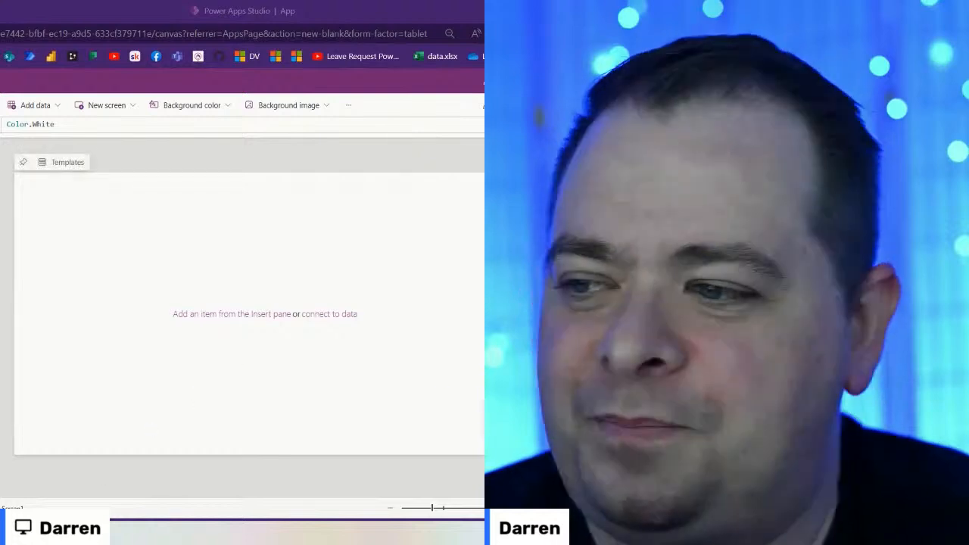
Step: In the Obsidian note, add a bulleted list with the items 'Settings' and 'Themes'
key(alt+Tab)
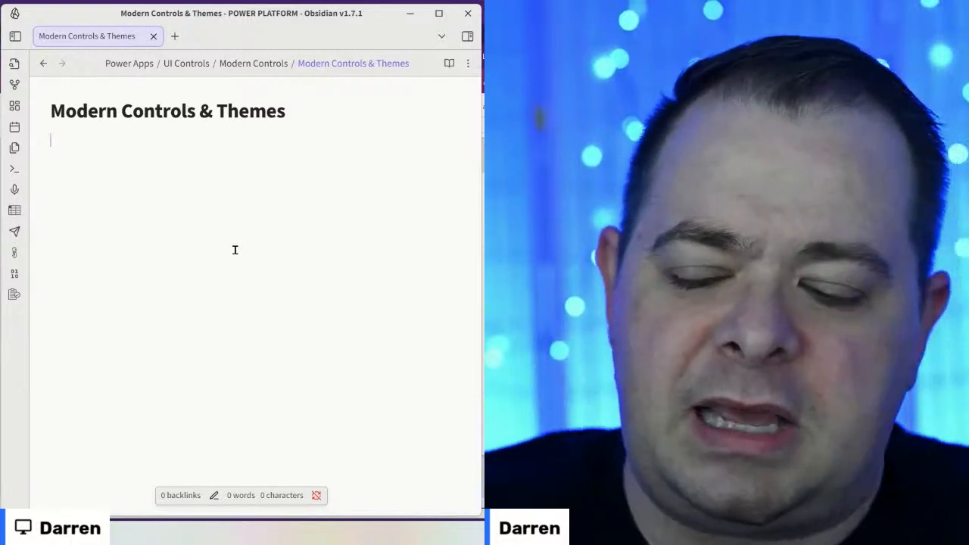
text(- )
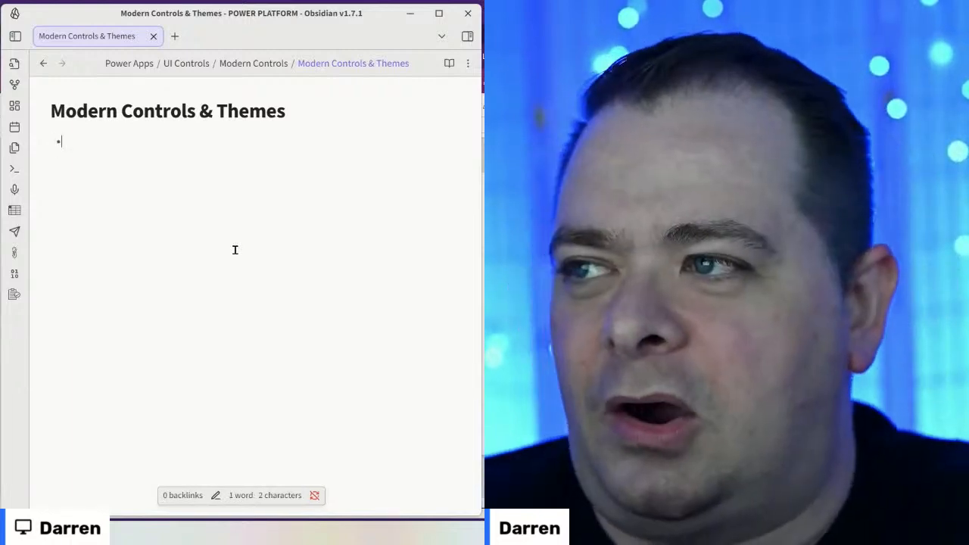
text(Settings)
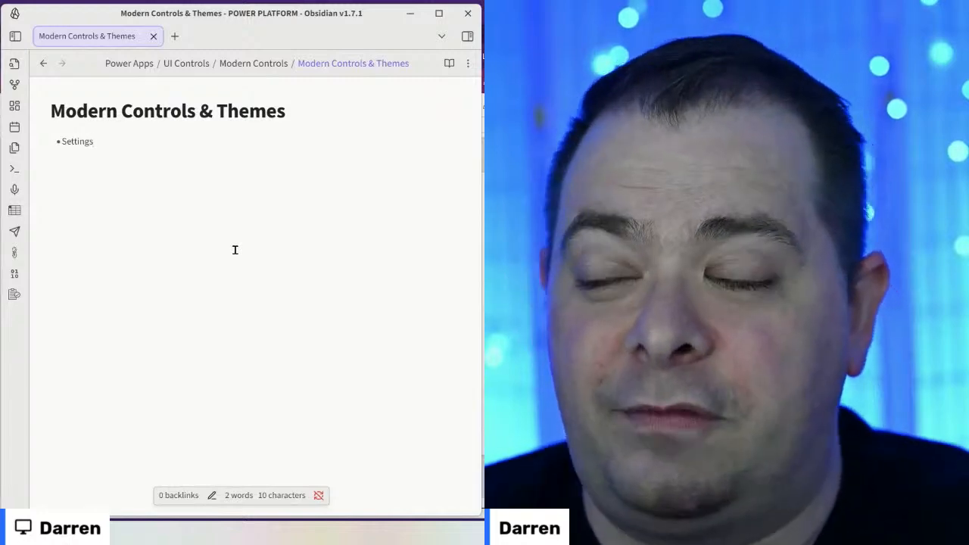
key(Return)
text(Themes)
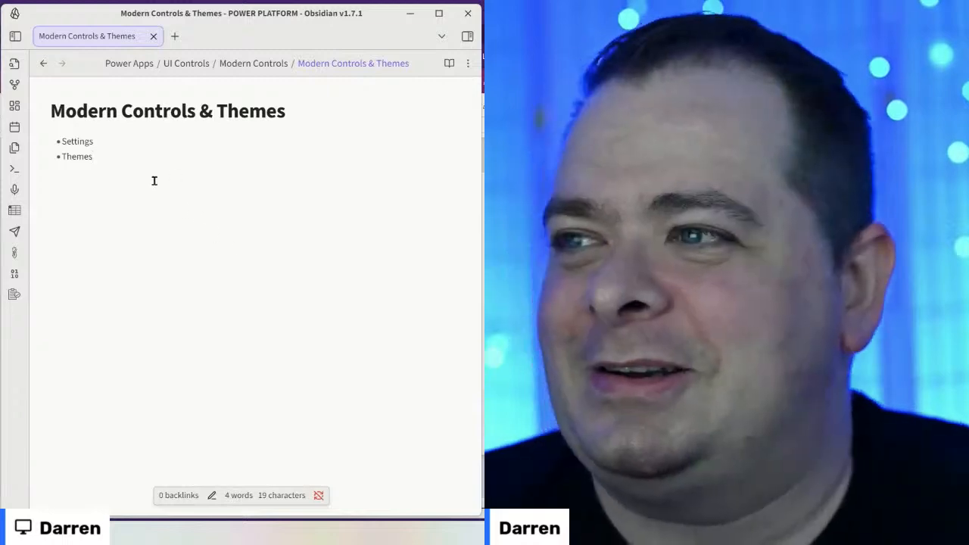
Step: Rename the second bullet to 'Theming', add a 'Controls' bullet, and return to Power Apps Studio
key(BackSpace)
key(BackSpace)
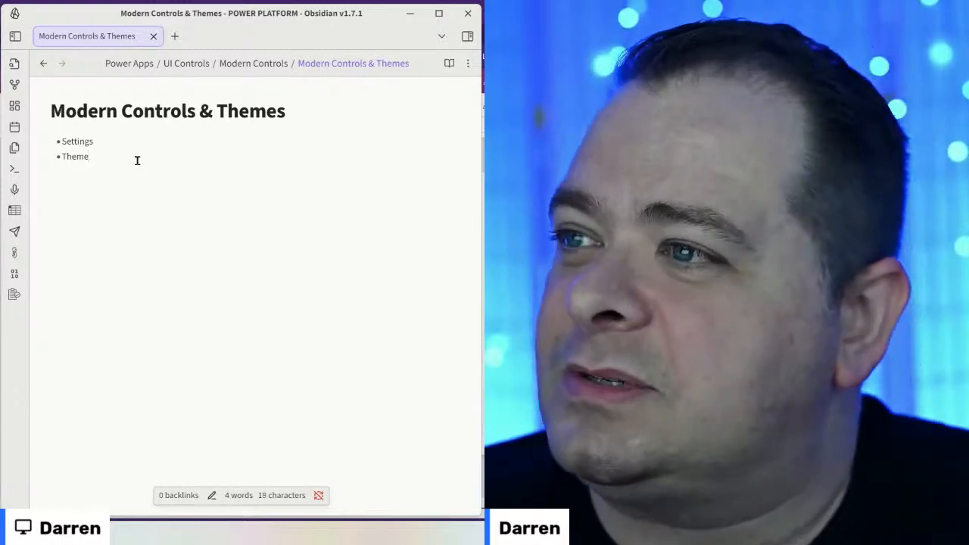
text(ing)
key(Return)
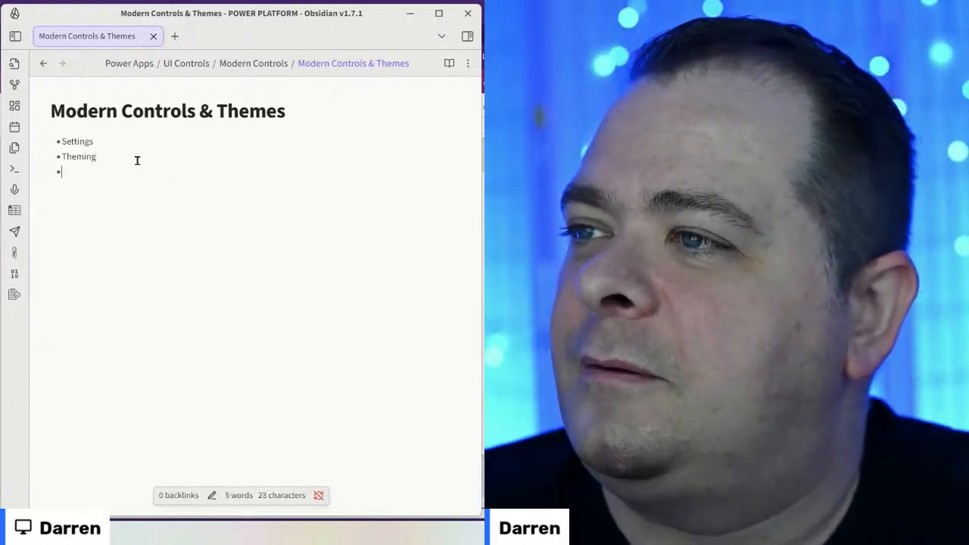
text(Controls)
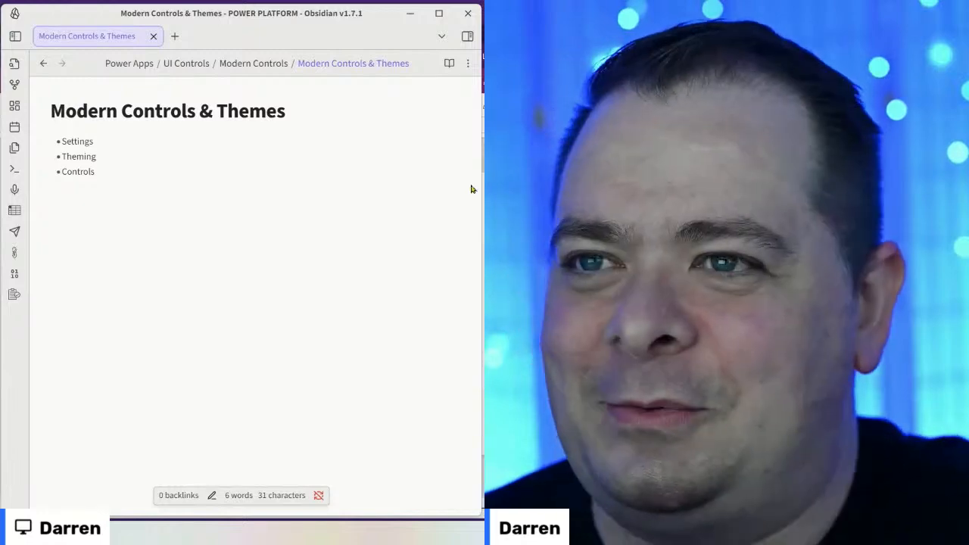
click(343, 217)
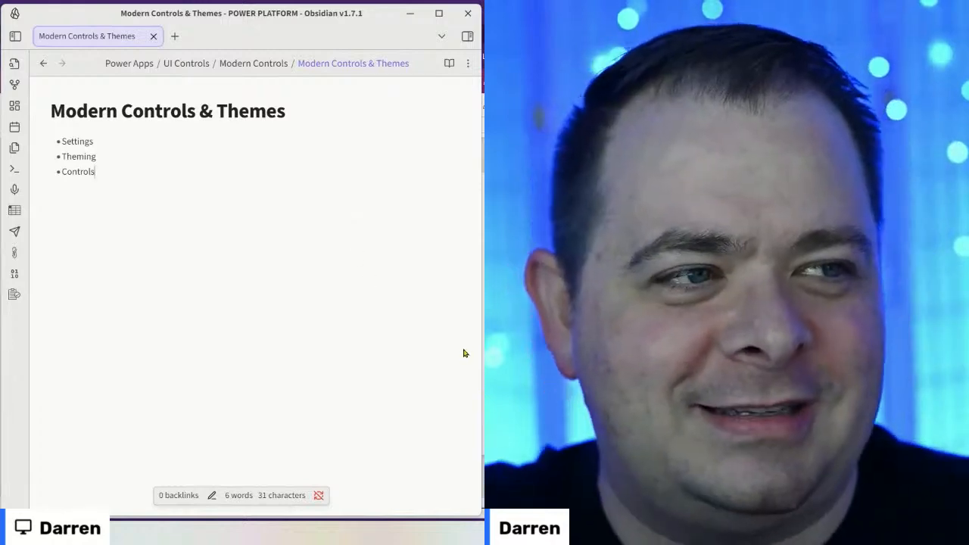
key(alt+Tab)
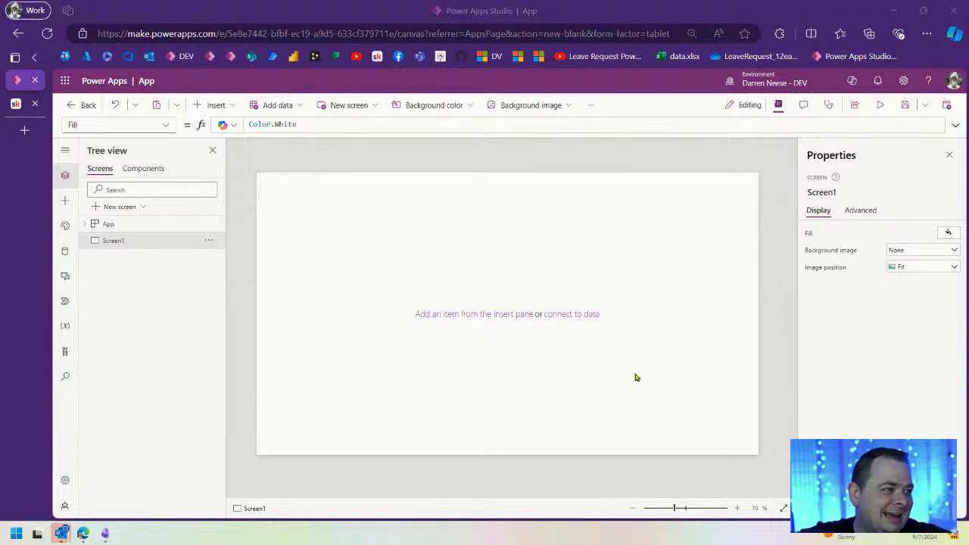
Step: Open the app Settings from the toolbar's extra commands and look through the General options
click(592, 105)
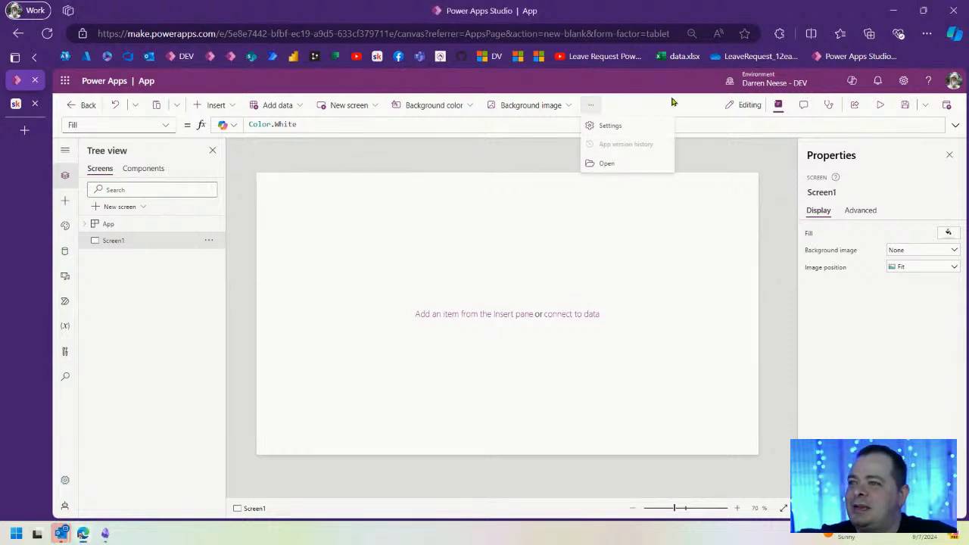
click(610, 126)
scroll(691, 285, down, 4)
scroll(691, 280, up, 3)
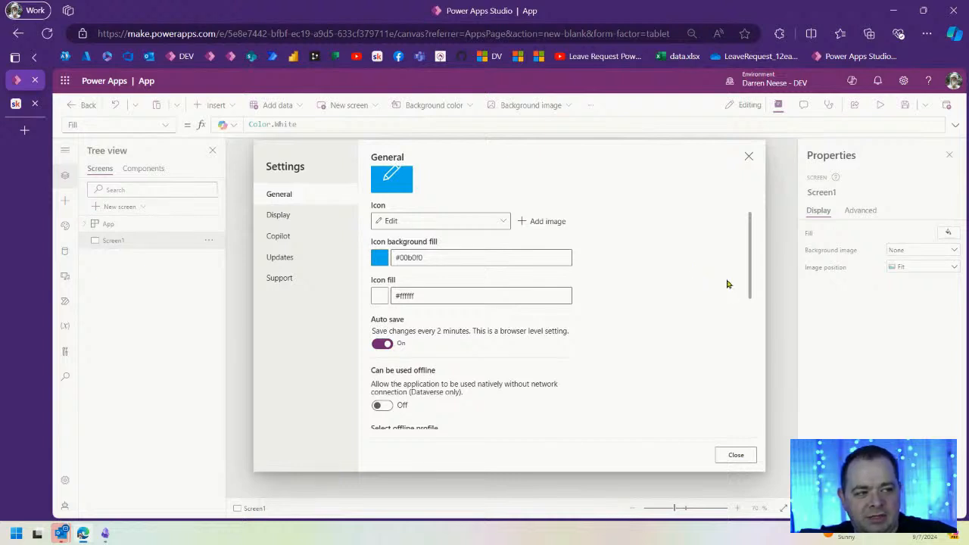
drag(750, 229, 757, 162)
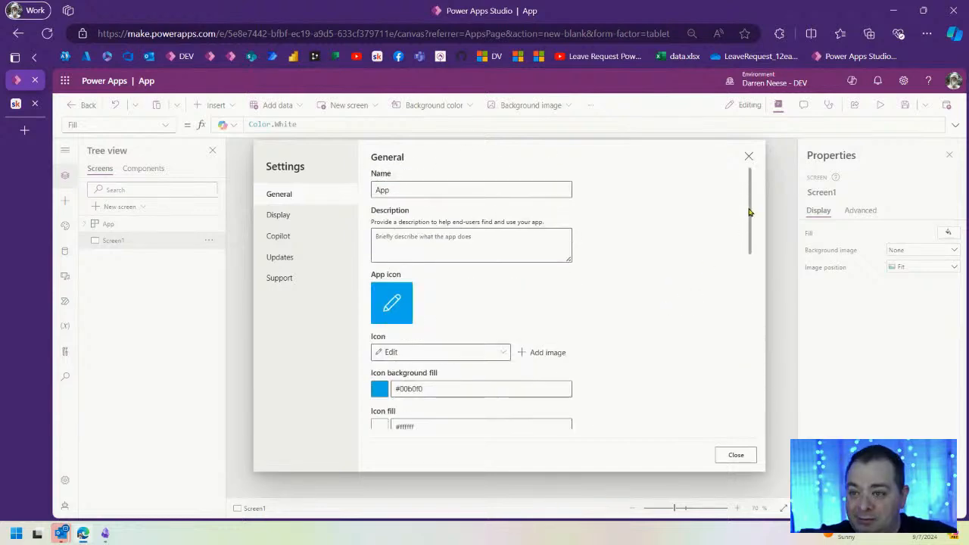
drag(750, 209, 747, 296)
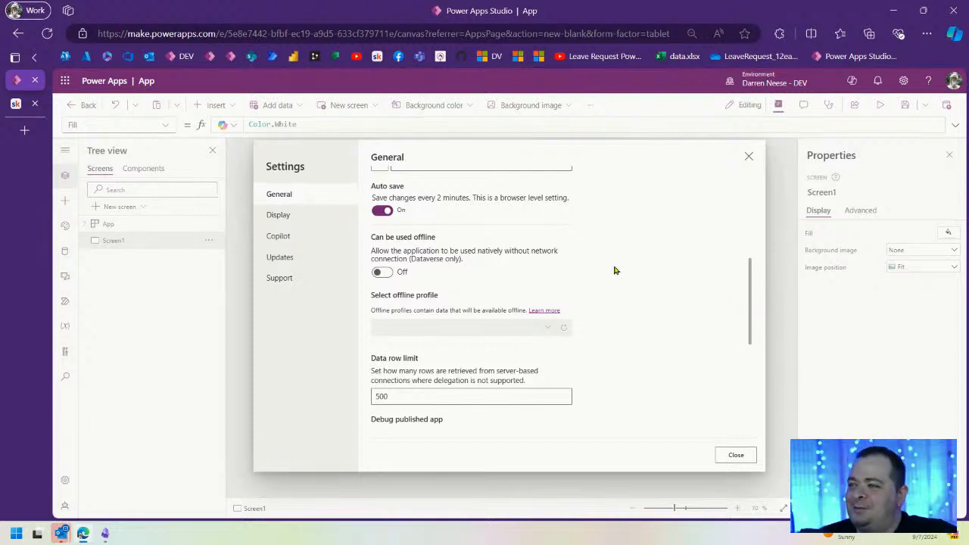
scroll(614, 270, up, 3)
scroll(616, 270, down, 5)
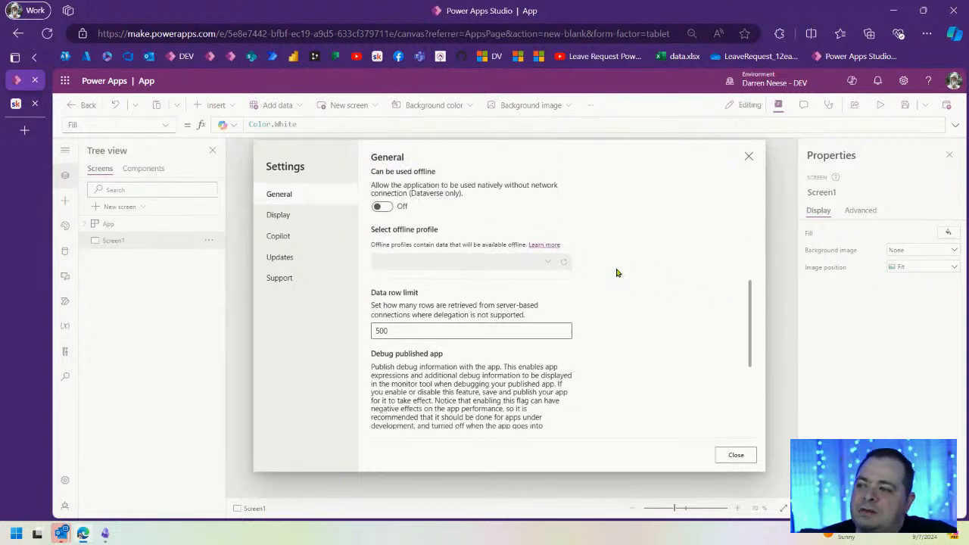
scroll(617, 274, down, 3)
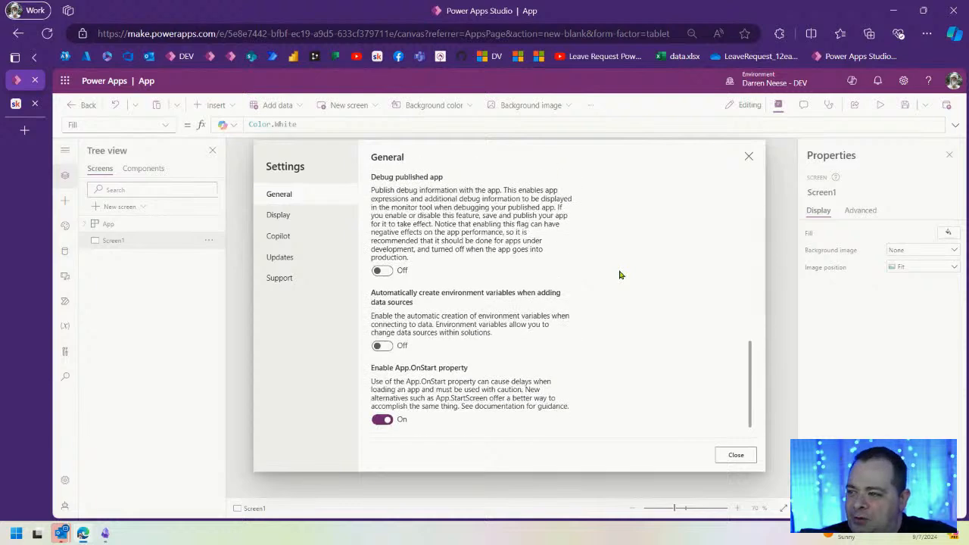
scroll(621, 275, up, 5)
scroll(621, 274, up, 5)
Step: Review the Display settings (Landscape, 16:9), then show the Updates settings page
click(318, 223)
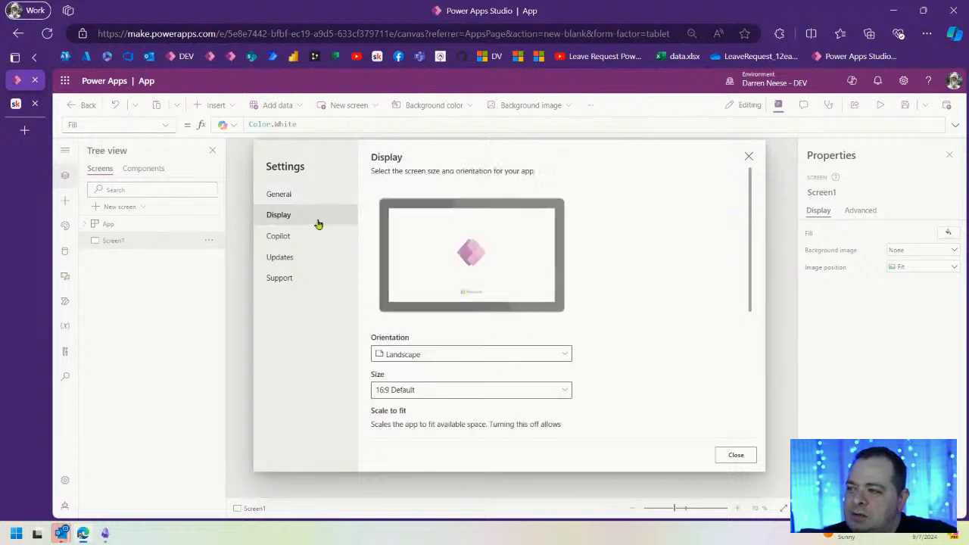
scroll(663, 303, down, 5)
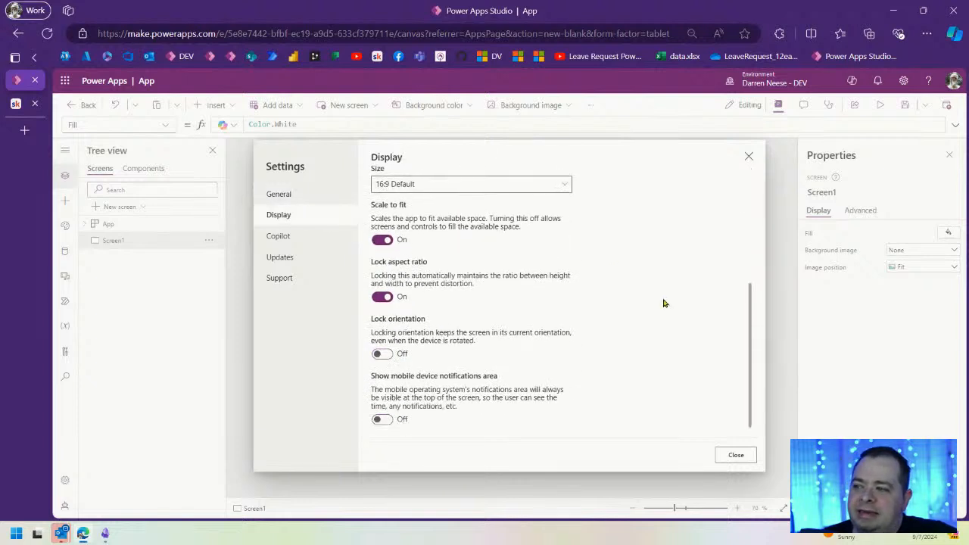
click(299, 262)
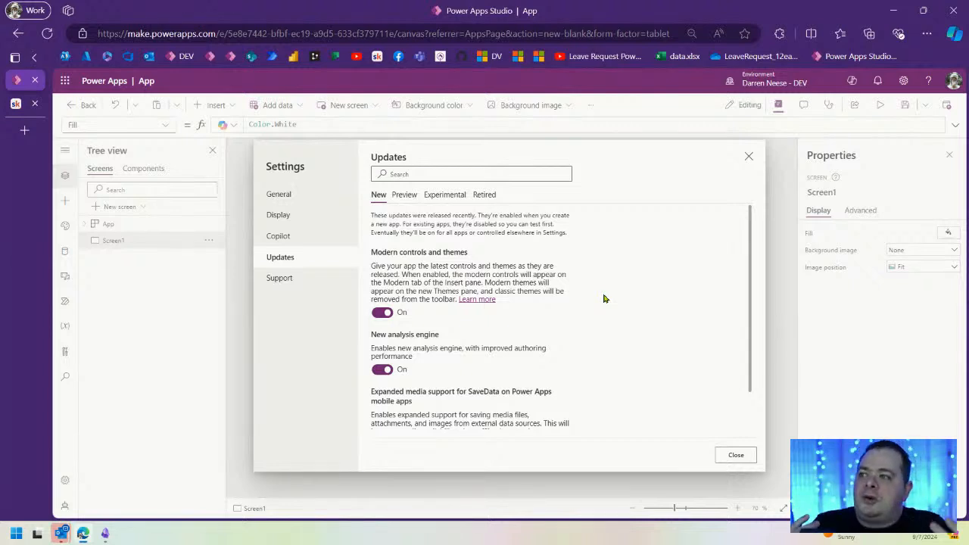
Step: Hide the favorites bar, confirm Modern controls and themes is On, and close Settings
key(ctrl+shift+b)
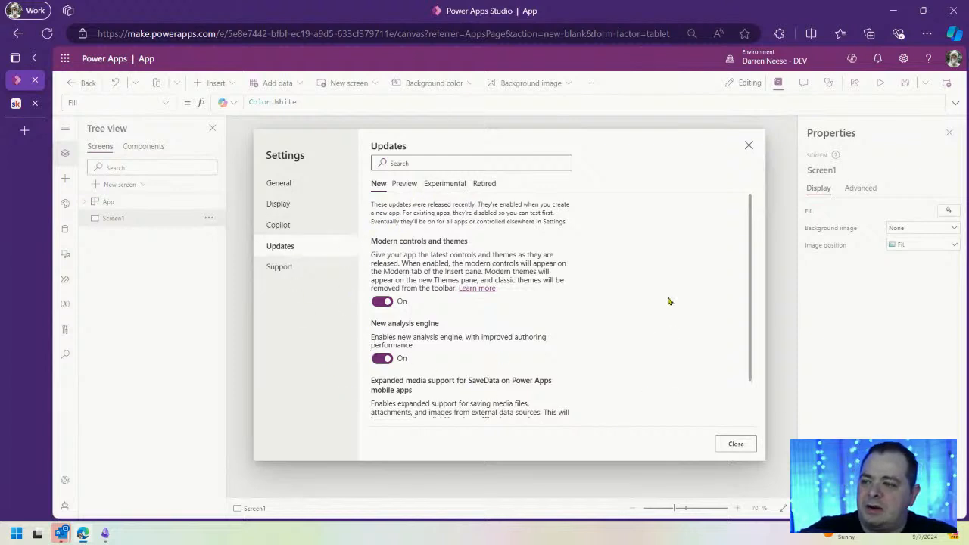
drag(750, 226, 752, 184)
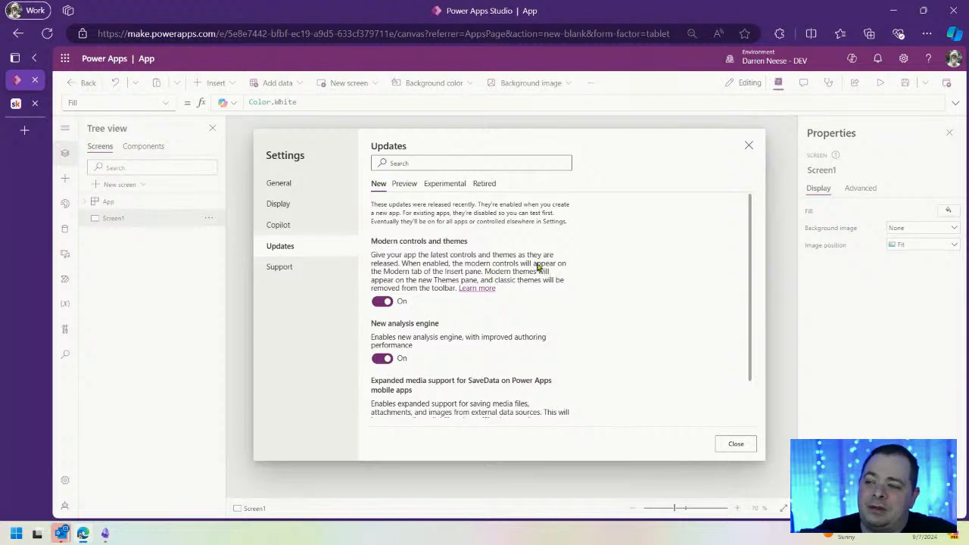
scroll(542, 314, down, 1)
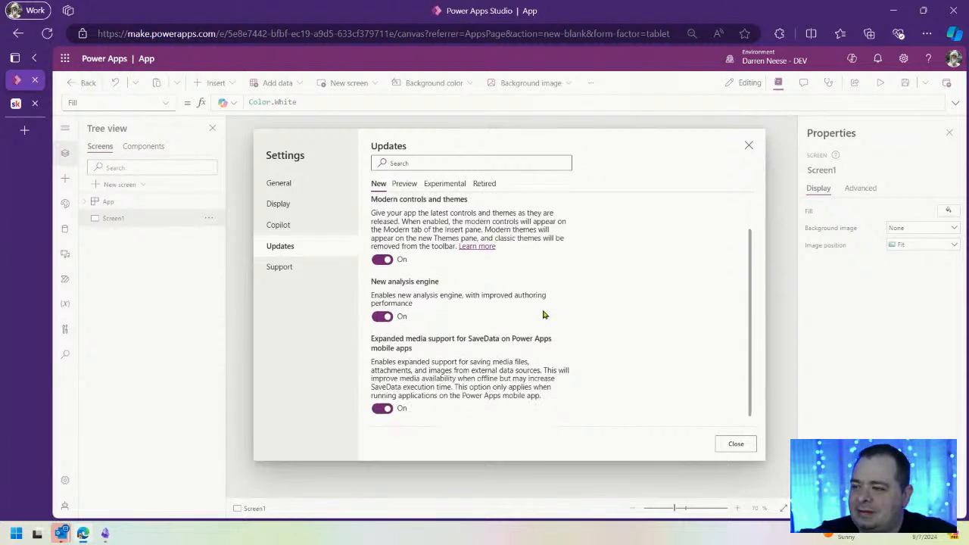
scroll(543, 313, up, 1)
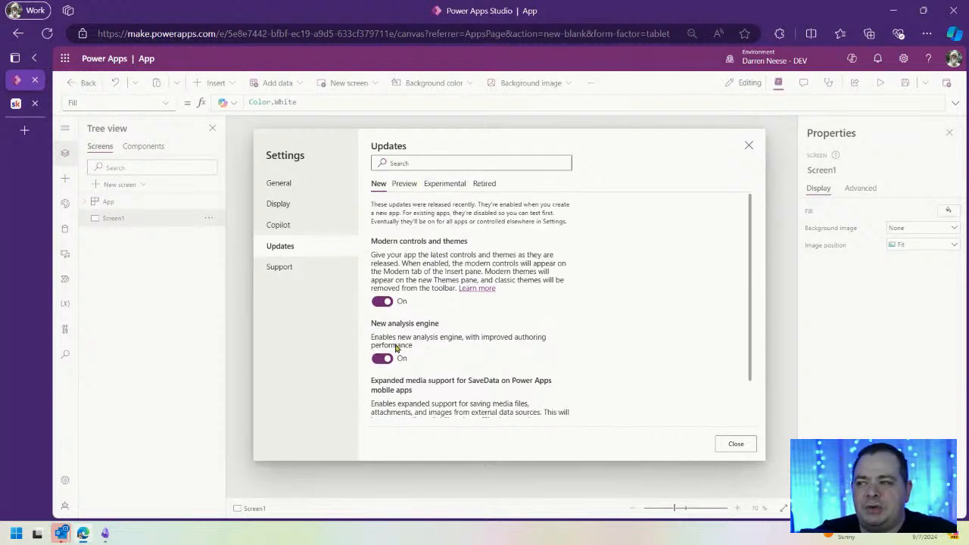
click(735, 444)
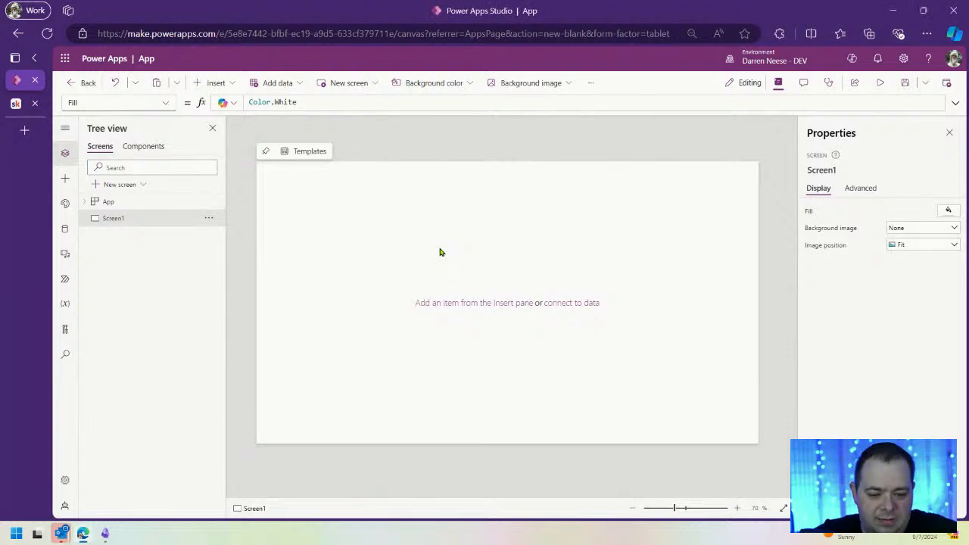
Step: Go full screen, expand the left rail, and display the eight built-in app themes
key(F11)
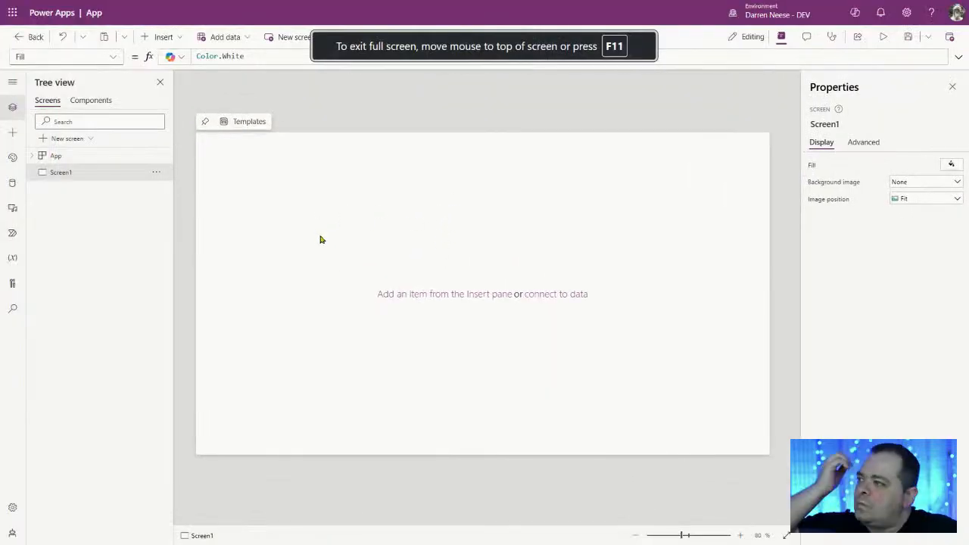
click(12, 82)
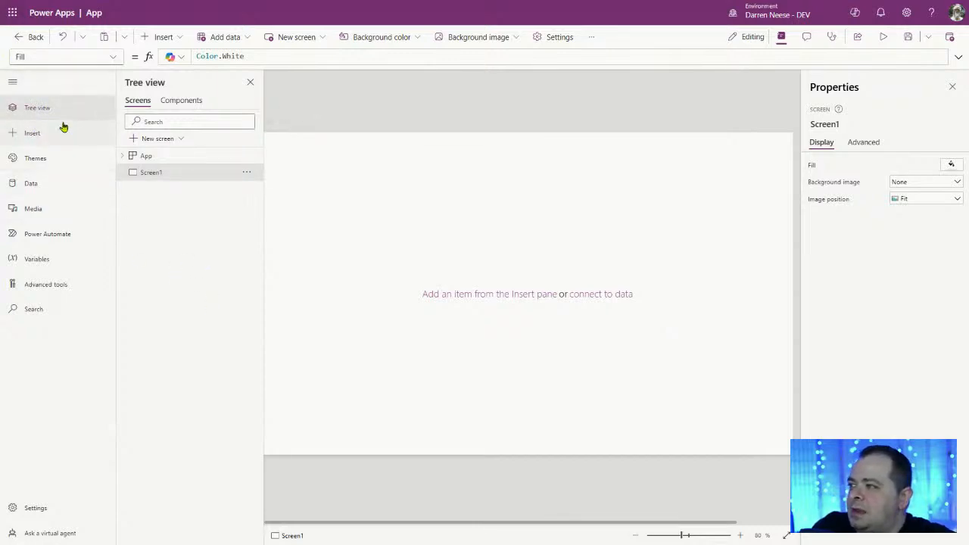
click(38, 160)
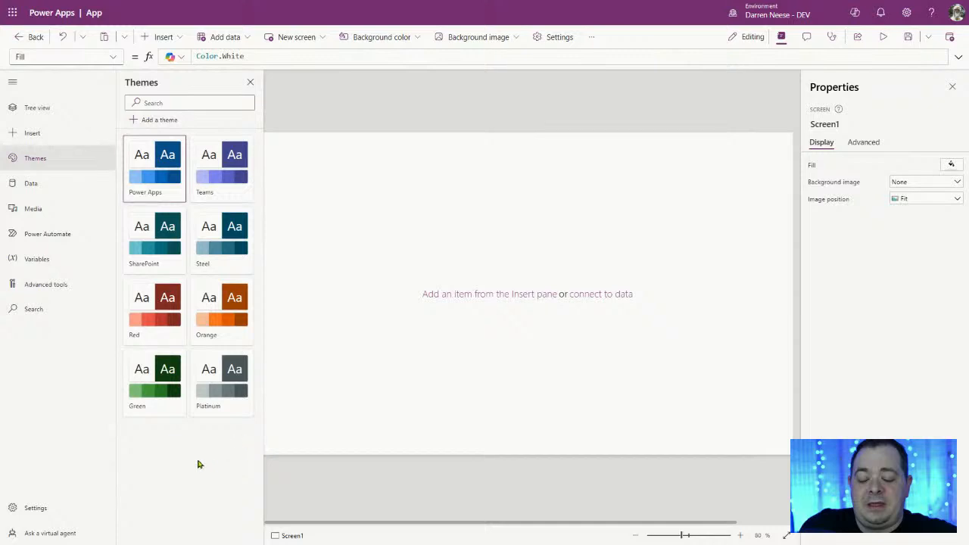
Step: Start a new custom theme with '+ Add a theme' in the Themes pane
click(148, 122)
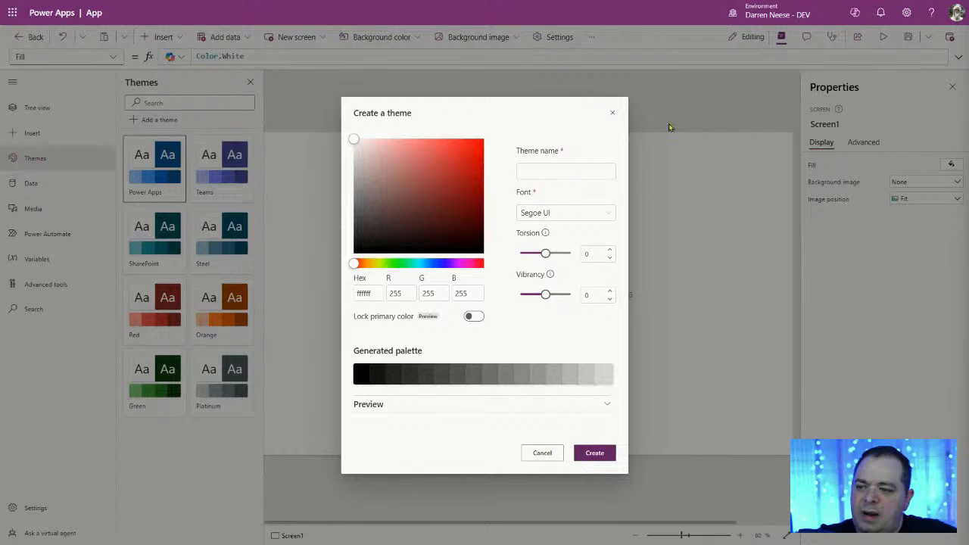
Step: Dismiss the Create a theme dialog without creating a theme
click(614, 114)
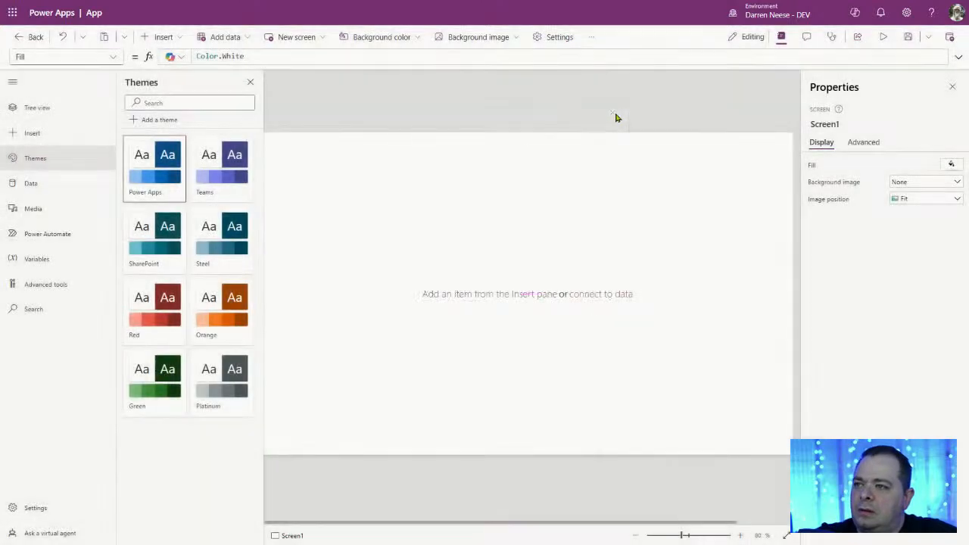
click(155, 119)
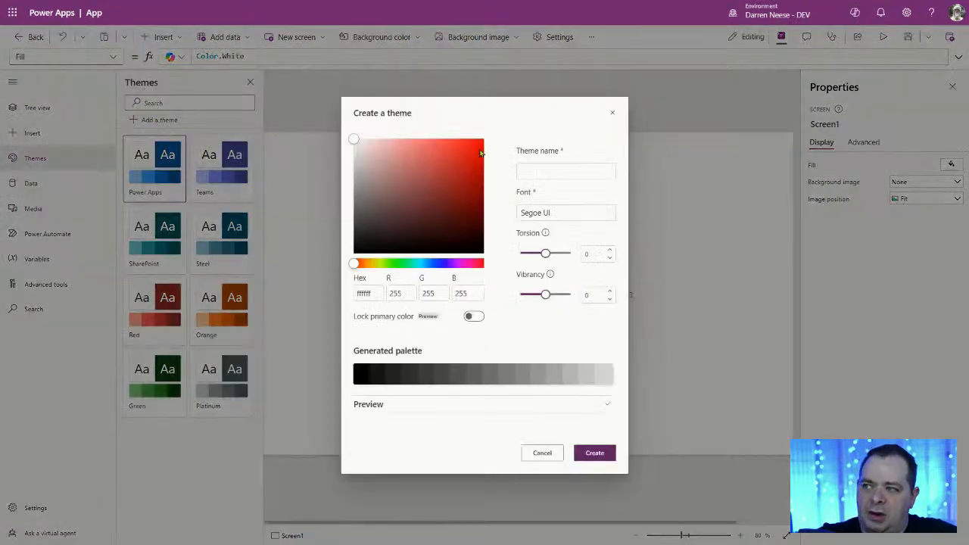
click(611, 113)
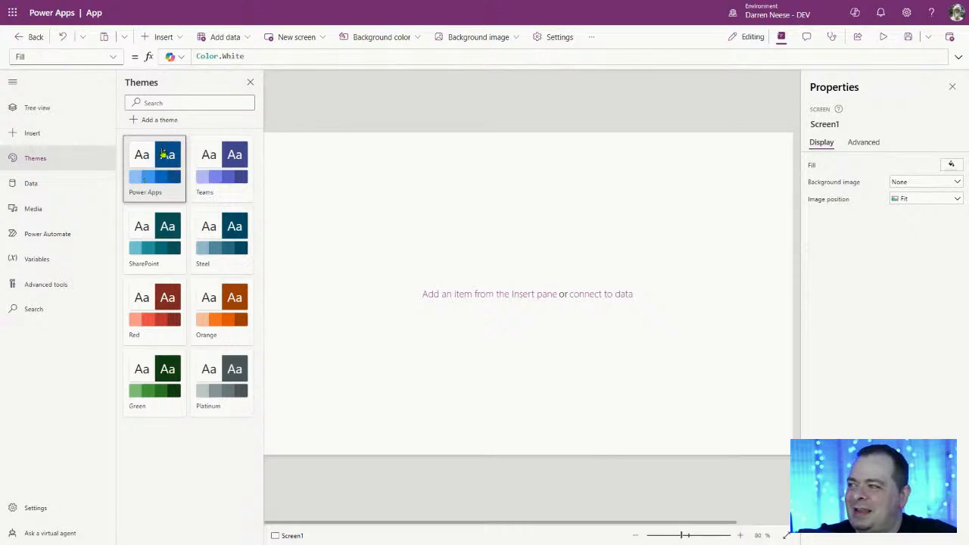
right_click(163, 162)
click(143, 173)
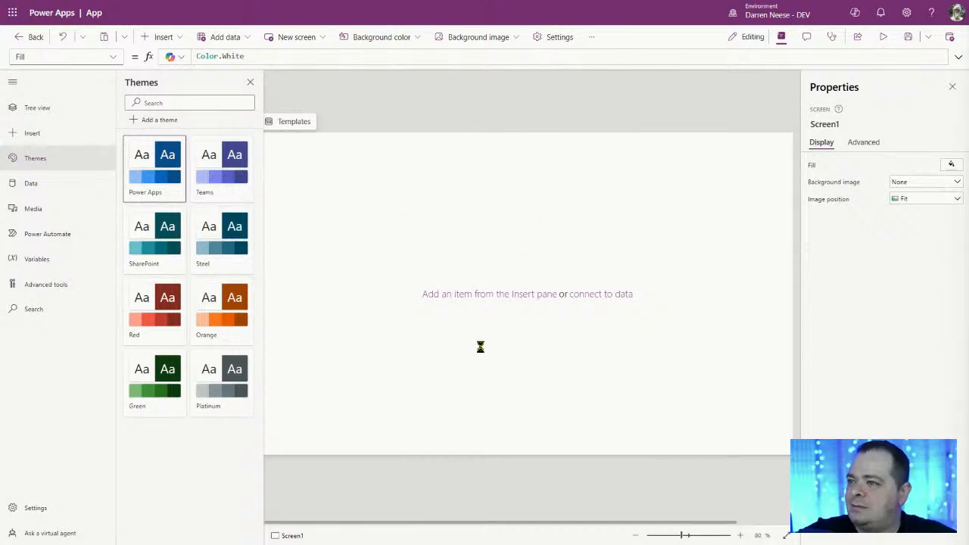
key(Print)
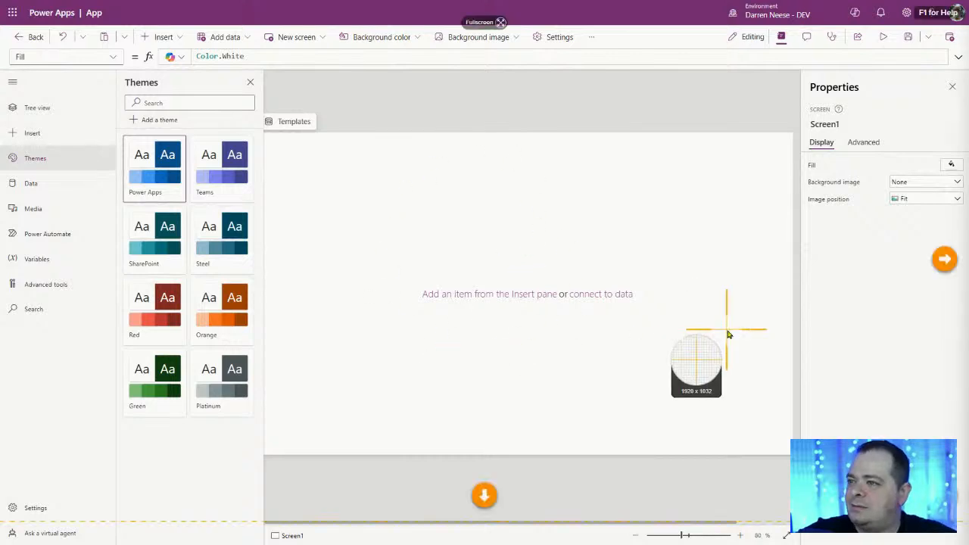
Step: Press Escape, leaving empty Screen1 with the built-in Power Apps theme applied
key(Escape)
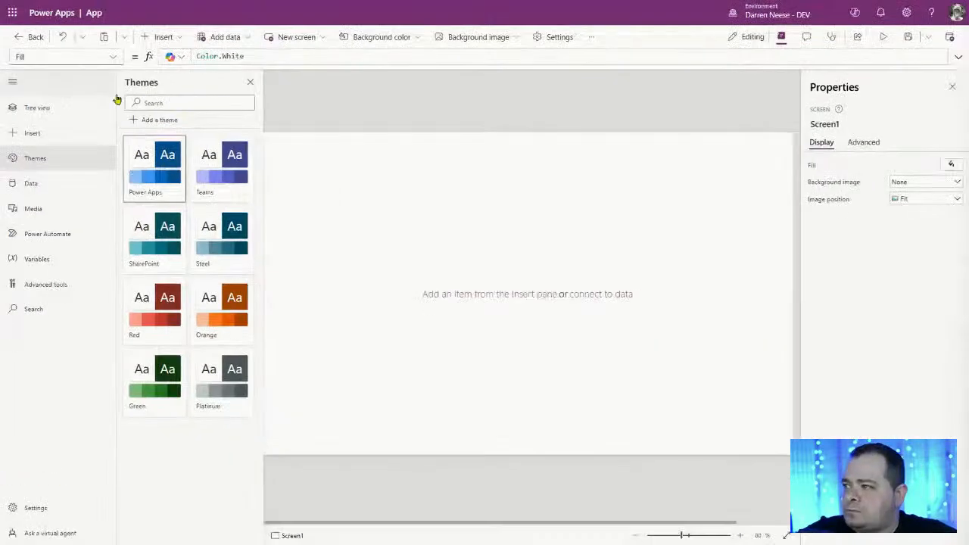
mouse_move(98, 1)
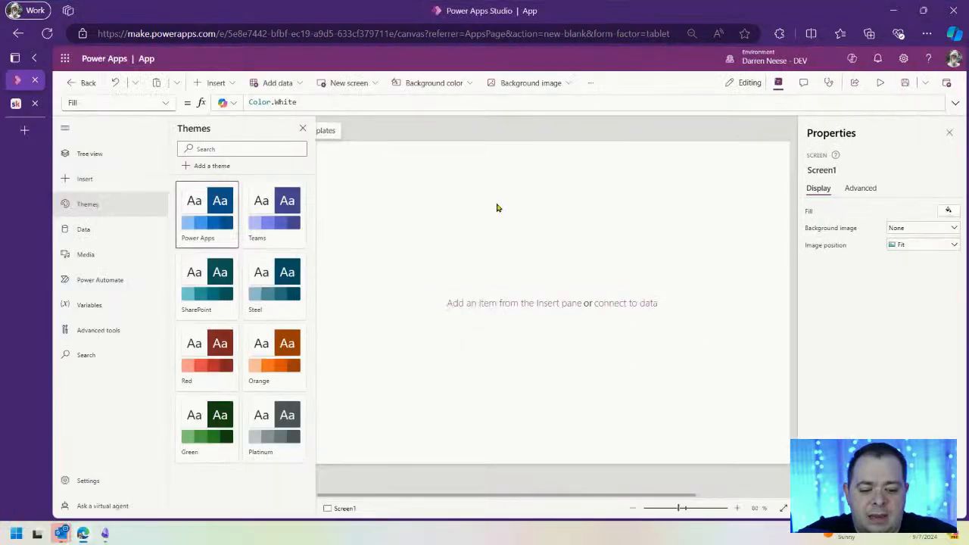
Step: In full screen, create a new theme named DarrensBlue with primary colour 0f6cbd
key(F11)
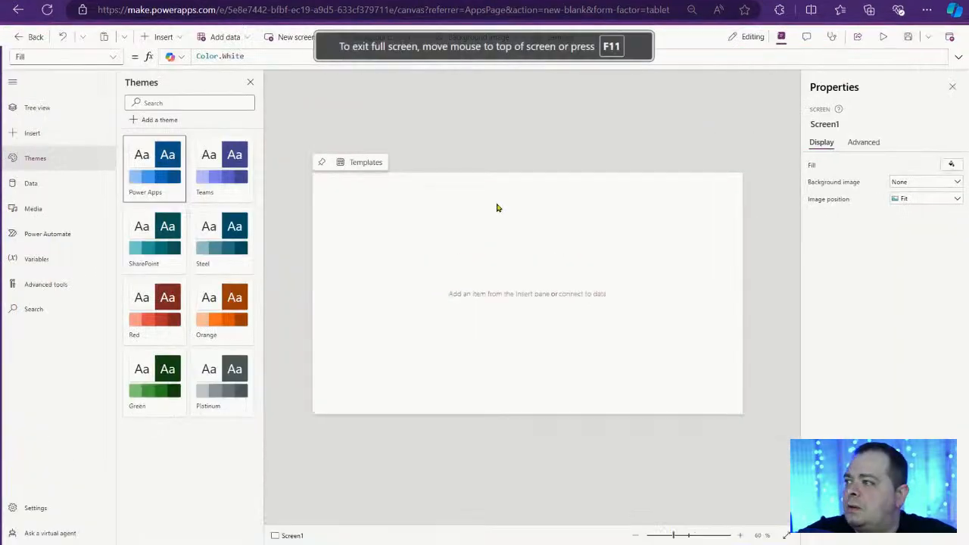
click(164, 121)
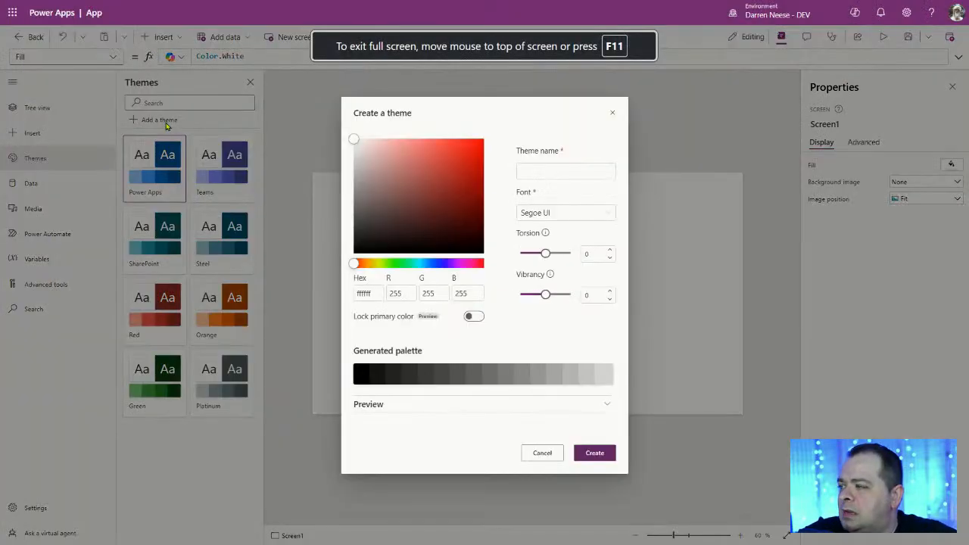
click(534, 173)
double_click(367, 292)
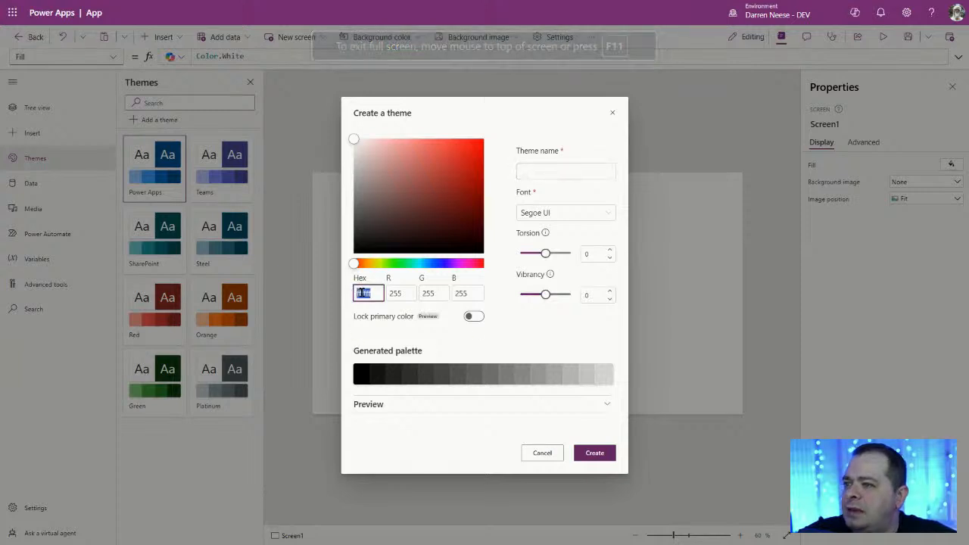
text(0f6cbd)
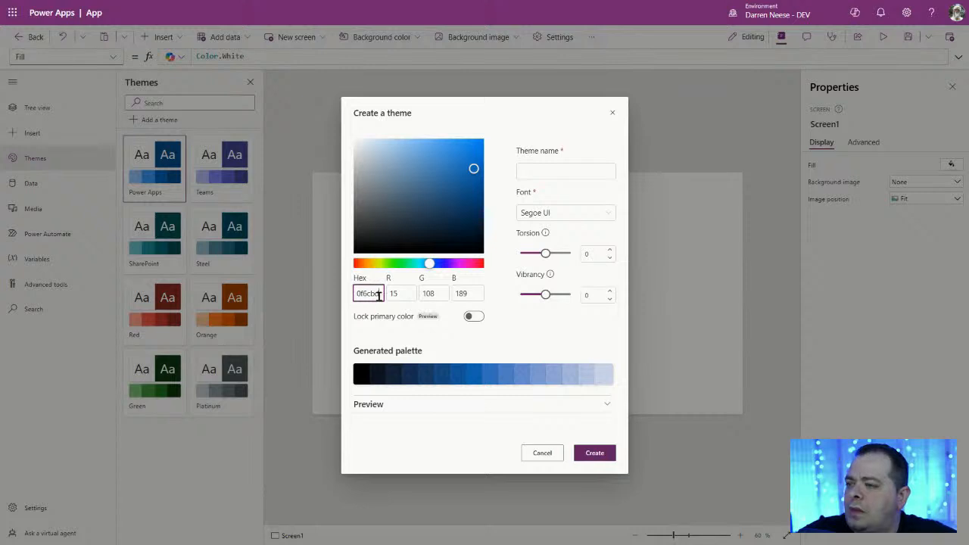
click(579, 171)
text(DarrensBlue)
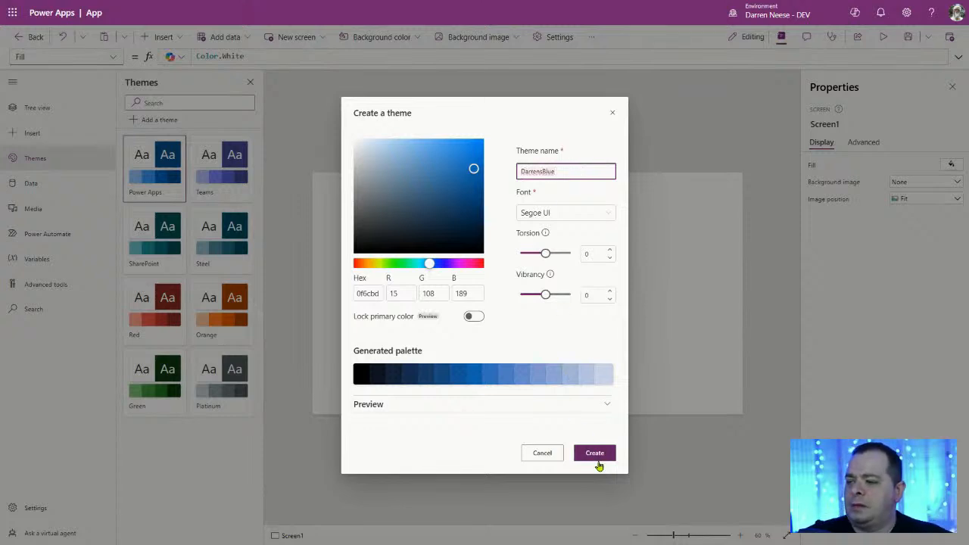
Step: Expand the Preview section and scroll through the blue-themed sample controls
click(611, 408)
scroll(604, 334, down, 3)
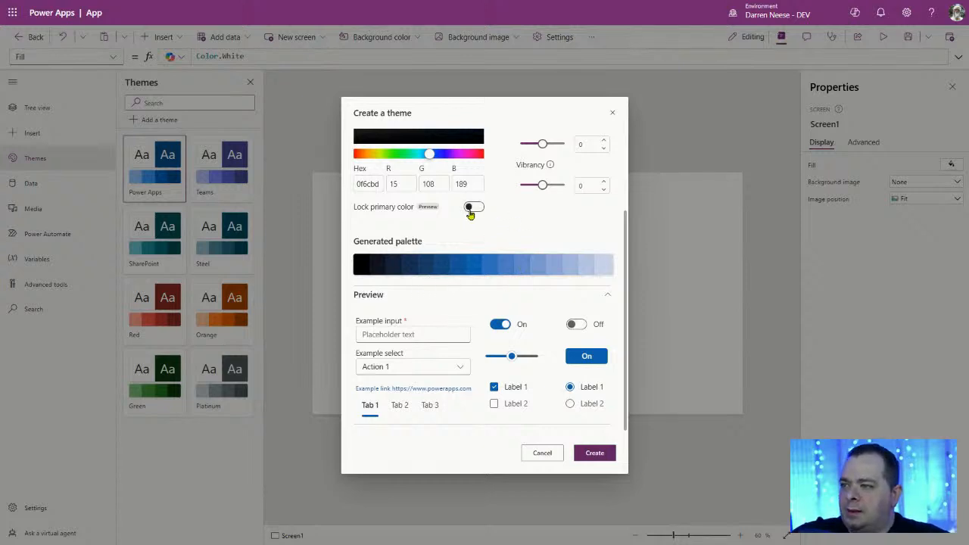
scroll(521, 260, up, 2)
scroll(575, 413, down, 3)
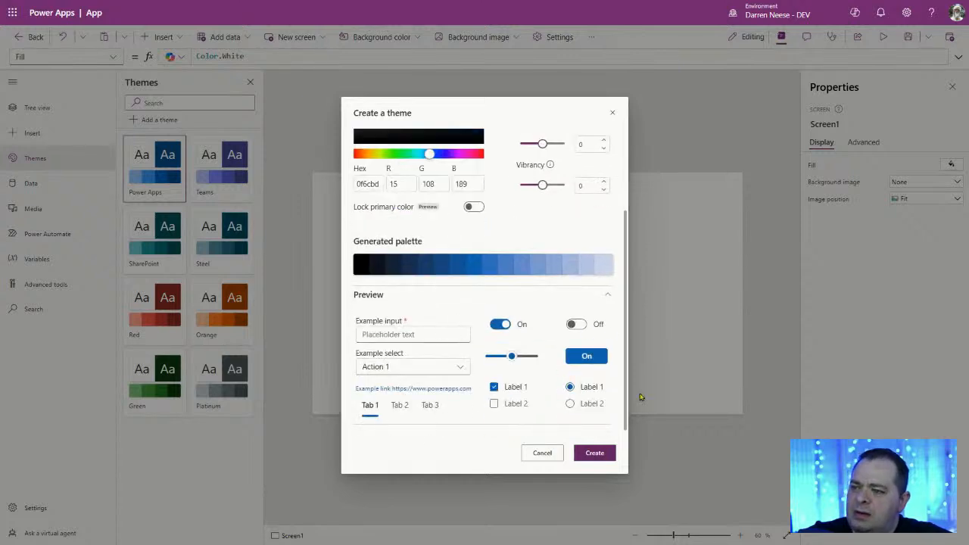
scroll(511, 273, up, 1)
scroll(510, 273, up, 1)
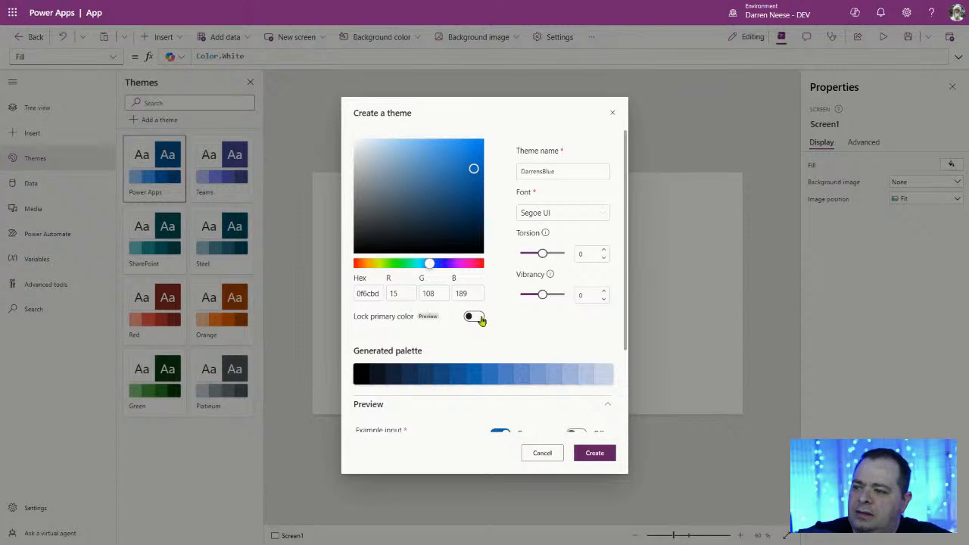
scroll(502, 320, down, 2)
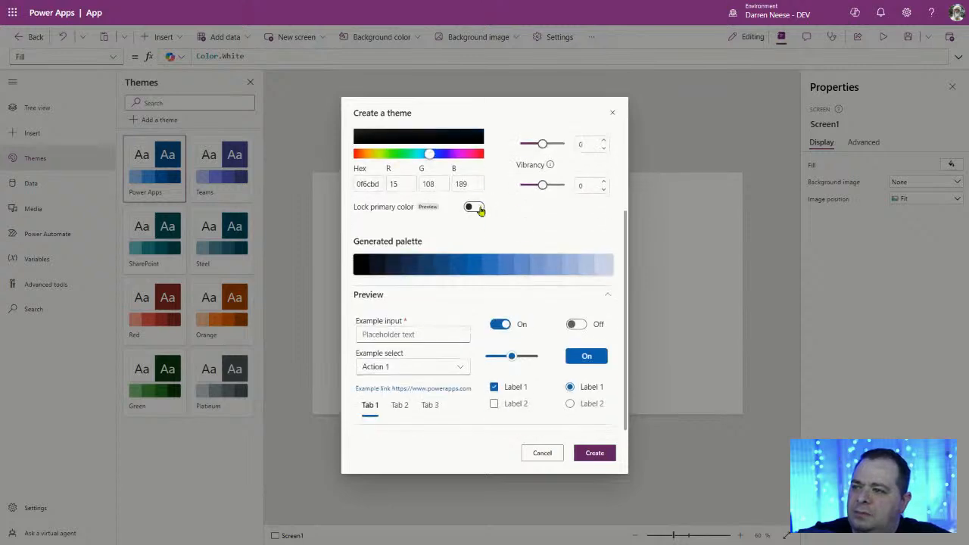
Step: Turn on Lock primary color so the palette keeps hex 0f6cbd
click(474, 207)
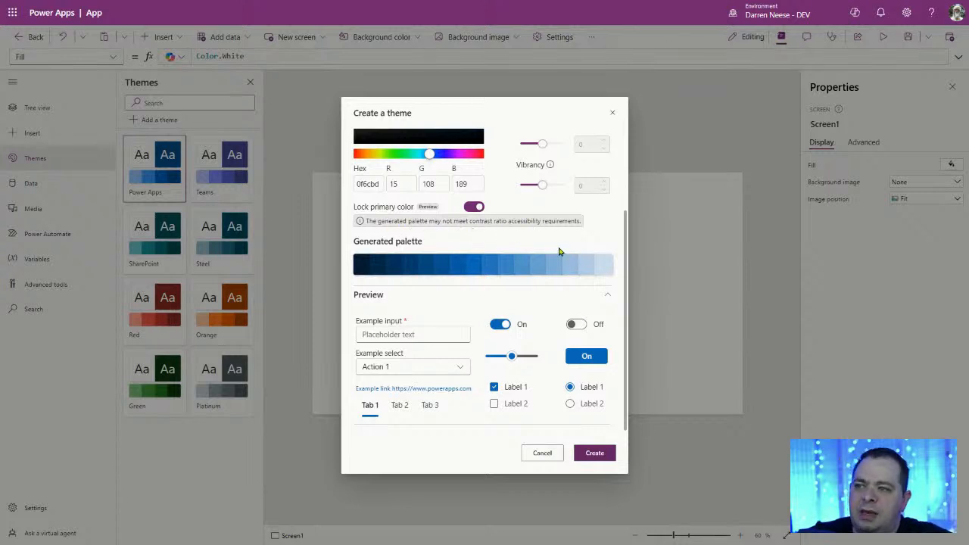
scroll(559, 251, up, 2)
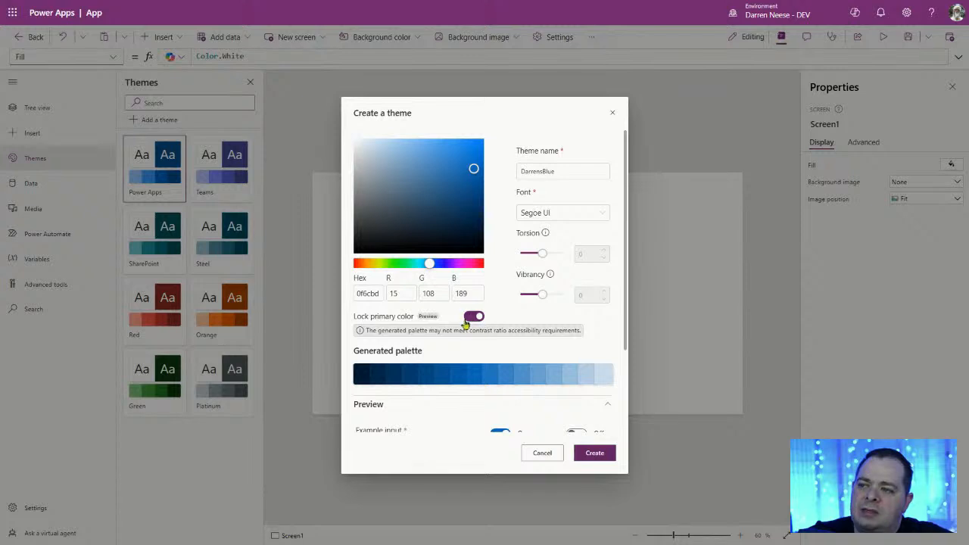
click(368, 293)
double_click(368, 293)
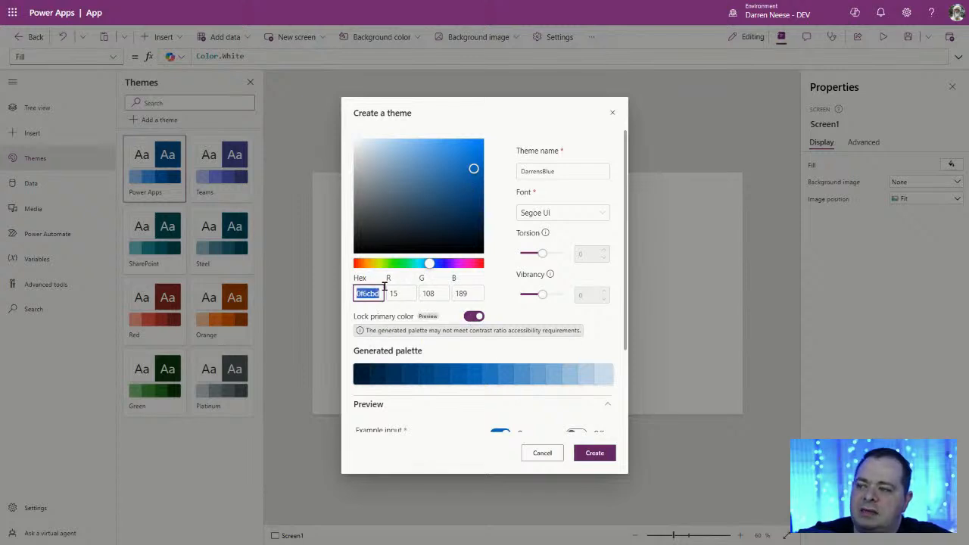
Step: Review the theme's preview controls and create the DarrensBlue theme
scroll(597, 340, down, 2)
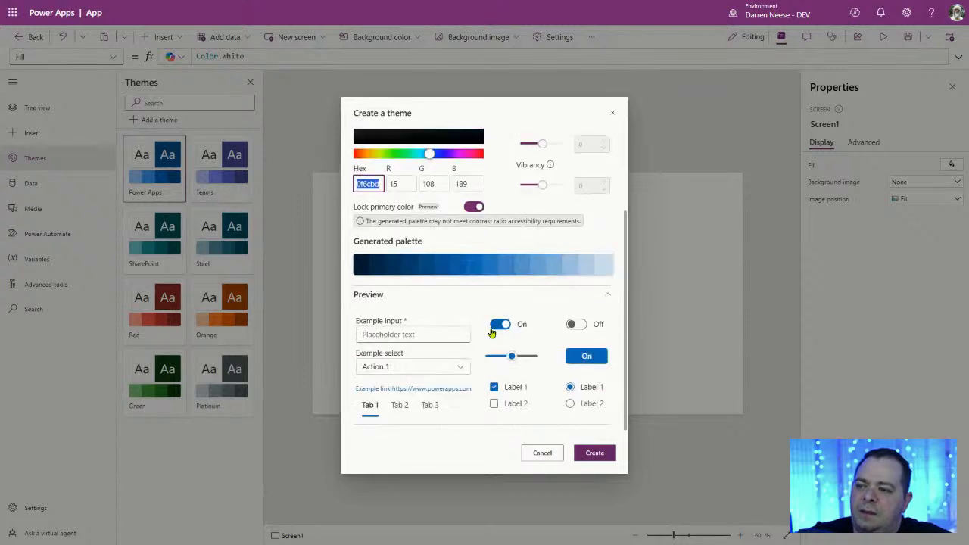
scroll(529, 288, up, 2)
scroll(588, 287, down, 2)
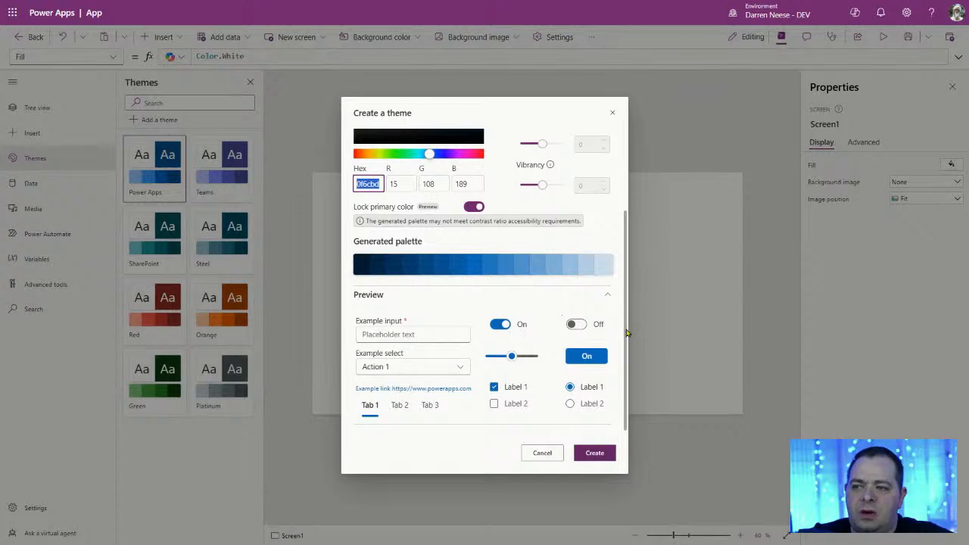
scroll(628, 336, up, 3)
scroll(628, 336, down, 3)
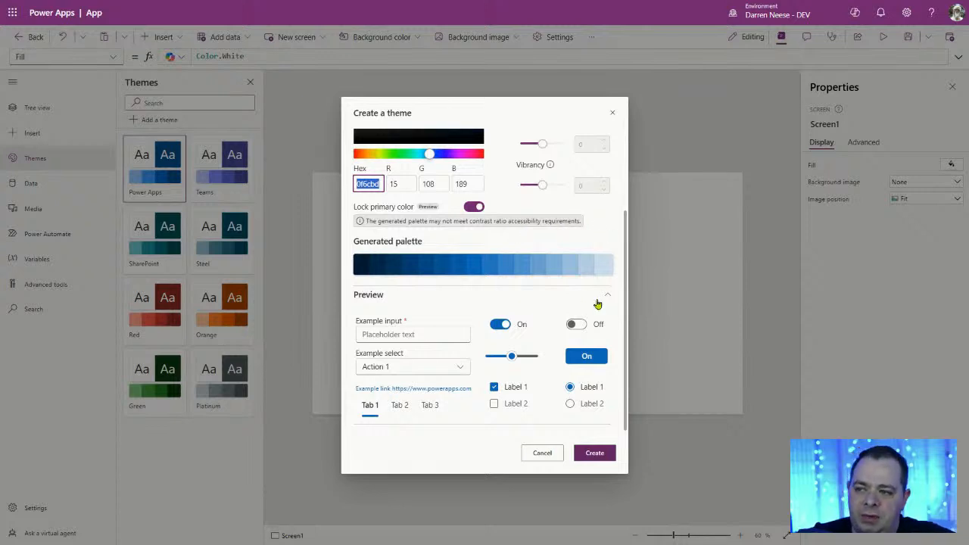
scroll(599, 307, up, 3)
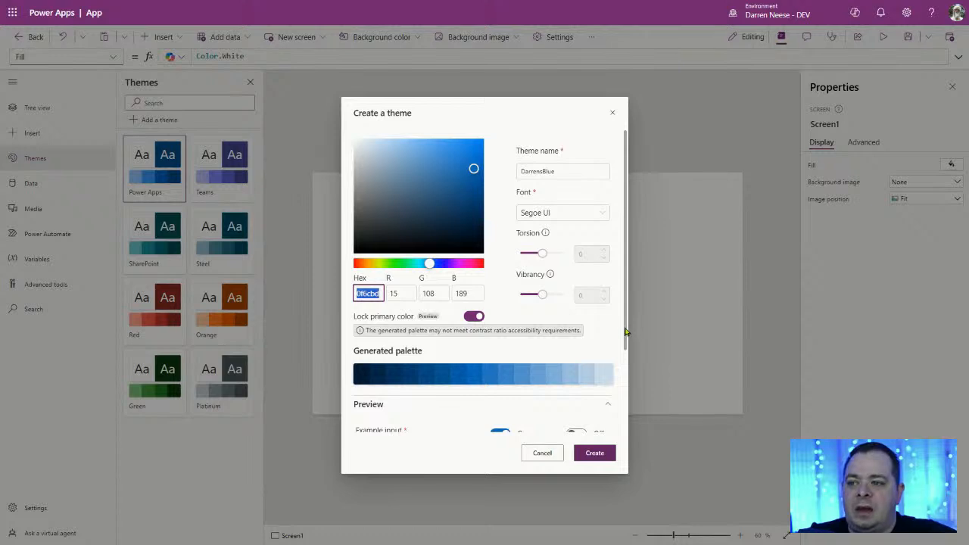
drag(626, 330, 633, 419)
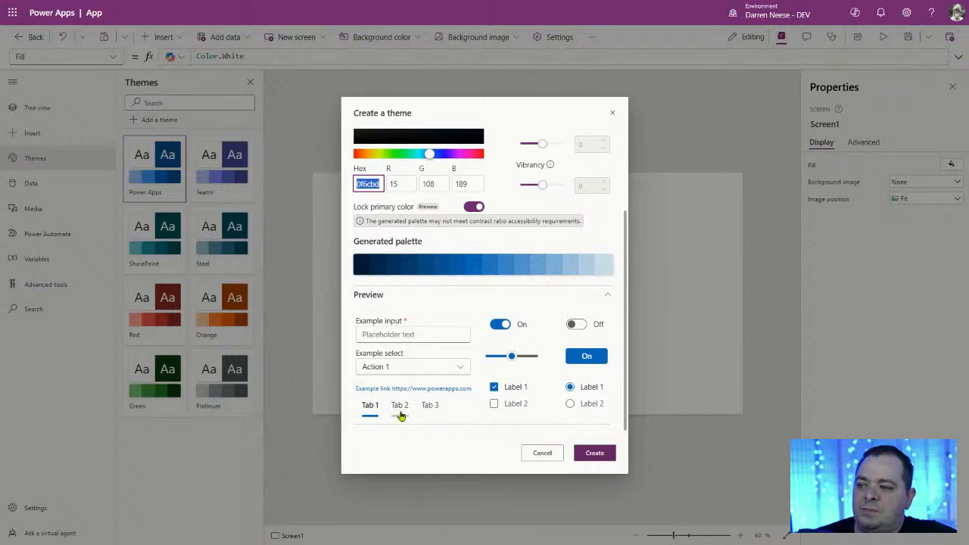
scroll(531, 265, up, 3)
scroll(580, 286, down, 3)
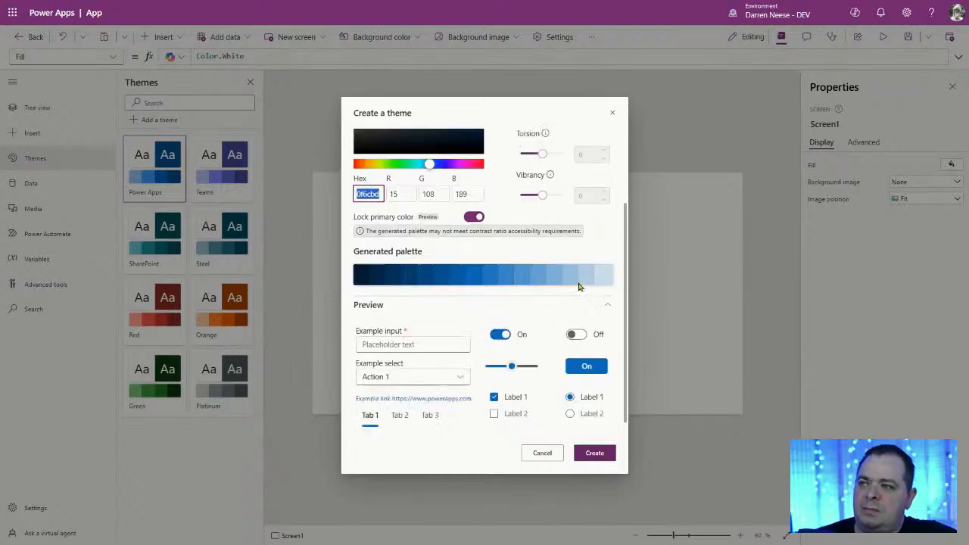
click(594, 453)
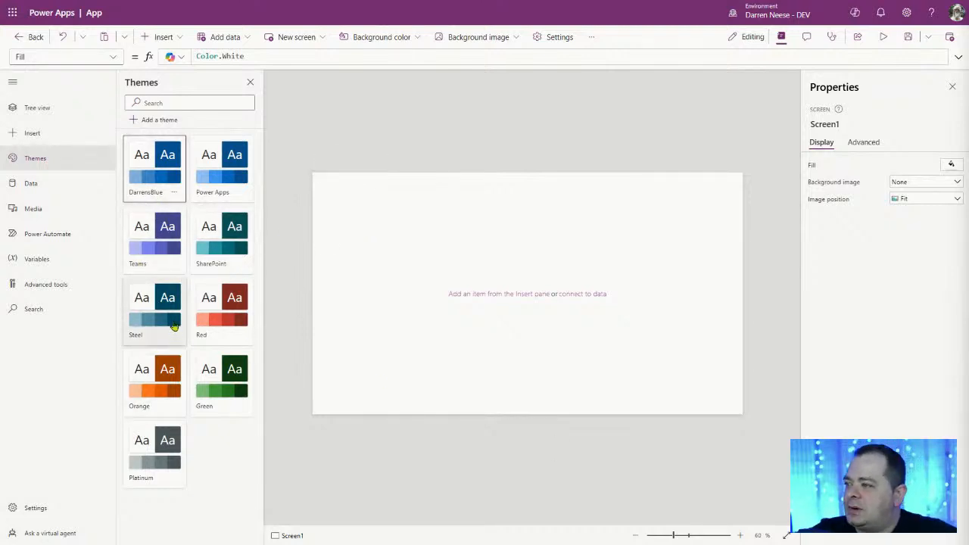
Step: Insert a button on Screen1, zoom the canvas to 177%, and place the button near the top-left
click(169, 38)
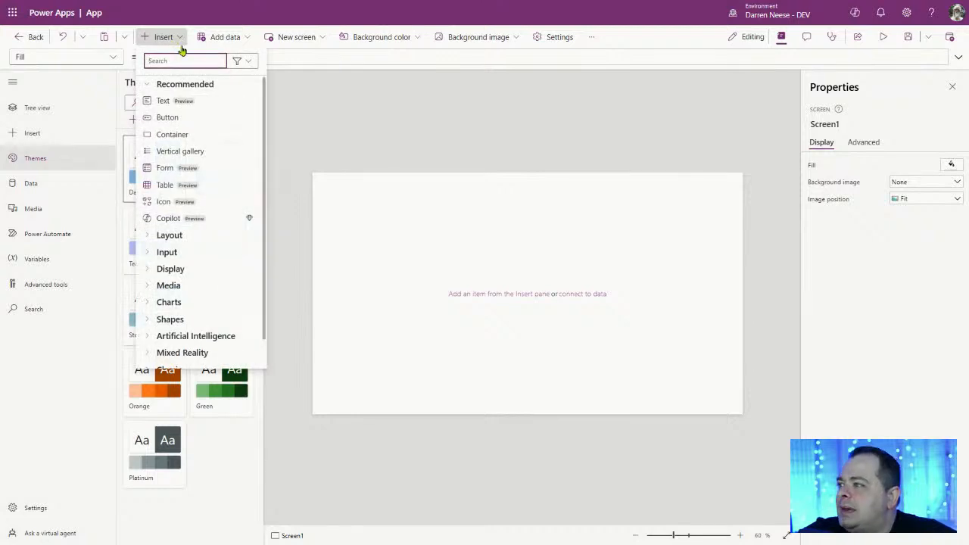
key(Escape)
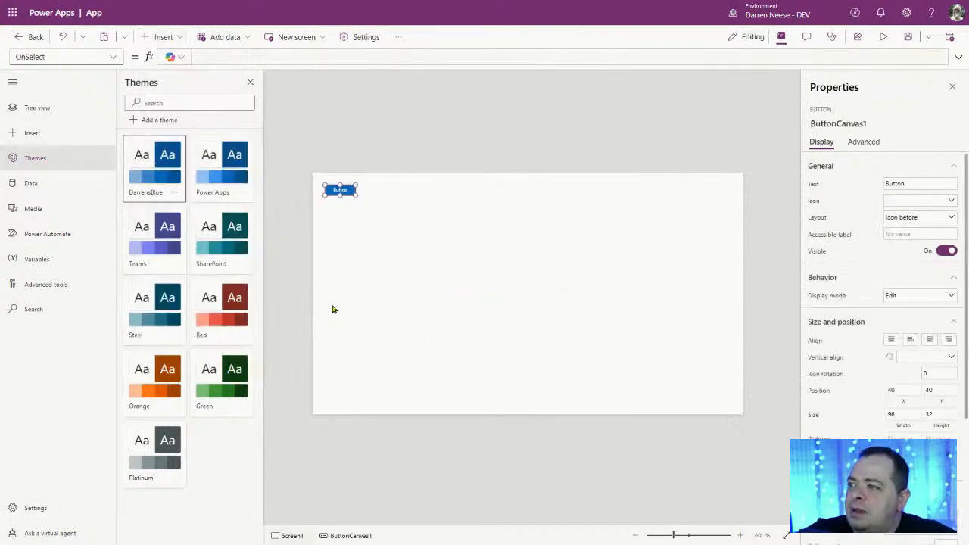
drag(340, 192, 430, 208)
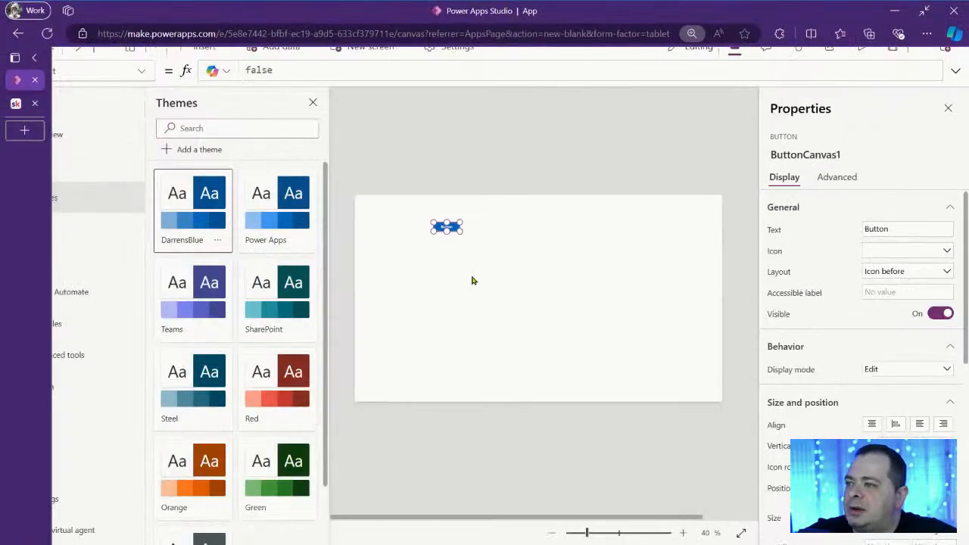
click(537, 296)
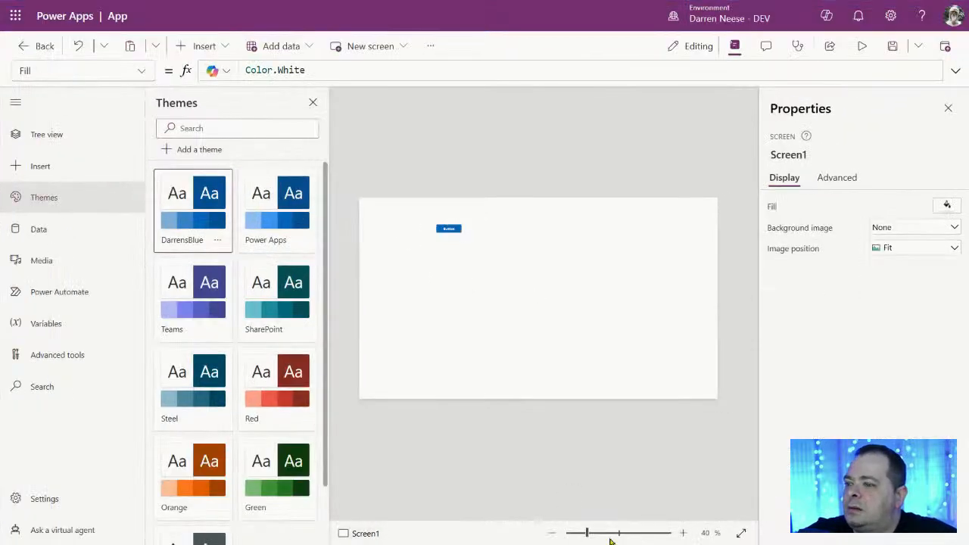
drag(610, 538, 638, 532)
drag(532, 519, 361, 514)
scroll(570, 342, up, 3)
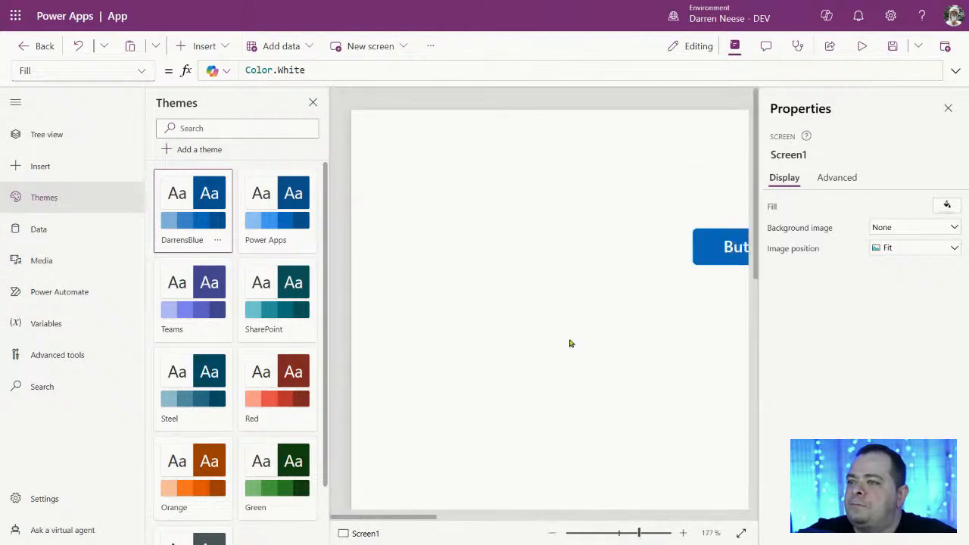
click(720, 250)
drag(719, 250, 452, 192)
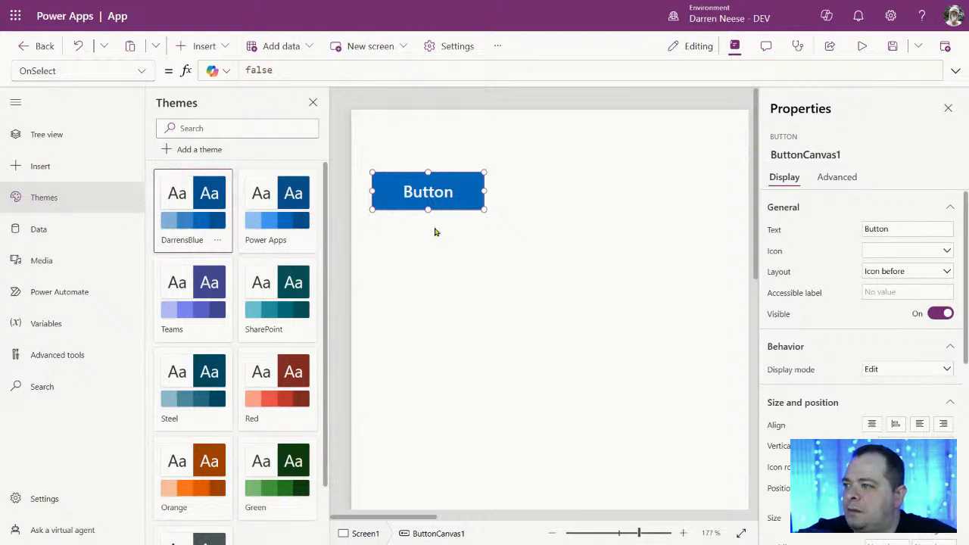
Step: Try the Power Apps and Teams themes, then apply the built-in Green theme
click(278, 231)
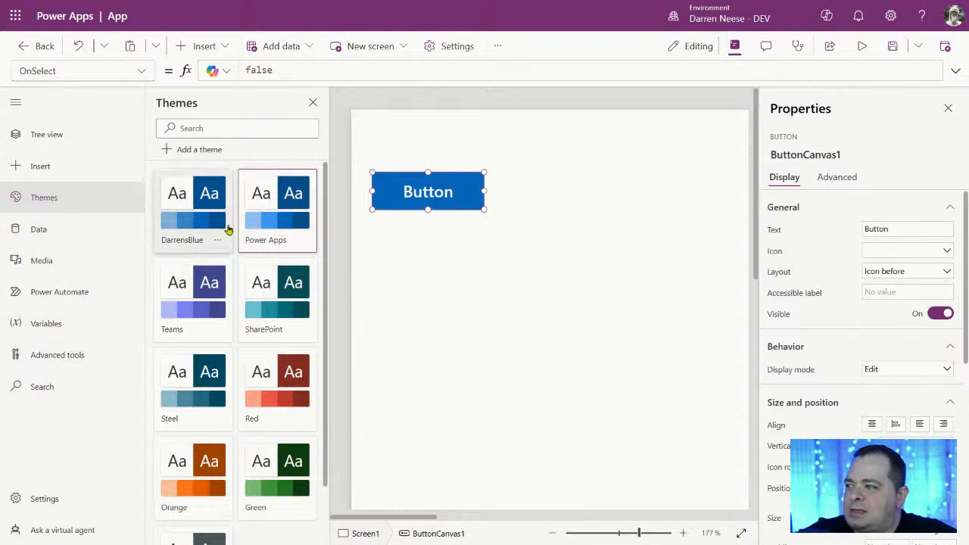
click(202, 302)
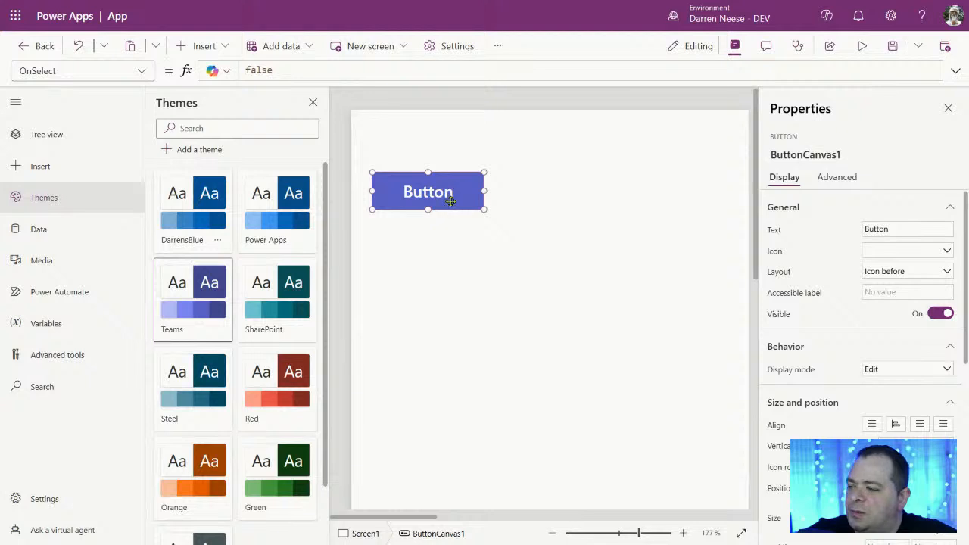
scroll(331, 345, down, 2)
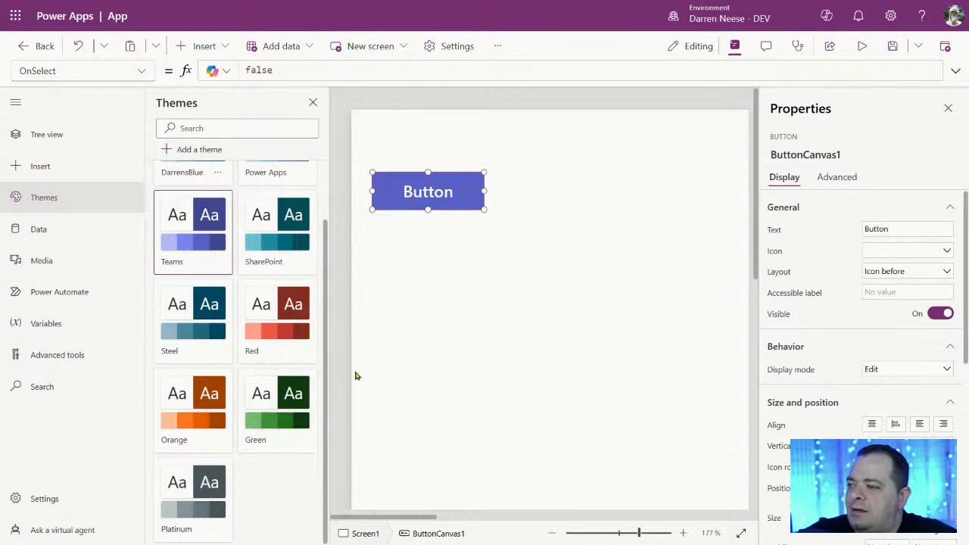
click(291, 403)
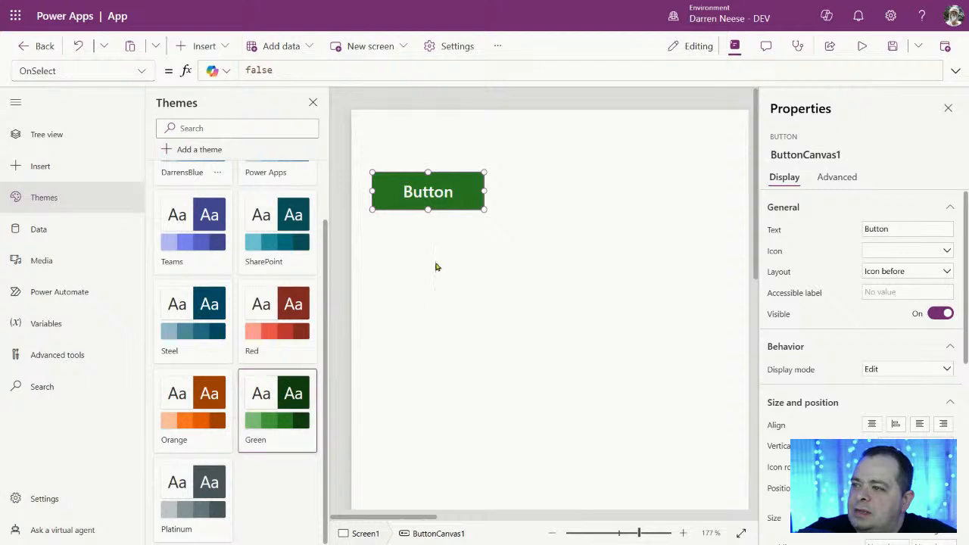
Step: Move the green button from the lower left up toward the canvas middle
drag(440, 192, 420, 422)
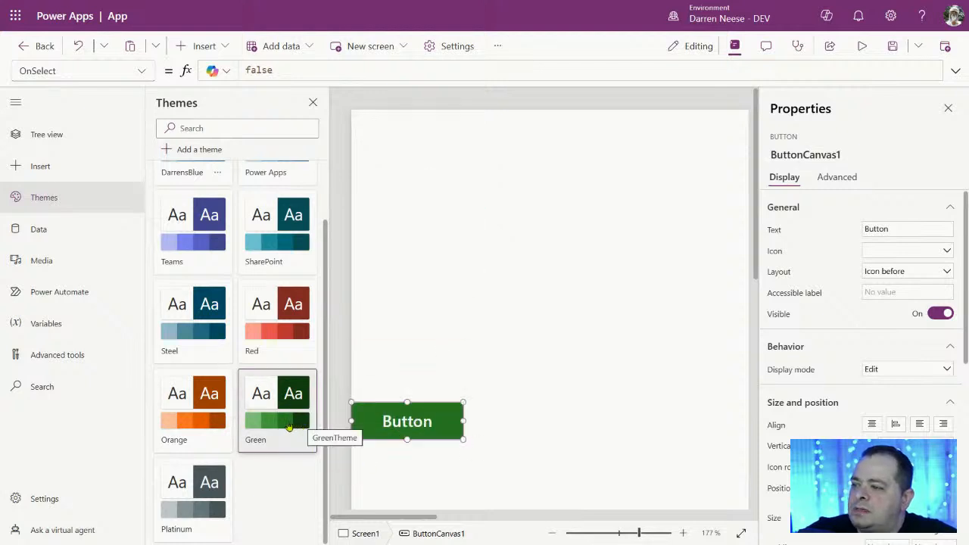
drag(391, 415, 412, 388)
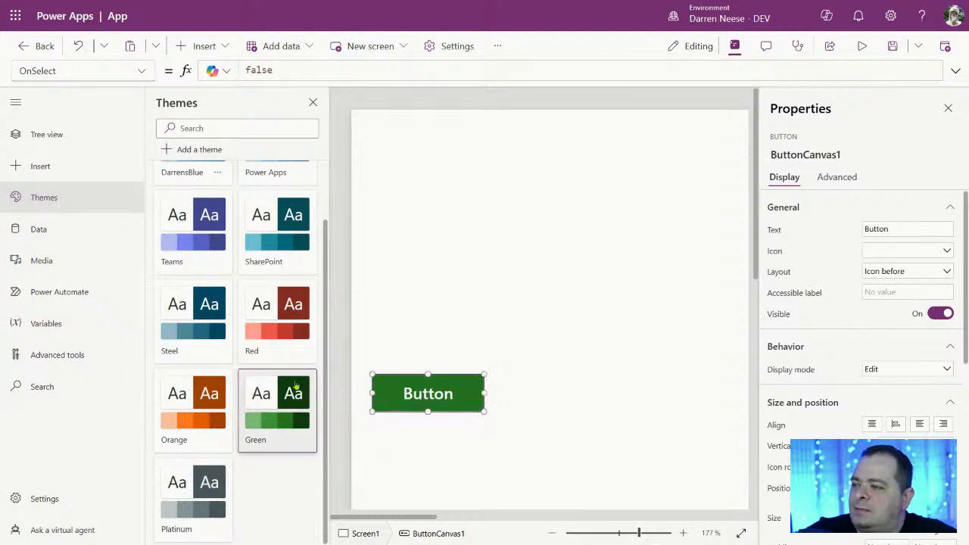
drag(446, 391, 488, 281)
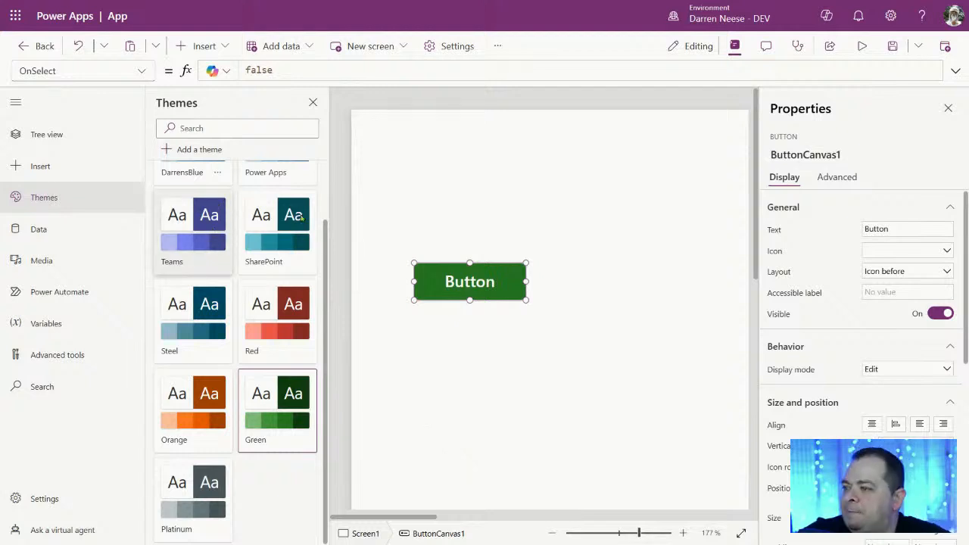
key(Print)
drag(152, 159, 543, 473)
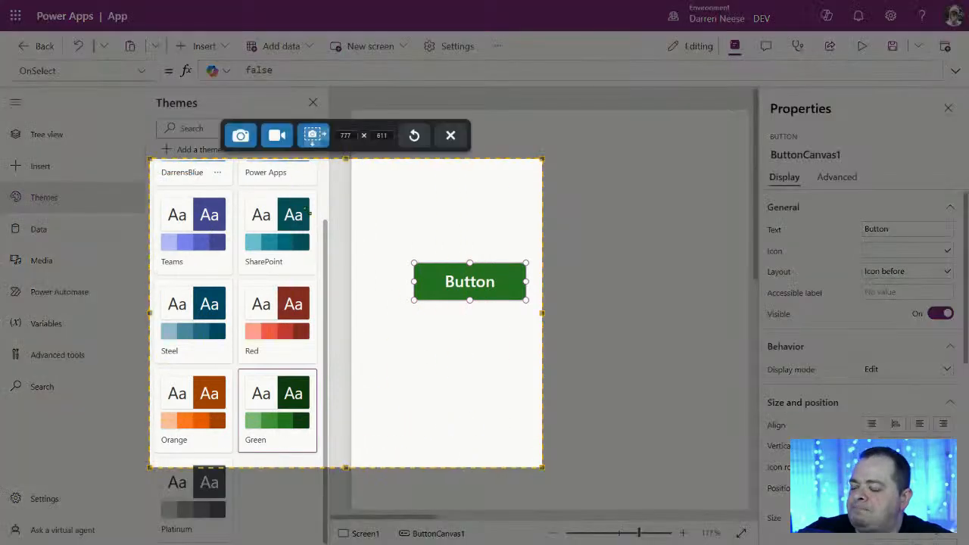
click(242, 134)
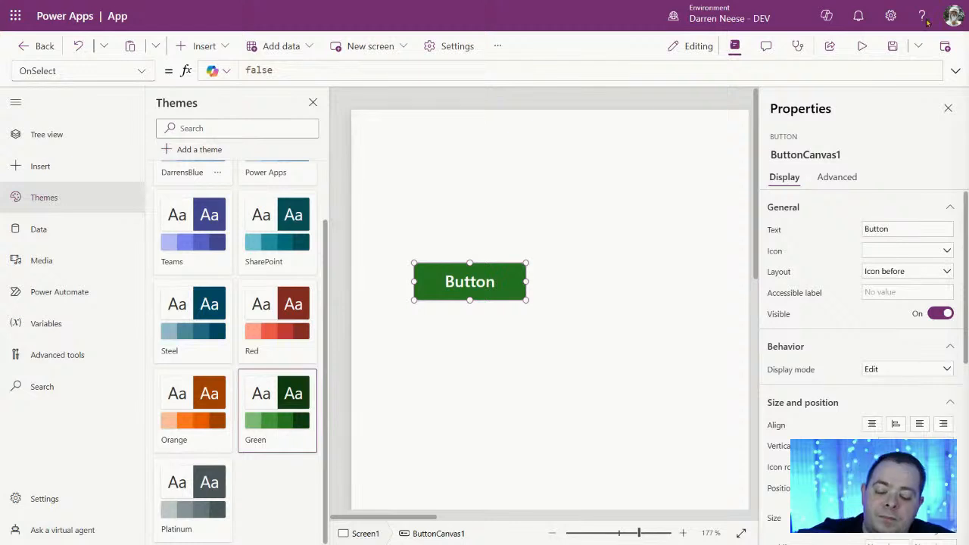
Step: Start a new theme named DarrensGreen with primary hex colour 154412
mouse_move(925, 6)
click(631, 361)
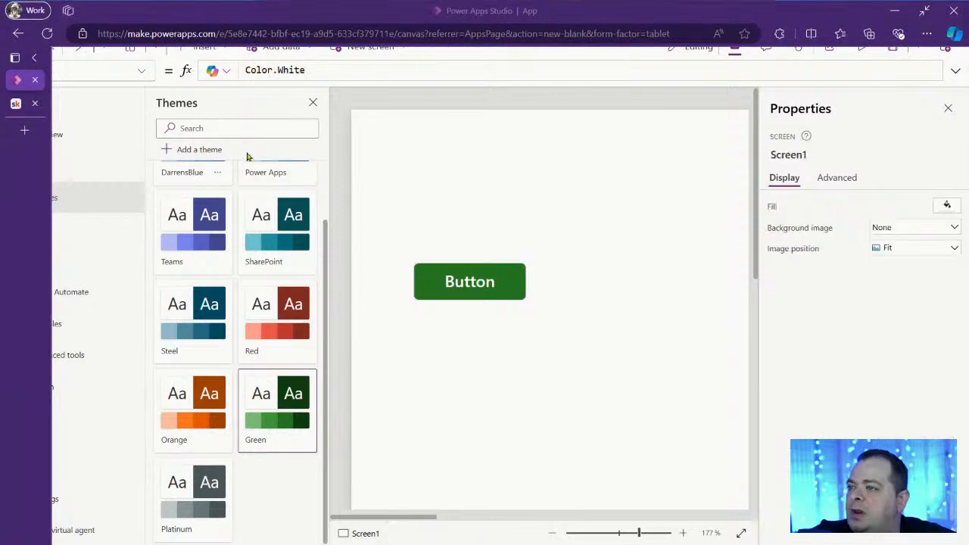
click(192, 150)
click(560, 143)
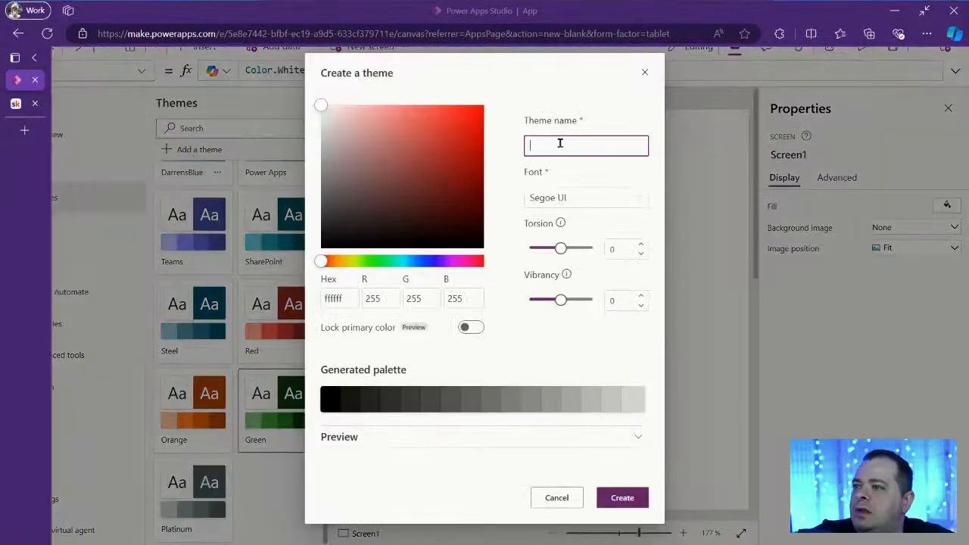
text(DarrensGree)
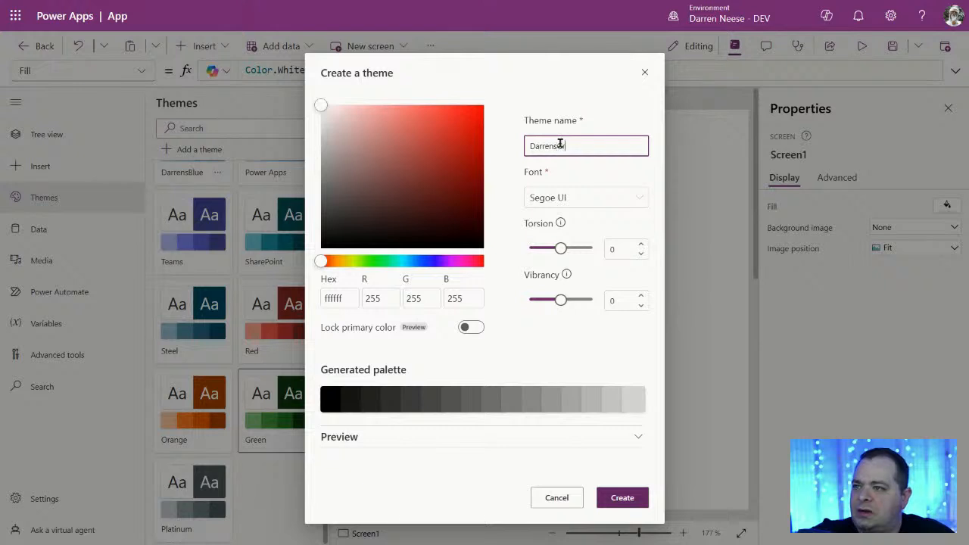
text(n)
double_click(331, 299)
text(154412)
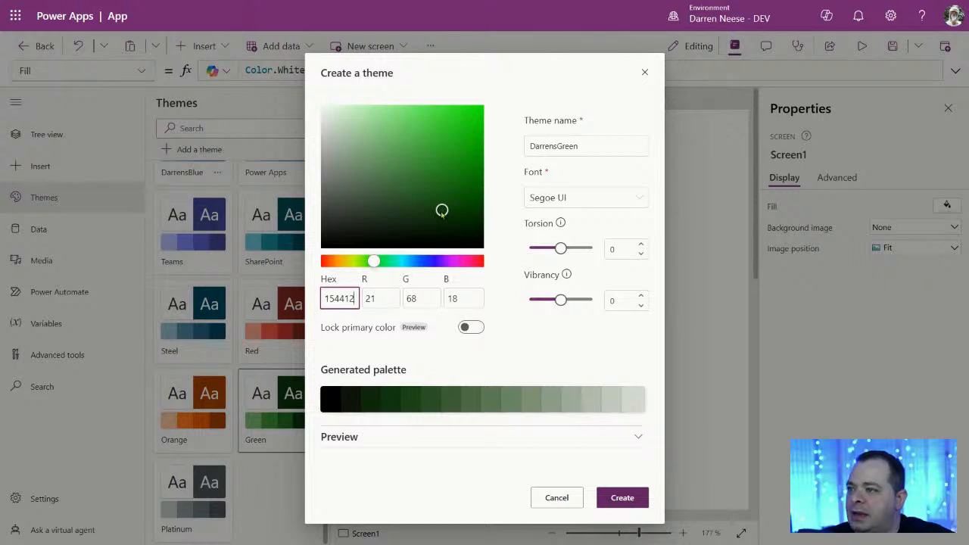
Step: Expand the preview, lock the primary colour, and create the DarrensGreen theme
click(640, 439)
scroll(598, 398, down, 2)
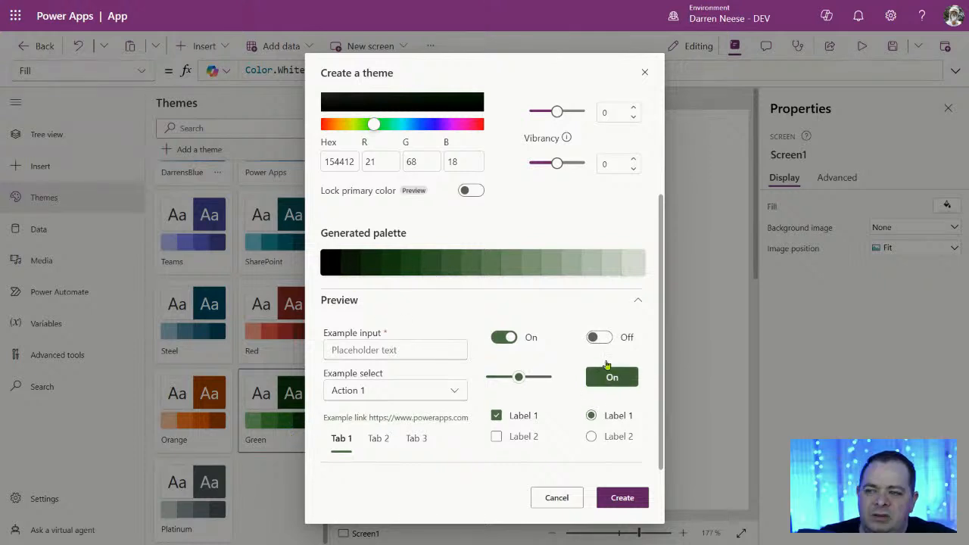
click(477, 194)
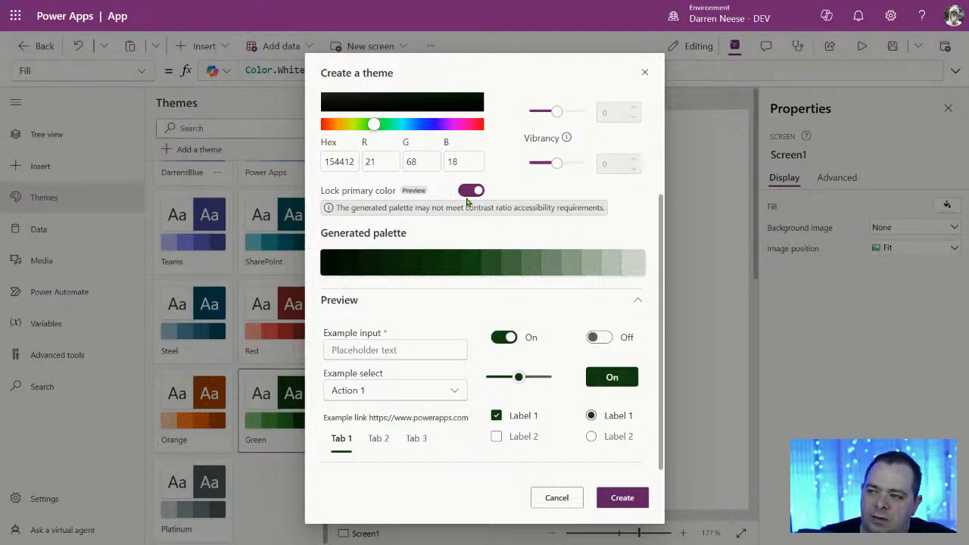
click(622, 497)
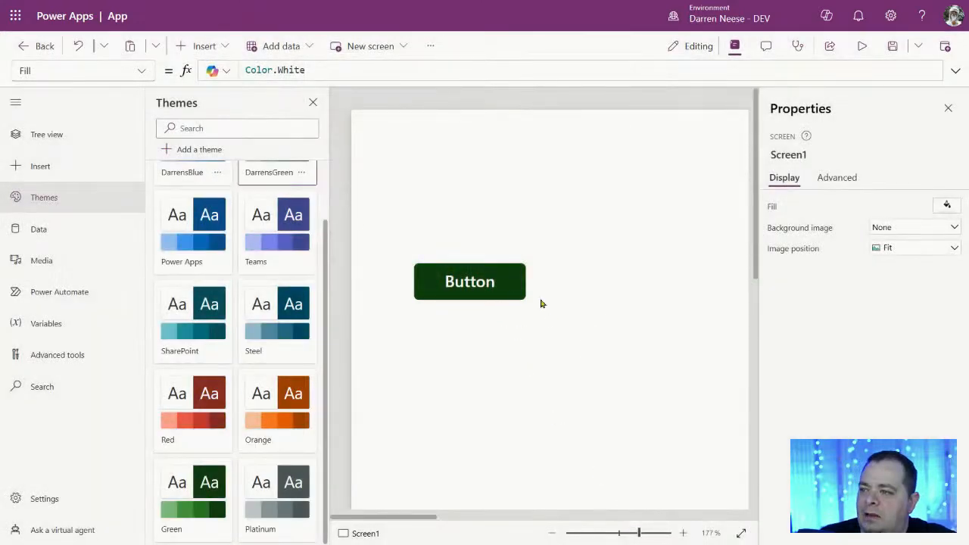
Step: Move the button up and right, compare the Green and Steel themes, then reselect DarrensGreen
click(497, 281)
drag(457, 290, 502, 206)
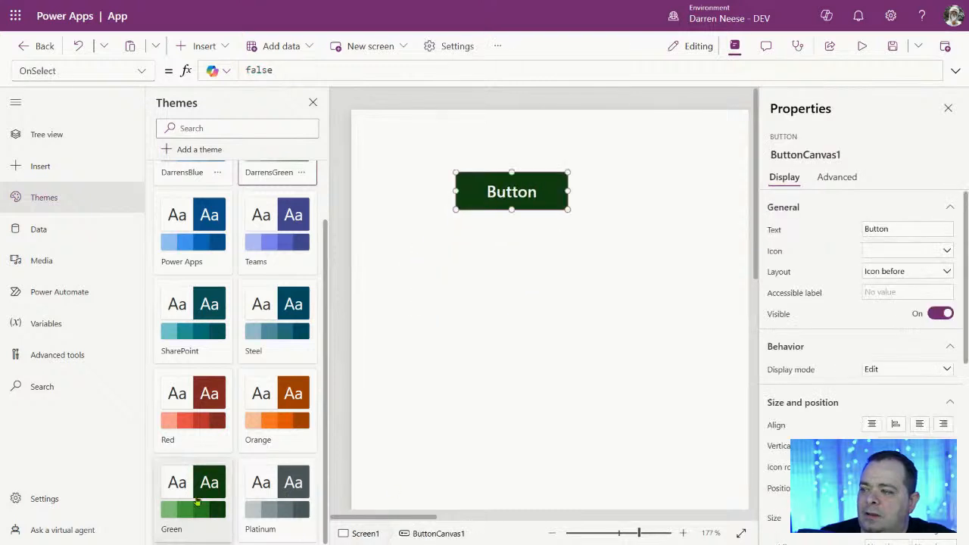
click(196, 497)
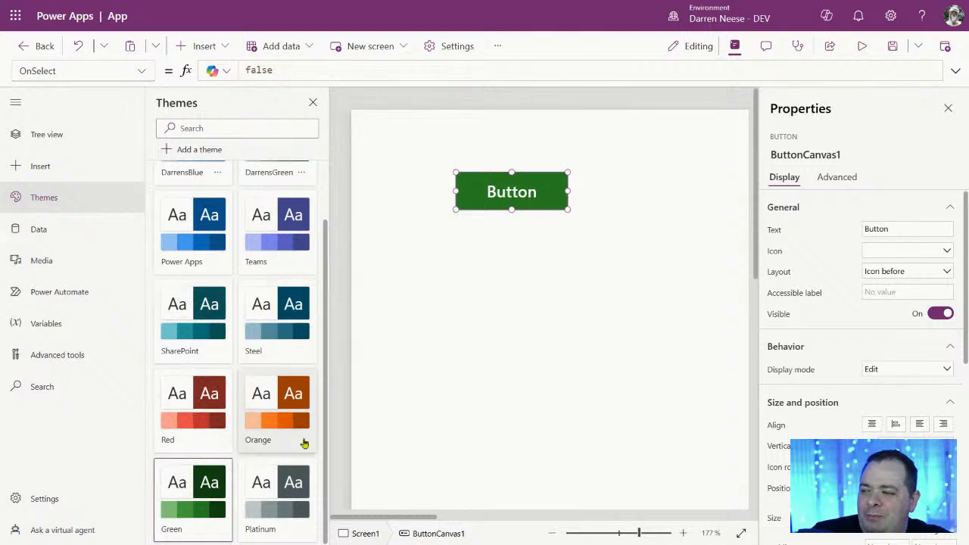
click(288, 304)
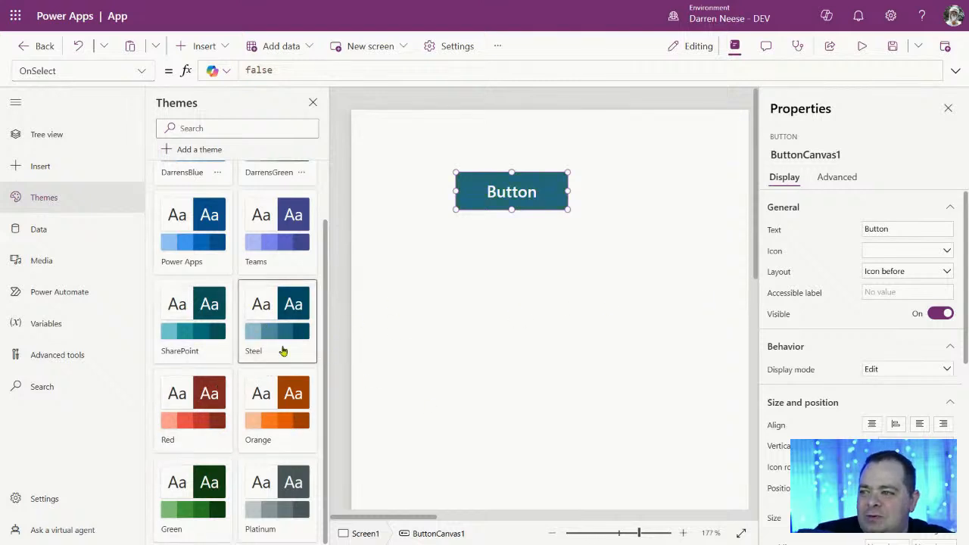
scroll(271, 343, up, 1)
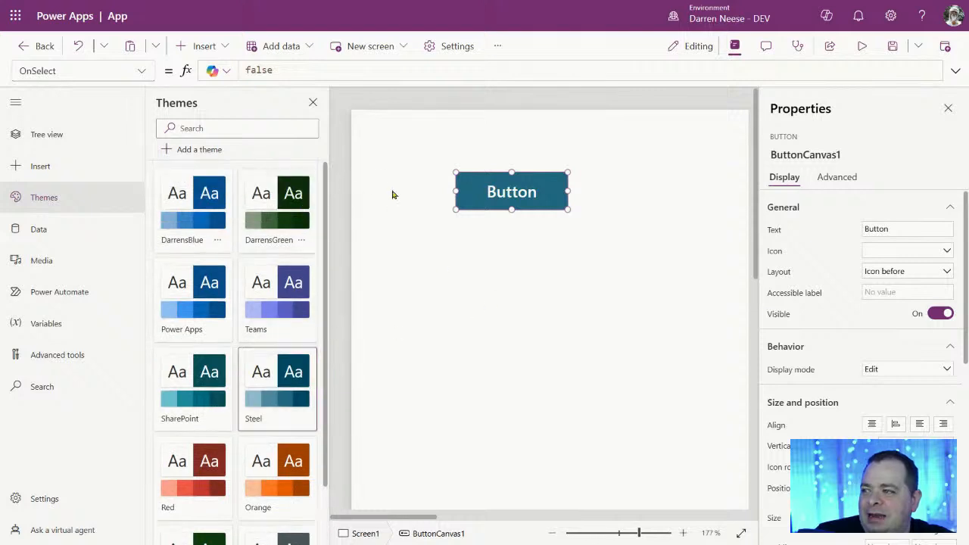
click(288, 196)
Step: Open the DarrensGreen theme editor, cancel without saving, and nudge the green button slightly
click(301, 239)
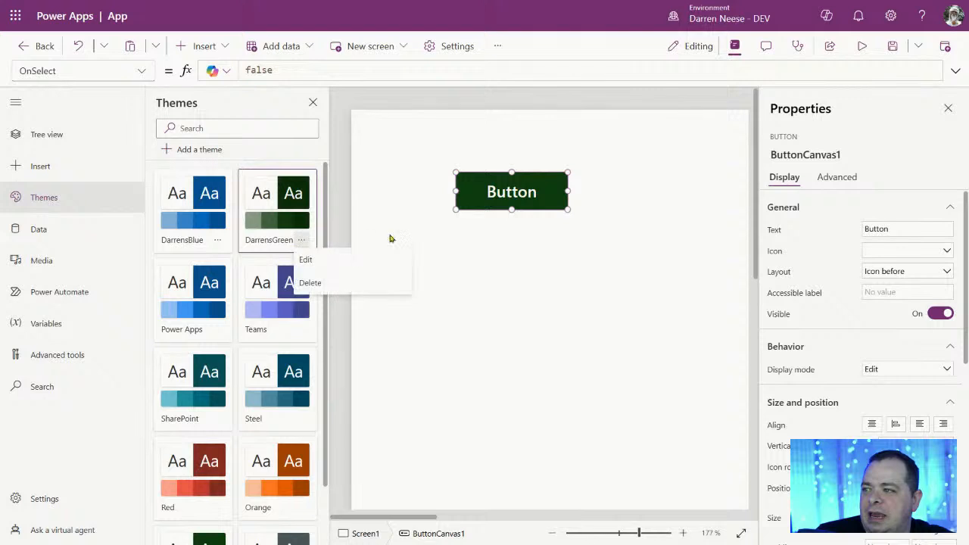
click(341, 260)
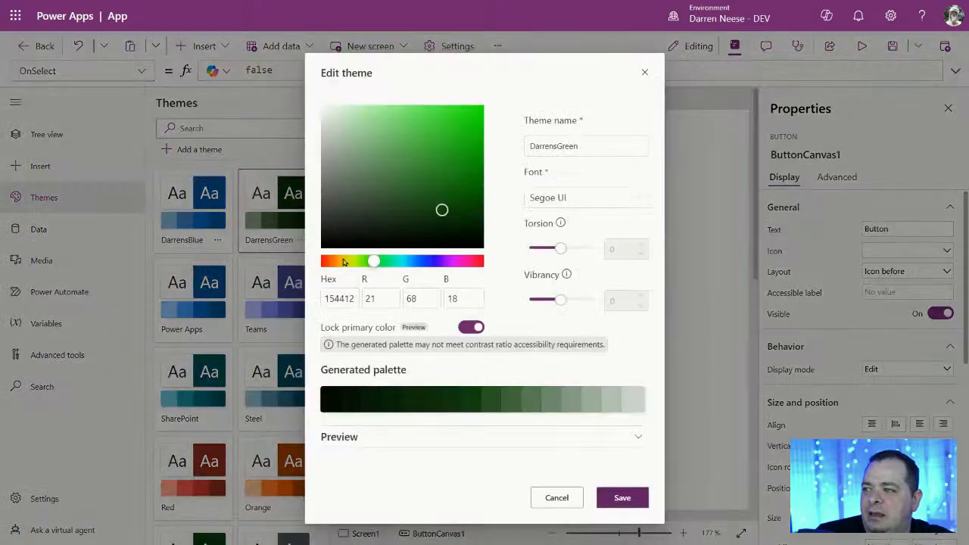
click(339, 298)
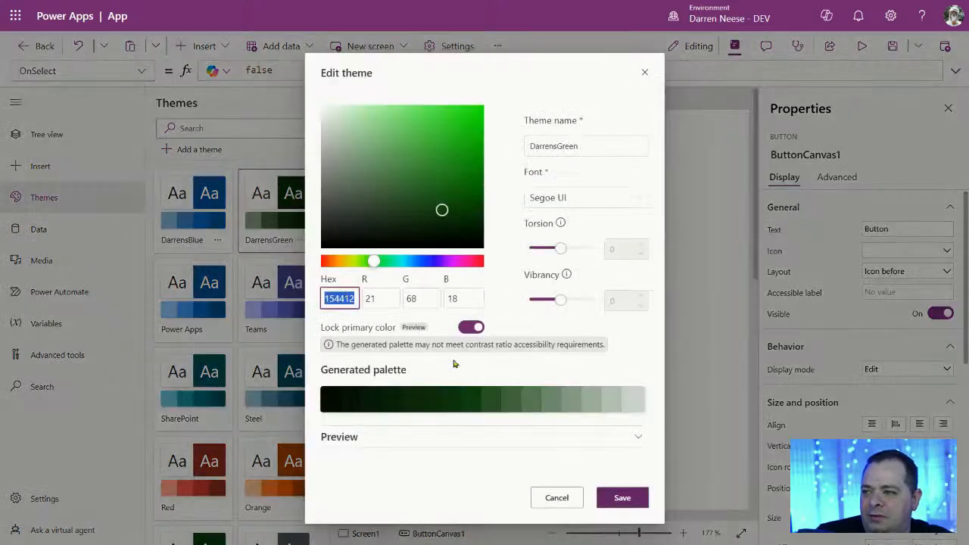
click(573, 348)
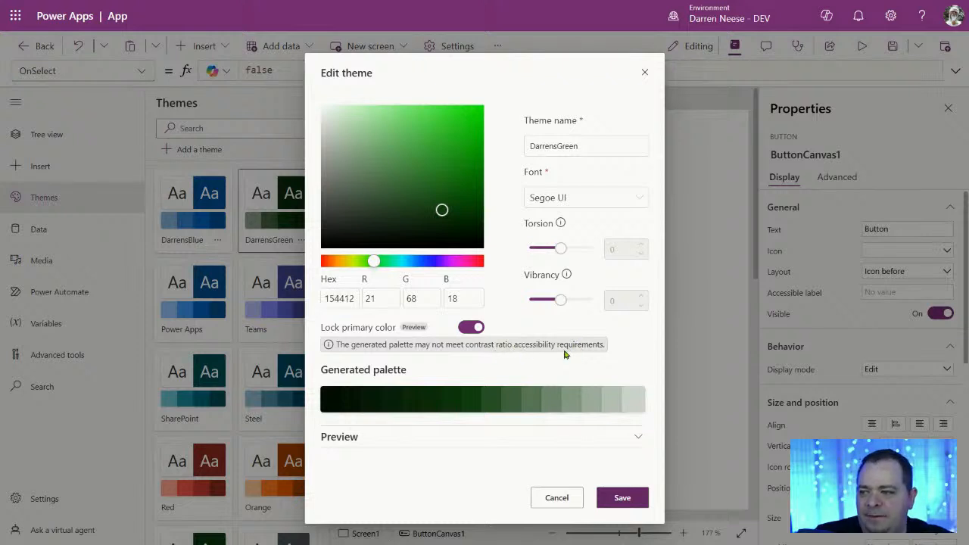
click(564, 501)
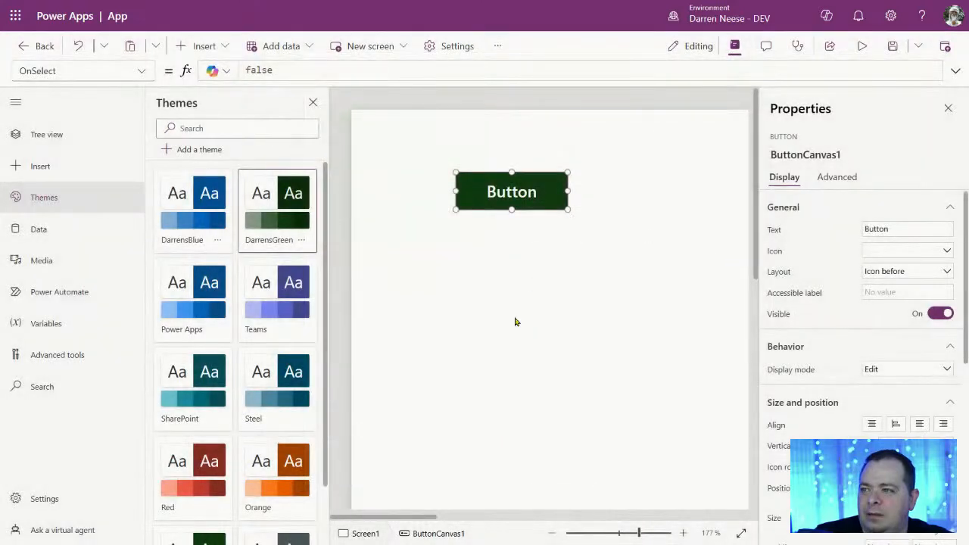
click(514, 322)
drag(534, 190, 510, 186)
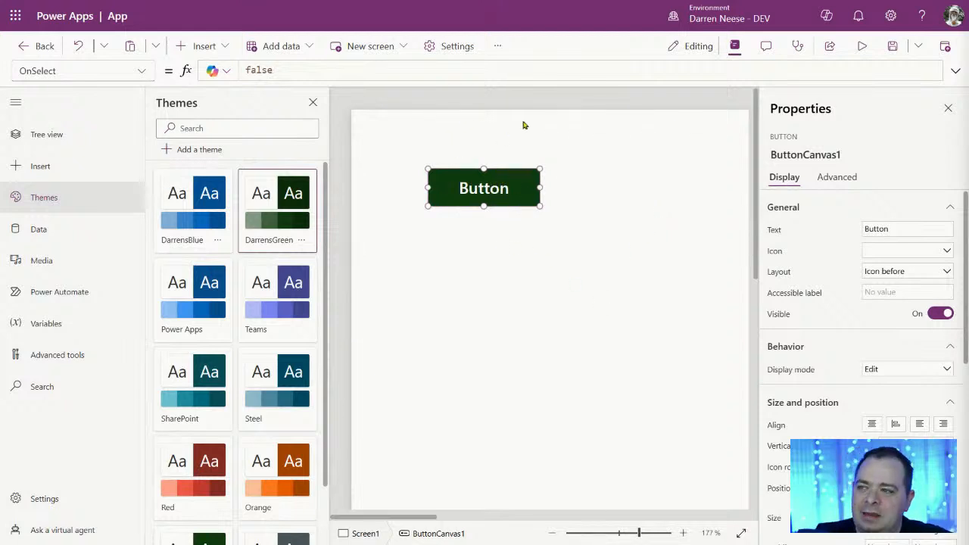
Step: Replace the button's OnSelect false with placeholder, And and && expressions, then delete it entirely
drag(323, 69, 205, 70)
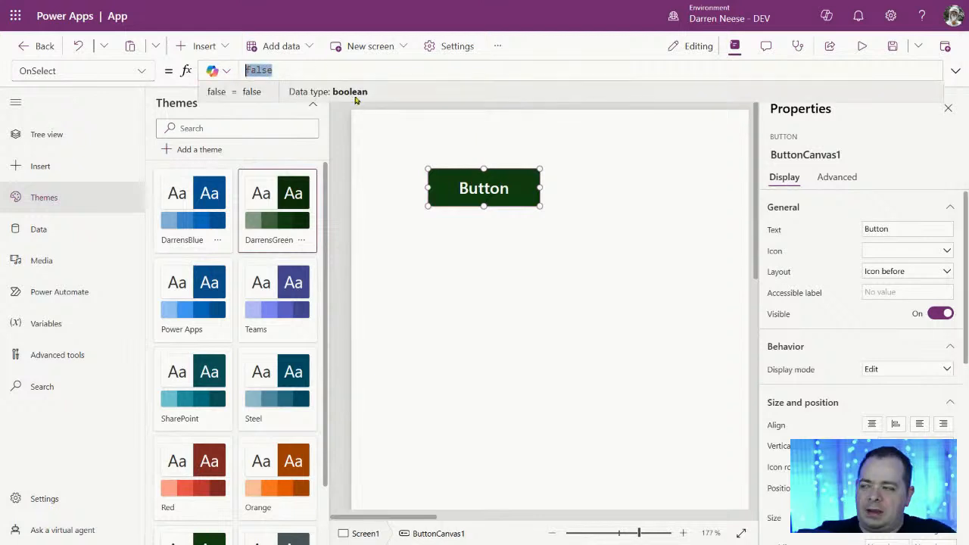
text(_____)
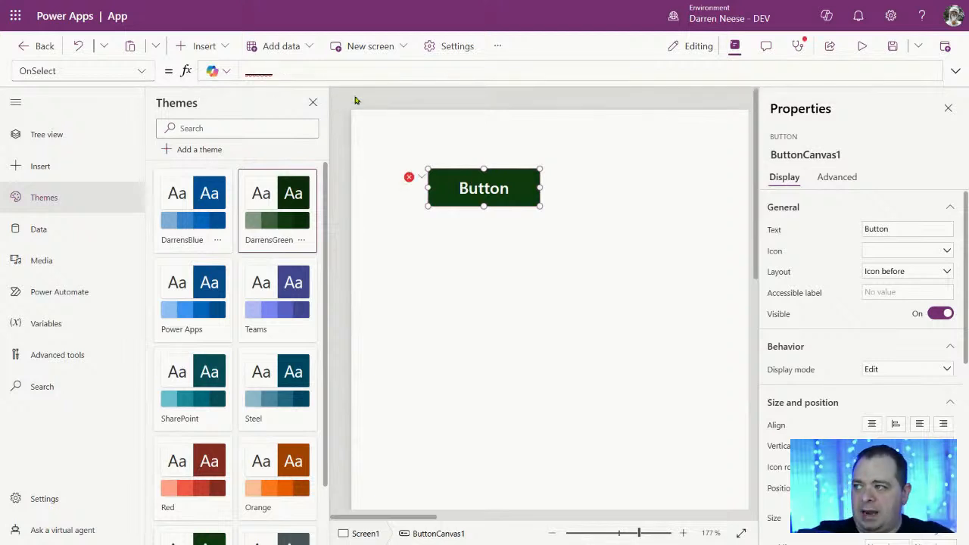
text(And false)
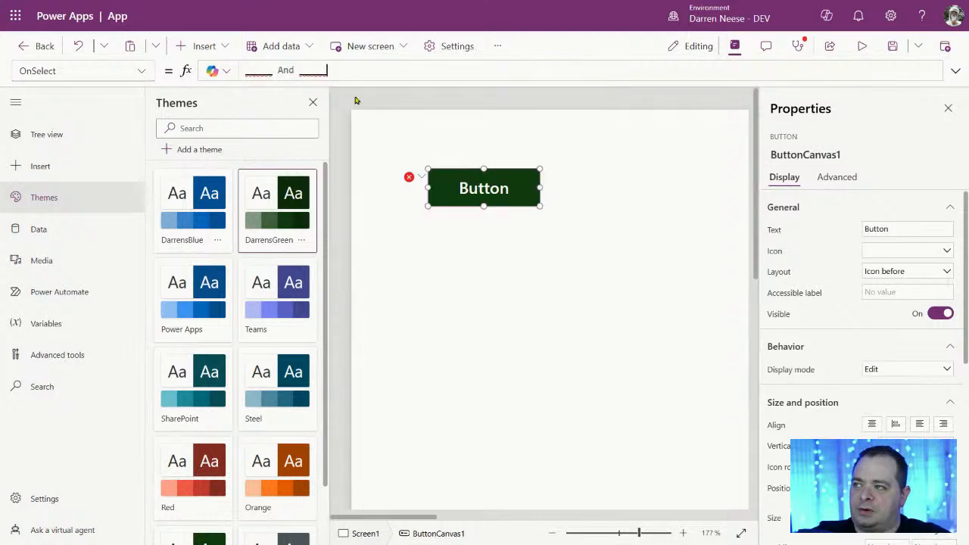
double_click(254, 70)
double_click(321, 70)
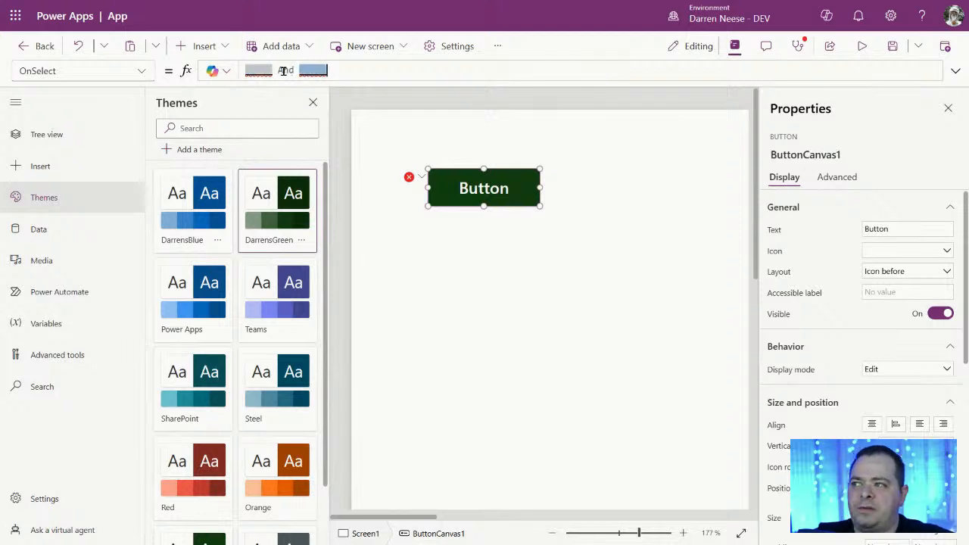
mouse_move(249, 68)
drag(350, 71, 233, 69)
double_click(288, 70)
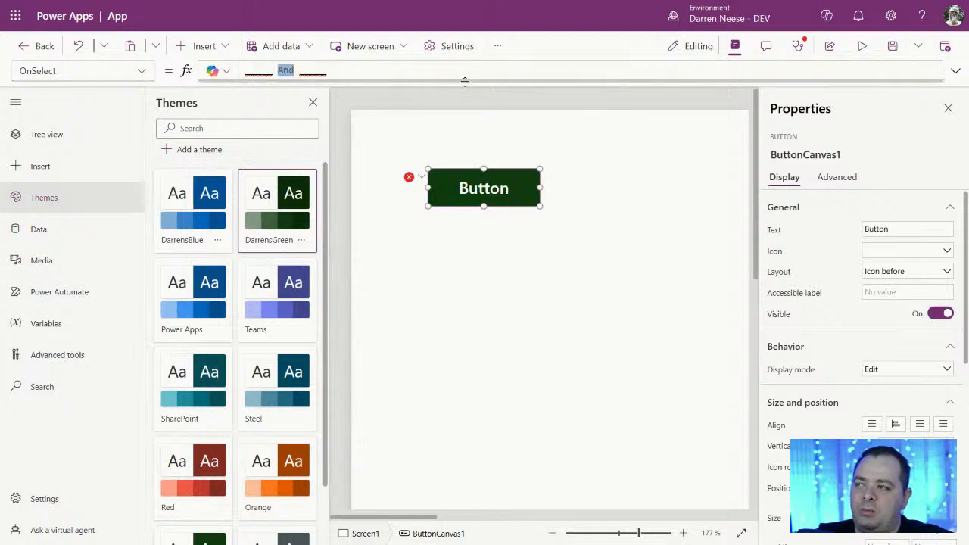
text(&&)
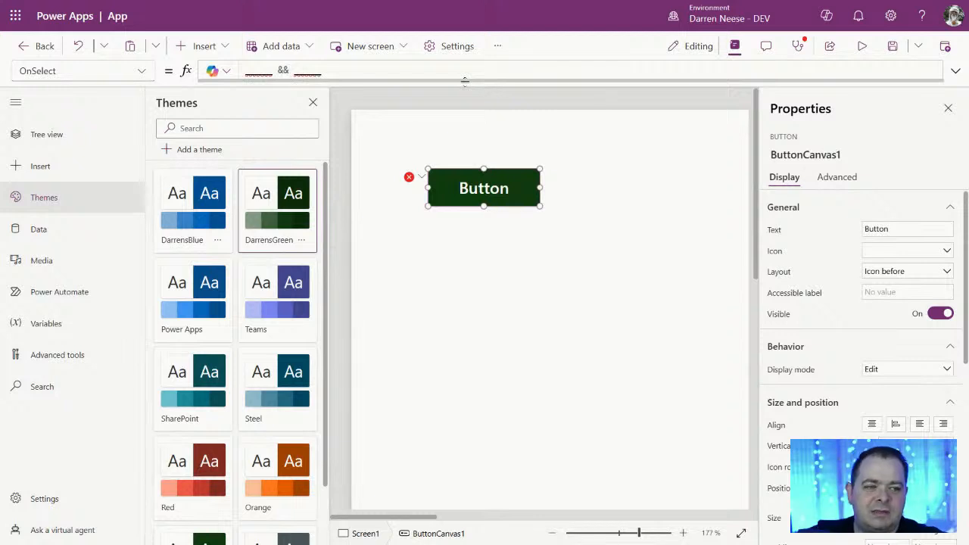
drag(352, 71, 230, 72)
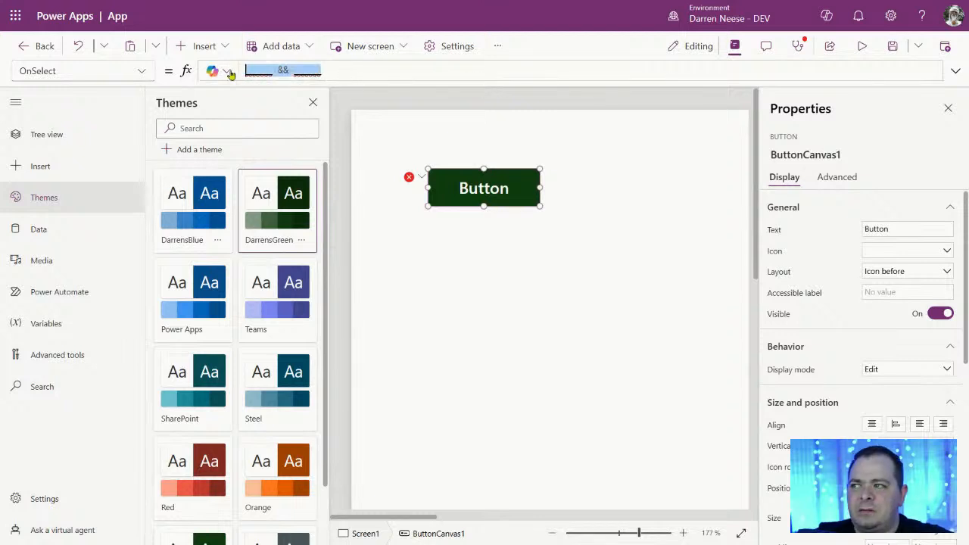
key(Delete)
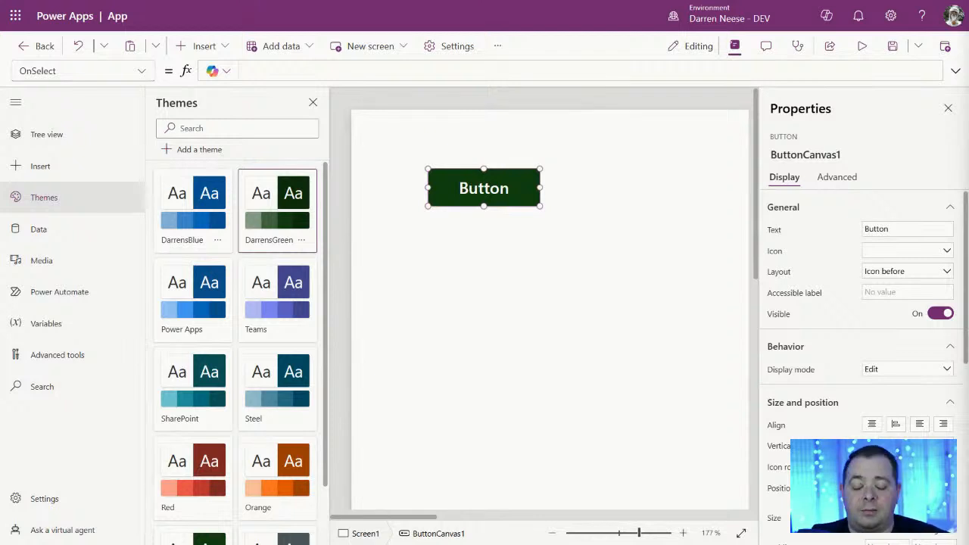
Step: Zoom the canvas to about 91%, move the green button toward centre, and open DarrensGreen's options
click(211, 46)
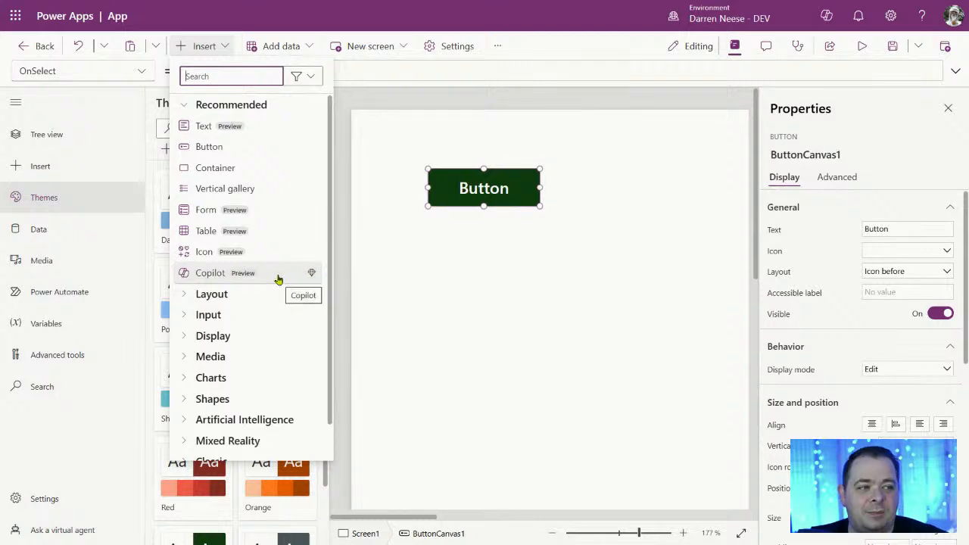
click(222, 48)
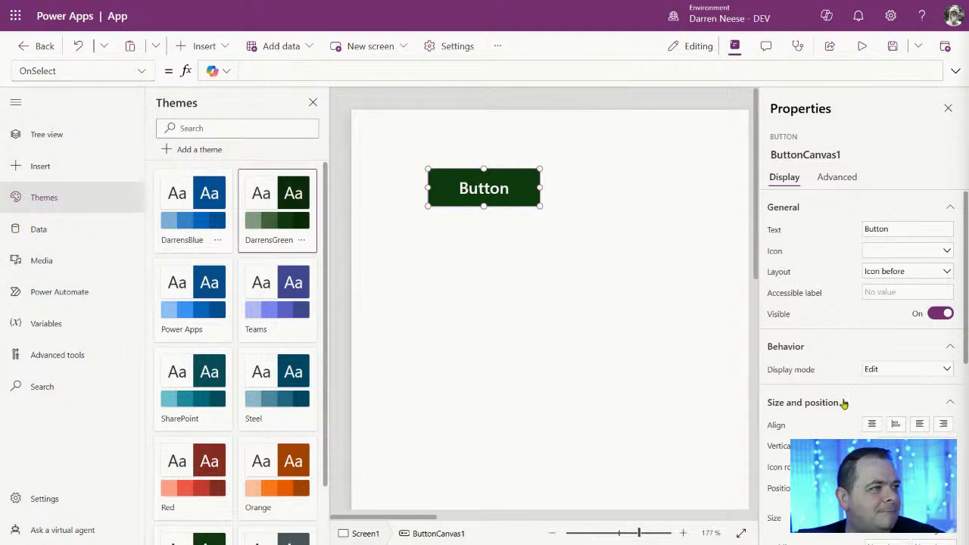
click(520, 334)
click(614, 530)
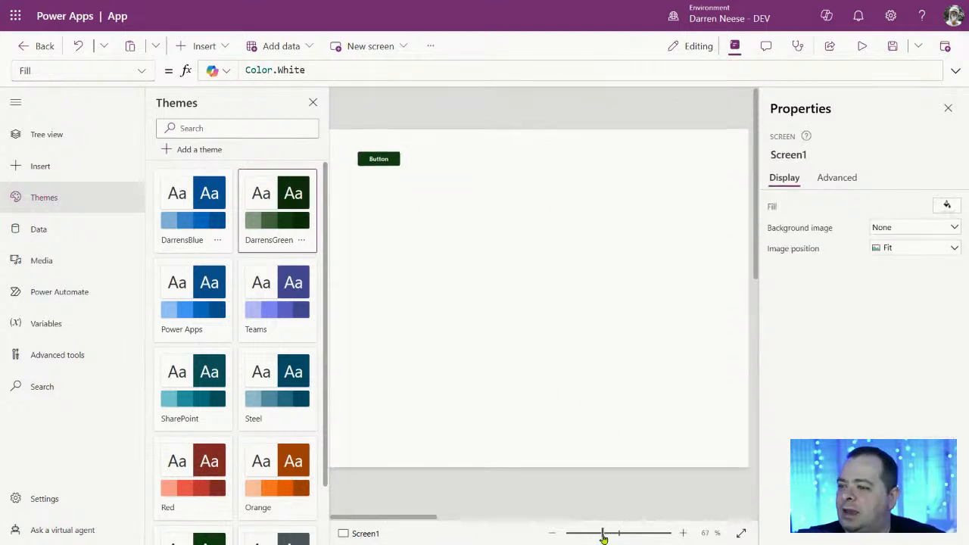
drag(463, 516, 359, 515)
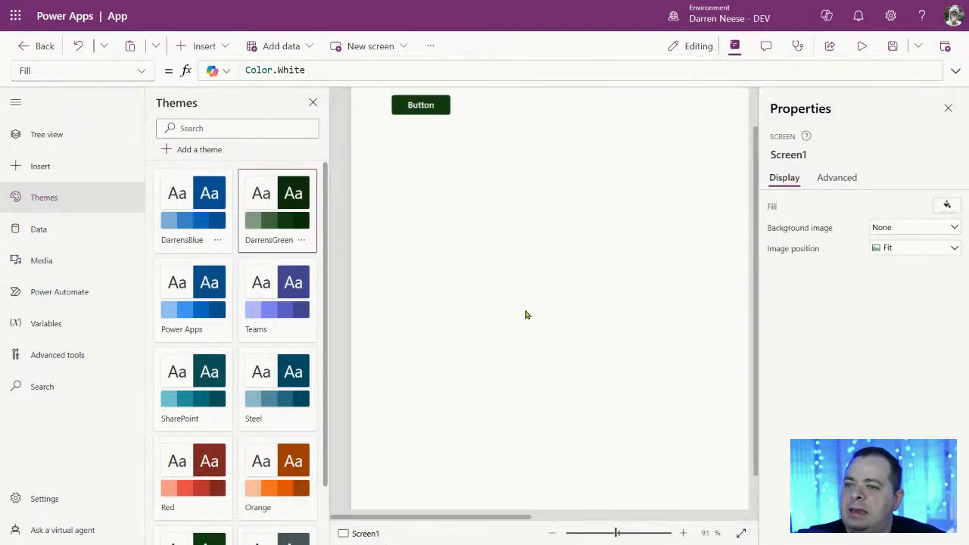
scroll(526, 315, up, 2)
click(421, 159)
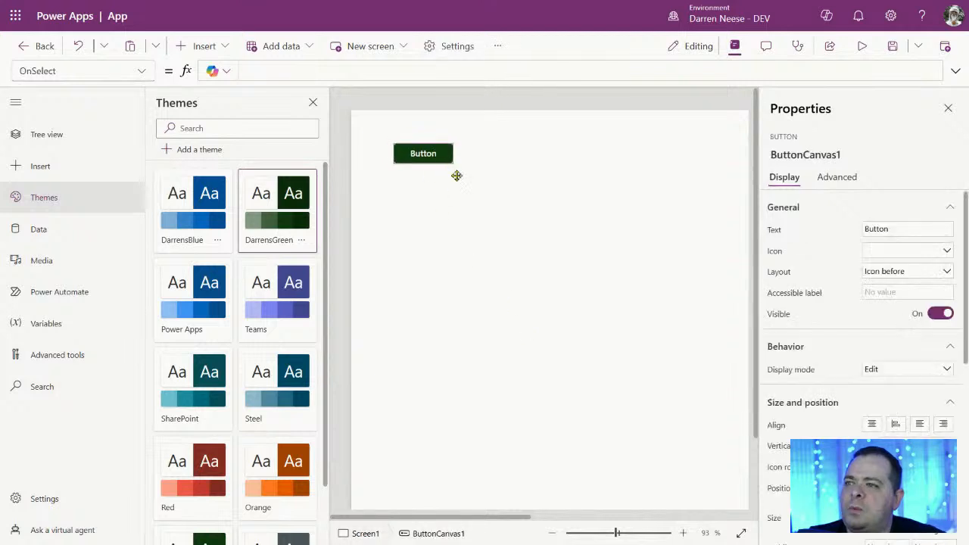
drag(444, 158, 515, 228)
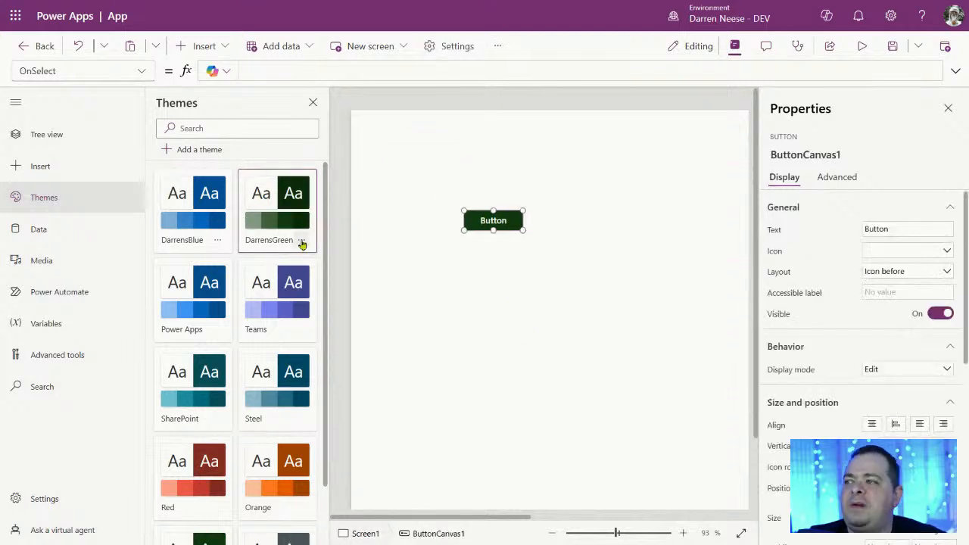
click(302, 240)
click(353, 261)
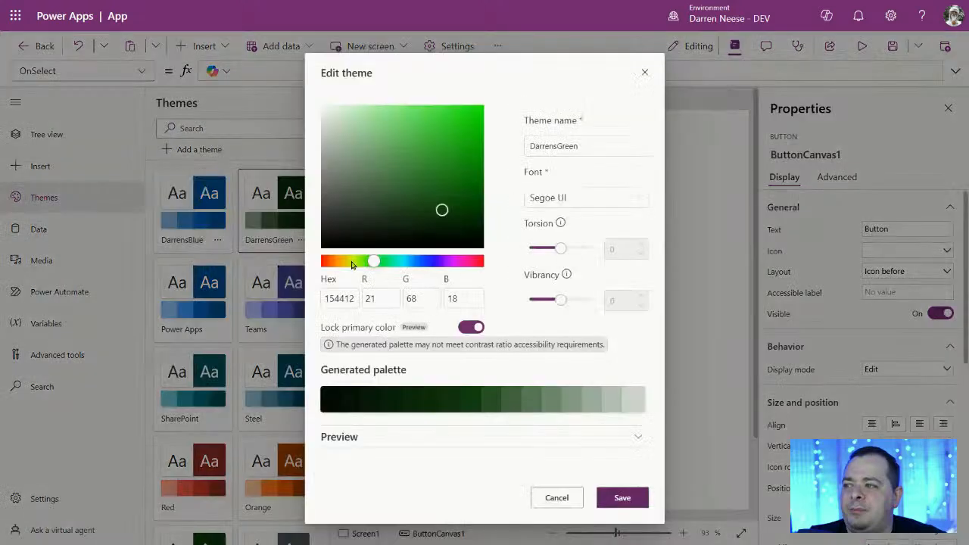
drag(614, 144, 505, 144)
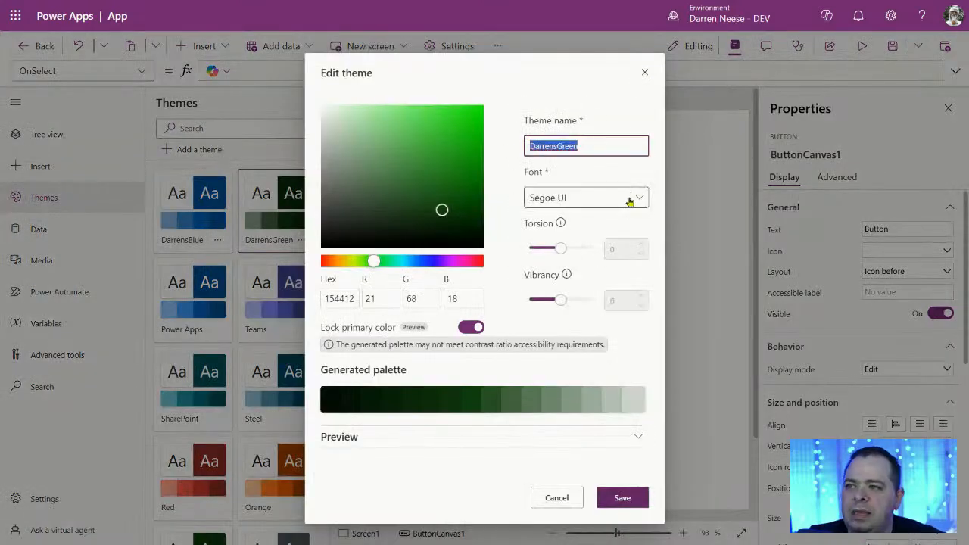
click(636, 437)
scroll(522, 287, down, 2)
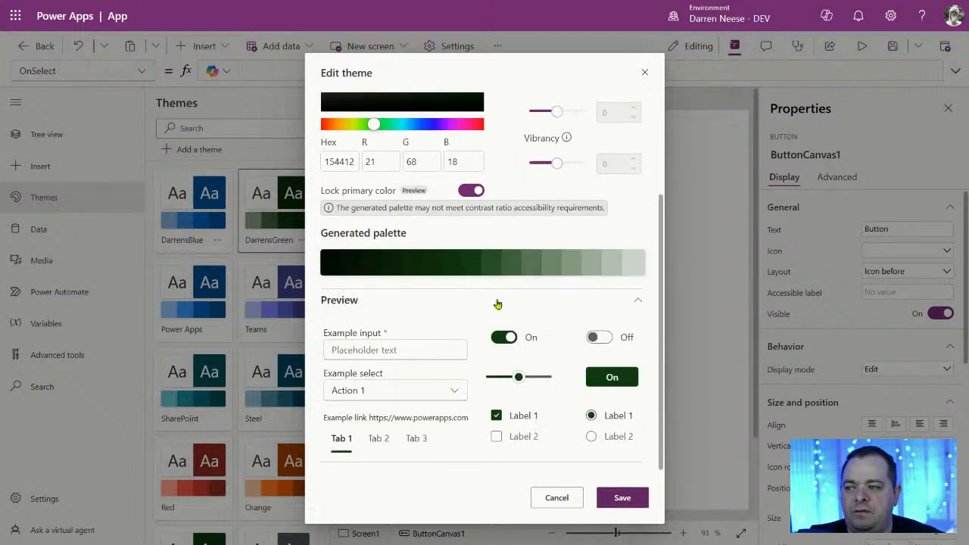
scroll(542, 290, up, 2)
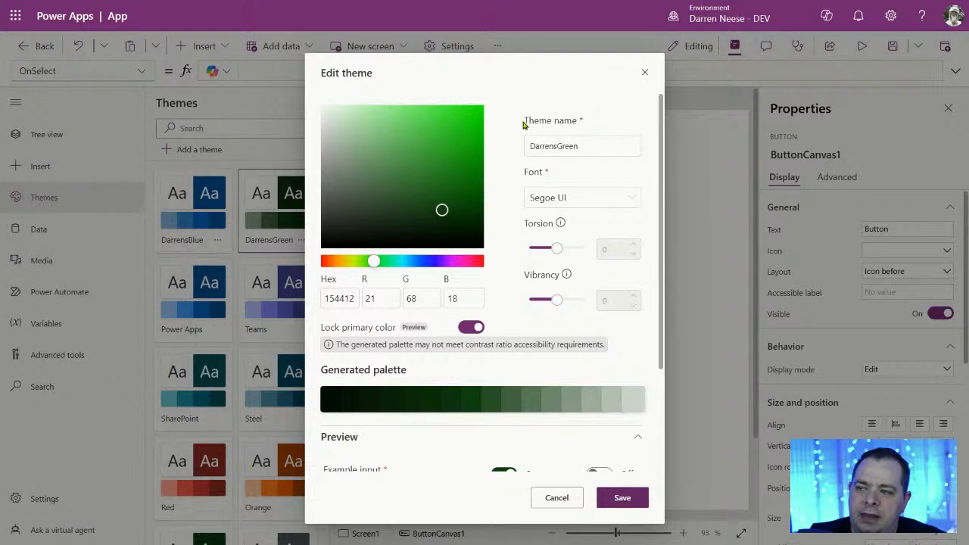
scroll(531, 324, down, 2)
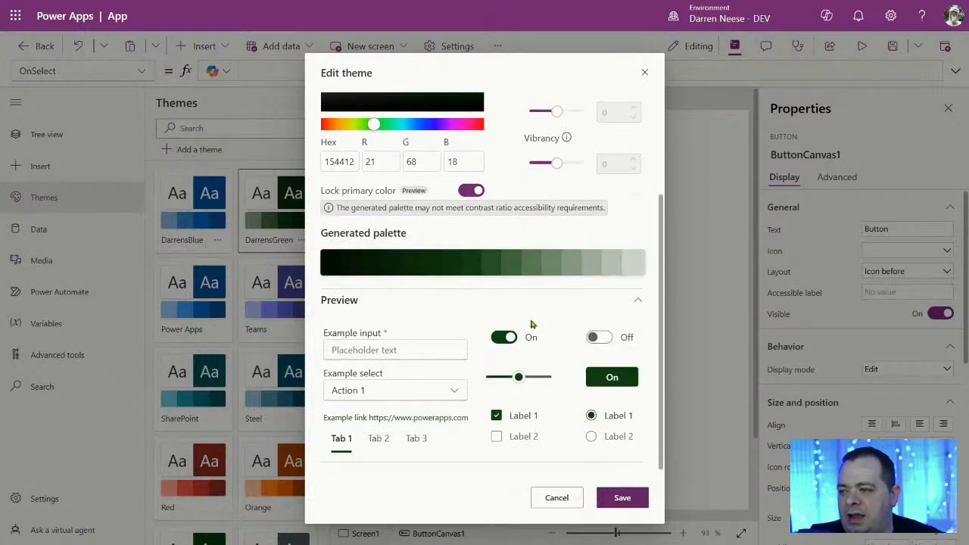
scroll(663, 318, up, 3)
scroll(673, 329, down, 1)
scroll(686, 339, down, 2)
scroll(667, 215, up, 3)
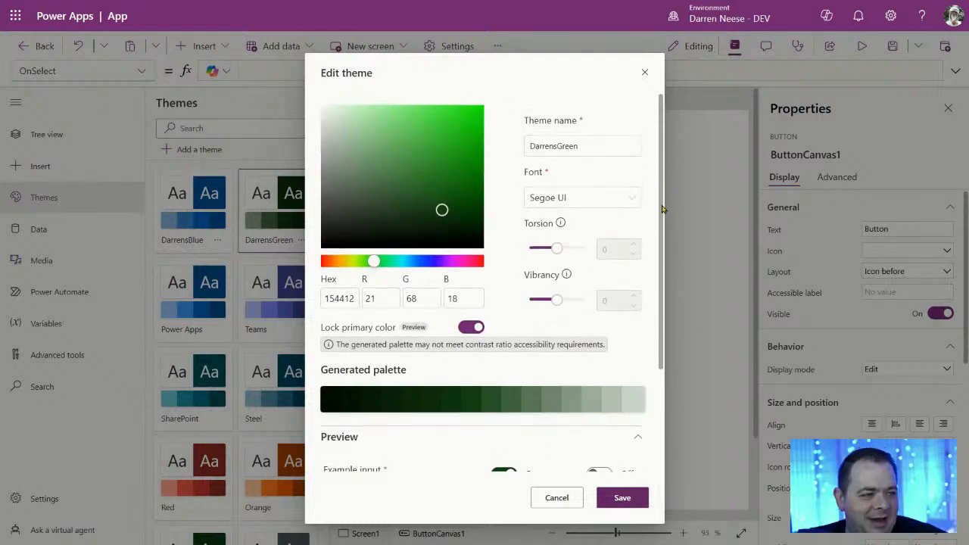
scroll(662, 208, down, 2)
scroll(666, 155, up, 2)
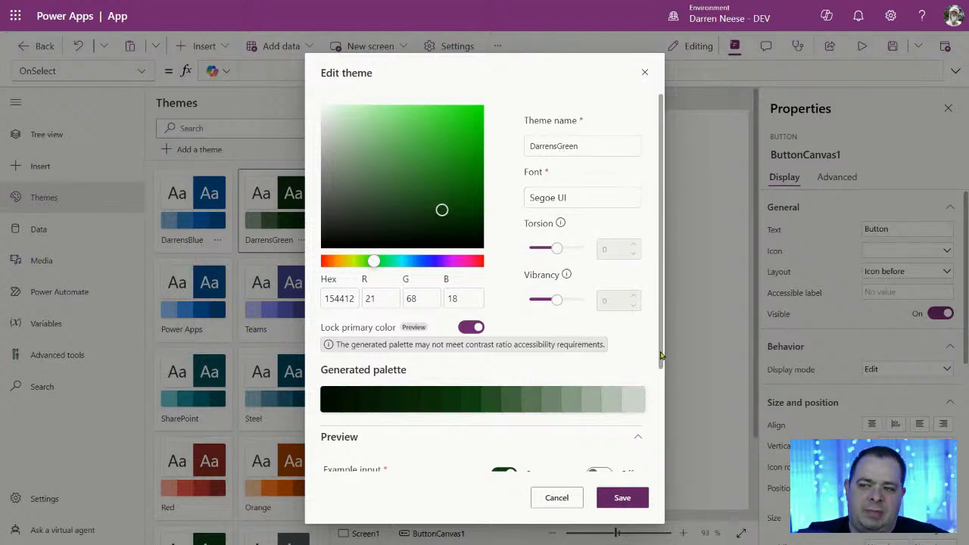
scroll(658, 361, down, 3)
scroll(666, 340, up, 3)
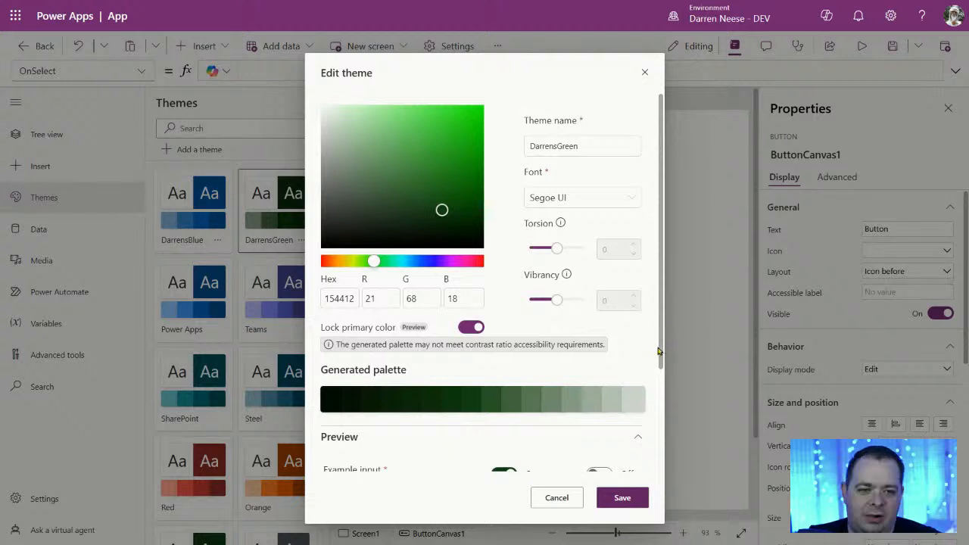
scroll(665, 371, down, 1)
scroll(665, 373, up, 1)
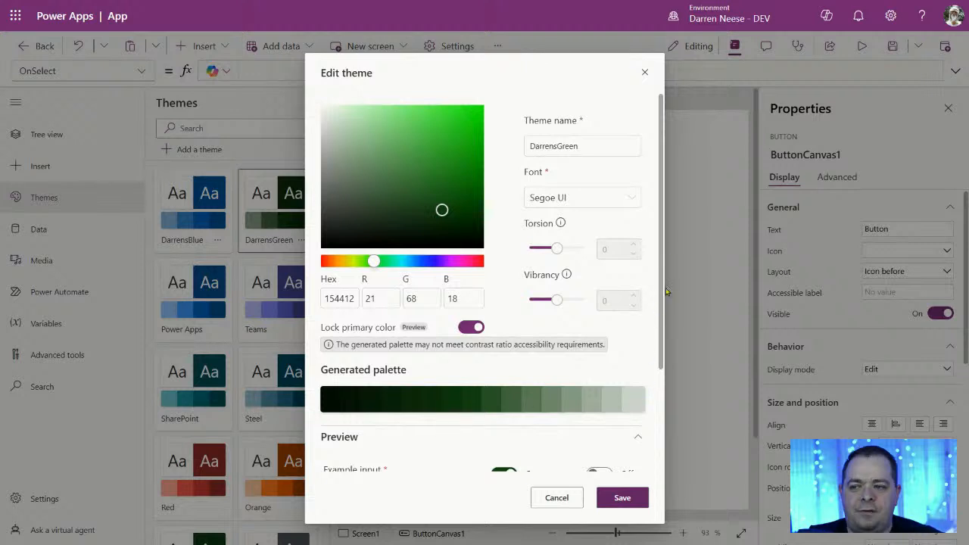
scroll(660, 211, down, 3)
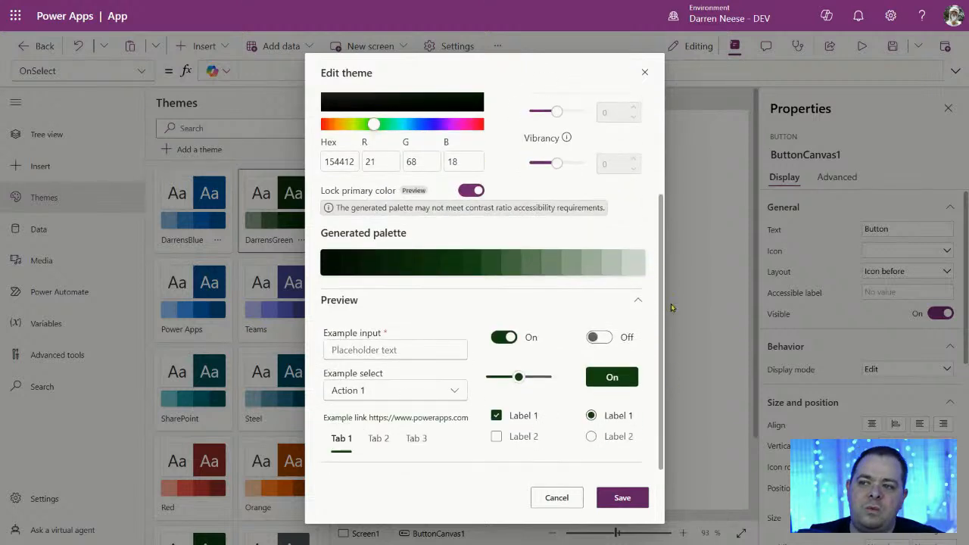
scroll(672, 307, up, 3)
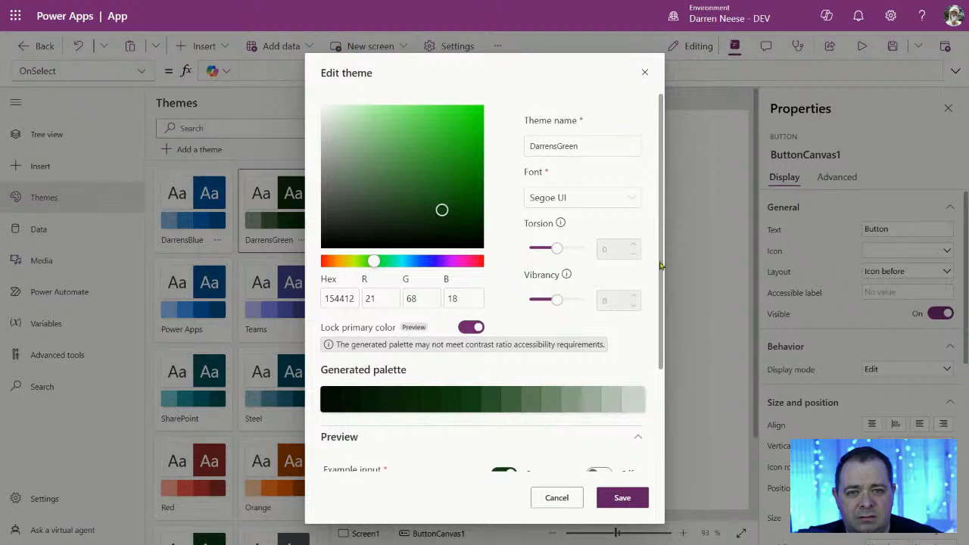
scroll(660, 270, down, 2)
scroll(666, 260, up, 2)
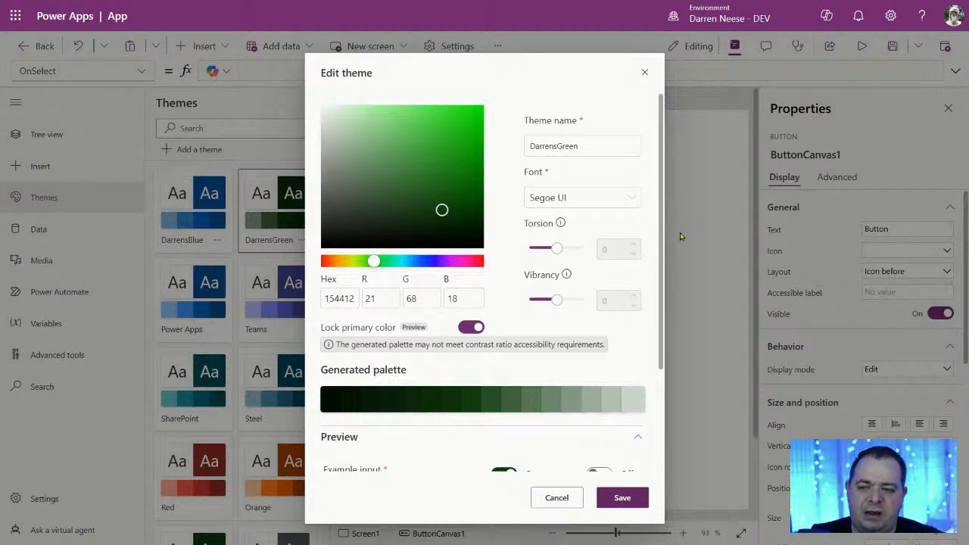
scroll(573, 321, down, 2)
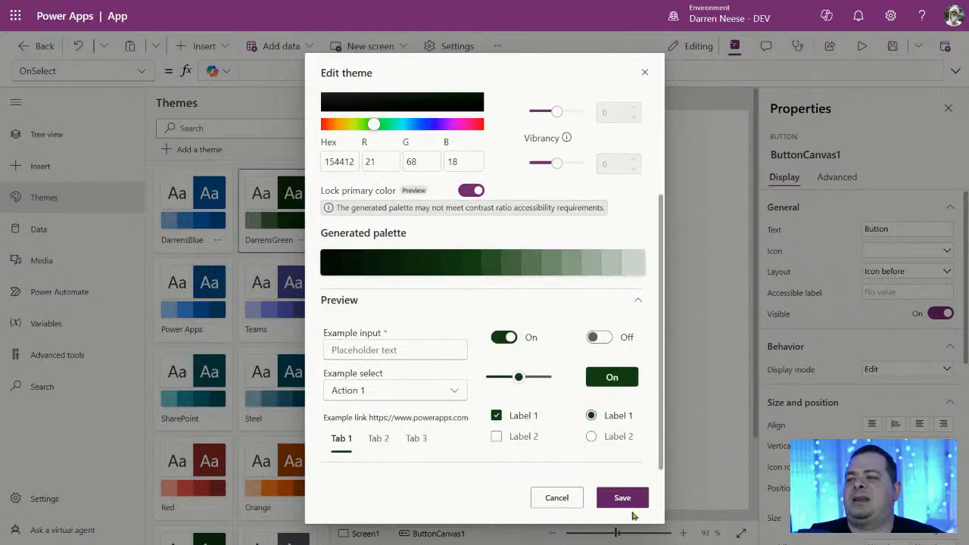
scroll(562, 363, up, 2)
scroll(562, 363, down, 2)
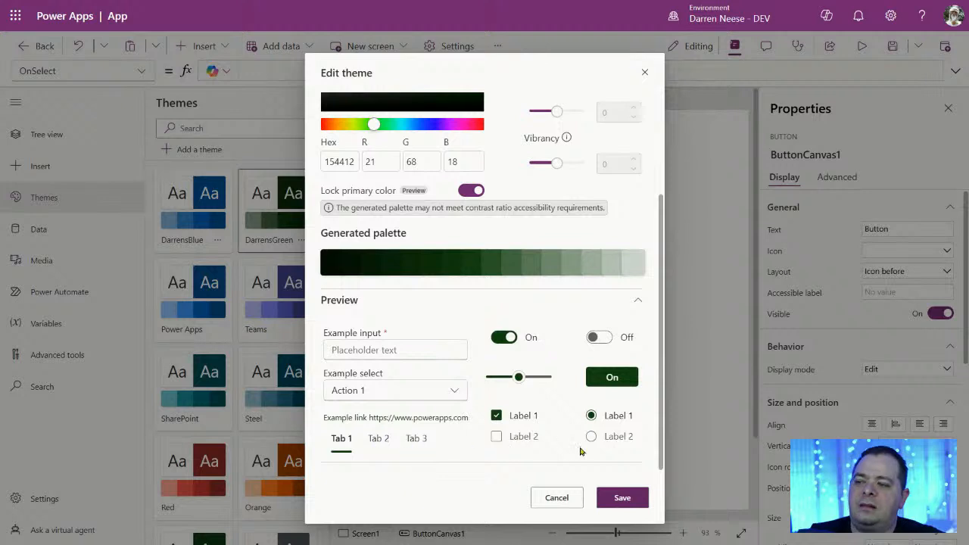
scroll(629, 302, up, 2)
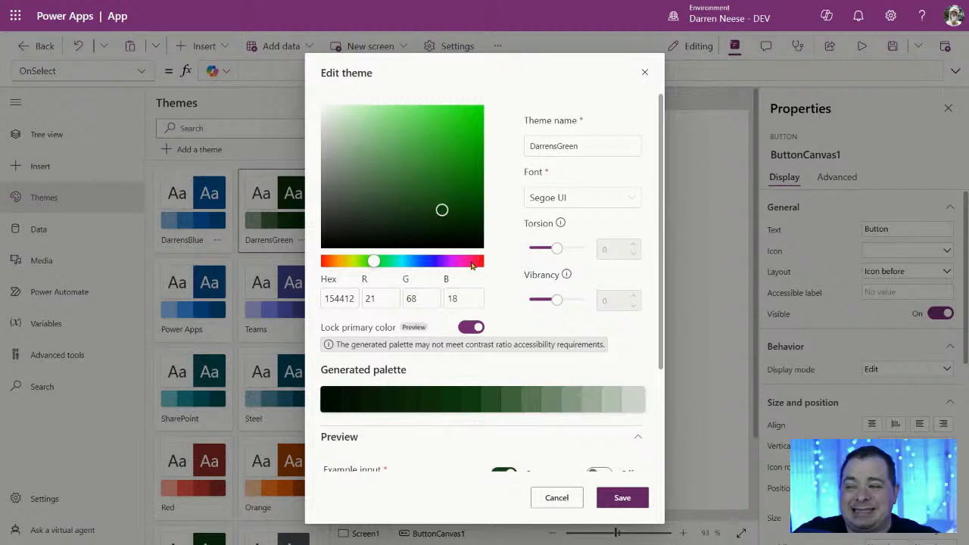
scroll(551, 337, down, 2)
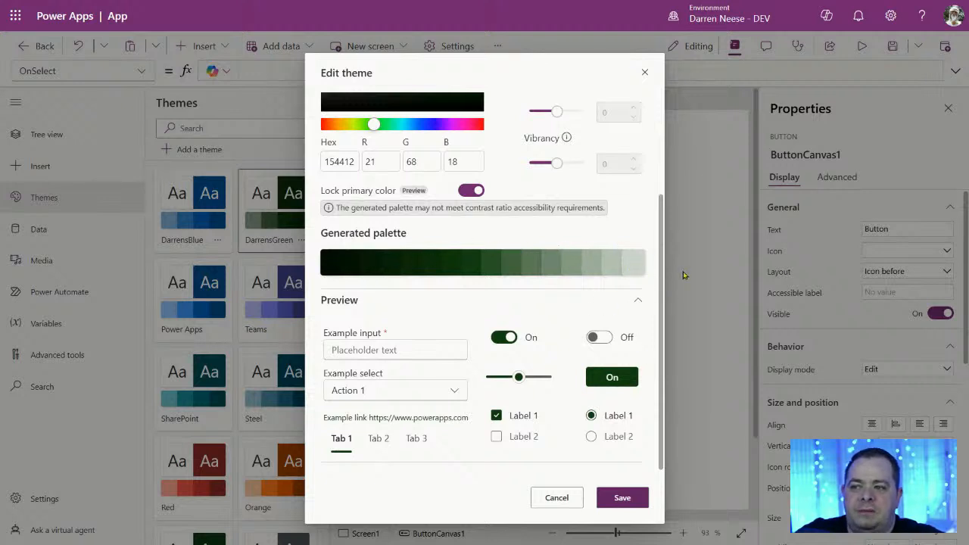
Step: Review the DarrensGreen preview controls in the Edit theme dialog and save the theme
scroll(637, 406, up, 1)
scroll(637, 405, up, 2)
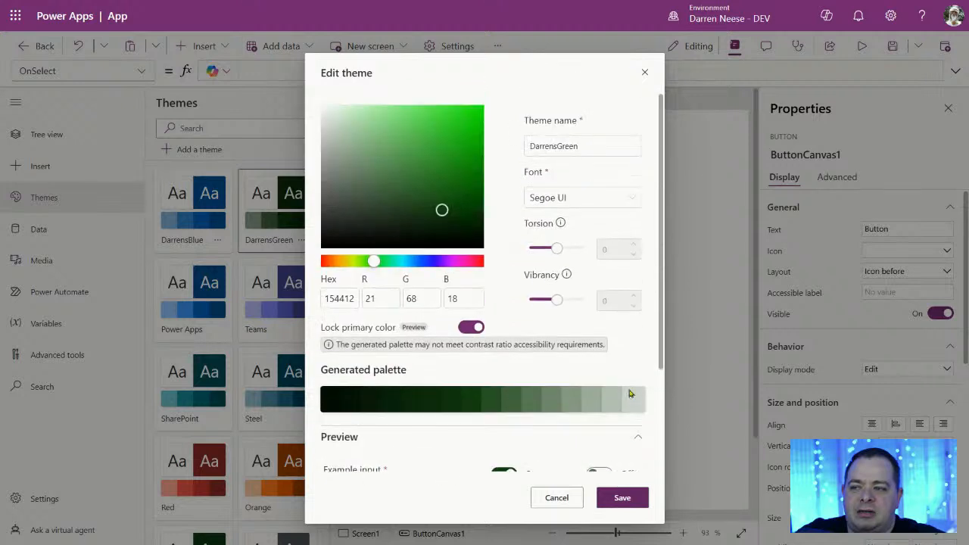
scroll(638, 401, down, 3)
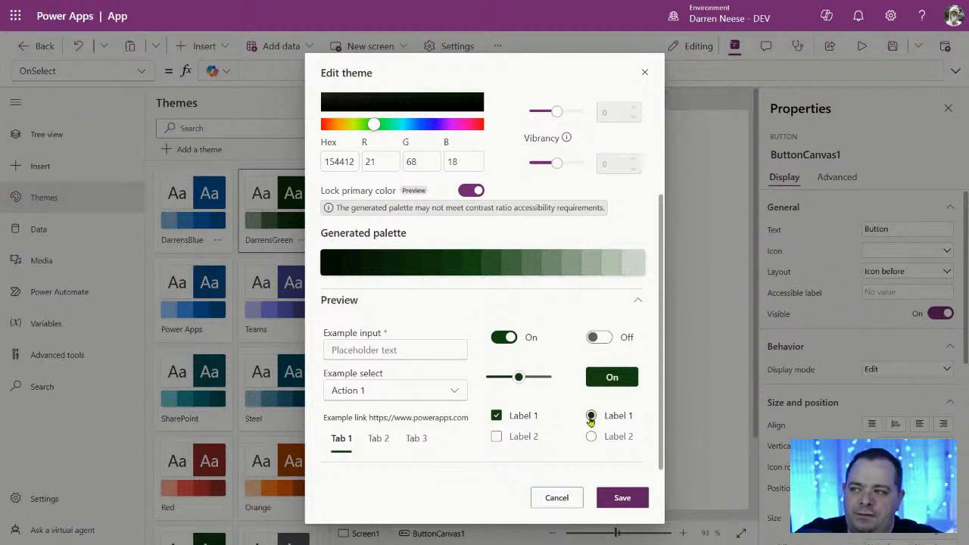
scroll(567, 398, up, 3)
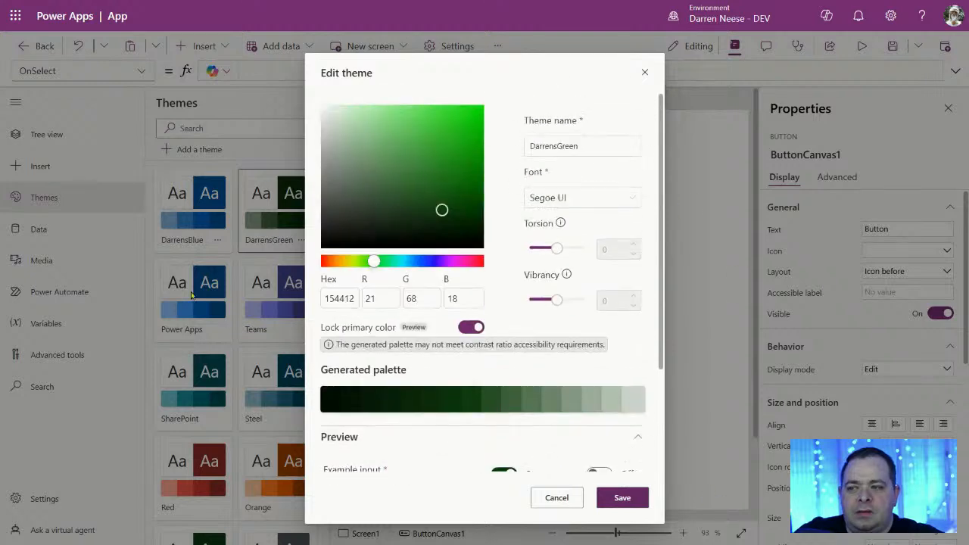
scroll(656, 369, down, 3)
scroll(665, 398, up, 3)
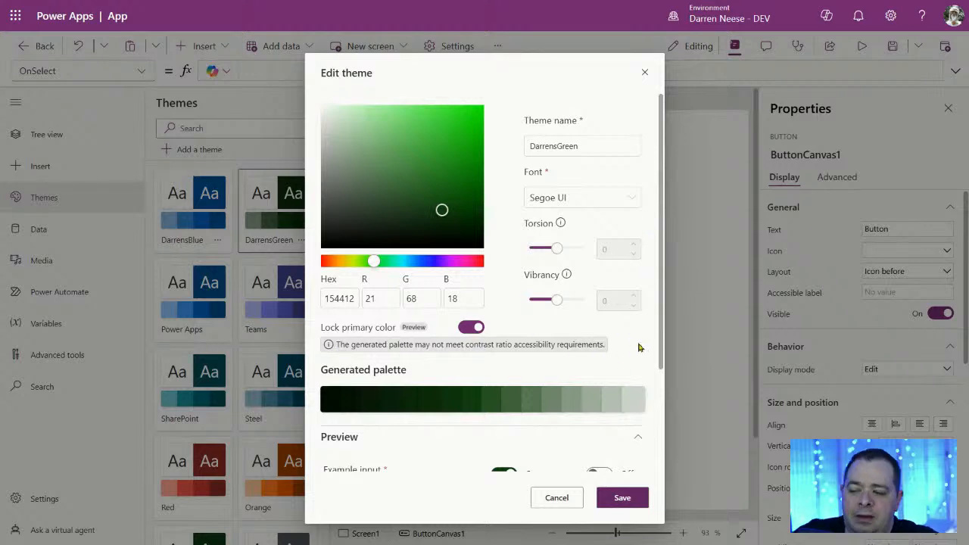
scroll(665, 388, down, 2)
scroll(666, 388, up, 2)
scroll(668, 424, down, 2)
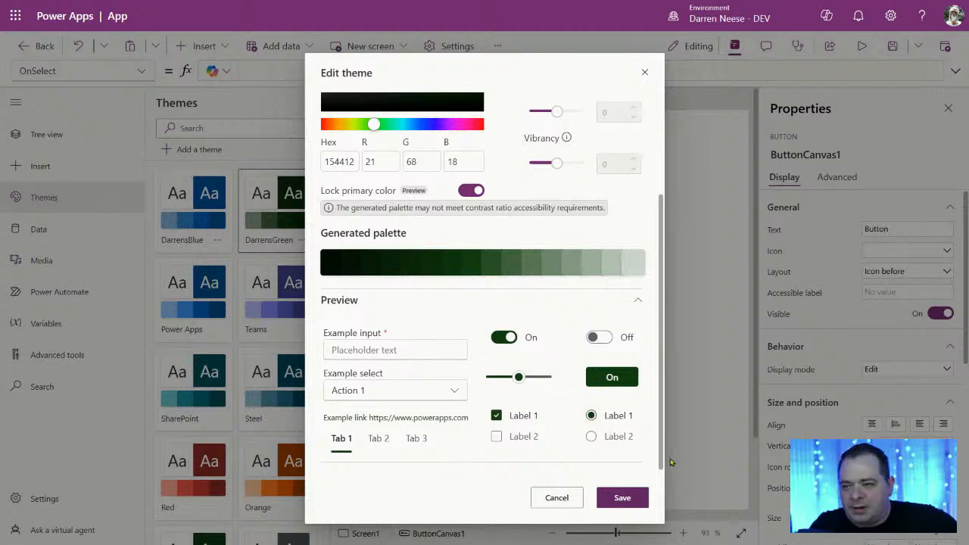
scroll(663, 398, up, 2)
scroll(674, 427, down, 2)
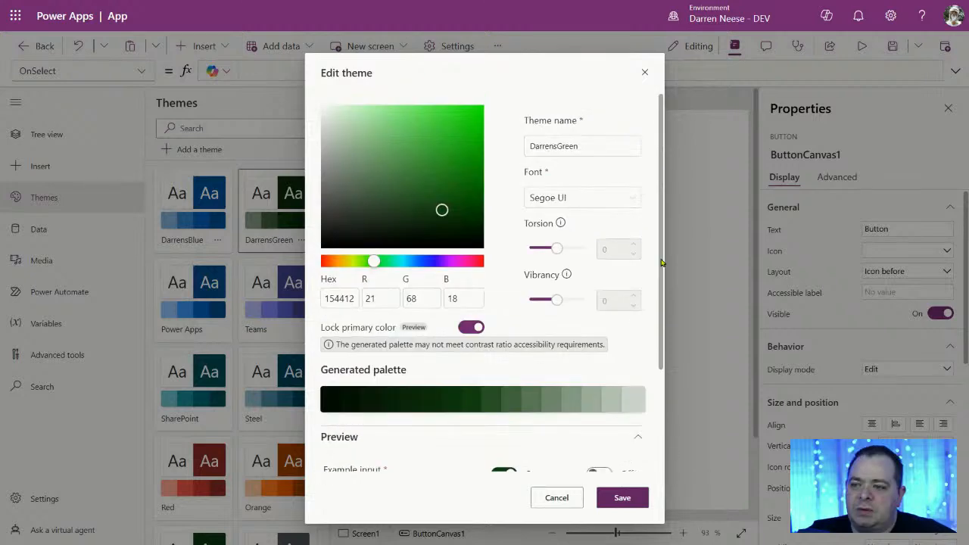
drag(661, 262, 673, 491)
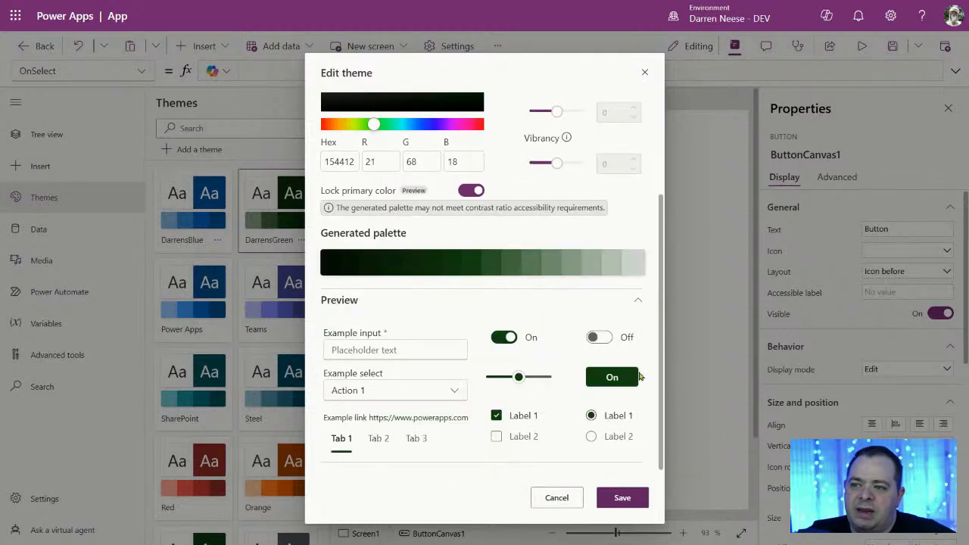
drag(662, 418, 678, 456)
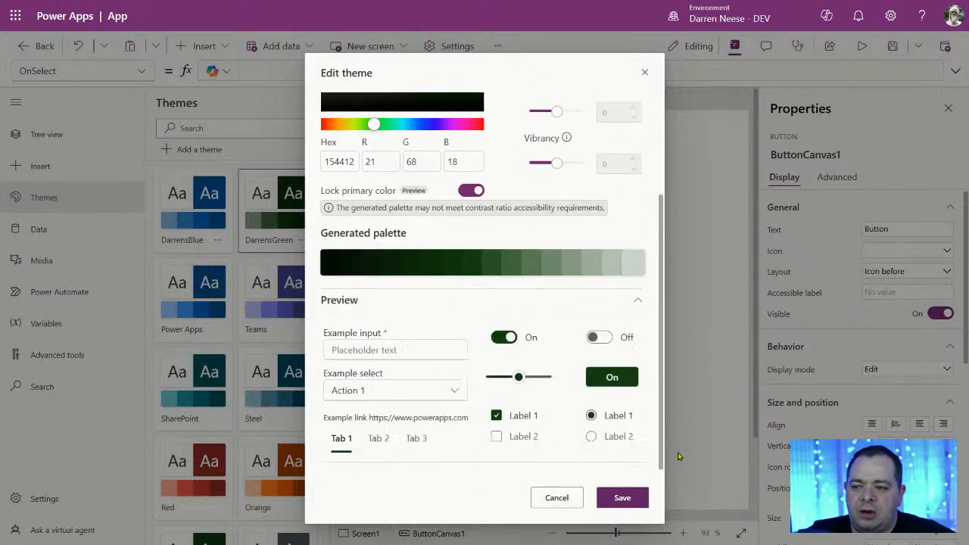
click(622, 497)
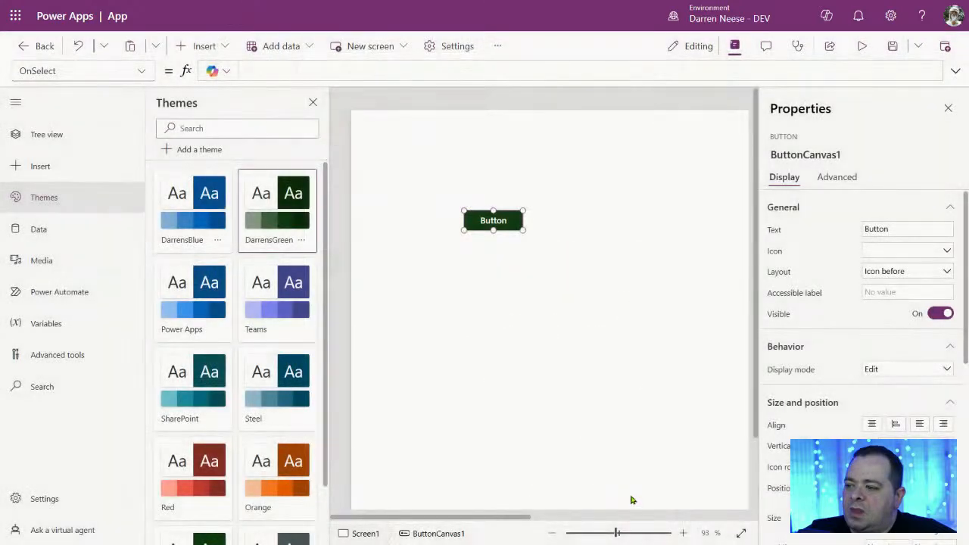
Step: Zoom out, try Teams, apply the SharePoint theme so the button turns teal, and close Themes
click(552, 306)
drag(617, 533, 596, 535)
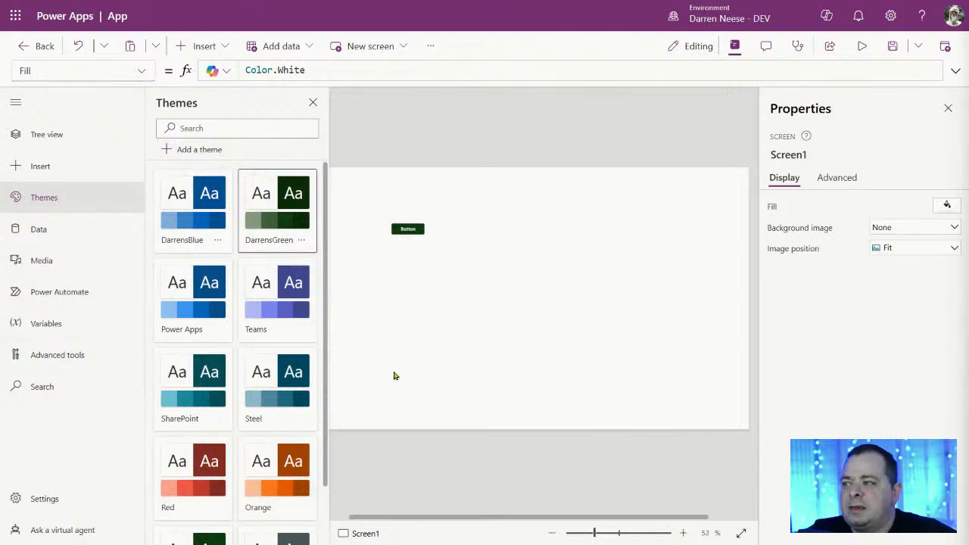
click(298, 286)
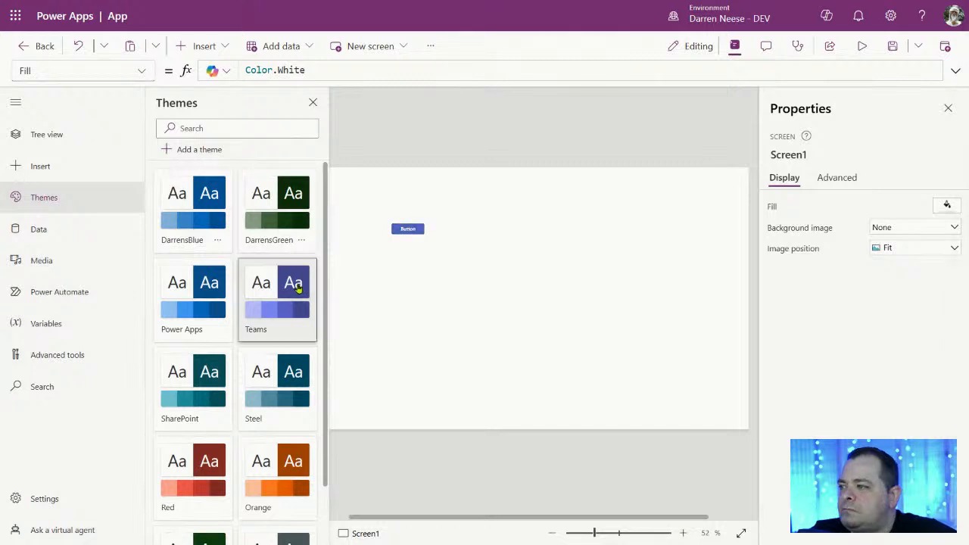
click(196, 394)
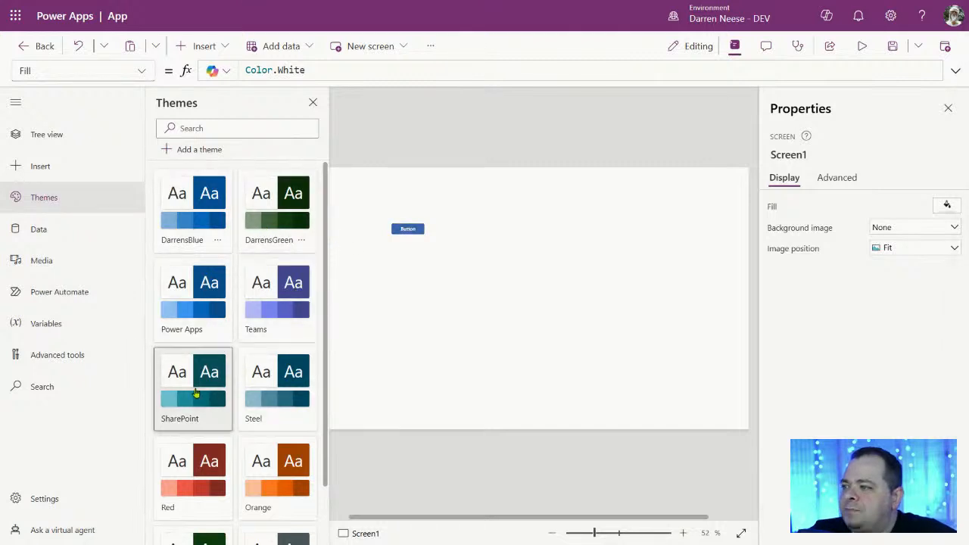
scroll(265, 392, down, 1)
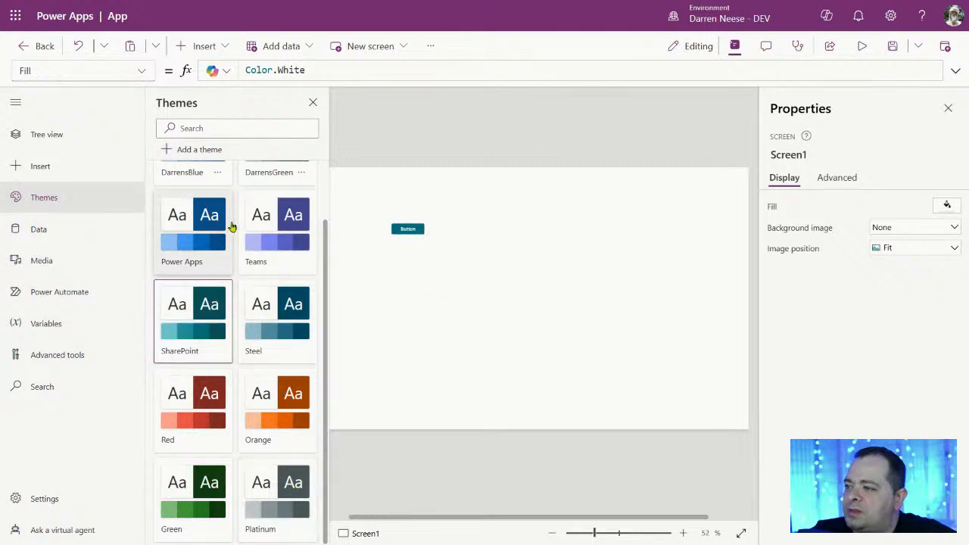
click(312, 102)
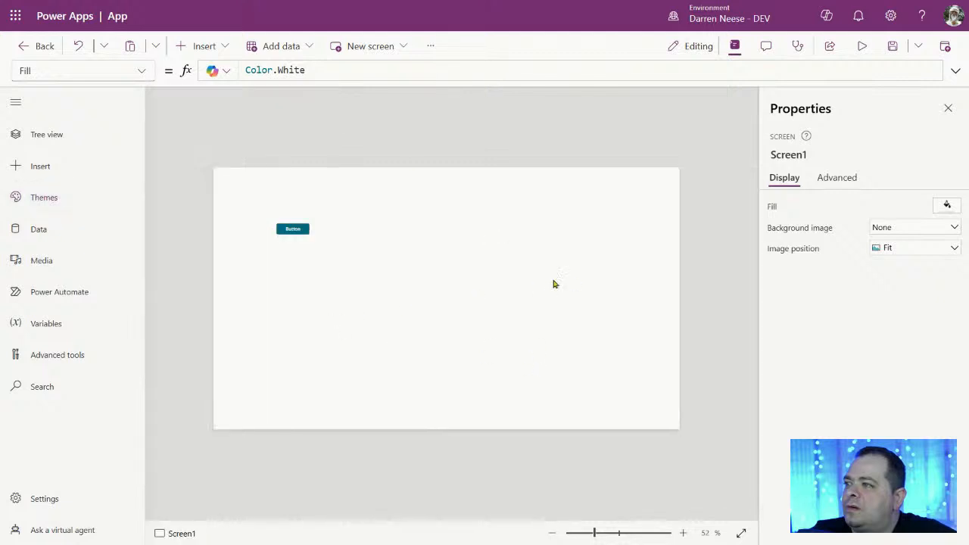
Step: Show the Tree view with Screen1 and ButtonCanvas1, collapse the side navigation, and check the Insert list without adding anything
click(61, 144)
click(16, 100)
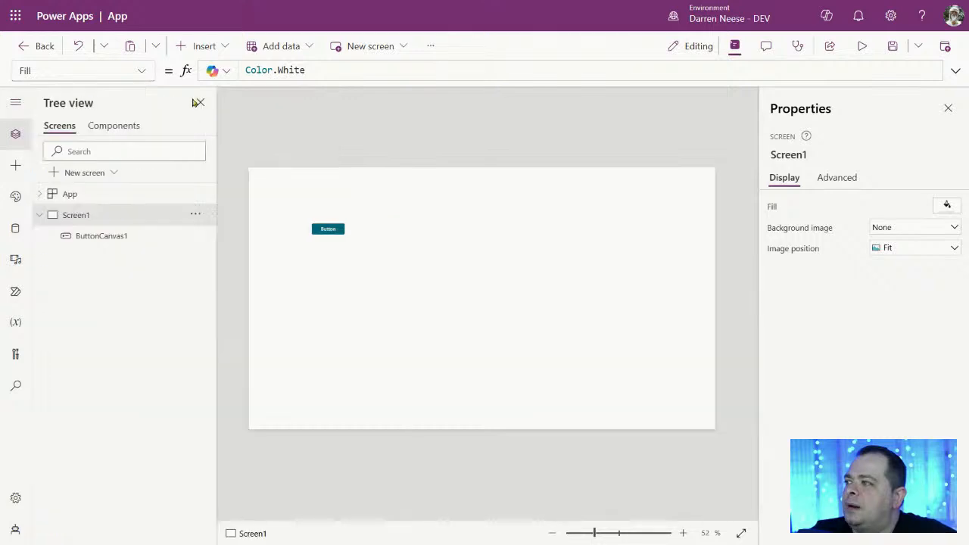
mouse_move(3, 7)
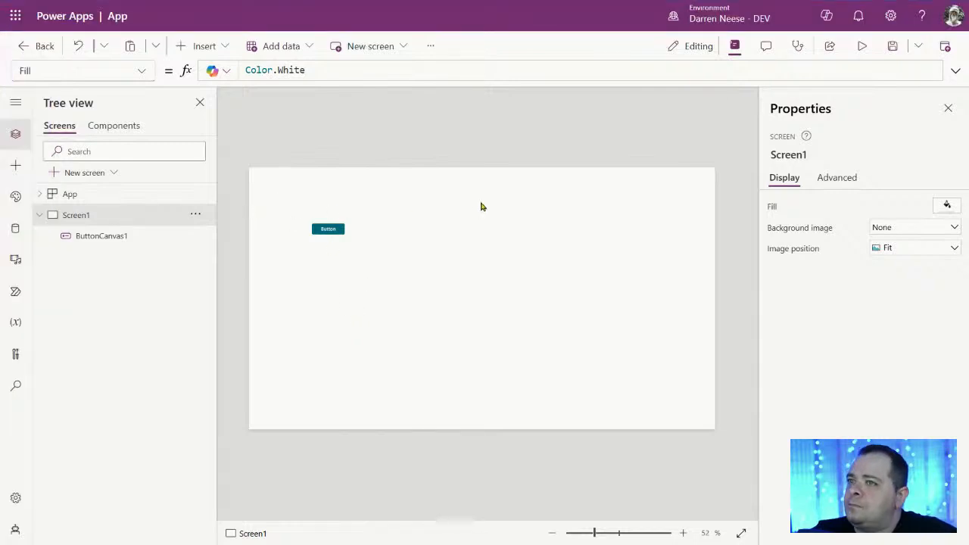
click(223, 48)
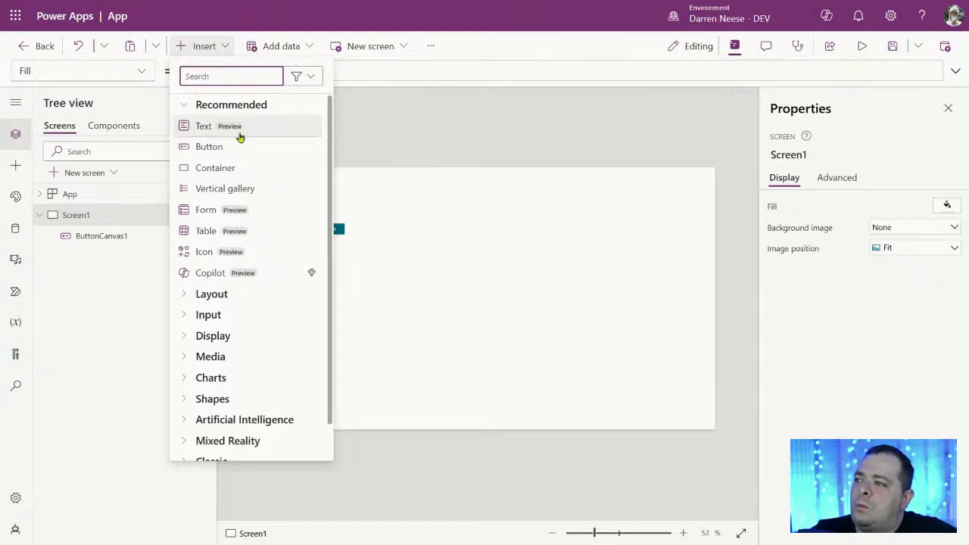
click(479, 311)
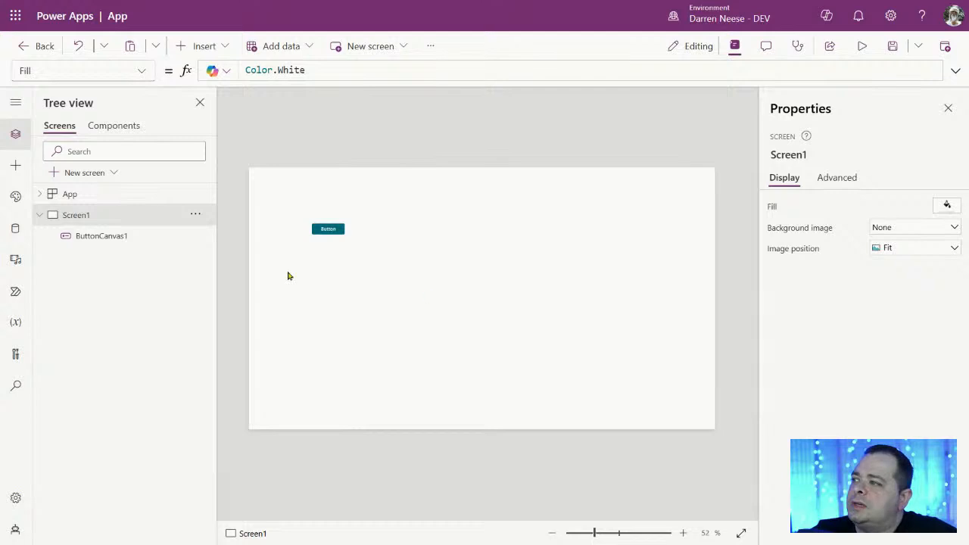
Step: Add a blank screen below Screen1 and rename it 'Label Screen' in the Tree view
click(93, 174)
click(195, 216)
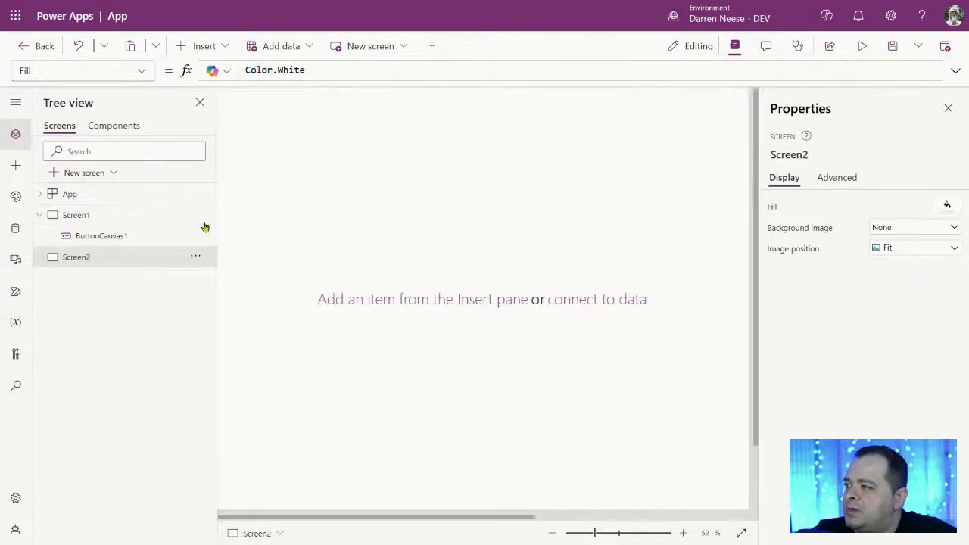
click(790, 155)
text(Labe)
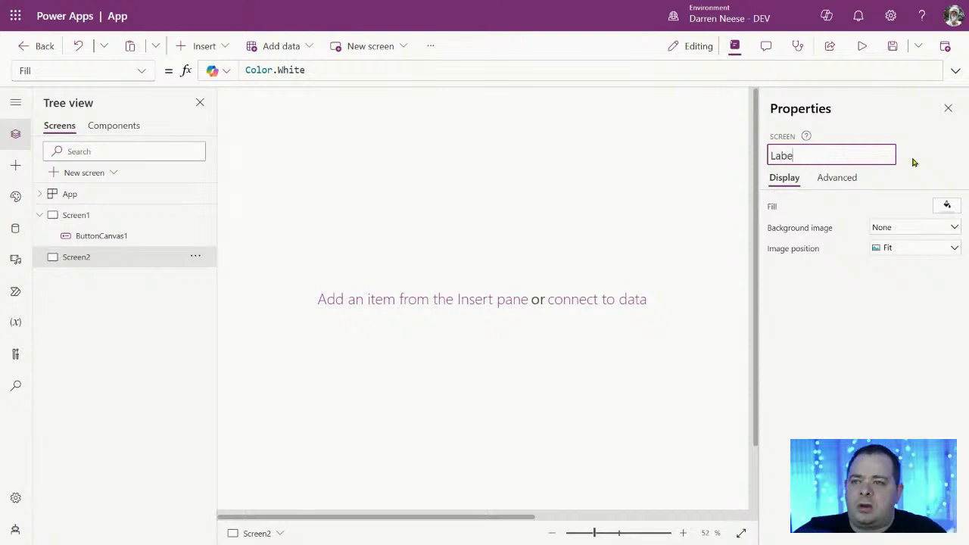
text(l)
key(Return)
mouse_move(595, 533)
mouse_down()
mouse_move(586, 536)
mouse_move(595, 532)
mouse_up()
click(795, 155)
click(831, 156)
text(Screen)
key(Return)
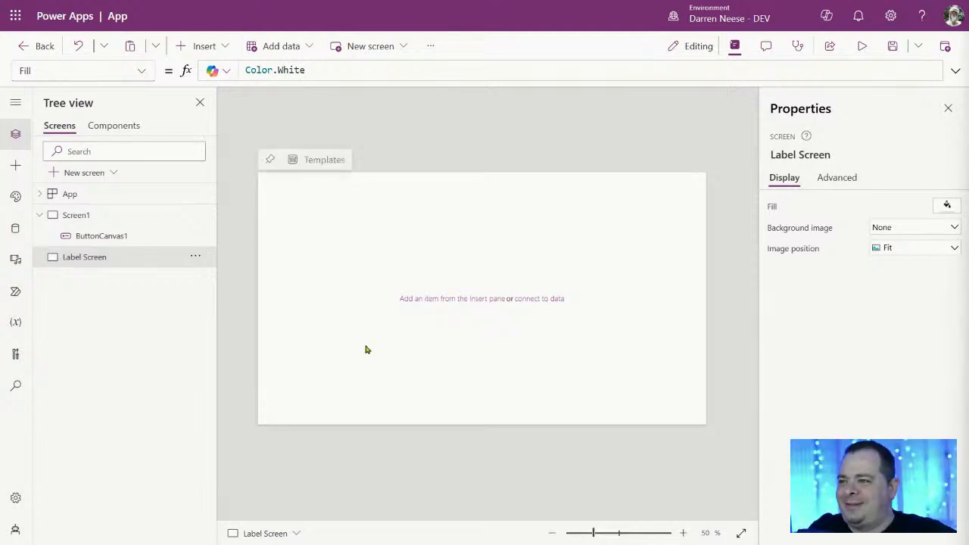
Step: Insert a modern Text control and move it to the screen's upper right
click(203, 46)
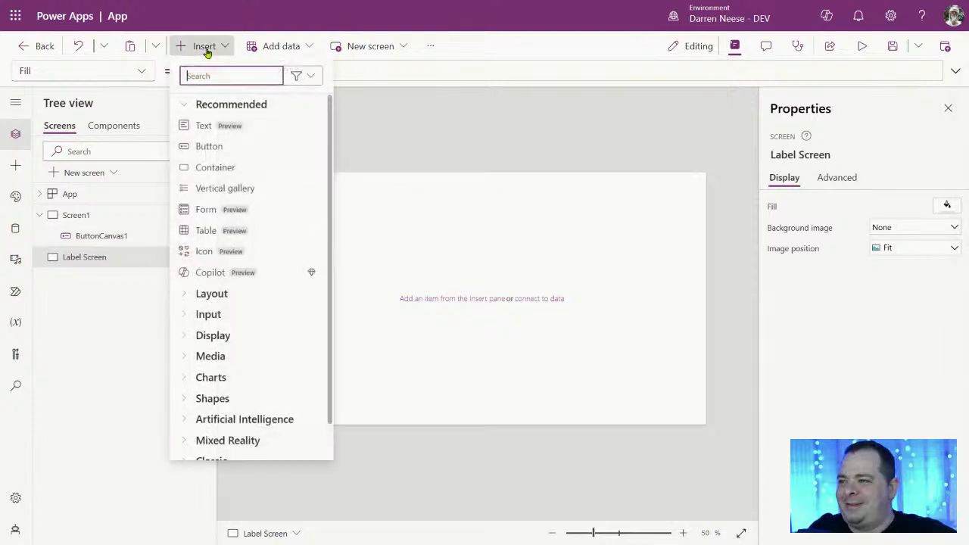
click(265, 129)
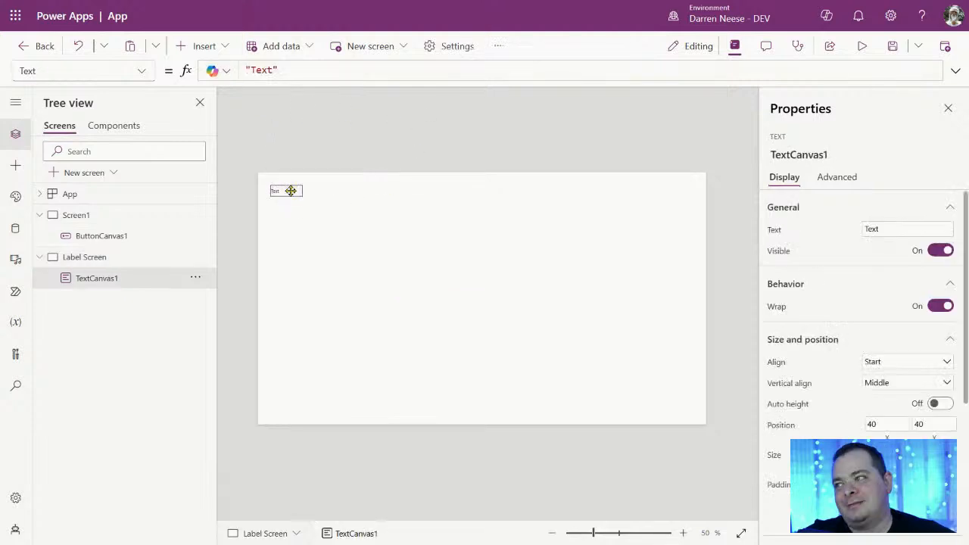
drag(290, 191, 544, 206)
Step: Search 'label' to add a classic Text label, then position it and the Text control side by side
click(202, 45)
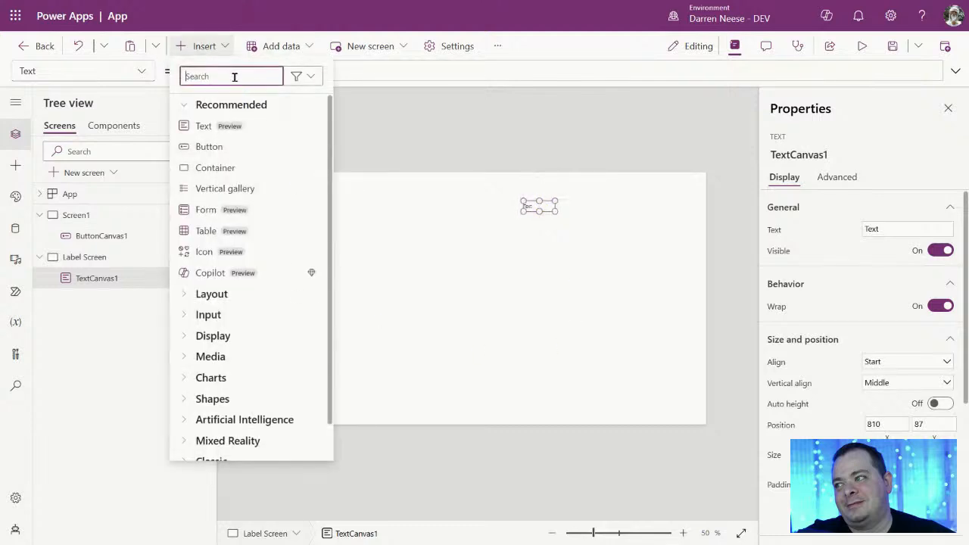
text(label)
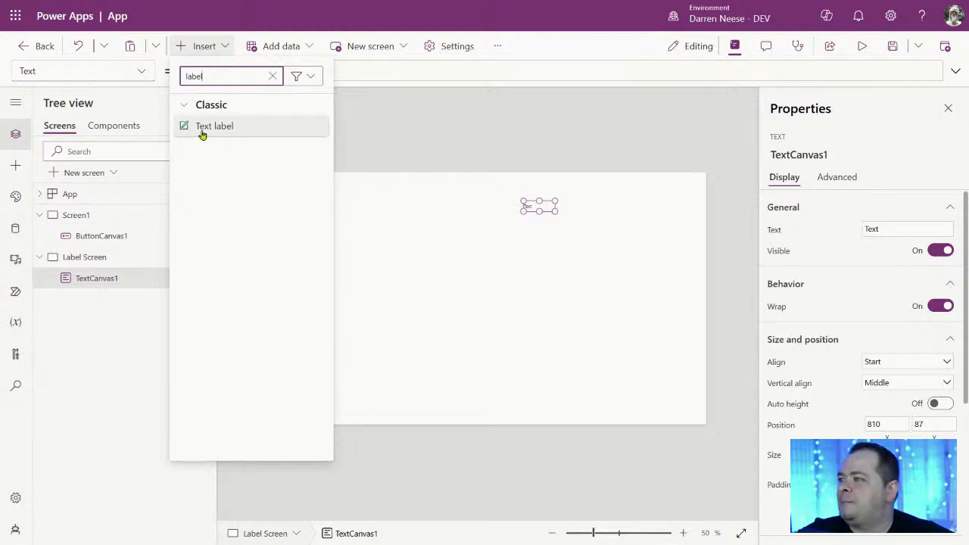
click(246, 132)
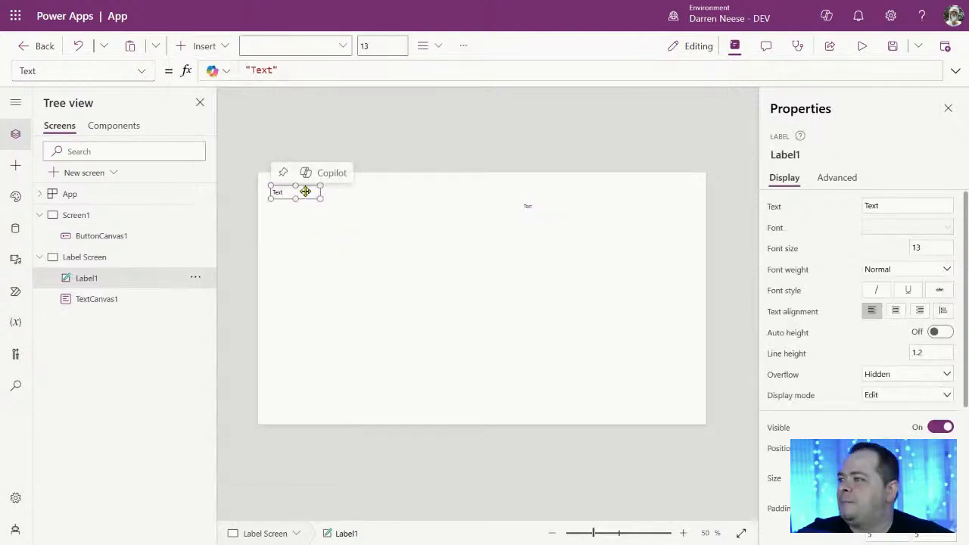
drag(331, 201, 398, 207)
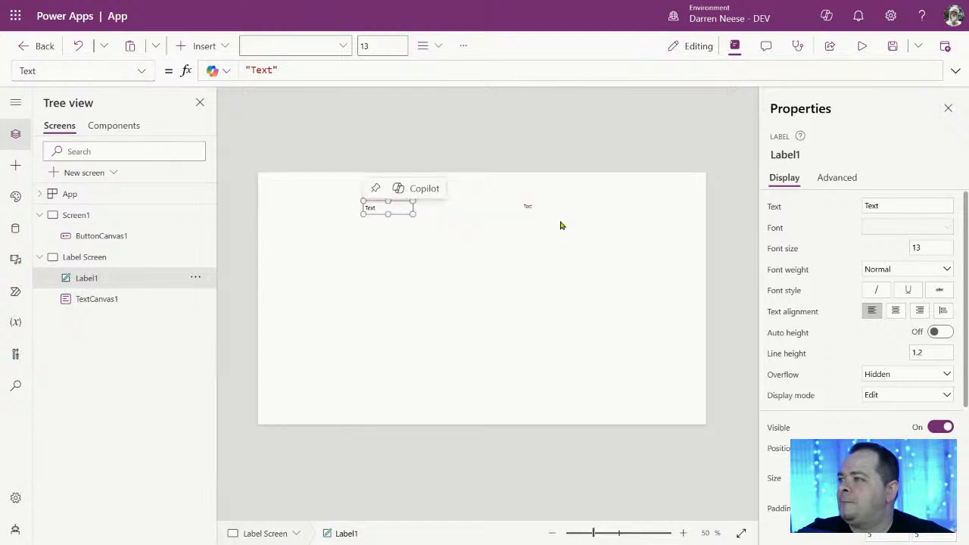
click(536, 210)
drag(540, 212, 522, 209)
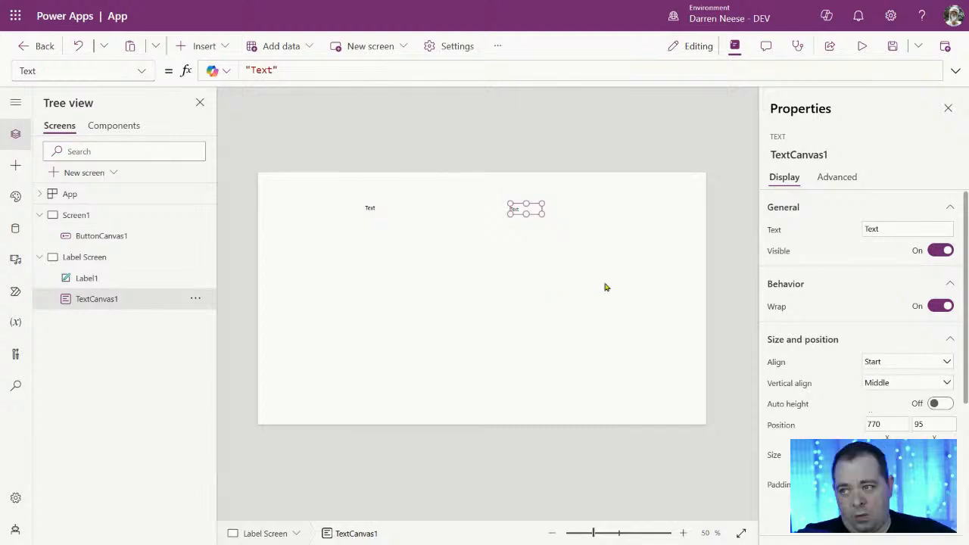
Step: Set the modern Text control's BorderStyle to solid, leaving the border colour unchanged
scroll(853, 407, down, 1)
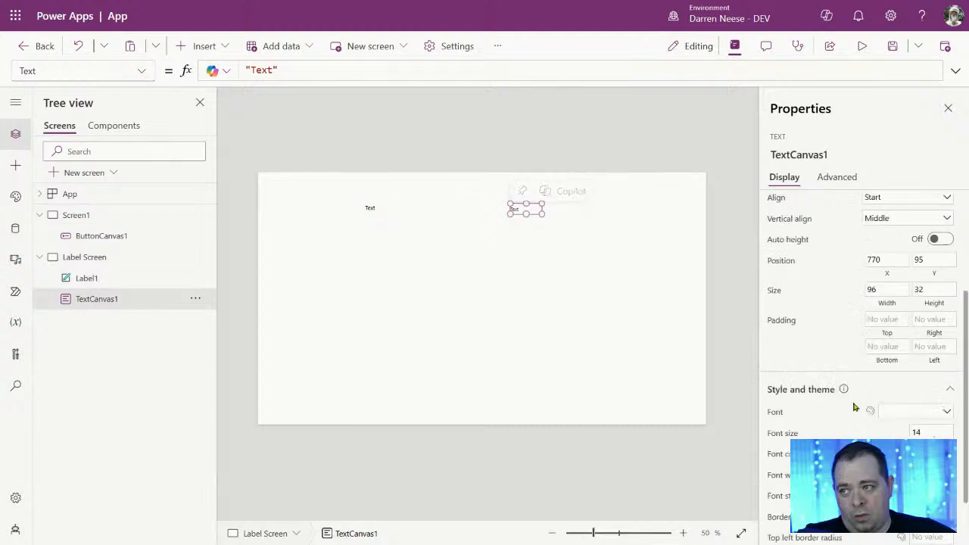
scroll(853, 407, down, 2)
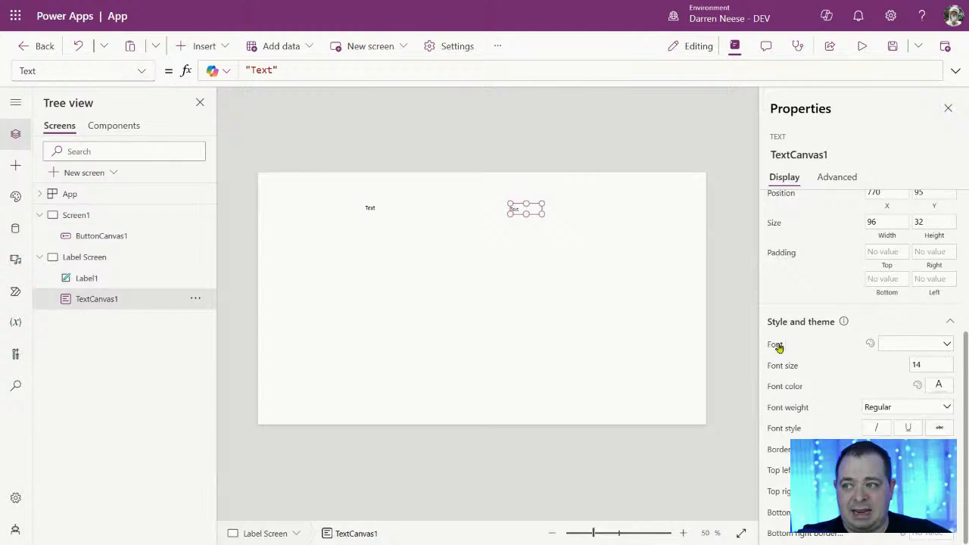
click(783, 450)
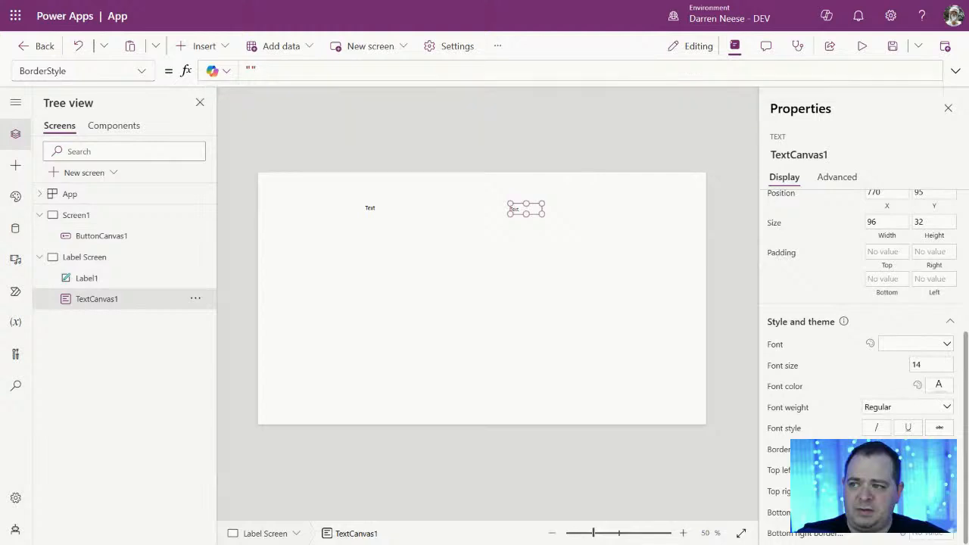
click(939, 448)
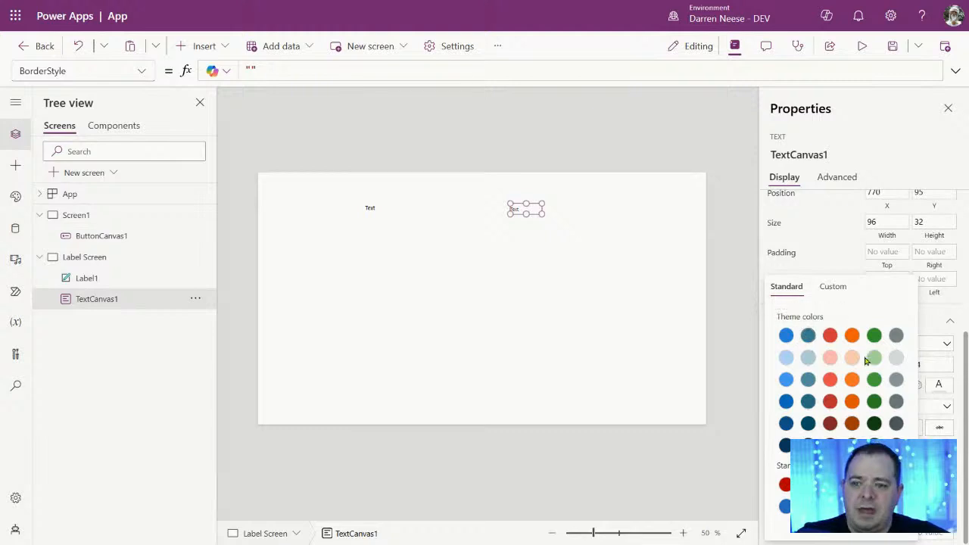
click(588, 273)
Step: Review the Text control's top-left corner radius, then move Label1 down to 310, 127
click(525, 213)
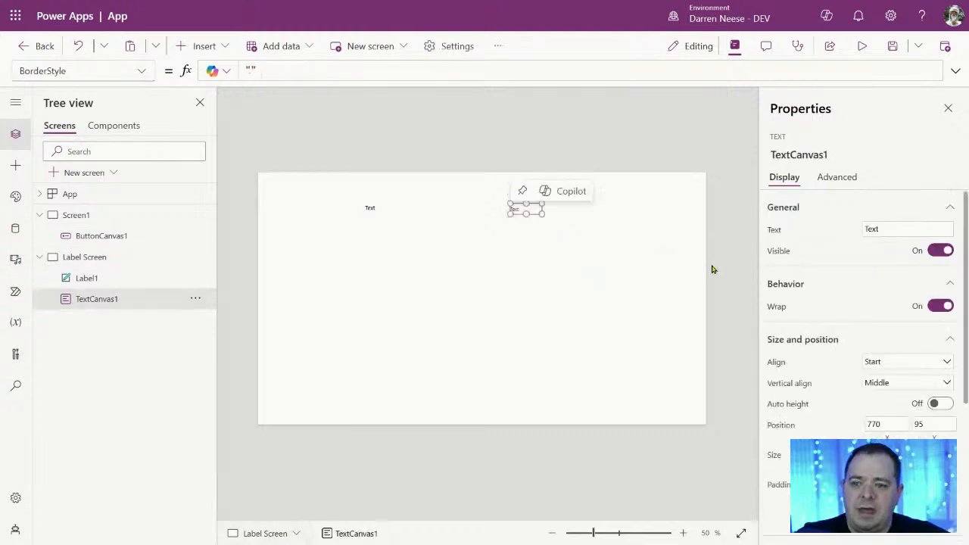
scroll(858, 391, down, 3)
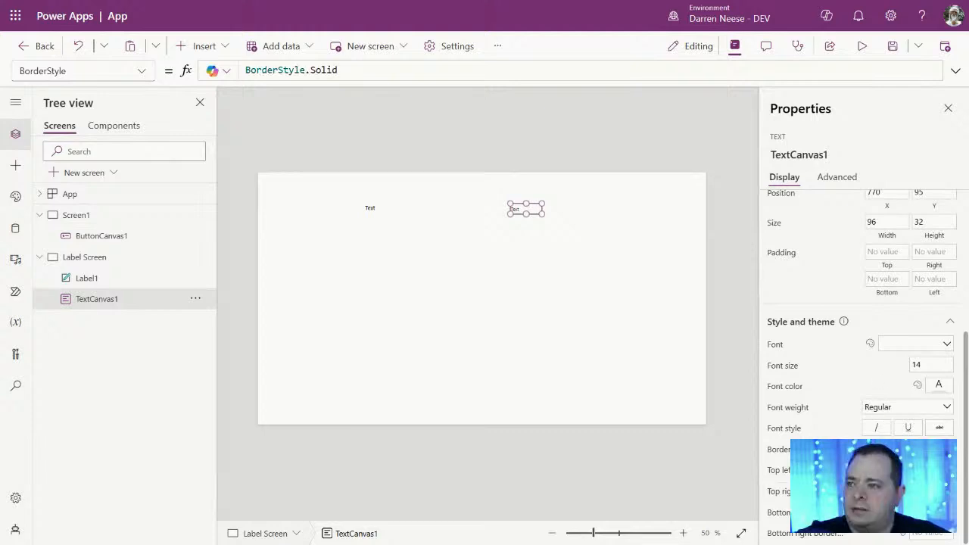
click(788, 476)
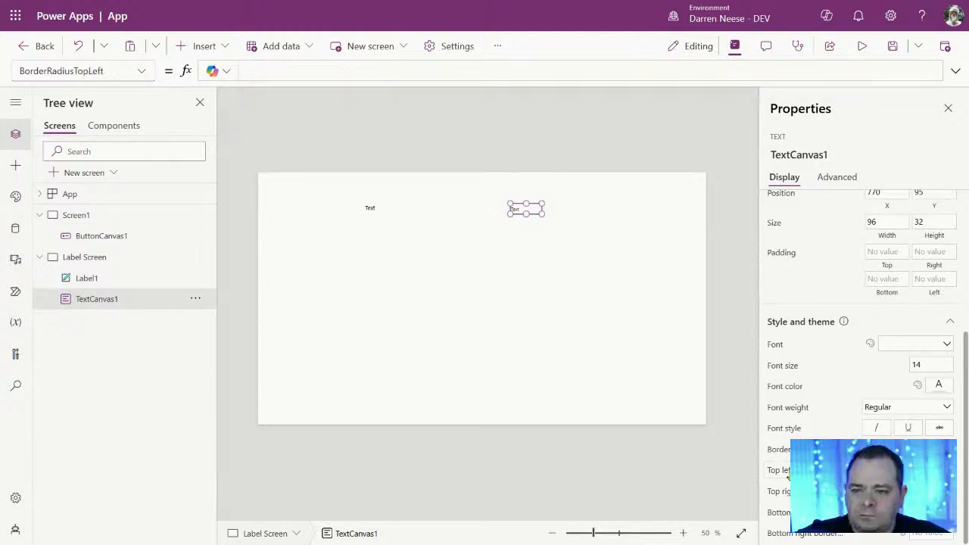
click(371, 210)
mouse_move(371, 207)
mouse_down()
mouse_move(389, 205)
mouse_move(382, 217)
mouse_up()
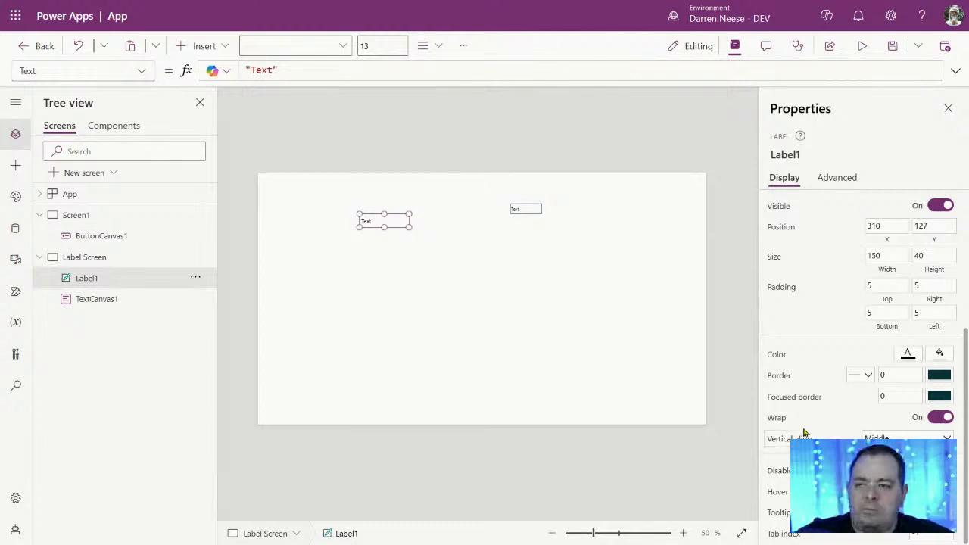
Step: Align Label1 level with TextCanvas1 and nudge TextCanvas1 left to 742, 95
scroll(807, 421, up, 3)
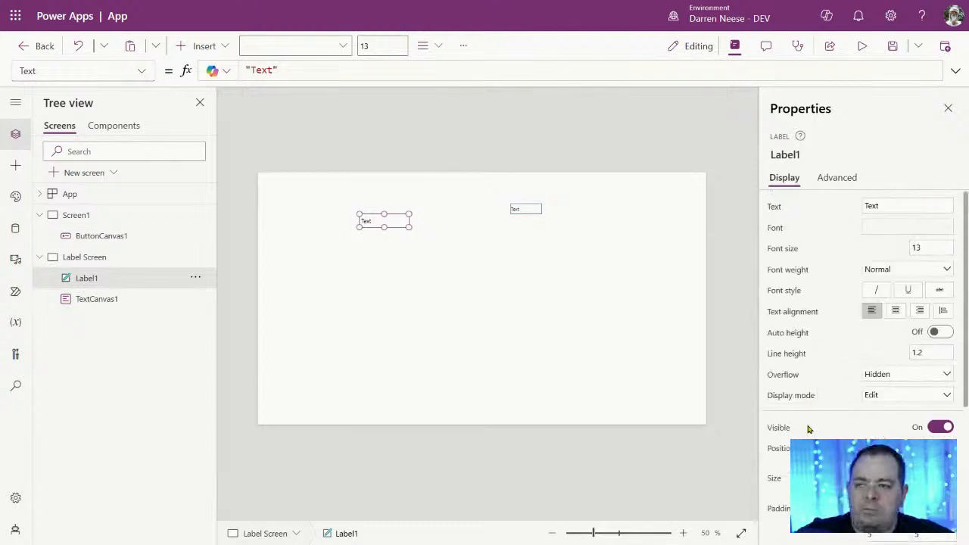
click(836, 177)
click(784, 178)
drag(395, 218, 400, 206)
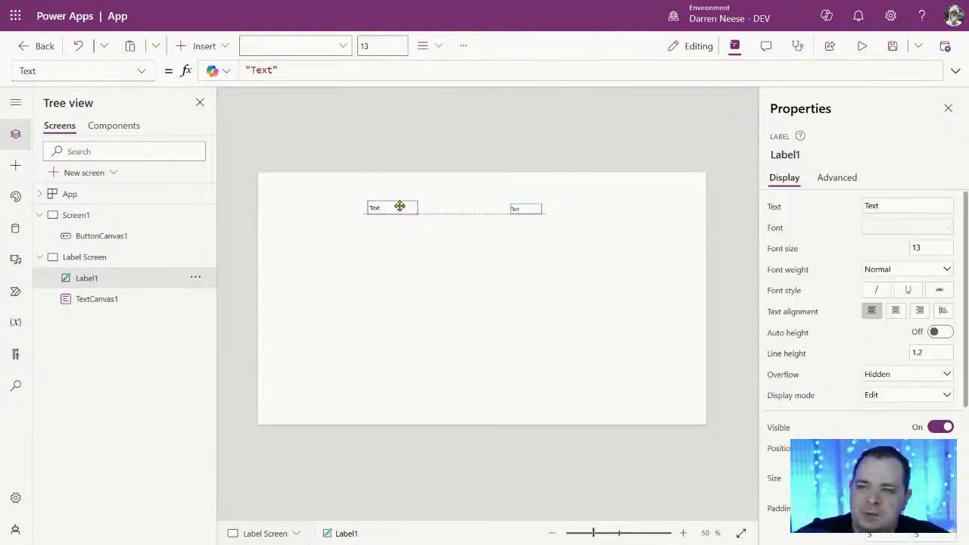
click(523, 209)
drag(536, 207, 525, 207)
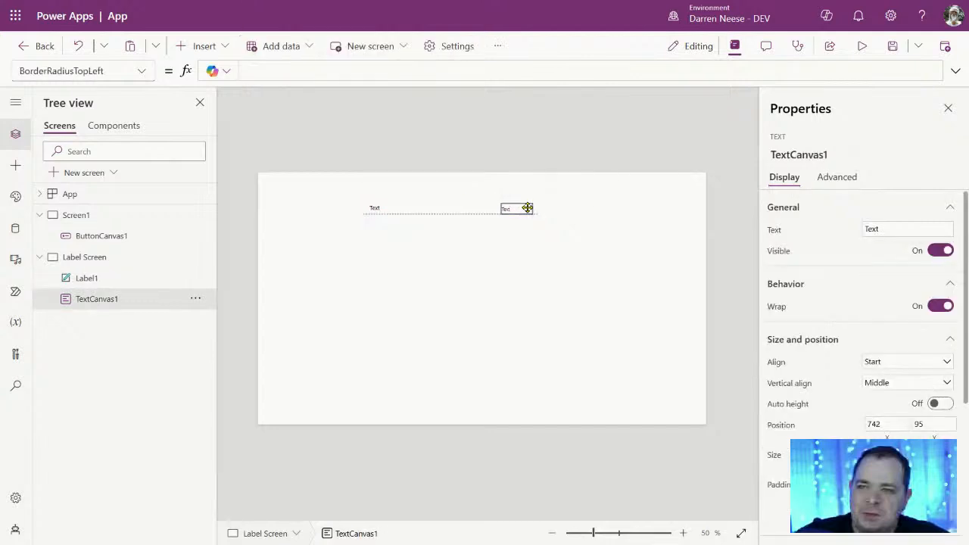
click(388, 207)
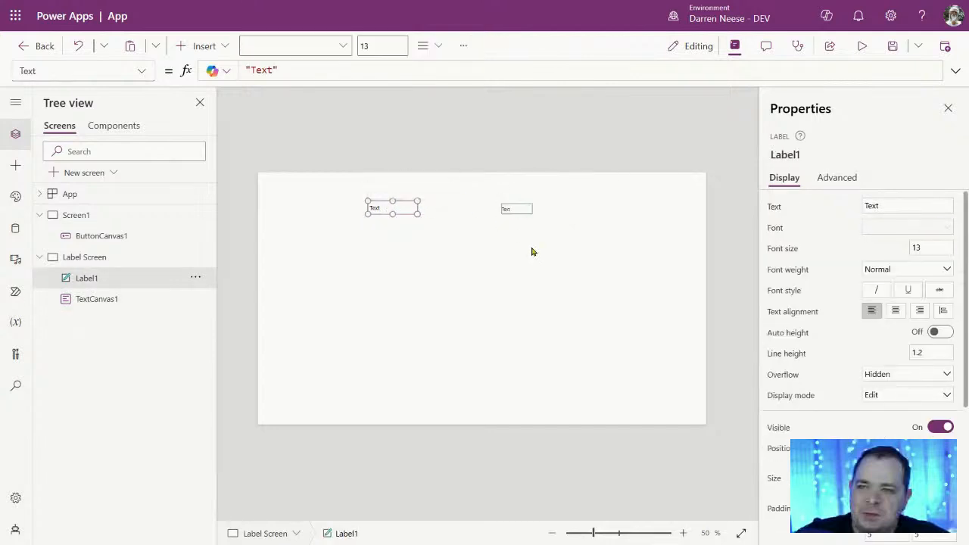
click(532, 209)
scroll(837, 423, down, 3)
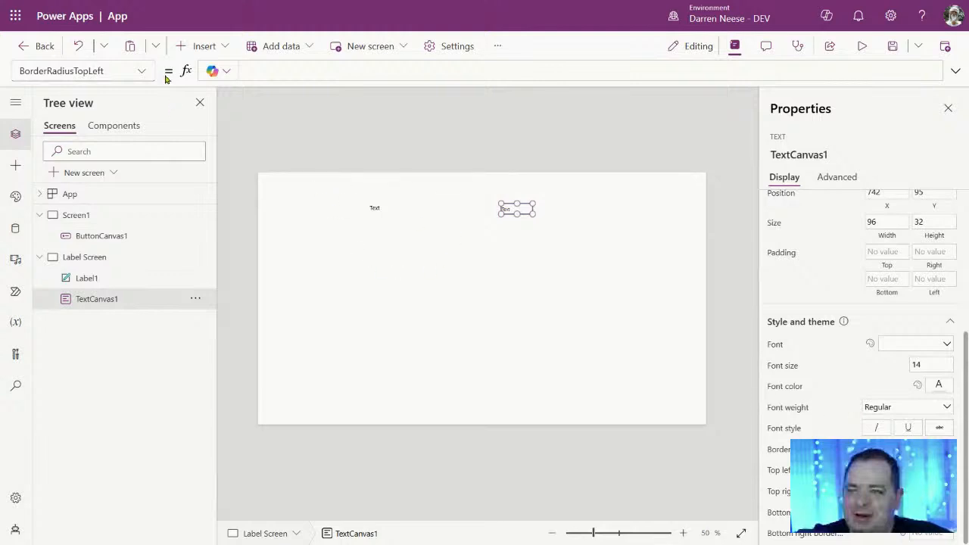
Step: Choose BorderRadiusBottomRight in the formula bar's property list for TextCanvas1, then close the list
click(141, 71)
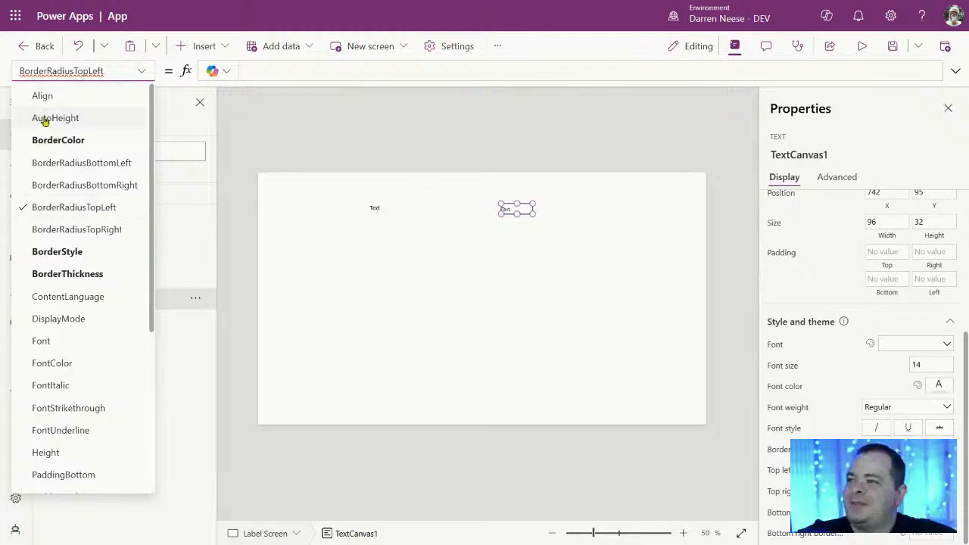
click(26, 185)
click(142, 70)
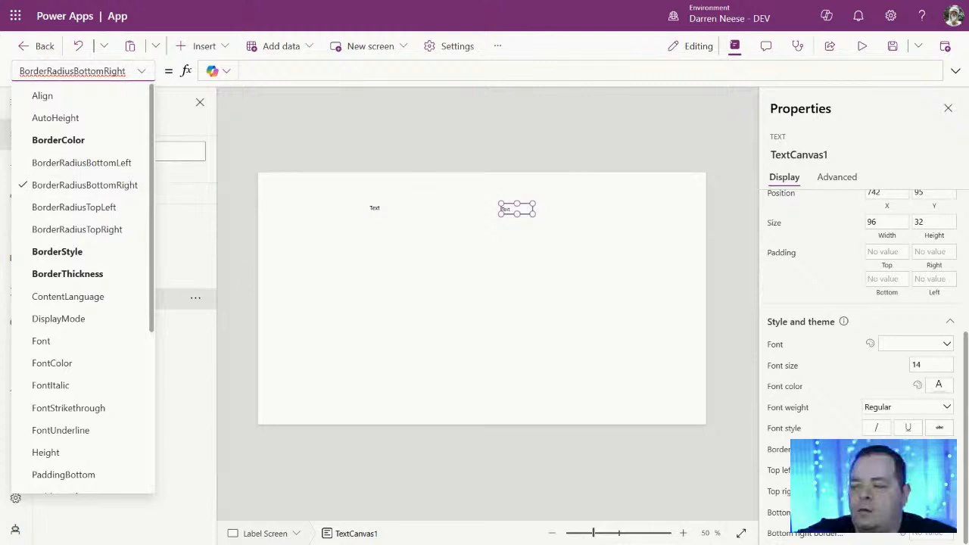
key(Return)
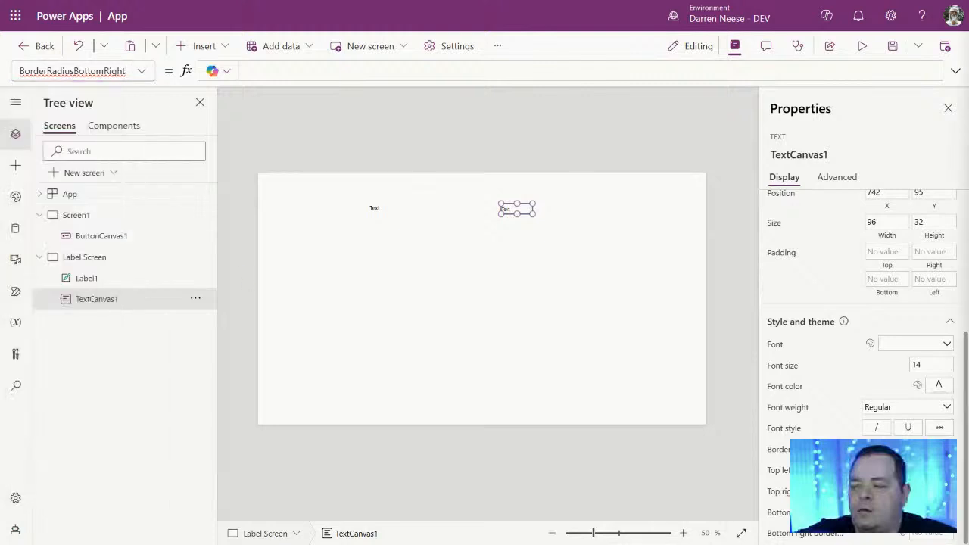
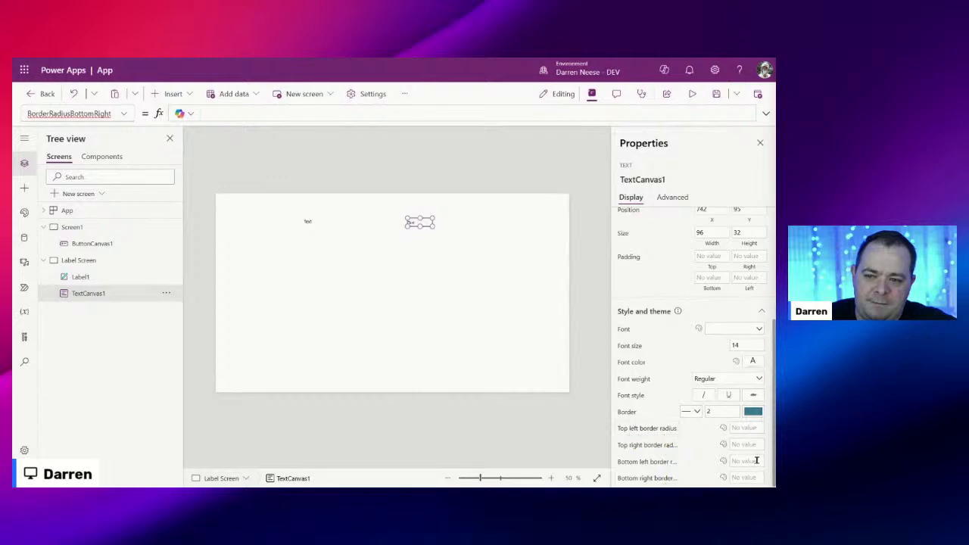
Step: Browse TextCanvas1's property list and switch between its Advanced and Display views
scroll(708, 371, up, 5)
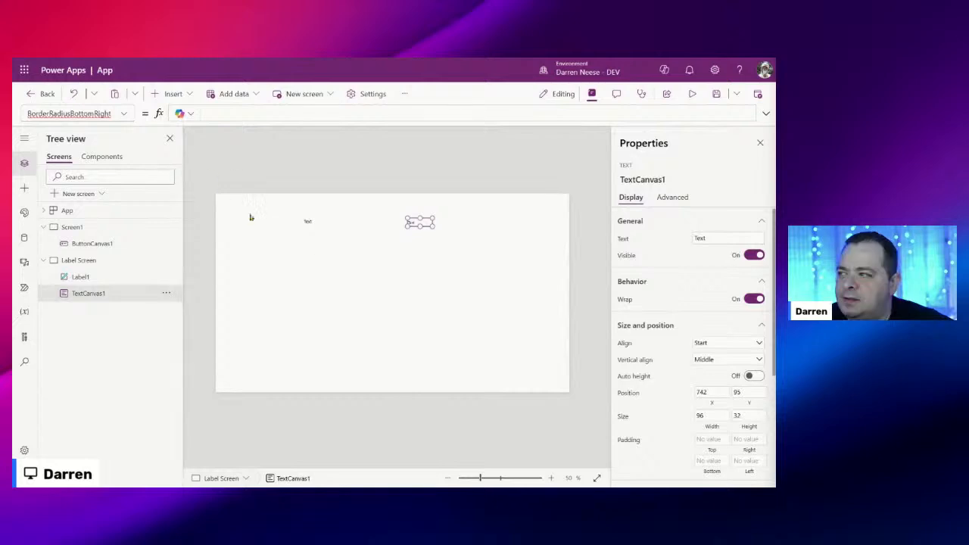
click(129, 115)
scroll(106, 190, down, 3)
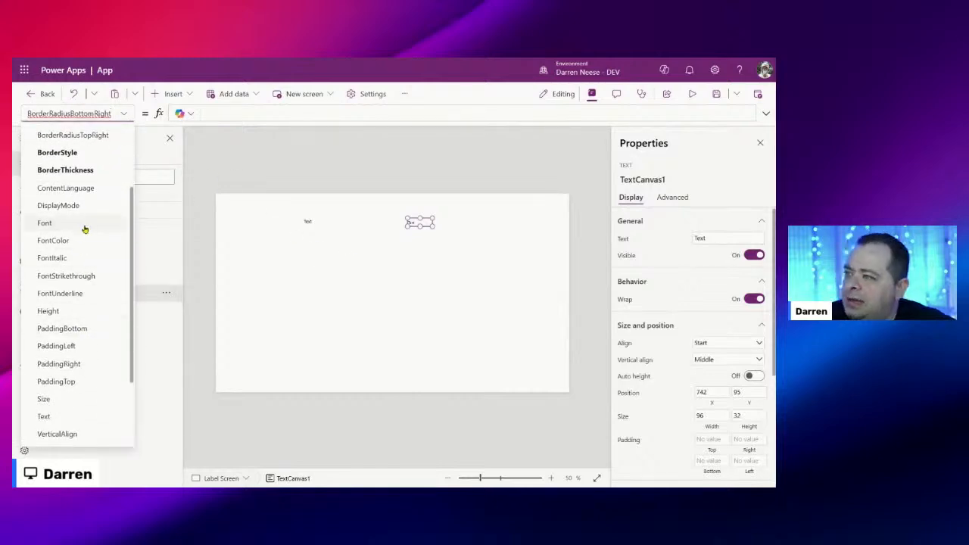
scroll(86, 217, down, 2)
scroll(88, 219, up, 5)
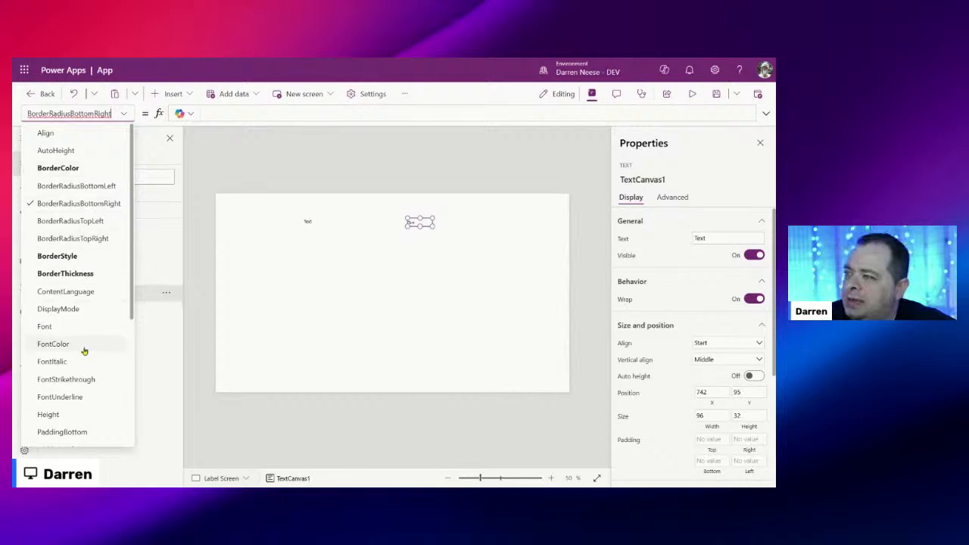
scroll(86, 345, down, 3)
scroll(84, 345, up, 3)
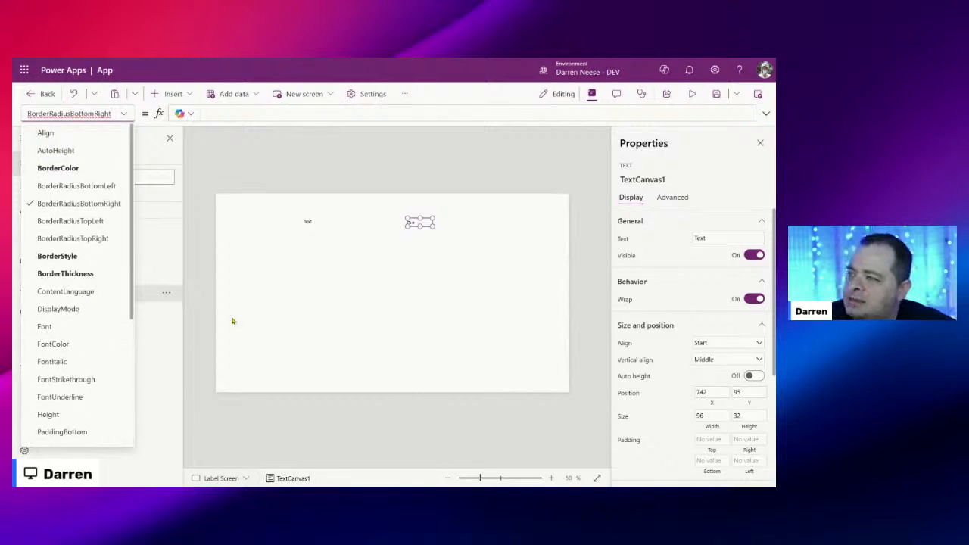
click(671, 199)
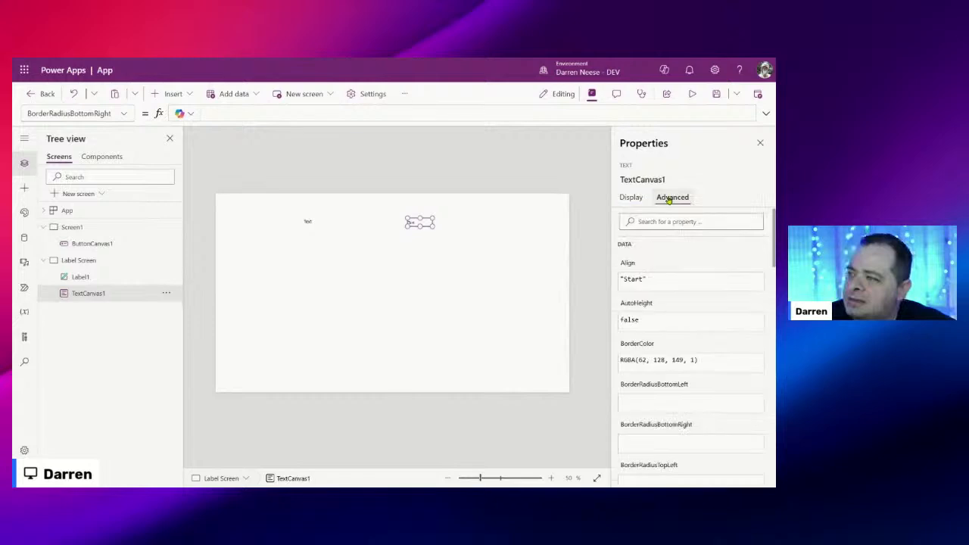
click(631, 197)
Step: Move TextCanvas1 right from X 742 to X 782
drag(422, 221, 433, 221)
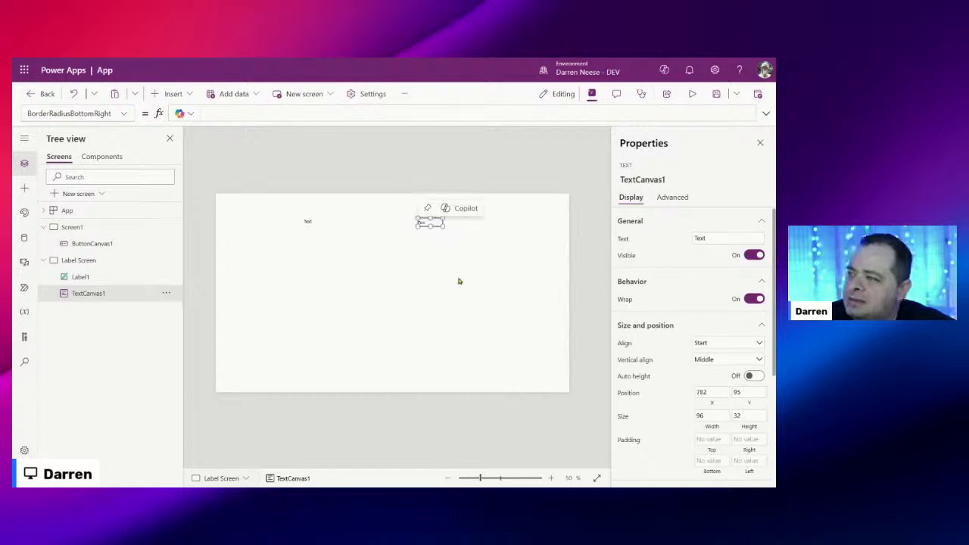
click(443, 232)
click(438, 222)
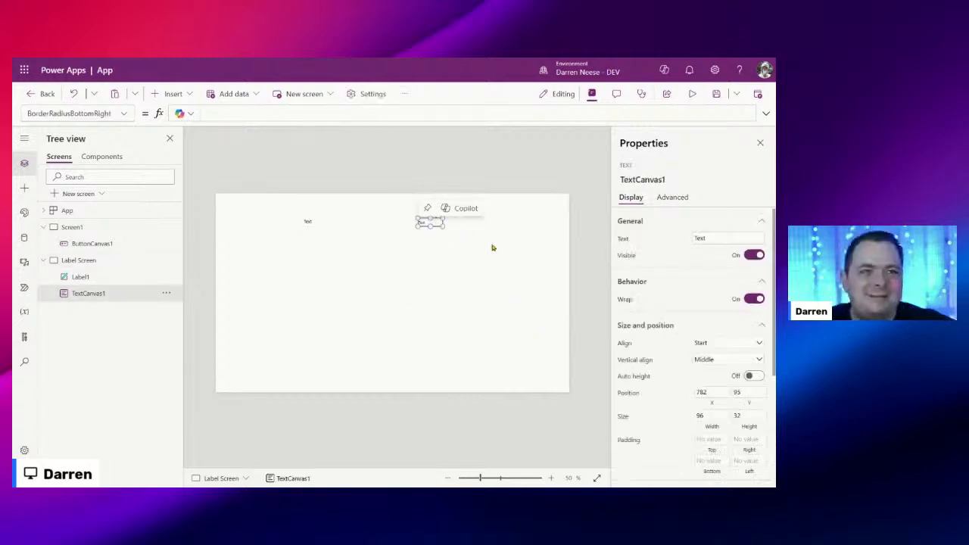
click(172, 96)
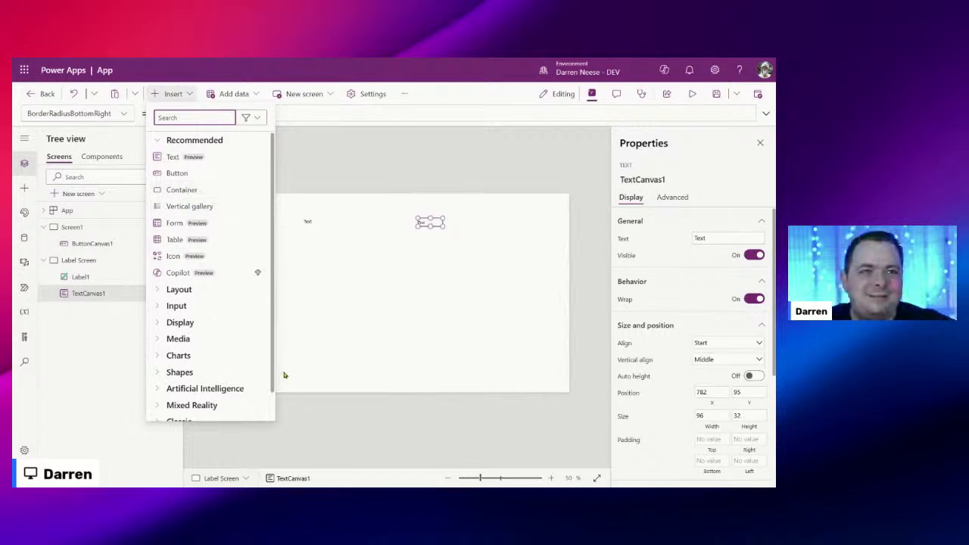
Step: Enlarge both the TextCanvas1 box and Label1
click(465, 277)
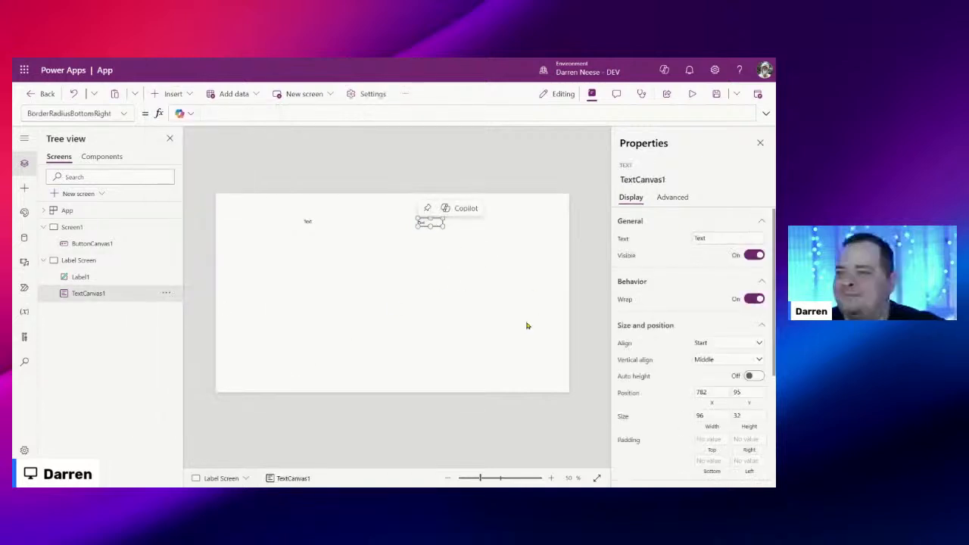
drag(431, 222, 482, 233)
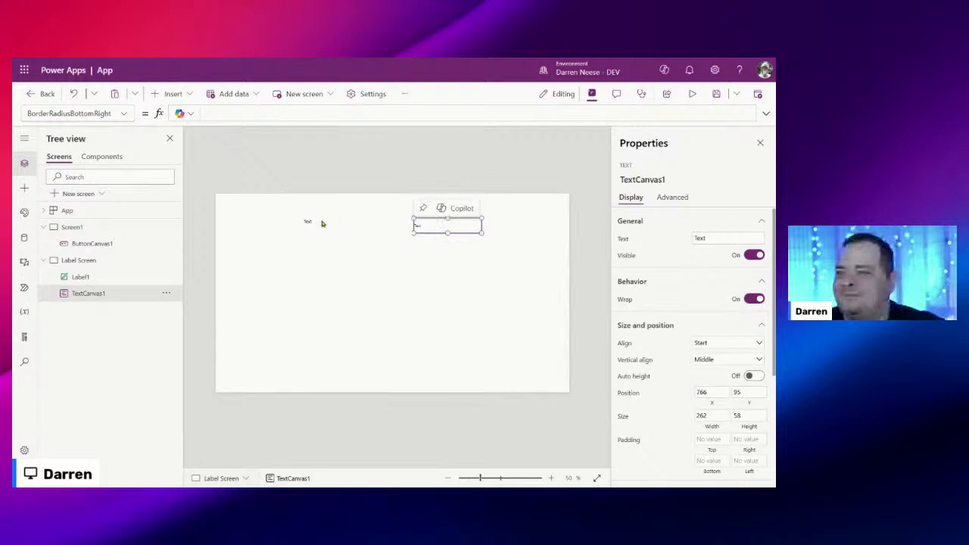
click(321, 223)
drag(341, 225, 353, 232)
Step: Give Label1 a teal fill and white text colour
scroll(689, 340, down, 3)
click(749, 337)
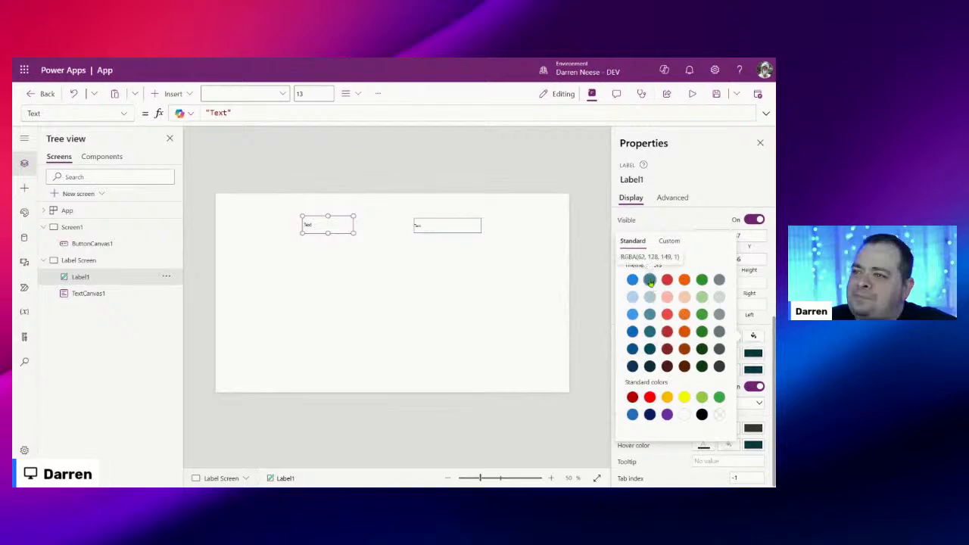
click(651, 281)
click(333, 224)
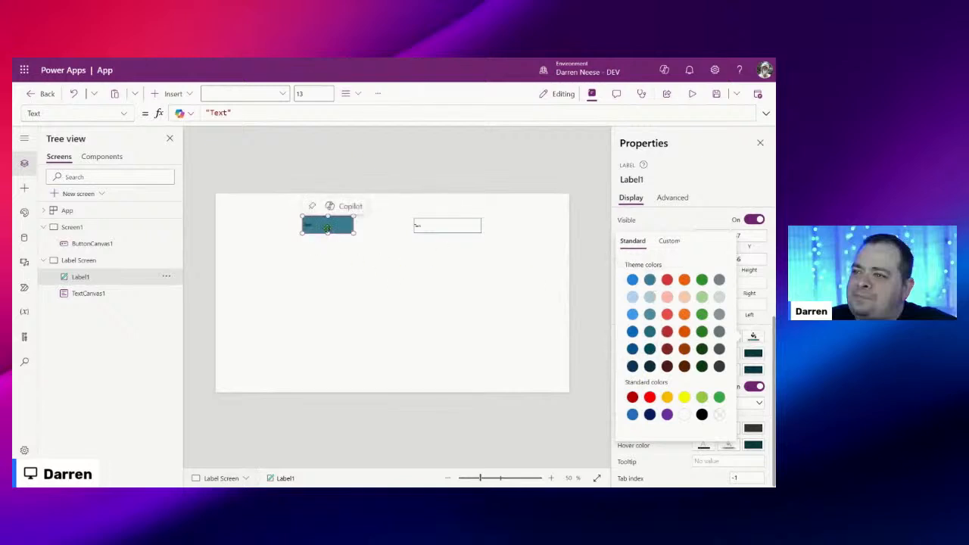
click(729, 338)
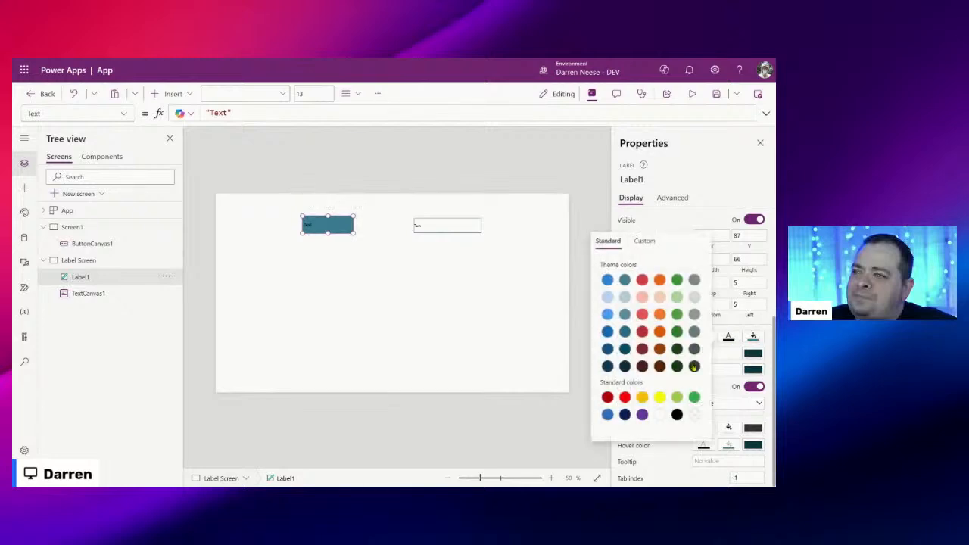
click(657, 414)
Step: Line up Label1 and TextCanvas1 in a row, with TextCanvas1 at X 686, Y 95
click(325, 224)
drag(330, 225, 322, 224)
click(454, 225)
drag(466, 225, 413, 236)
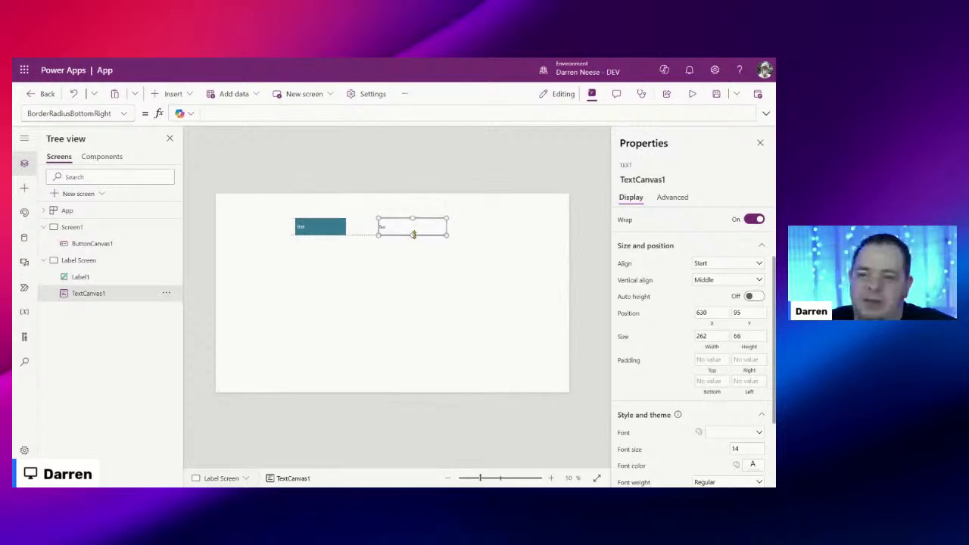
click(413, 220)
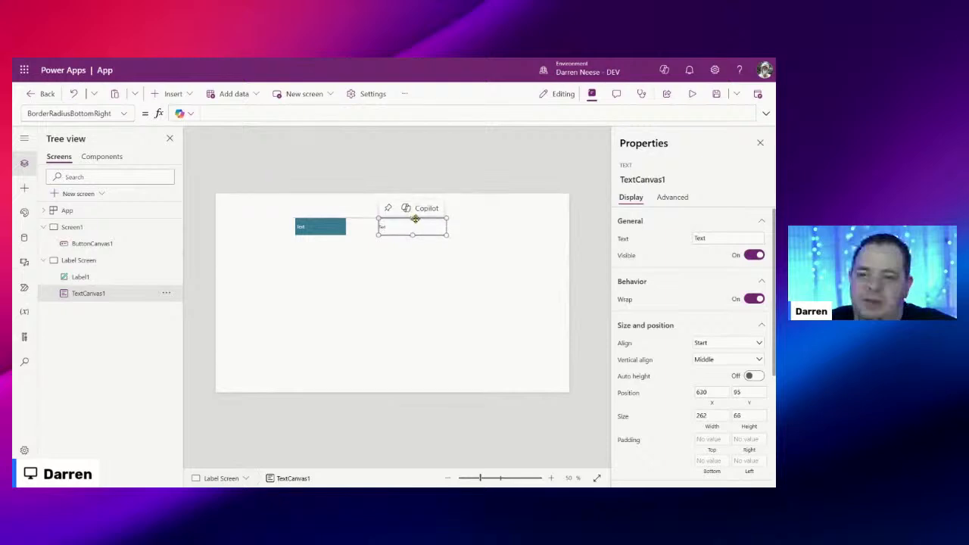
drag(422, 225, 437, 226)
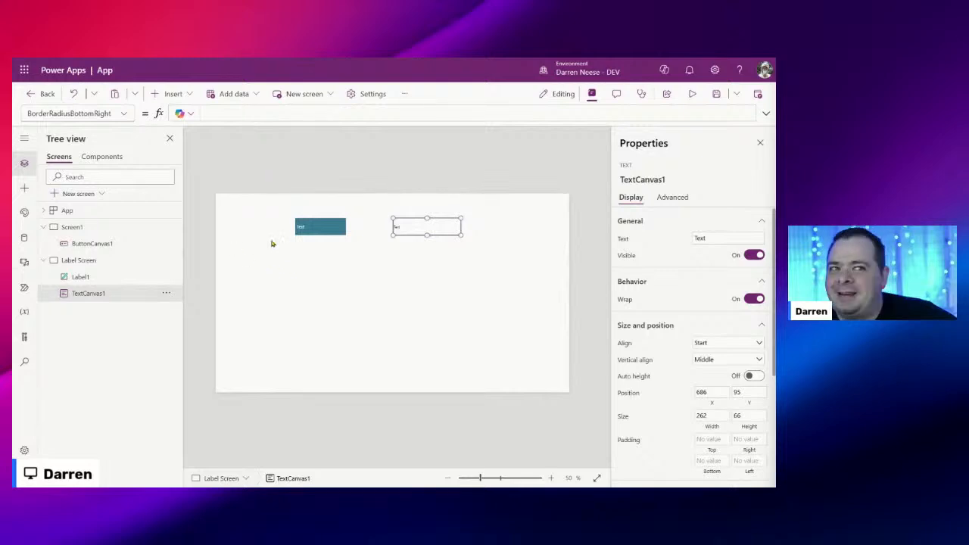
Step: Select Label1 and TextCanvas1 together and append 1111 to their Text
click(316, 228)
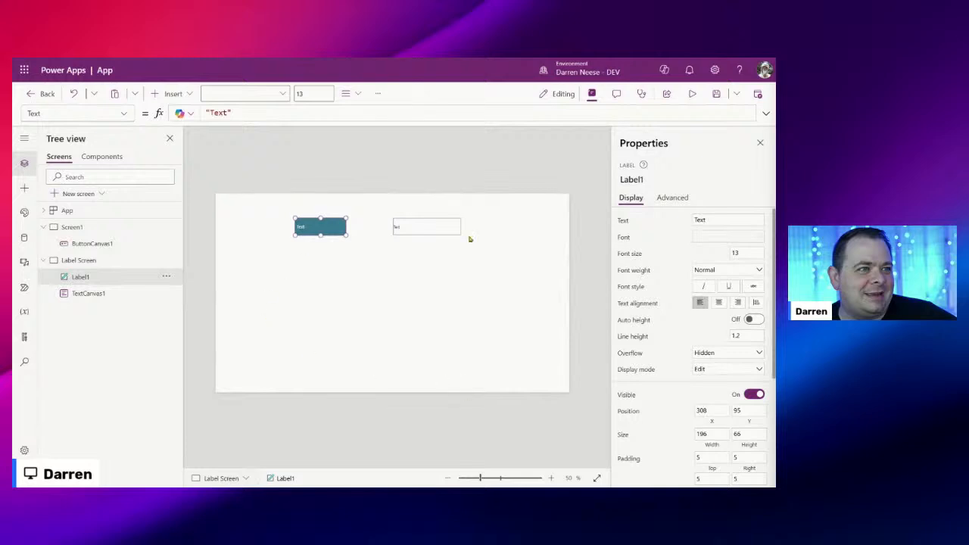
click(432, 229)
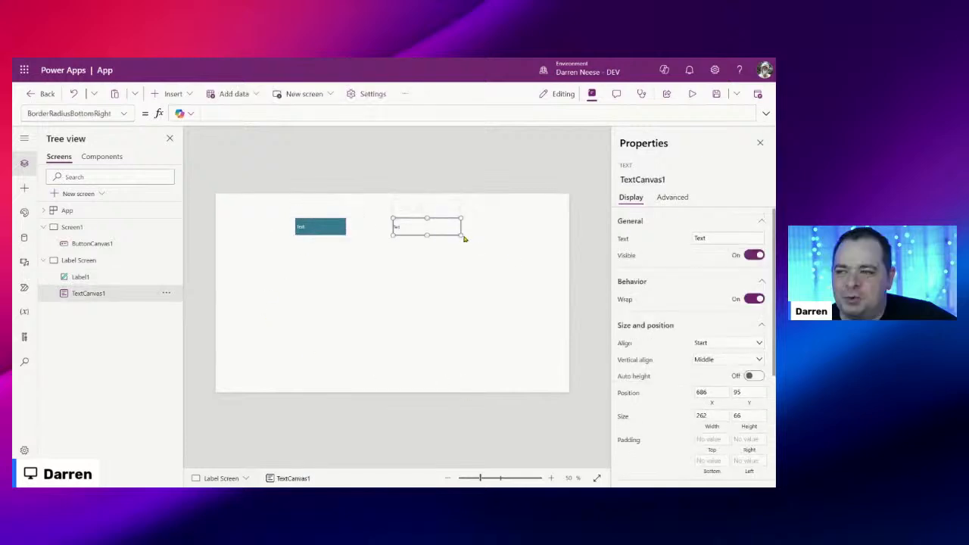
click(335, 227)
click(415, 228)
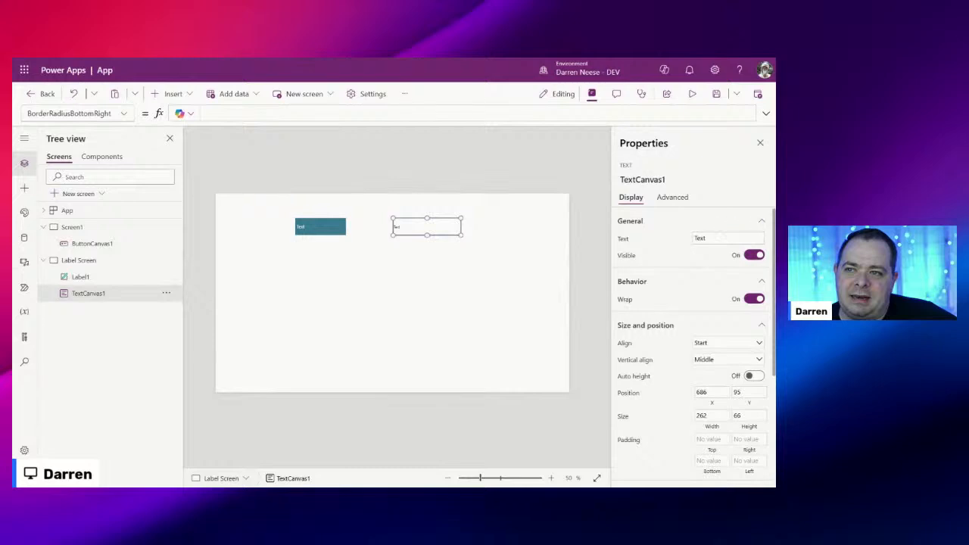
click(333, 227)
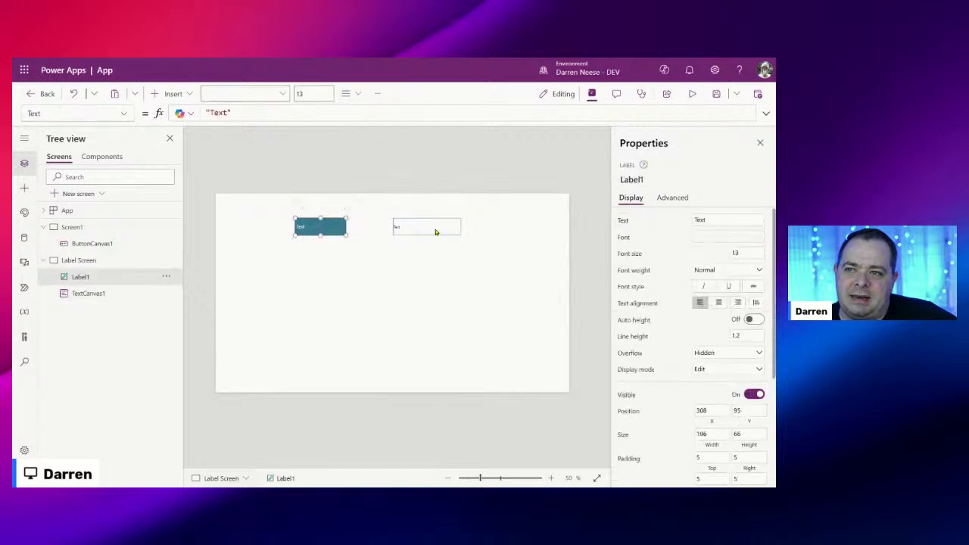
click(433, 228)
shift+click(314, 227)
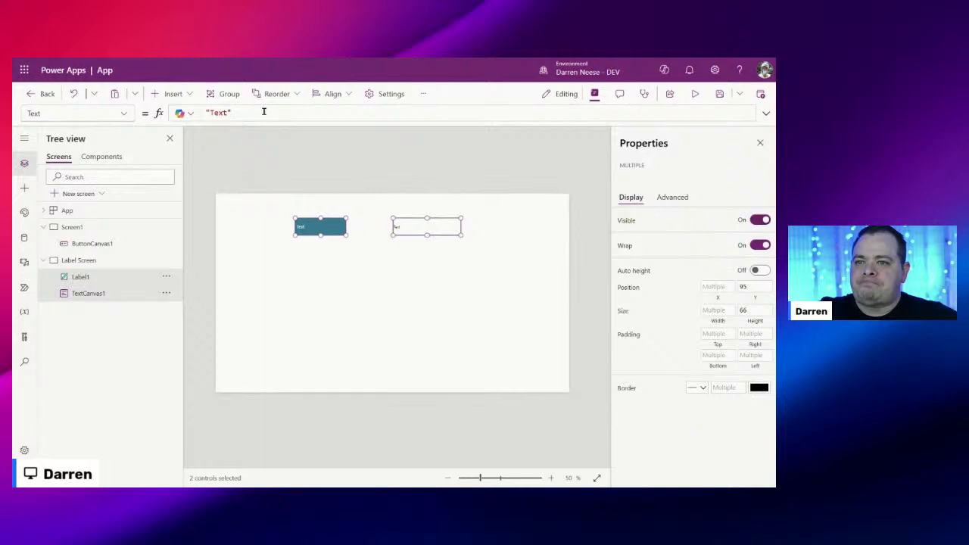
click(232, 113)
text(1111)
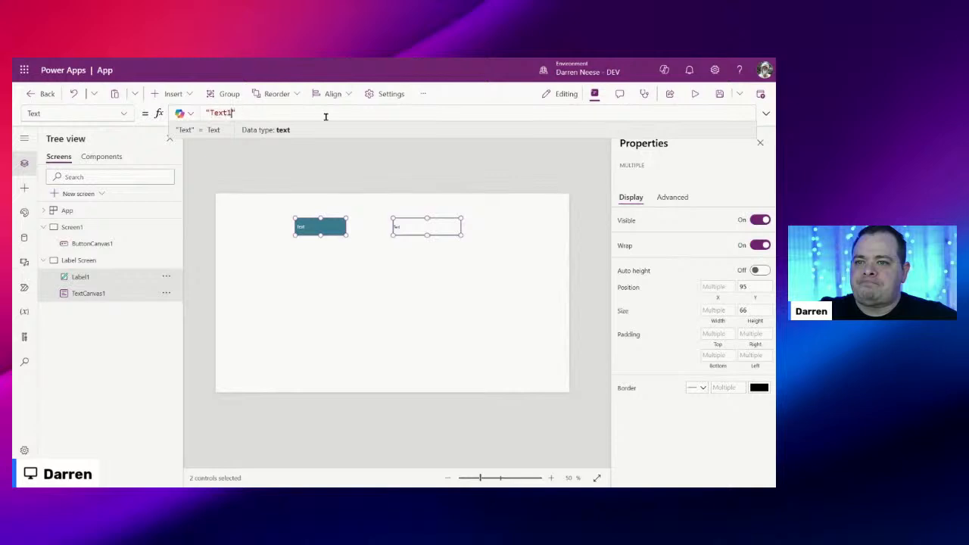
Step: Check each control now reads Text1111, then show TextCanvas1's Advanced properties
click(513, 270)
click(428, 225)
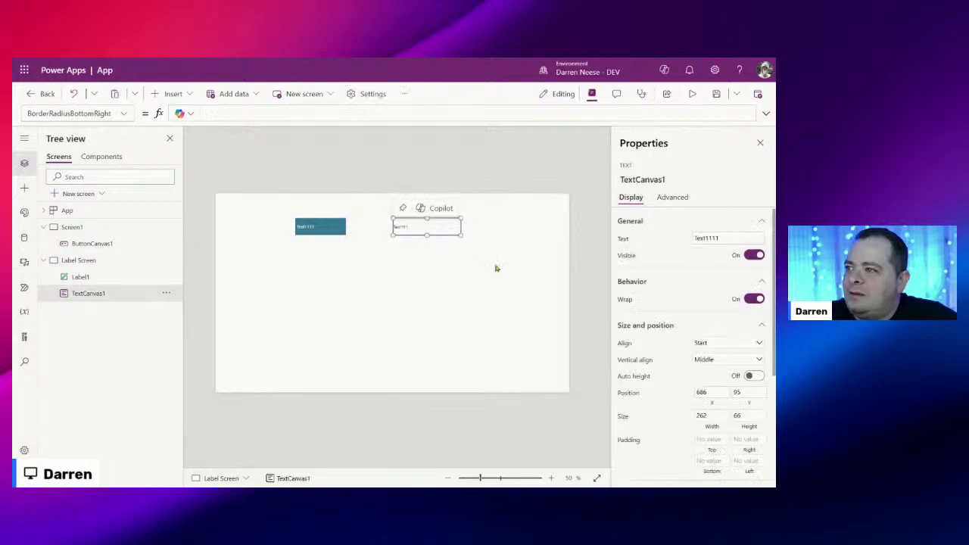
click(323, 232)
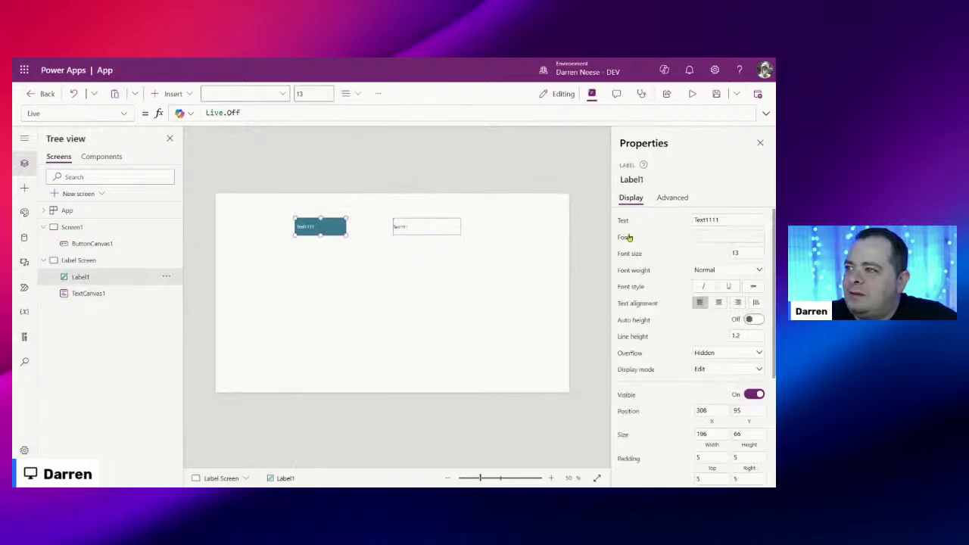
click(430, 231)
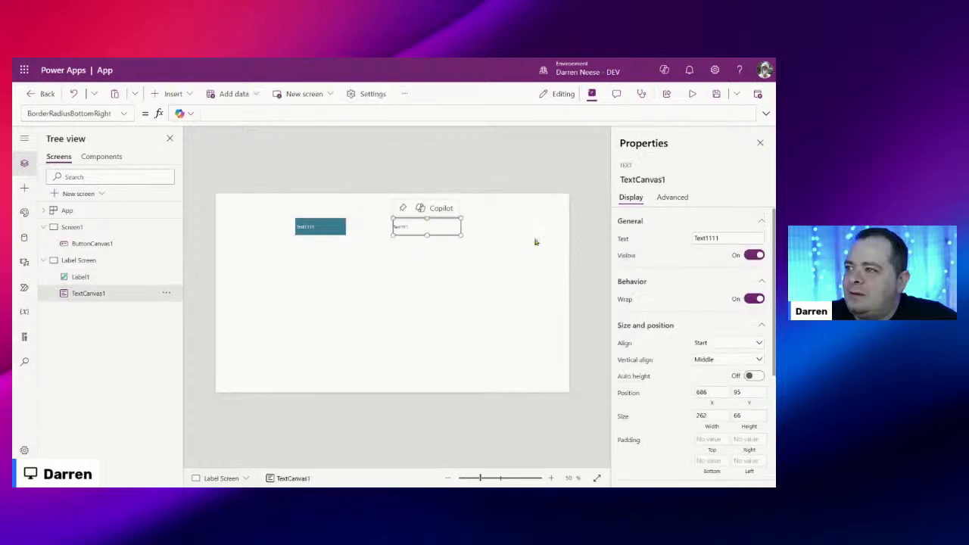
click(676, 198)
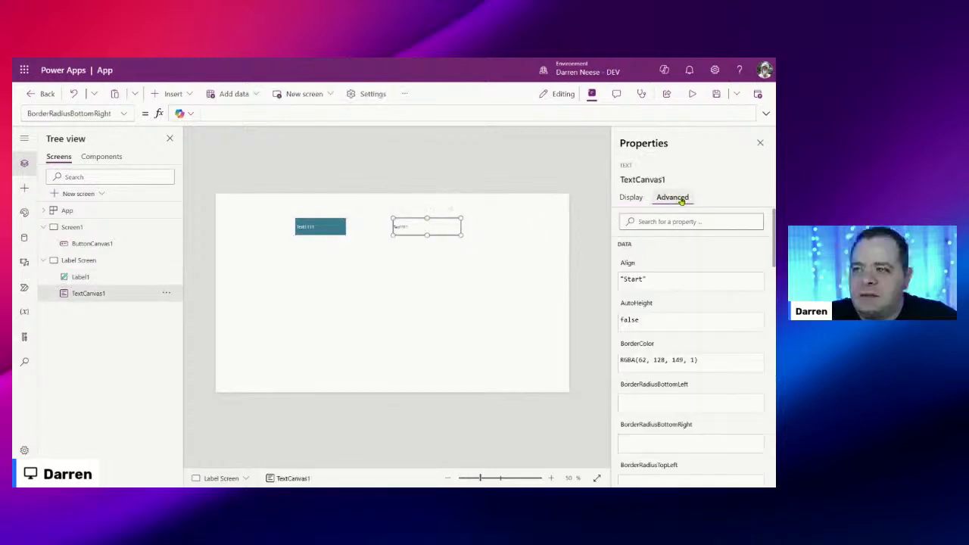
Step: Inspect Label1's OnSelect formula and TextCanvas1's property list
click(320, 227)
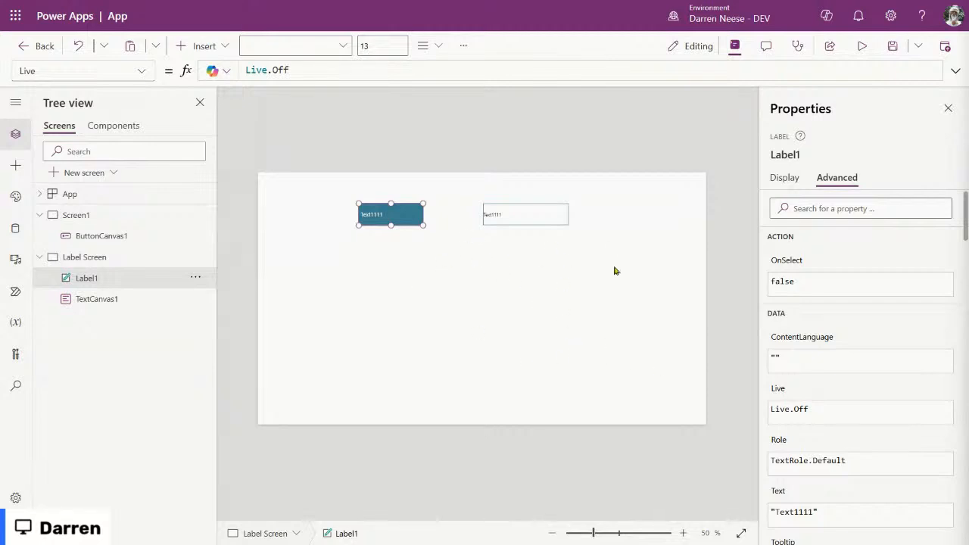
click(399, 210)
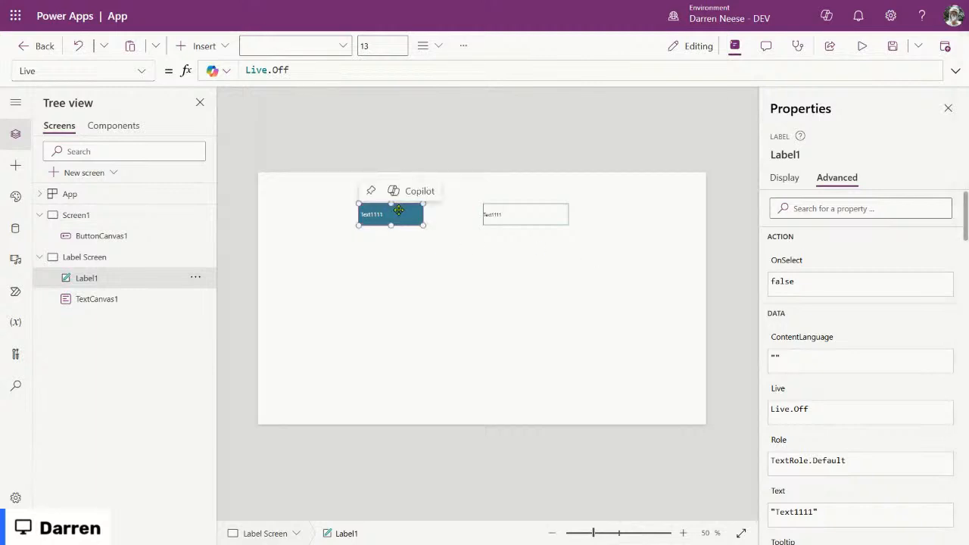
click(792, 269)
click(284, 70)
drag(304, 71, 218, 70)
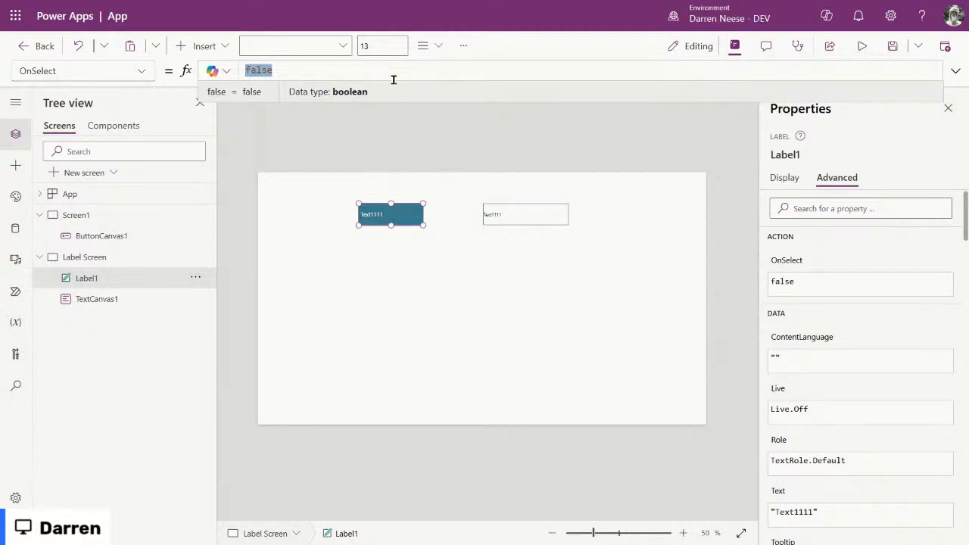
click(536, 218)
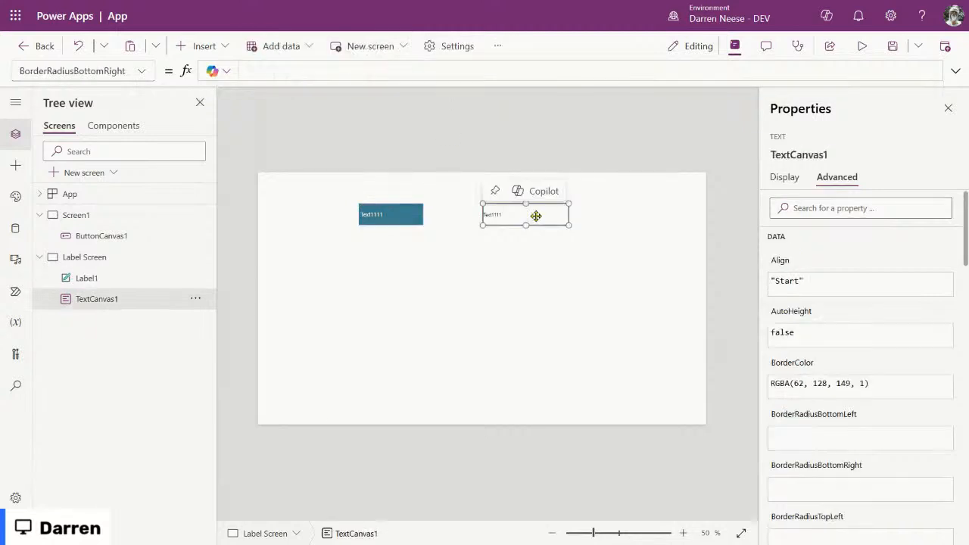
click(141, 71)
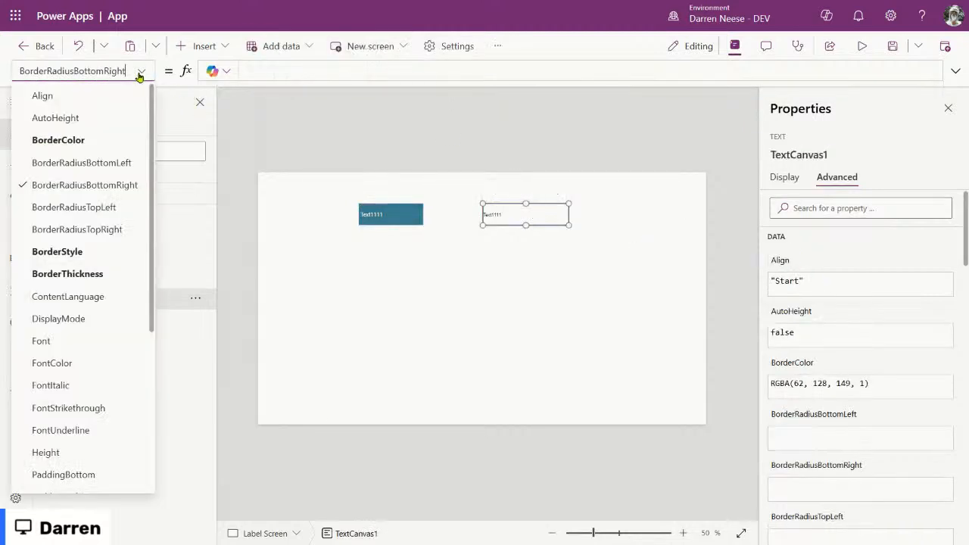
scroll(107, 261, down, 3)
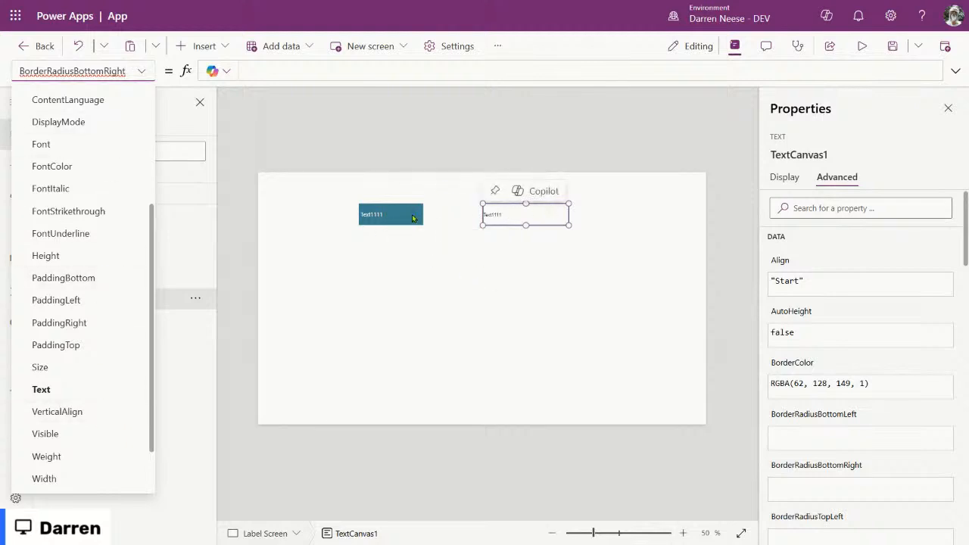
Step: Nudge the text box and the teal Text1111 label a few pixels right
drag(540, 211, 557, 214)
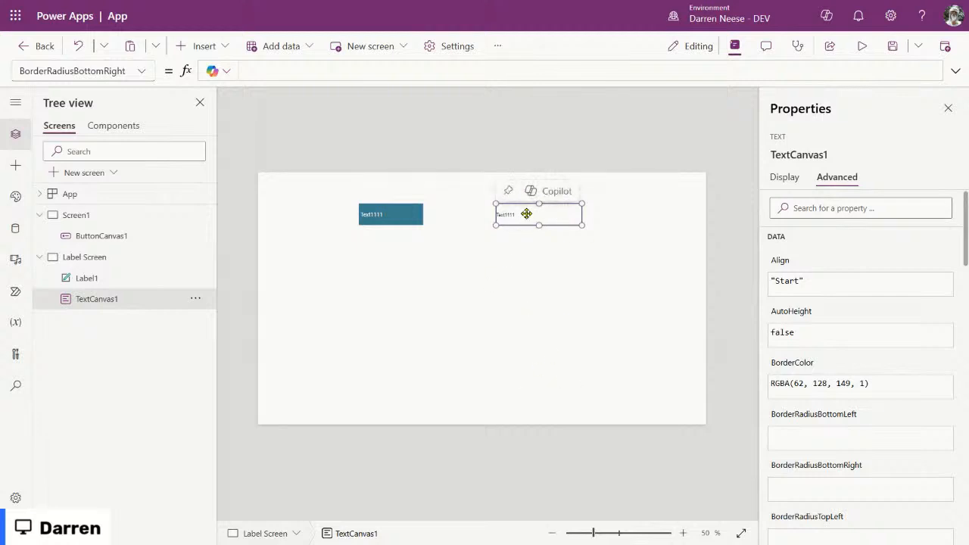
click(394, 214)
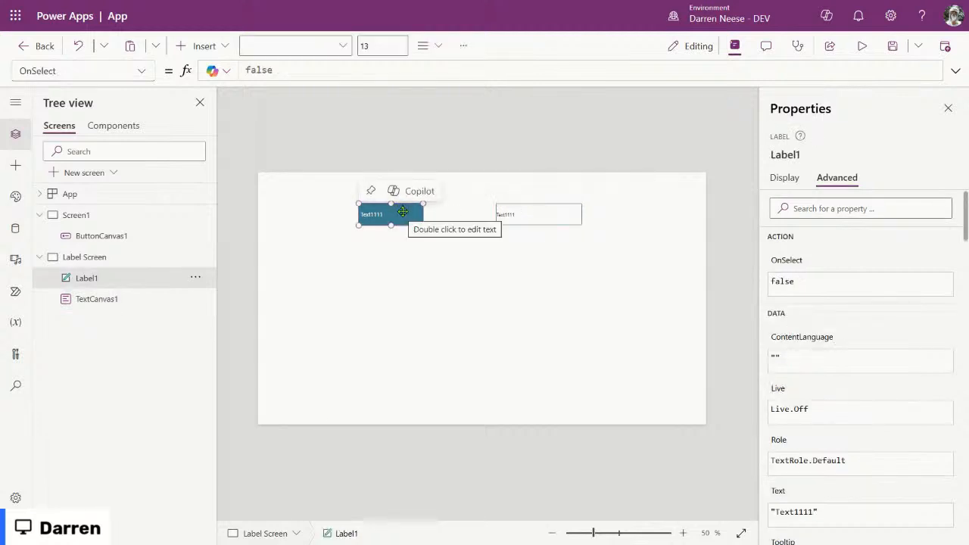
drag(404, 215, 412, 214)
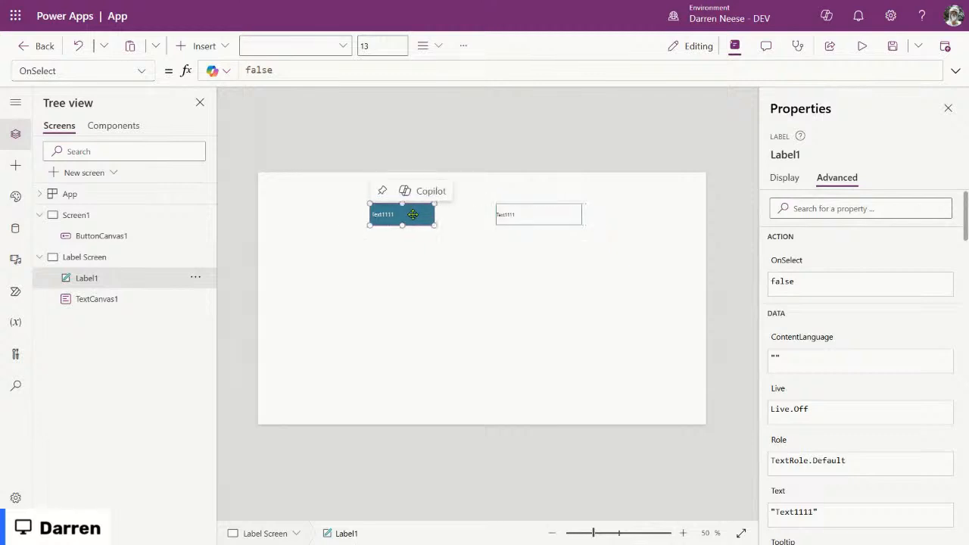
click(538, 217)
click(389, 215)
click(539, 215)
click(417, 221)
click(532, 219)
click(396, 215)
Step: Insert a five-point star and place it below the teal label
click(532, 283)
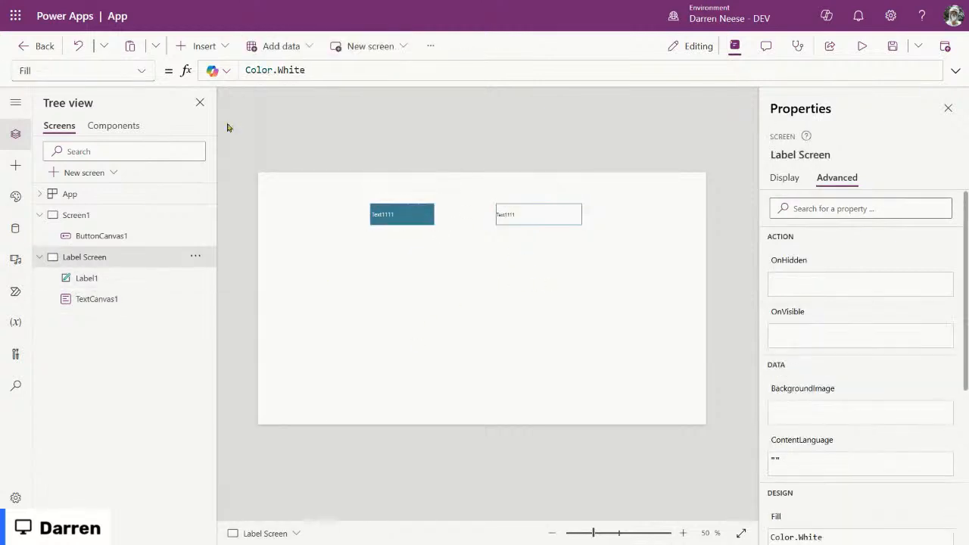
click(192, 46)
text(star)
click(231, 127)
drag(292, 206, 405, 266)
Step: Set the star's Fill to Color.Yellow and start entering Color.Bl for its BorderColor
click(785, 179)
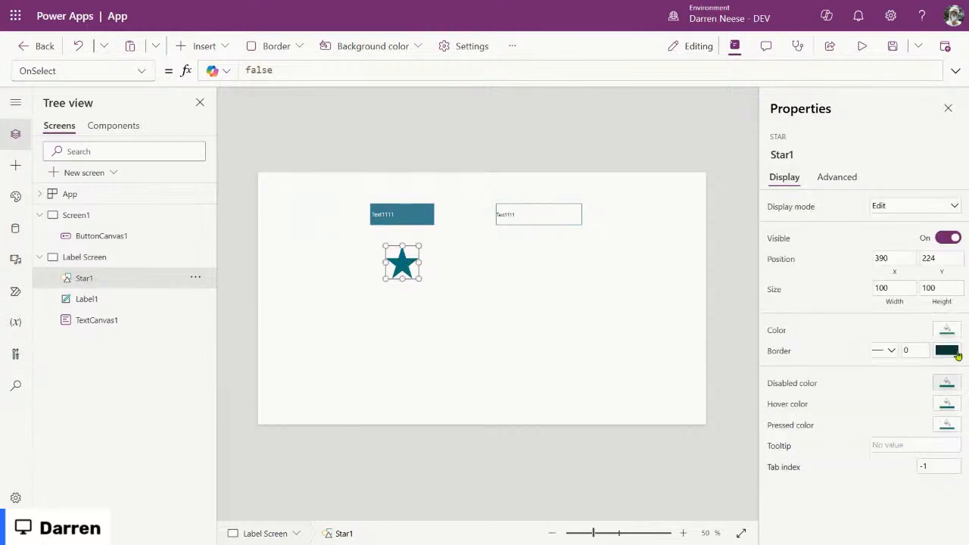
click(946, 330)
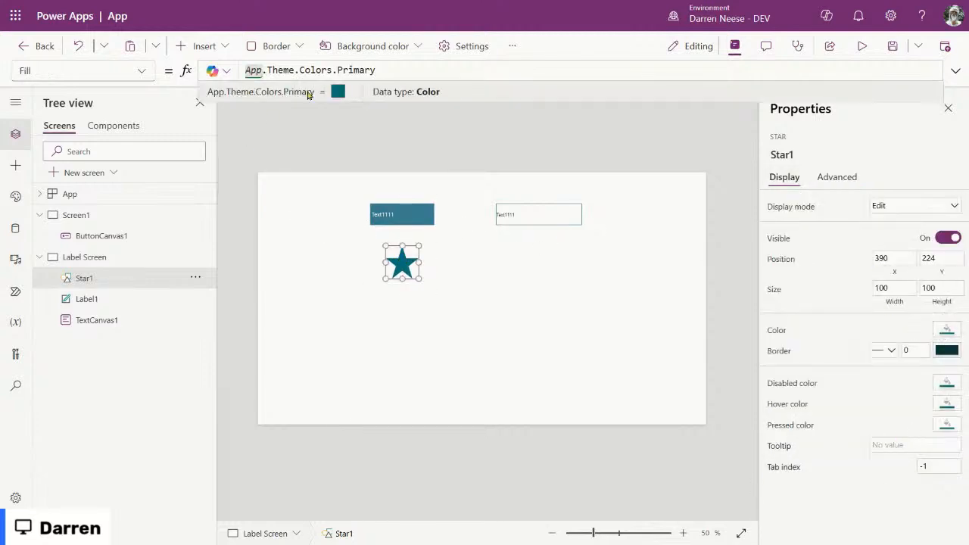
drag(388, 70, 226, 71)
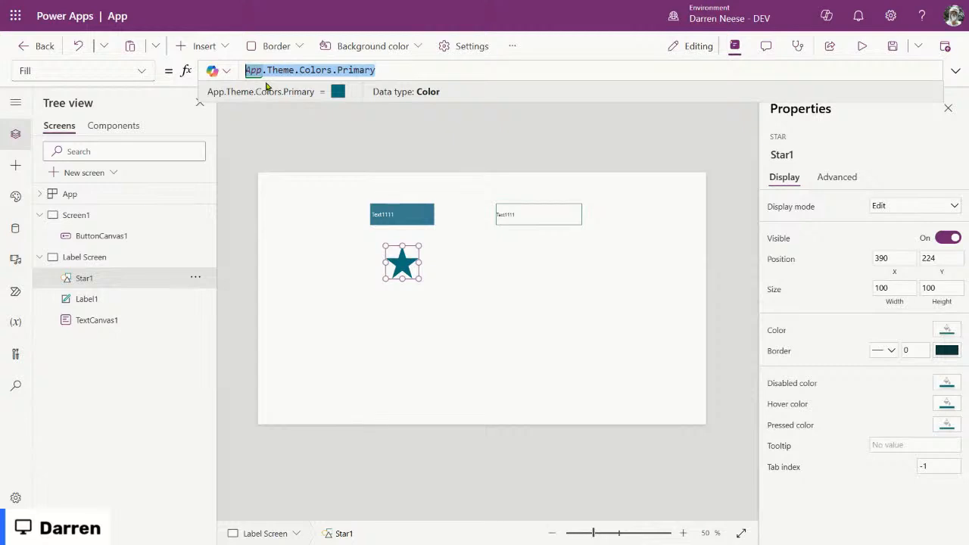
text(Color)
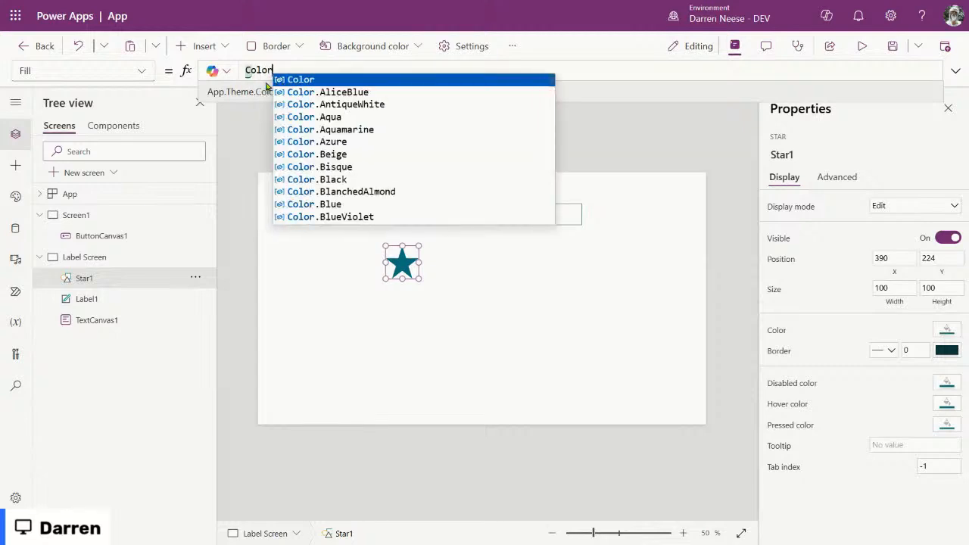
text(.Yellow)
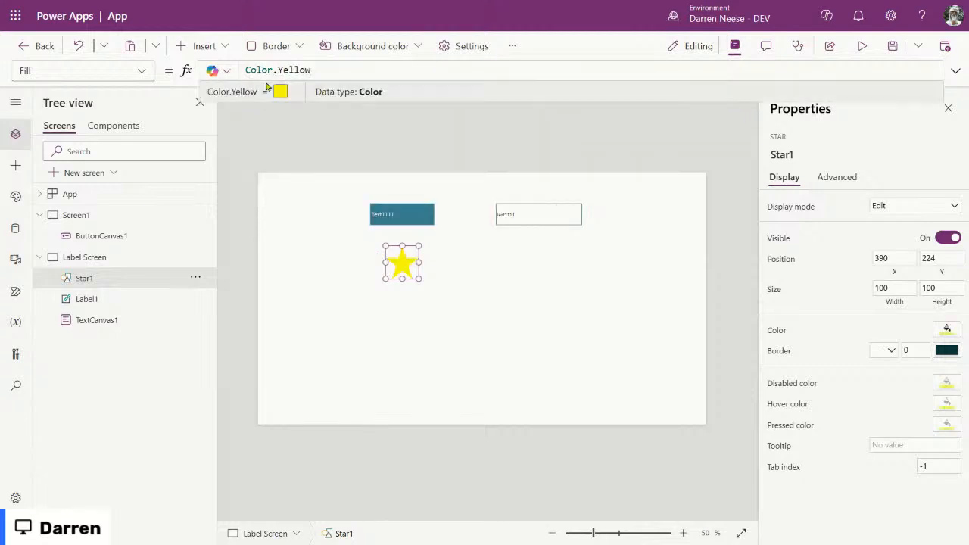
click(946, 350)
key(ctrl+a)
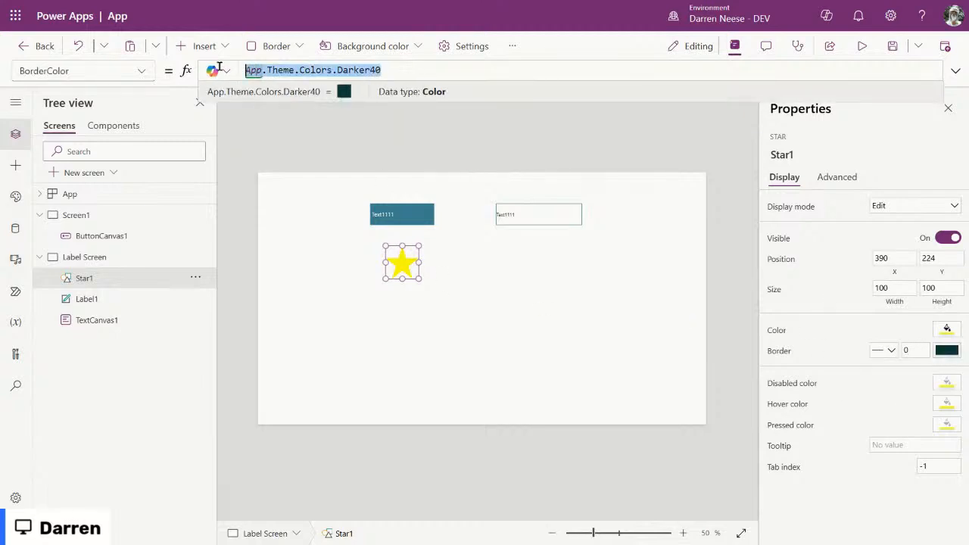
text(Color.Bl)
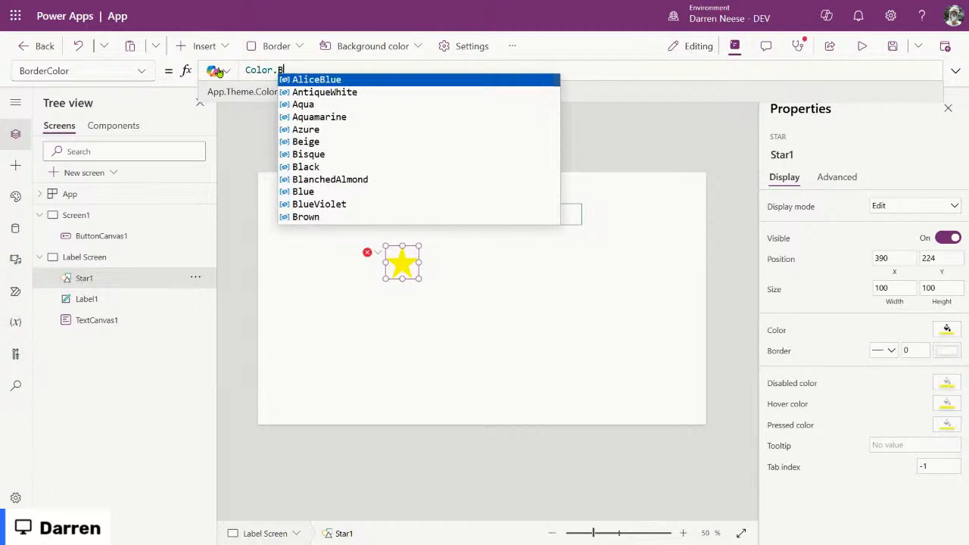
Step: Give the star a Color.Black border with thickness 5
key(Tab)
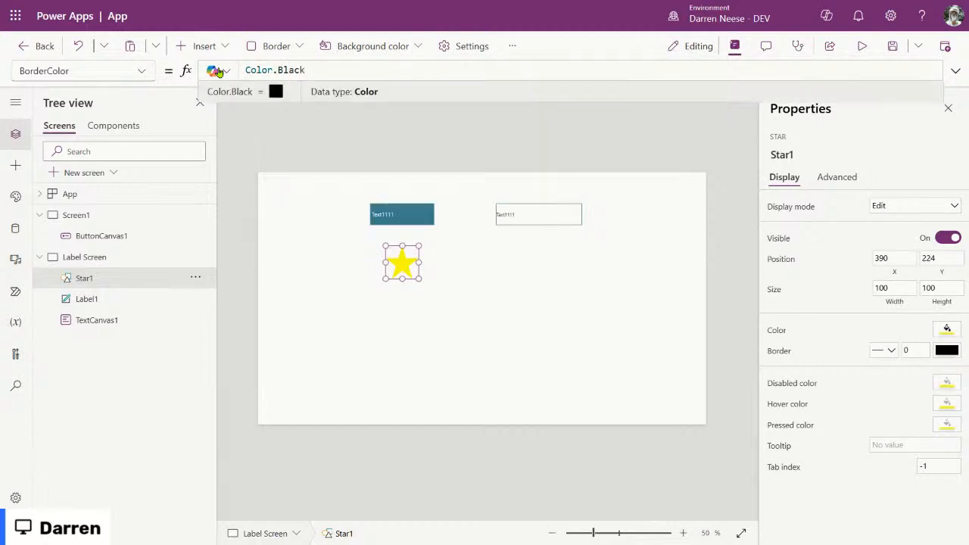
click(905, 349)
text(2)
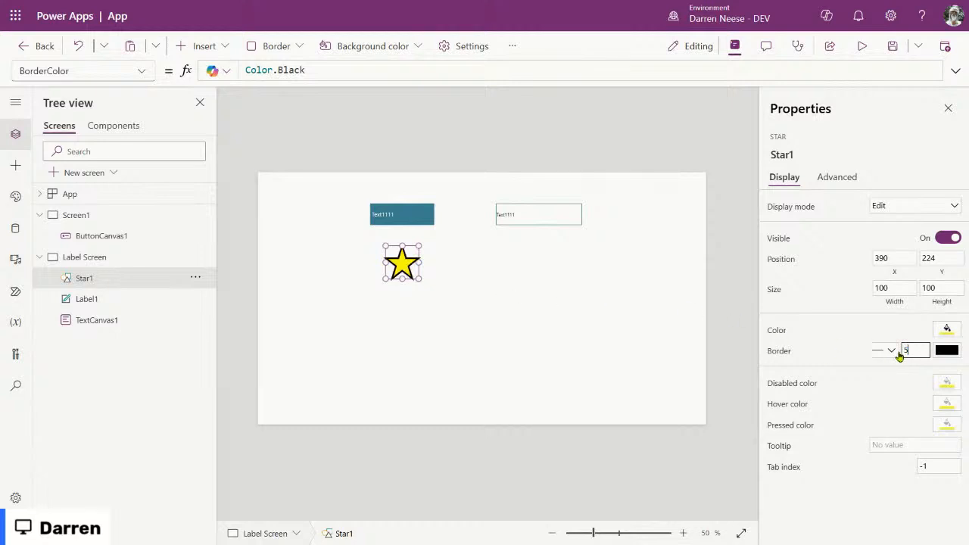
Step: Move the star up so it sits just beneath the teal Text1111 label
click(425, 281)
drag(405, 263, 401, 291)
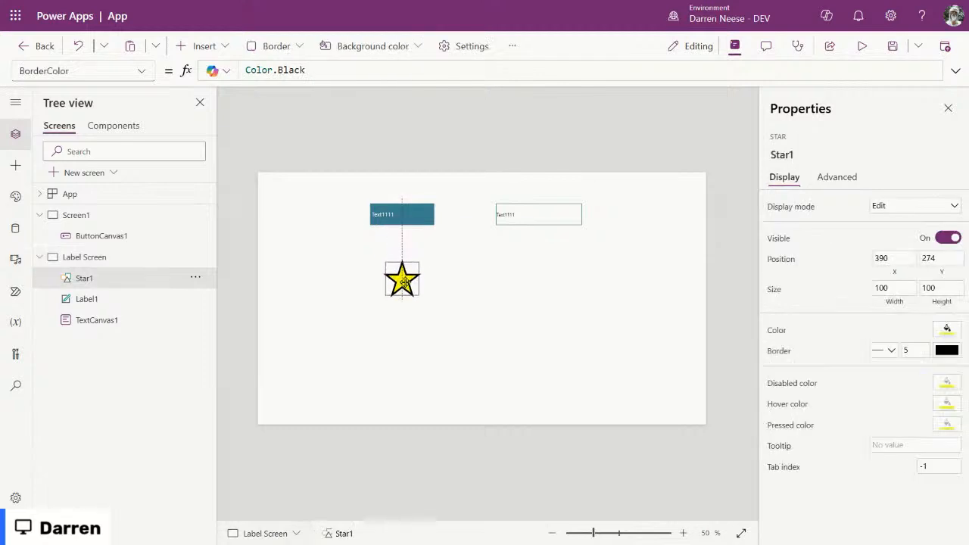
click(427, 219)
click(503, 212)
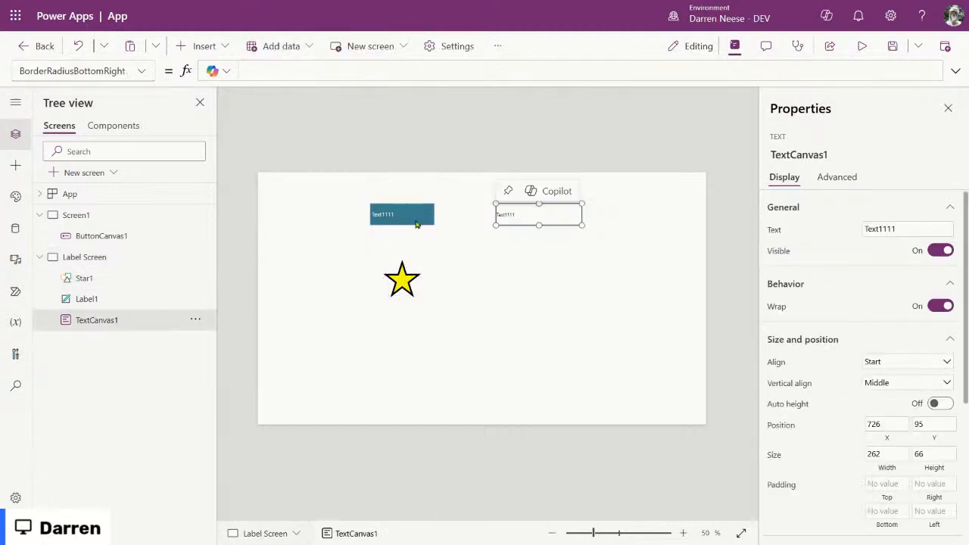
click(408, 280)
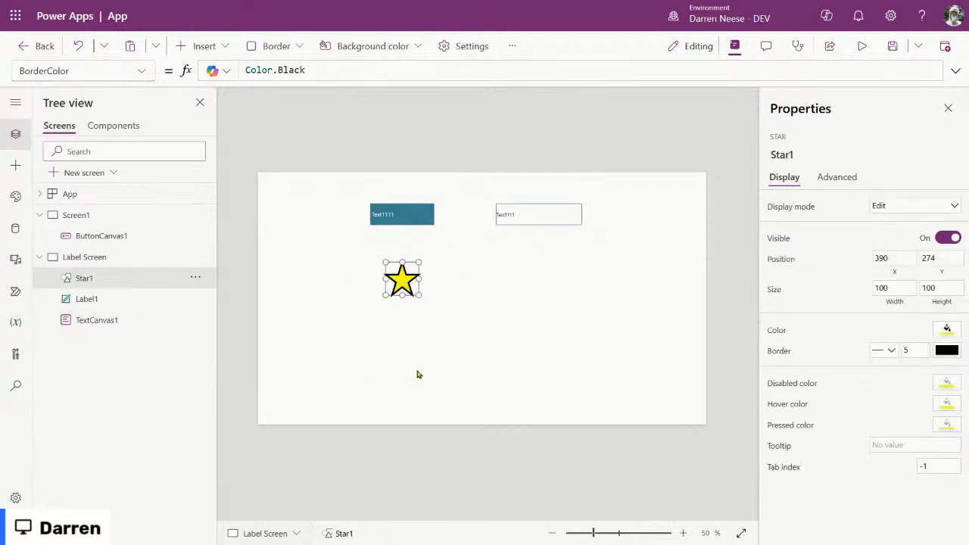
drag(400, 277, 400, 235)
click(458, 381)
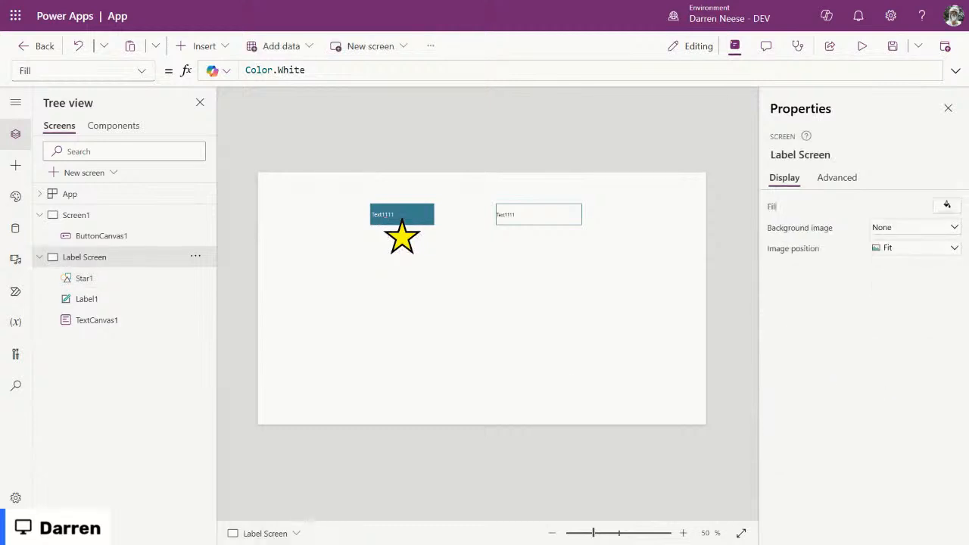
Step: Add a blank Screen3 and set the canvas zoom to 52%
click(39, 257)
click(40, 215)
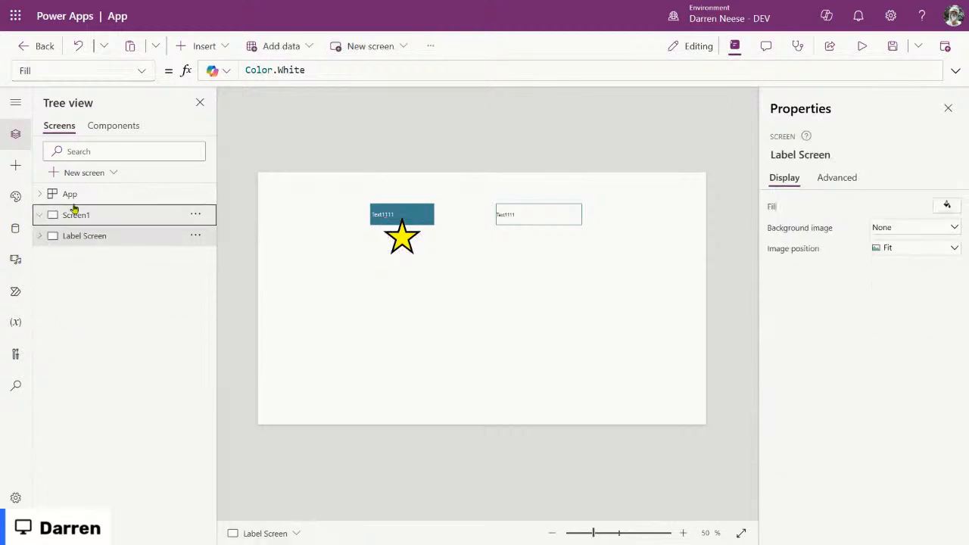
click(89, 180)
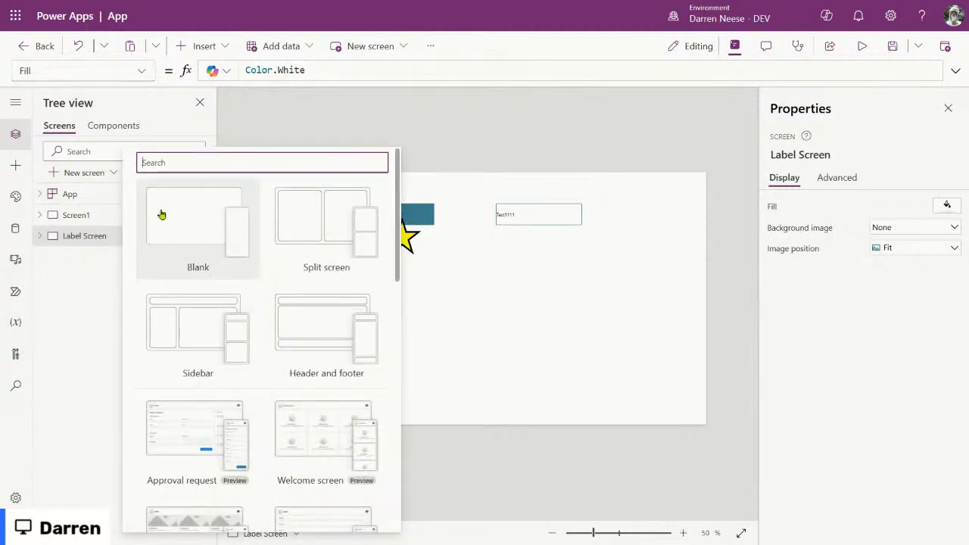
click(159, 213)
click(588, 535)
drag(587, 534, 595, 533)
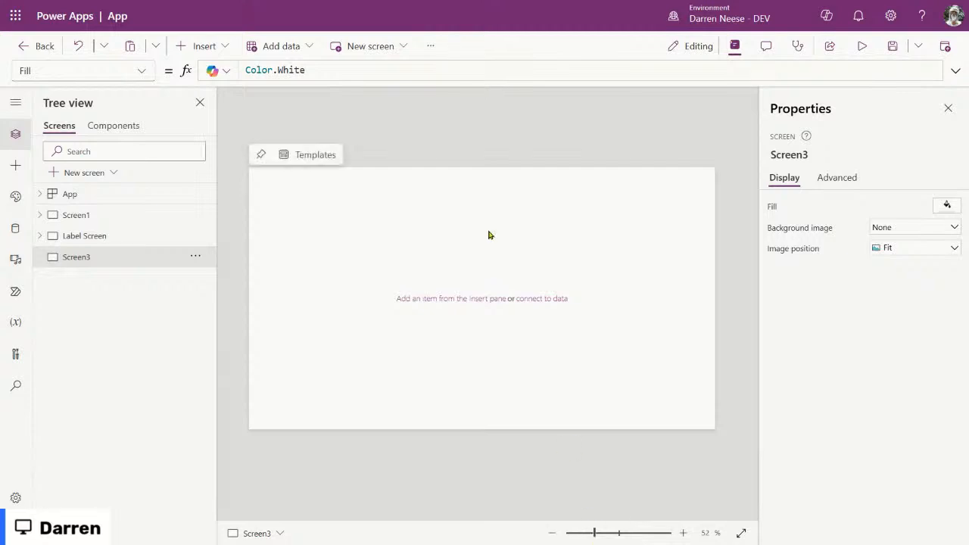
Step: Add a modern button, move it right, then add a classic button
click(201, 46)
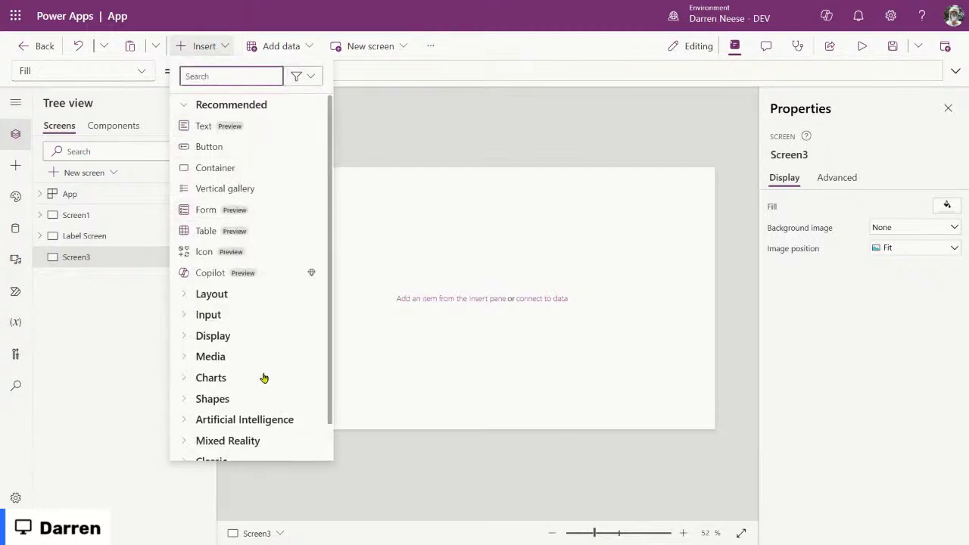
click(264, 156)
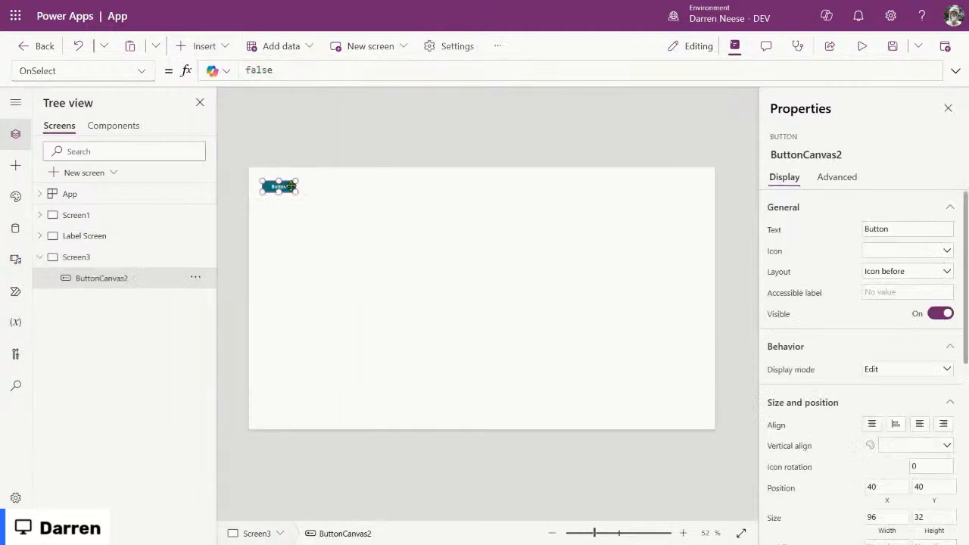
drag(288, 193, 554, 218)
click(201, 45)
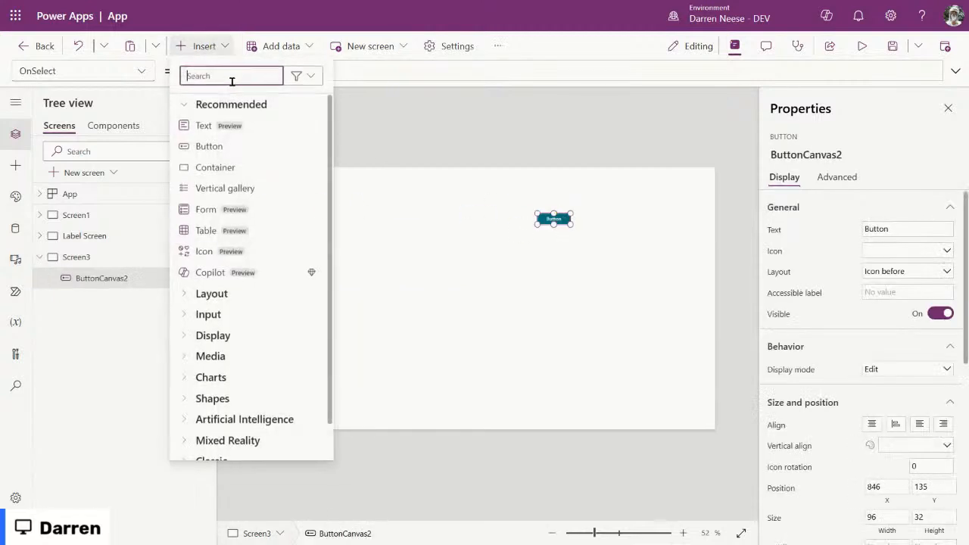
text(button)
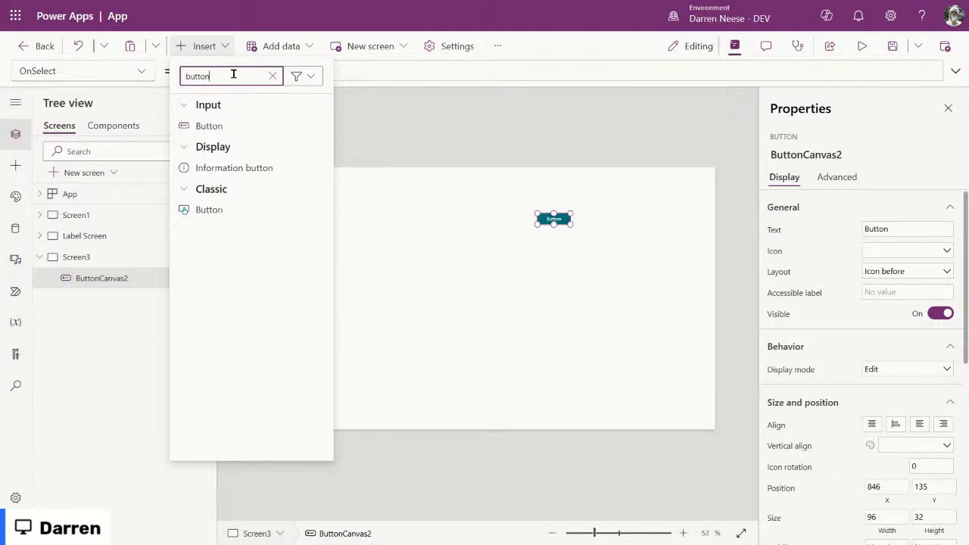
click(242, 210)
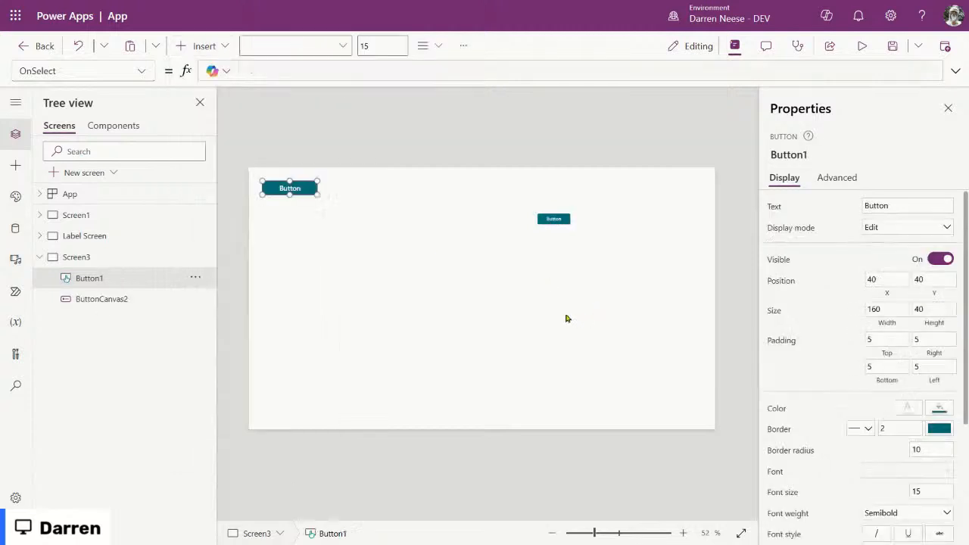
Step: Move the classic button beside the modern button and zoom in on them
drag(312, 188, 440, 221)
drag(553, 221, 496, 220)
drag(417, 219, 429, 220)
click(465, 240)
click(441, 221)
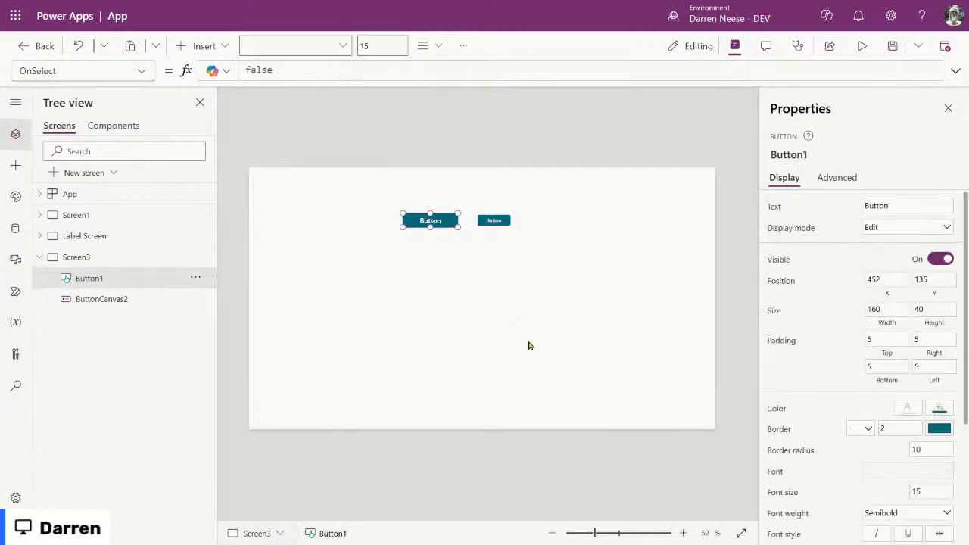
click(529, 344)
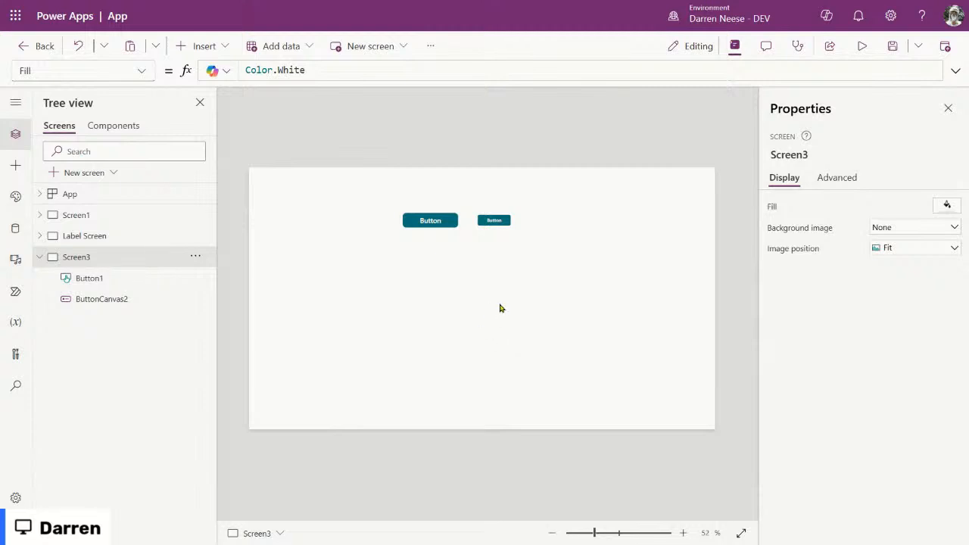
scroll(499, 308, down, 2)
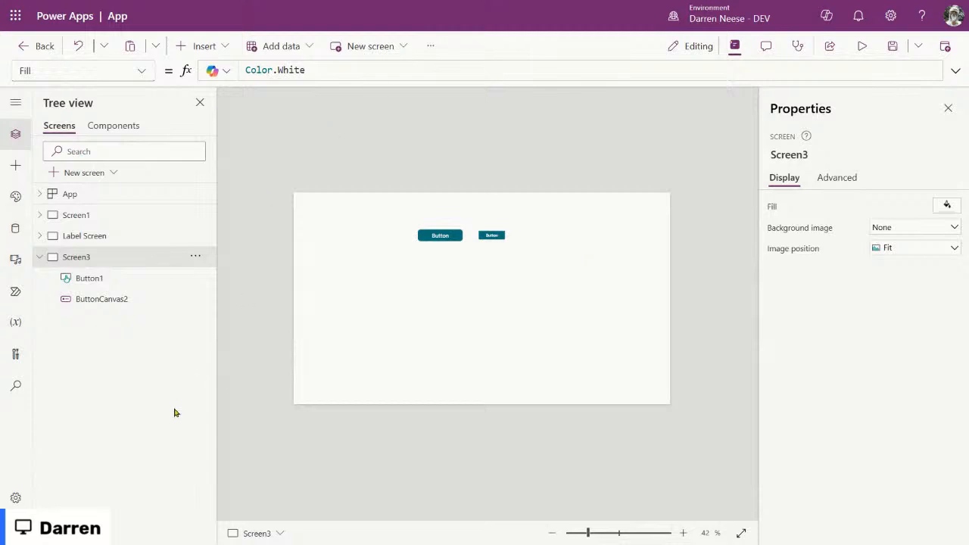
drag(603, 535, 621, 533)
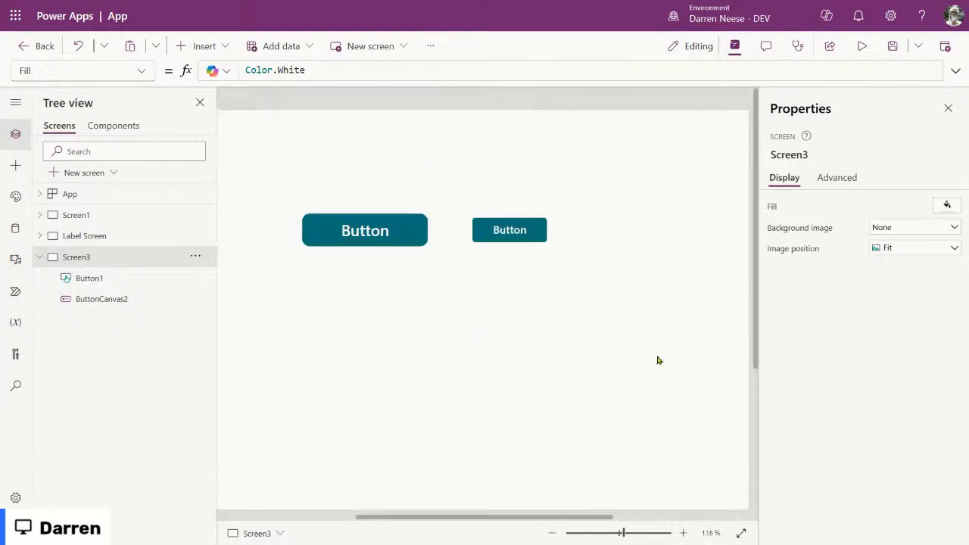
Step: Resize Button1 to 92 by 32 and line it up with ButtonCanvas2 at Y 139
click(350, 232)
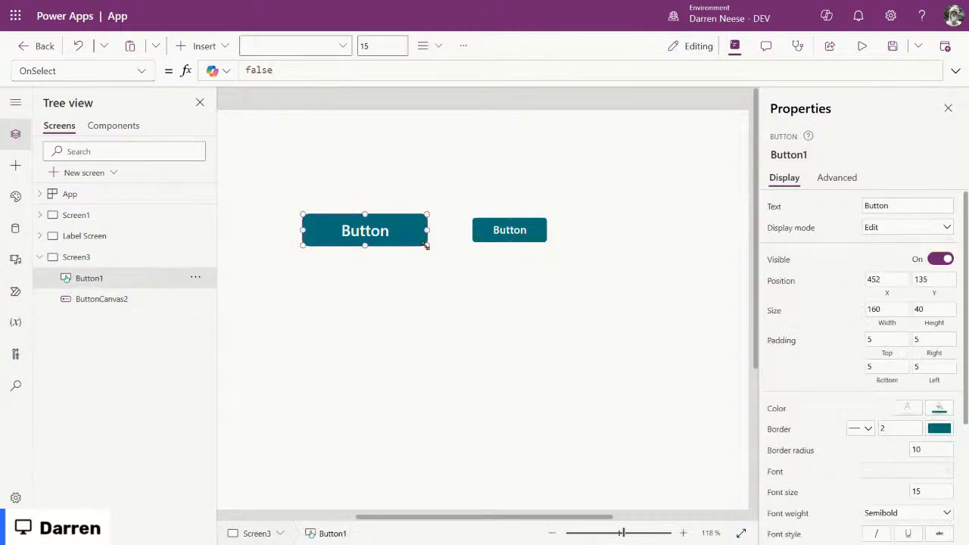
drag(426, 245, 400, 242)
click(502, 225)
click(451, 235)
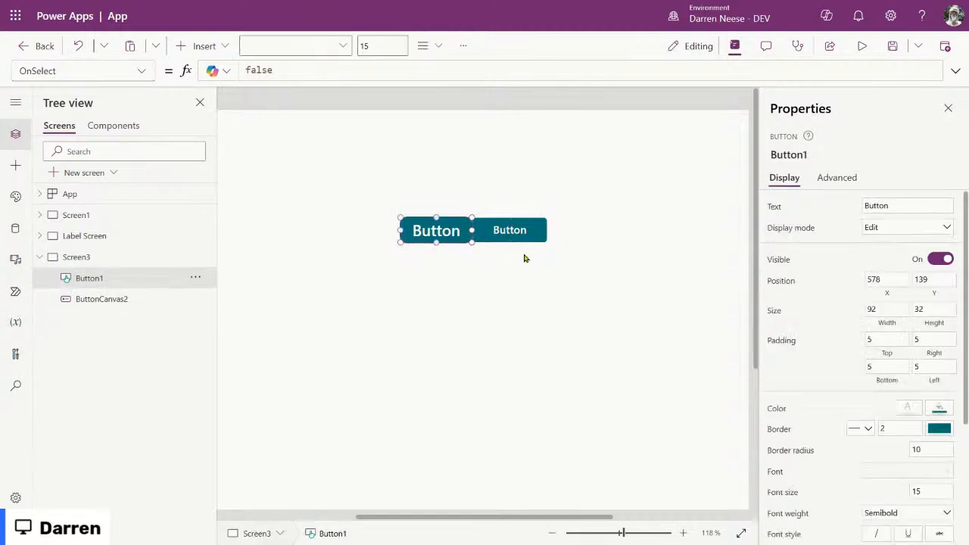
drag(512, 233, 512, 230)
click(529, 314)
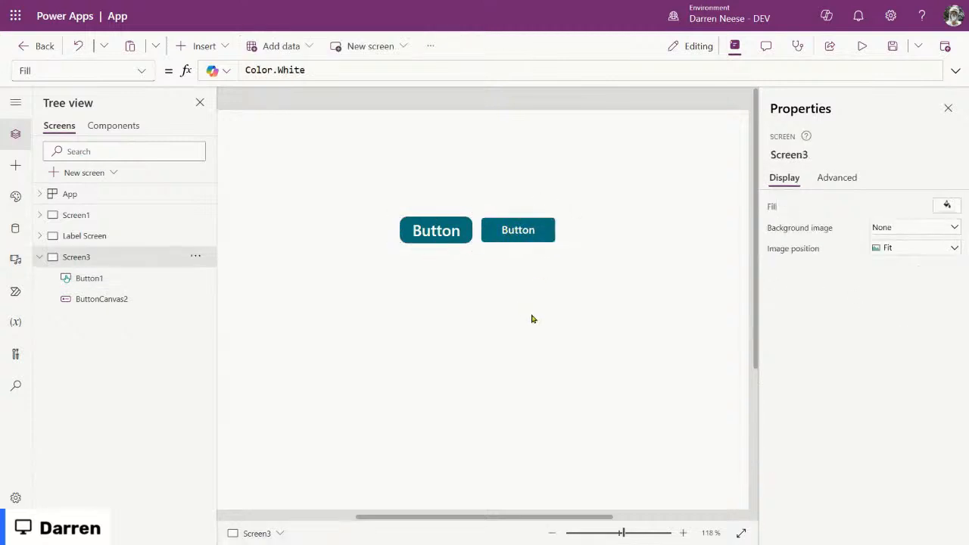
Step: Compare the property panels of Button1 and ButtonCanvas2
click(447, 228)
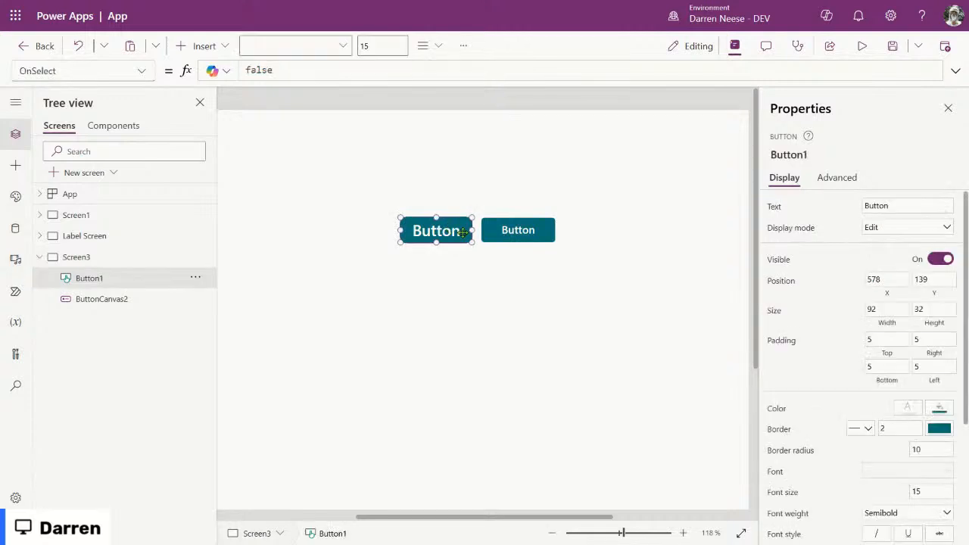
scroll(863, 408, down, 3)
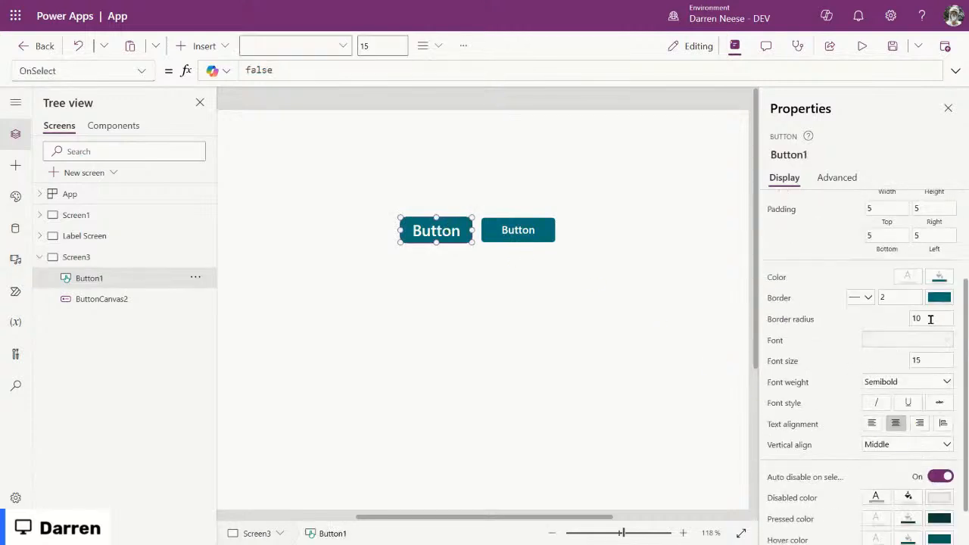
click(529, 239)
scroll(871, 393, down, 3)
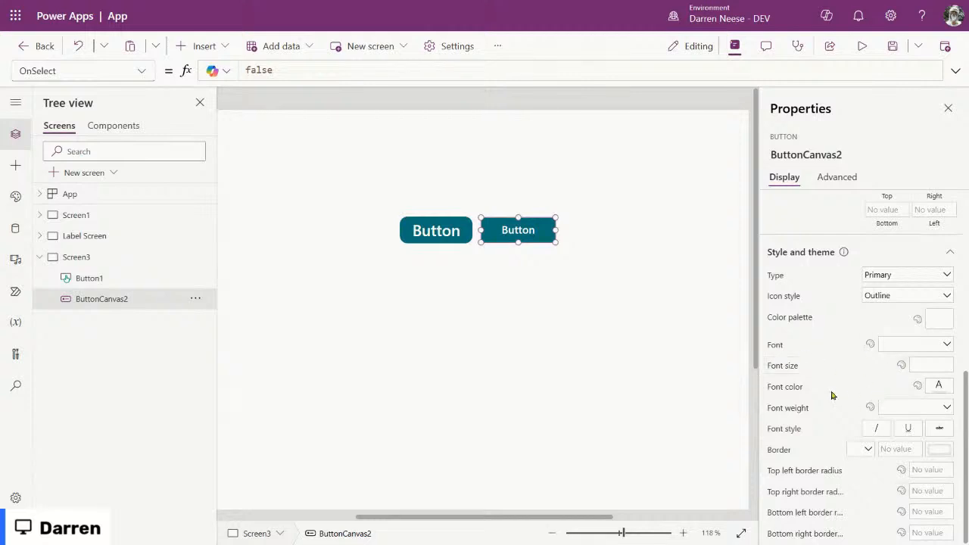
scroll(830, 392, up, 3)
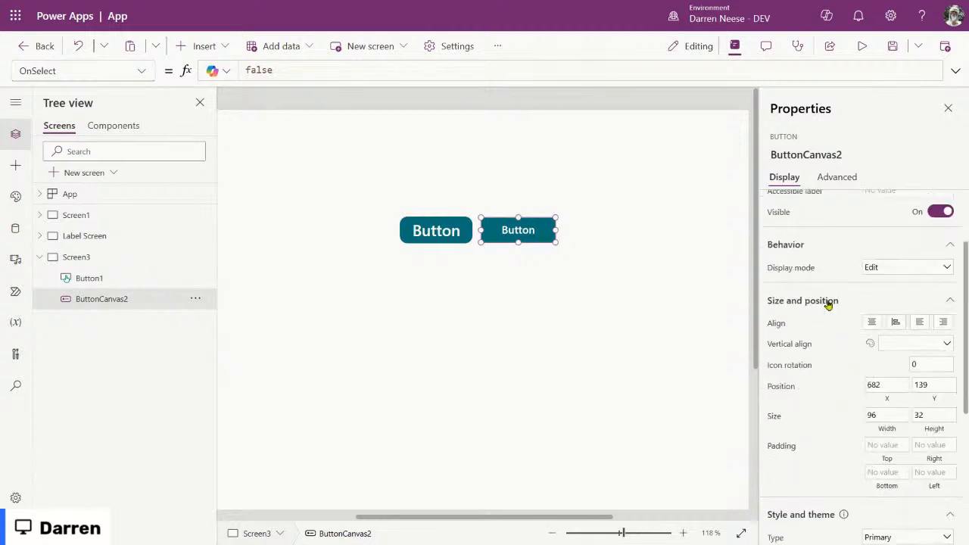
scroll(850, 478, down, 4)
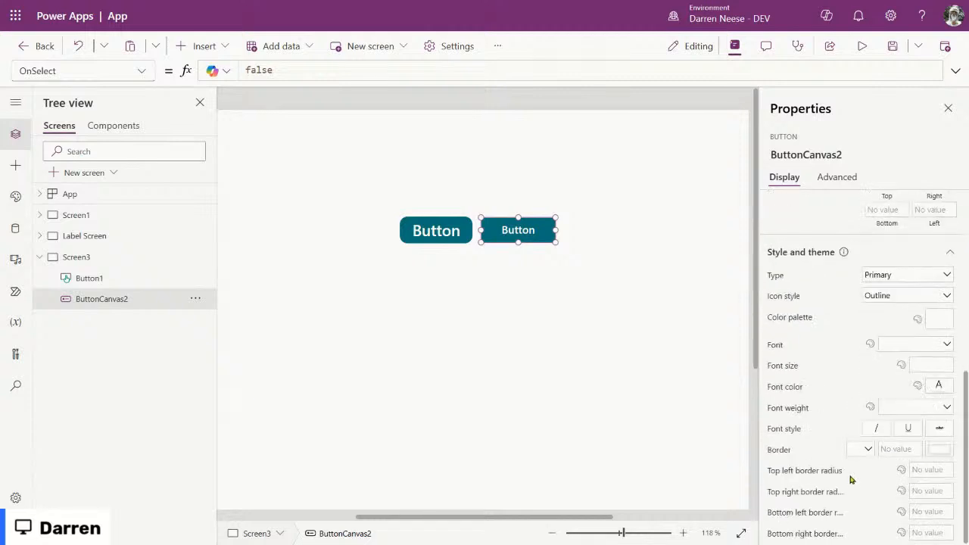
scroll(772, 463, up, 3)
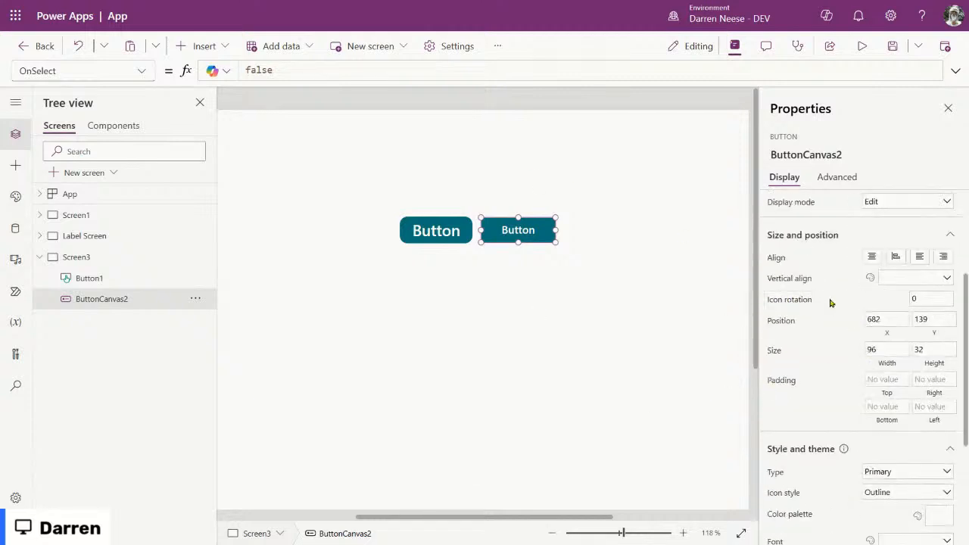
Step: Reduce Button1's border radius from 10 to 5
click(462, 235)
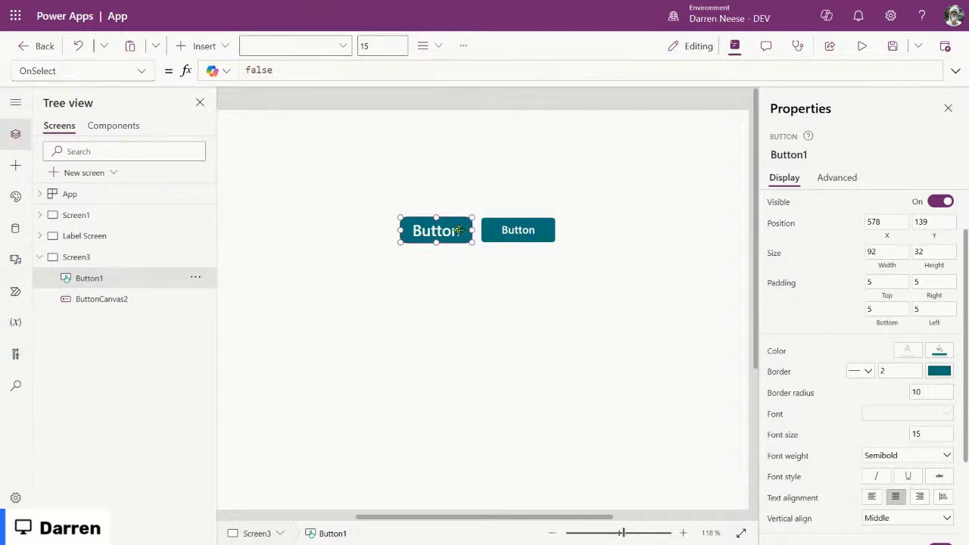
scroll(891, 388, down, 3)
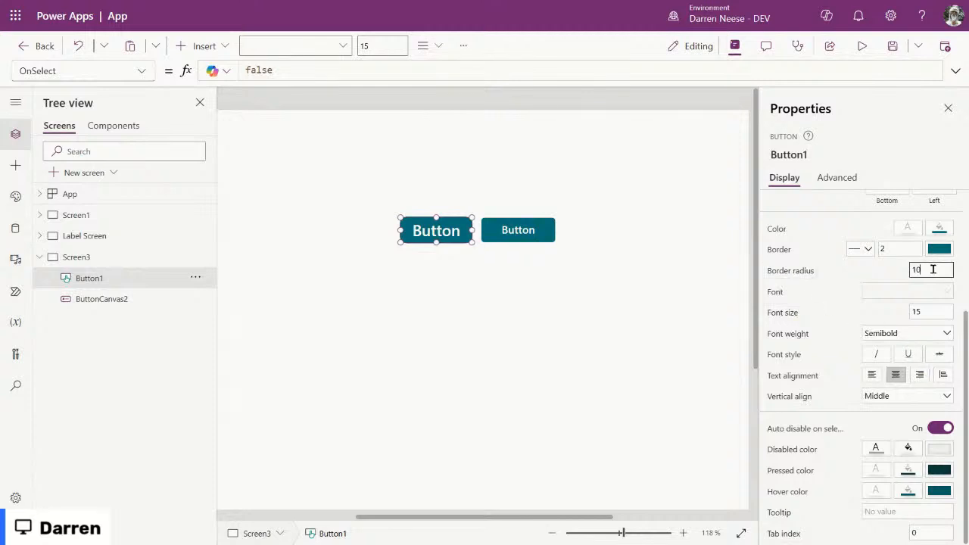
drag(930, 269, 898, 272)
text(5)
click(505, 287)
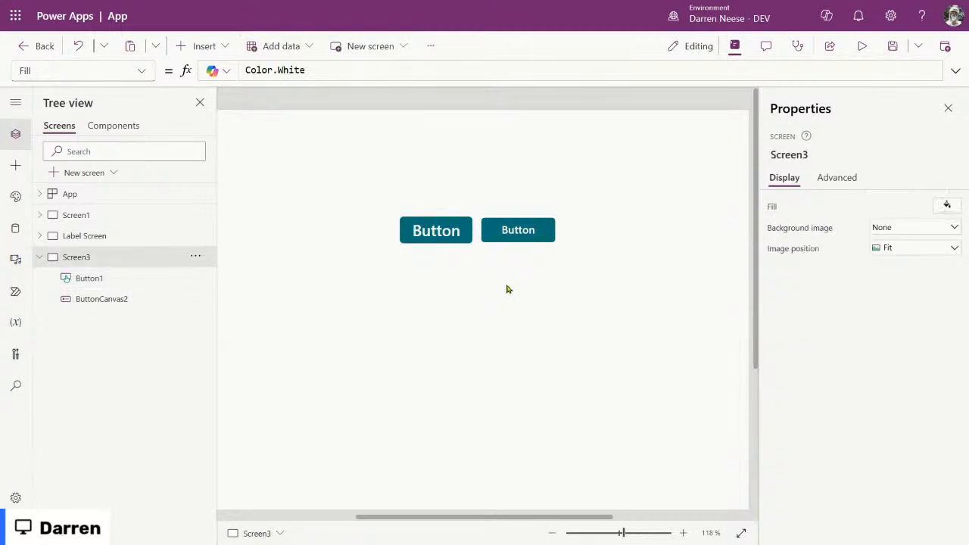
Step: Check ButtonCanvas2's BorderRadiusTopLeft formula, then reselect Button1
click(513, 238)
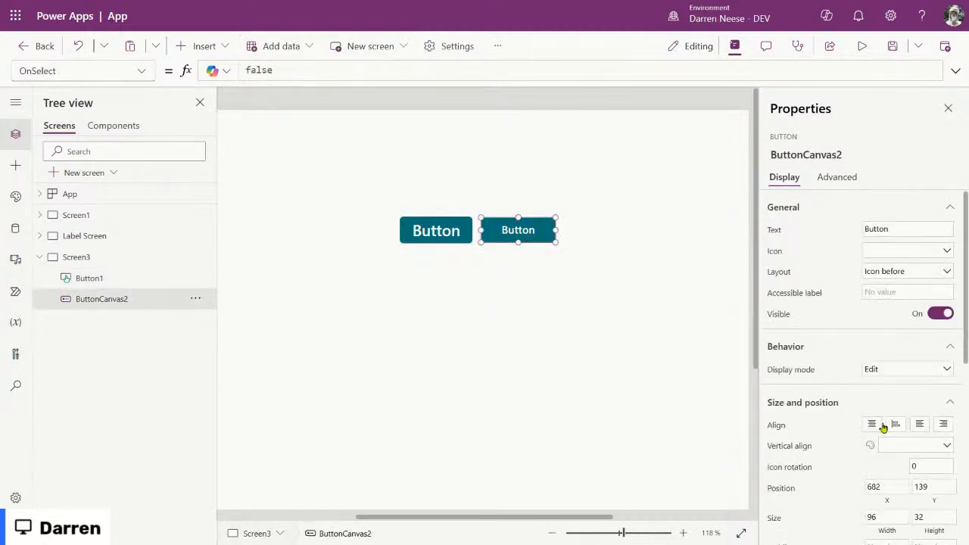
scroll(889, 431, down, 5)
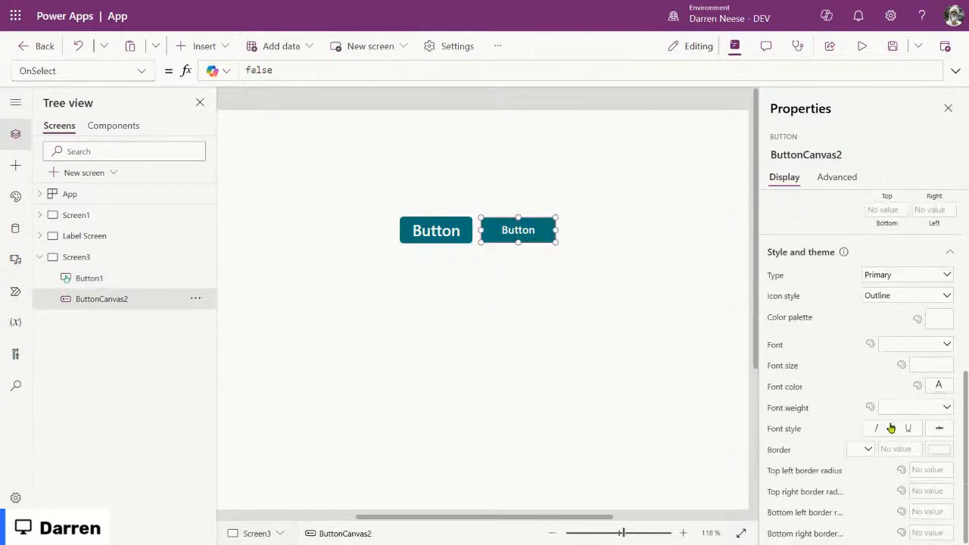
click(798, 473)
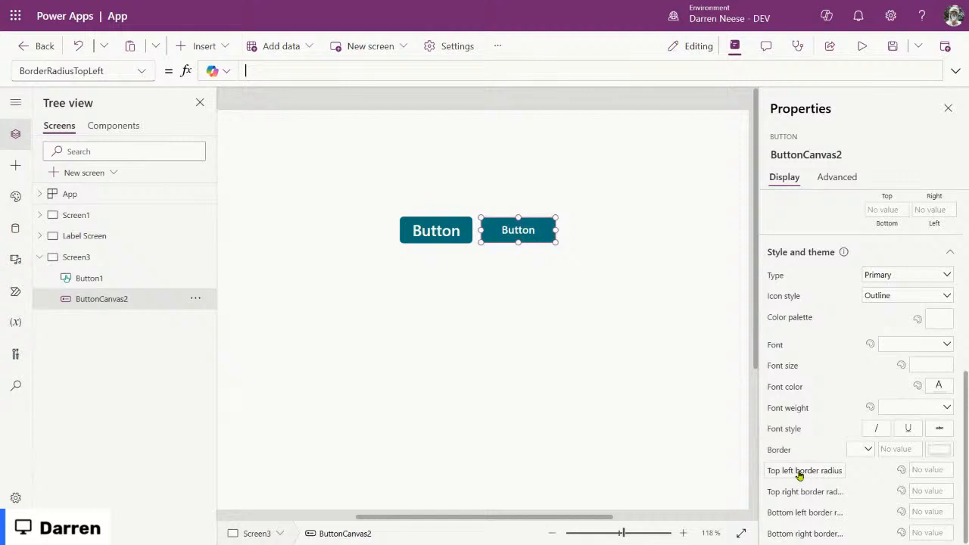
click(143, 72)
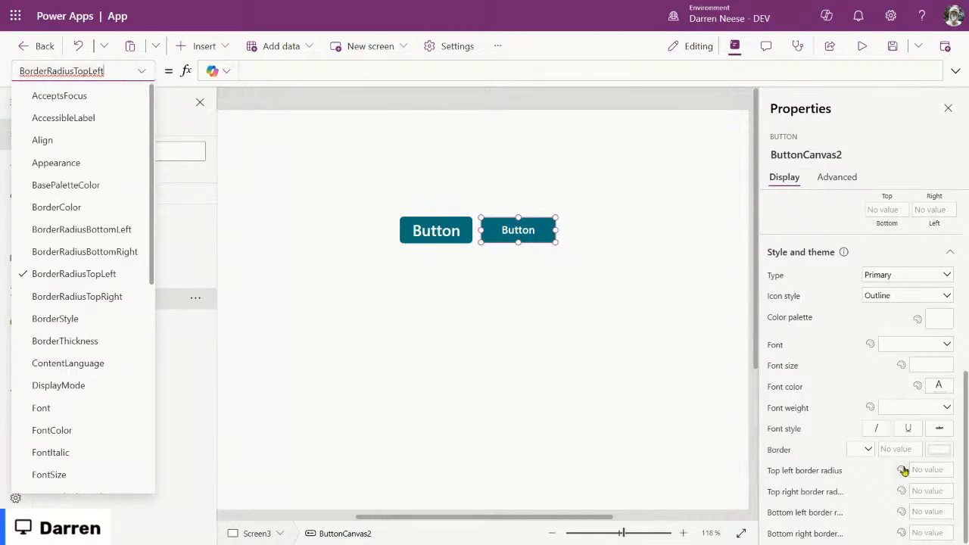
click(276, 71)
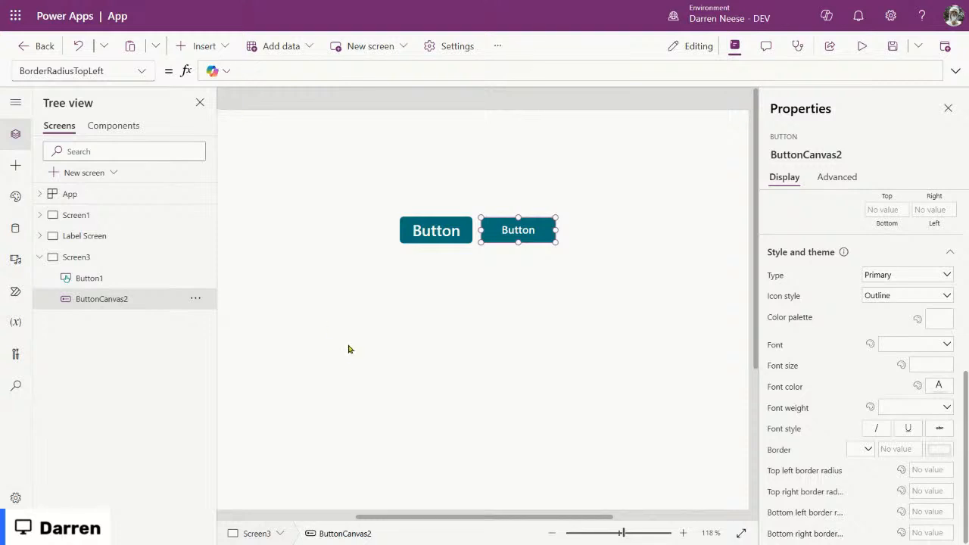
click(420, 231)
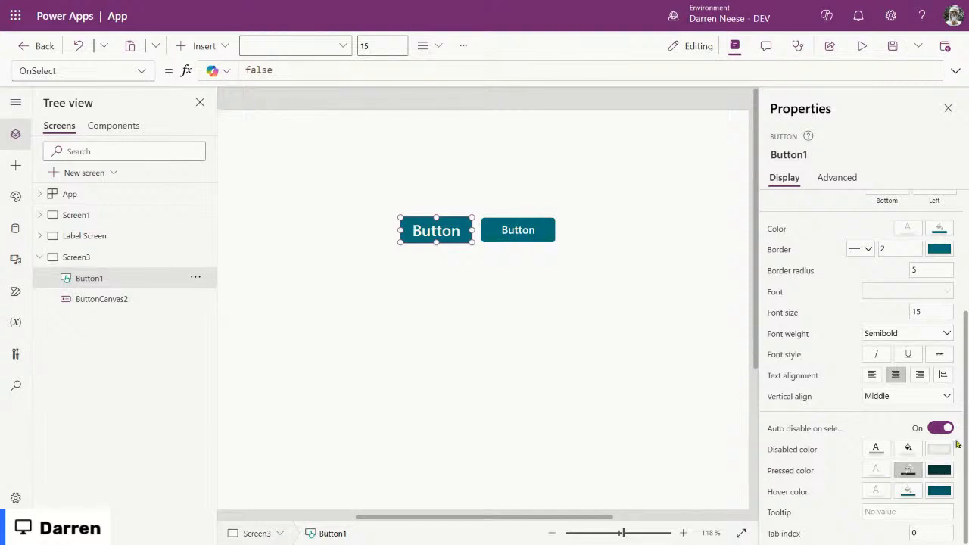
Step: Set Button1's border radius to 3
click(930, 271)
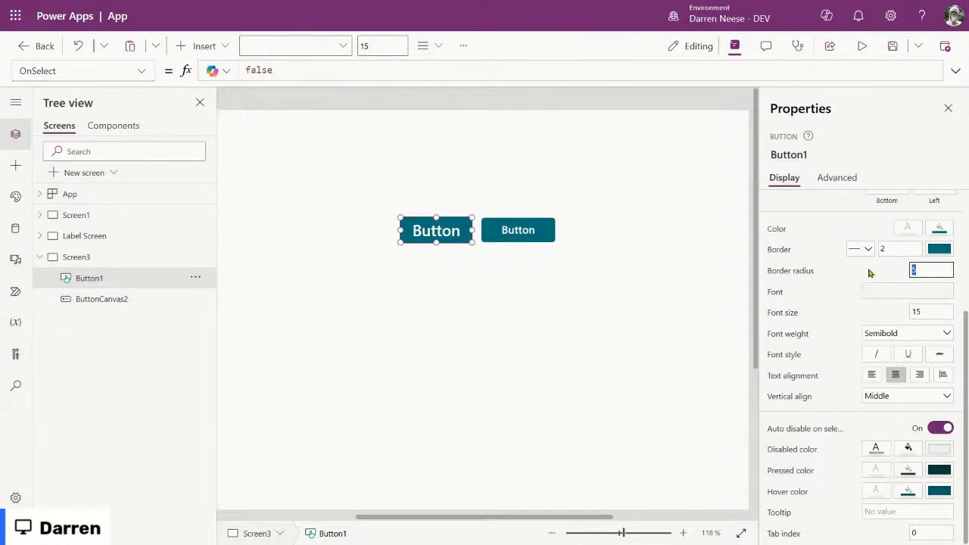
text(2)
click(503, 305)
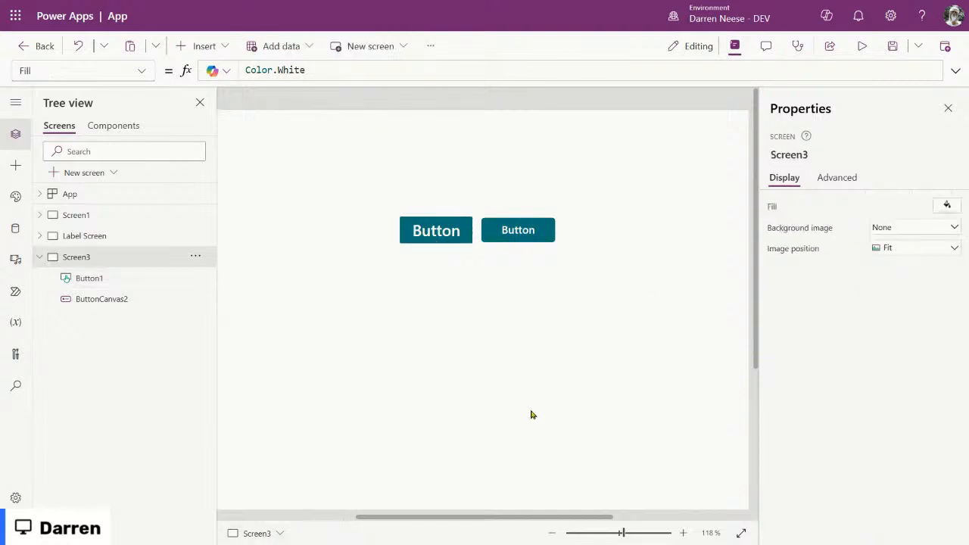
click(451, 230)
click(930, 451)
click(603, 270)
Step: Zoom in to about 351% and narrow Button1 to width 87 beside ButtonCanvas2
drag(634, 533, 655, 533)
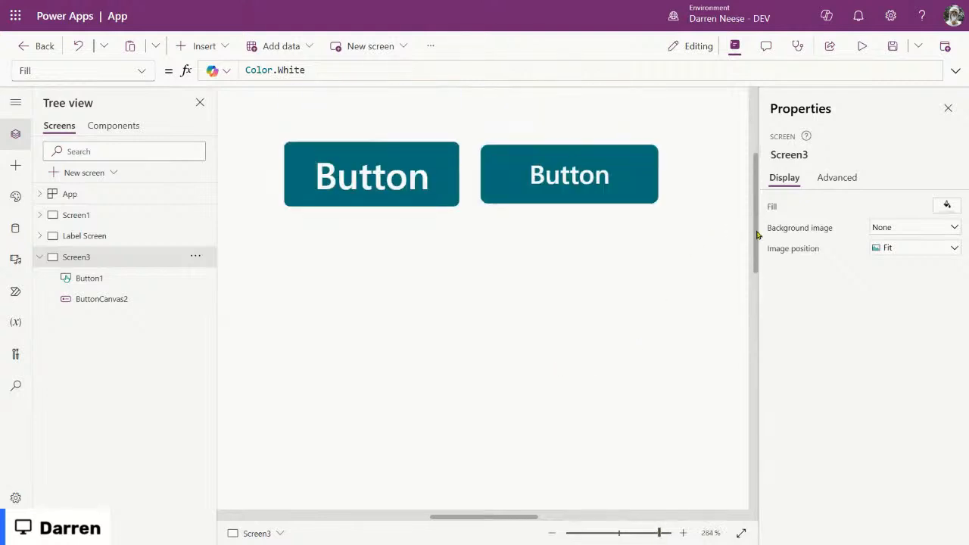
drag(756, 234, 756, 217)
drag(659, 532, 666, 534)
drag(375, 167, 400, 165)
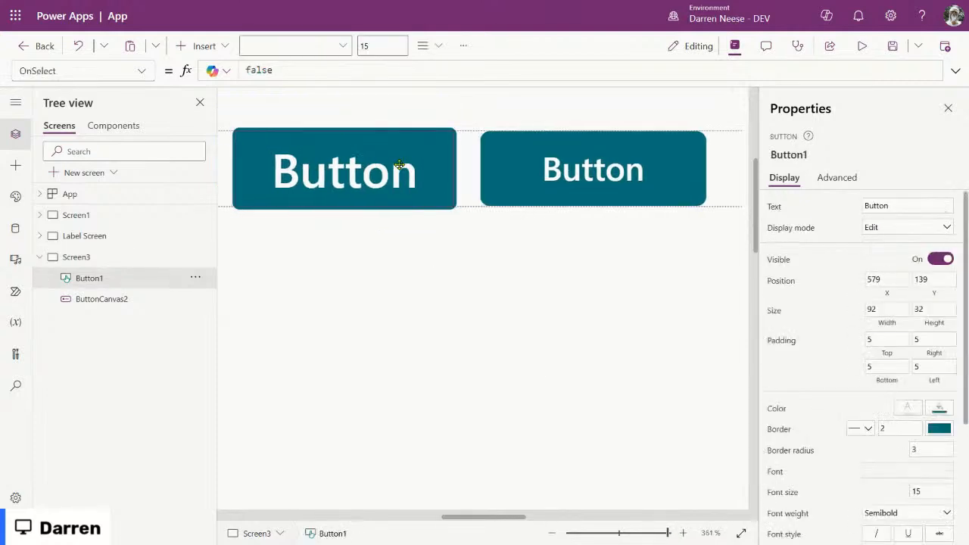
drag(399, 165, 400, 165)
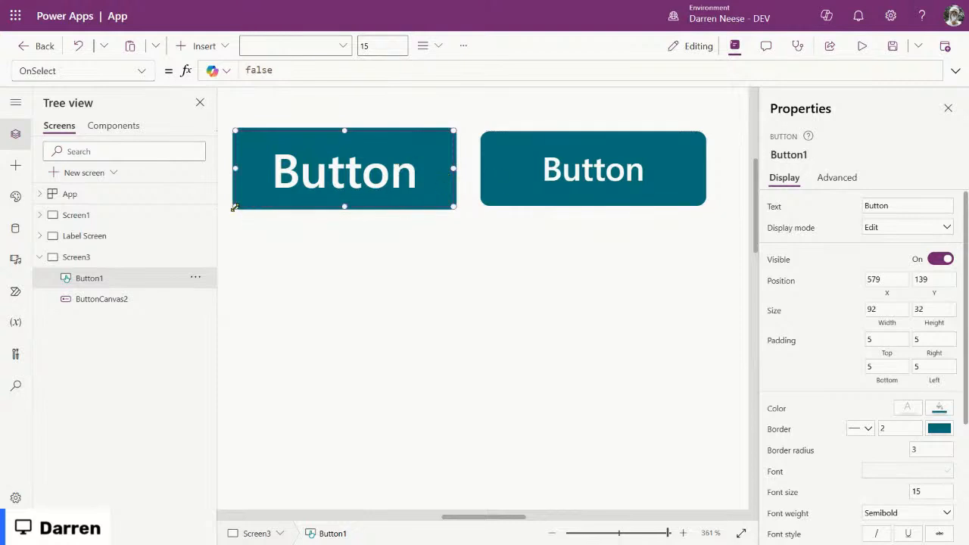
drag(234, 206, 245, 206)
drag(416, 159, 430, 167)
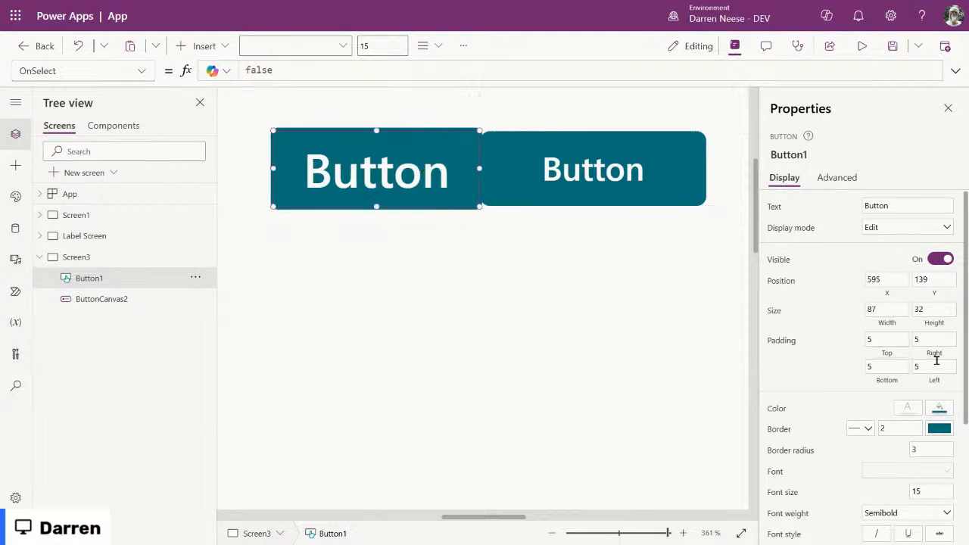
Step: Check ButtonCanvas2's size, then move Button1 back left to X 583
click(604, 172)
scroll(893, 374, down, 5)
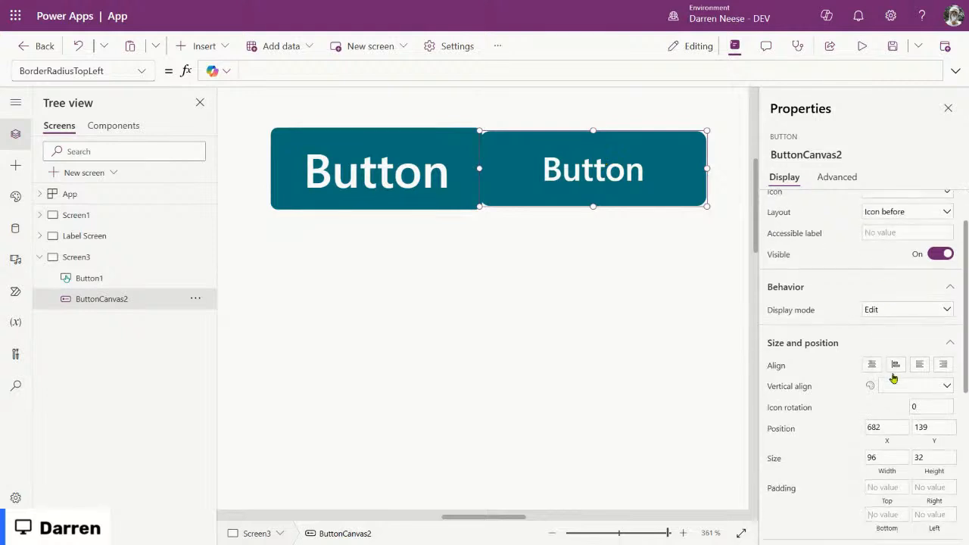
scroll(928, 403, up, 3)
click(932, 452)
click(473, 248)
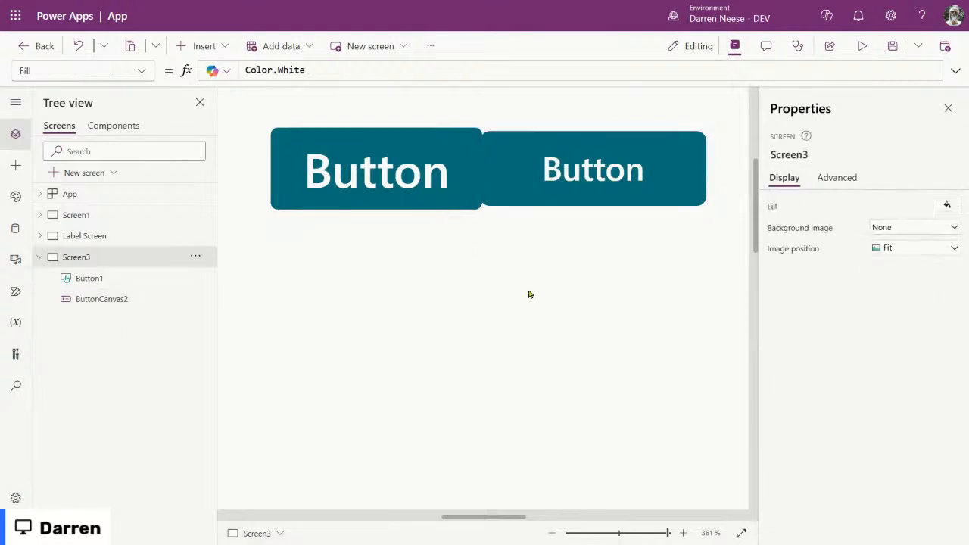
click(439, 173)
drag(435, 165, 417, 166)
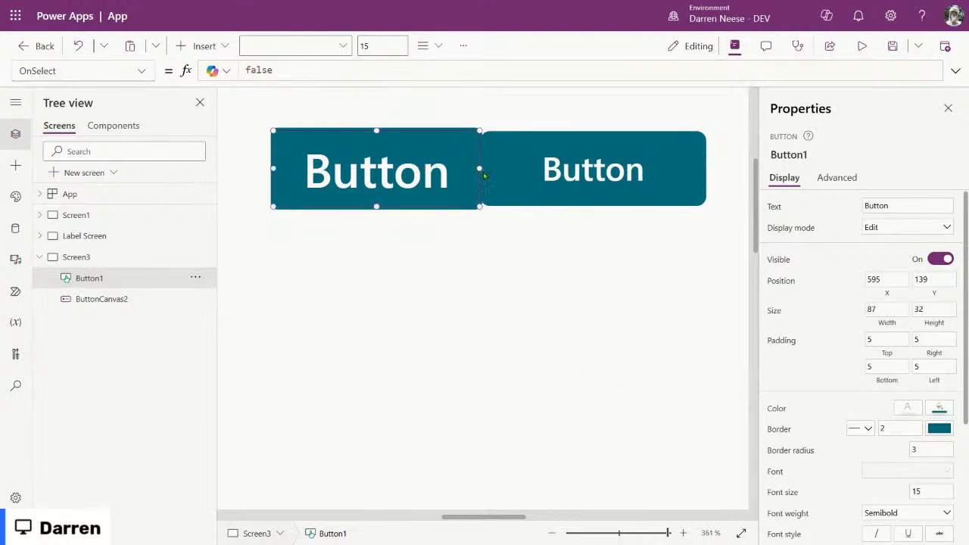
click(501, 281)
Step: Check Button1's border width and select ButtonCanvas2 to style its border
click(422, 172)
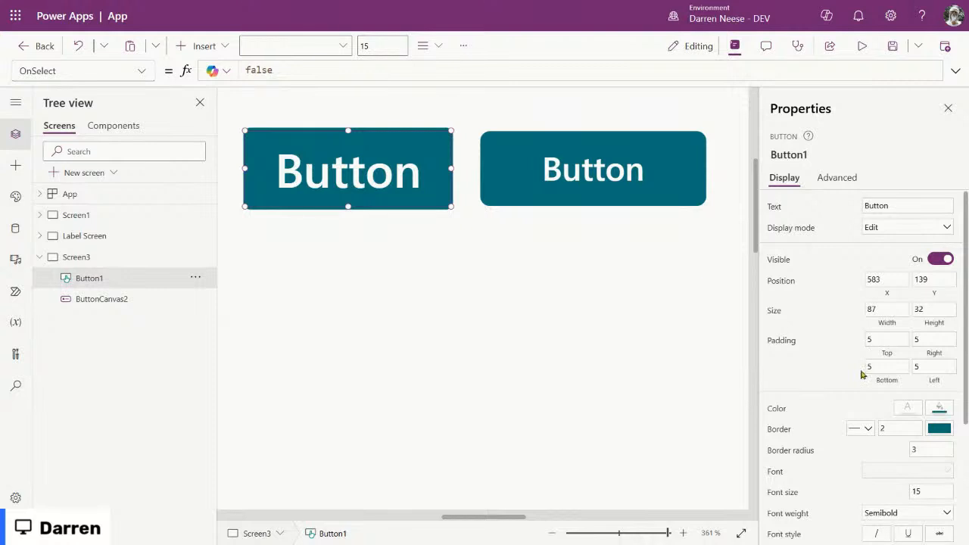
click(902, 431)
click(597, 165)
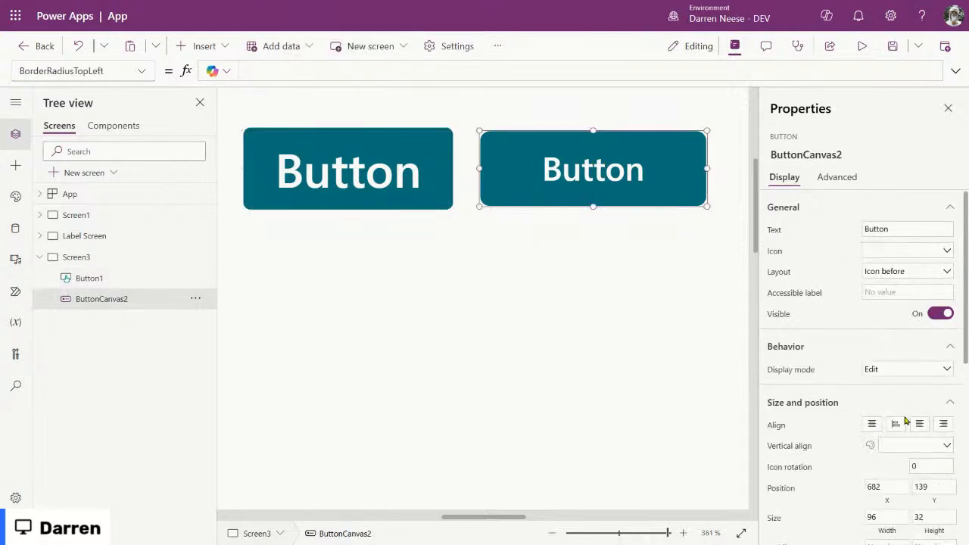
scroll(906, 421, down, 3)
Step: Give ButtonCanvas2 a solid border of width 2
scroll(932, 361, down, 3)
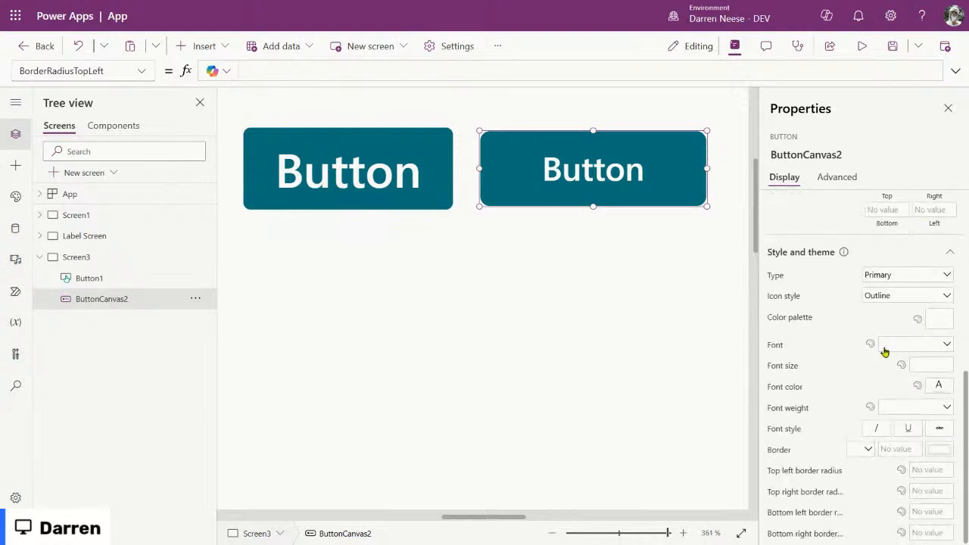
click(901, 449)
text(2)
click(863, 450)
click(852, 511)
Step: Bring up ButtonCanvas2's BorderColor property in the formula bar
click(939, 449)
click(939, 452)
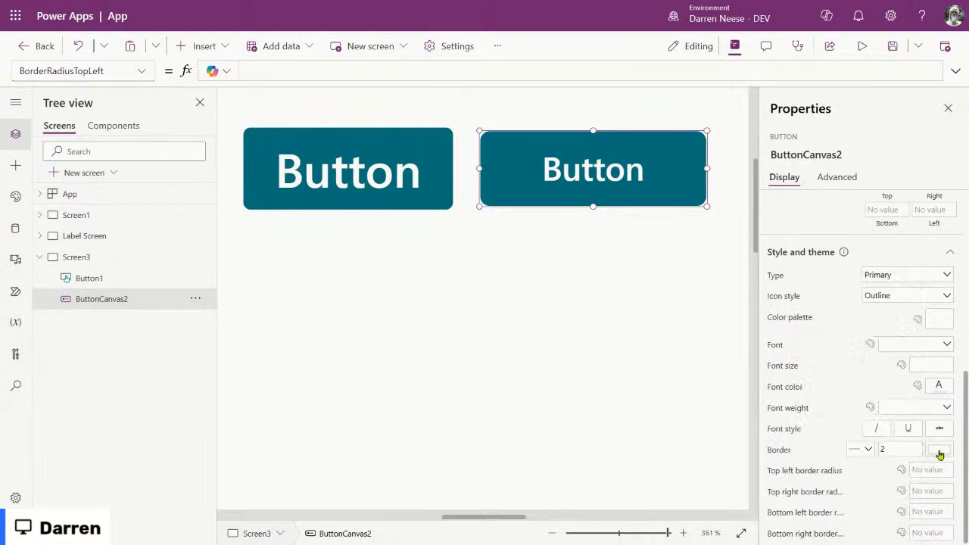
click(773, 449)
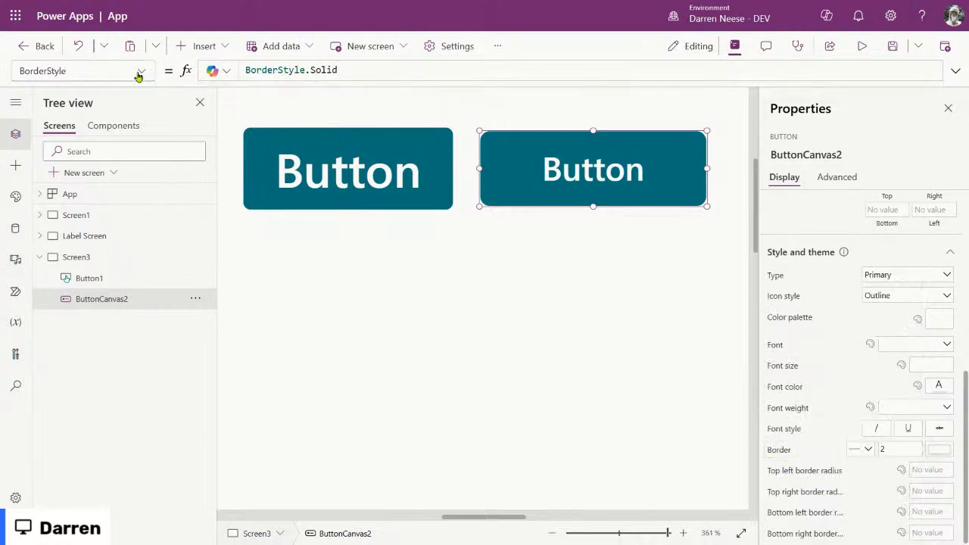
click(139, 73)
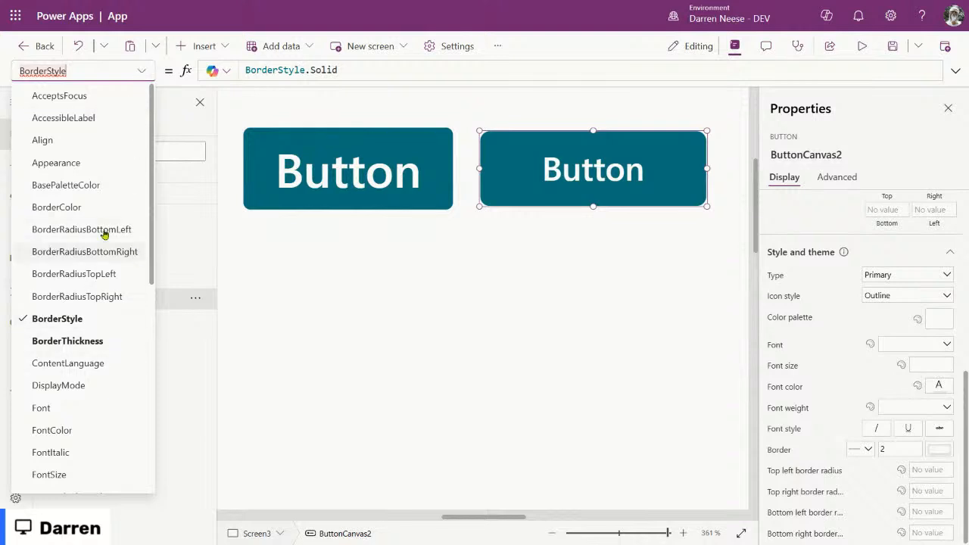
click(70, 207)
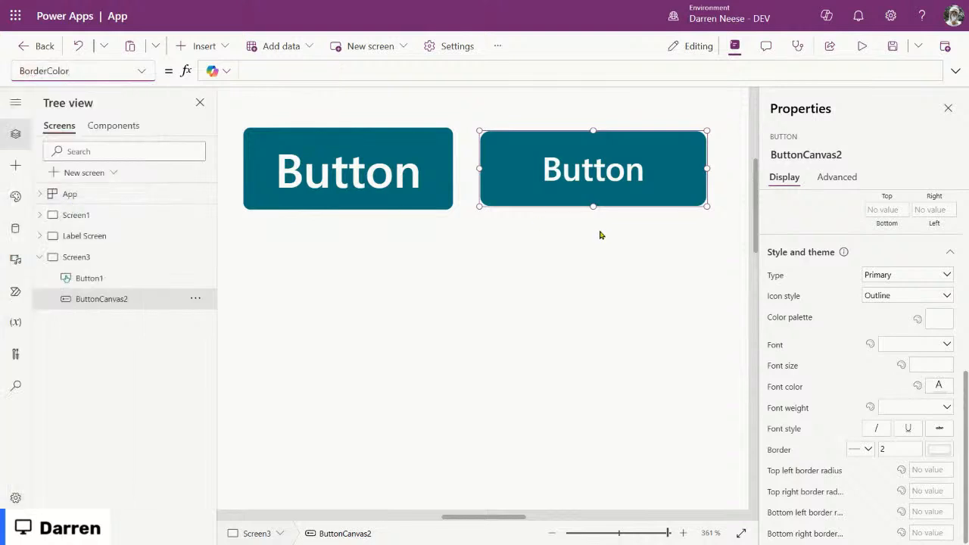
Step: Start a BorderColor formula referencing Self.Fill
click(284, 72)
text(lf)
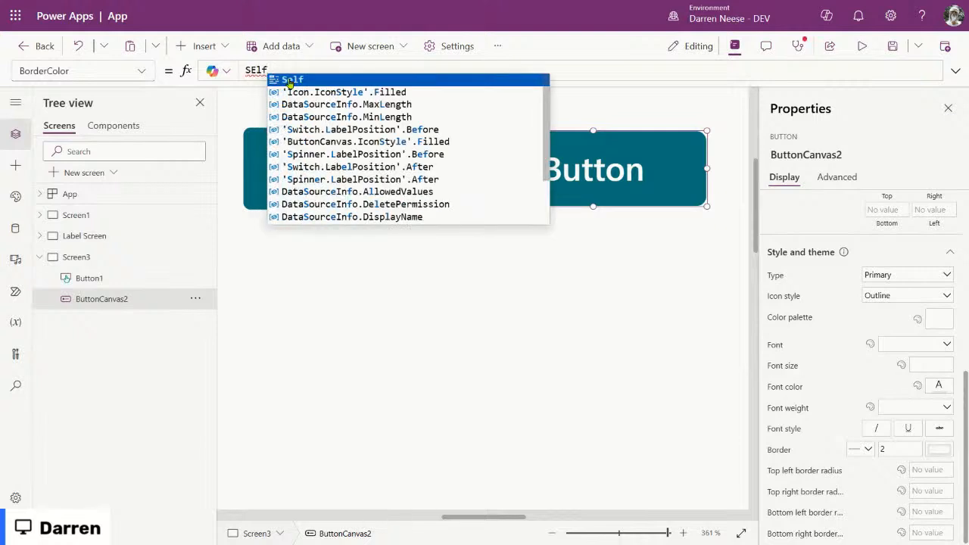
click(292, 79)
text(.)
text(fill)
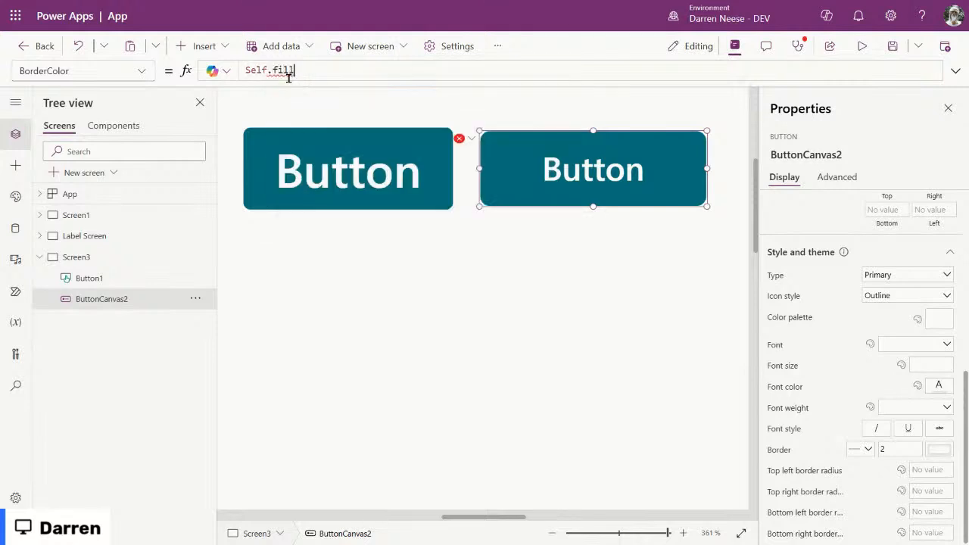
key(ctrl+shift+Left)
text(Fill)
key(ctrl+shift+Left)
text(.)
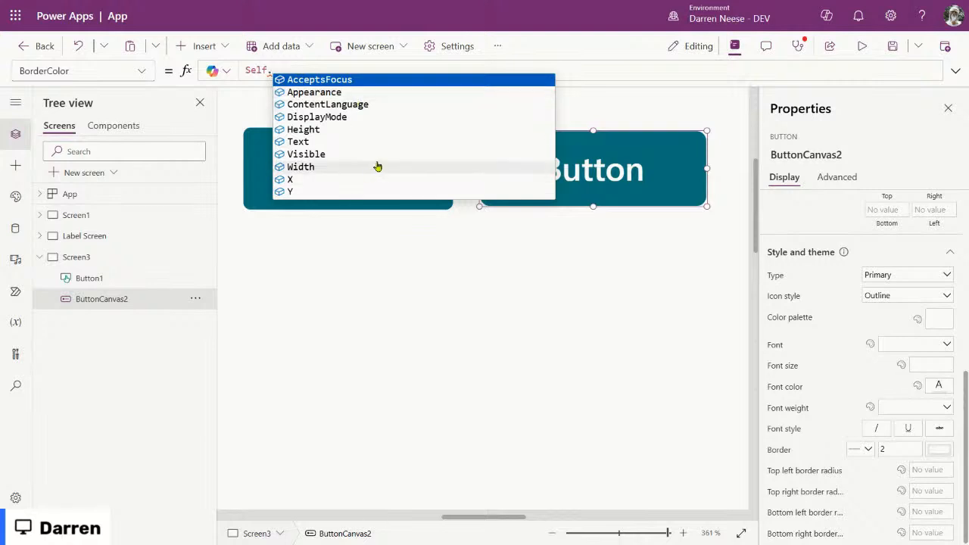
Step: Switch the reference to Self.Appearance, then delete the whole BorderColor formula
click(398, 99)
text(.)
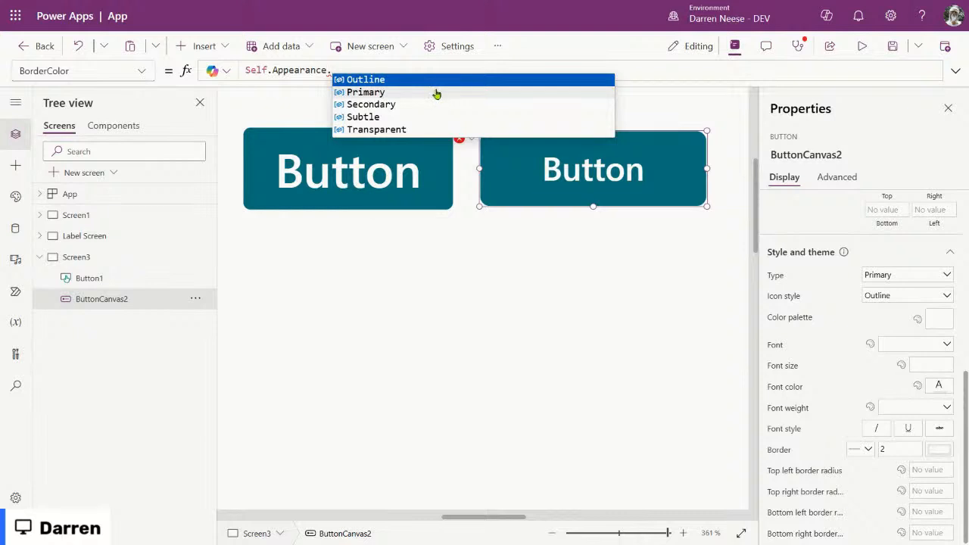
click(289, 67)
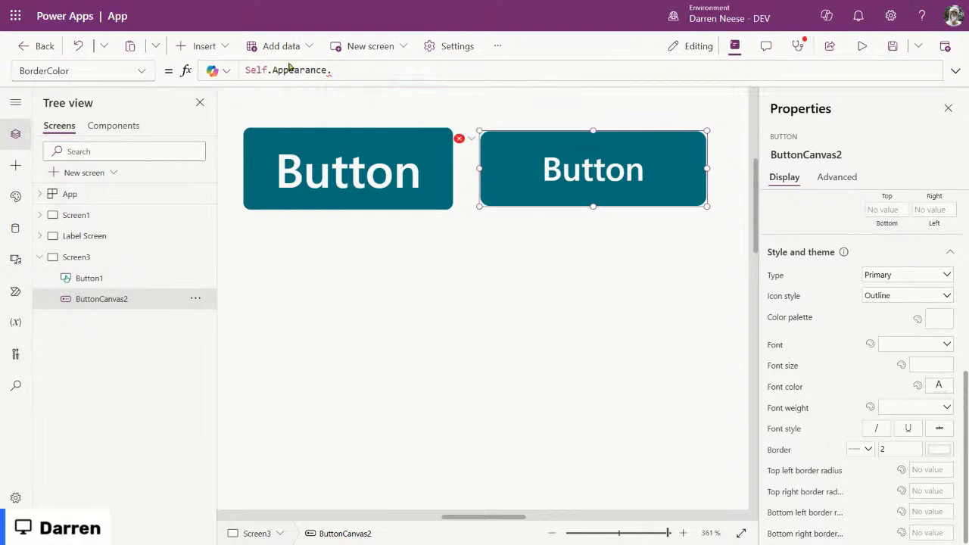
drag(339, 68, 239, 66)
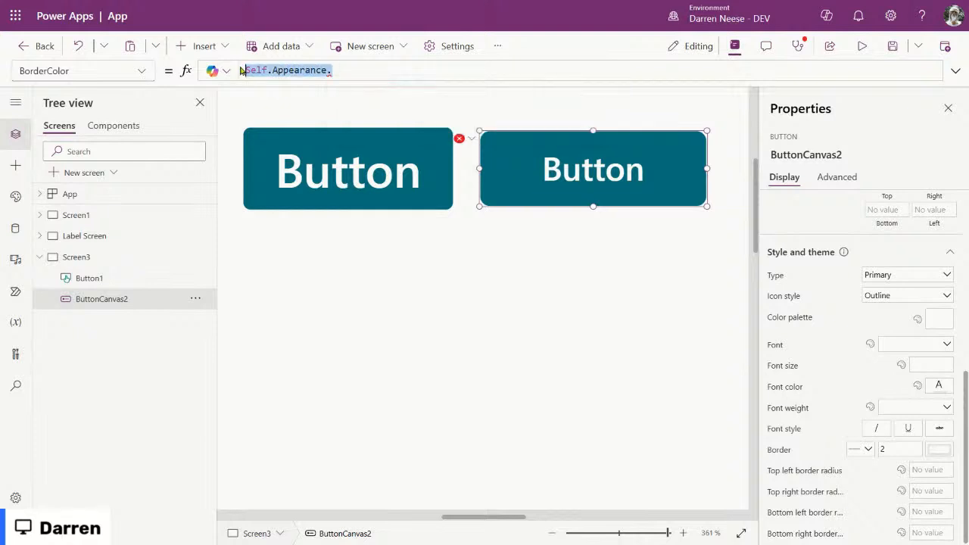
key(BackSpace)
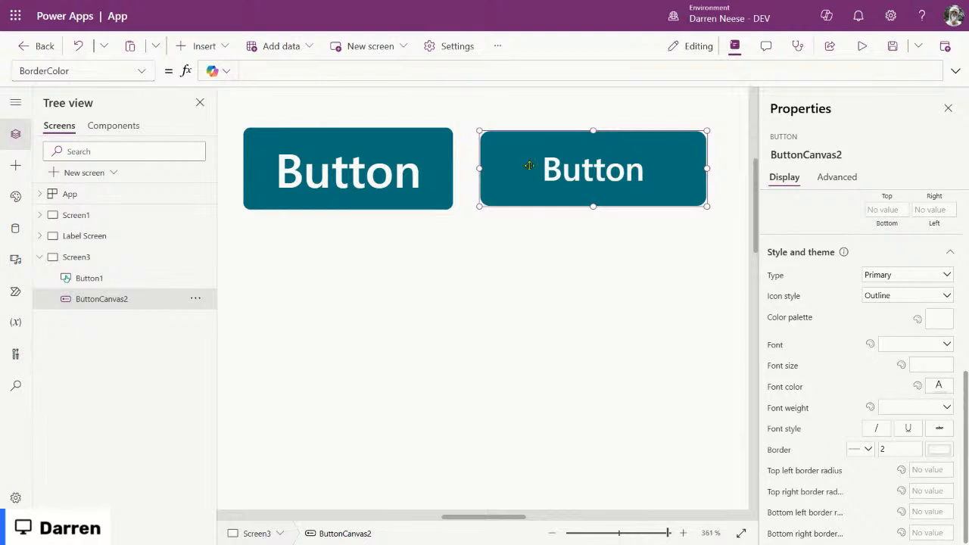
Step: Change the second button's type to Secondary and preview it
click(939, 298)
click(939, 300)
click(939, 299)
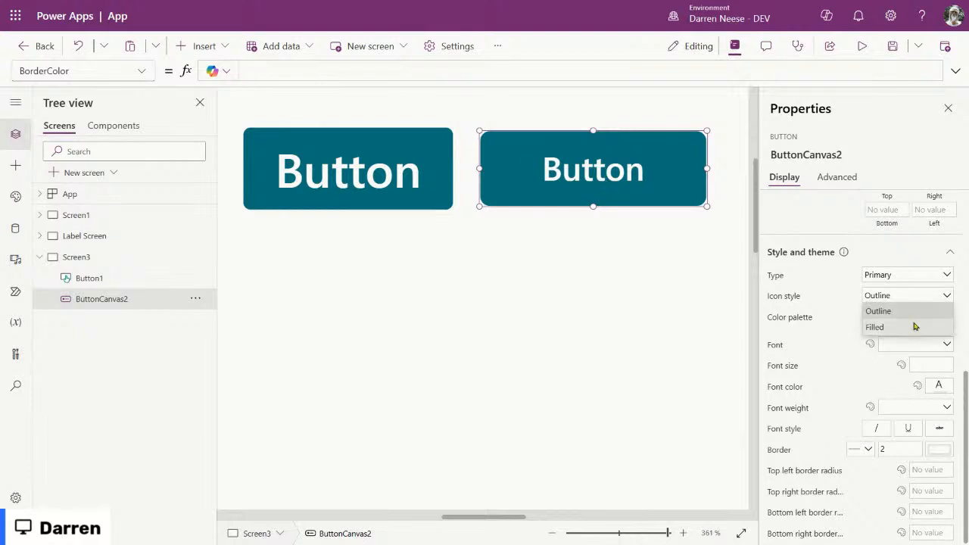
click(945, 276)
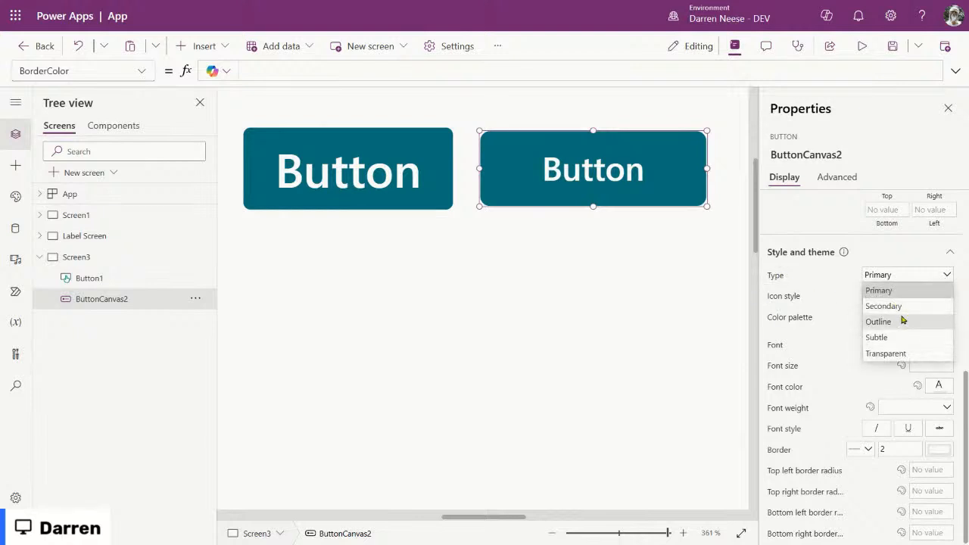
click(775, 276)
click(918, 274)
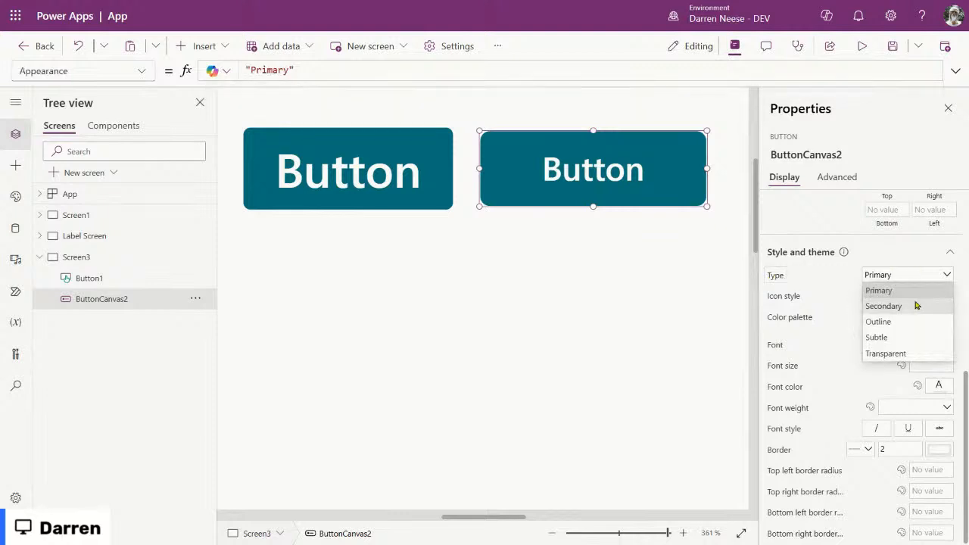
click(915, 306)
click(665, 285)
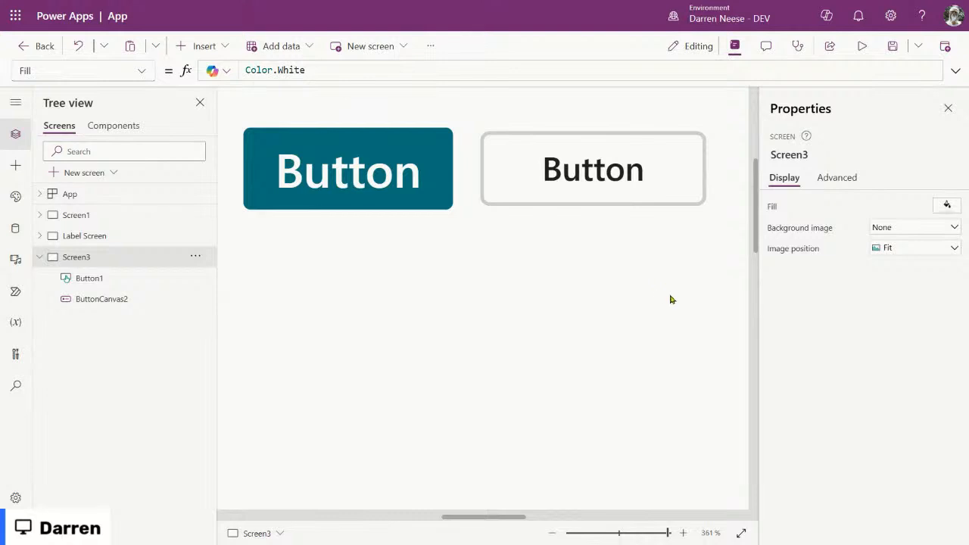
Step: Move the second button beside the first and switch it to Outline type
click(640, 177)
mouse_move(639, 171)
mouse_down()
mouse_move(611, 171)
mouse_move(635, 170)
mouse_move(625, 171)
mouse_up()
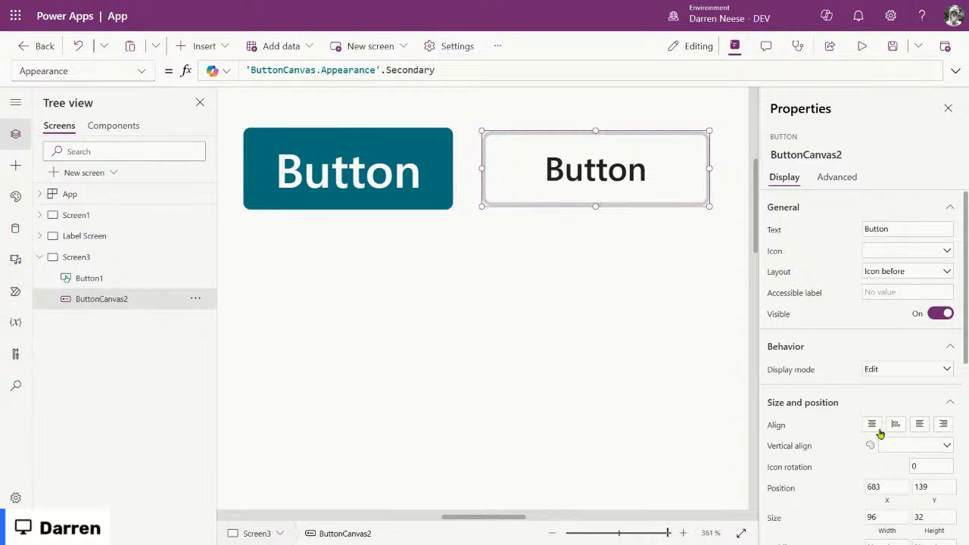
scroll(858, 422, down, 5)
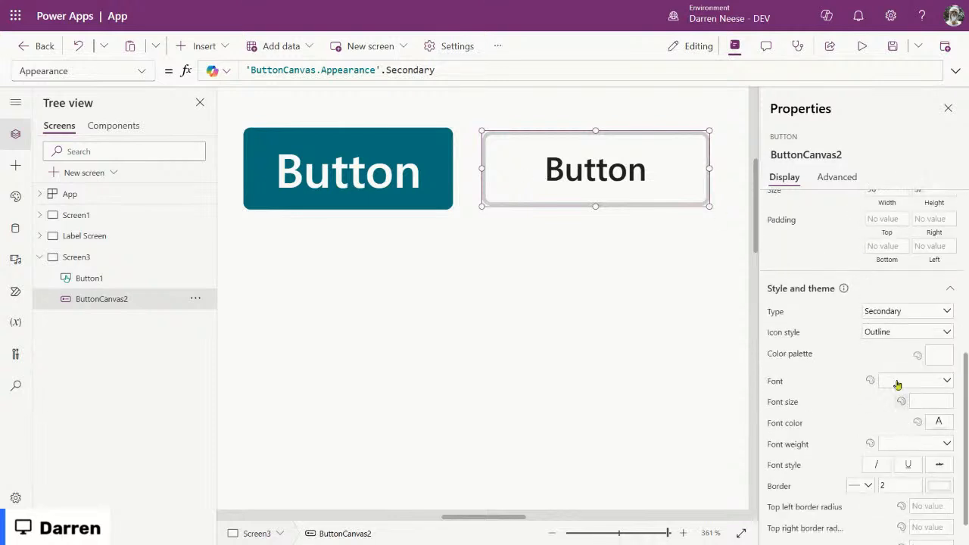
click(947, 311)
click(913, 358)
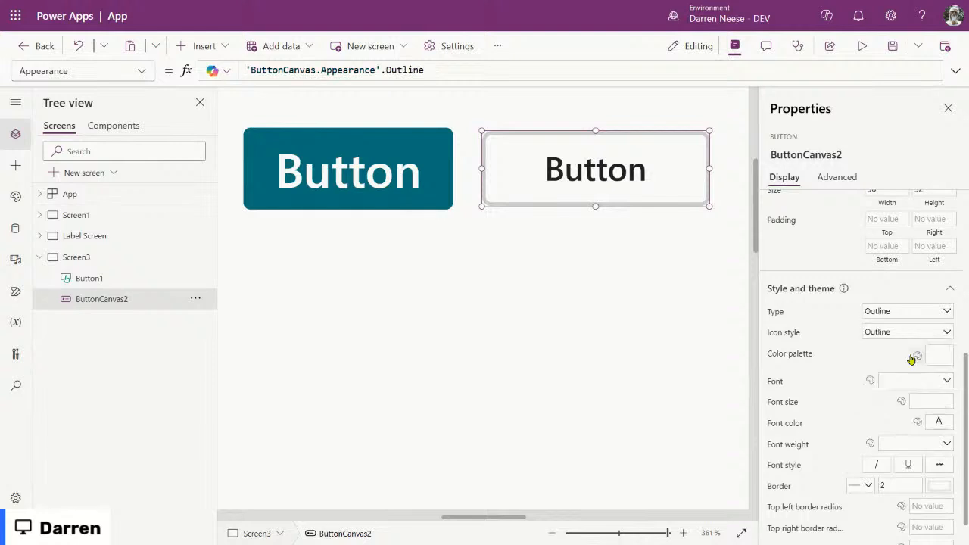
click(576, 295)
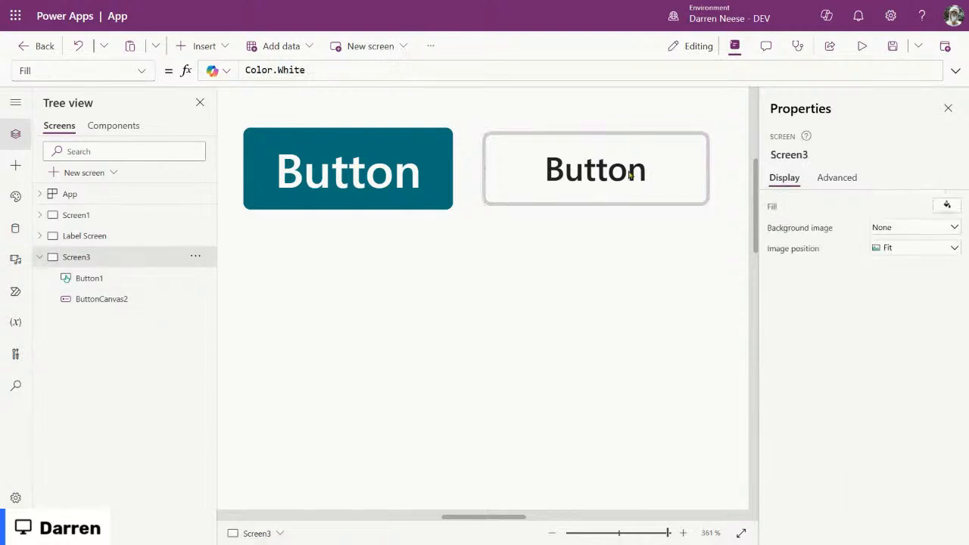
Step: Switch the second button to the Subtle type and preview it
click(631, 174)
scroll(895, 404, down, 3)
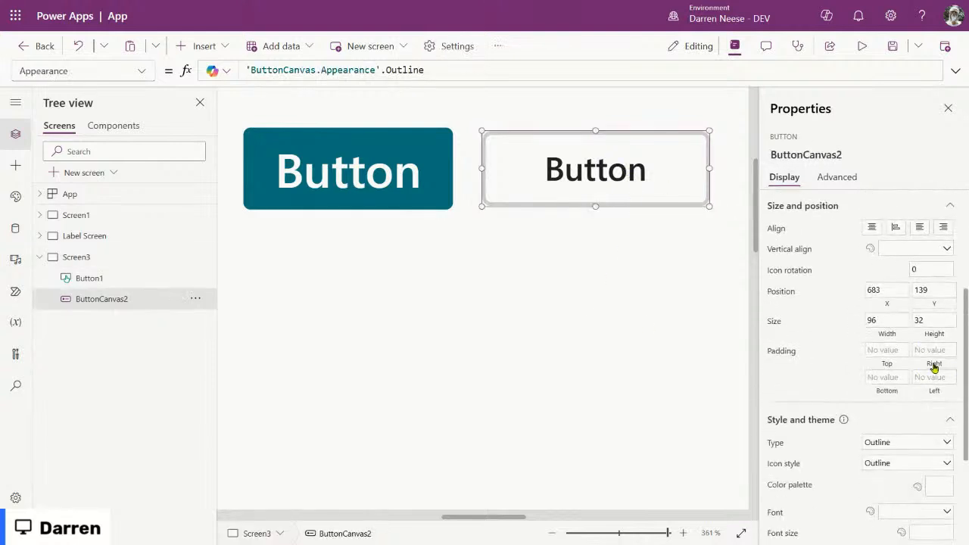
click(941, 456)
click(943, 444)
click(943, 444)
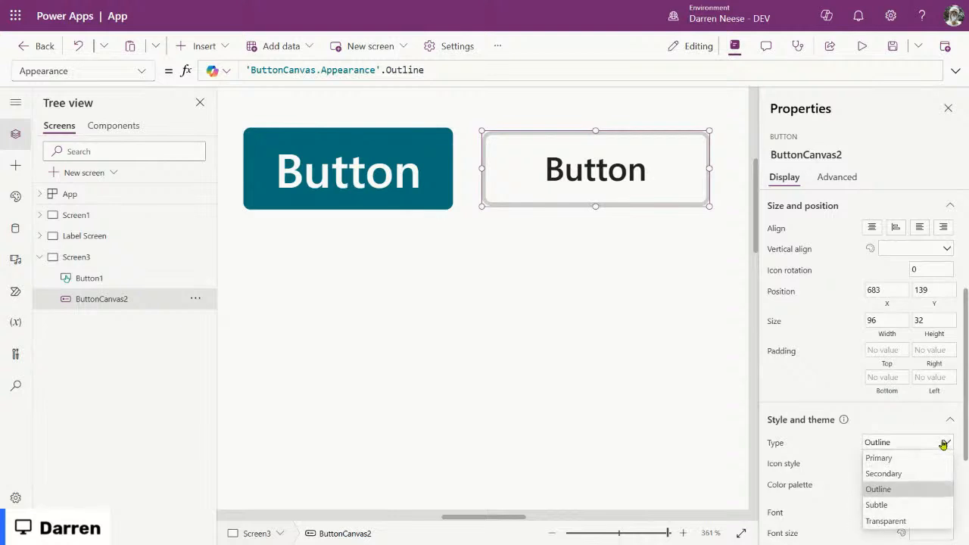
click(917, 504)
click(598, 424)
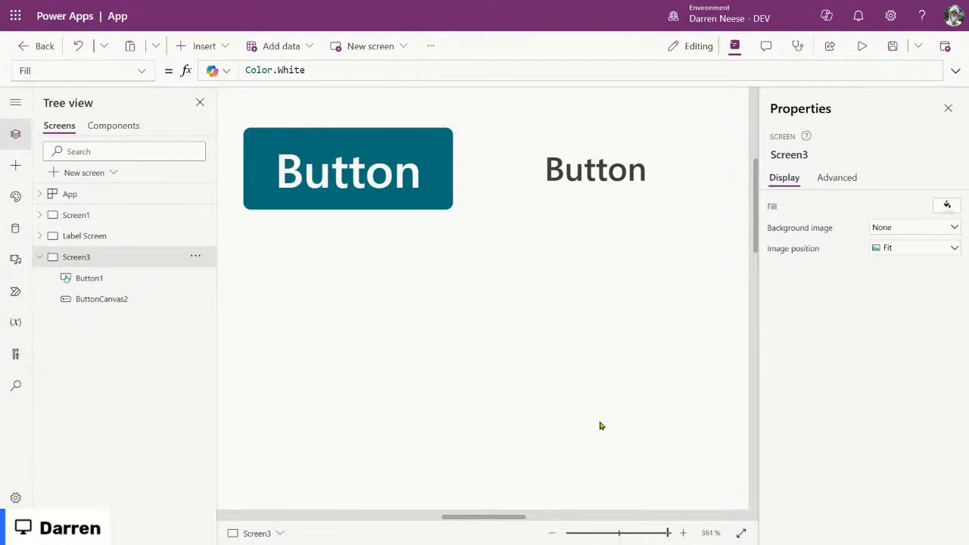
click(616, 186)
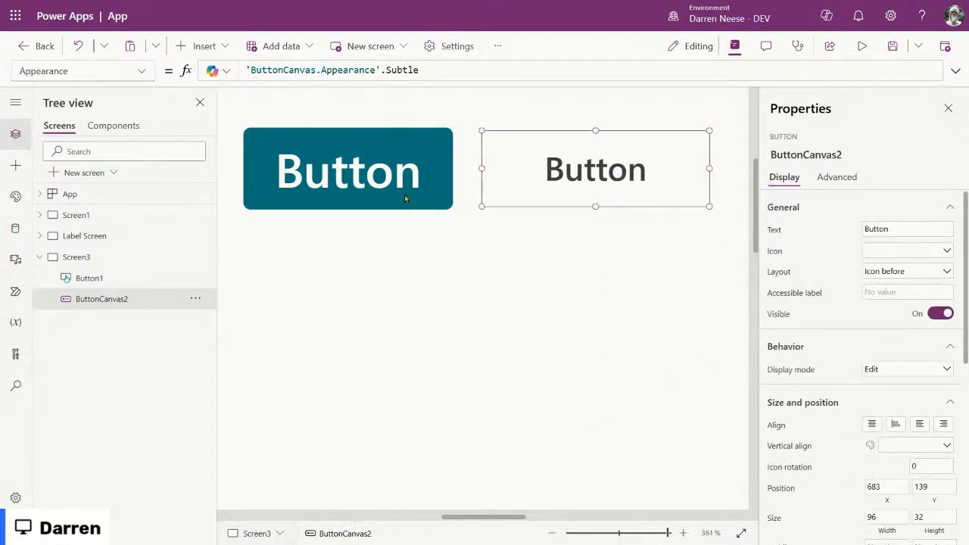
Step: Try the Transparent type, then settle on Primary and view its Color palette formula
scroll(828, 398, down, 4)
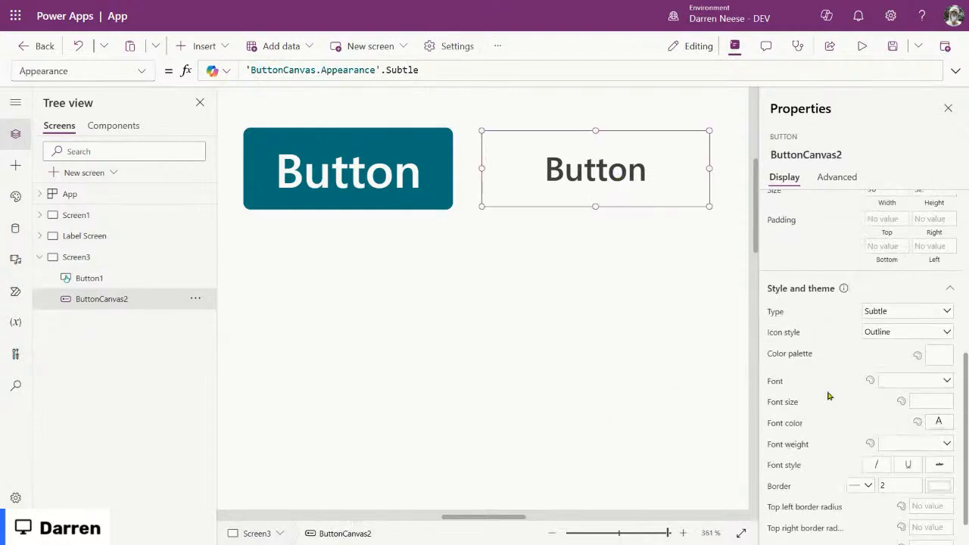
click(923, 316)
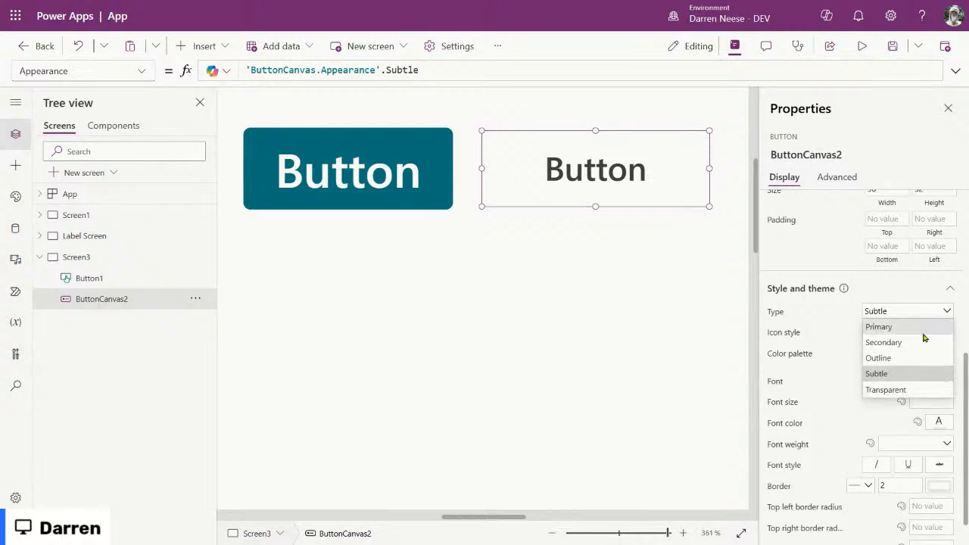
click(912, 390)
click(937, 311)
click(919, 330)
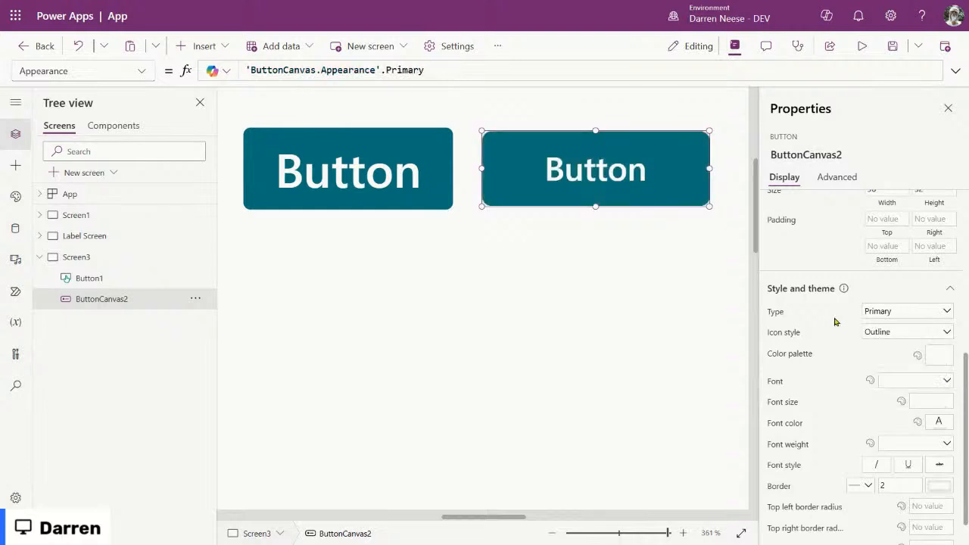
click(775, 355)
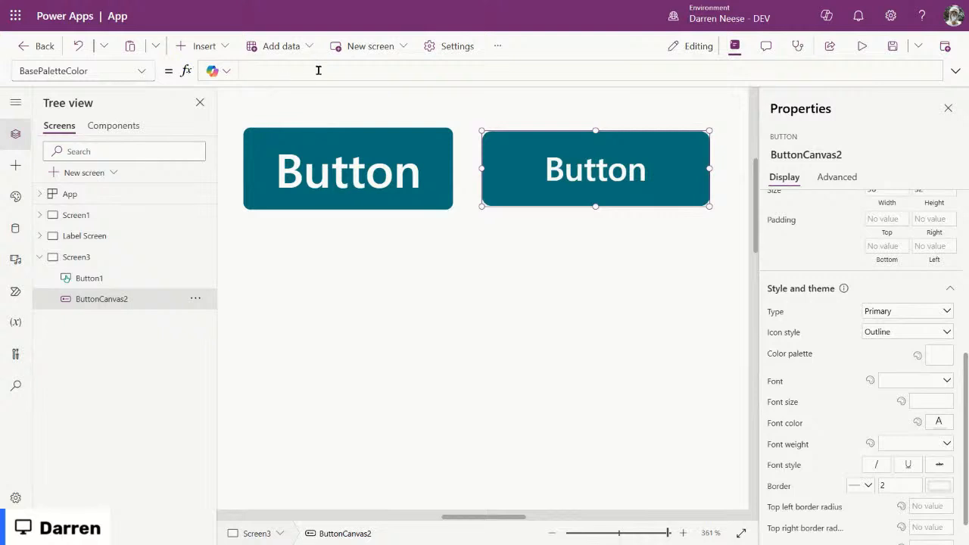
scroll(867, 375, down, 1)
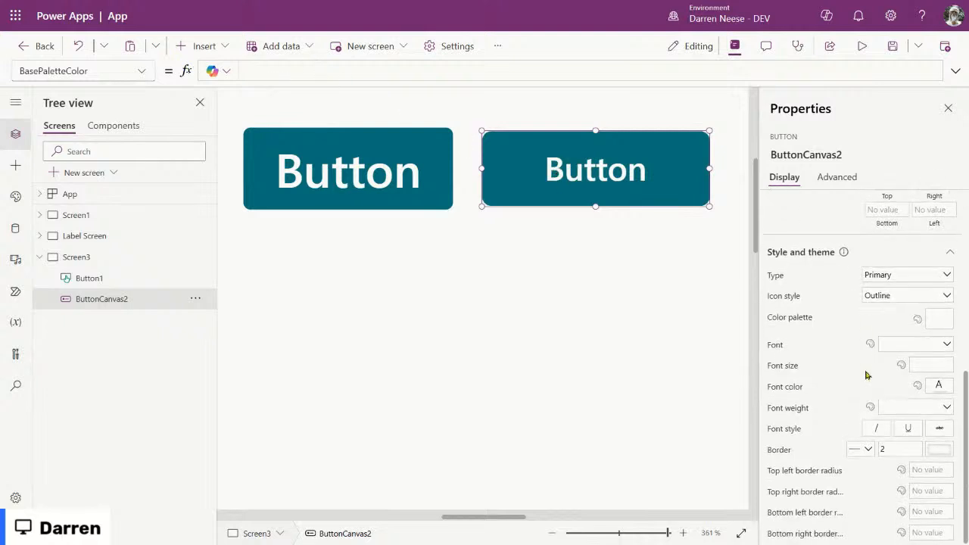
click(778, 451)
click(140, 72)
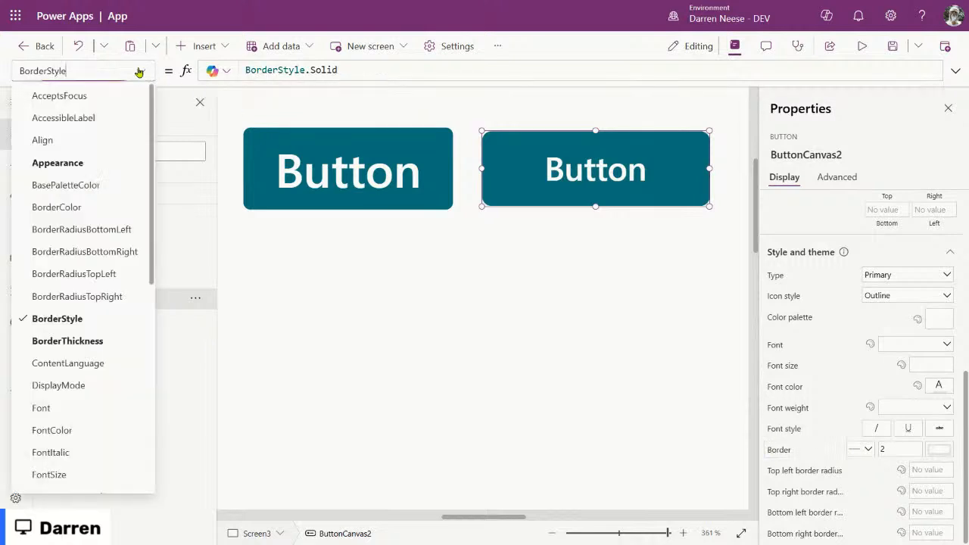
click(83, 207)
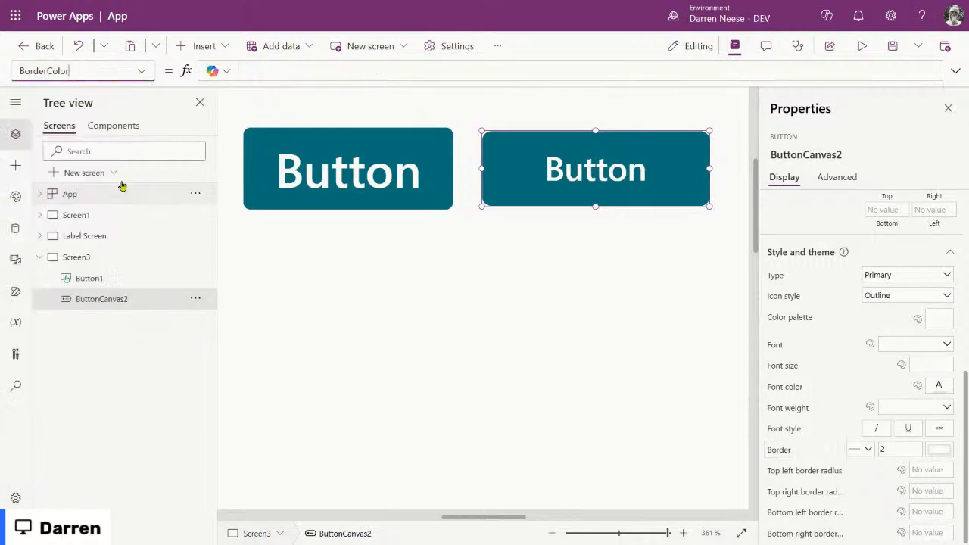
click(314, 68)
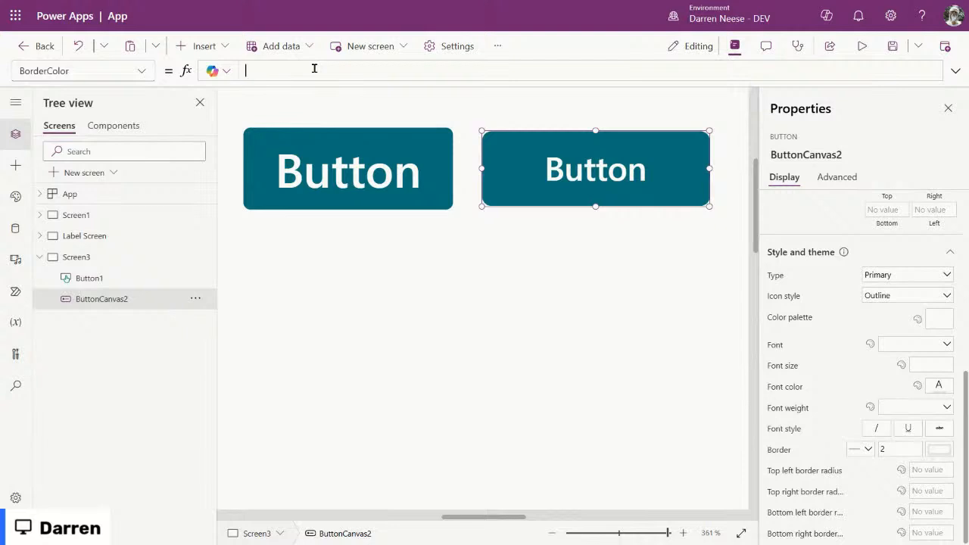
text(App)
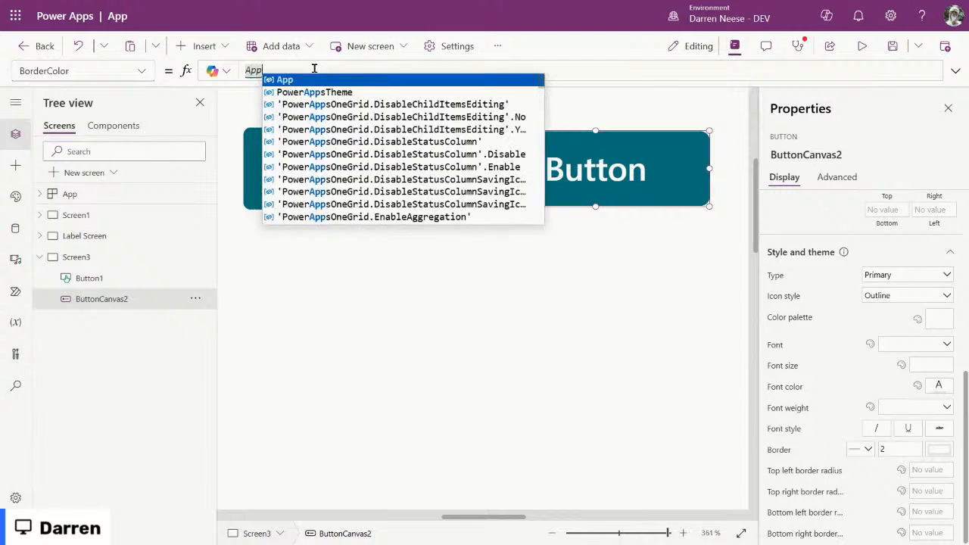
text(.T)
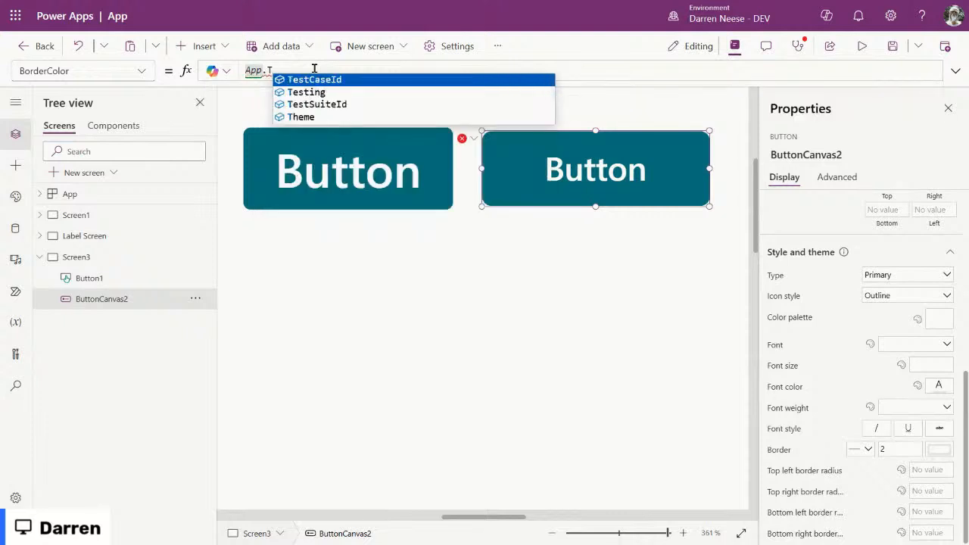
text(heme.)
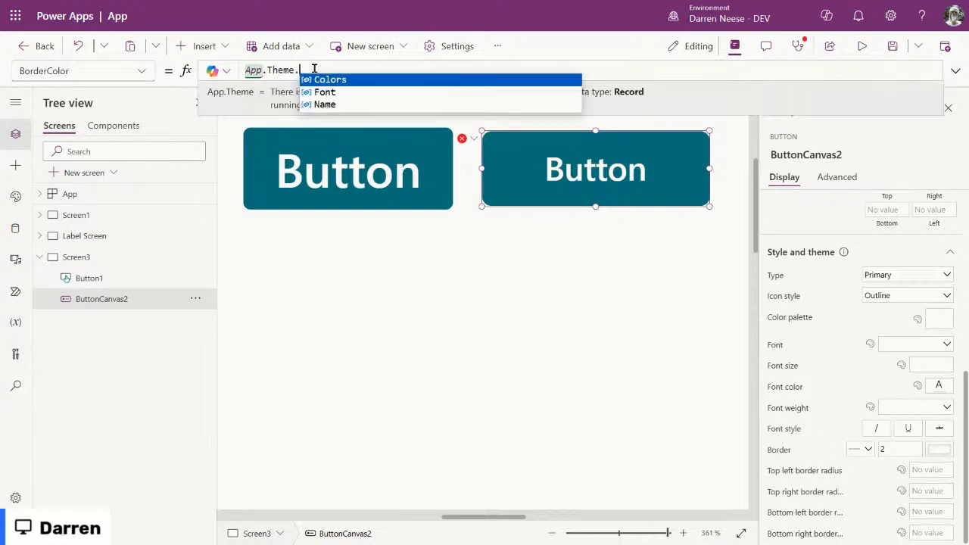
key(Tab)
text(.)
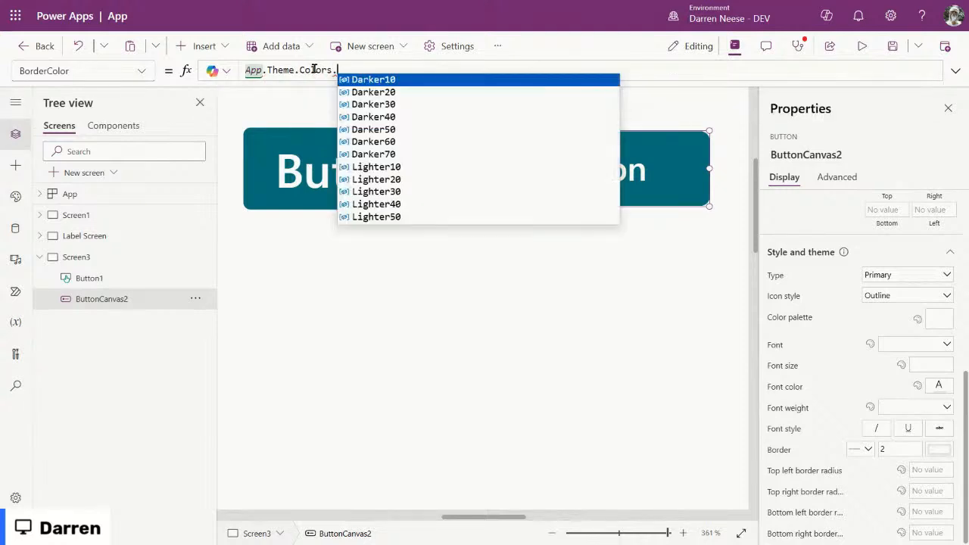
scroll(530, 168, down, 2)
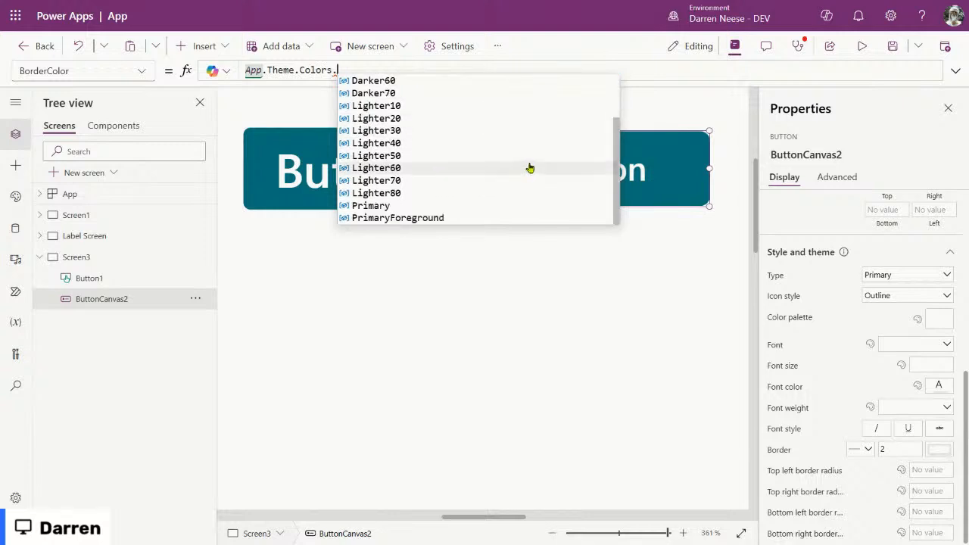
click(423, 210)
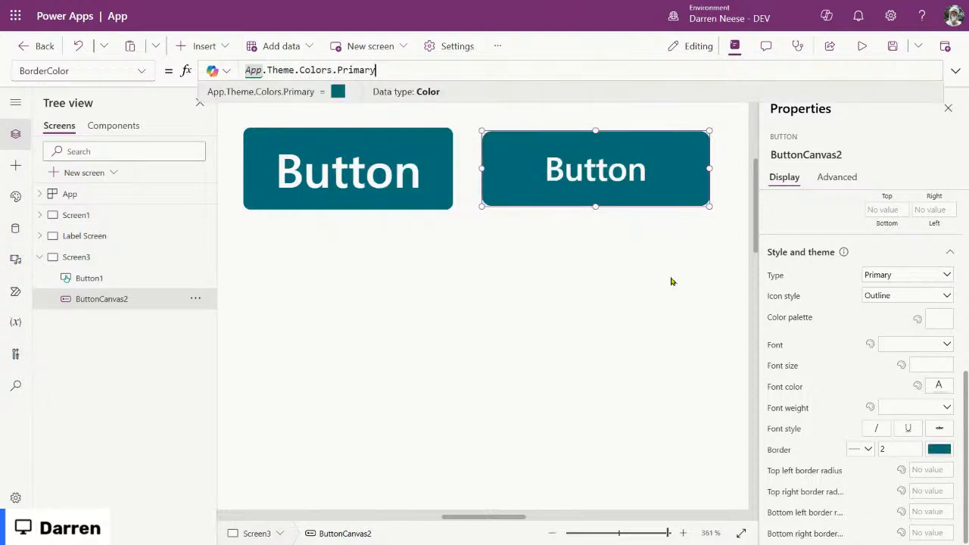
click(638, 276)
click(514, 162)
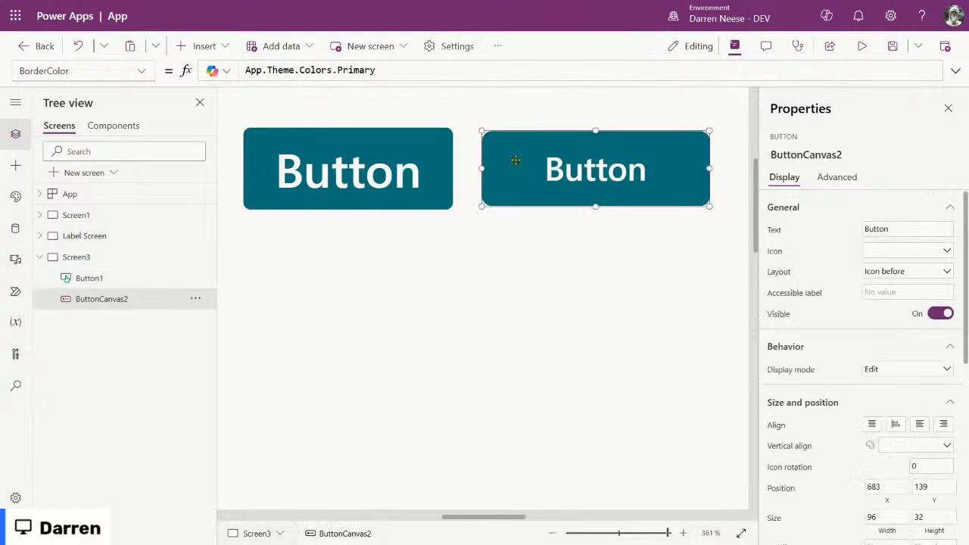
click(404, 157)
click(551, 166)
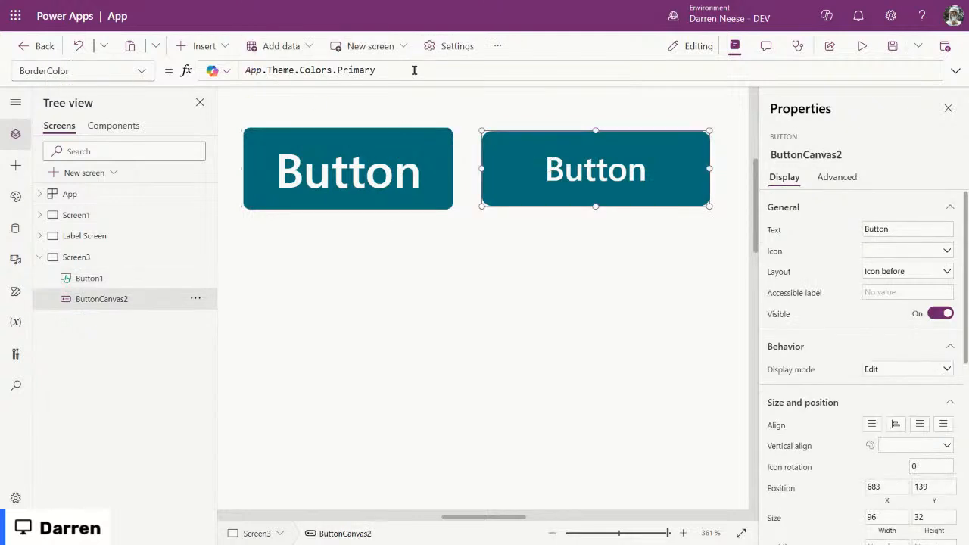
drag(414, 70, 217, 68)
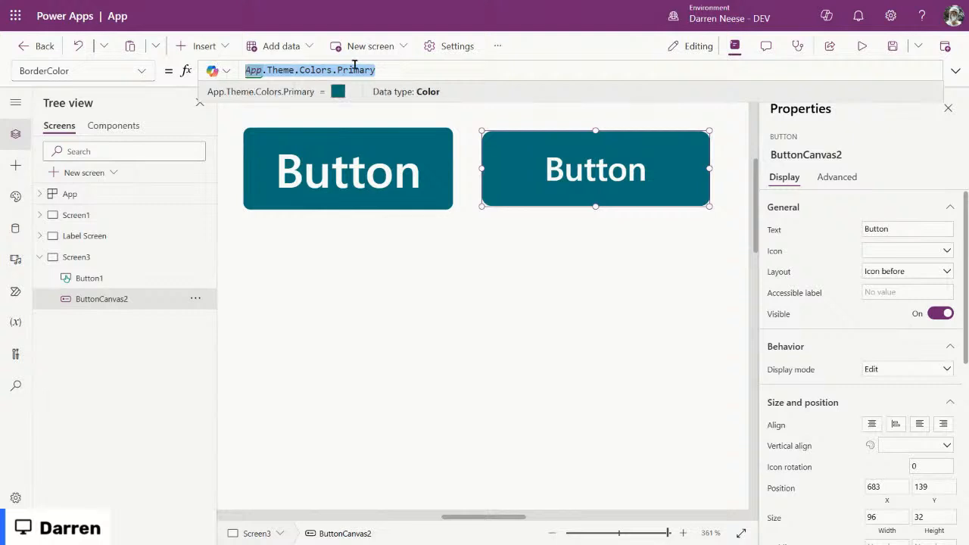
drag(375, 70, 205, 73)
drag(339, 70, 510, 76)
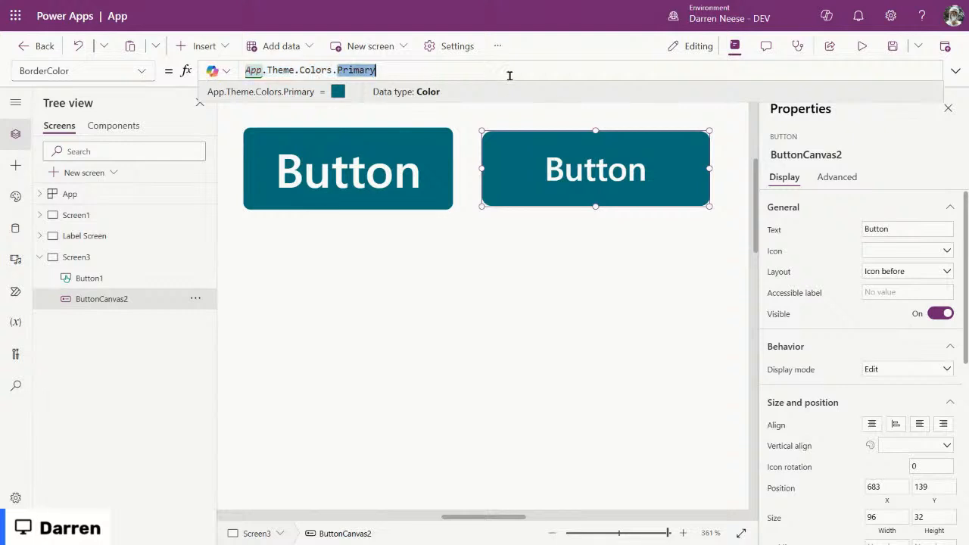
drag(418, 73, 219, 71)
click(416, 70)
drag(416, 70, 245, 71)
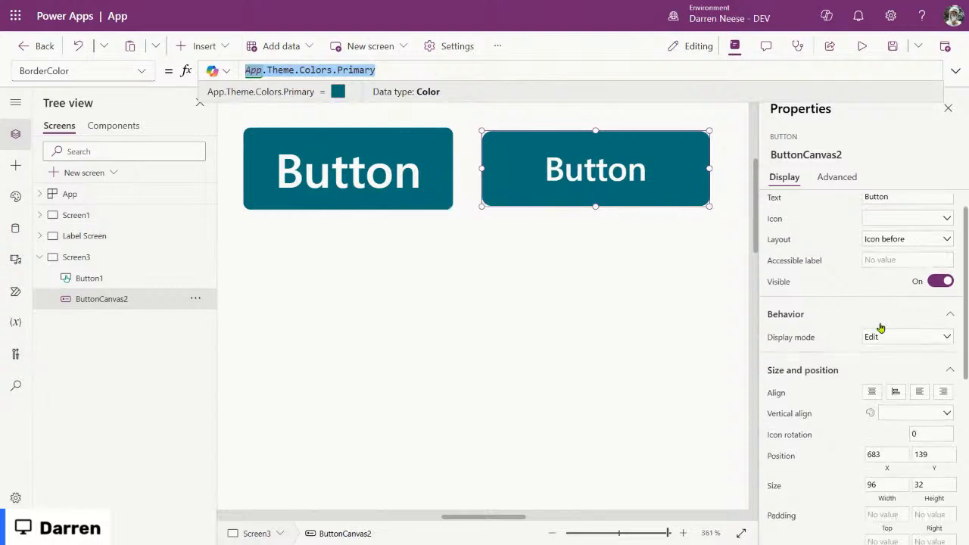
scroll(908, 340, down, 5)
click(398, 175)
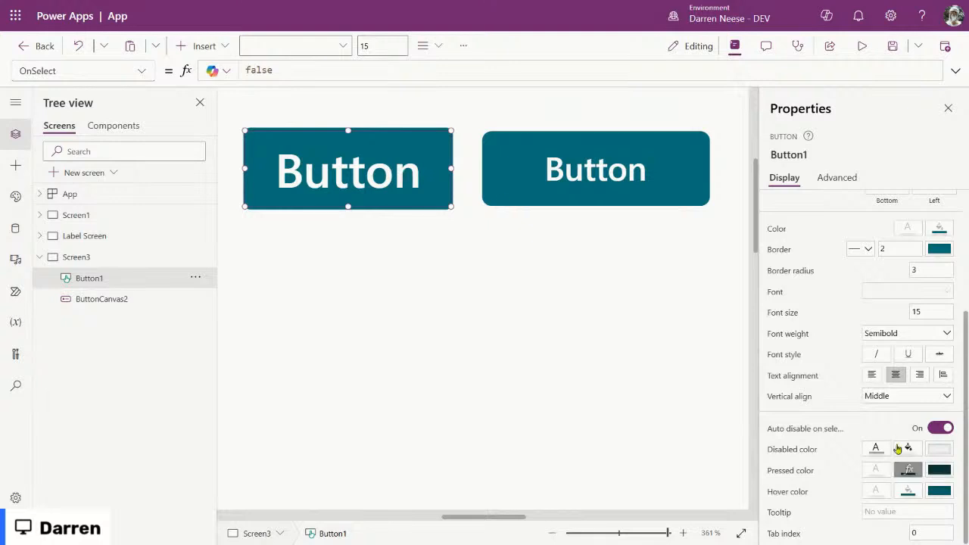
Step: Compare the two buttons' border width and border colour settings
double_click(897, 249)
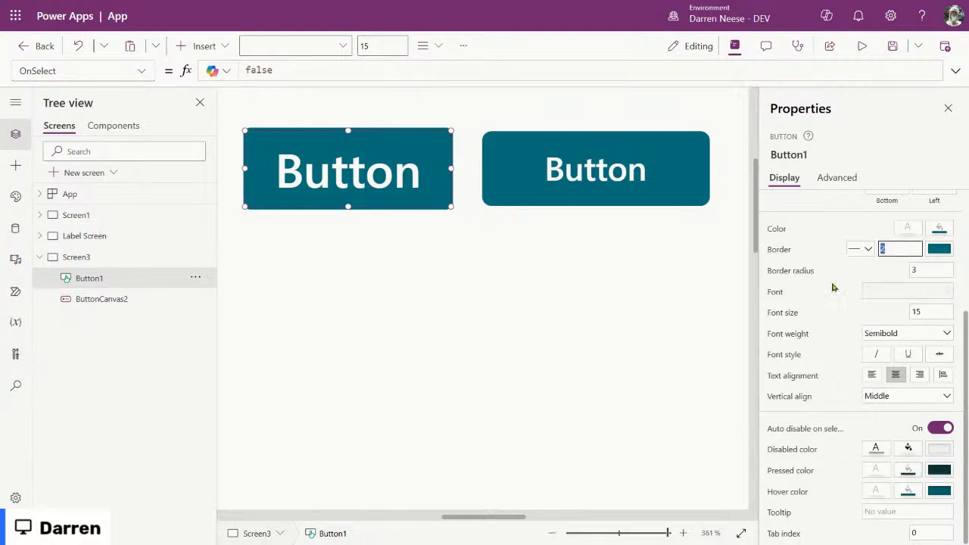
click(626, 165)
scroll(899, 368, down, 1)
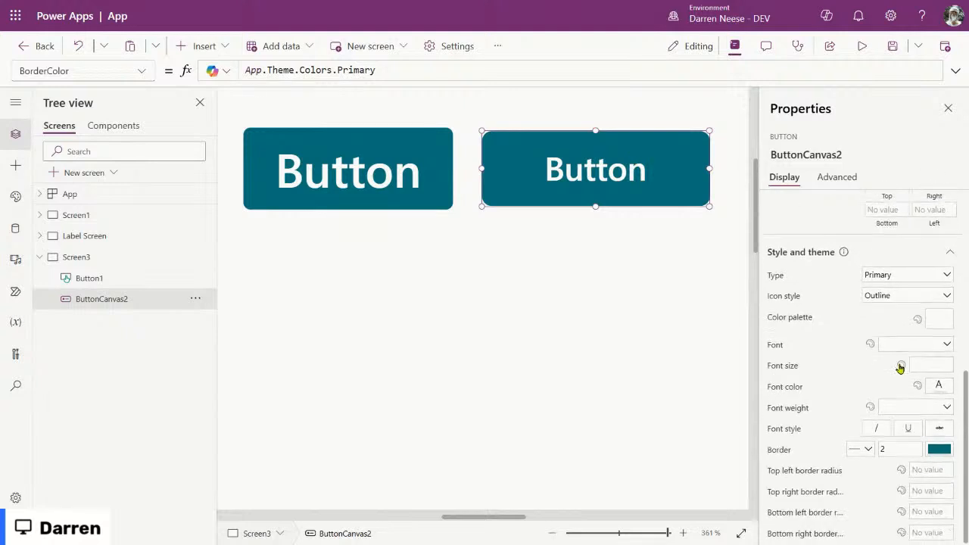
click(939, 449)
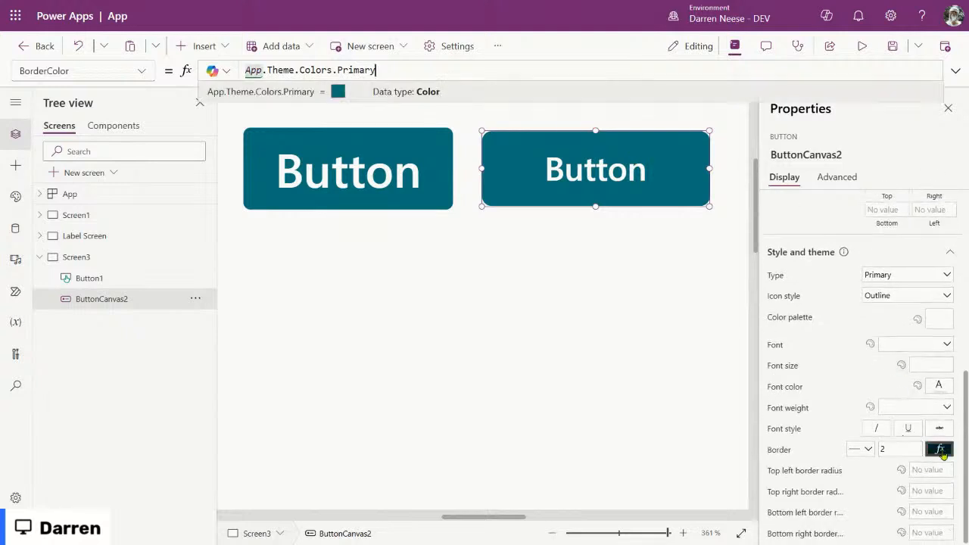
click(584, 270)
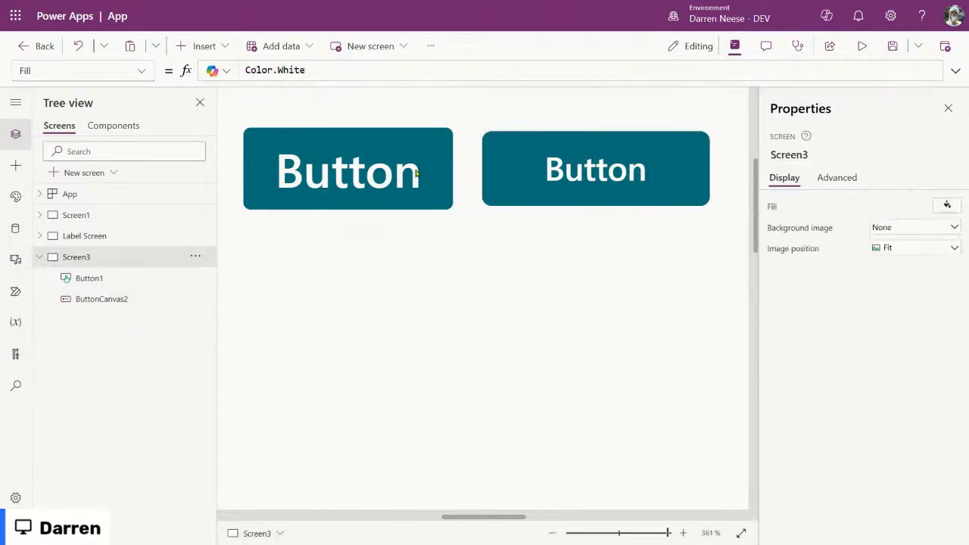
Step: Set Button1's height to 30 and snap it against ButtonCanvas2
click(374, 163)
drag(374, 163, 405, 163)
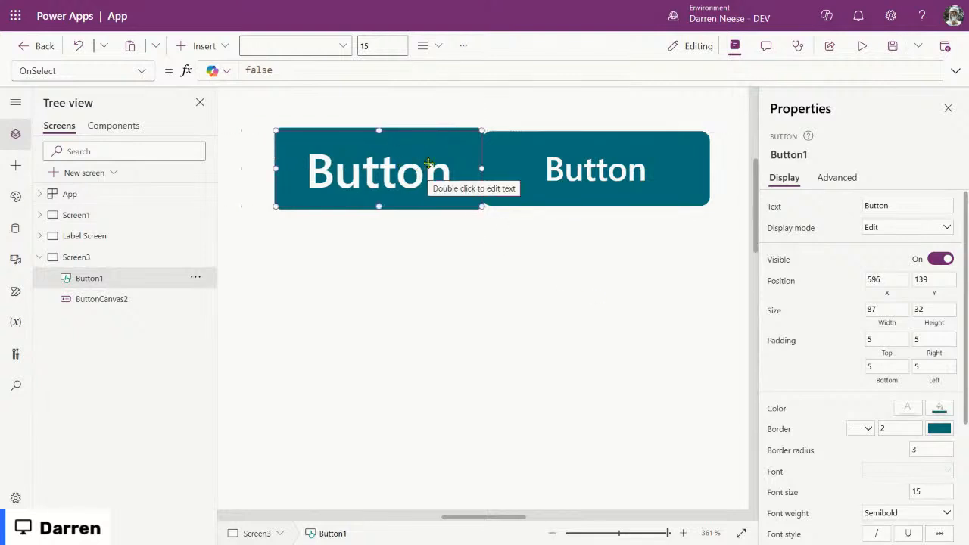
drag(438, 168, 399, 170)
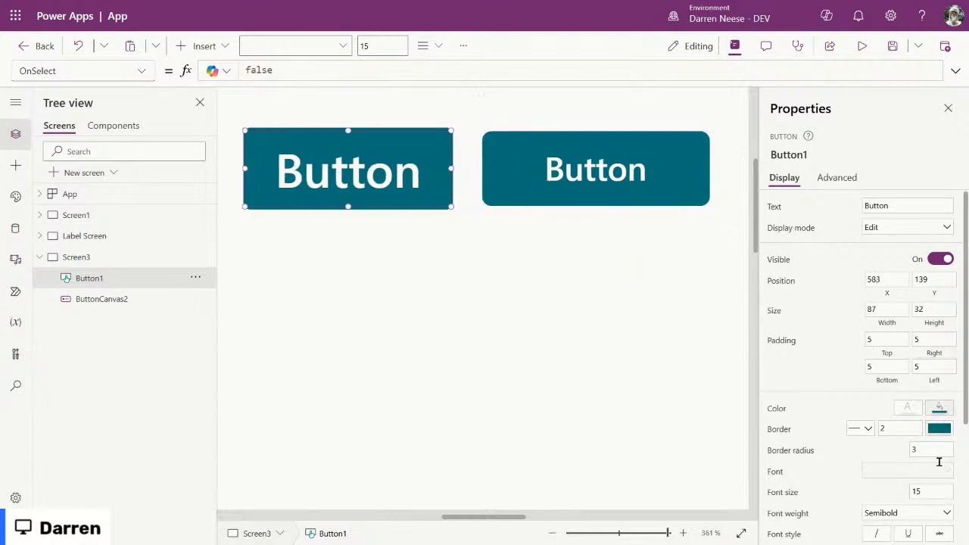
click(940, 310)
text(30)
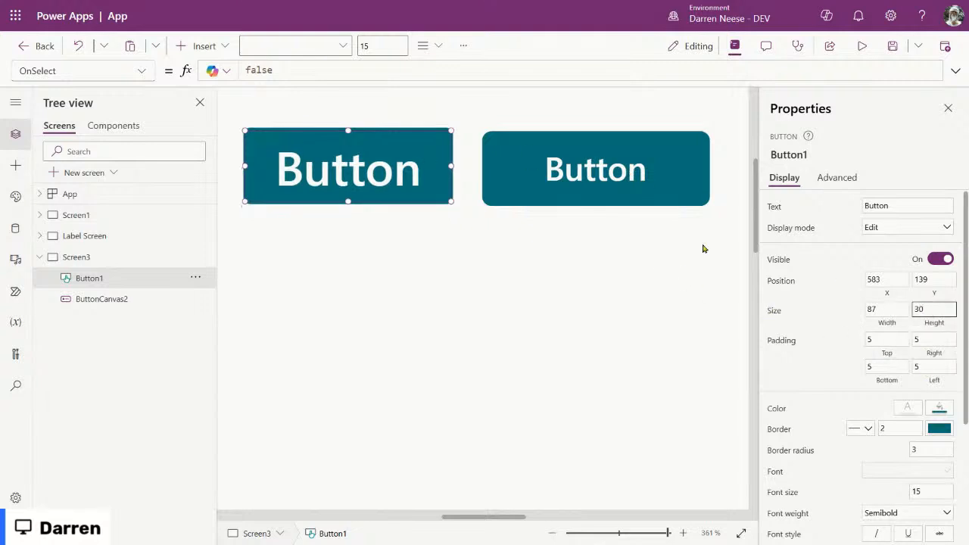
mouse_move(421, 134)
mouse_down()
mouse_move(439, 142)
mouse_move(428, 139)
mouse_up()
drag(429, 140, 429, 140)
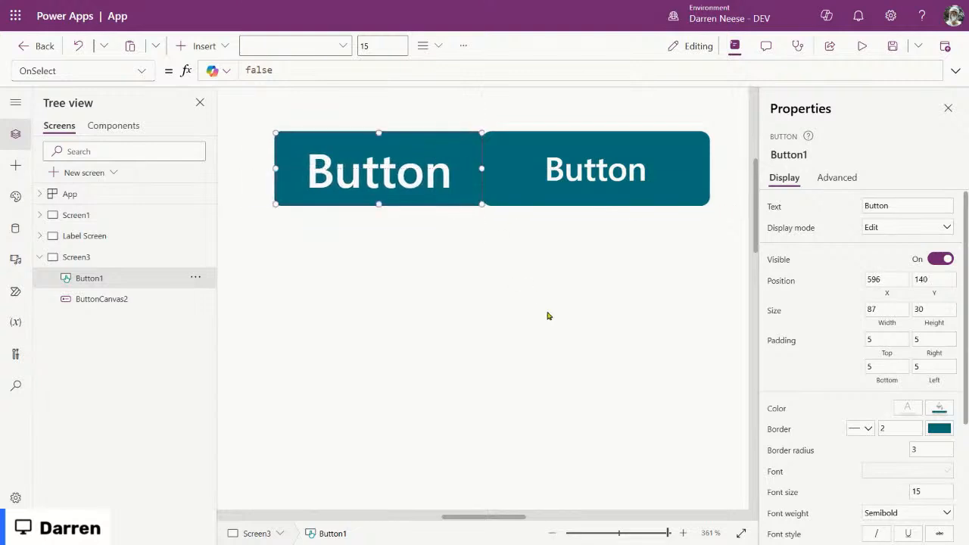
click(543, 310)
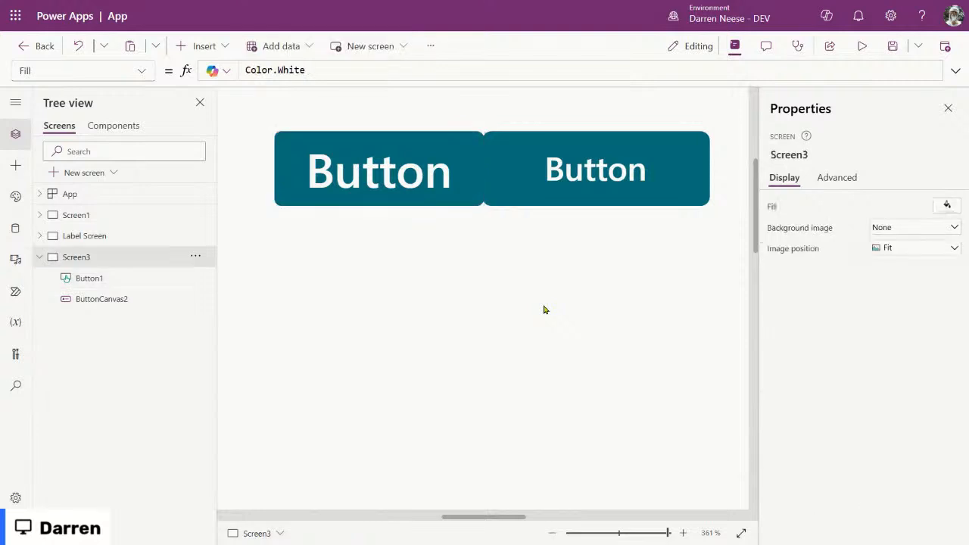
Step: Give Button1 a border radius of 4 and move it to X 584
click(424, 165)
click(922, 449)
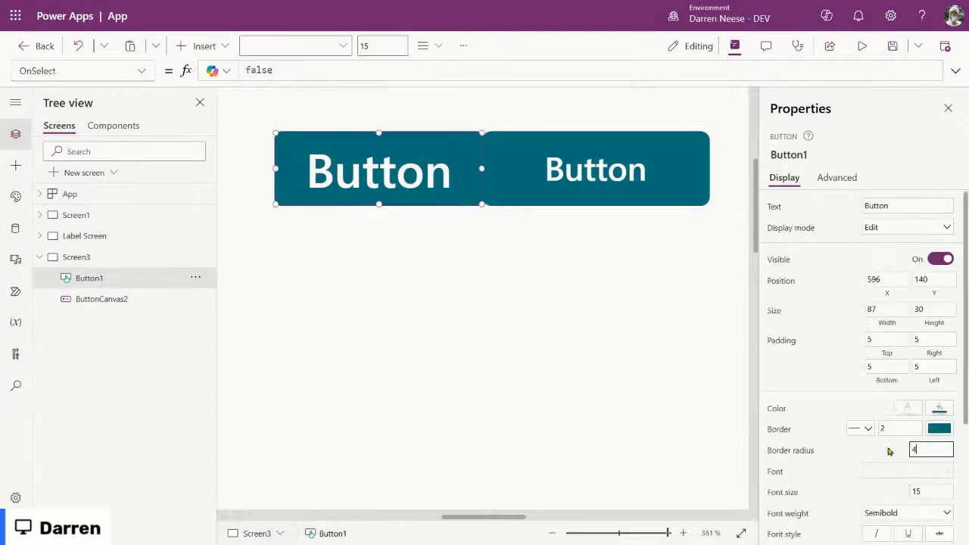
click(545, 459)
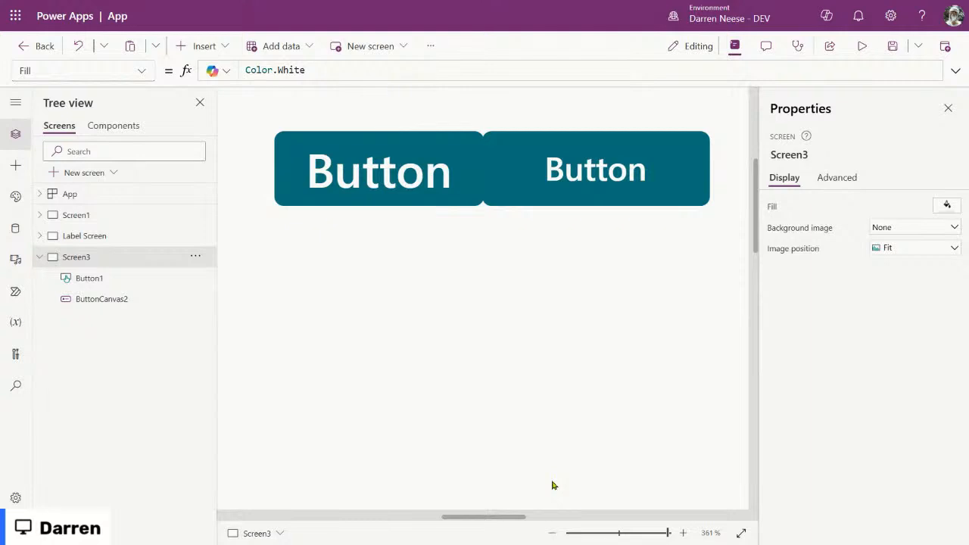
click(430, 174)
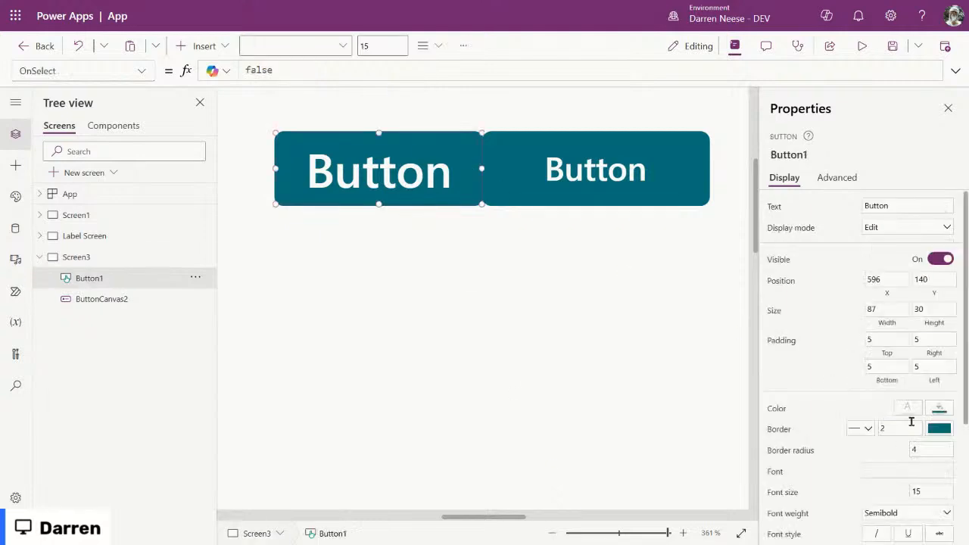
click(917, 448)
click(547, 279)
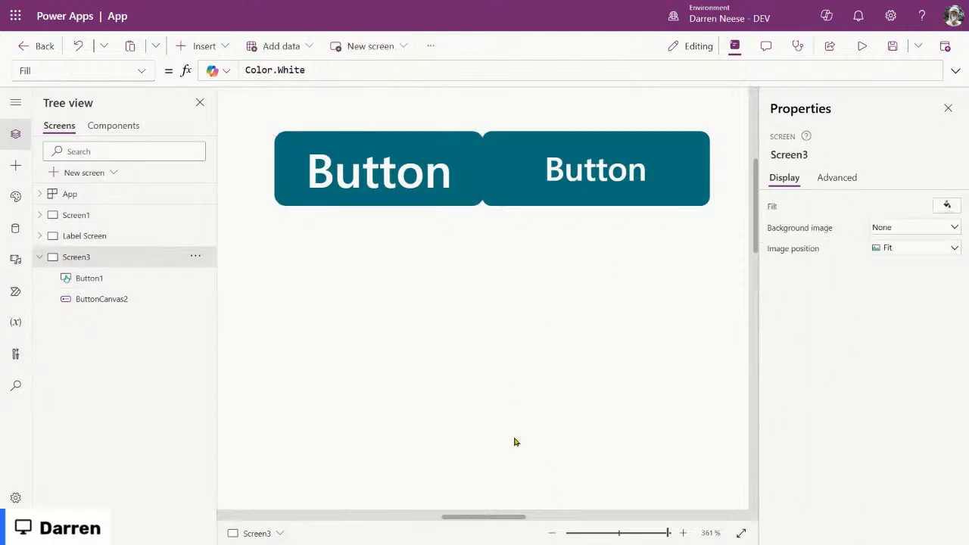
click(417, 156)
click(918, 449)
text(4)
drag(435, 165, 409, 168)
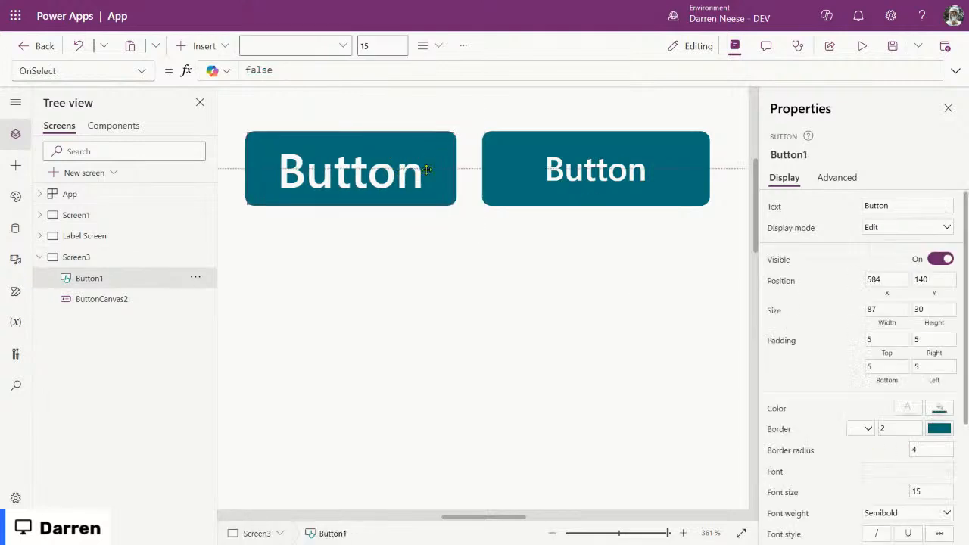
Step: Set all four corner radii of ButtonCanvas2 to 4
click(568, 166)
scroll(891, 404, down, 5)
click(924, 470)
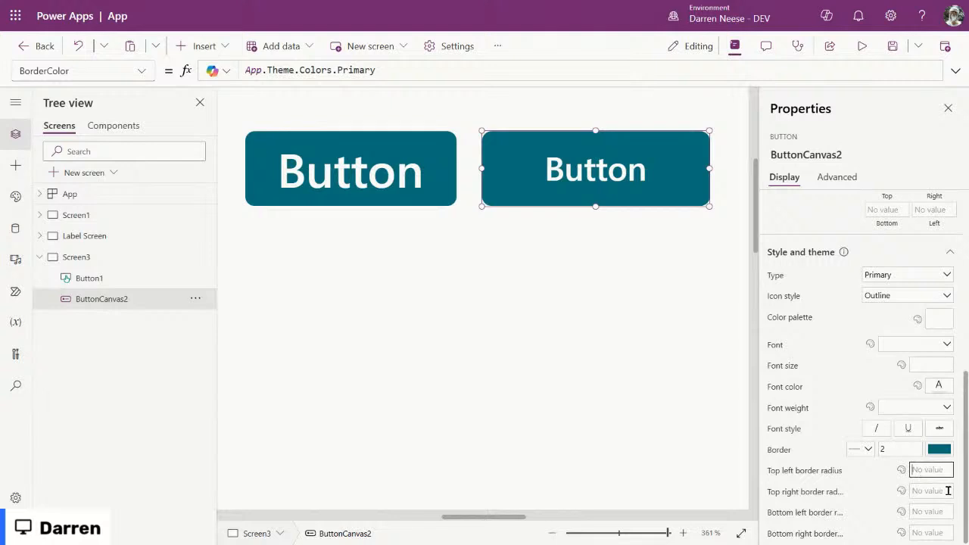
text(4)
click(931, 490)
text(4)
click(932, 512)
text(4)
click(931, 533)
text(4)
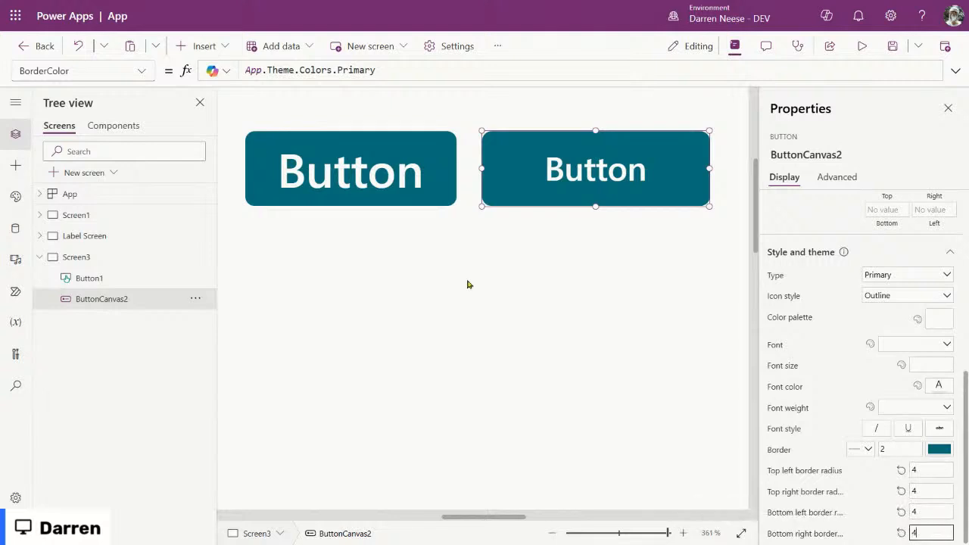
click(456, 225)
Step: Place Button1 at X 582 with a gap and set its font size to 12
click(350, 162)
drag(350, 162, 381, 160)
click(577, 269)
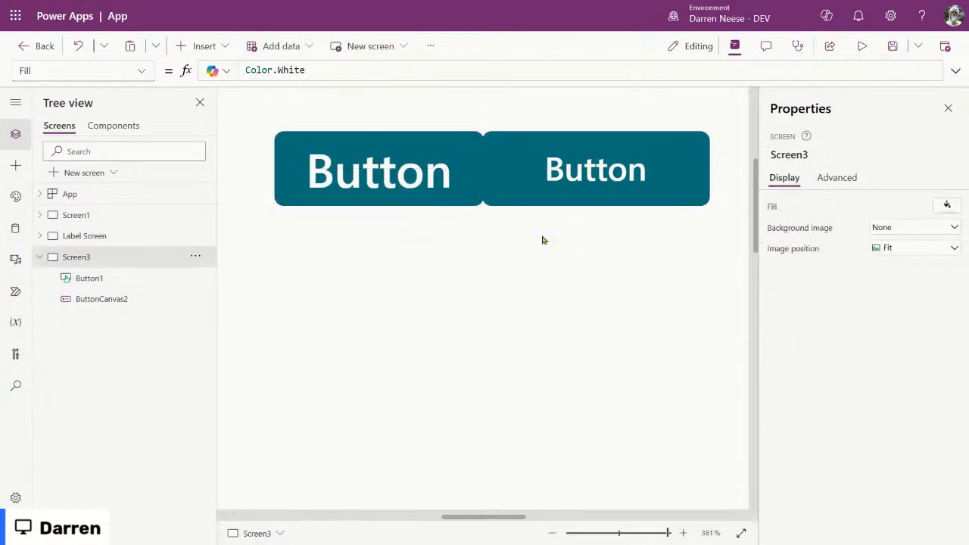
click(421, 181)
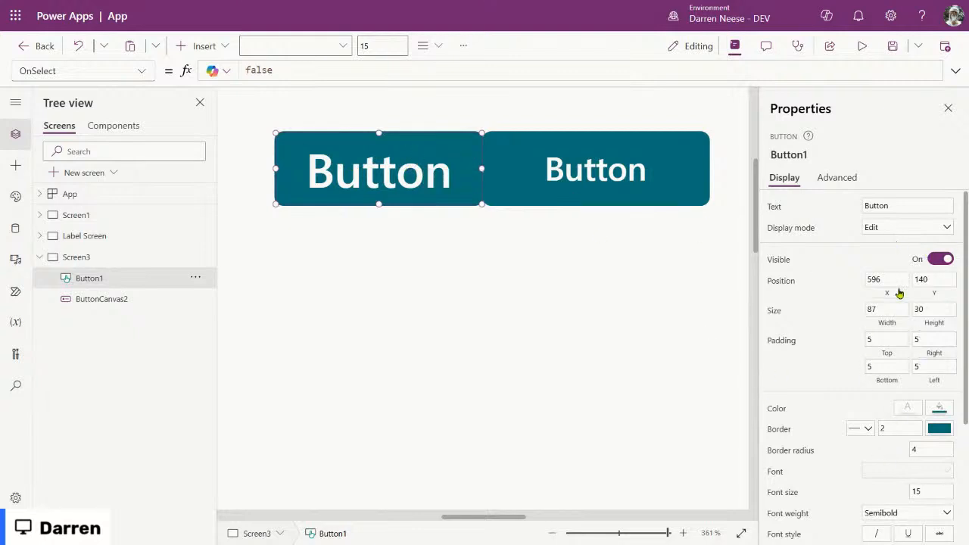
drag(395, 178, 361, 179)
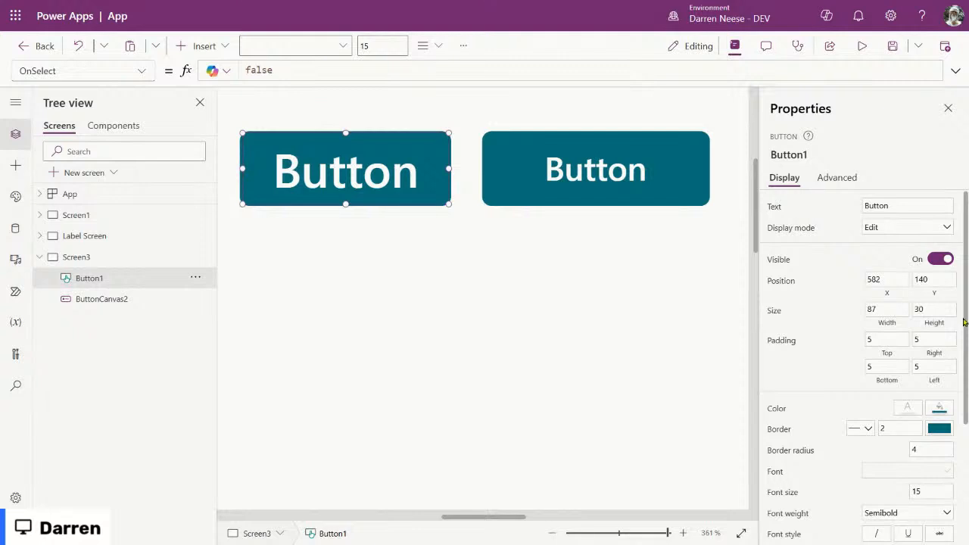
scroll(928, 333, down, 3)
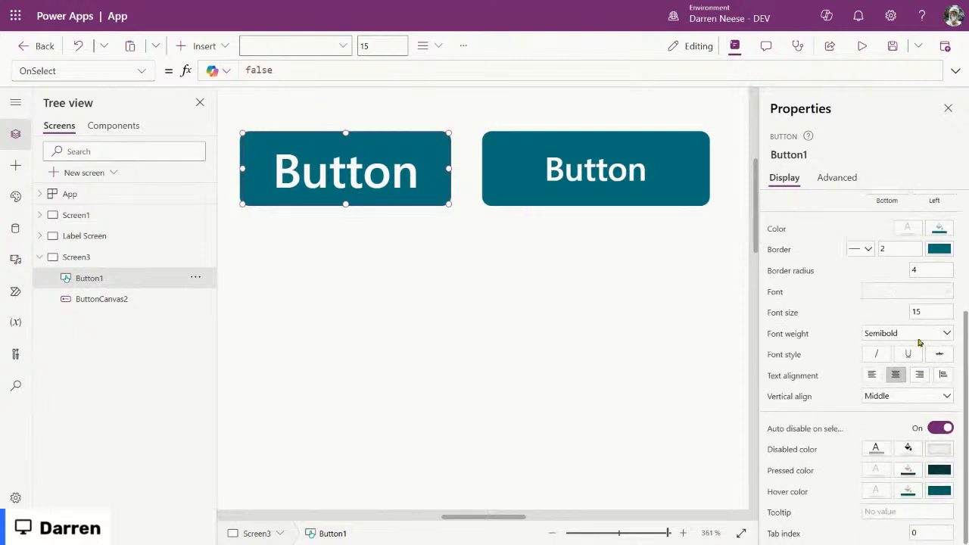
click(931, 312)
text(12)
Step: Inspect ButtonCanvas2's FontSize formula value 0, then zoom the canvas out
click(605, 182)
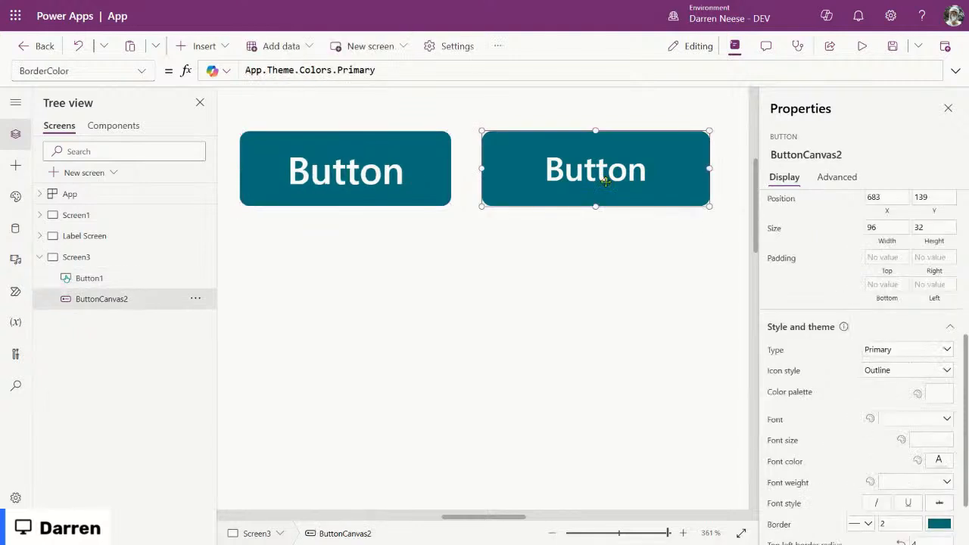
scroll(947, 363, down, 1)
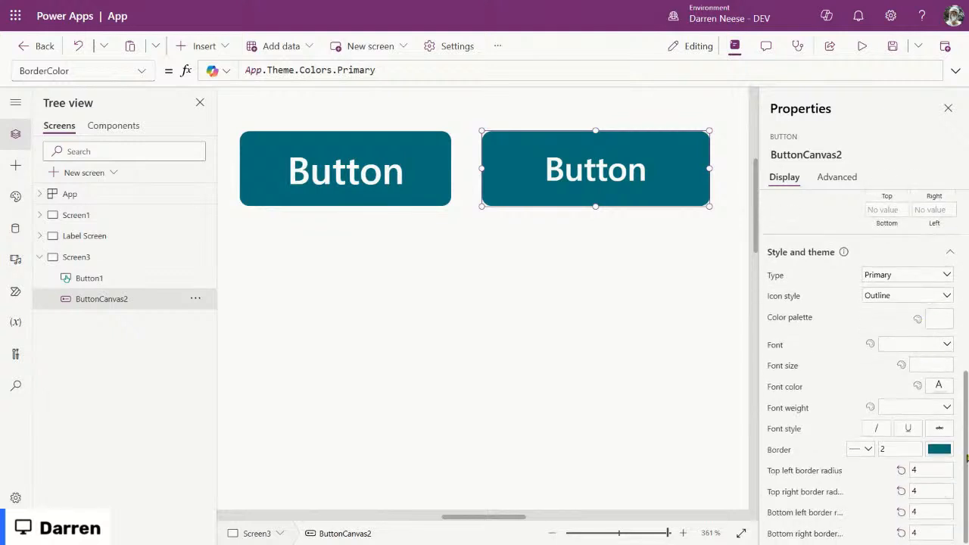
click(787, 367)
drag(270, 67, 212, 70)
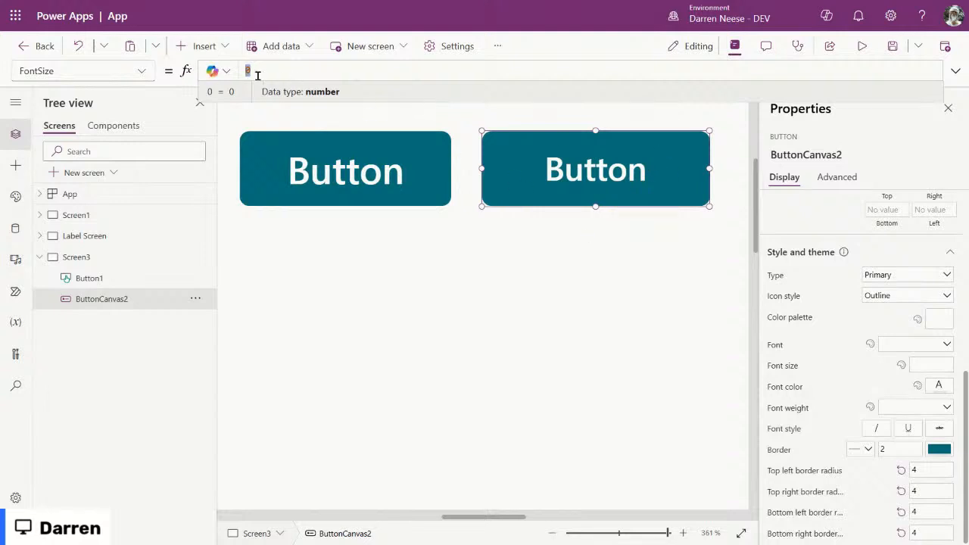
click(522, 258)
drag(667, 533, 631, 533)
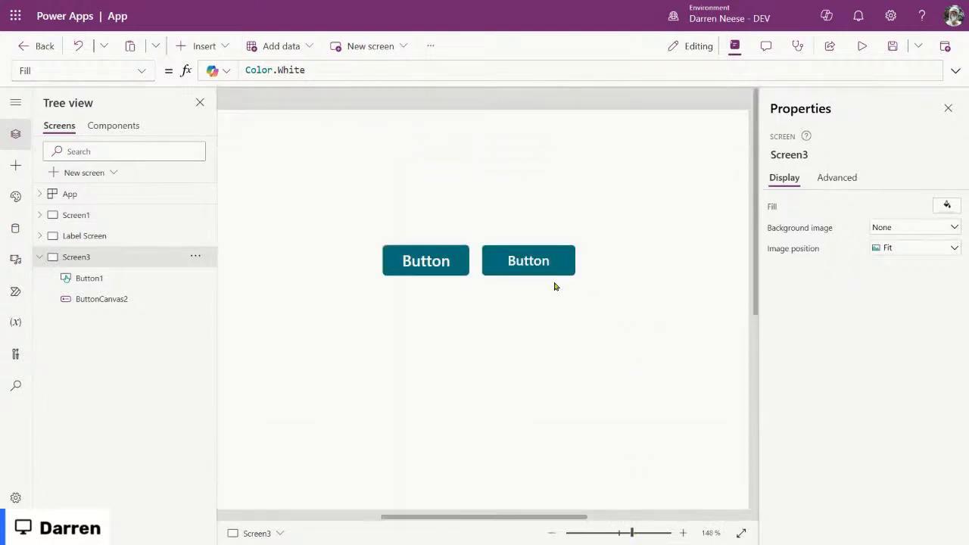
Step: Select ButtonCanvas2 on the zoomed-out canvas
click(531, 263)
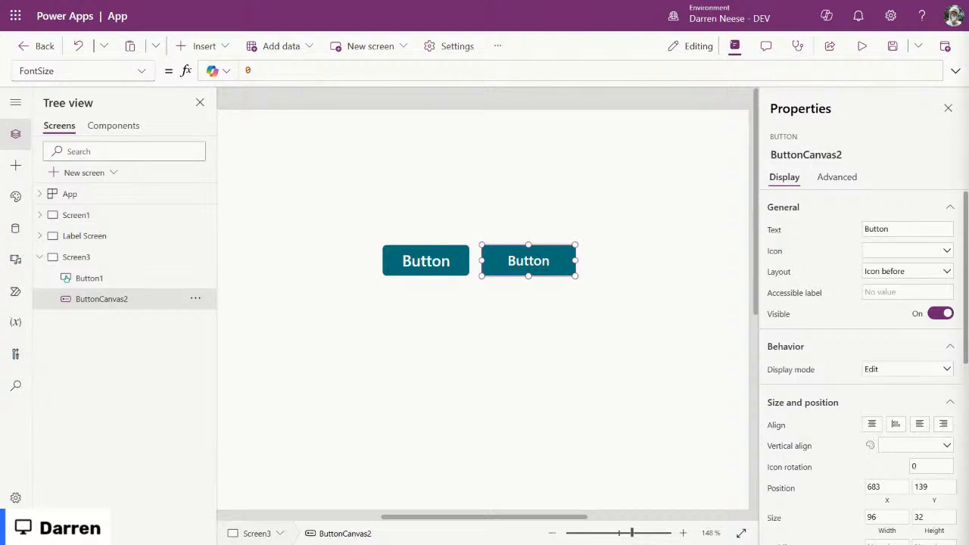
Step: Expand Label Screen in Tree view to show Star1, Label1 and TextCanvas1, zooming to about 157%
click(447, 265)
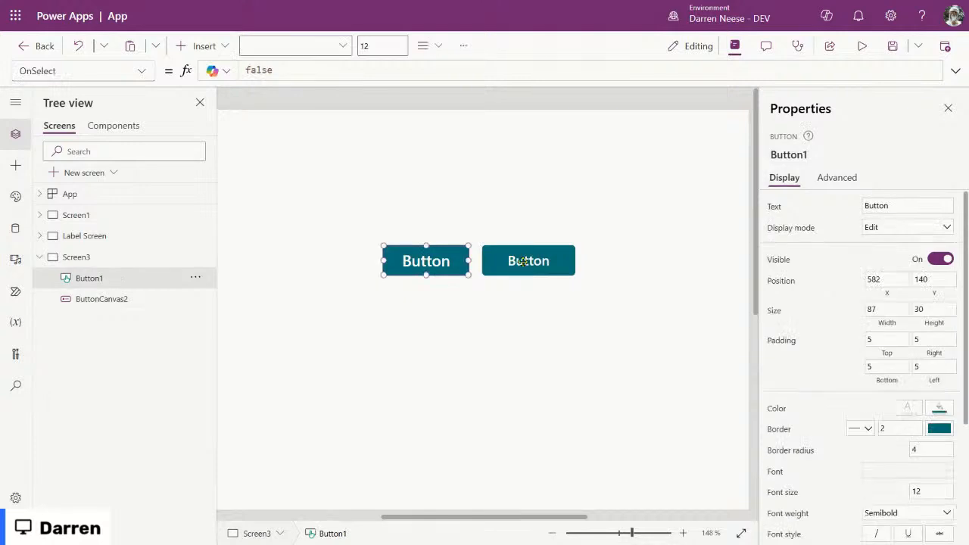
click(524, 263)
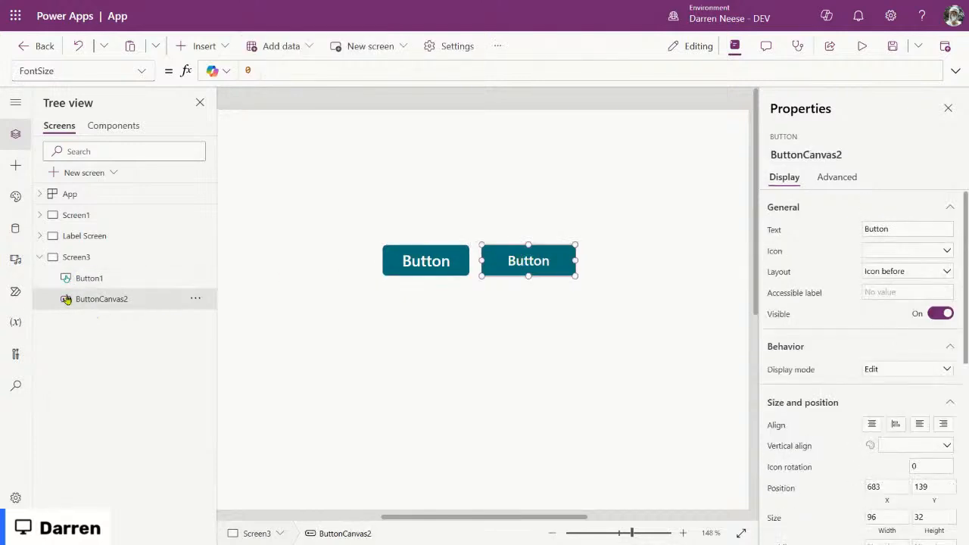
click(40, 236)
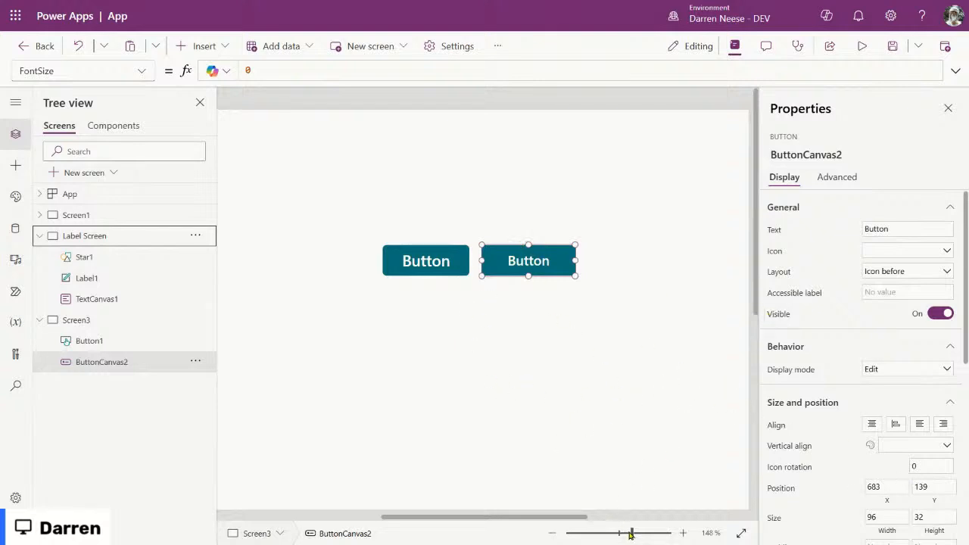
drag(632, 534, 636, 535)
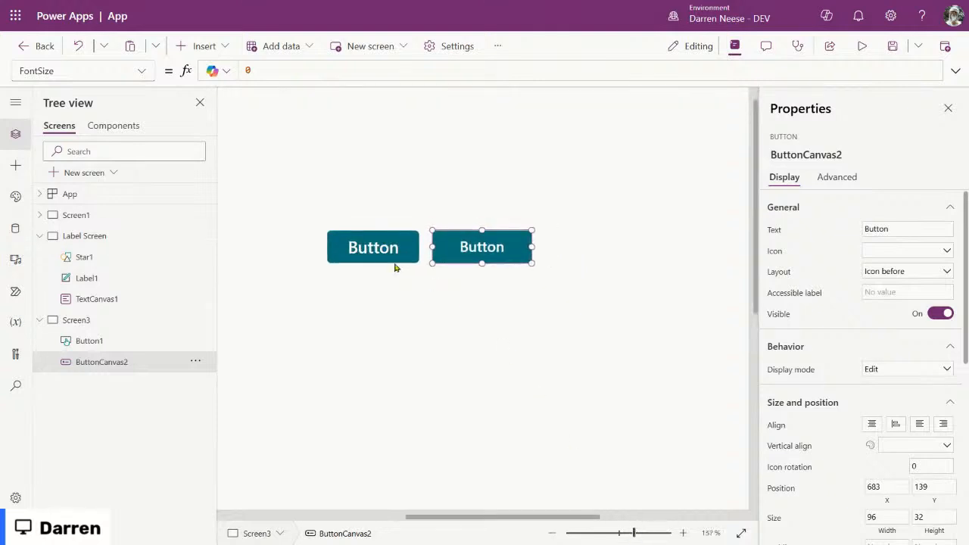
click(832, 178)
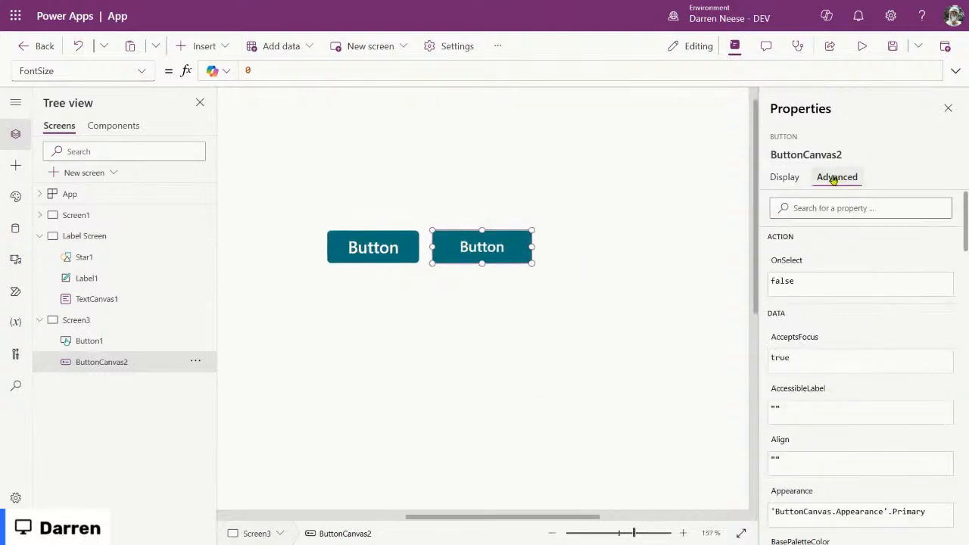
click(791, 261)
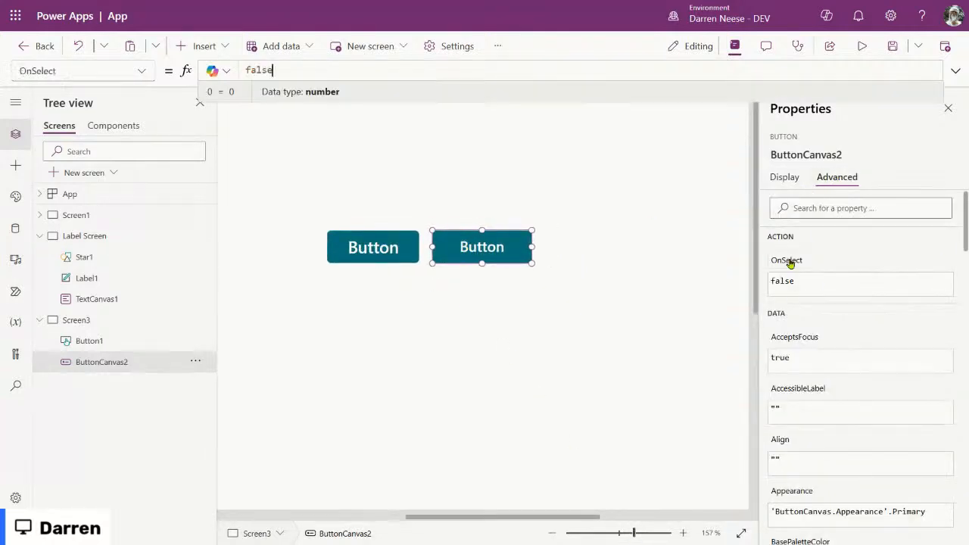
click(142, 72)
scroll(107, 269, down, 3)
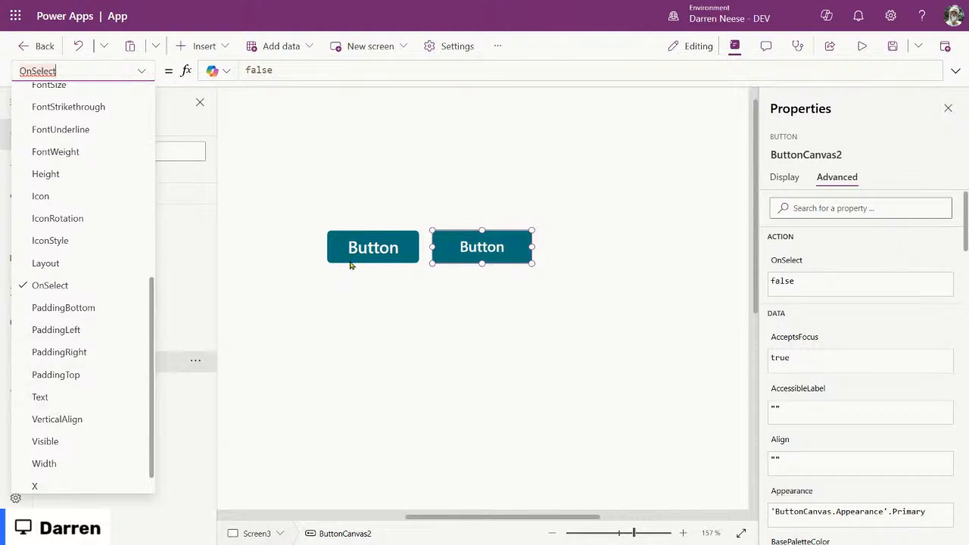
click(366, 243)
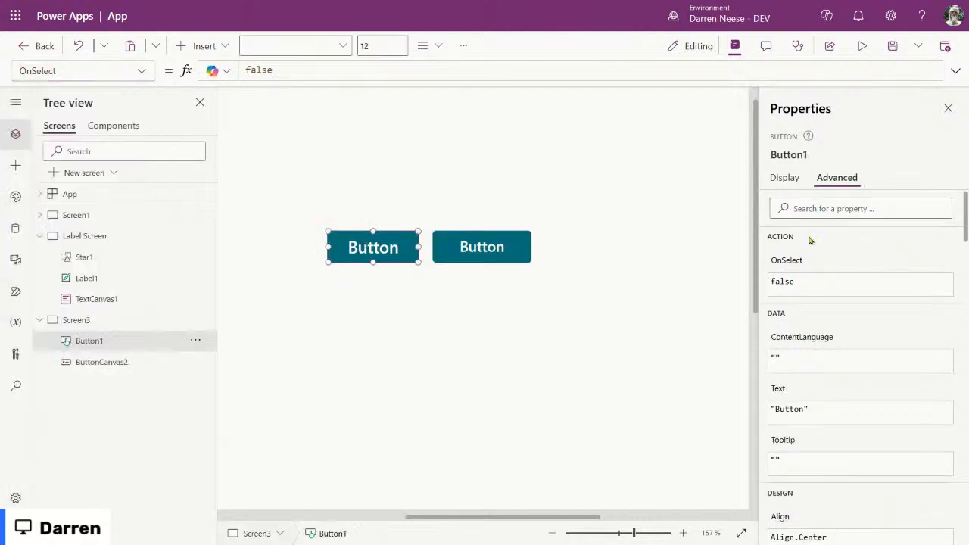
click(783, 260)
click(506, 246)
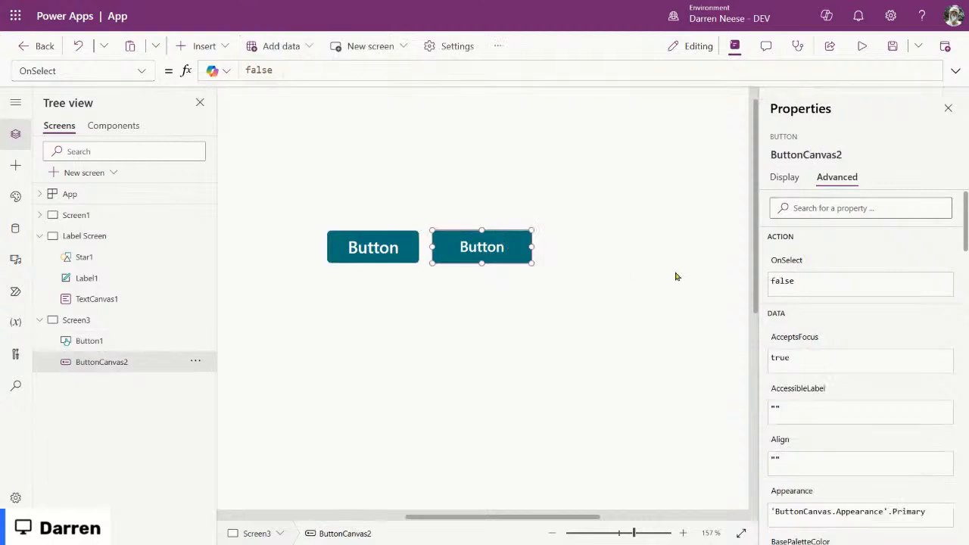
click(793, 265)
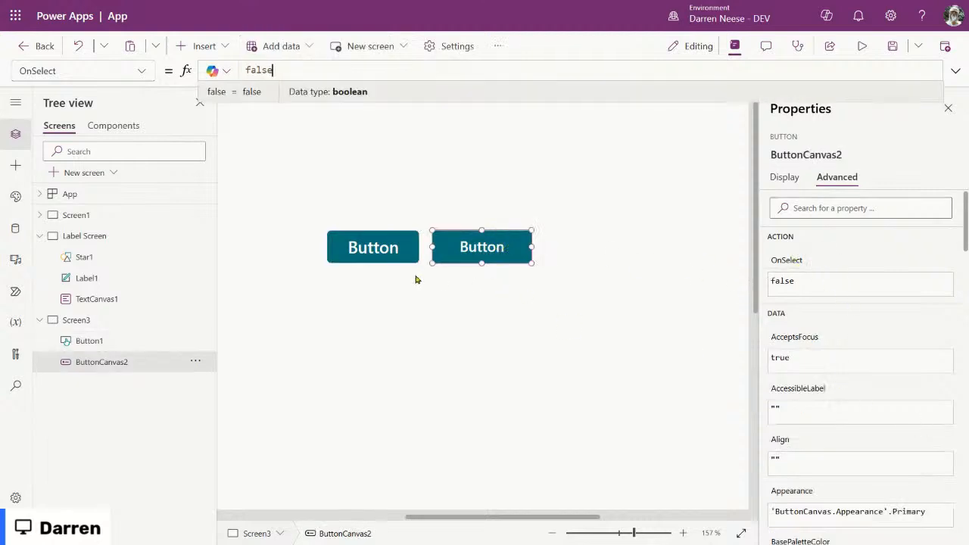
click(378, 243)
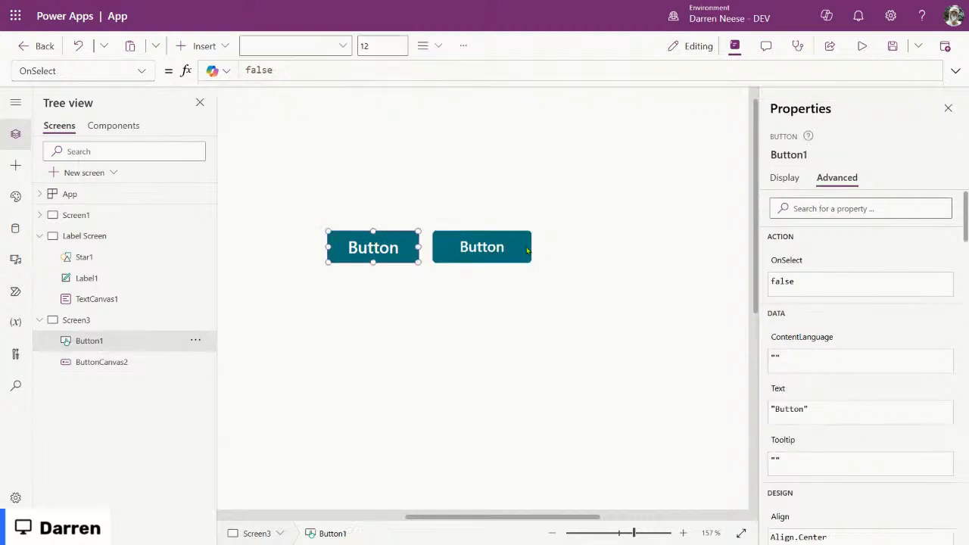
click(460, 242)
click(388, 242)
click(787, 180)
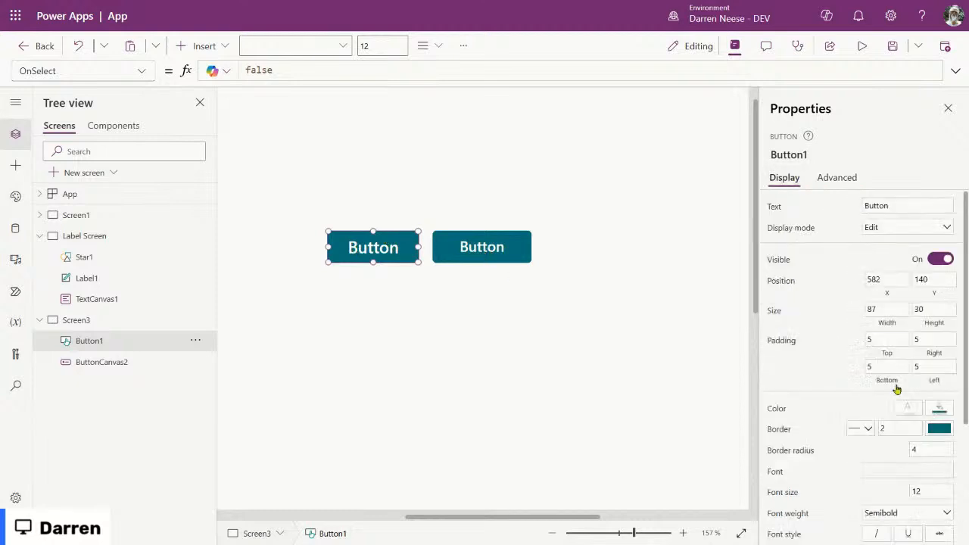
scroll(867, 382, down, 3)
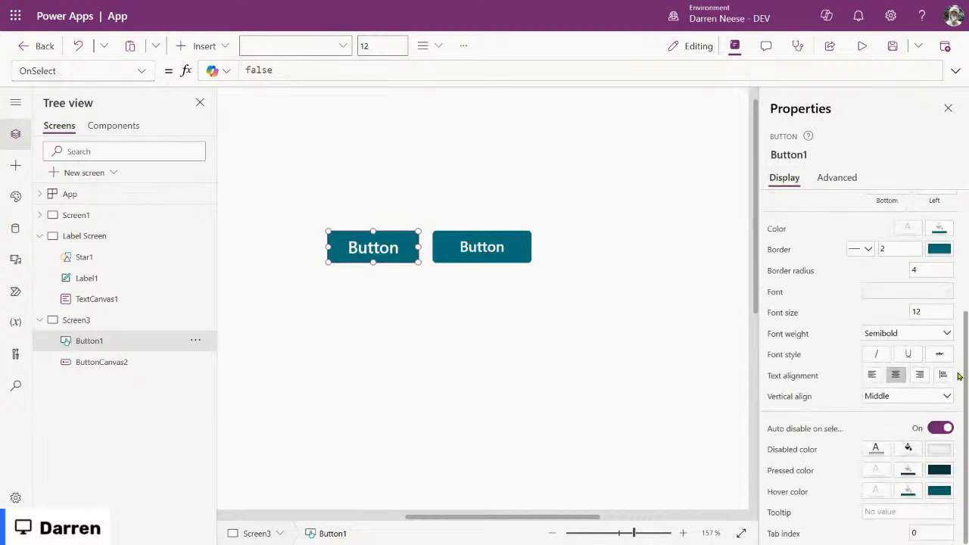
click(481, 254)
scroll(829, 368, down, 2)
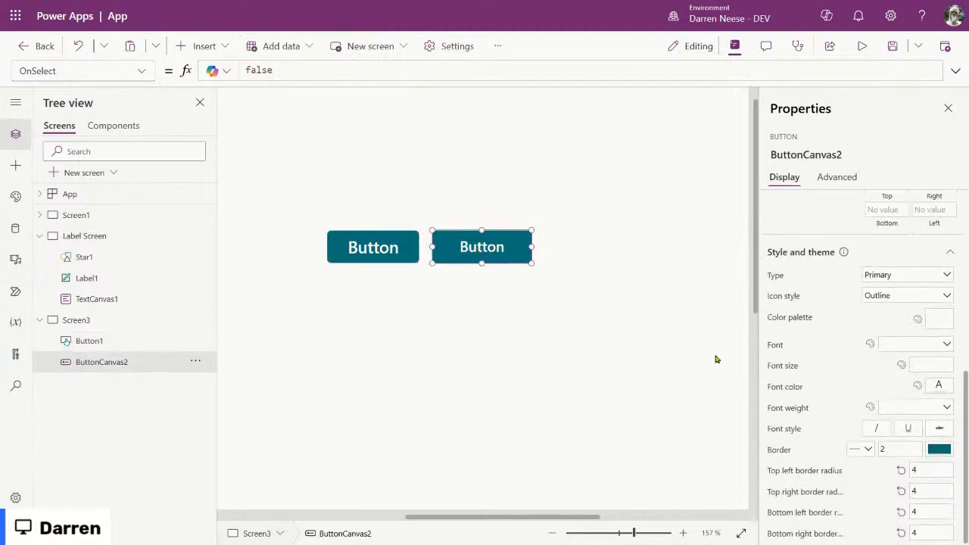
click(383, 250)
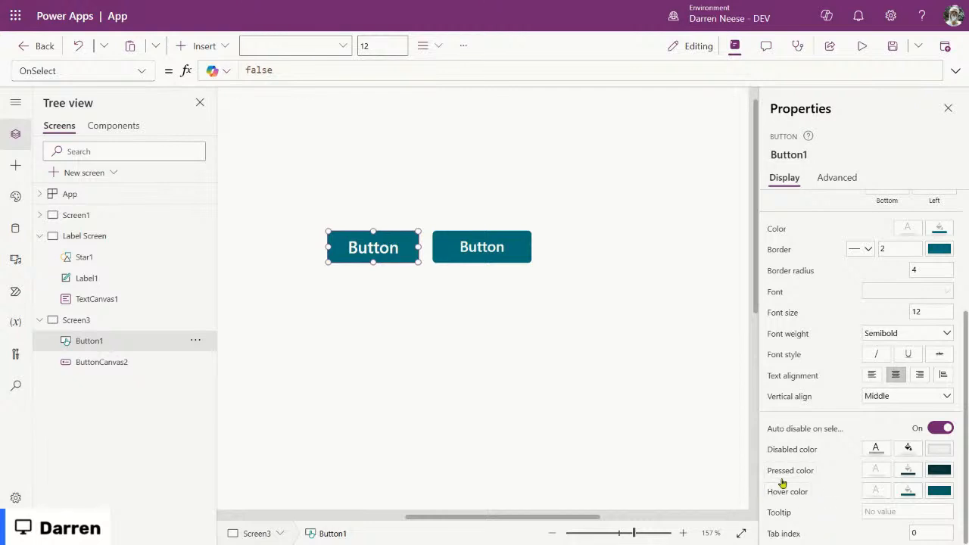
click(493, 243)
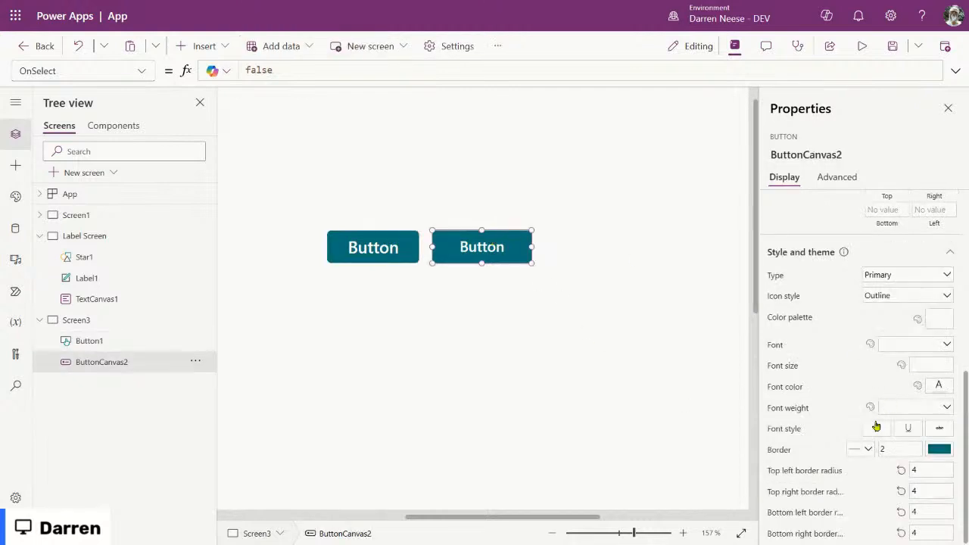
scroll(887, 409, up, 5)
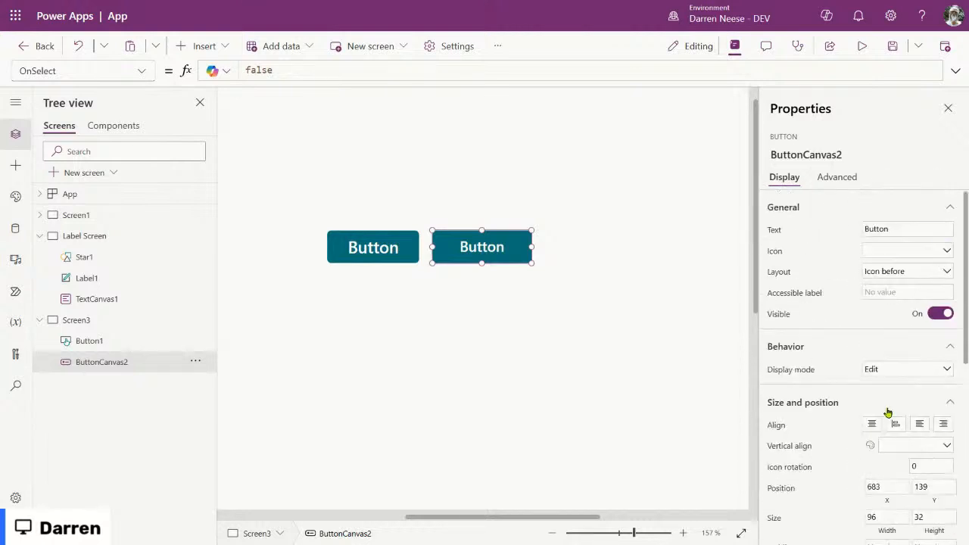
scroll(886, 409, down, 5)
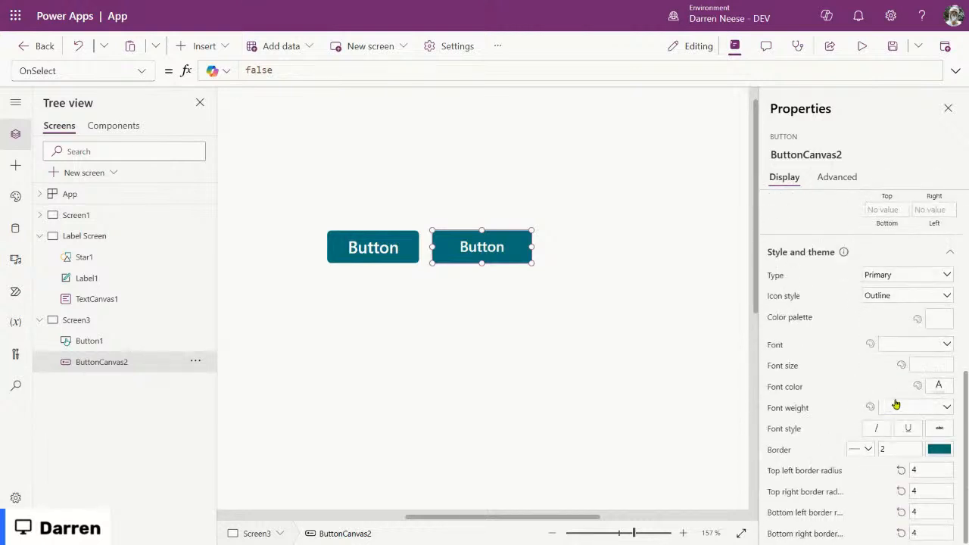
scroll(893, 405, up, 3)
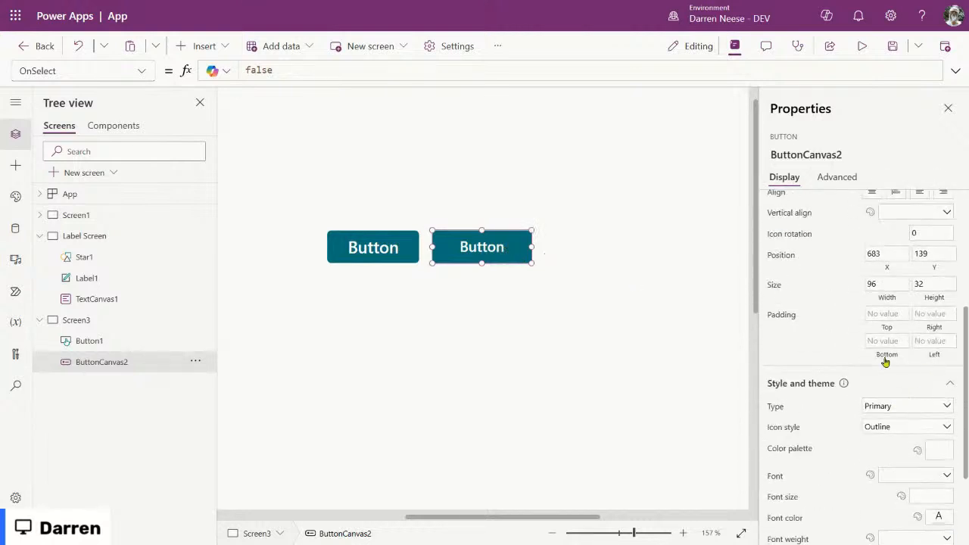
scroll(915, 329, up, 1)
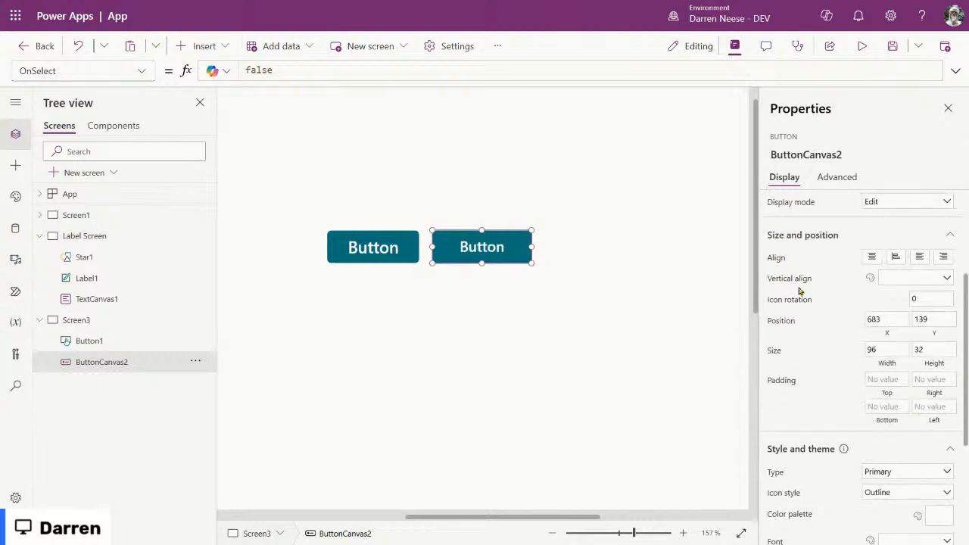
scroll(852, 336, up, 2)
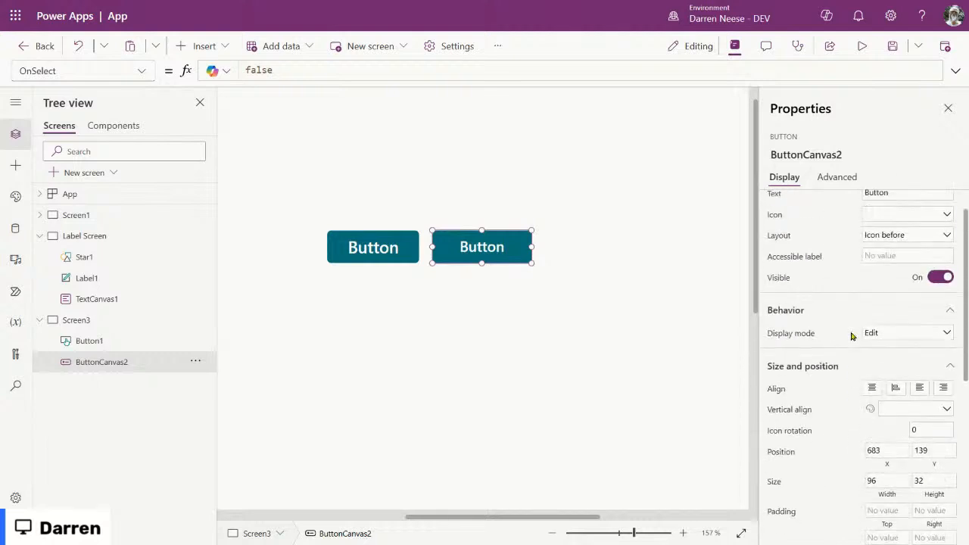
Step: Set ButtonCanvas2's display mode to Disabled and check its greyed-out look
click(924, 335)
click(876, 348)
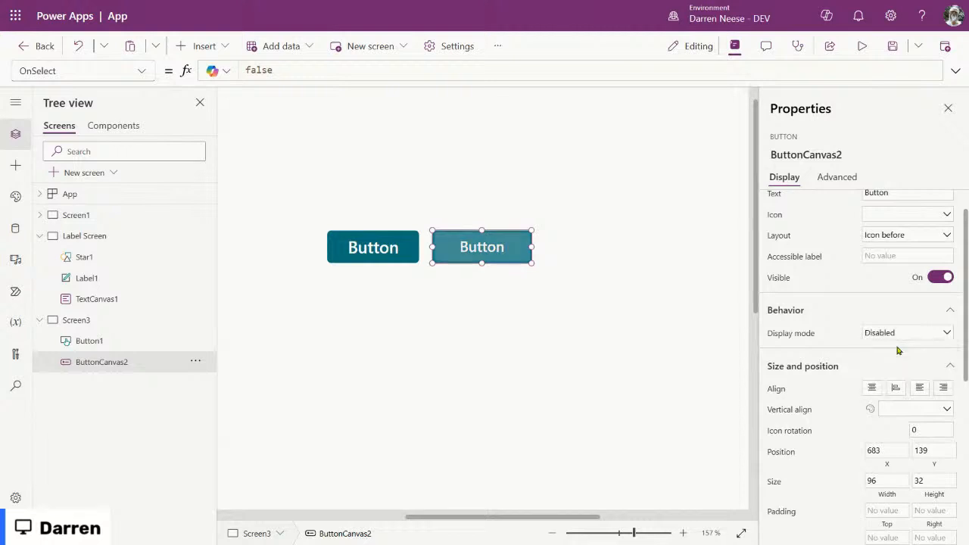
click(609, 397)
click(463, 247)
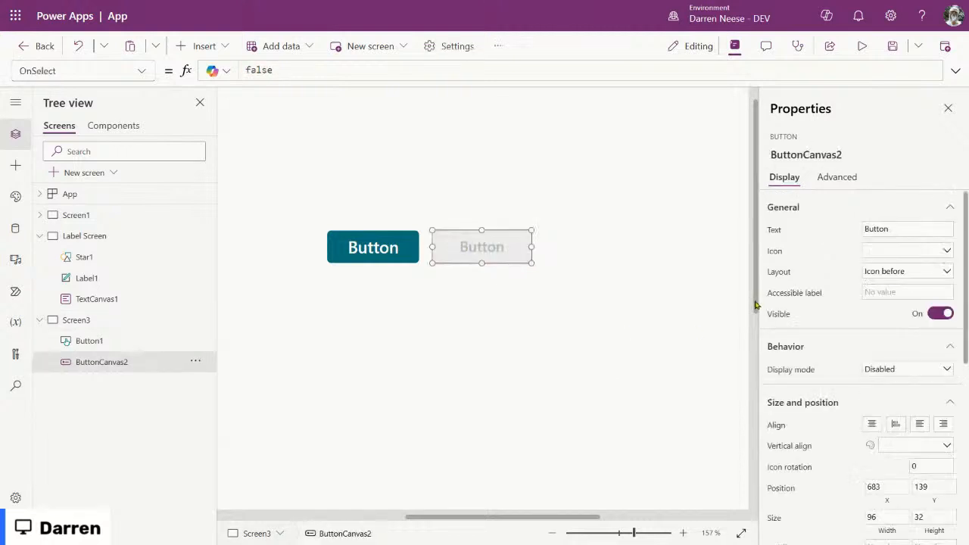
click(506, 249)
click(505, 244)
Step: Set Button1 to Disabled too and compare the two greyed-out buttons
click(385, 244)
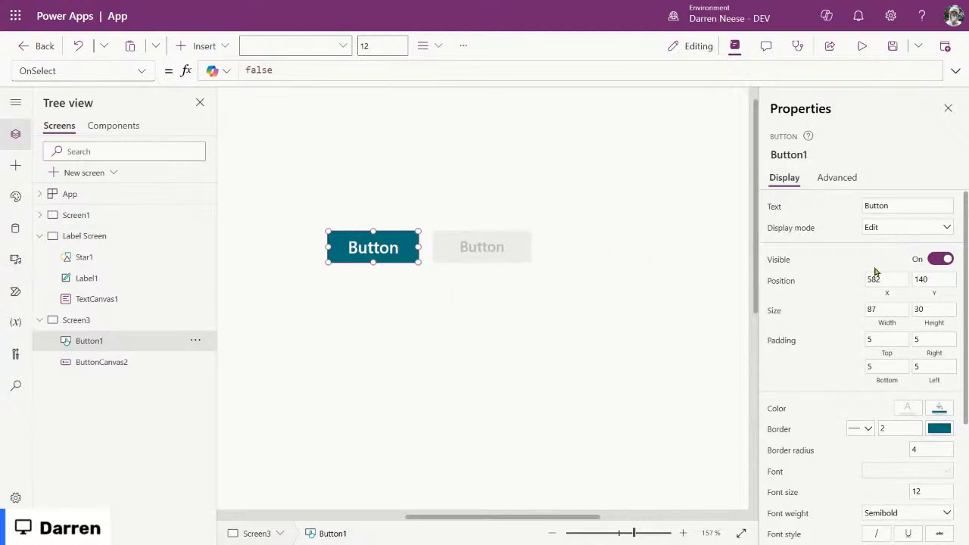
scroll(836, 348, down, 3)
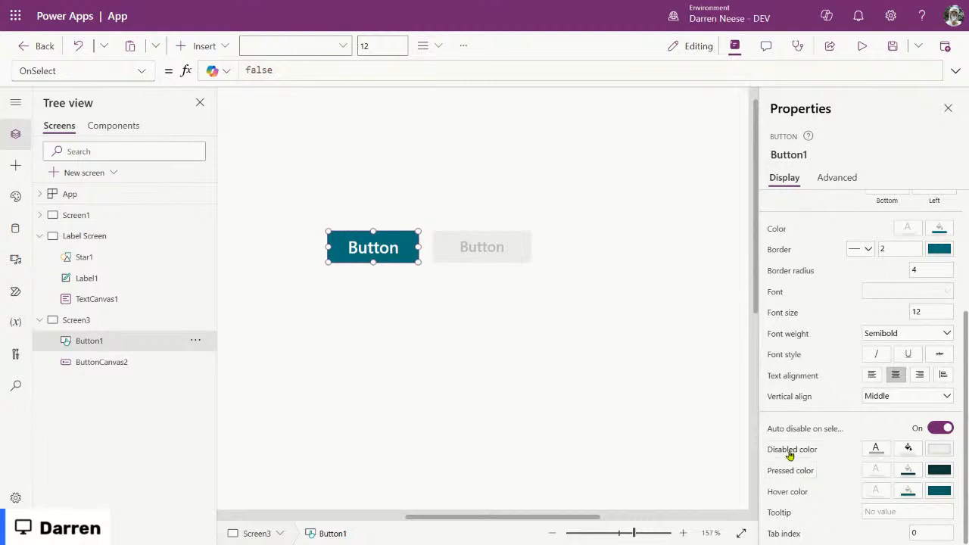
scroll(923, 393, up, 3)
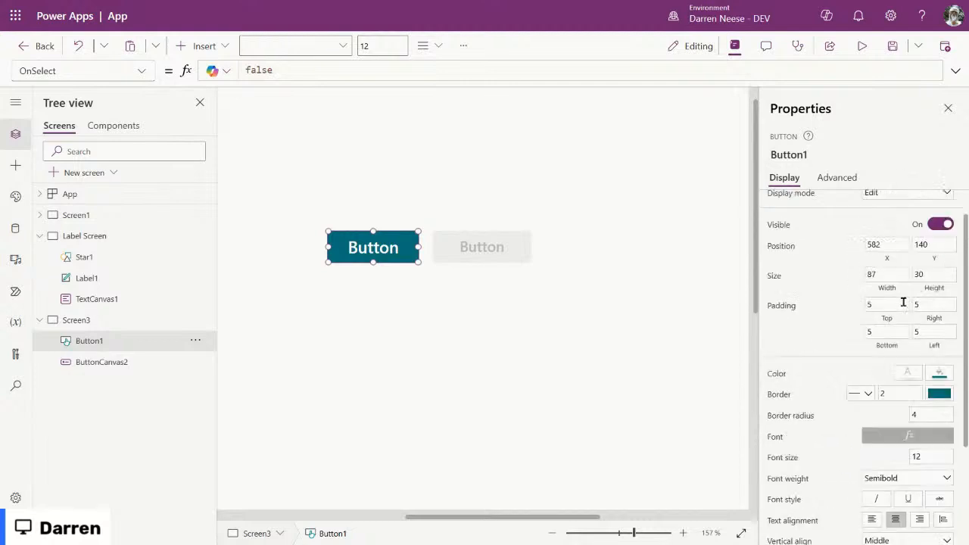
click(934, 229)
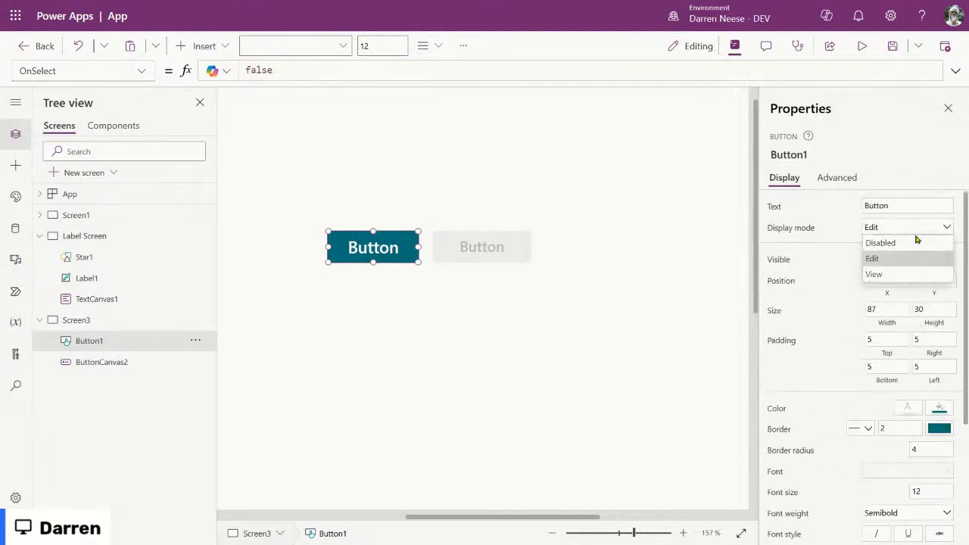
click(918, 242)
click(396, 372)
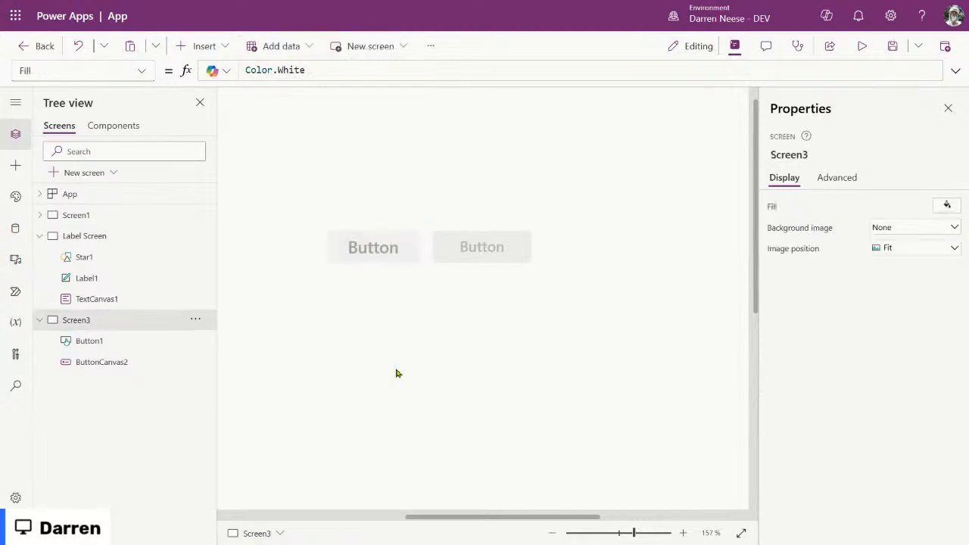
click(384, 247)
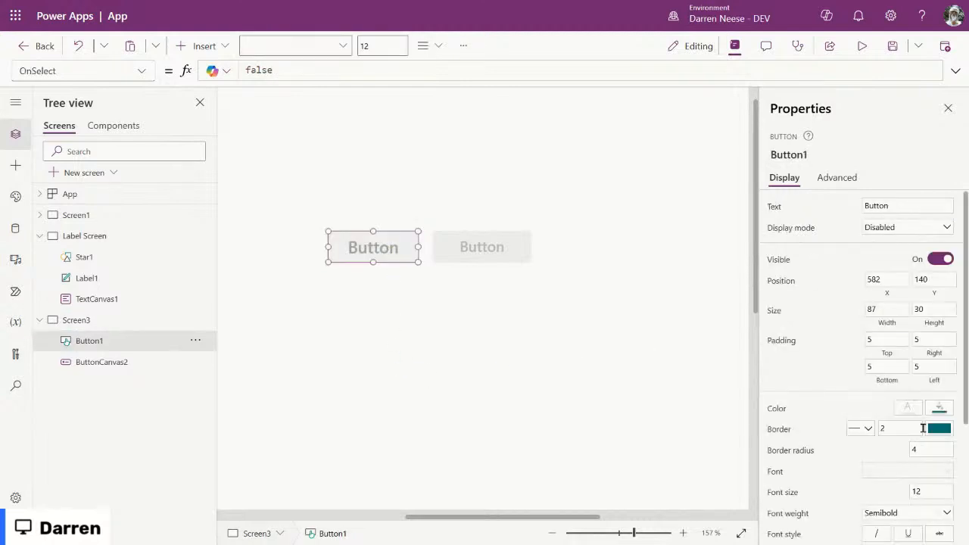
Step: Try a light teal disabled fill on Button1, then undo it
scroll(922, 429, down, 3)
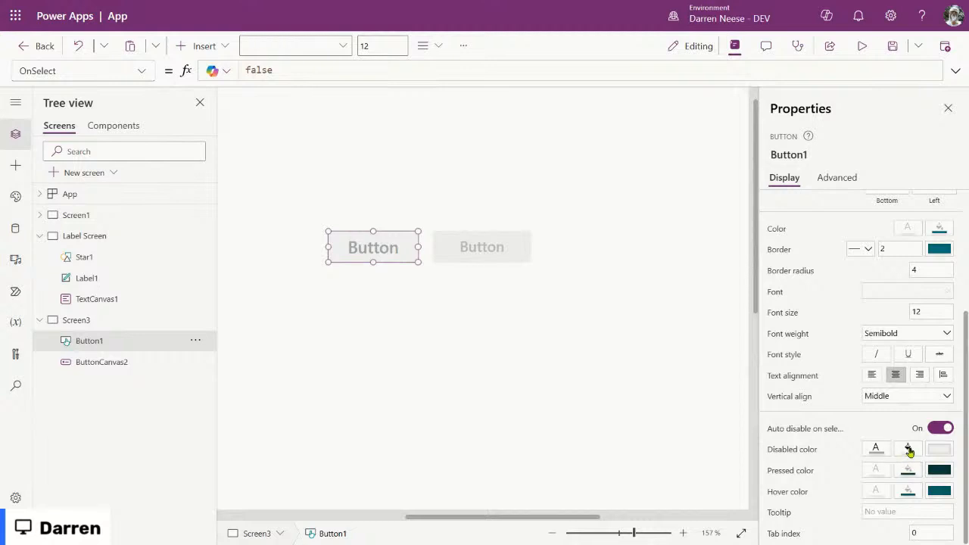
click(908, 449)
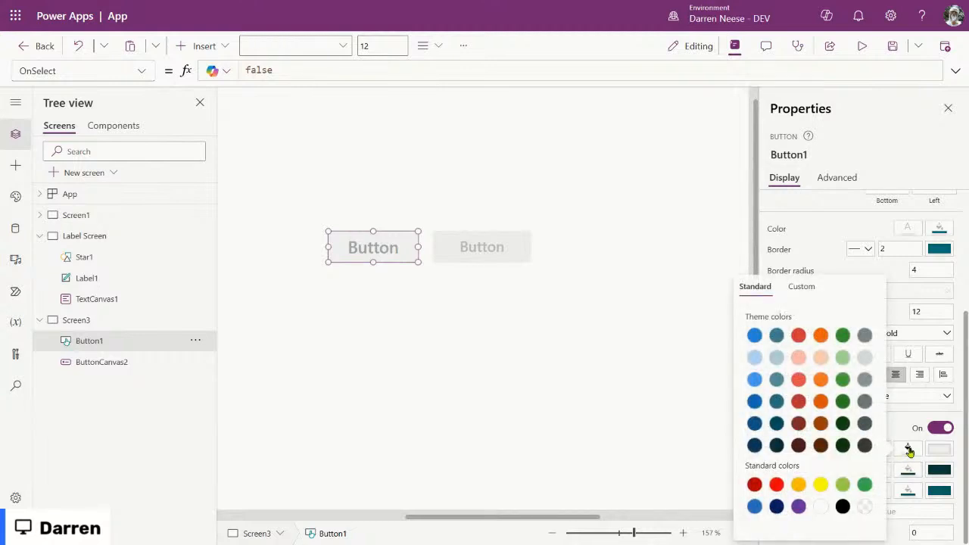
click(777, 358)
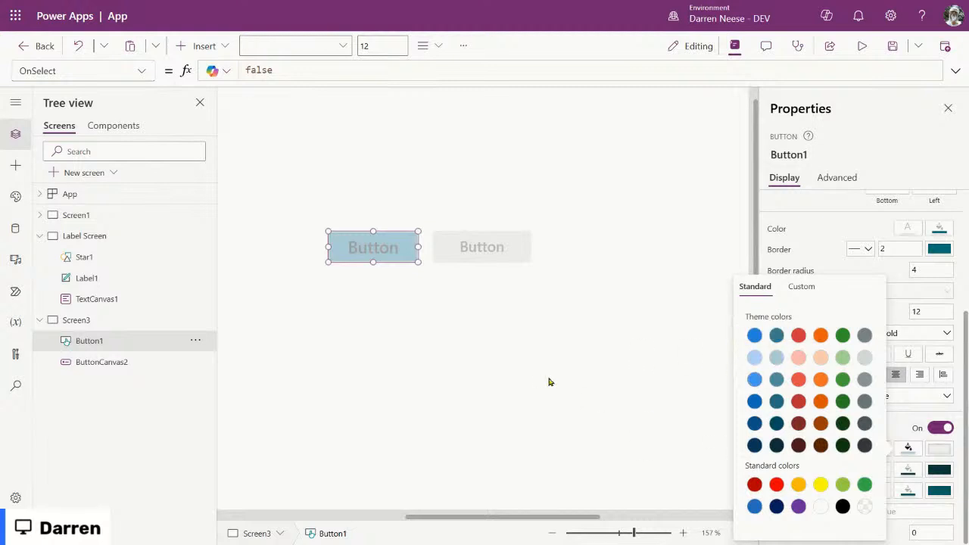
click(480, 326)
key(ctrl+z)
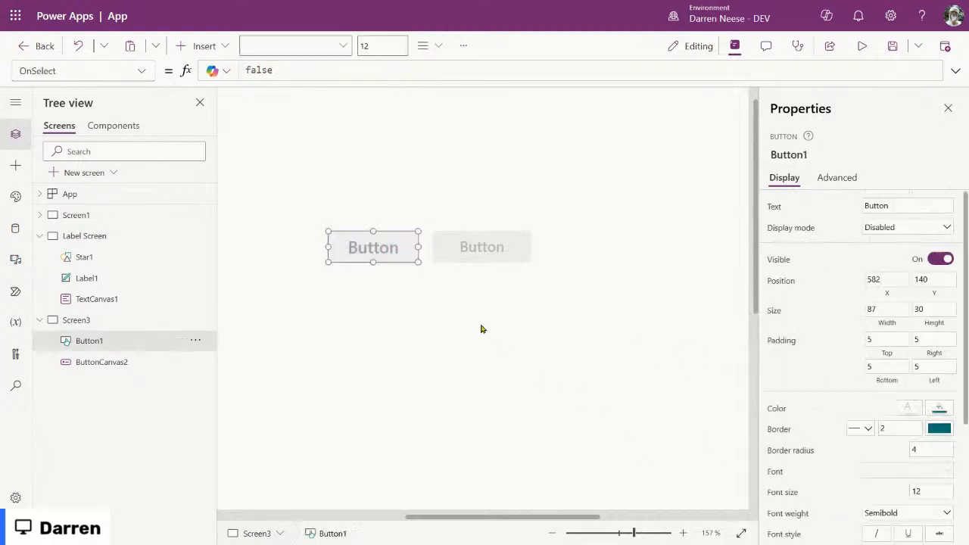
Step: Select Button1 and ButtonCanvas2 together and set their Display mode to Edit
click(479, 247)
click(383, 248)
click(493, 250)
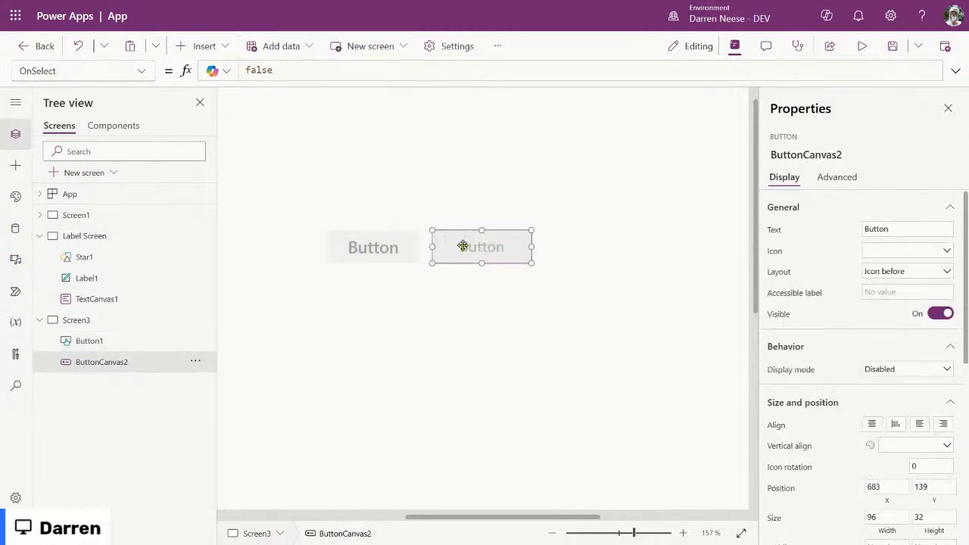
click(368, 248)
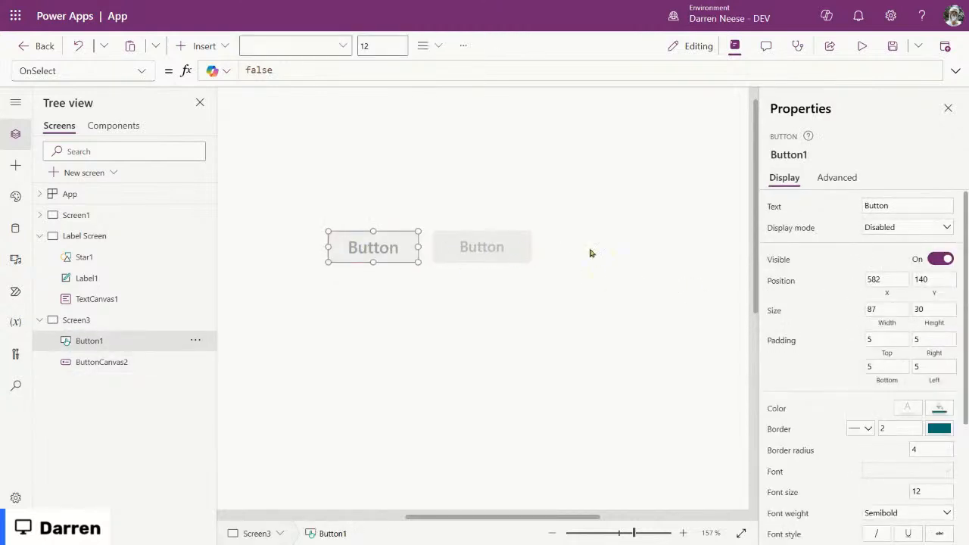
shift+click(520, 249)
click(912, 227)
click(897, 258)
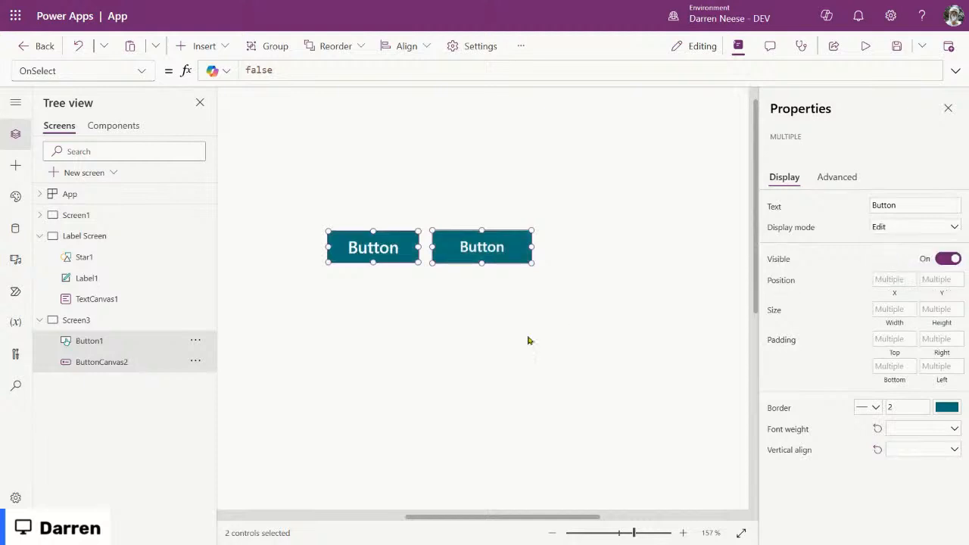
click(529, 340)
click(405, 255)
click(865, 46)
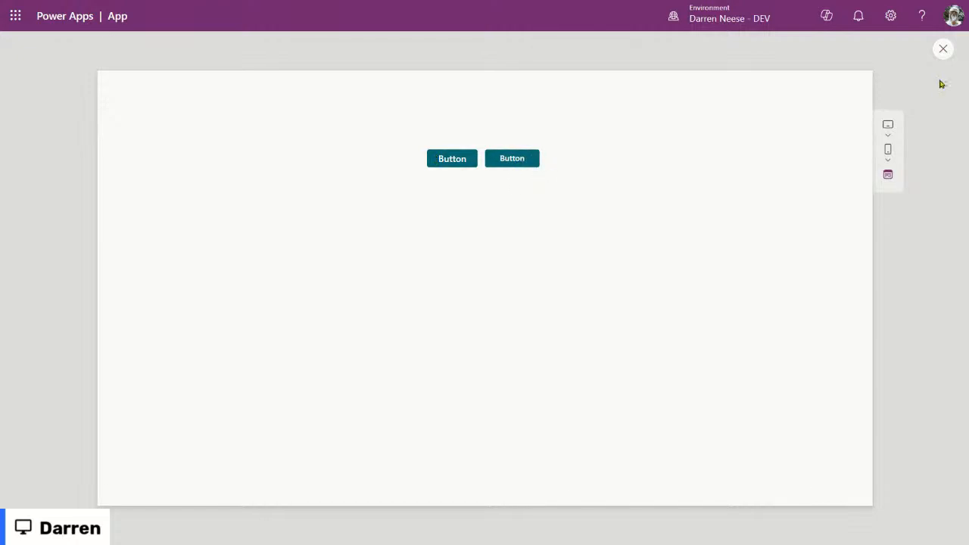
click(942, 49)
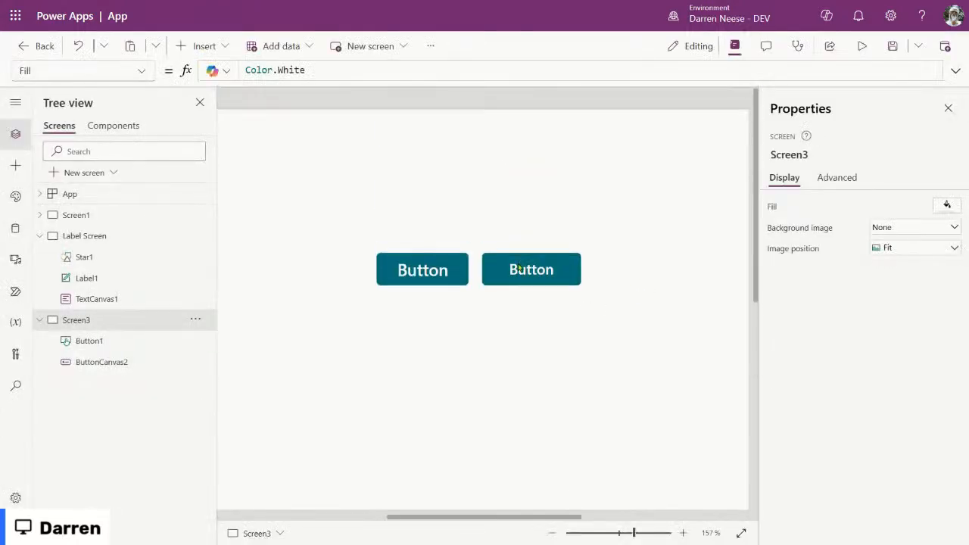
click(530, 272)
click(139, 72)
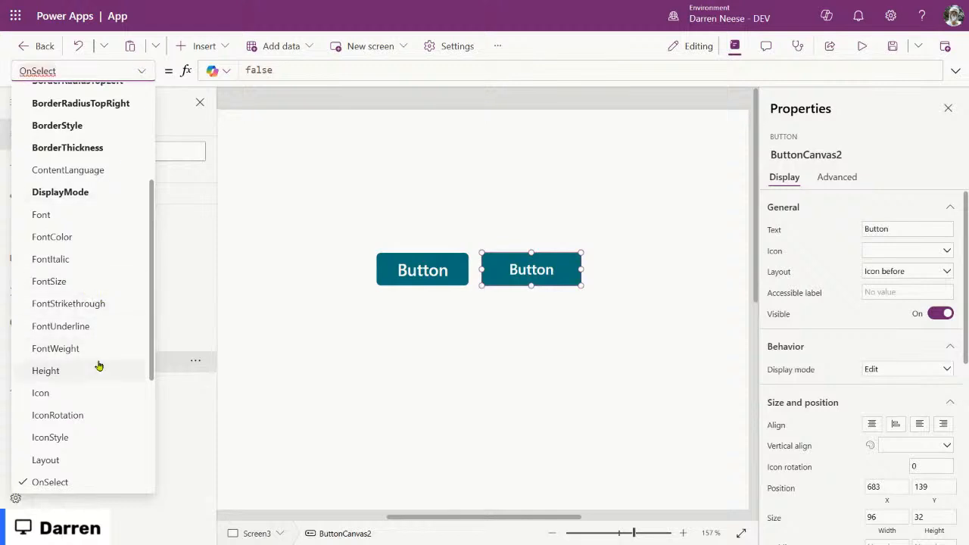
scroll(97, 366, up, 4)
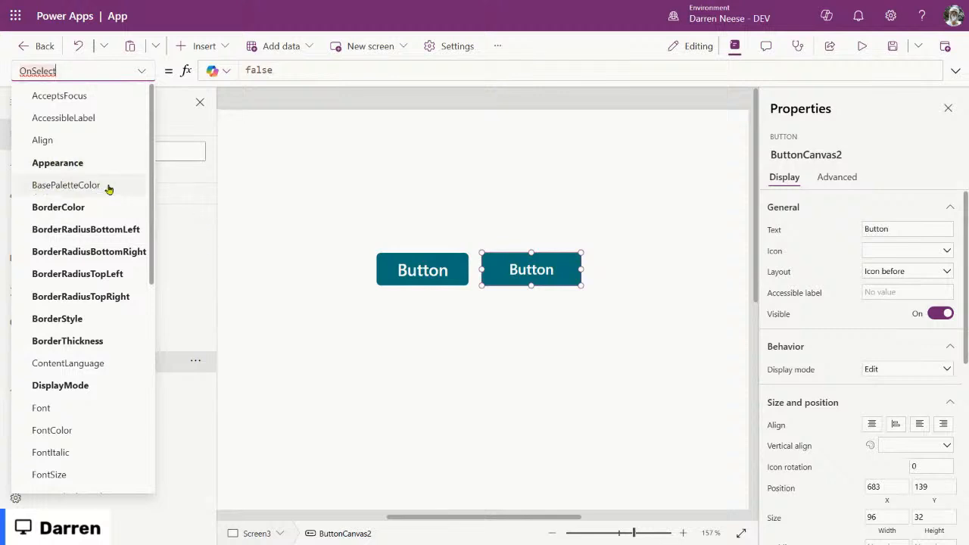
click(81, 165)
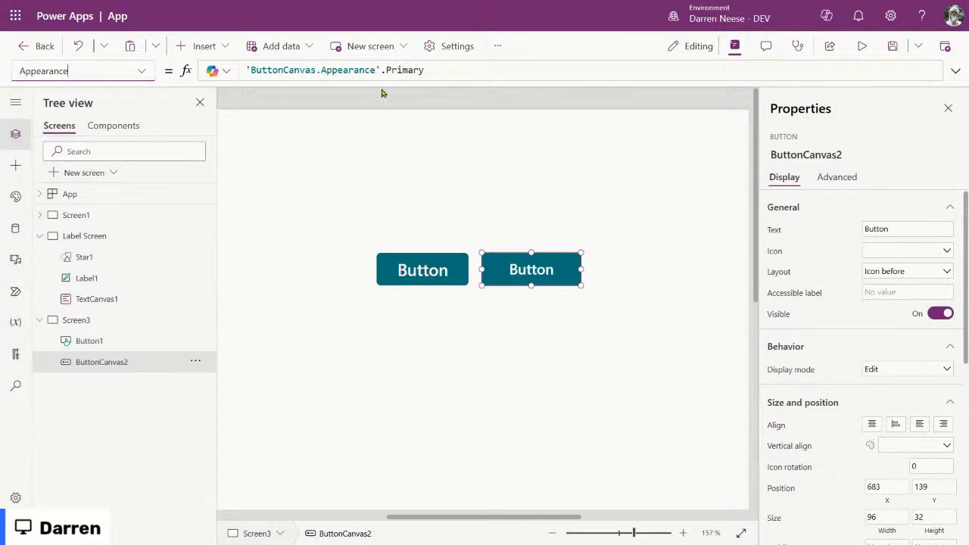
click(457, 71)
scroll(825, 395, down, 3)
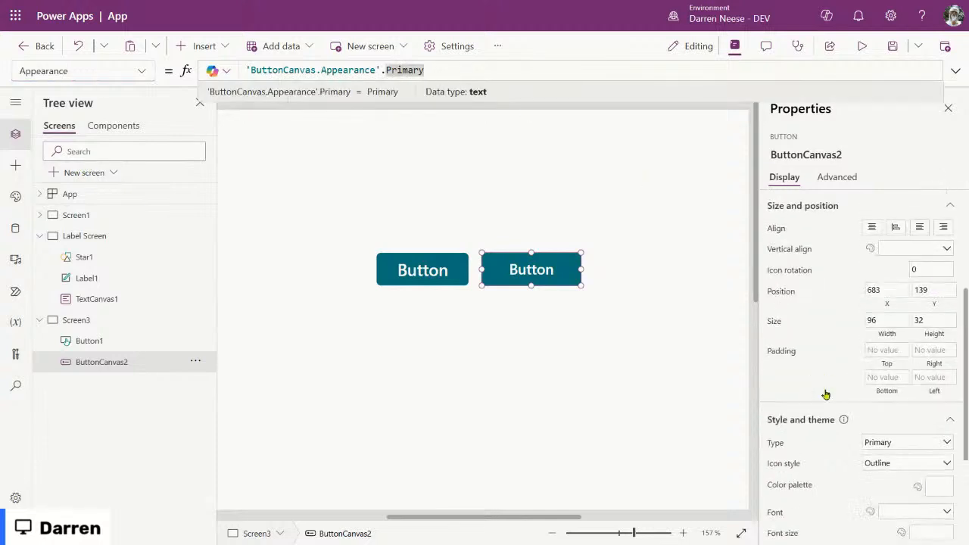
click(942, 443)
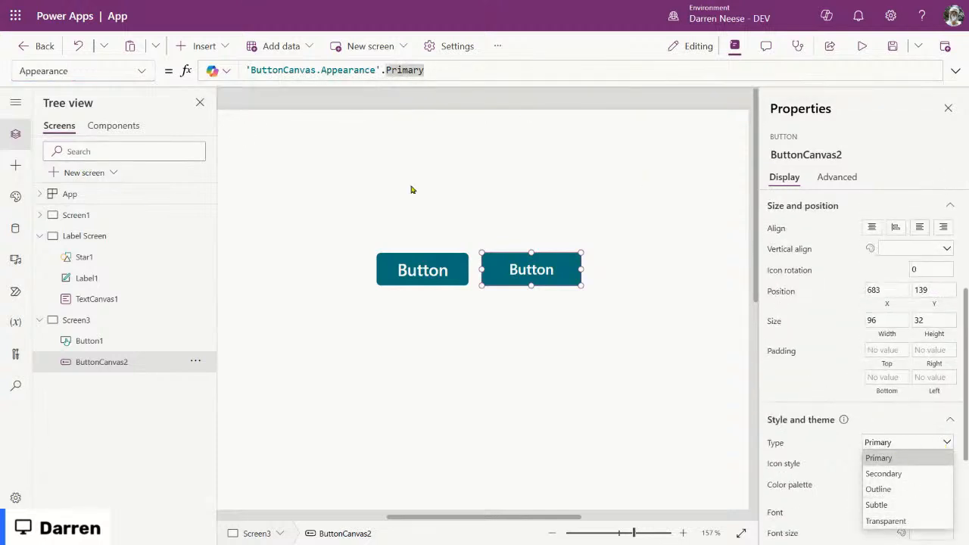
click(143, 72)
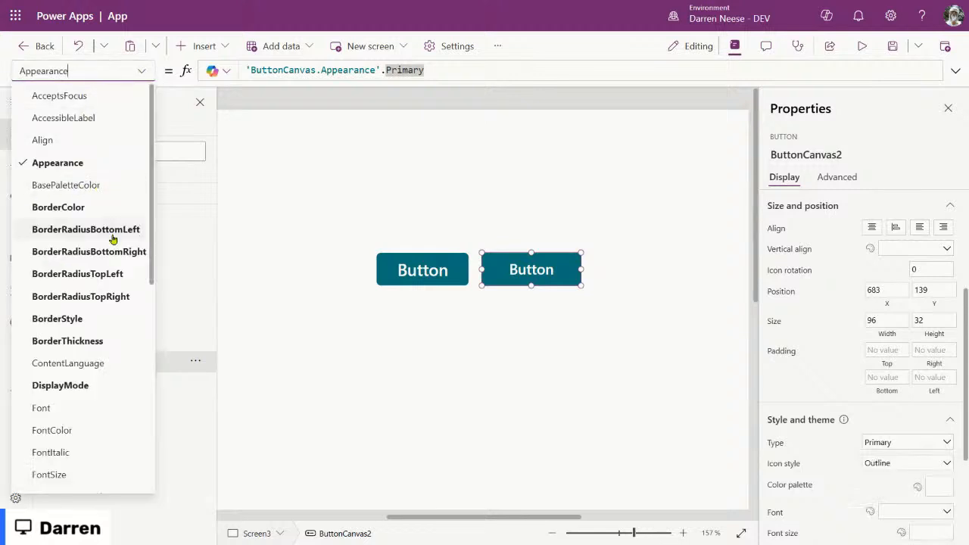
scroll(113, 238, down, 1)
scroll(116, 311, down, 3)
scroll(91, 234, down, 2)
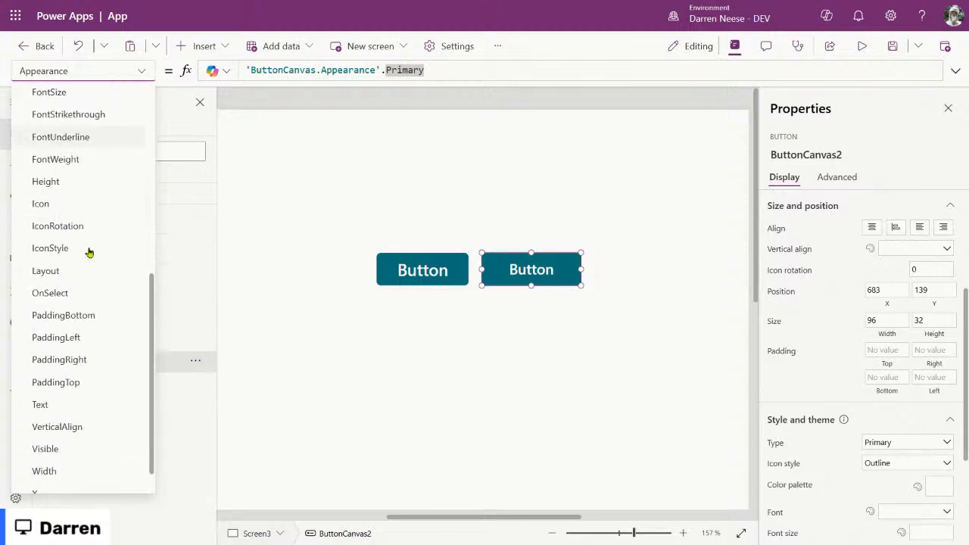
scroll(97, 237, down, 1)
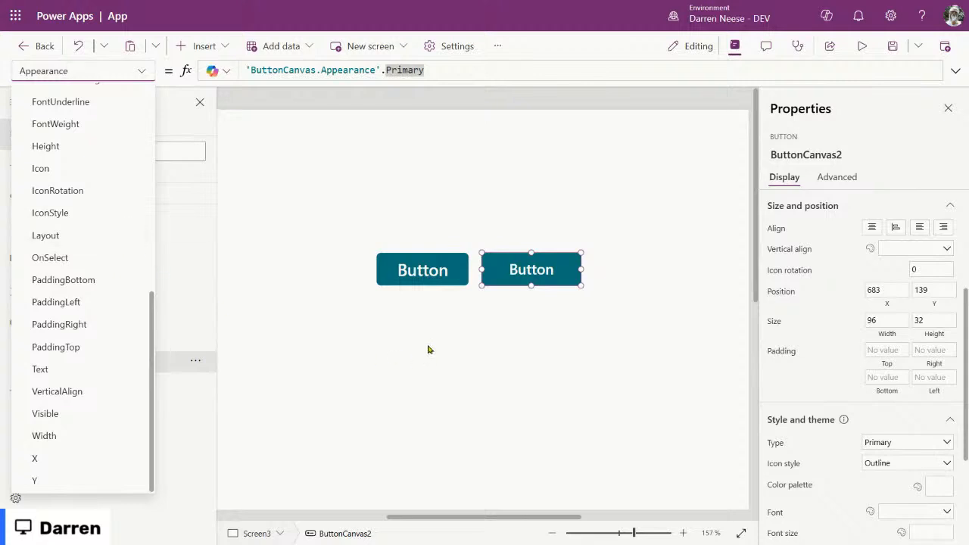
click(417, 266)
Step: Zoom the canvas to 98% and check the screen and both buttons
mouse_move(627, 539)
mouse_down()
mouse_move(597, 536)
mouse_move(618, 533)
mouse_up()
click(579, 198)
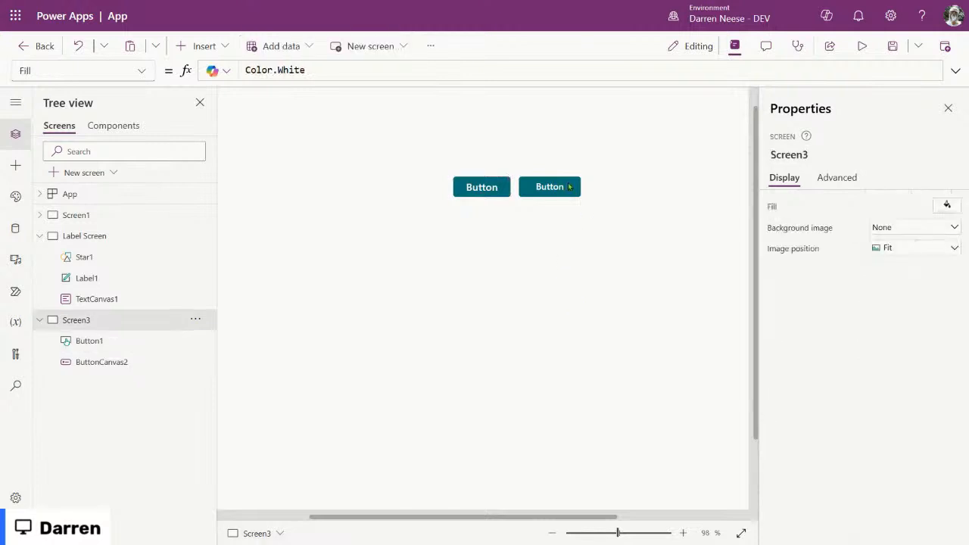
click(549, 189)
click(476, 187)
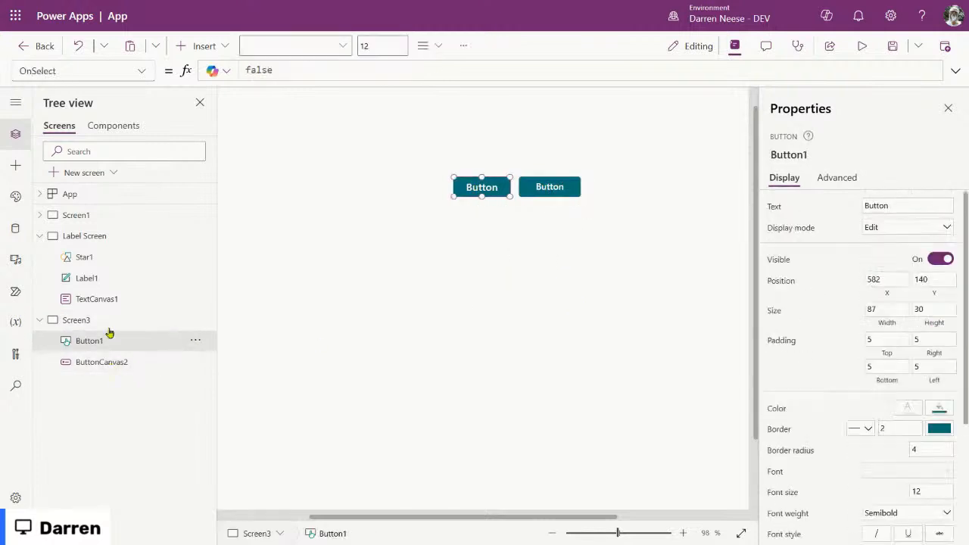
Step: Copy the yellow star from Label Screen and paste it on Screen3 below Button1
click(98, 236)
click(356, 215)
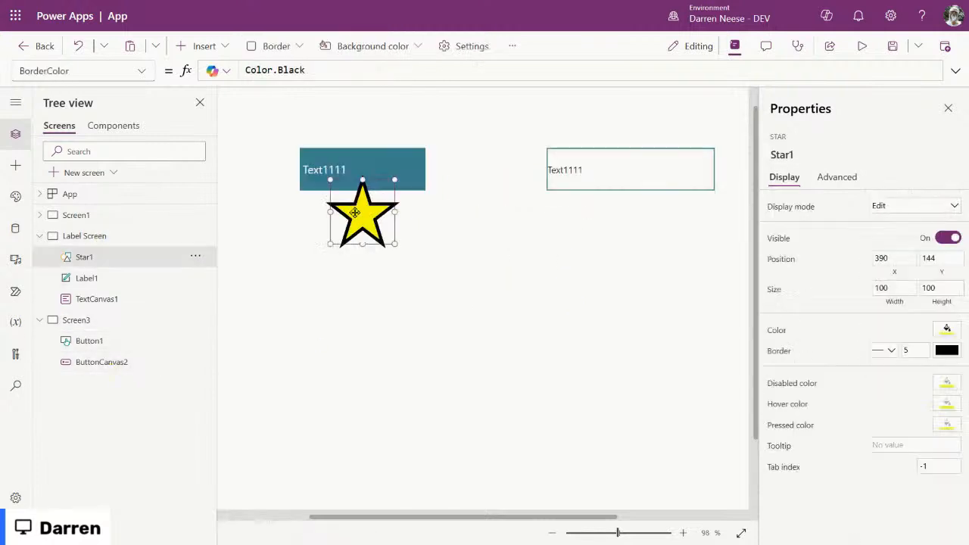
click(76, 319)
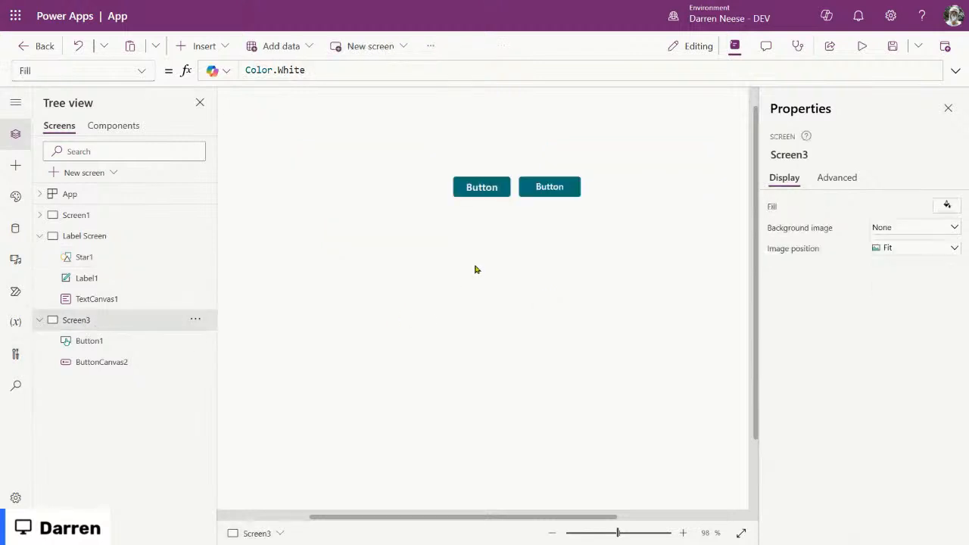
key(ctrl+v)
drag(372, 218, 473, 224)
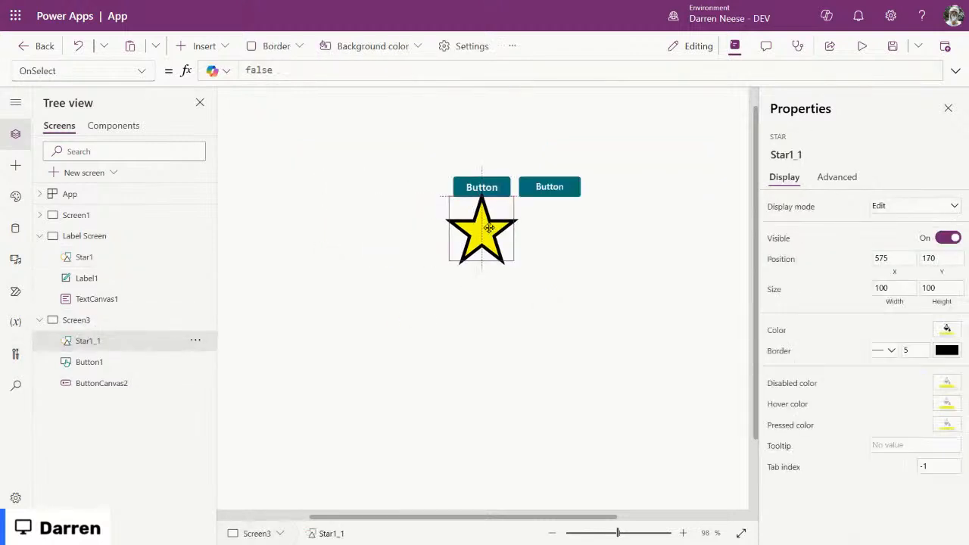
click(583, 319)
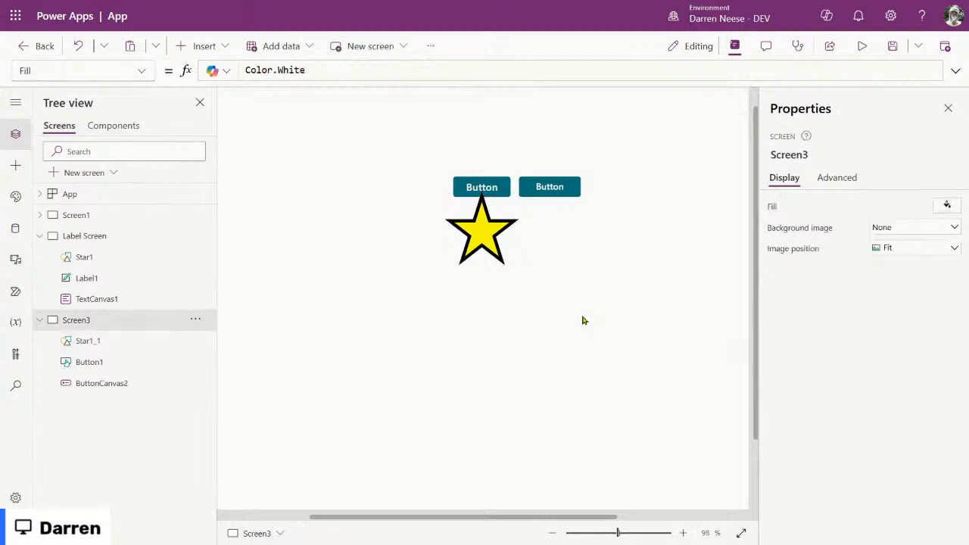
Step: Review the right button's advanced properties
click(503, 177)
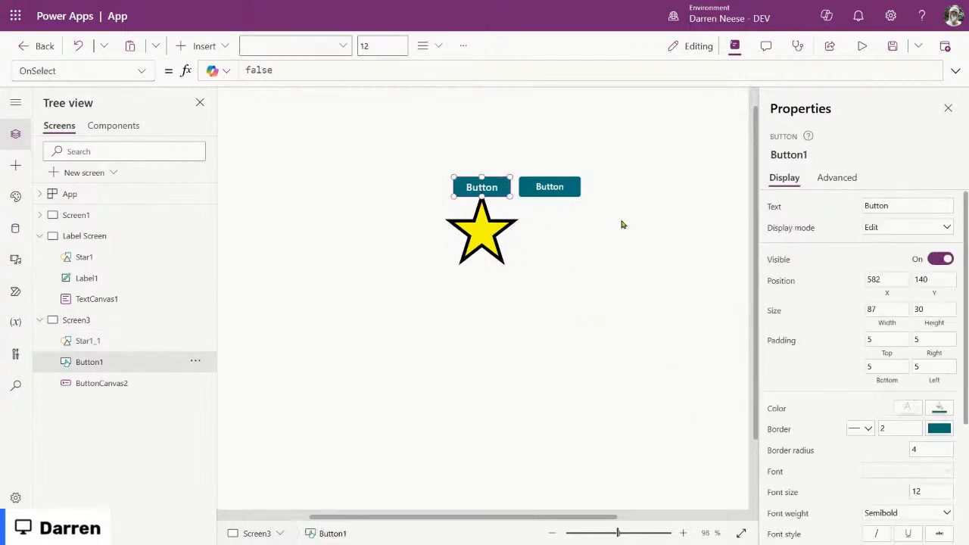
click(556, 185)
scroll(871, 445, down, 5)
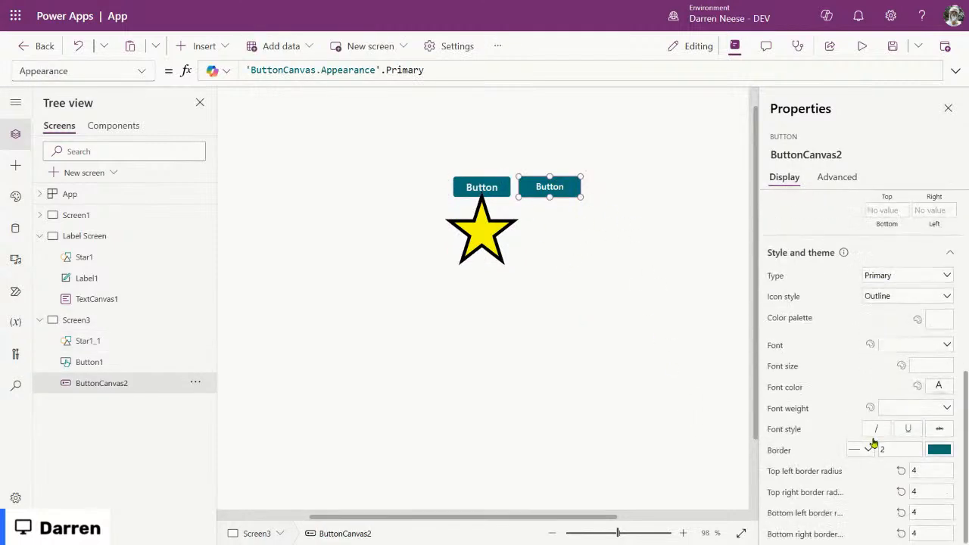
scroll(874, 441, up, 5)
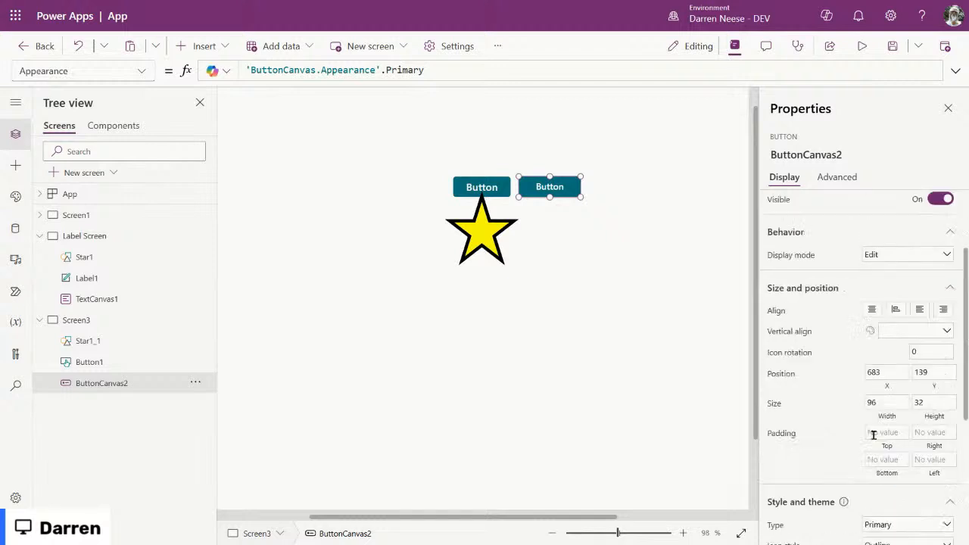
click(840, 179)
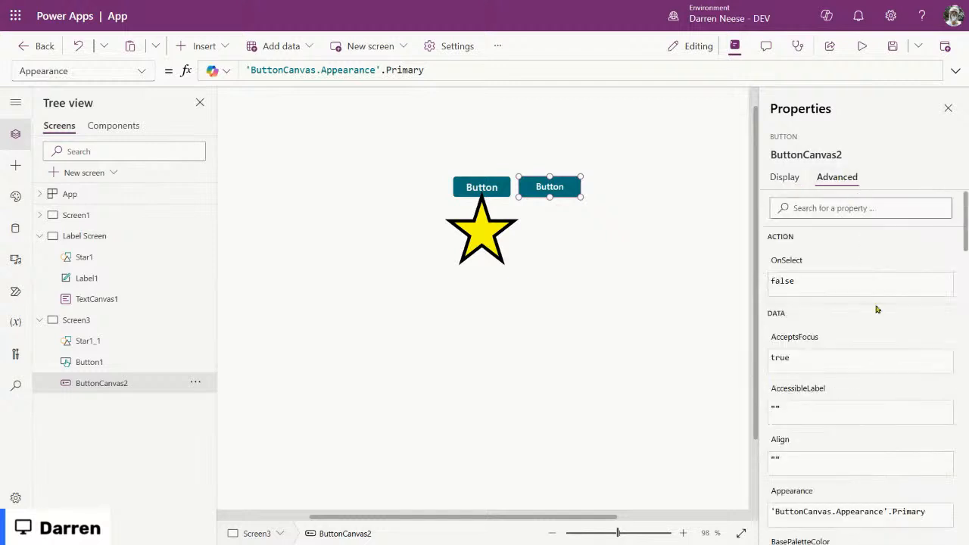
scroll(876, 474, down, 4)
scroll(877, 474, down, 15)
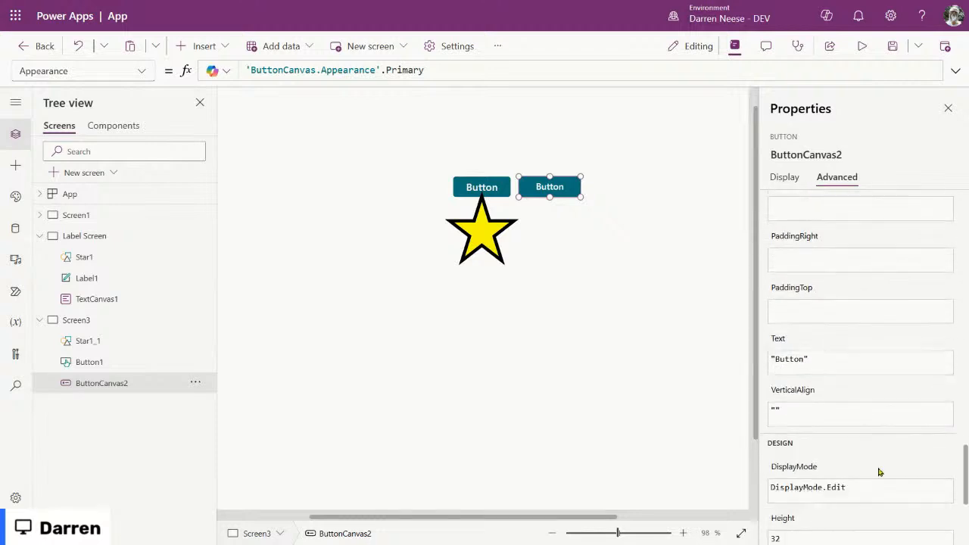
Step: Compare the left and right buttons' properties
scroll(877, 473, up, 10)
scroll(878, 474, up, 5)
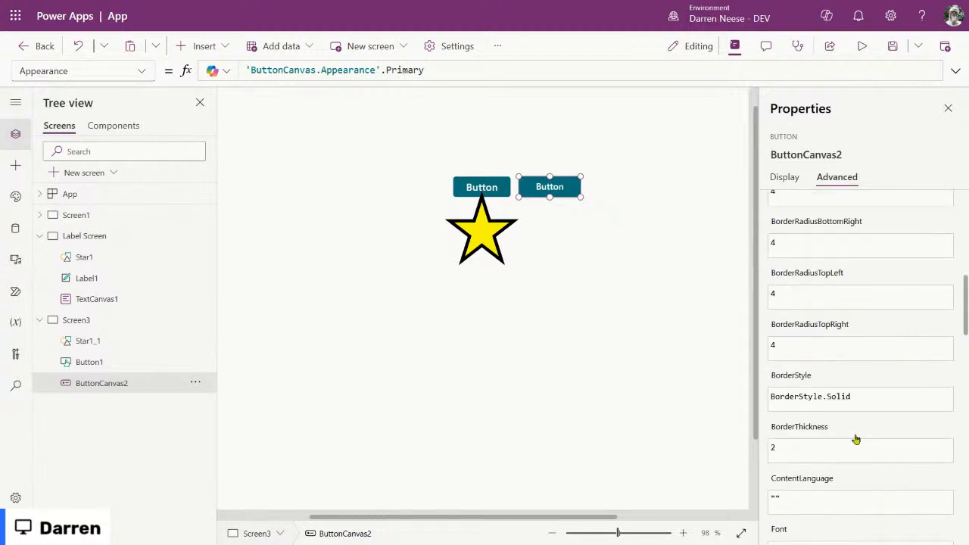
click(502, 189)
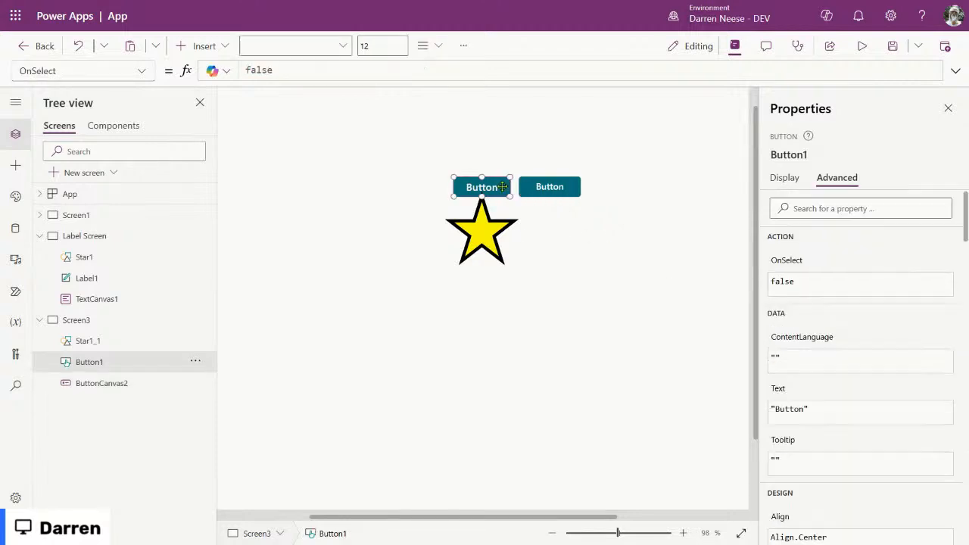
click(557, 190)
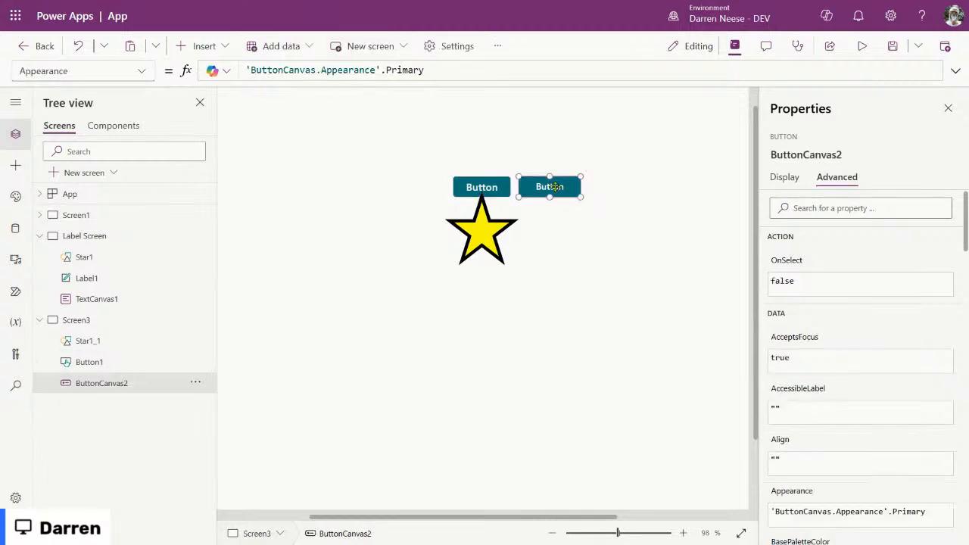
Step: Rename Screen3 to 'Button Screen' and zoom the canvas out to 85%
click(83, 322)
click(799, 152)
text(Button Screen)
key(Return)
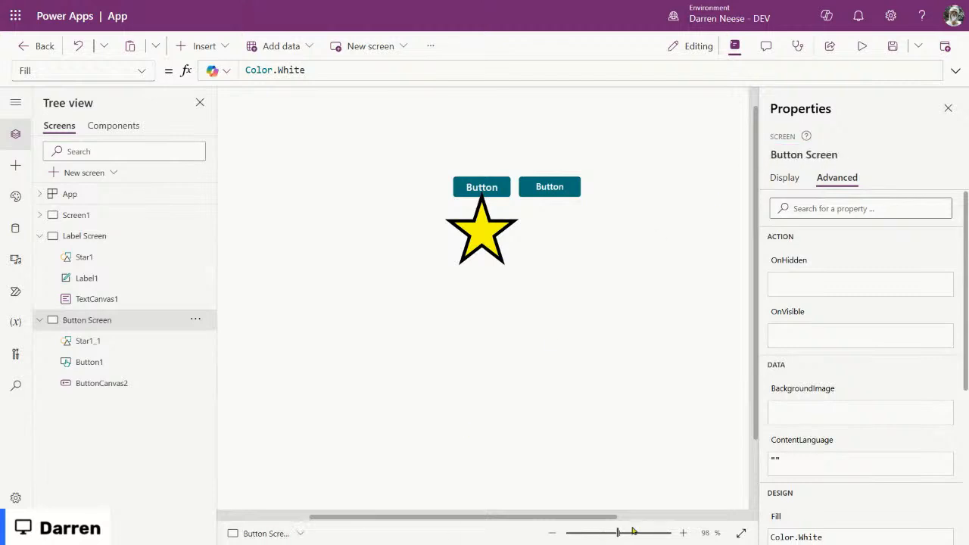
mouse_move(618, 535)
mouse_down()
mouse_move(591, 534)
mouse_move(613, 536)
mouse_up()
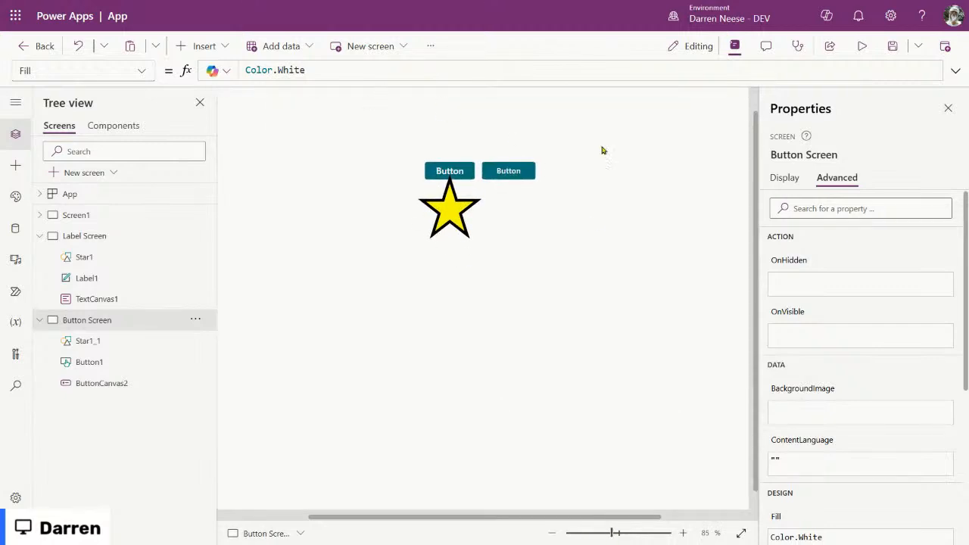
Step: Collapse the screen control lists and add a new blank screen
click(38, 323)
click(40, 236)
click(114, 172)
click(228, 217)
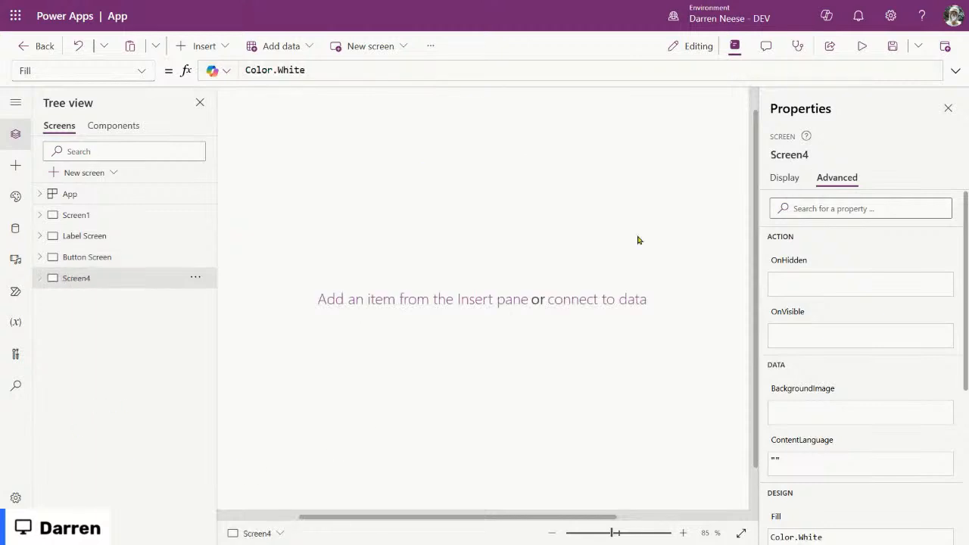
Step: Name the new screen 'Tab Screen' and search the insertable controls for 'tab'
click(794, 154)
text(Tab)
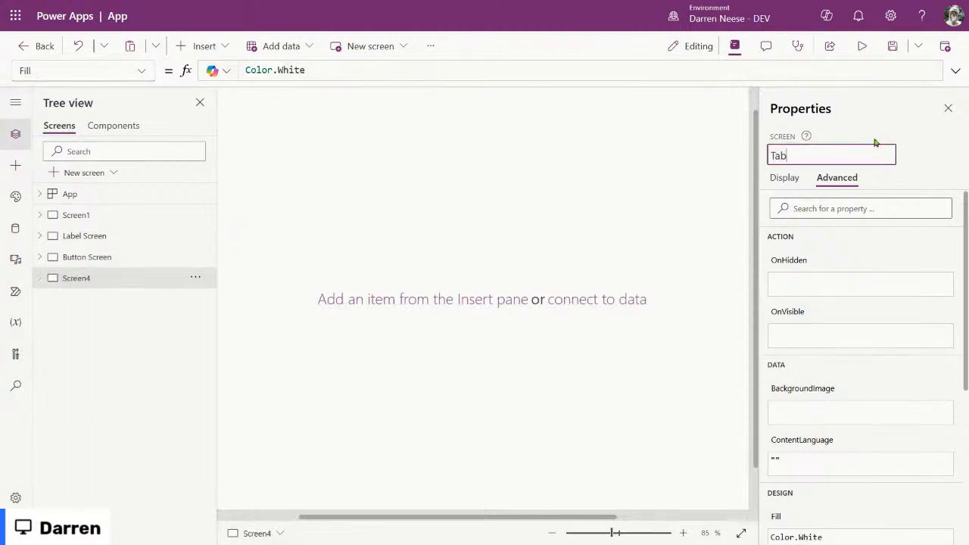
key(Return)
drag(615, 533, 595, 533)
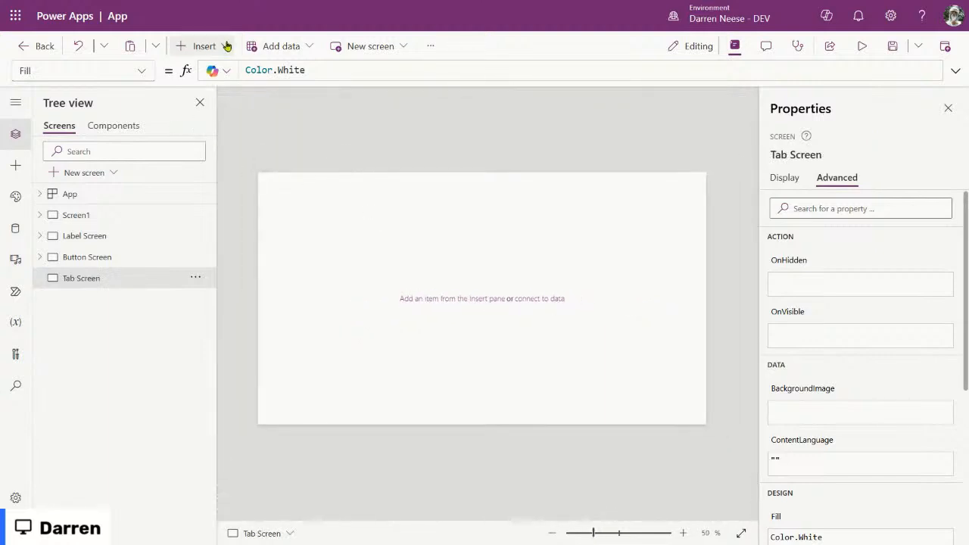
click(200, 45)
text(tab)
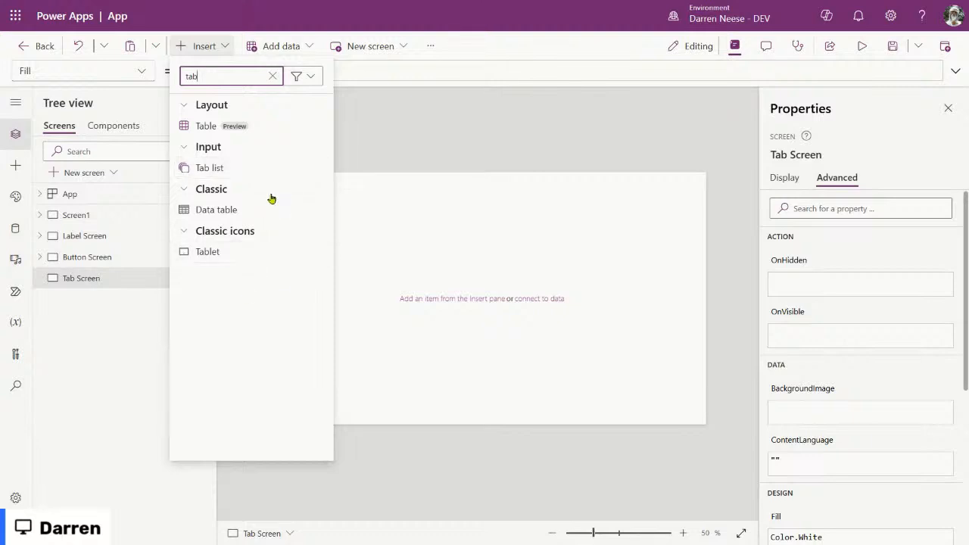
Step: Insert a Tab list on Tab Screen, make it narrower, and move it near the top-left
click(261, 167)
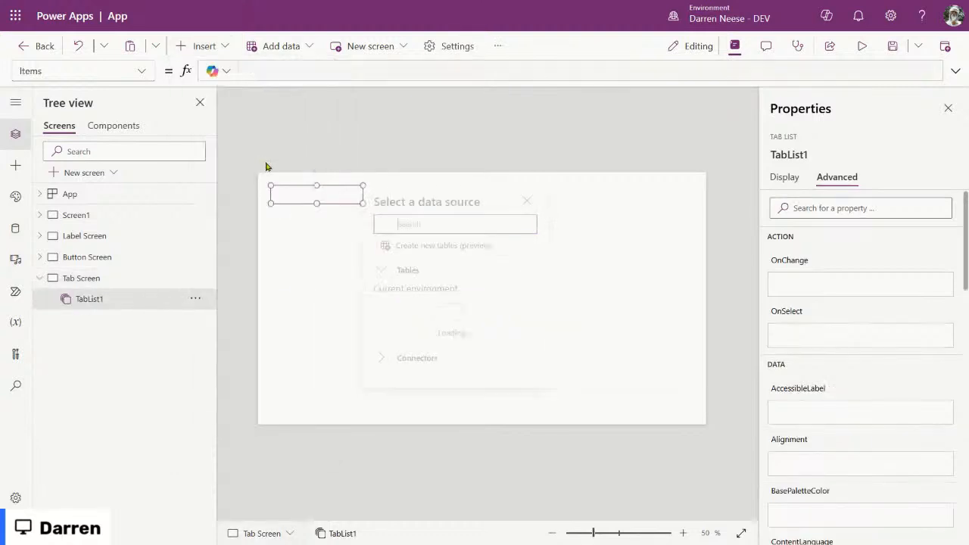
drag(340, 196, 660, 360)
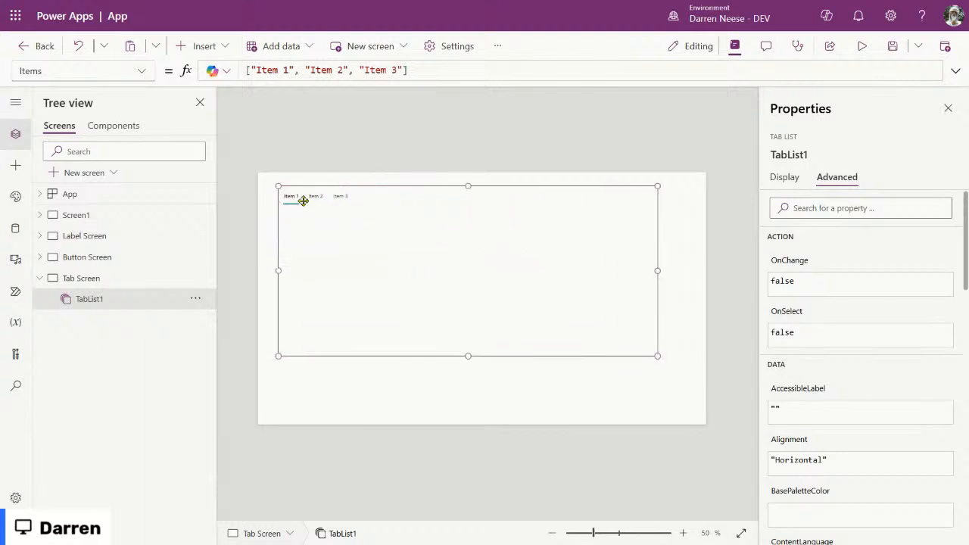
mouse_move(467, 281)
mouse_down()
mouse_move(459, 306)
mouse_move(477, 279)
mouse_move(468, 287)
mouse_up()
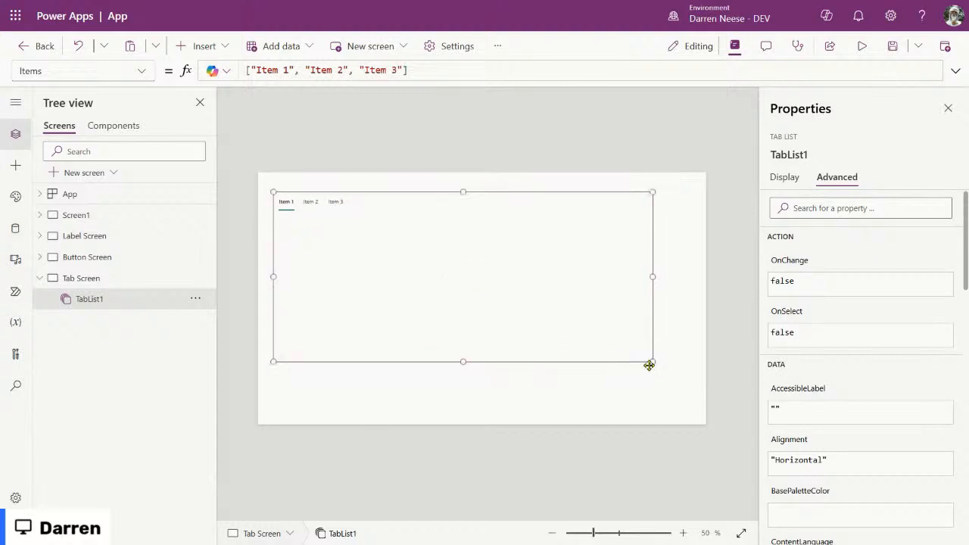
drag(653, 360, 515, 358)
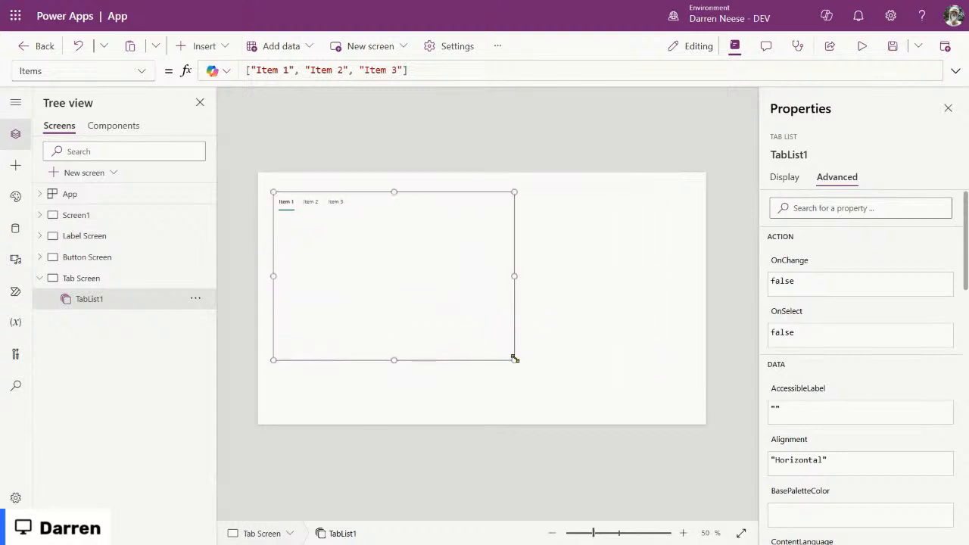
click(784, 176)
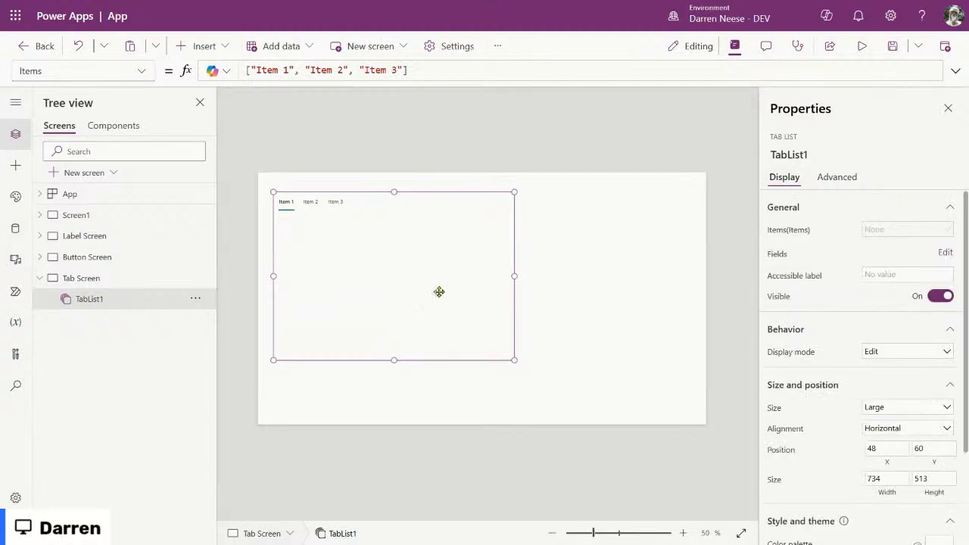
mouse_move(324, 251)
mouse_down()
mouse_move(370, 249)
mouse_move(325, 242)
mouse_up()
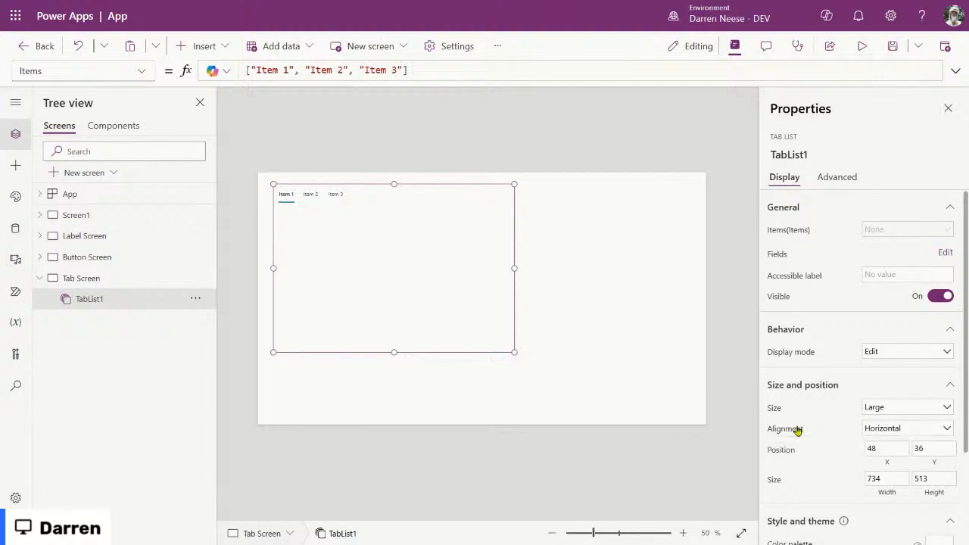
Step: Set the tab list's Alignment to Vertical and position it at X 27, Y 27
click(916, 429)
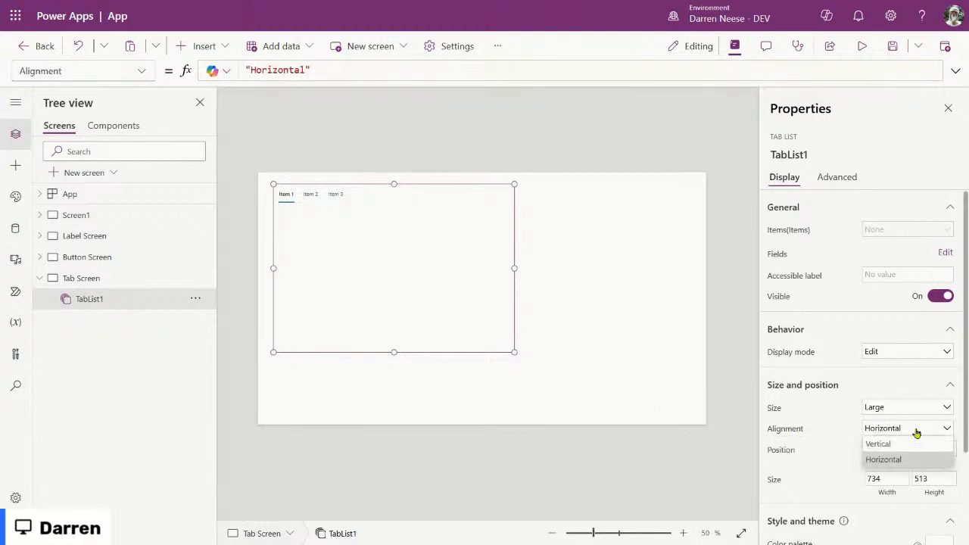
click(914, 445)
drag(352, 250, 351, 228)
drag(349, 228, 347, 230)
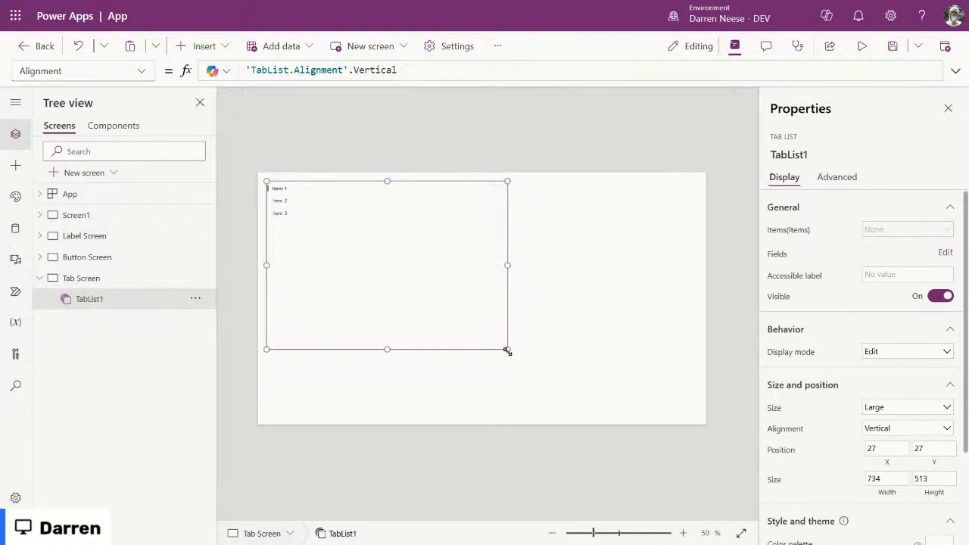
Step: Preview the app and switch between the Item 1, Item 2 and Item 3 tabs
click(861, 46)
click(147, 121)
click(136, 144)
click(140, 98)
click(142, 121)
click(137, 142)
click(140, 100)
click(943, 49)
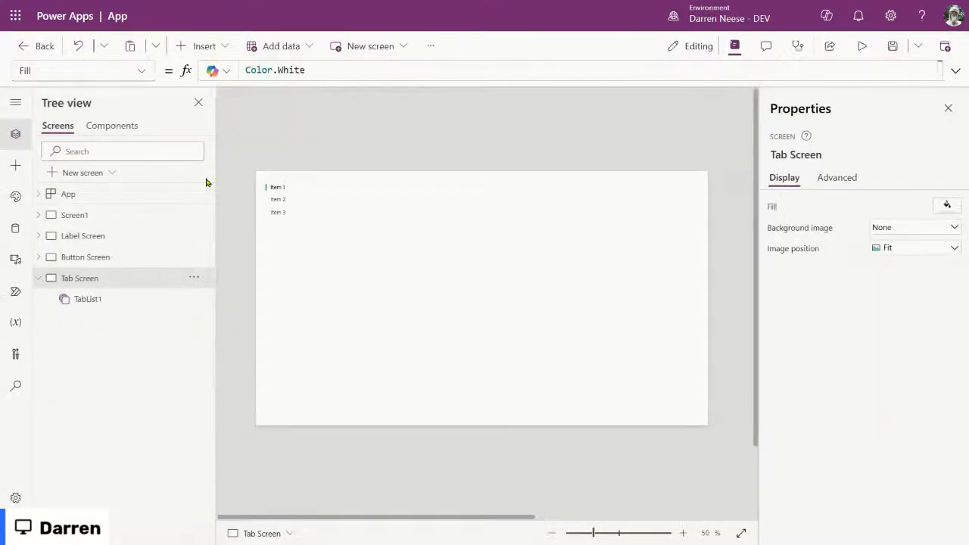
Step: Select the tab list, dismiss the data source prompt, and browse its properties
click(288, 199)
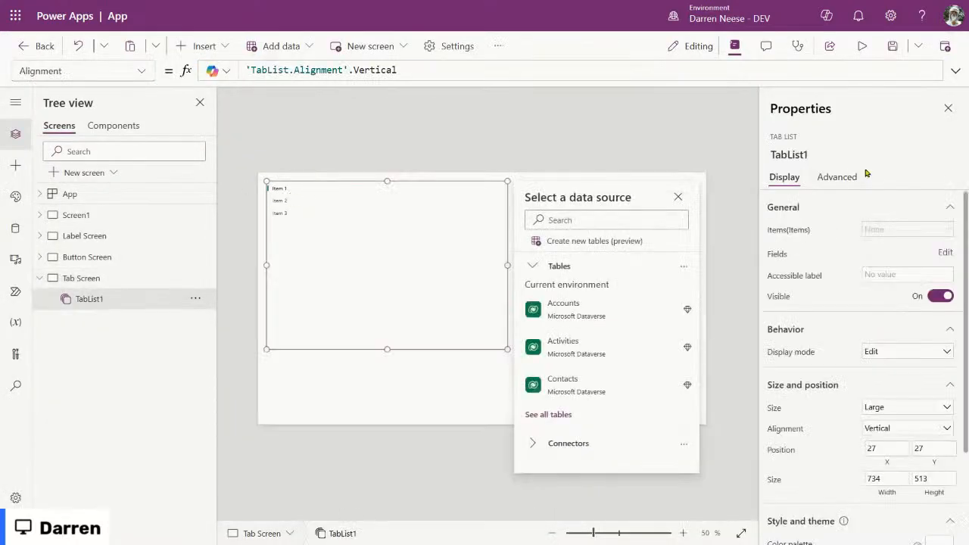
click(677, 197)
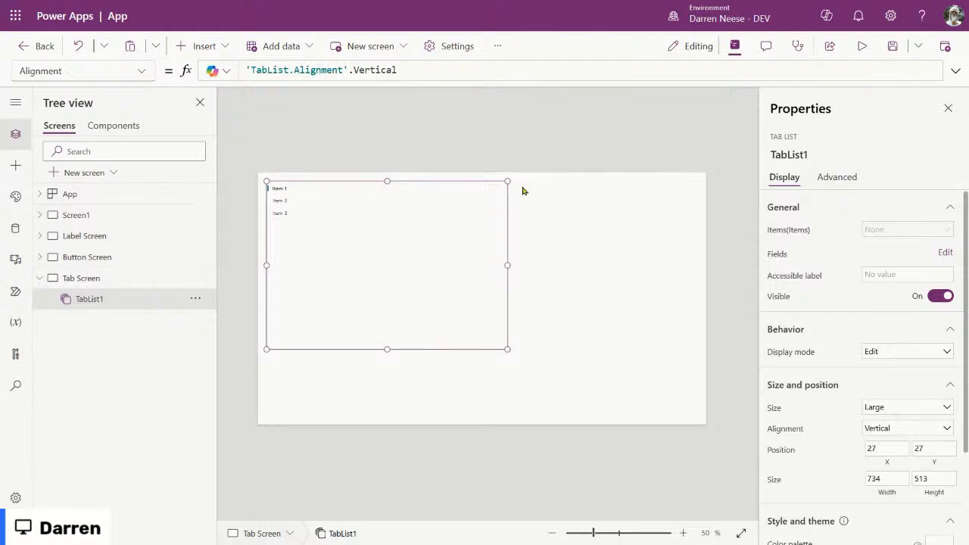
click(842, 180)
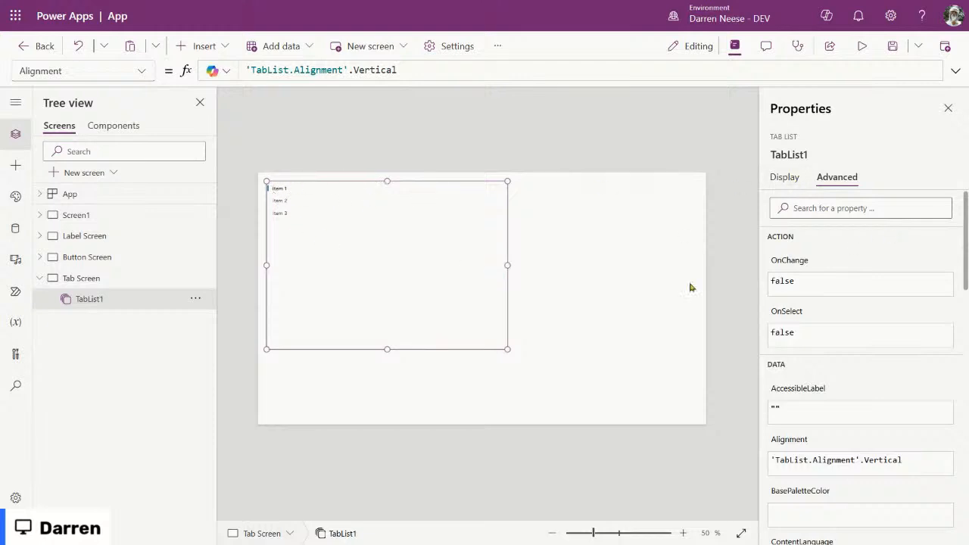
click(784, 182)
click(838, 179)
click(785, 183)
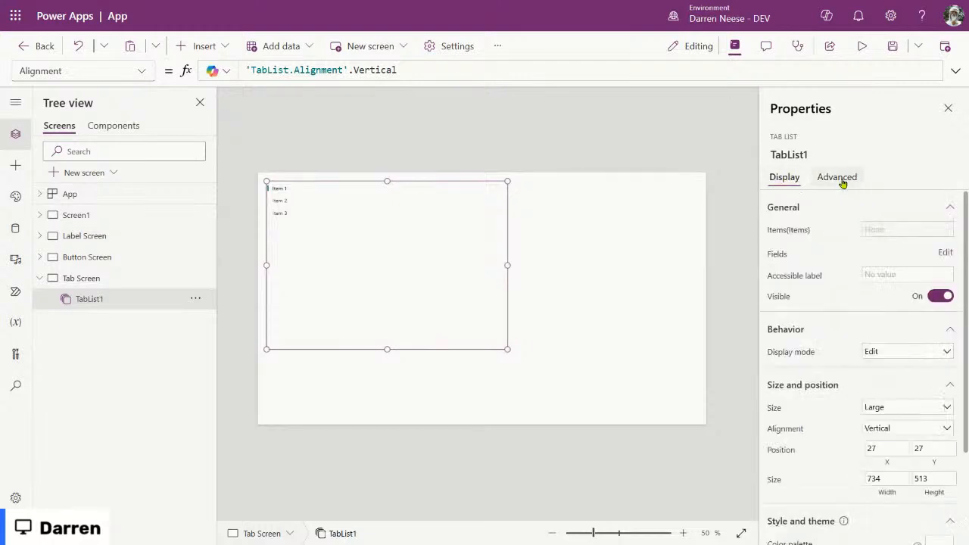
Step: Glance at the components list, then nudge TabList1 to X 36, Y 42
click(119, 132)
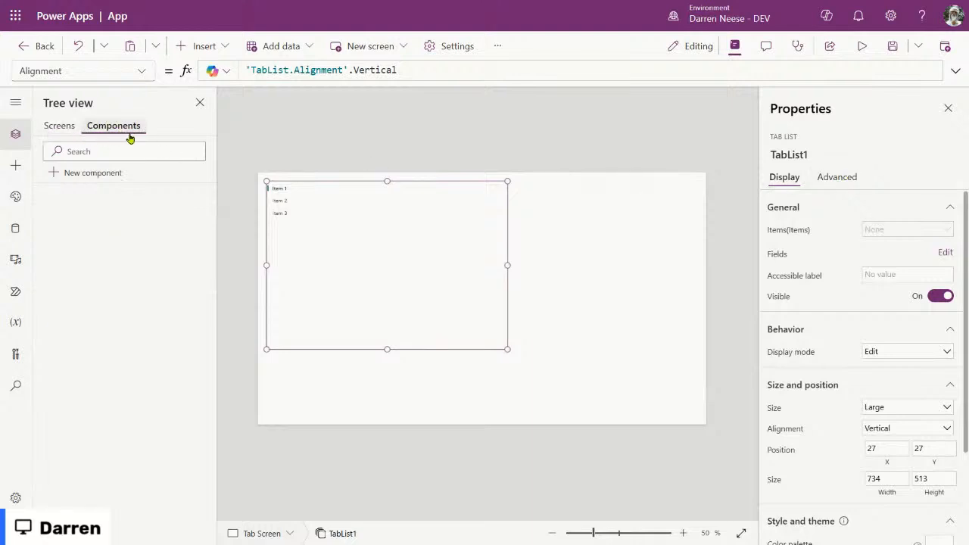
click(60, 126)
click(113, 126)
click(68, 130)
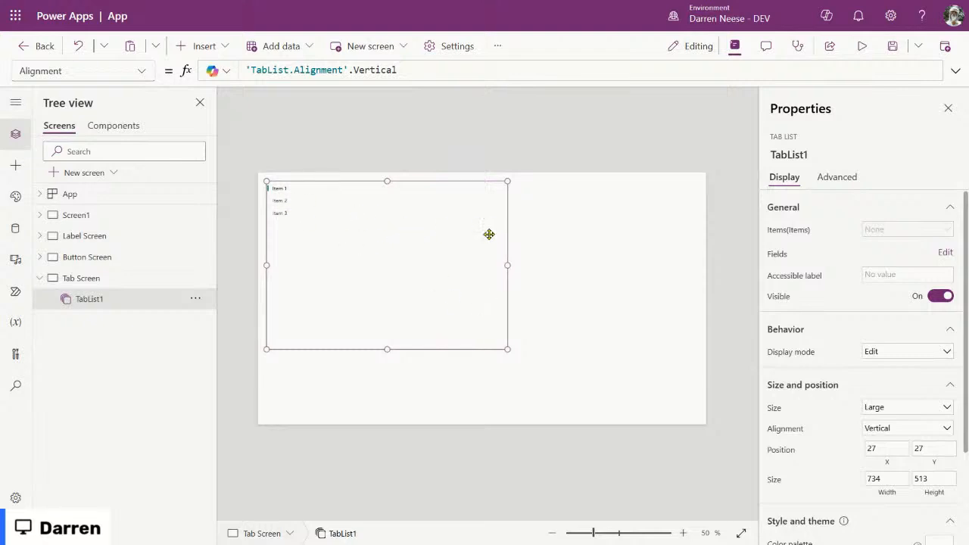
mouse_move(370, 221)
mouse_down()
mouse_move(415, 283)
mouse_move(363, 220)
mouse_move(369, 234)
mouse_up()
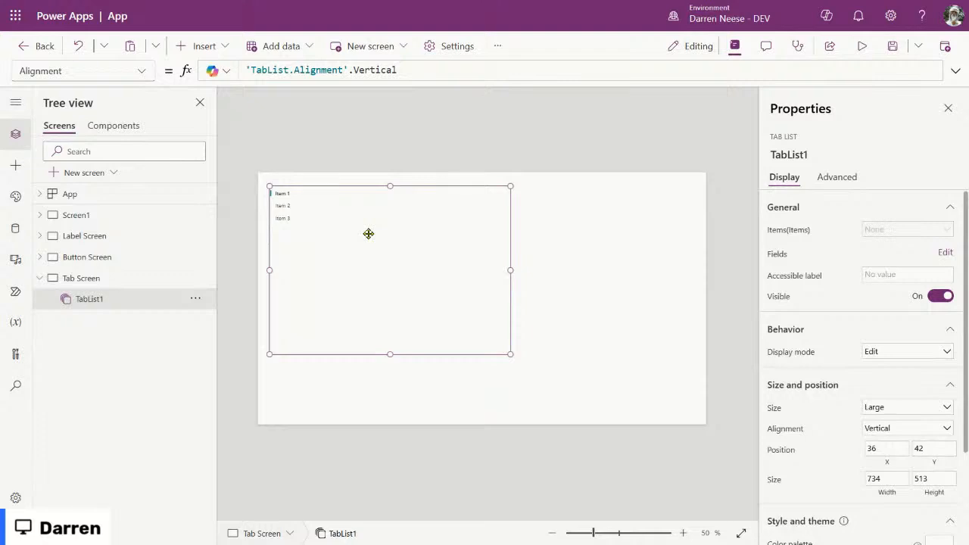
Step: Try adding a Value field to TabList1, cancel, and select its Items property instead
click(947, 253)
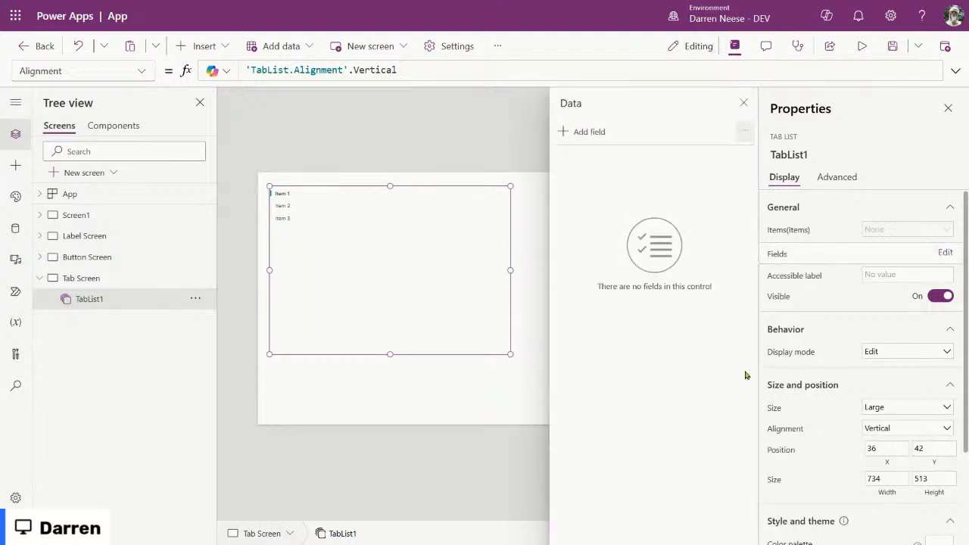
click(586, 133)
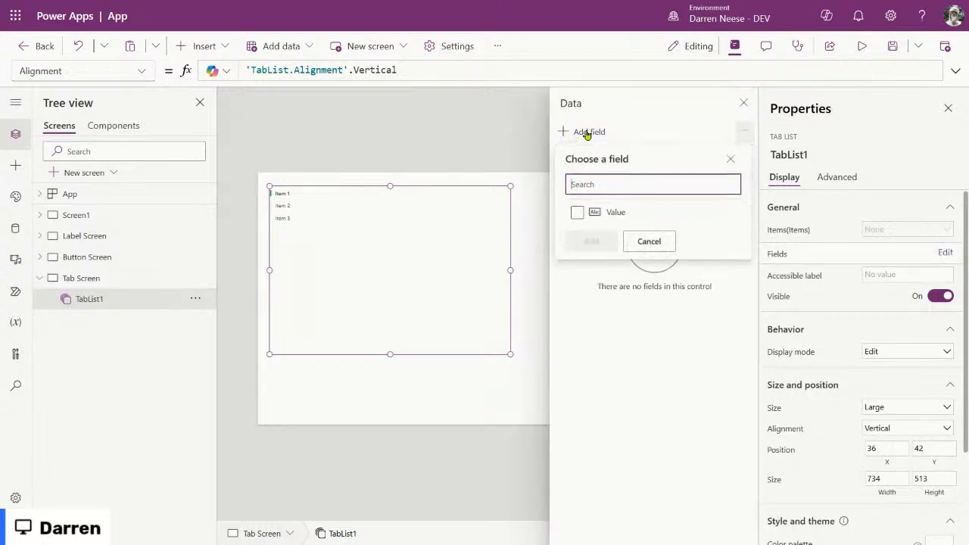
click(577, 212)
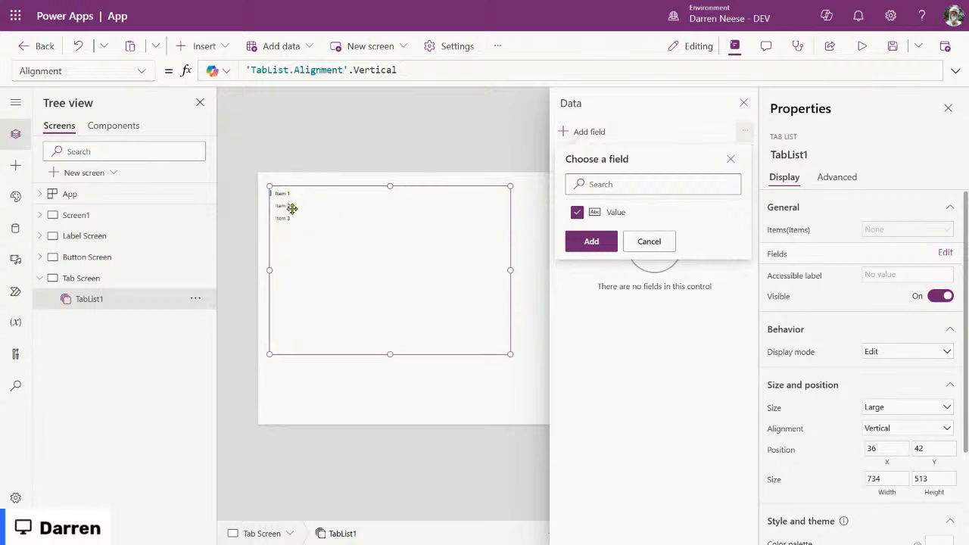
click(649, 240)
click(742, 102)
click(788, 230)
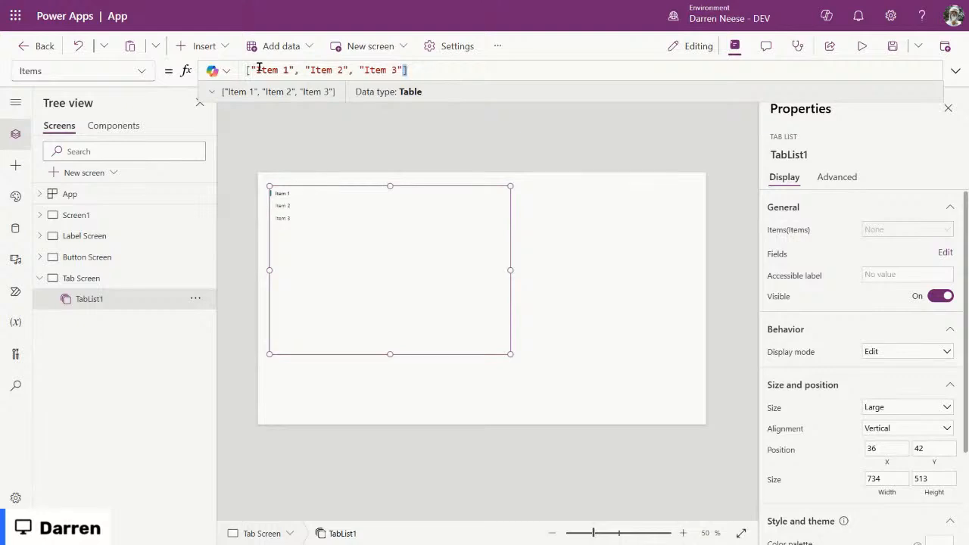
Step: Expand and enlarge the formula editor and format the Items formula one item per line
drag(409, 69, 201, 68)
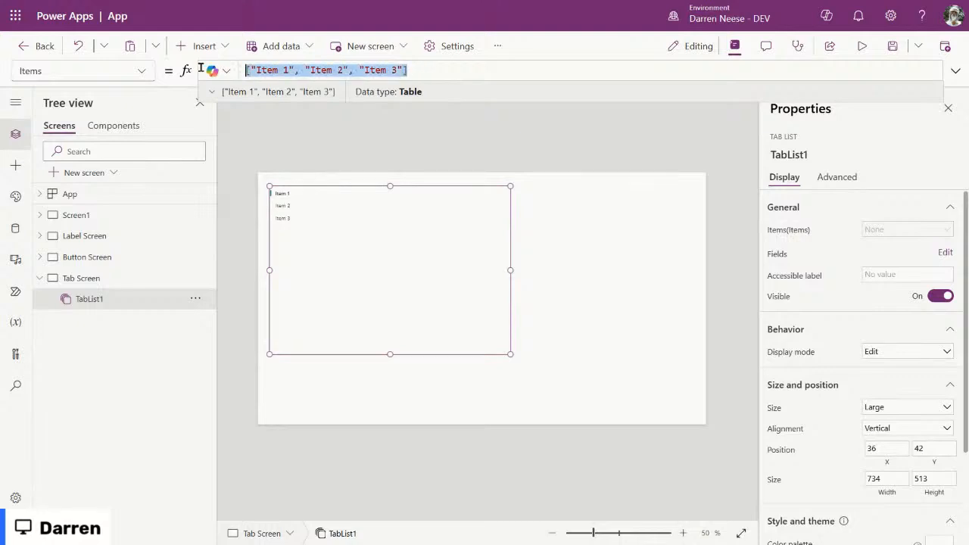
click(425, 68)
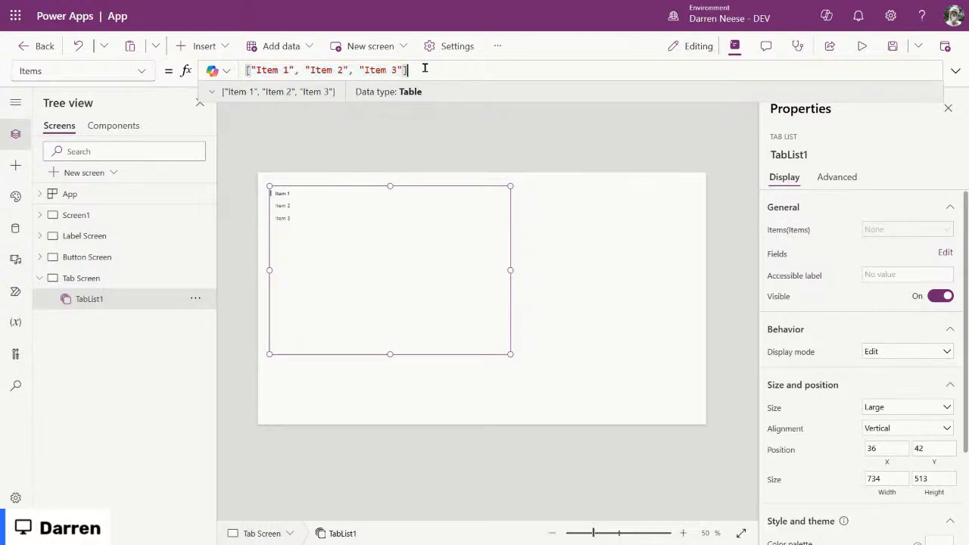
drag(402, 70, 237, 68)
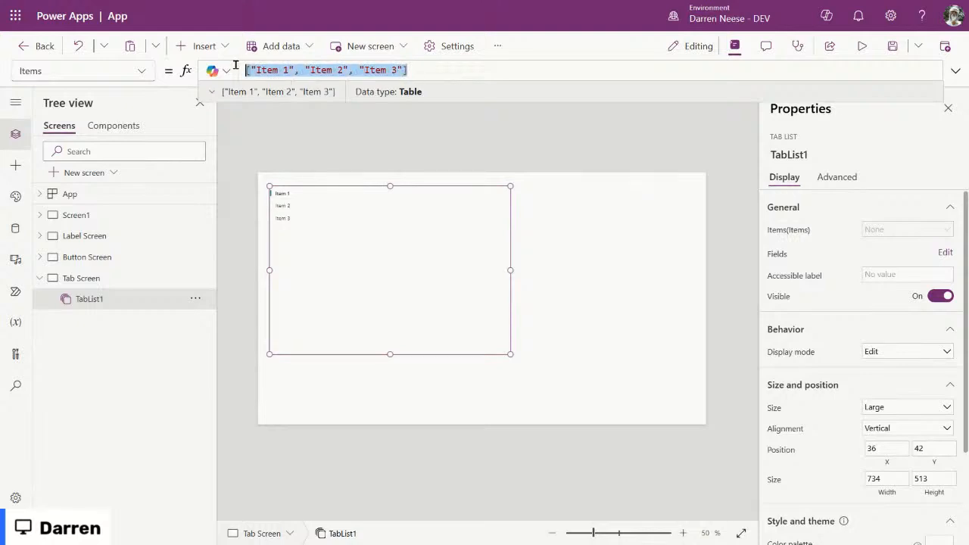
click(428, 69)
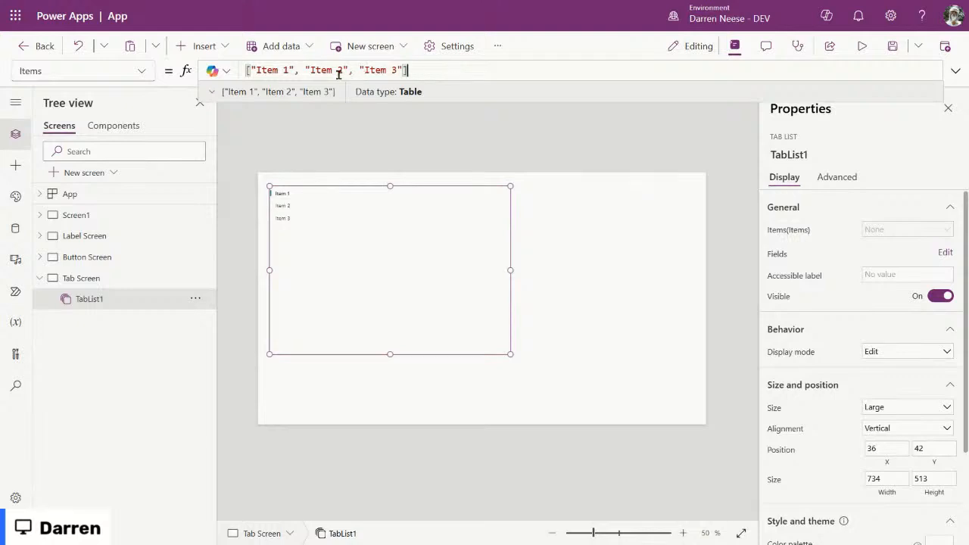
click(957, 73)
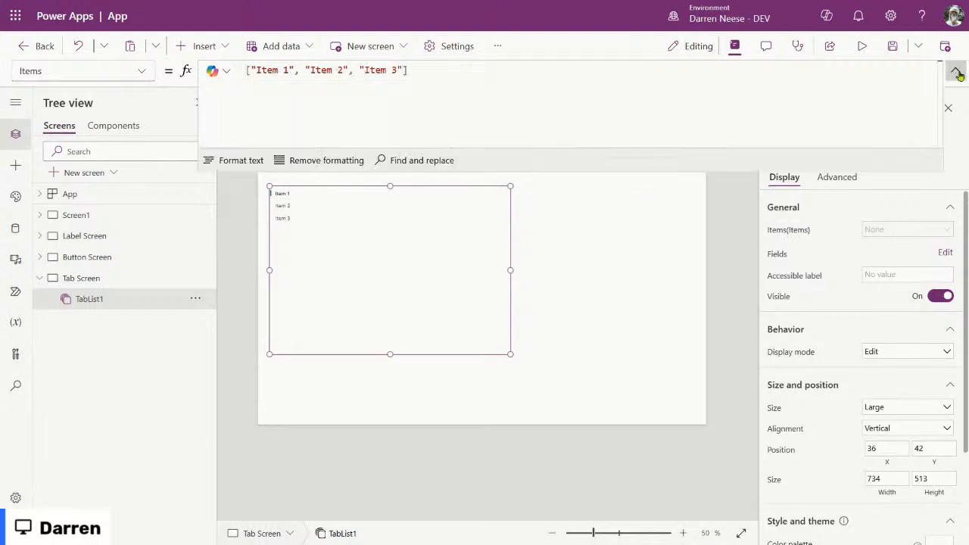
click(238, 160)
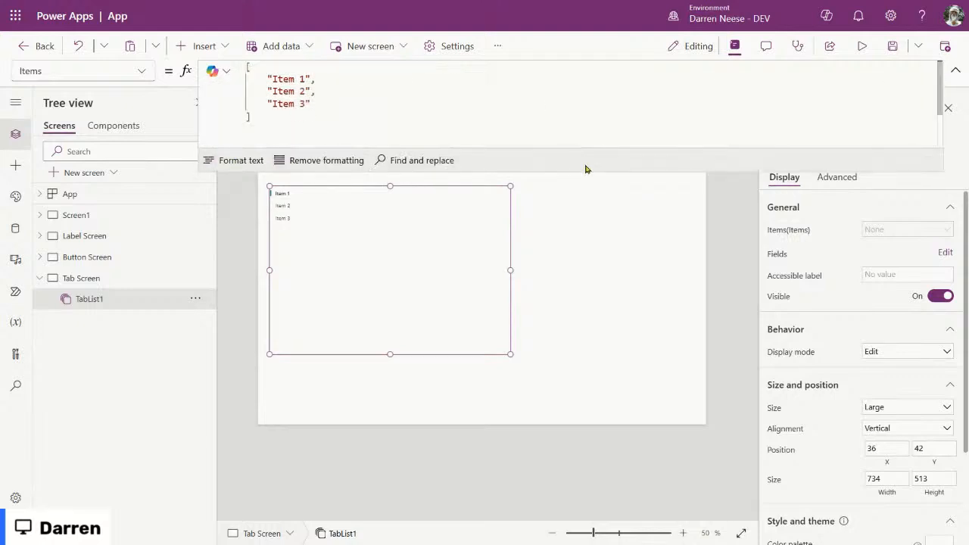
drag(583, 168, 544, 294)
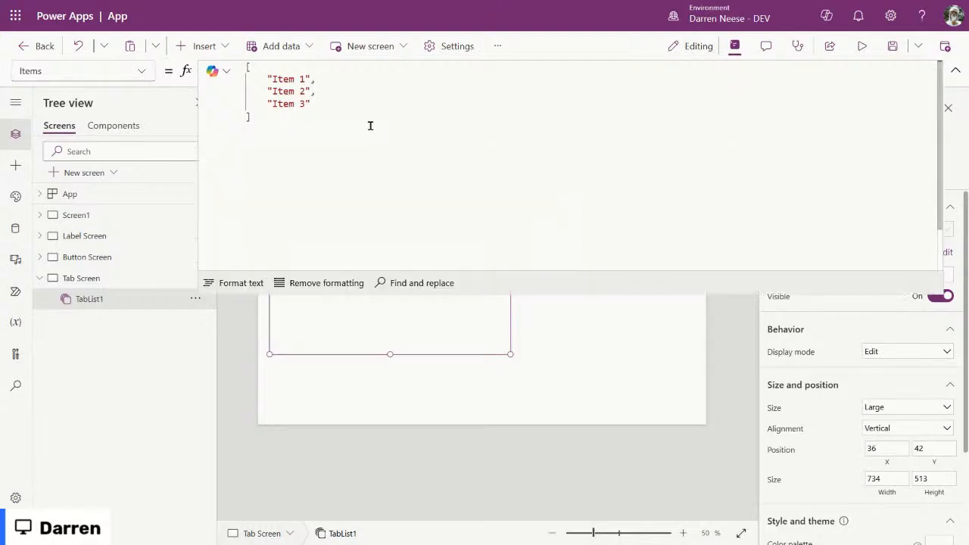
Step: Inspect each item line and show the result as a Value table of Item 1–3
click(263, 79)
drag(263, 79, 355, 83)
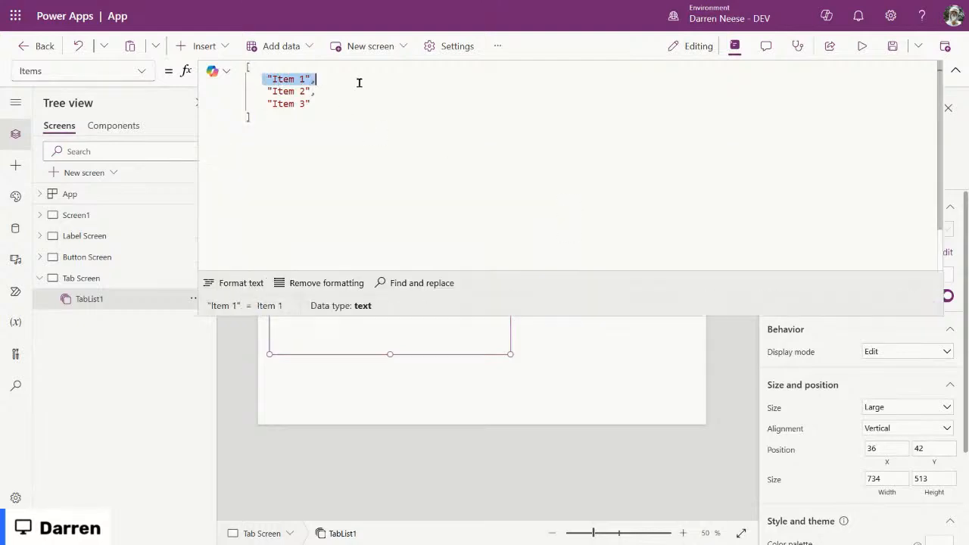
drag(266, 91, 364, 90)
drag(258, 104, 356, 103)
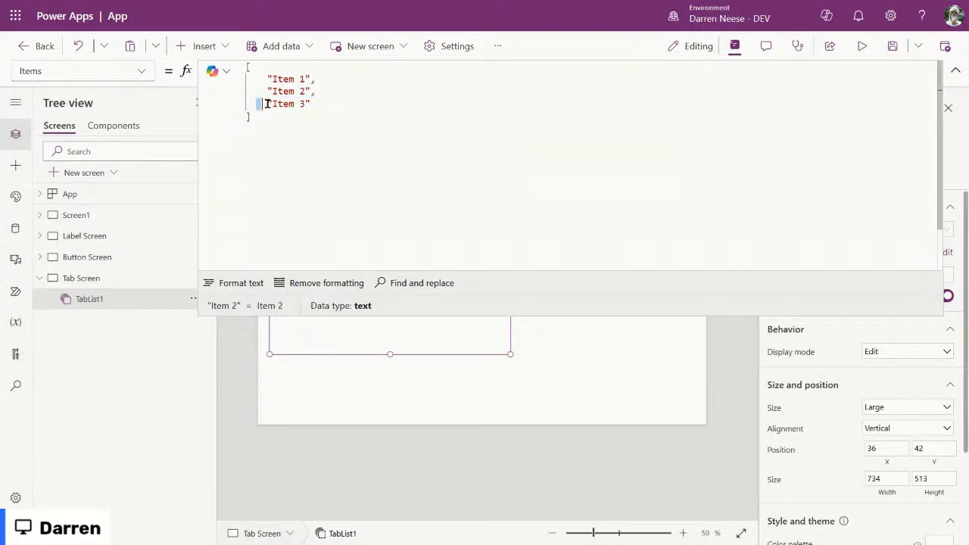
drag(261, 78, 333, 78)
drag(260, 92, 361, 102)
click(325, 111)
drag(299, 133, 254, 65)
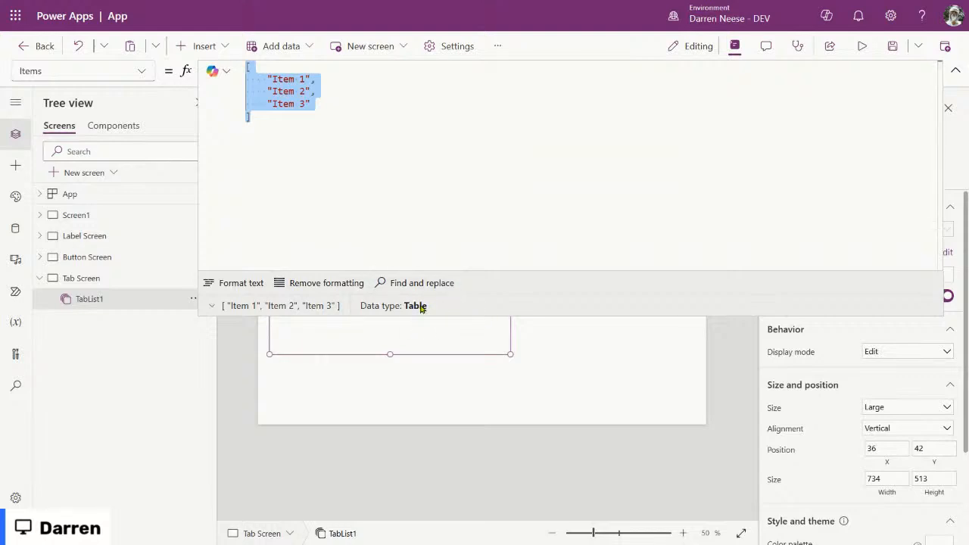
click(213, 306)
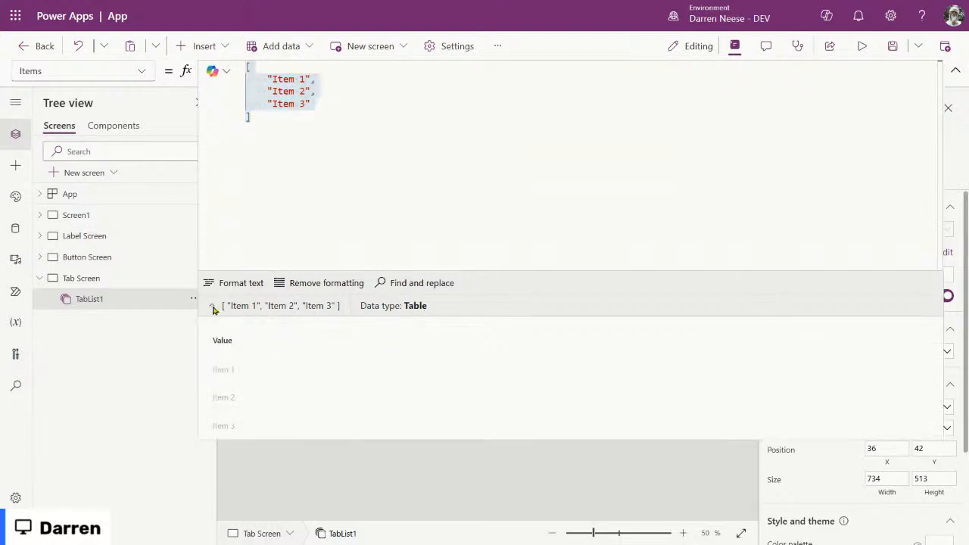
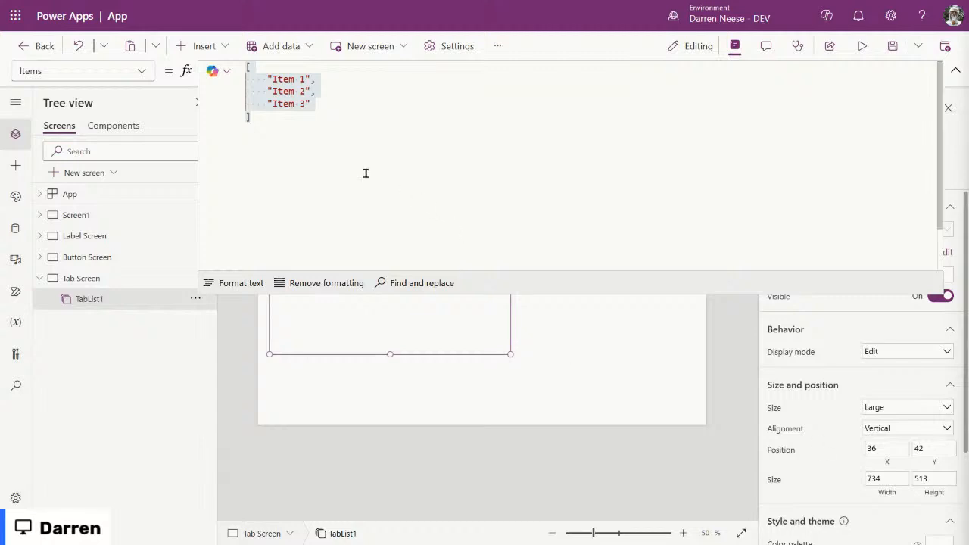
Step: Preview the Items formula's result table and inspect the Item 1 entry
click(326, 129)
drag(326, 130, 194, 47)
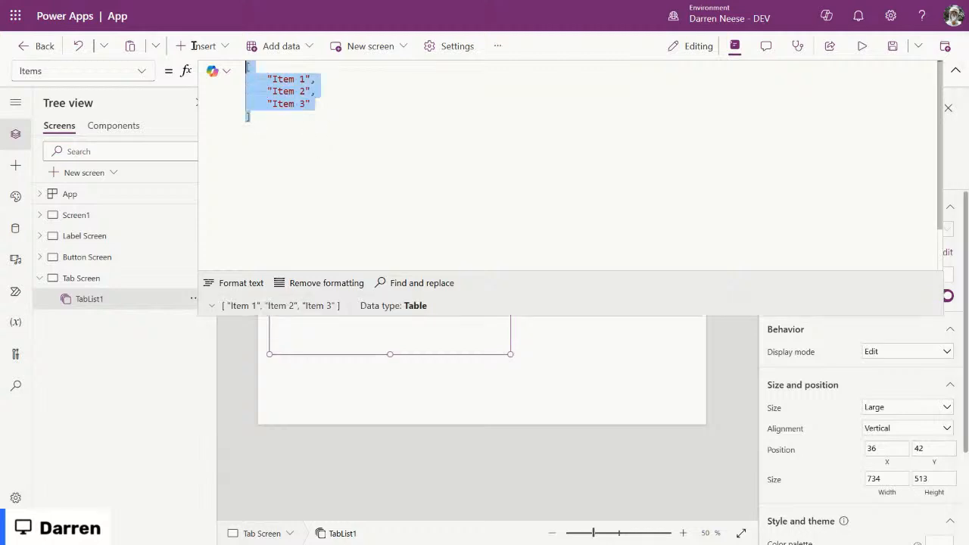
click(225, 306)
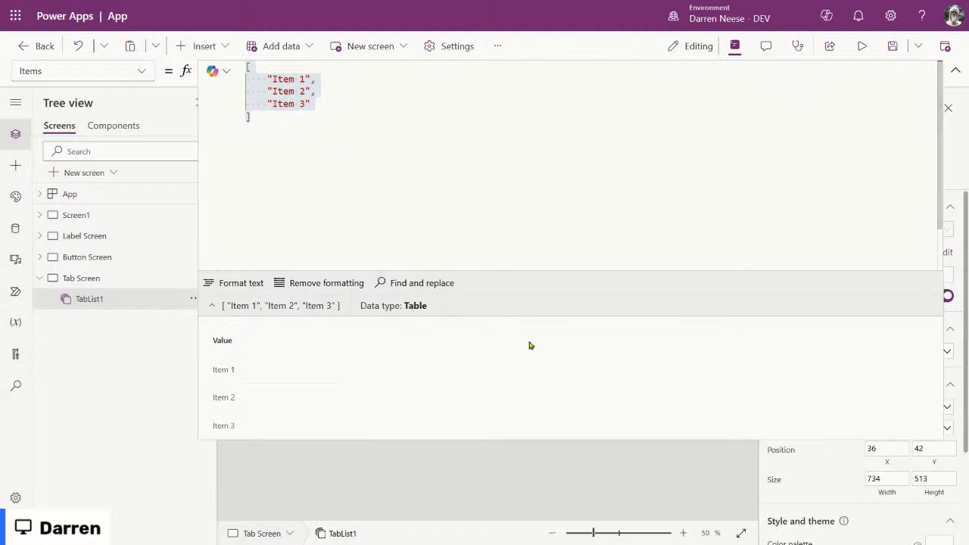
click(300, 122)
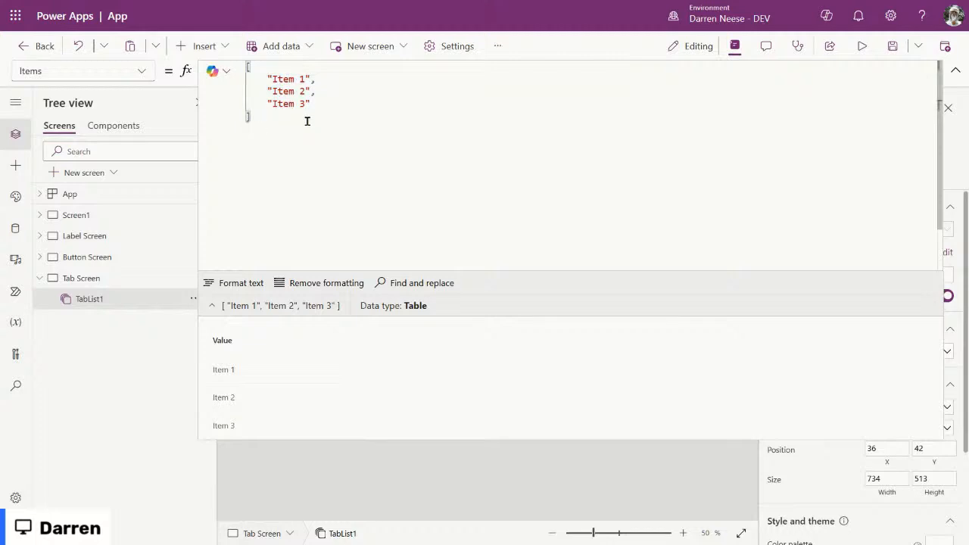
drag(308, 121, 232, 60)
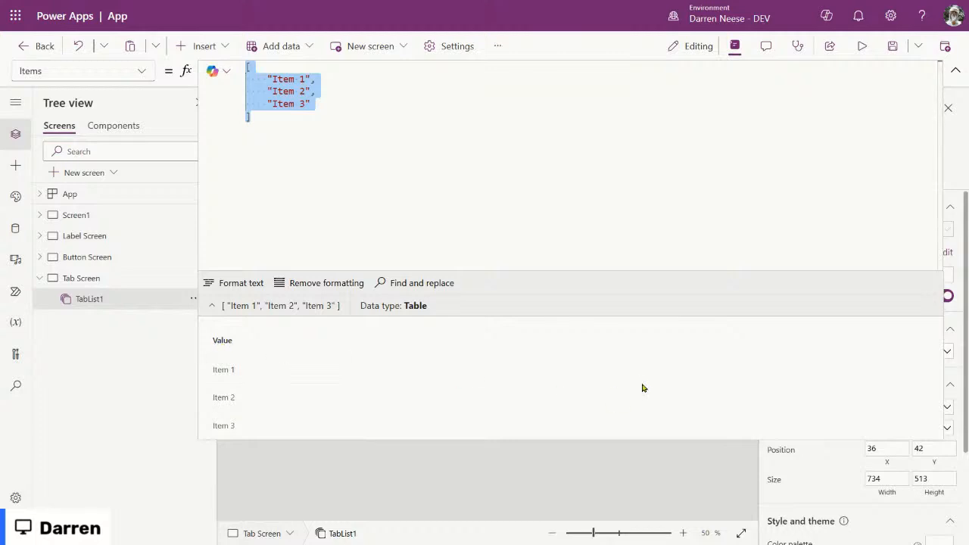
click(361, 122)
drag(409, 126, 235, 53)
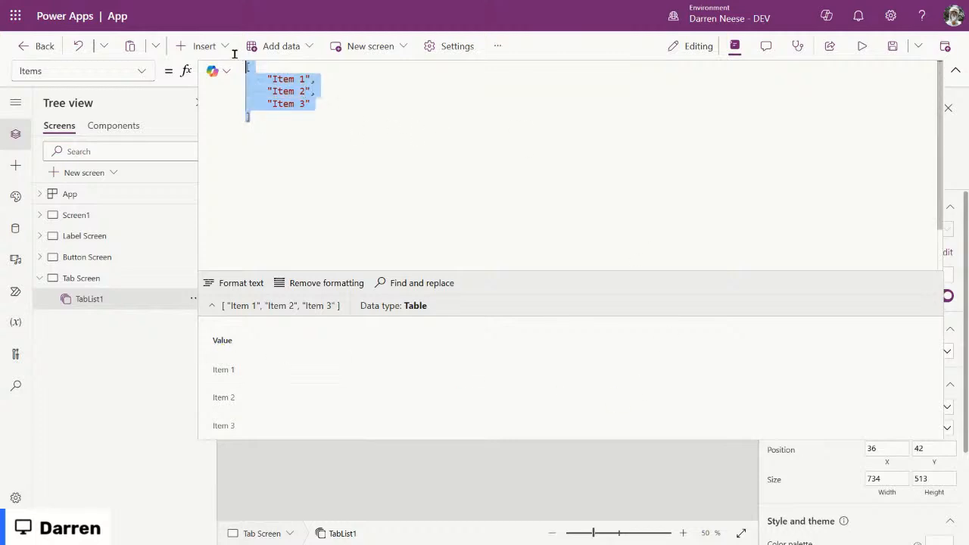
click(299, 79)
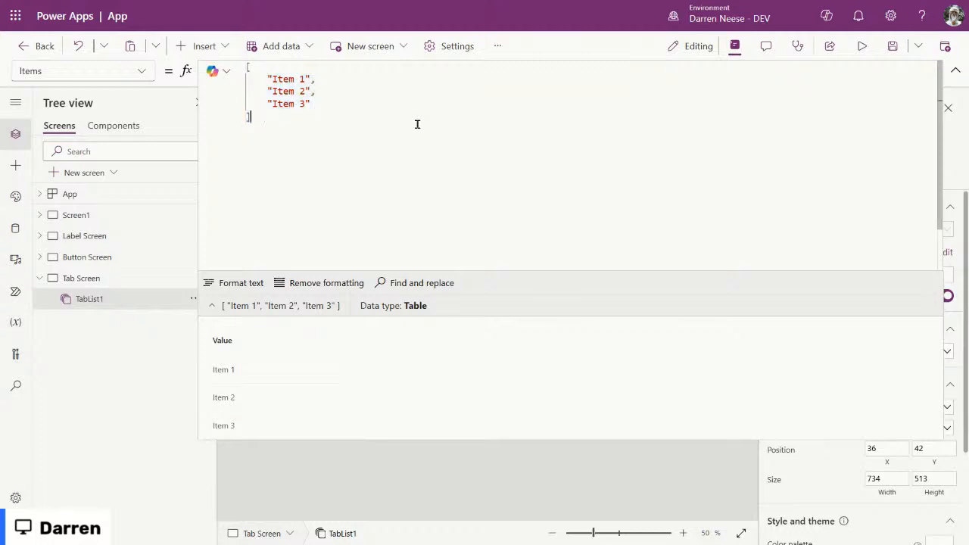
drag(268, 77, 318, 76)
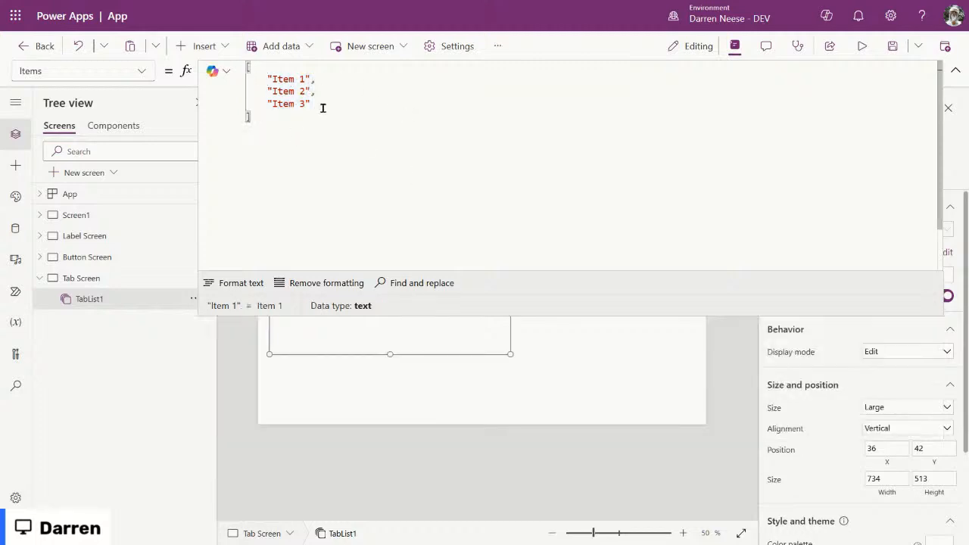
Step: Wrap the first entry in a record with "Item 1" as its TabText value, one field per line
click(282, 67)
key(Return)
text({)
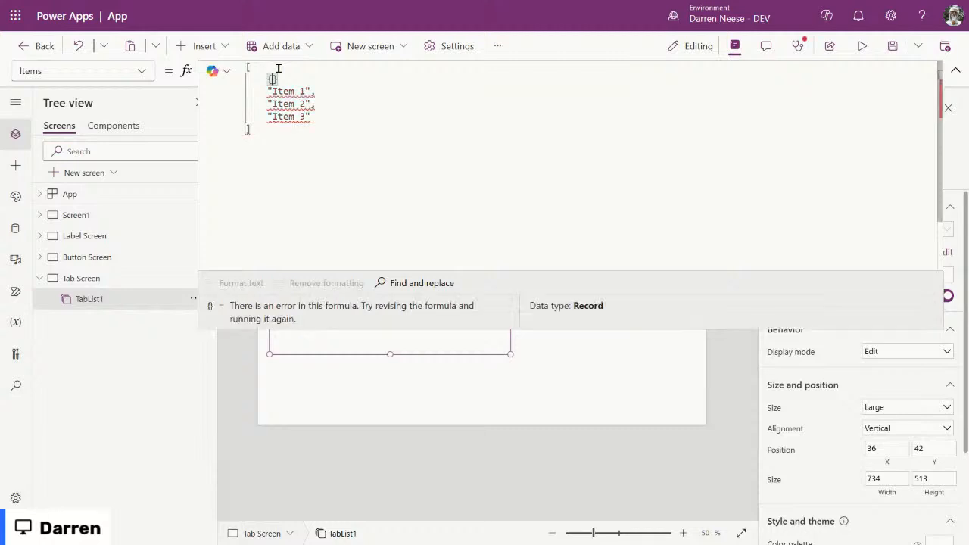
text(Tab)
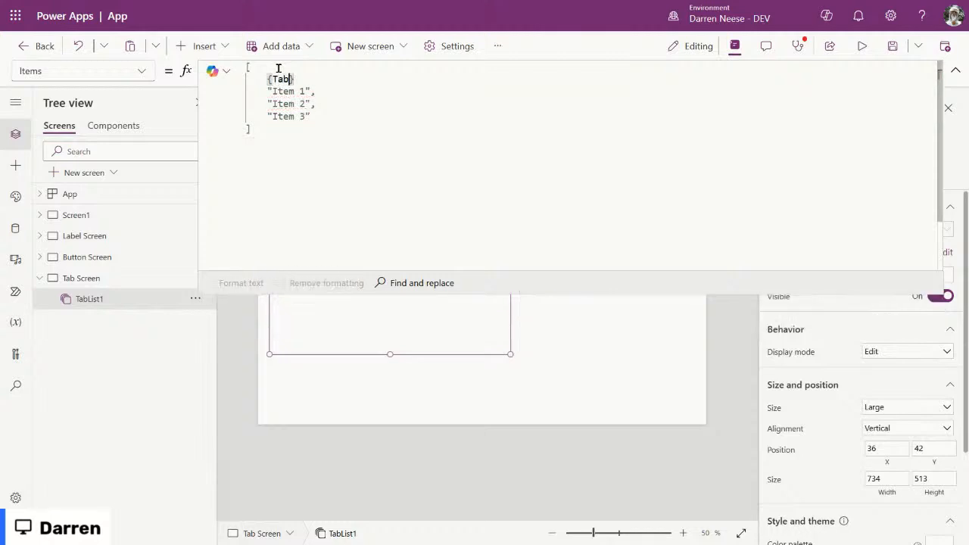
text(Text:)
key(shift+Return)
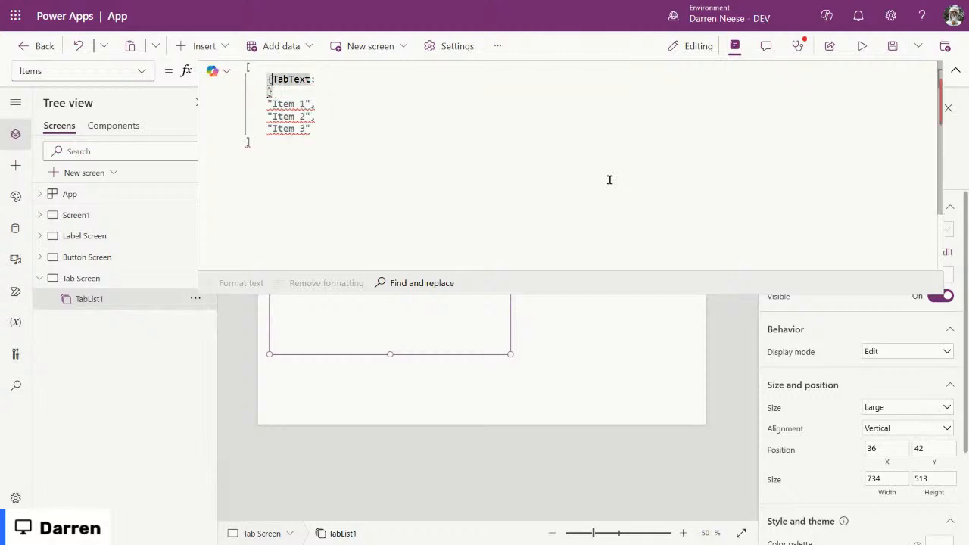
key(Return)
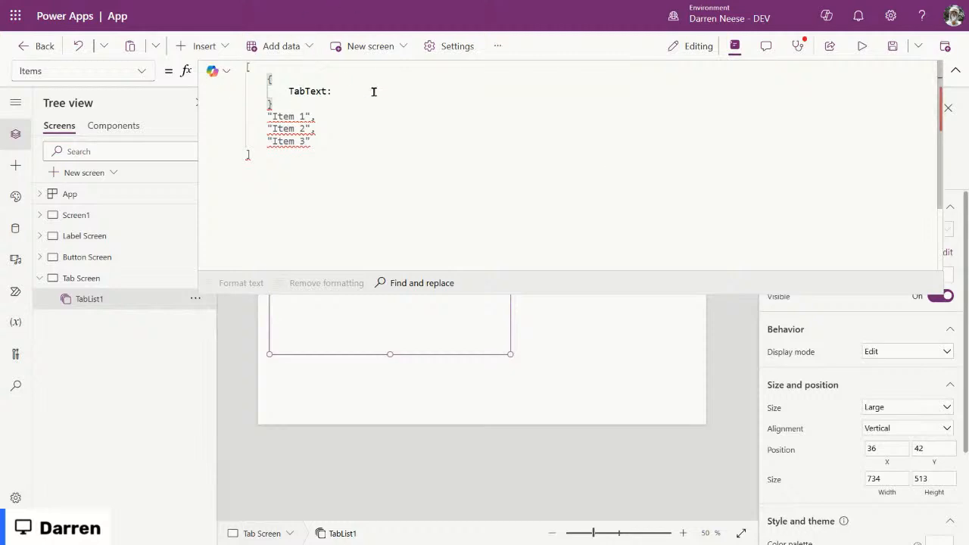
drag(312, 116, 265, 116)
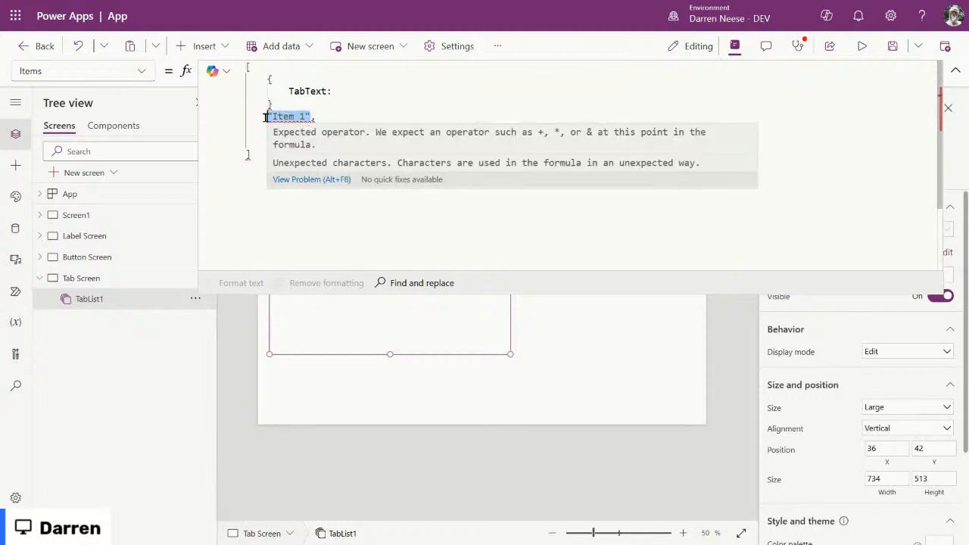
key(ctrl+x)
click(377, 92)
key(ctrl+v)
click(301, 104)
key(shift+Down)
key(shift+Left)
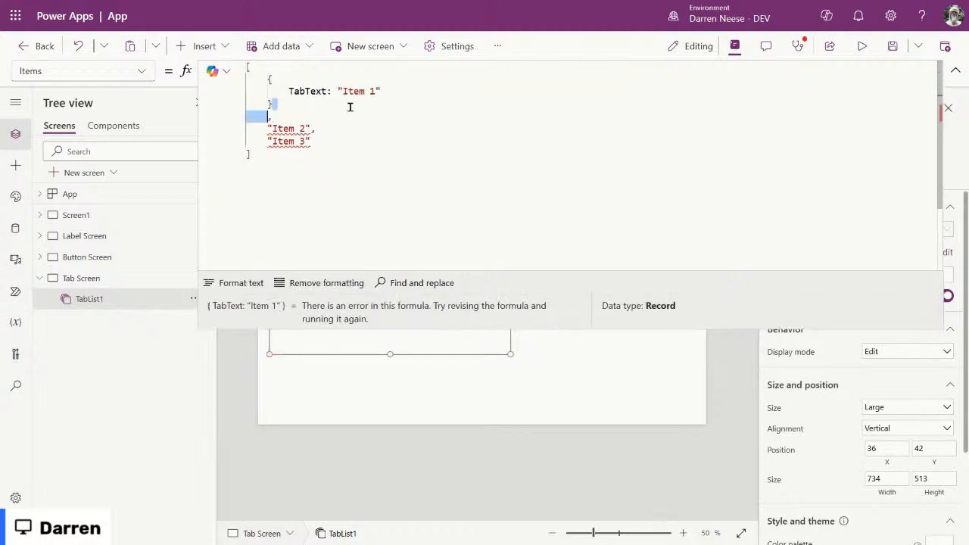
key(BackSpace)
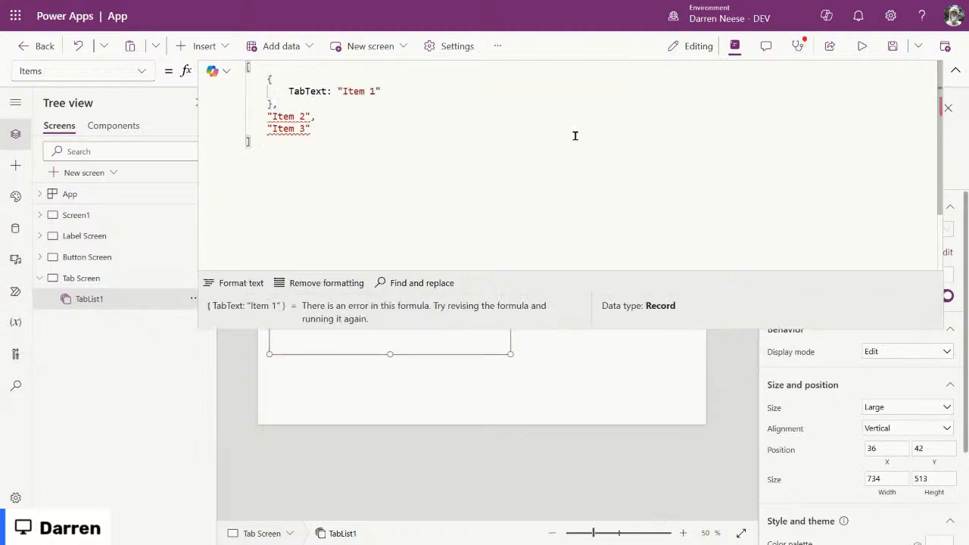
Step: Add a TabScreen: Screen1 field and change the TabText value to "Screen 1"
click(406, 90)
text(,)
key(Return)
text(Tab)
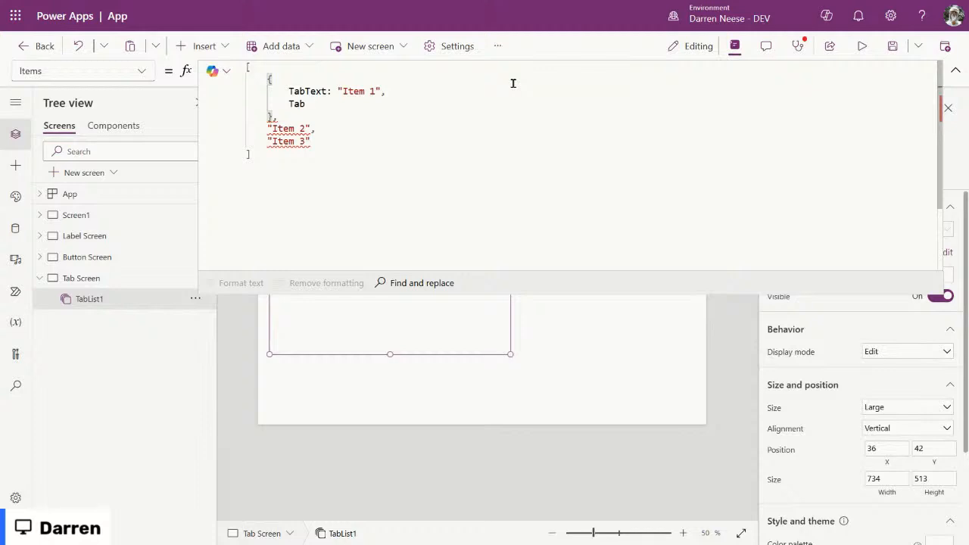
text(Screen: Screen1)
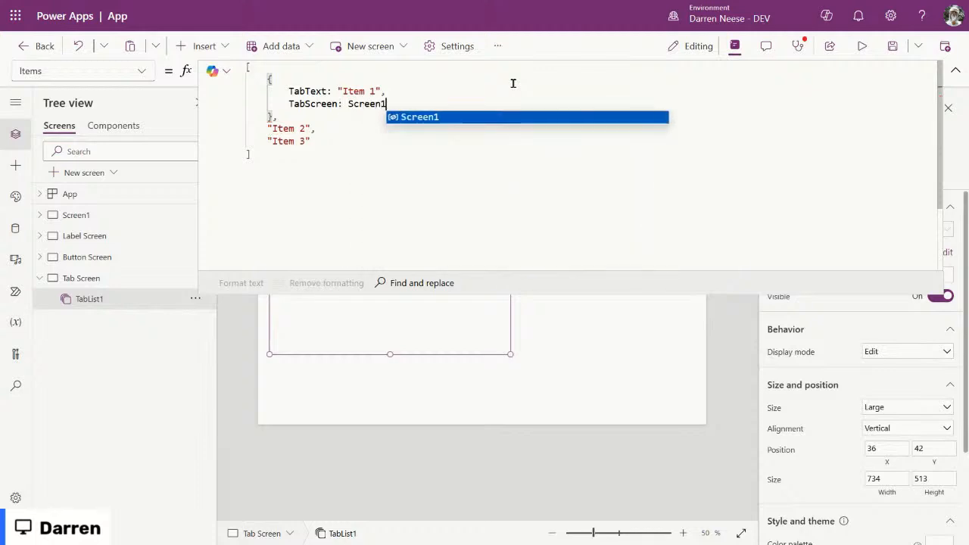
click(343, 167)
drag(343, 91, 377, 89)
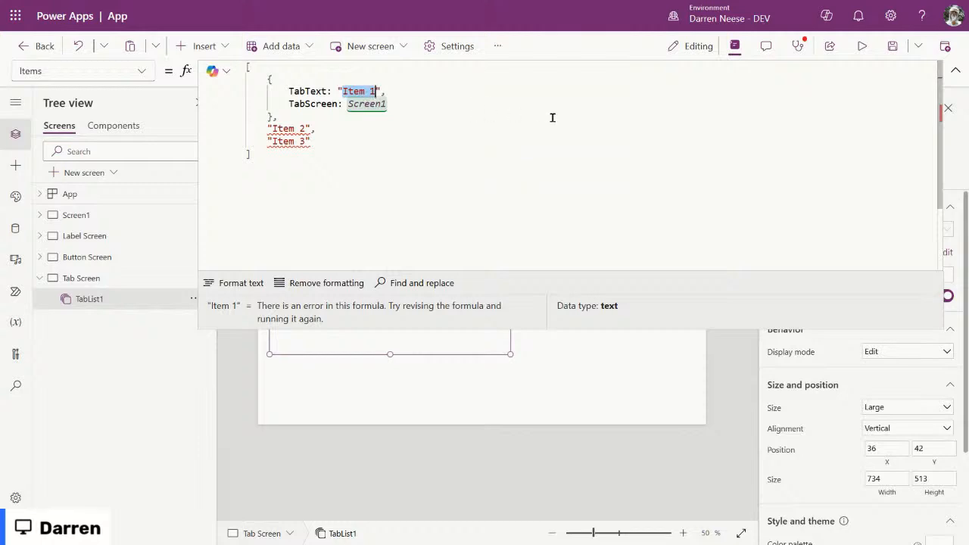
text(Screen 1)
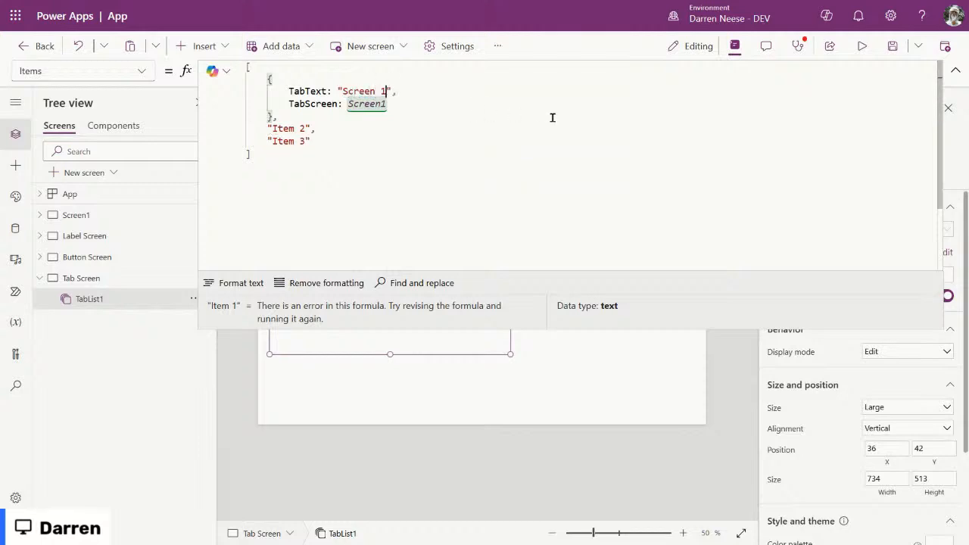
Step: Replace the quoted TabText value with Screen1.Name and select the leftover Item 2 and Item 3 entries
double_click(377, 106)
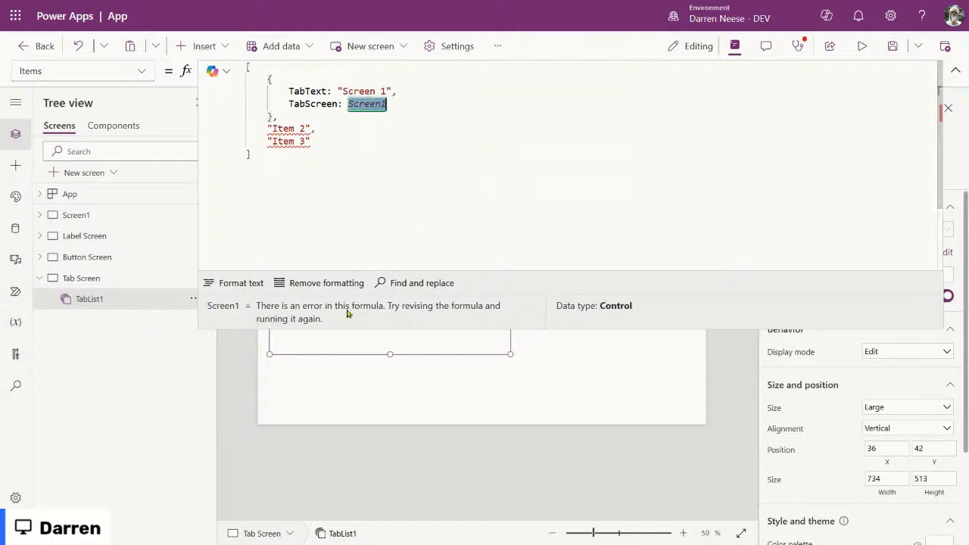
drag(392, 90, 330, 89)
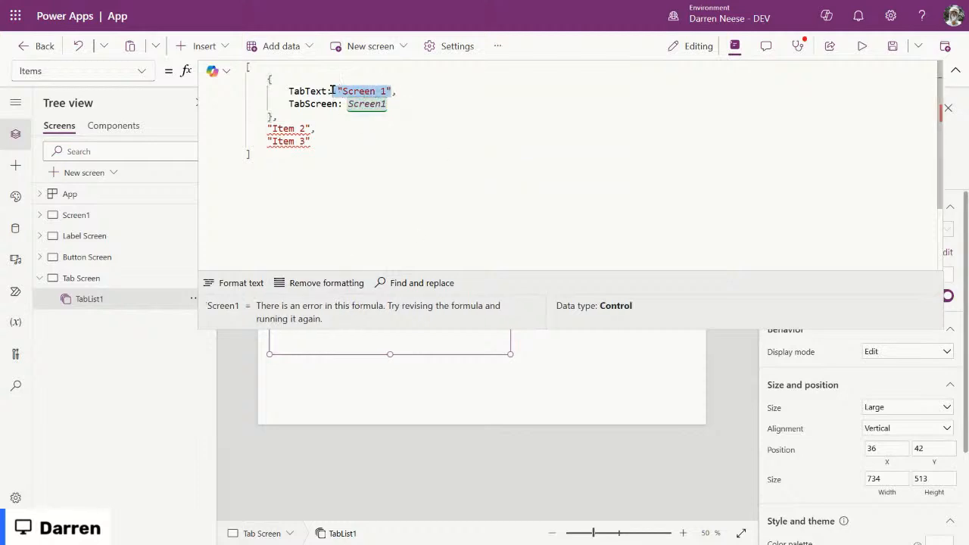
click(370, 104)
double_click(370, 103)
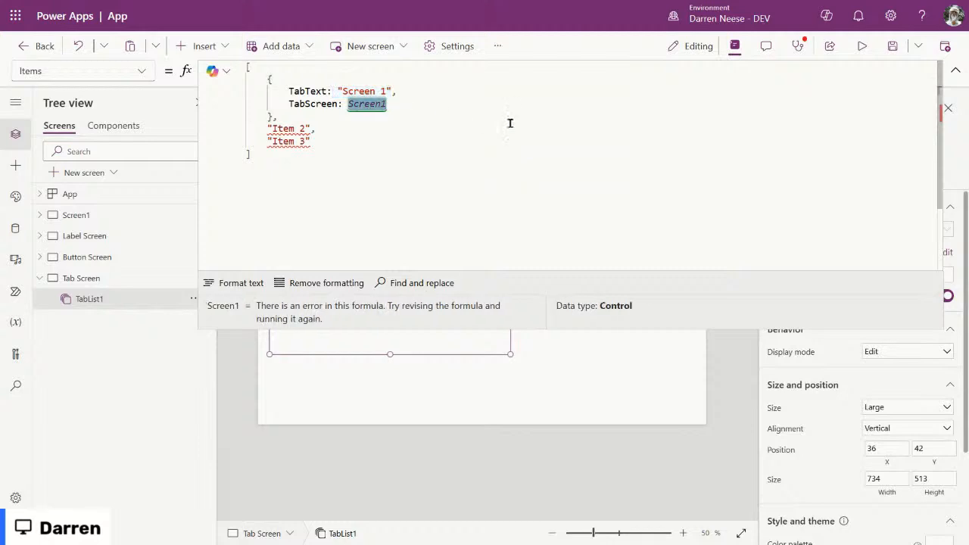
drag(338, 91, 393, 91)
key(ctrl+v)
text(.n)
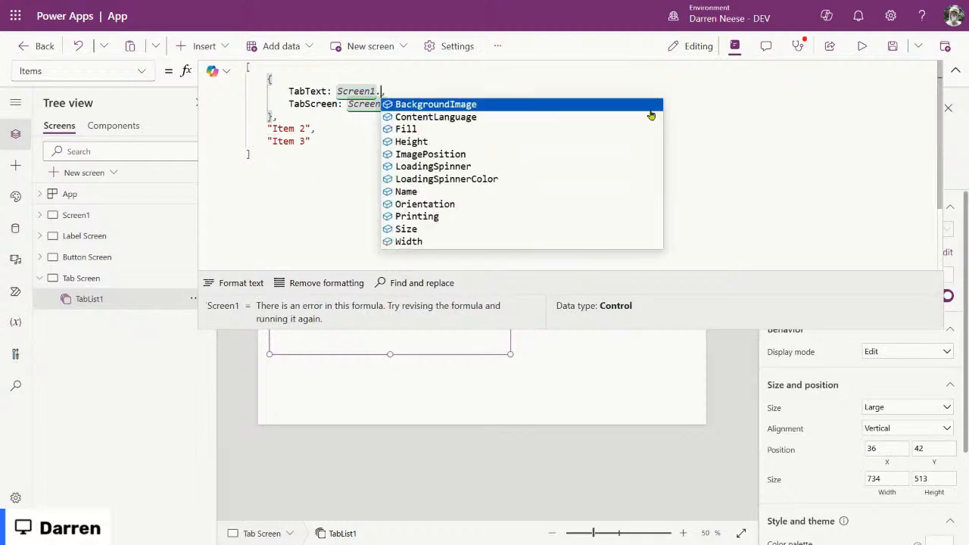
text(ame,)
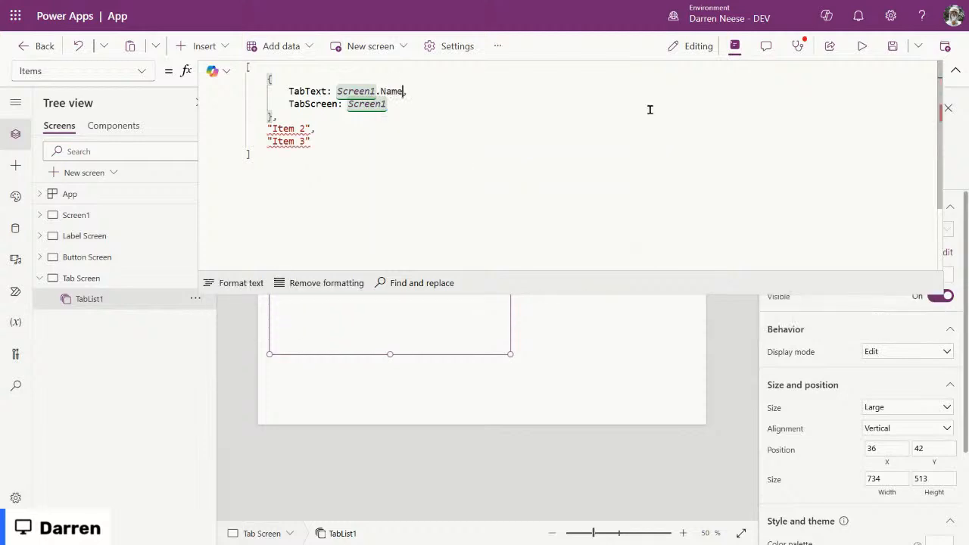
drag(396, 91, 364, 91)
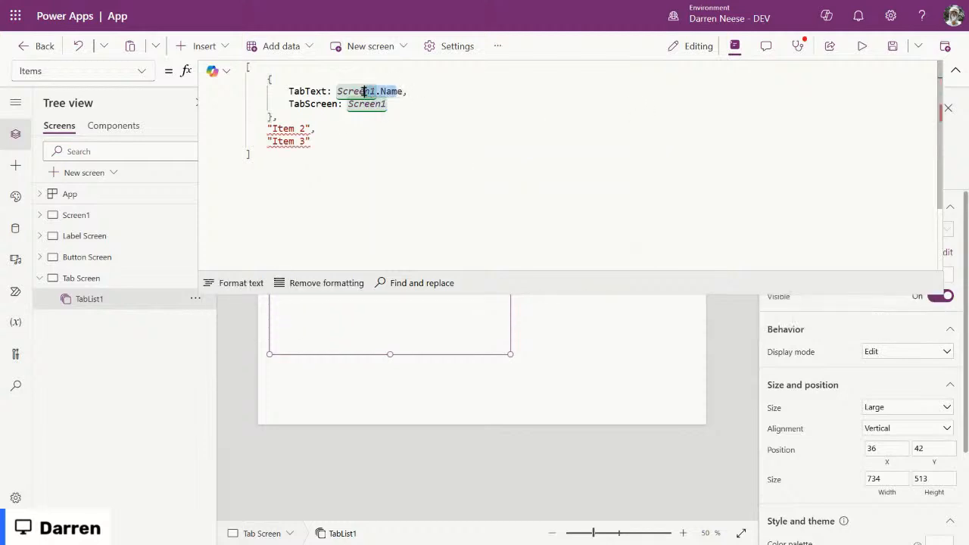
click(307, 91)
double_click(309, 91)
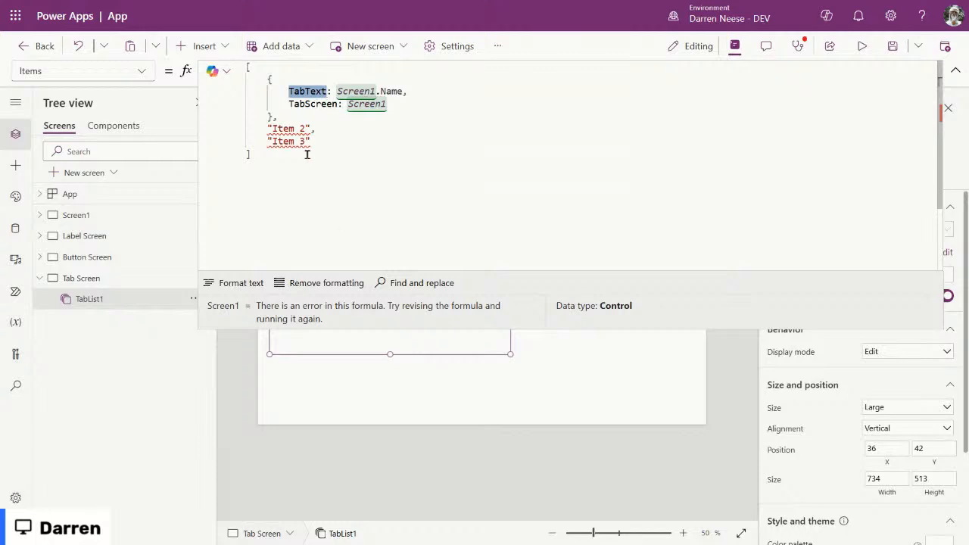
drag(337, 140, 279, 116)
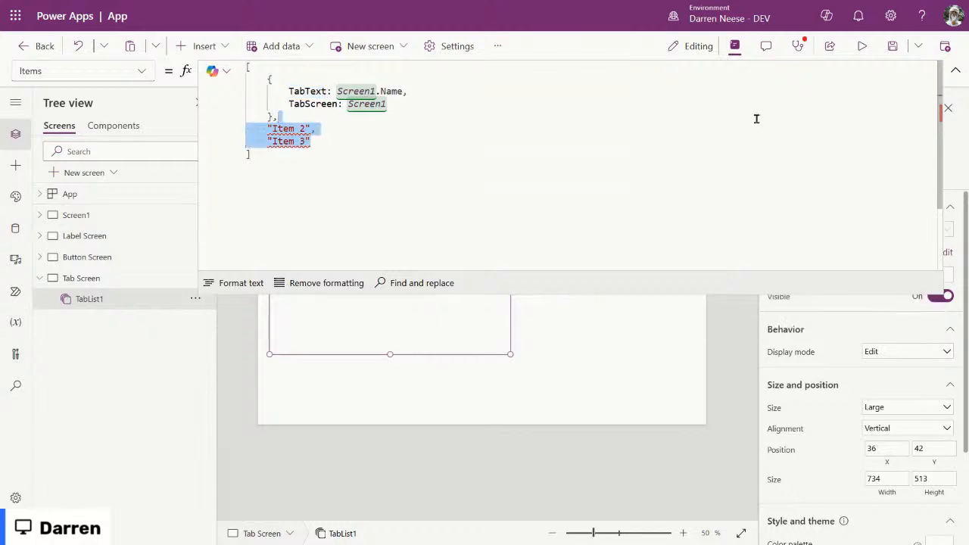
Step: Delete the leftover Item 2 and Item 3 entries and add TabIcon: Icon.Home to the Screen1 record
key(BackSpace)
key(BackSpace)
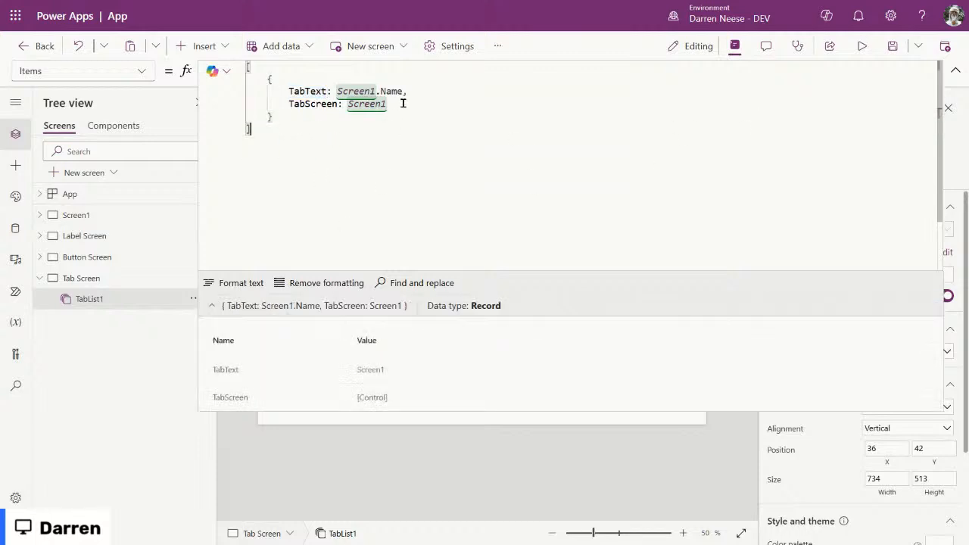
click(402, 104)
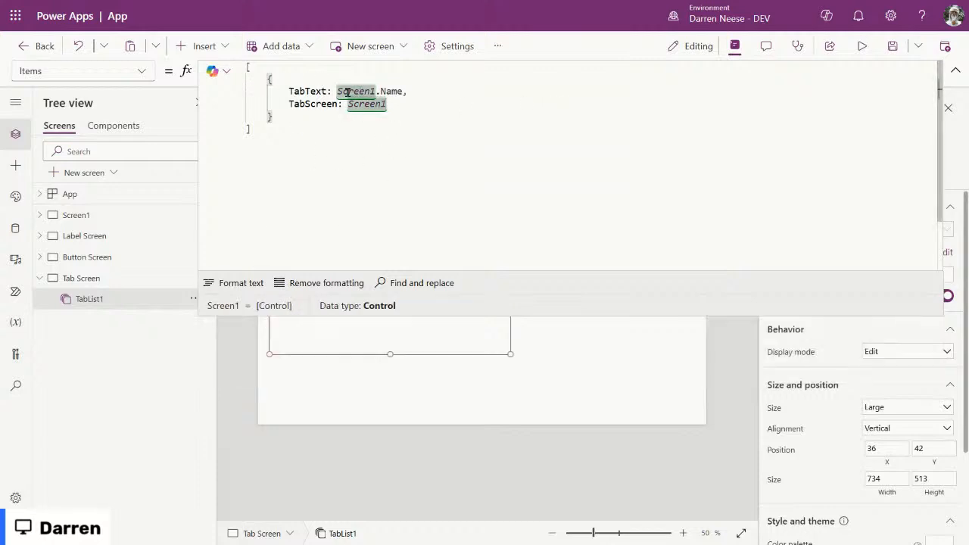
double_click(306, 104)
click(399, 100)
double_click(295, 103)
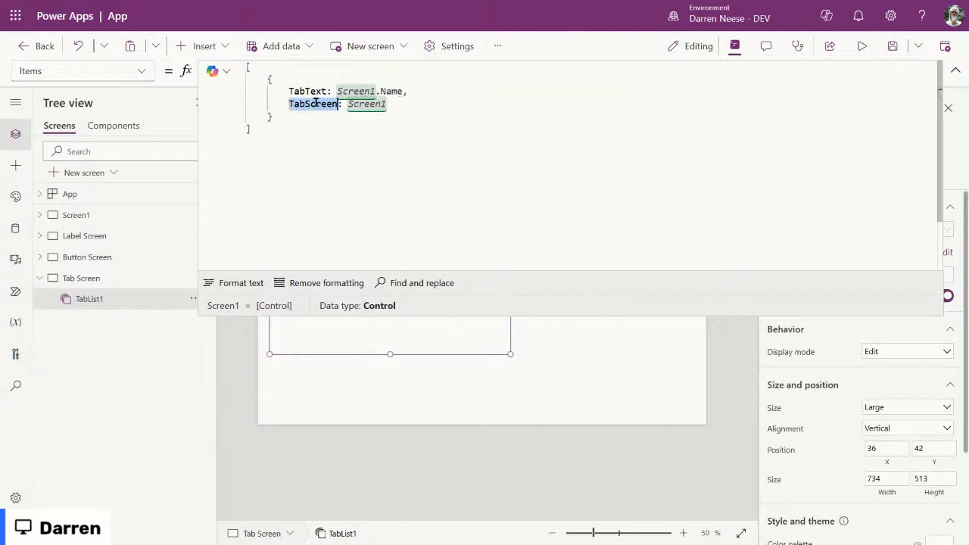
click(508, 108)
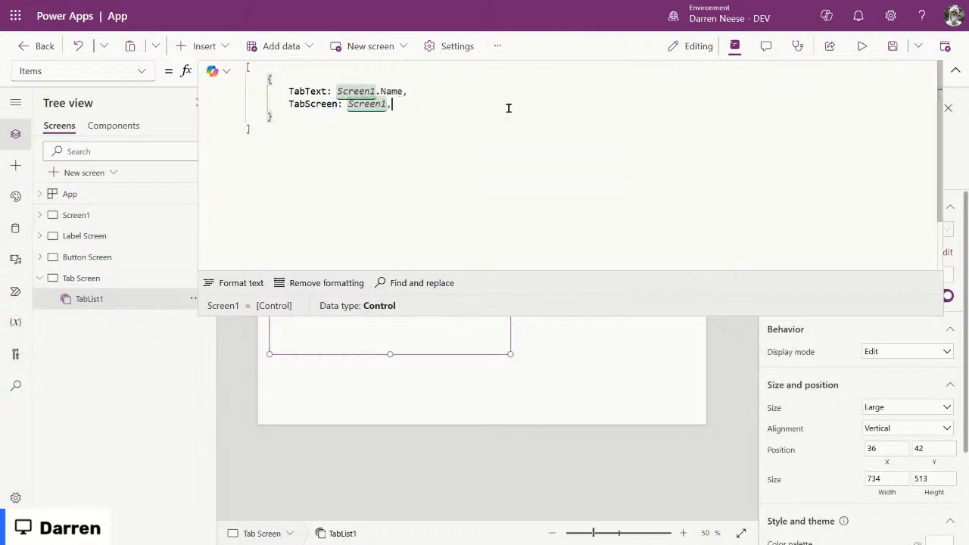
text(,)
key(Return)
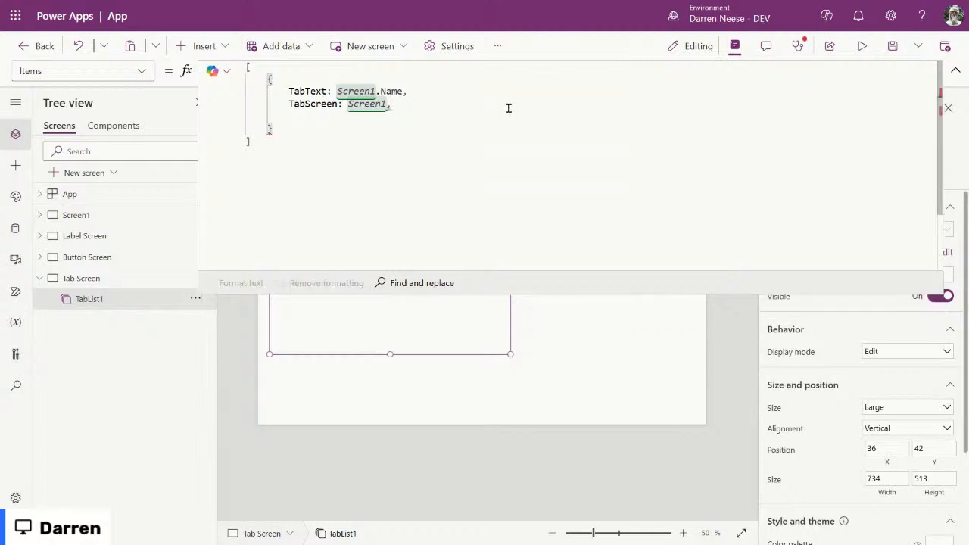
text(TabIcon: Icon)
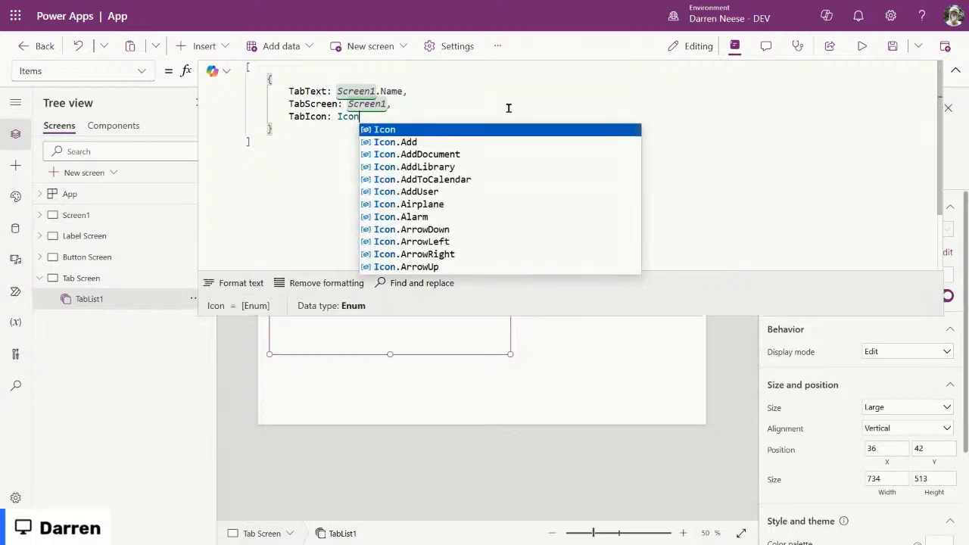
text(.Home)
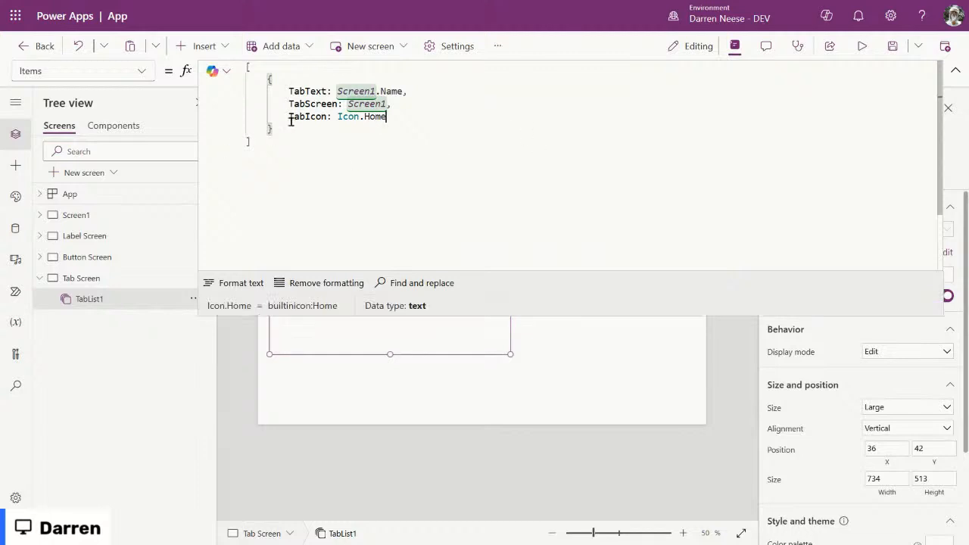
Step: Duplicate the Screen1 record below it and preview the Items table
drag(295, 129, 316, 71)
key(ctrl+c)
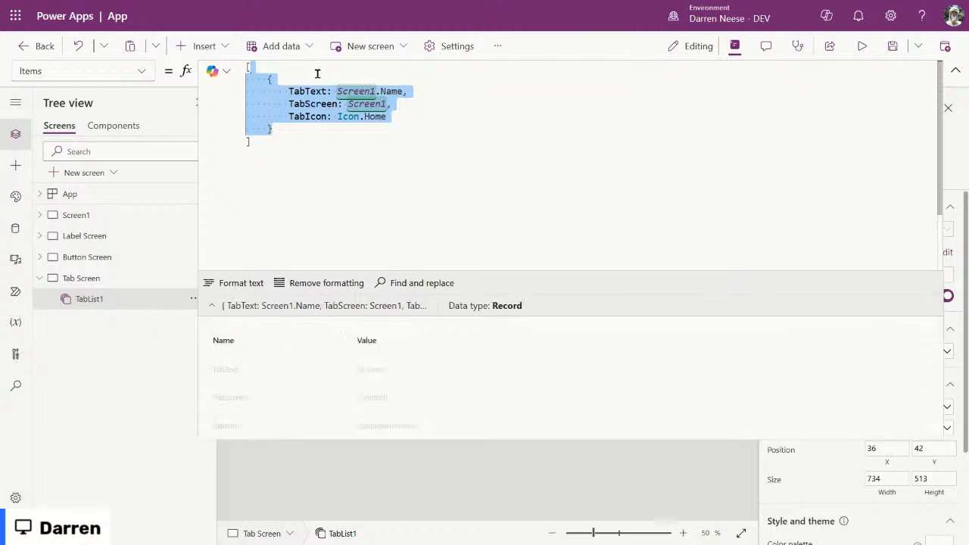
click(288, 130)
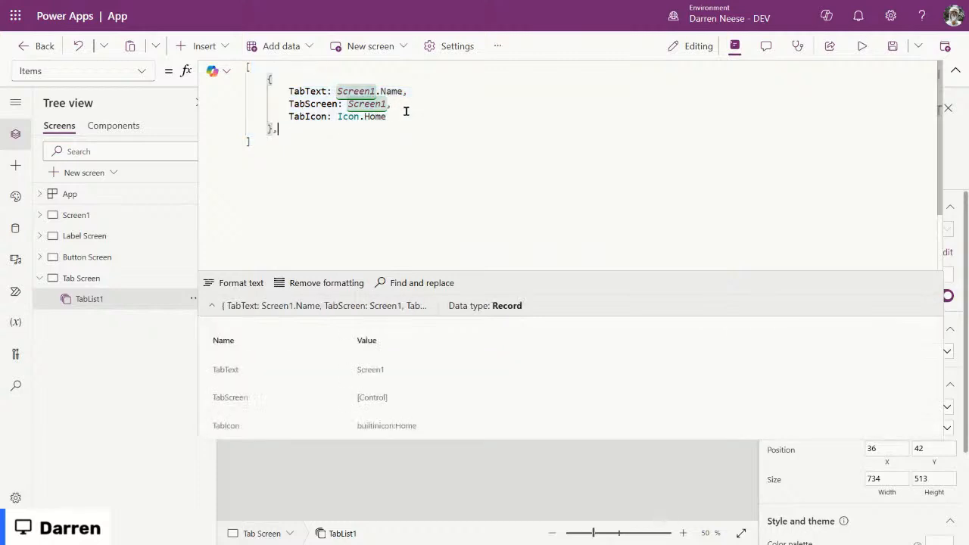
text(,)
key(Return)
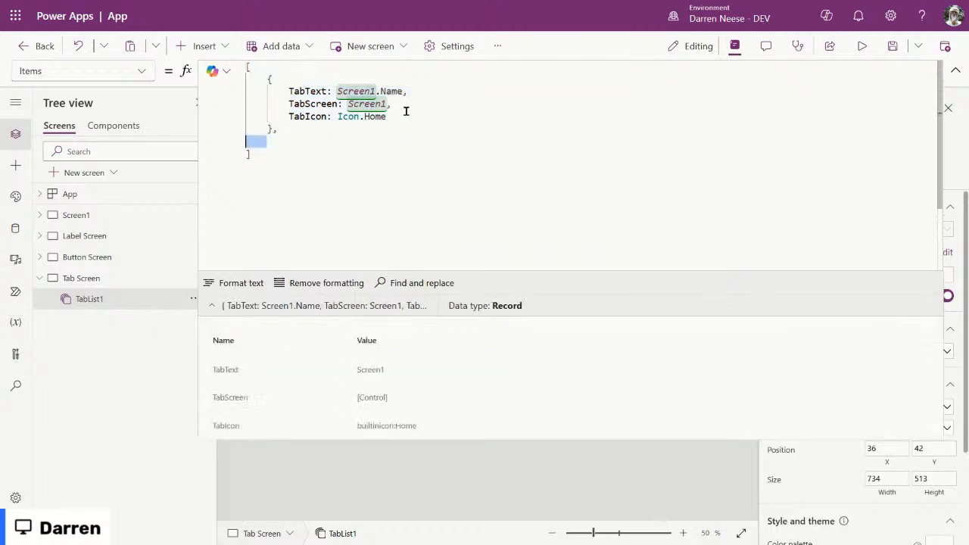
key(ctrl+v)
key(Delete)
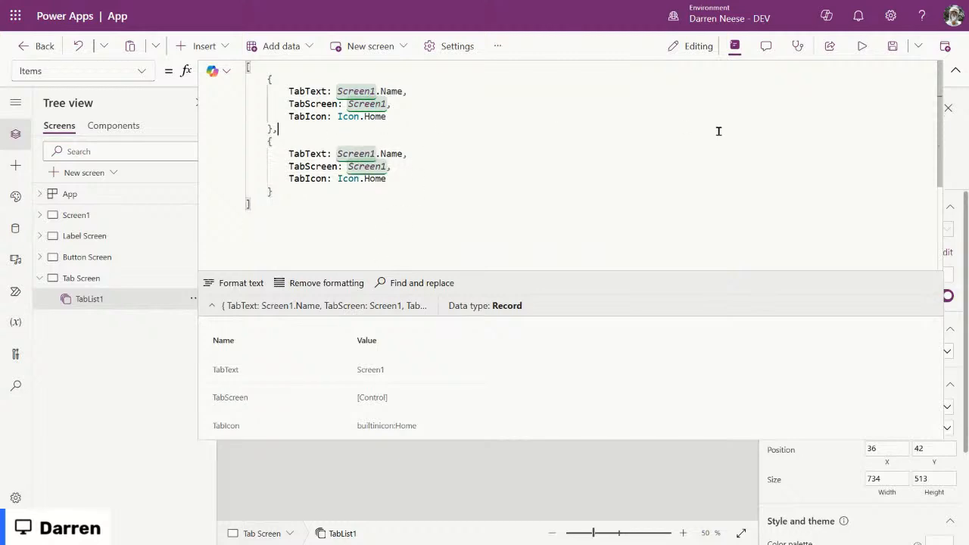
drag(310, 213, 217, 62)
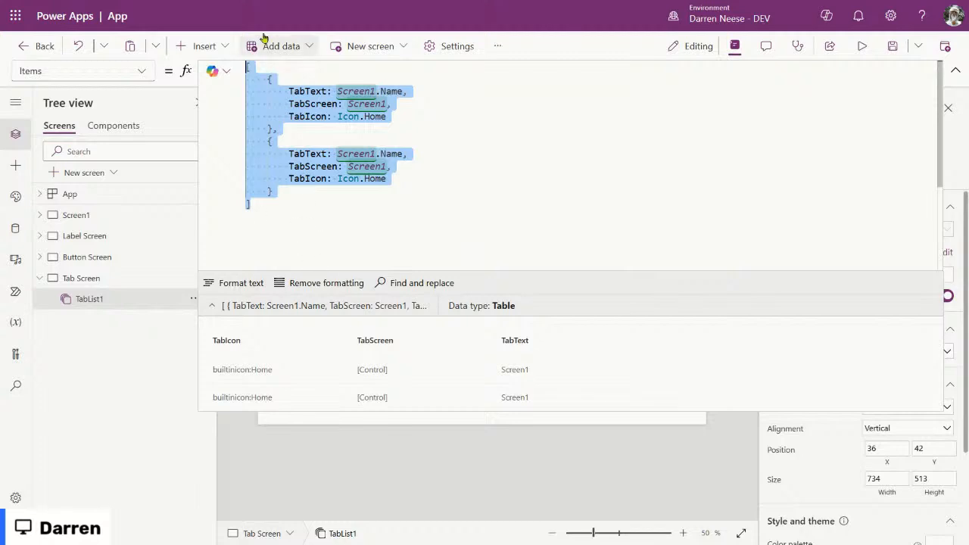
click(308, 208)
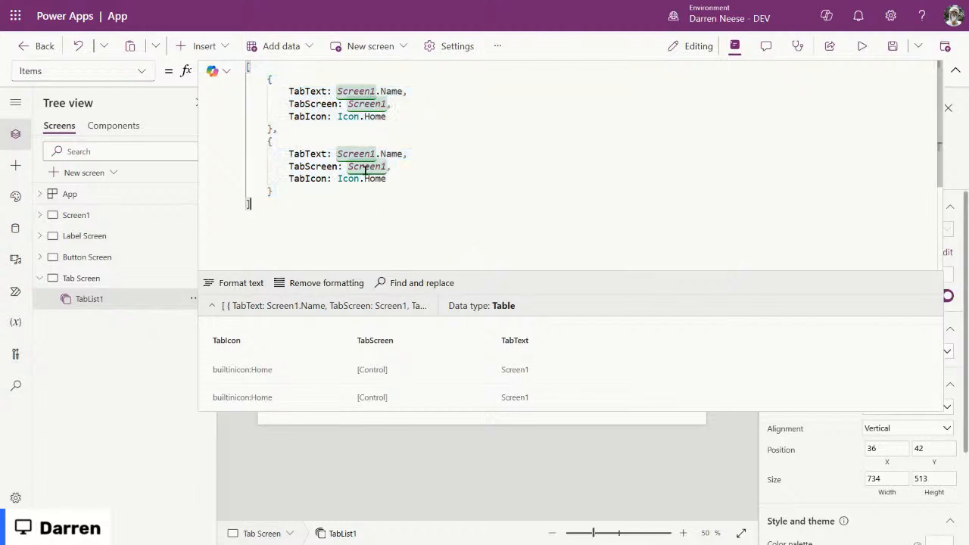
Step: Point the second record's TabText and TabScreen at 'Label Screen' and set its icon to Icon.Text
double_click(346, 154)
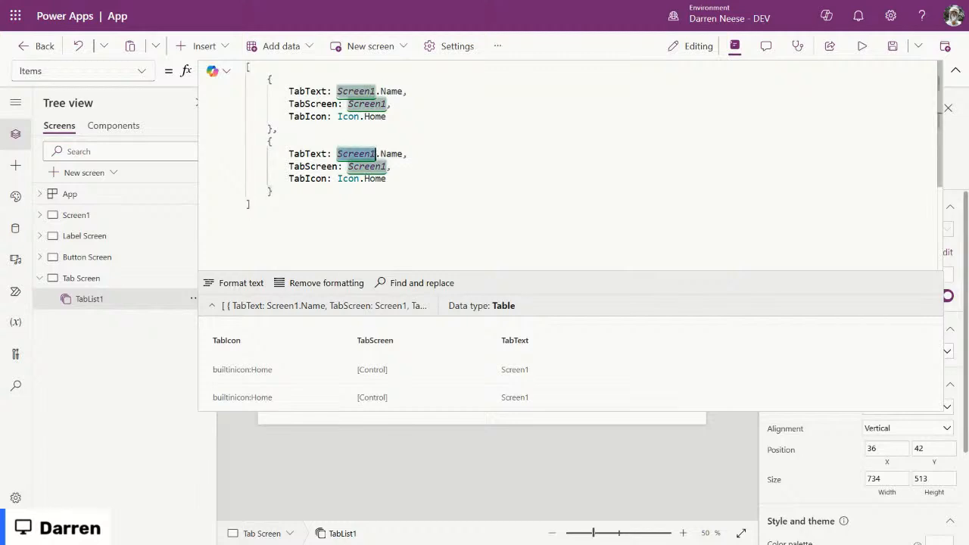
text(Lab)
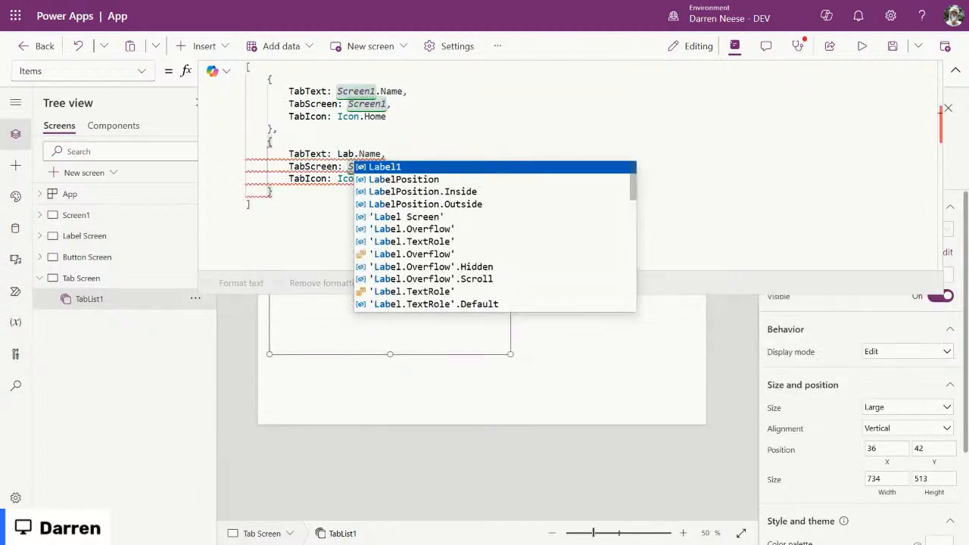
click(471, 217)
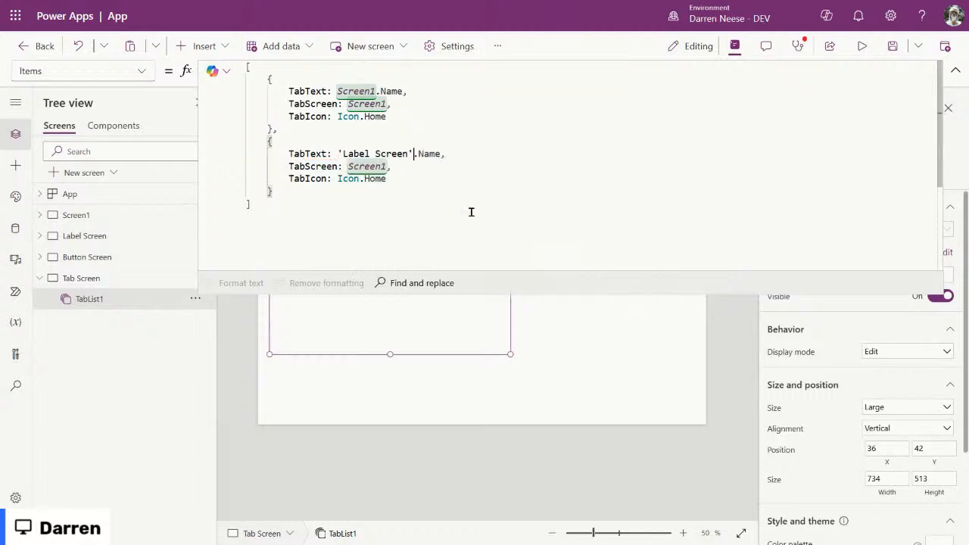
key(ctrl+shift+Left)
key(ctrl+shift+Left)
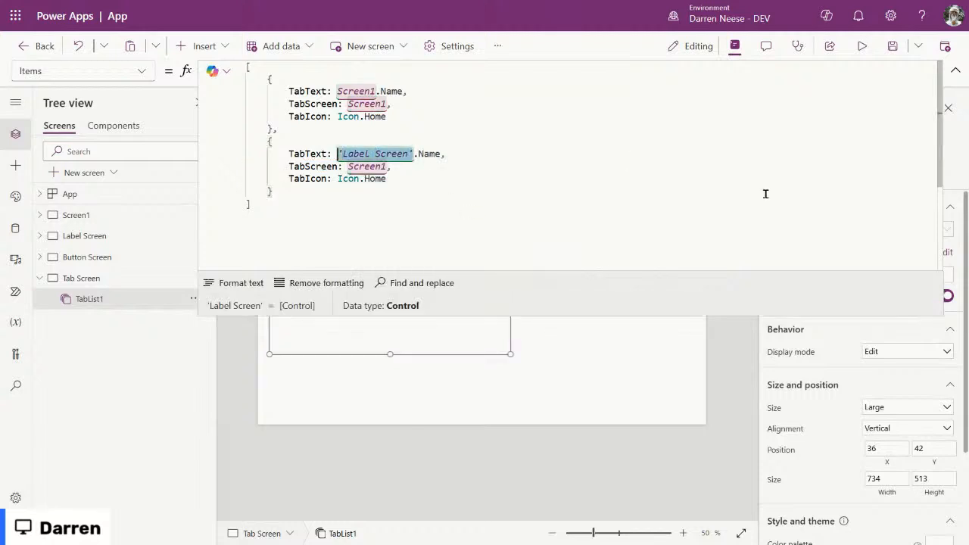
key(ctrl+c)
double_click(371, 165)
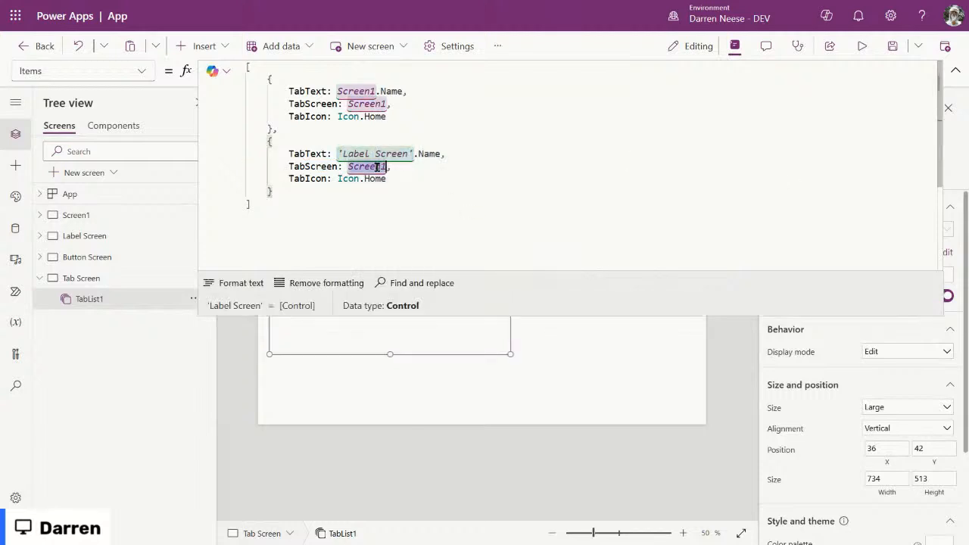
key(ctrl+v)
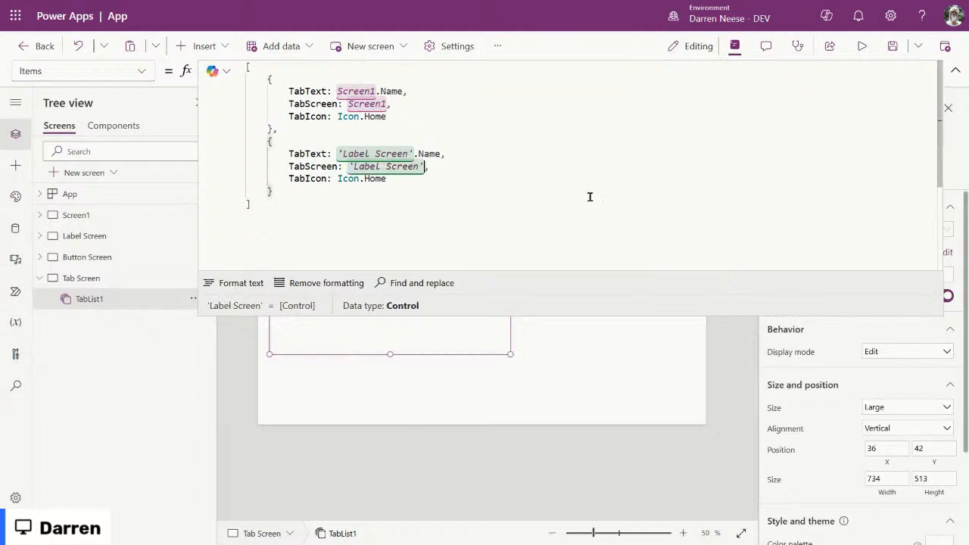
double_click(375, 178)
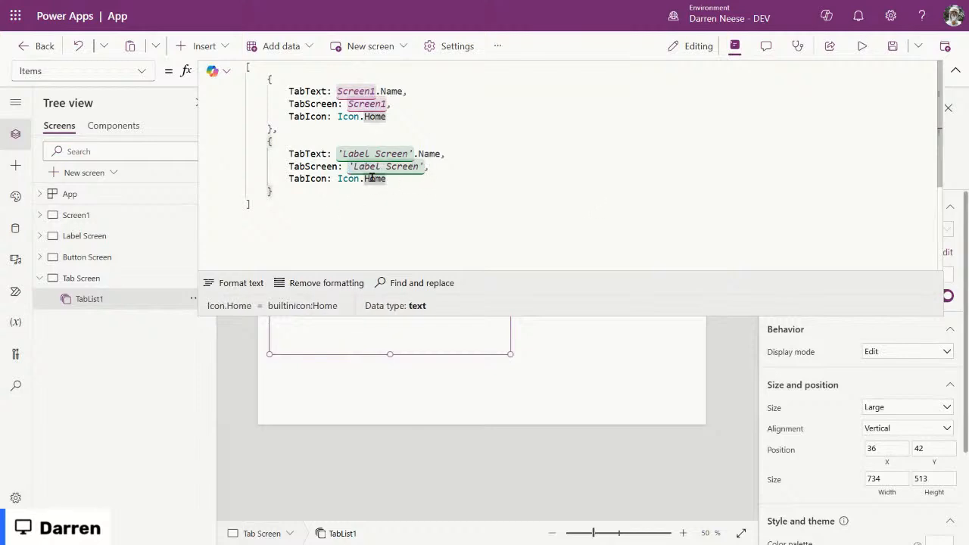
key(BackSpace)
key(BackSpace)
text(.)
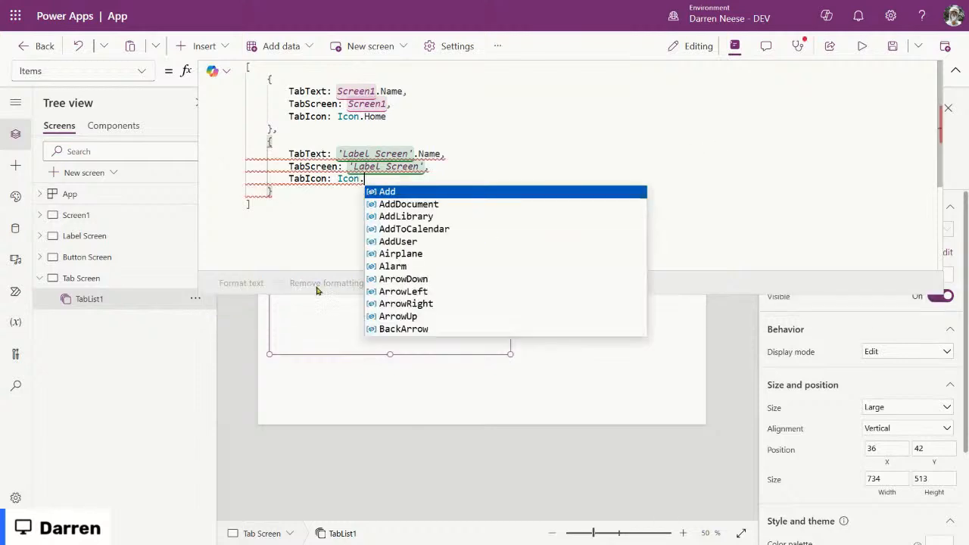
text(te)
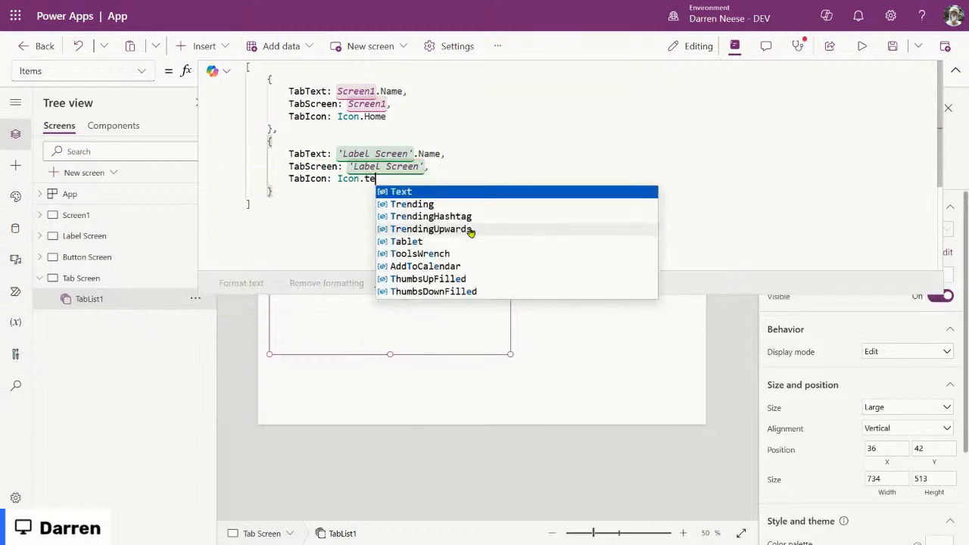
key(Tab)
click(365, 224)
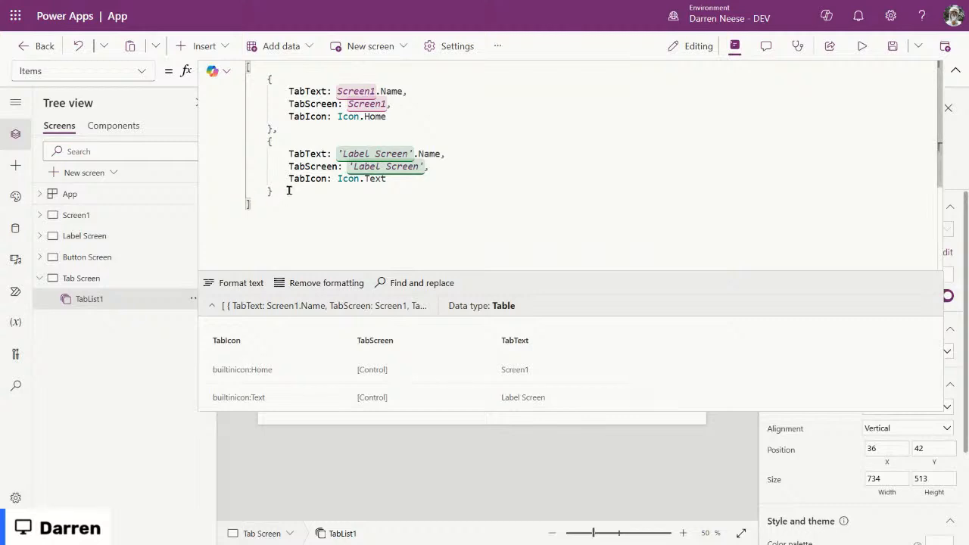
drag(289, 191, 304, 72)
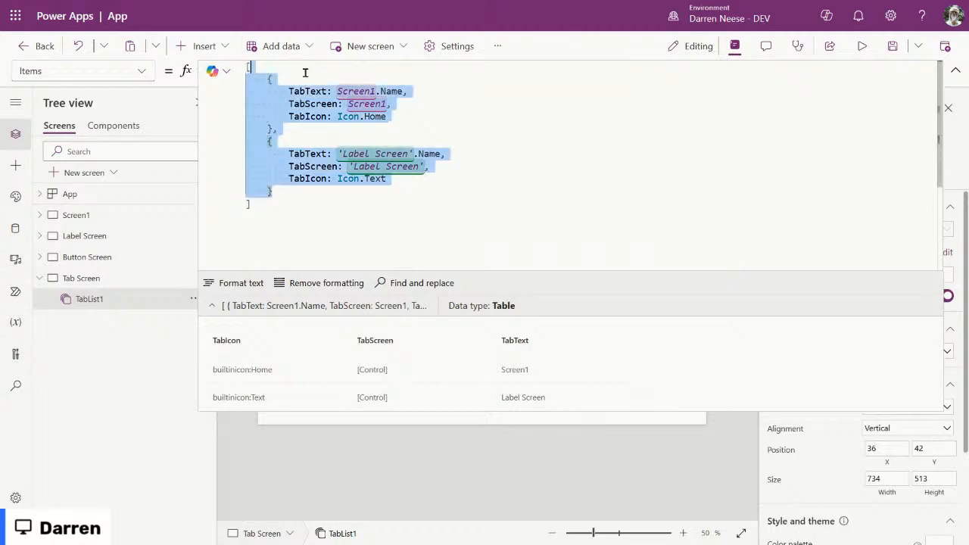
Step: Paste both records after the last one and add the missing comma after the second record's brace
key(ctrl+c)
click(272, 191)
key(ctrl+v)
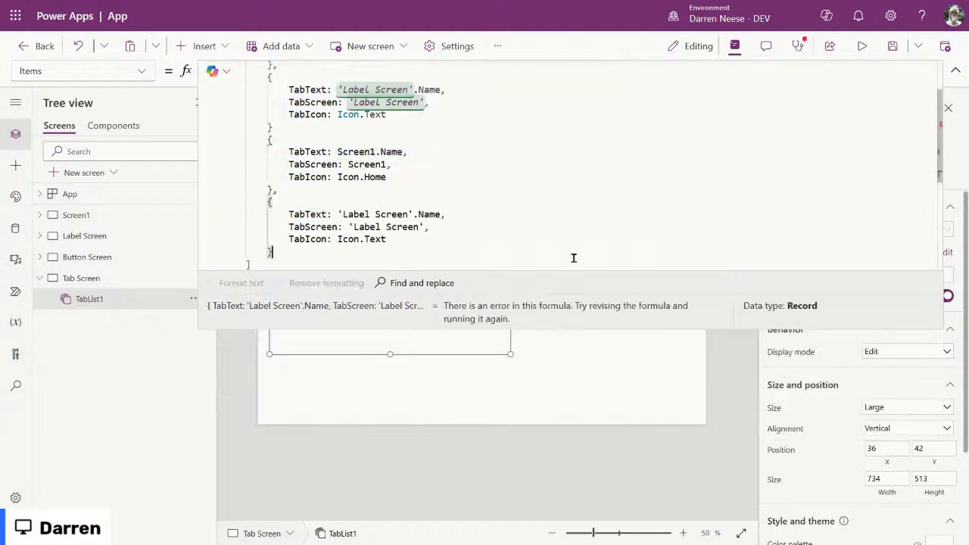
drag(666, 330, 666, 391)
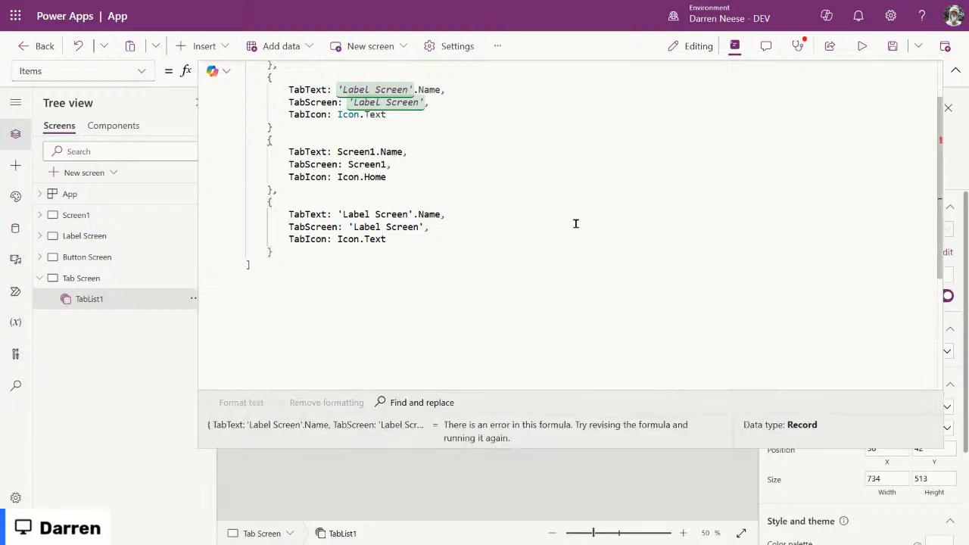
scroll(575, 222, up, 2)
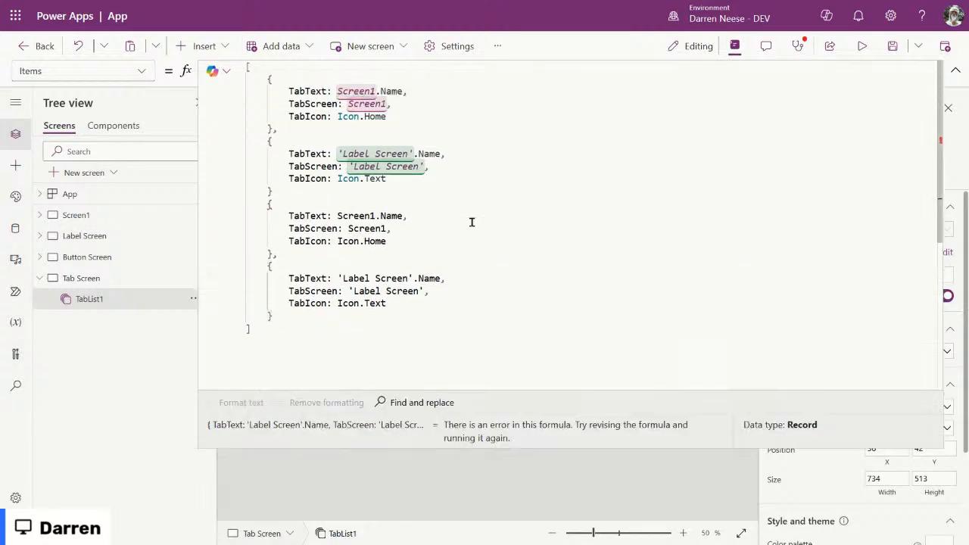
click(264, 129)
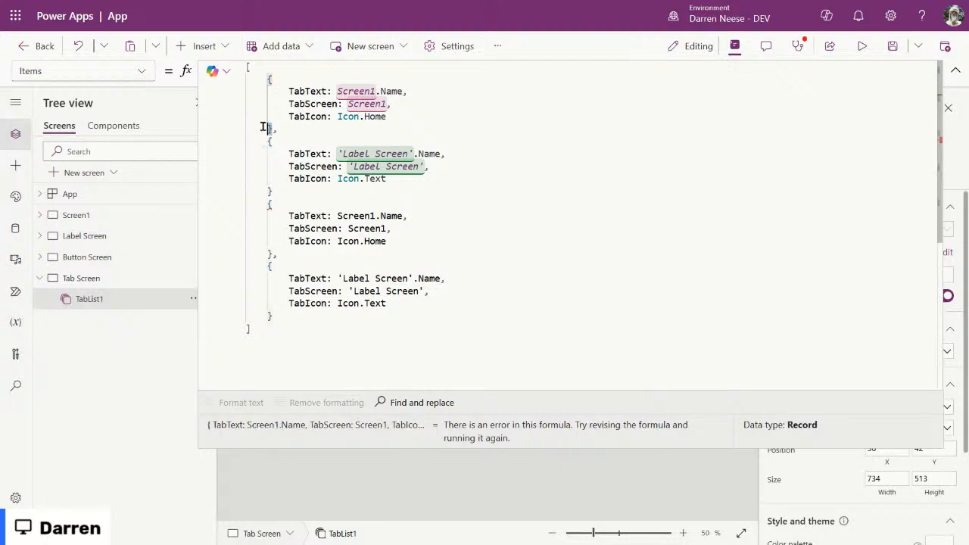
click(283, 129)
click(272, 317)
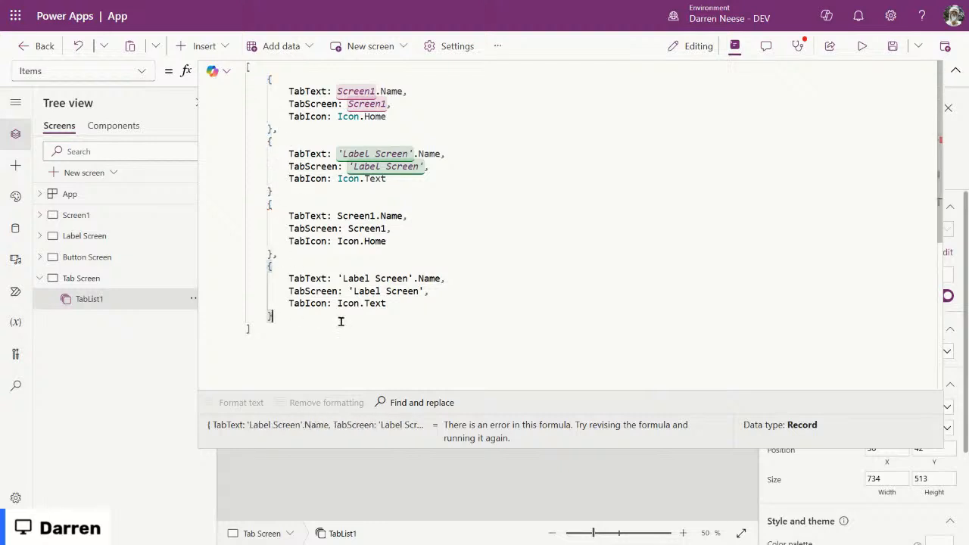
click(302, 190)
drag(251, 190, 354, 190)
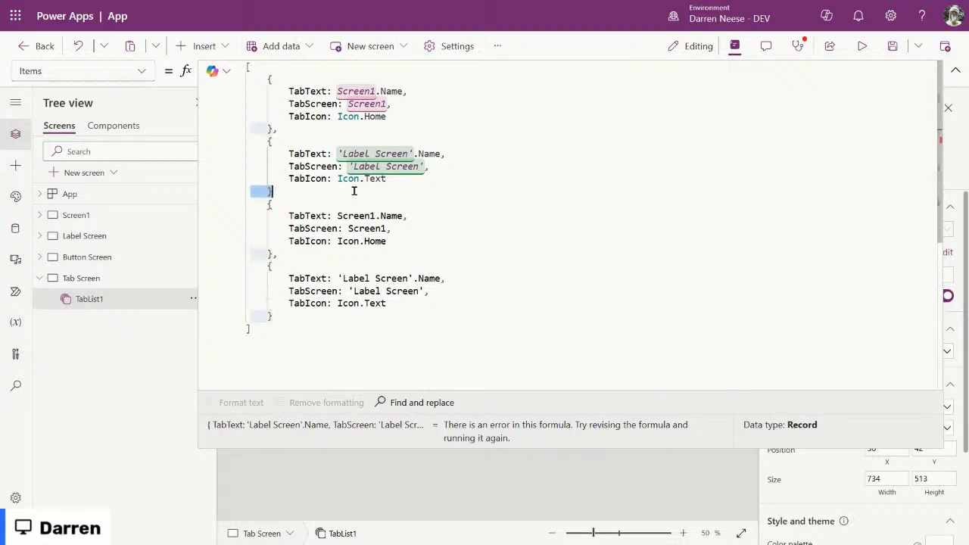
click(353, 190)
text(,)
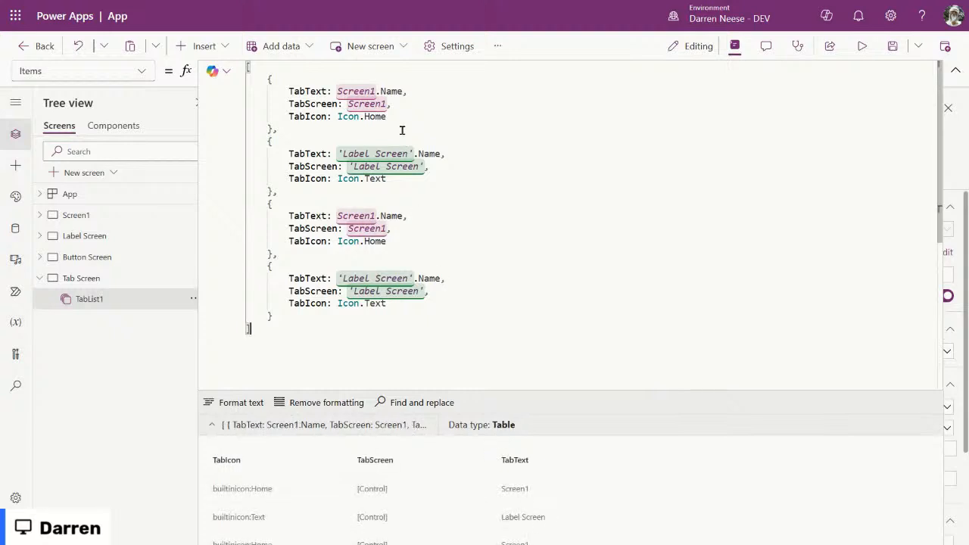
Step: Point the third record's TabText and TabScreen at 'Button Screen' with icon Icon.Redo
double_click(356, 214)
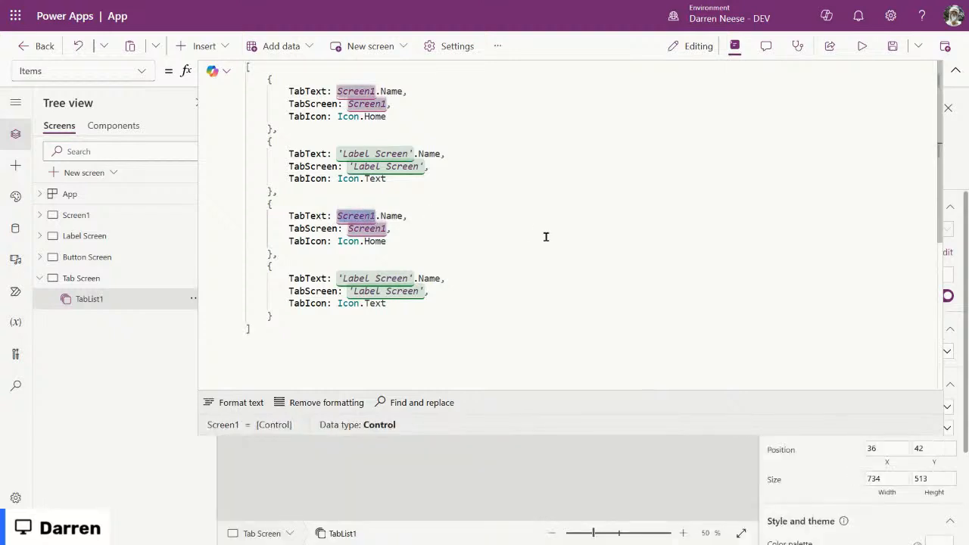
key(BackSpace)
text('Butt)
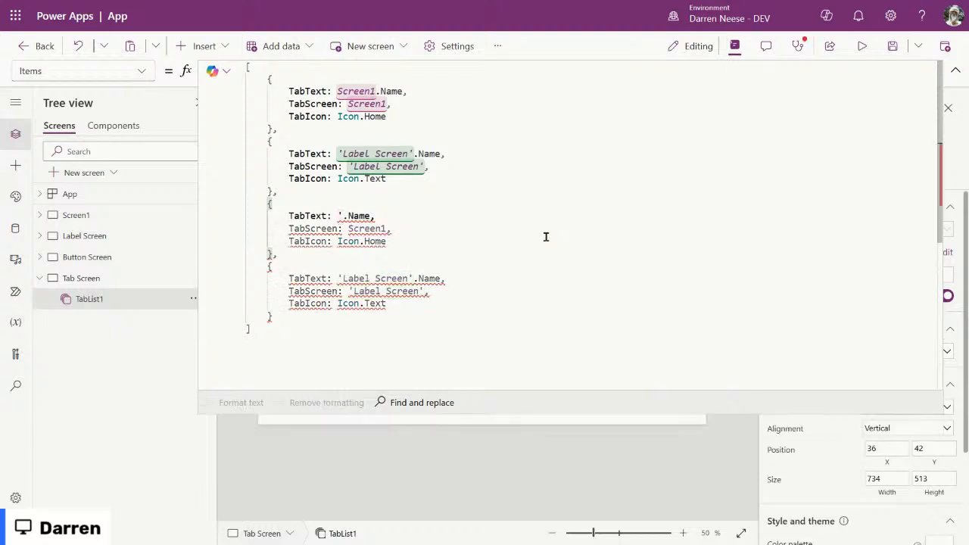
text(on)
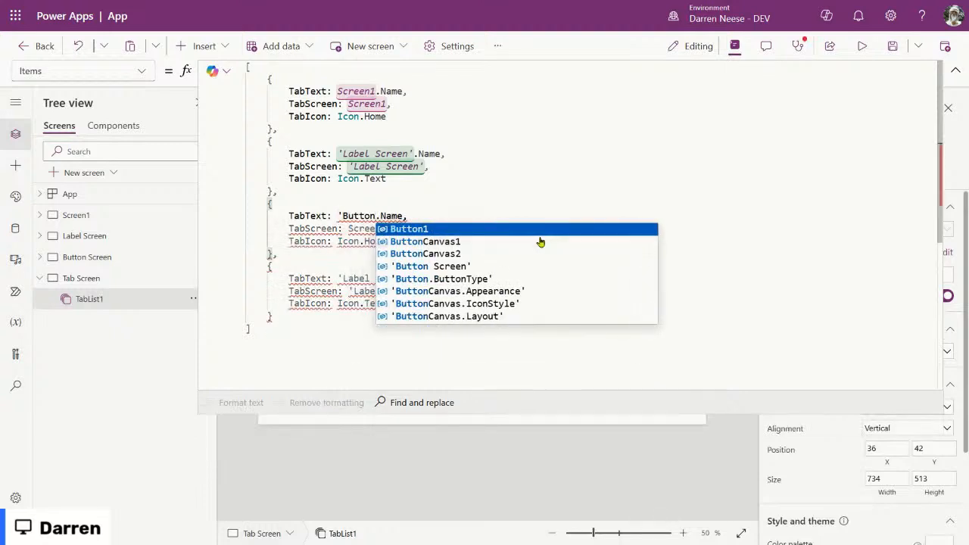
click(525, 267)
key(ctrl+shift+Left)
key(ctrl+shift+Left)
key(ctrl+shift+Left)
key(ctrl+c)
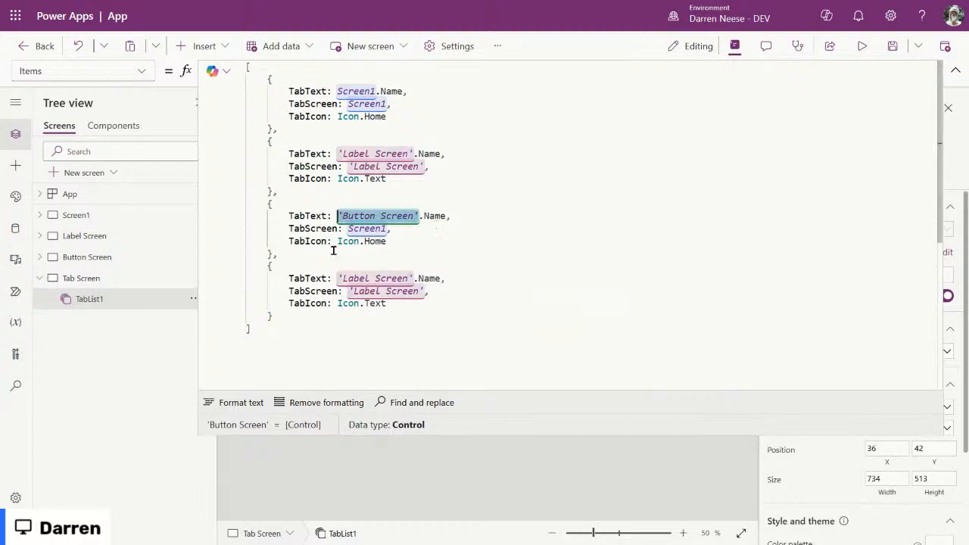
double_click(370, 228)
key(ctrl+v)
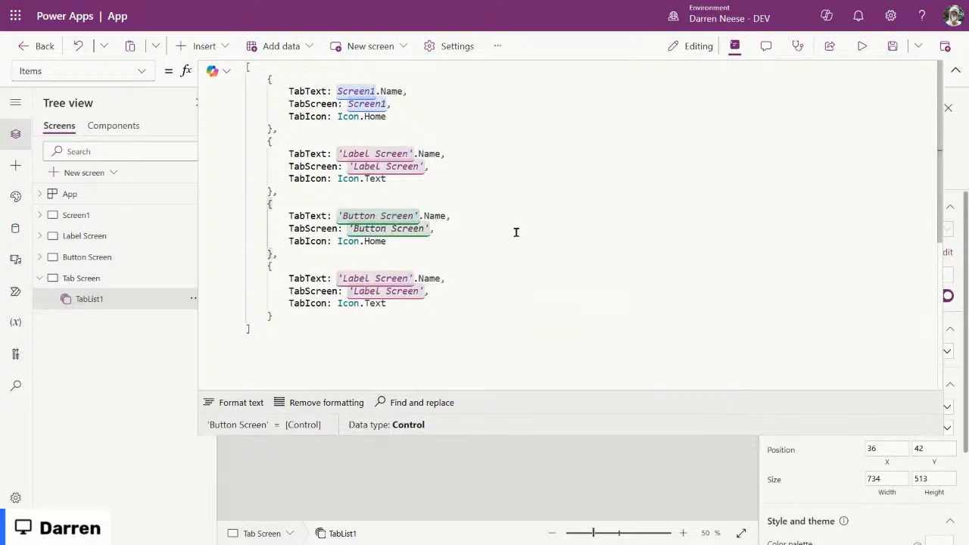
double_click(370, 240)
key(BackSpace)
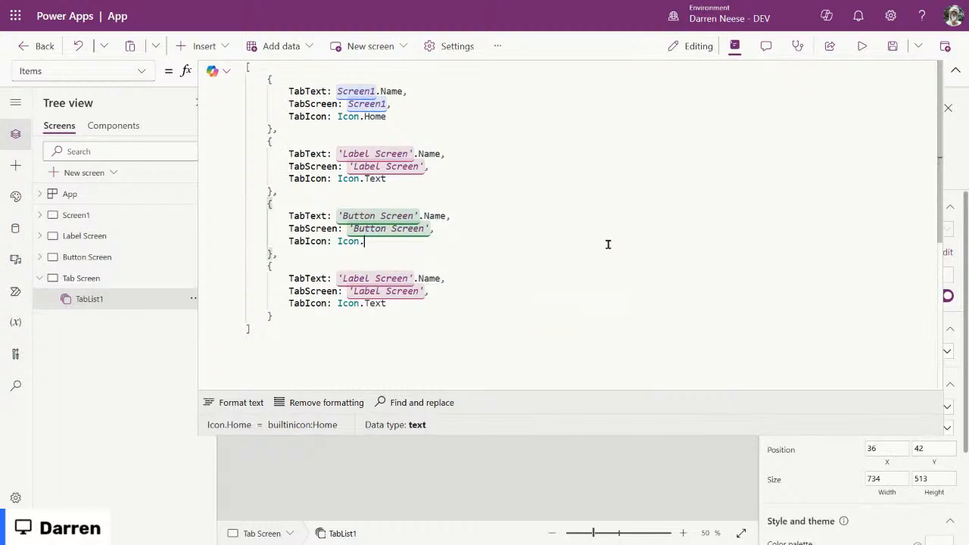
text(bu)
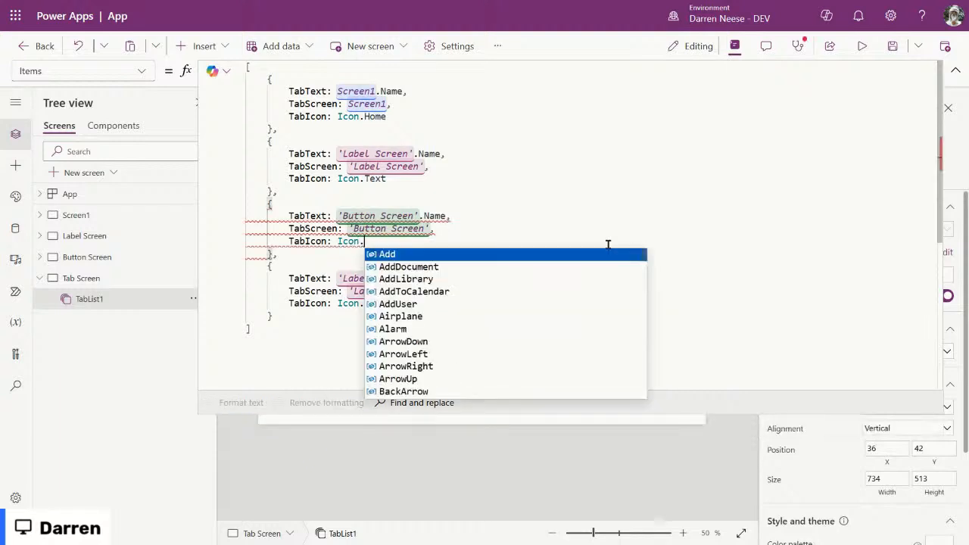
text(re)
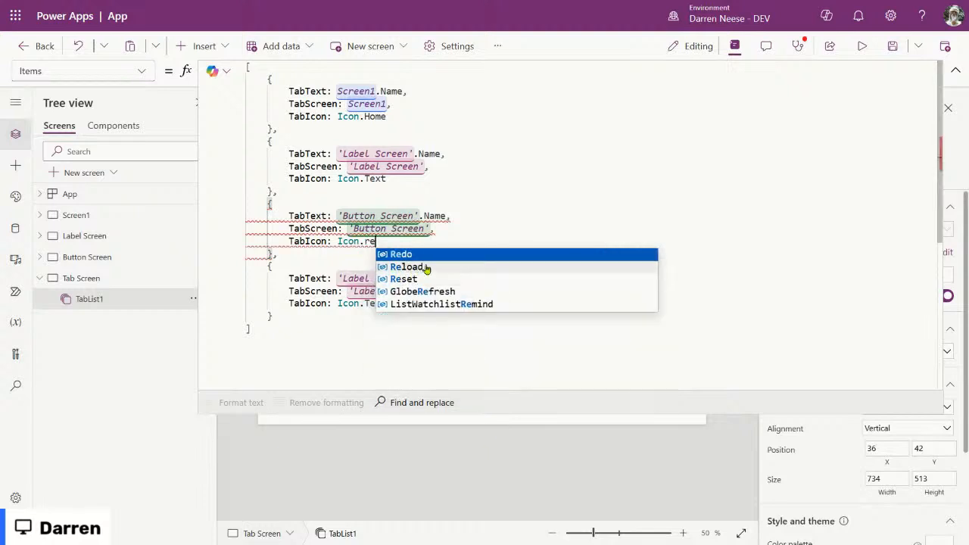
click(401, 256)
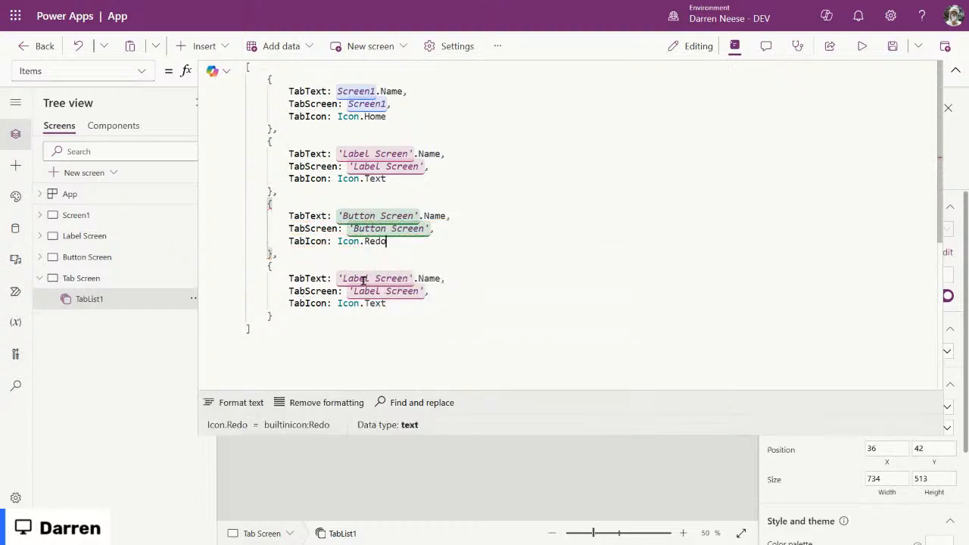
Step: Point the fourth record at 'Tab Screen' with icon Icon.Alarm, preview the table, and collapse the editor
drag(339, 278, 410, 278)
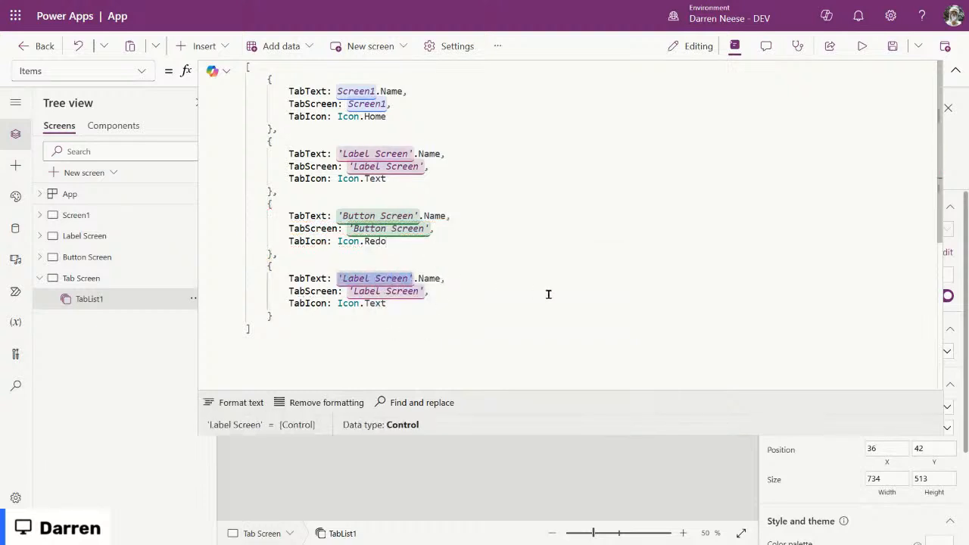
text('Tab)
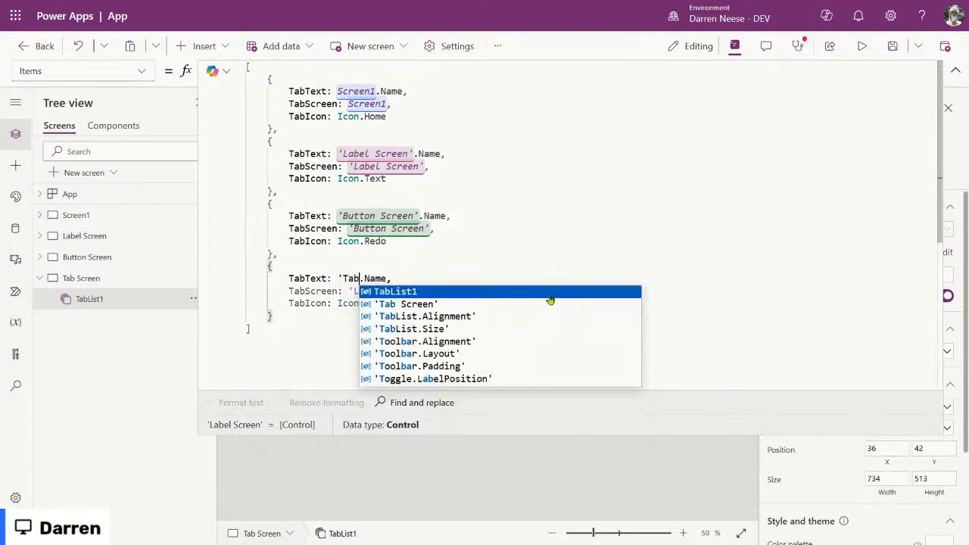
click(550, 303)
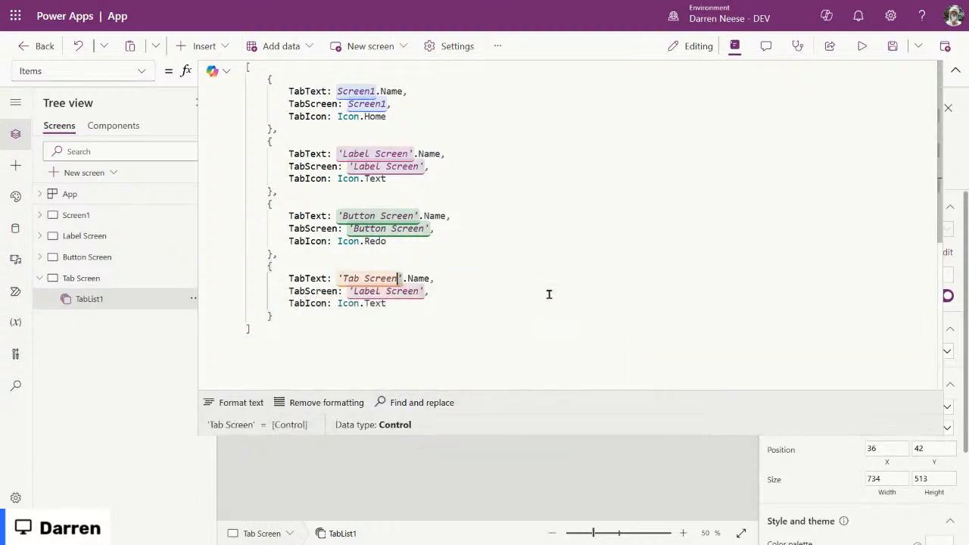
click(482, 316)
drag(349, 292, 422, 290)
key(ctrl+v)
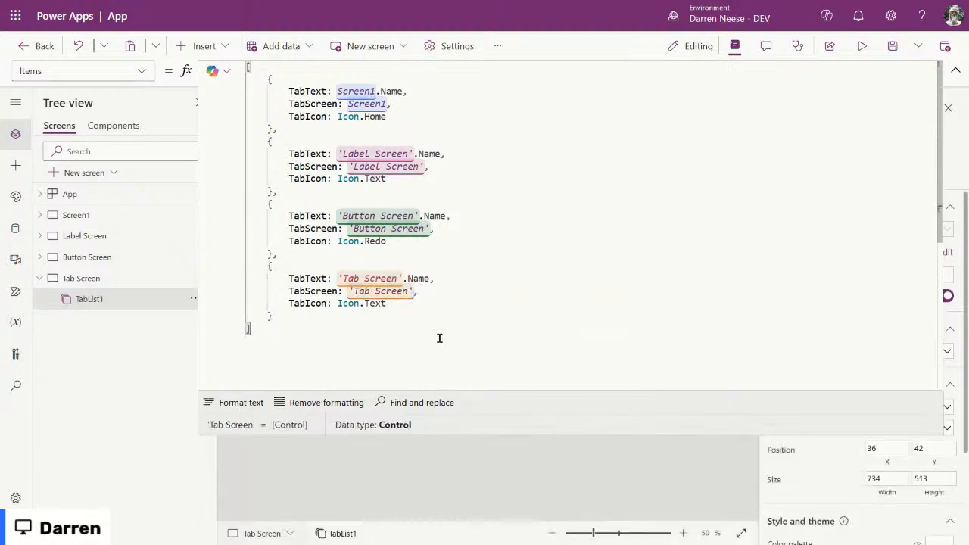
double_click(377, 304)
key(BackSpace)
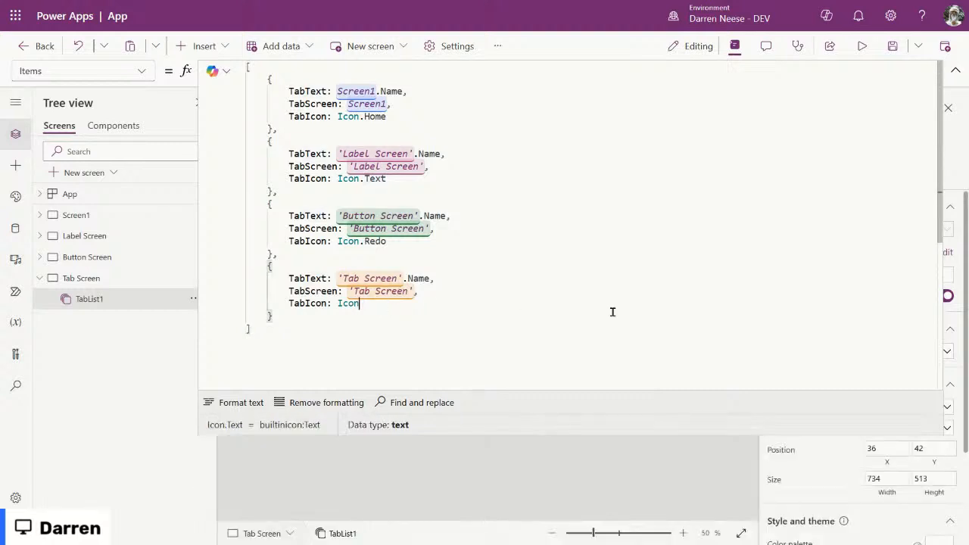
click(428, 391)
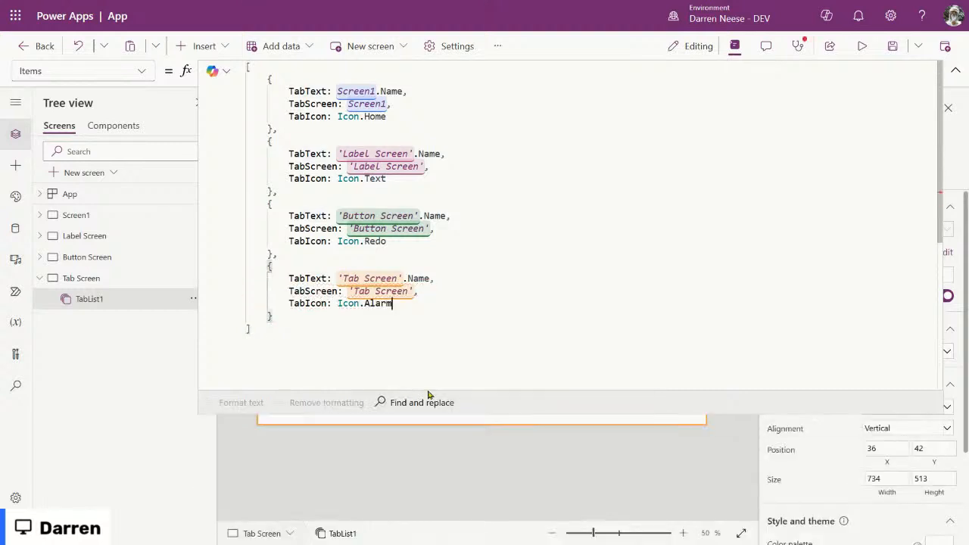
click(526, 341)
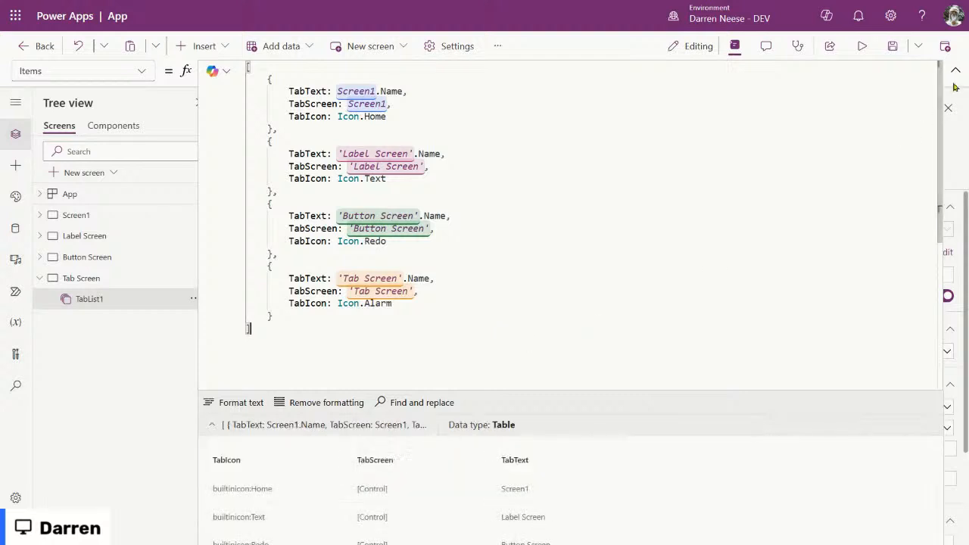
click(663, 295)
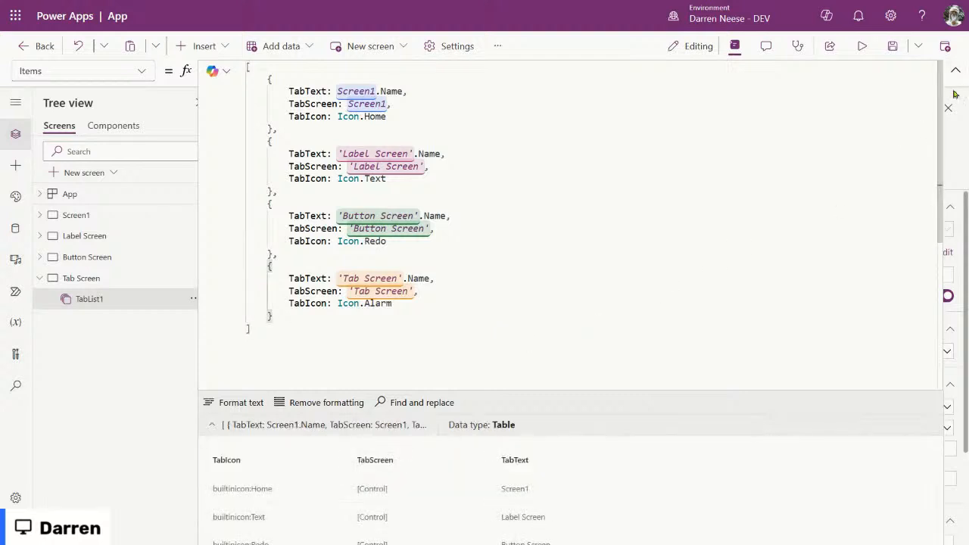
click(956, 70)
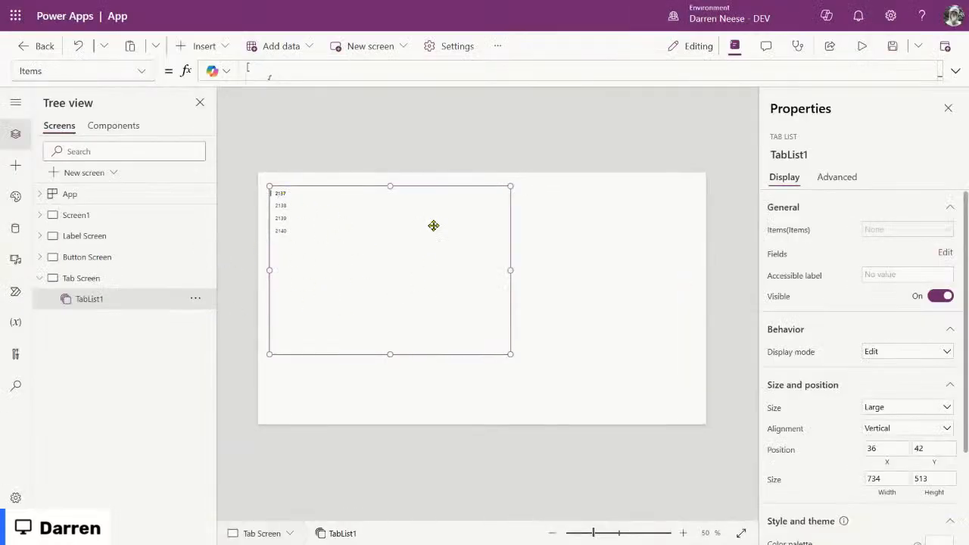
Step: Move and narrow the tab list, paste a test duplicate beside it, and shorten both to height 219
drag(322, 252, 351, 260)
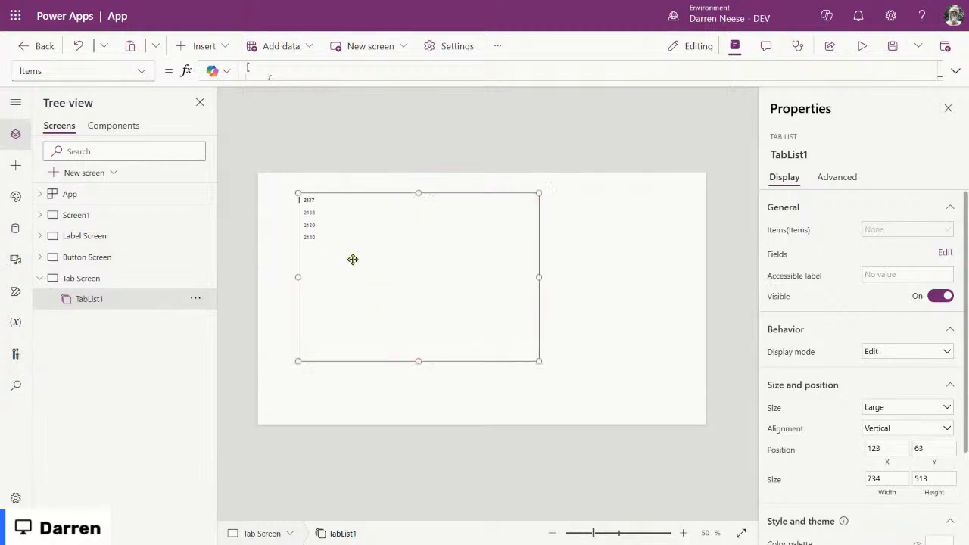
drag(455, 292, 428, 282)
drag(512, 268, 422, 267)
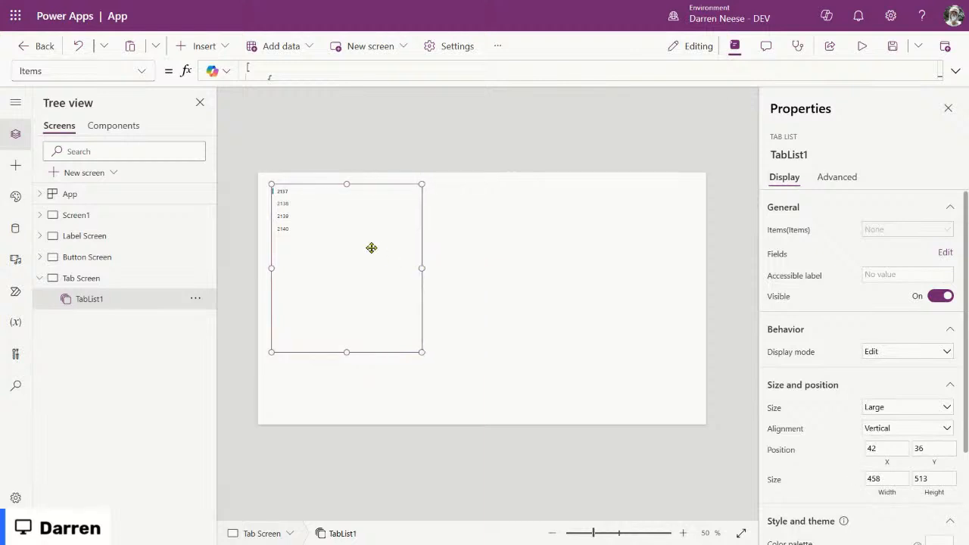
key(ctrl+c)
key(ctrl+v)
drag(363, 264, 526, 258)
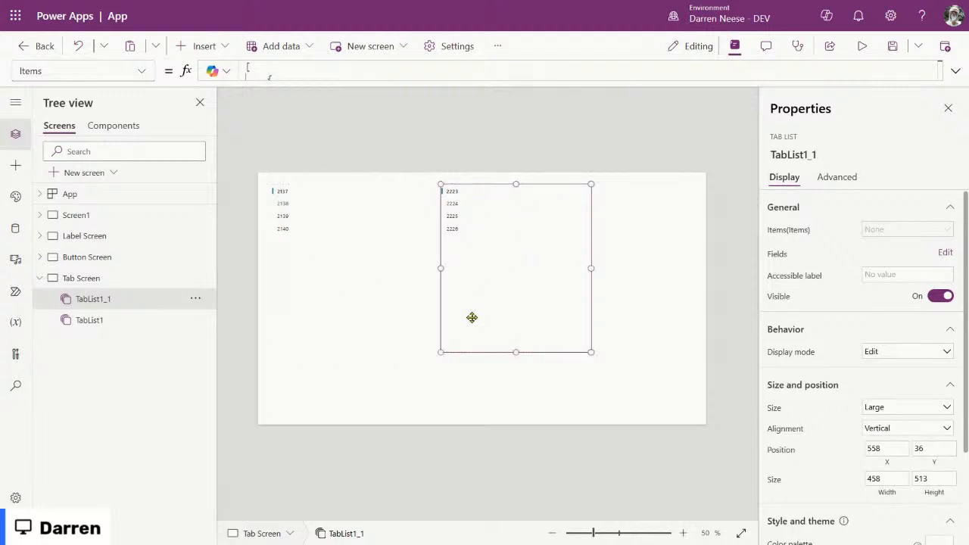
shift+click(363, 280)
drag(351, 335, 380, 301)
Step: Delete all test copies, then enlarge the original to 506 by 331 at X 51, Y 24
key(ctrl+c)
key(ctrl+v)
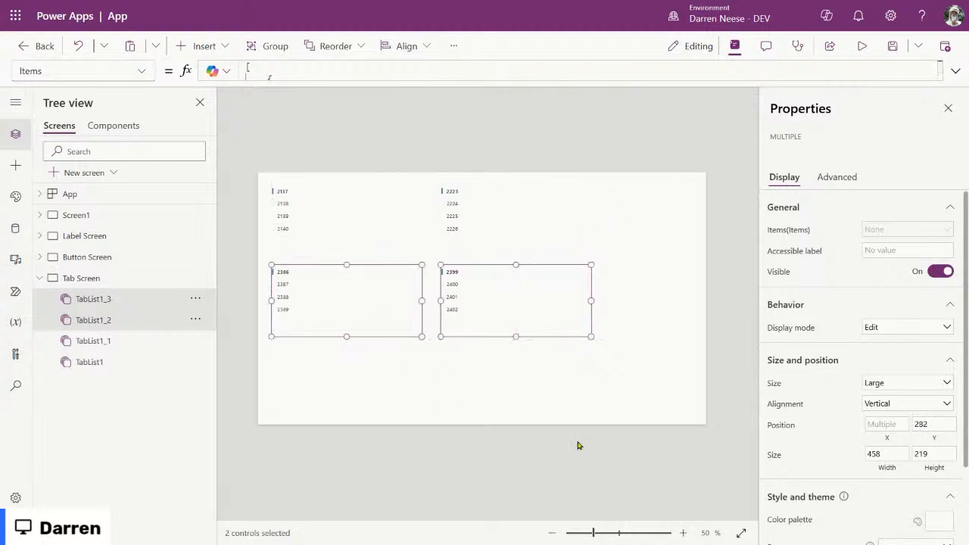
drag(638, 367, 283, 295)
key(Delete)
click(547, 230)
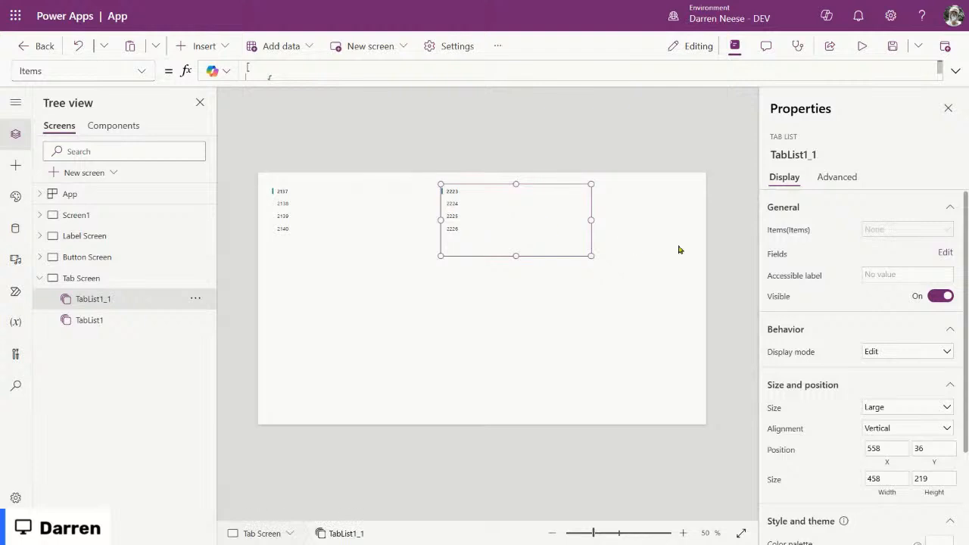
key(Delete)
click(324, 205)
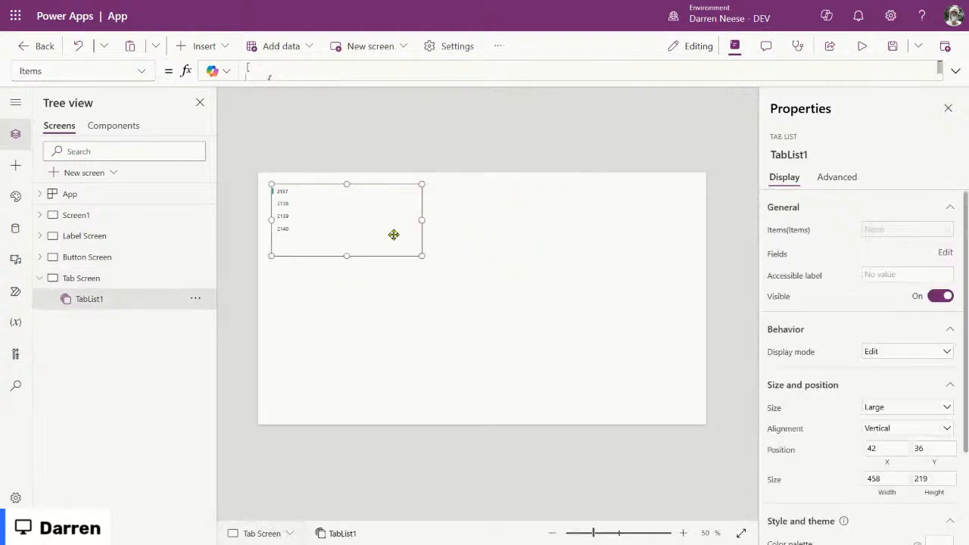
drag(421, 255, 435, 292)
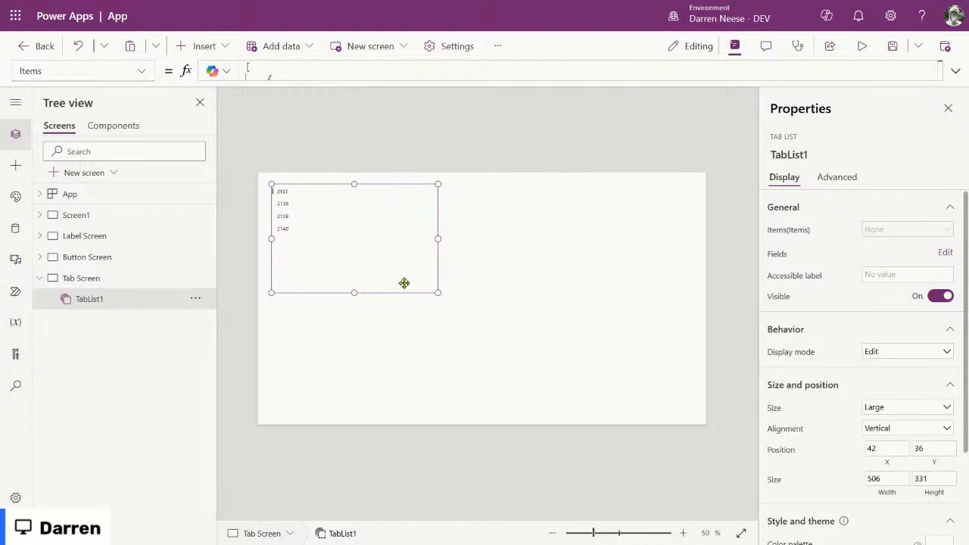
mouse_move(402, 245)
mouse_down()
mouse_move(392, 237)
mouse_move(404, 245)
mouse_move(402, 236)
mouse_up()
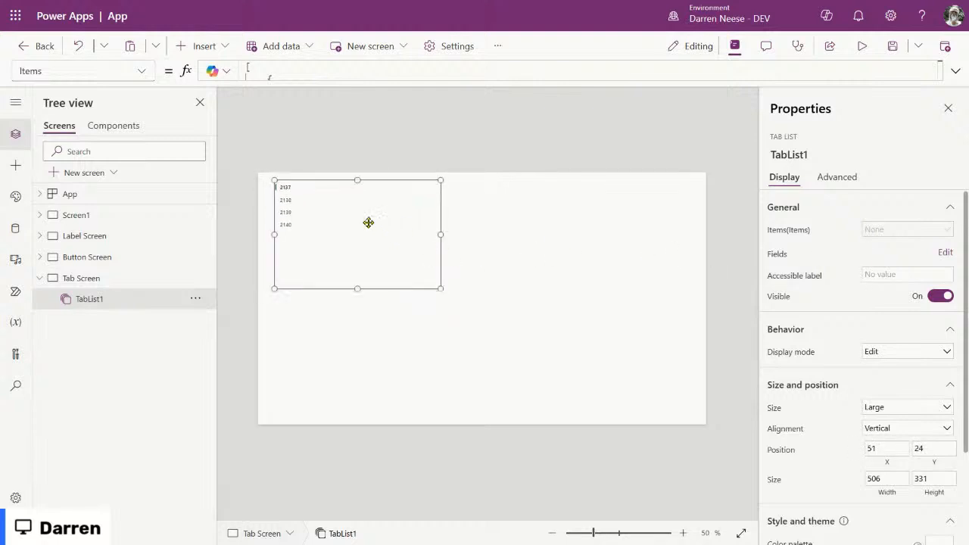
Step: Add the TabText field in TabList1's field settings so each tab shows its screen name
click(944, 254)
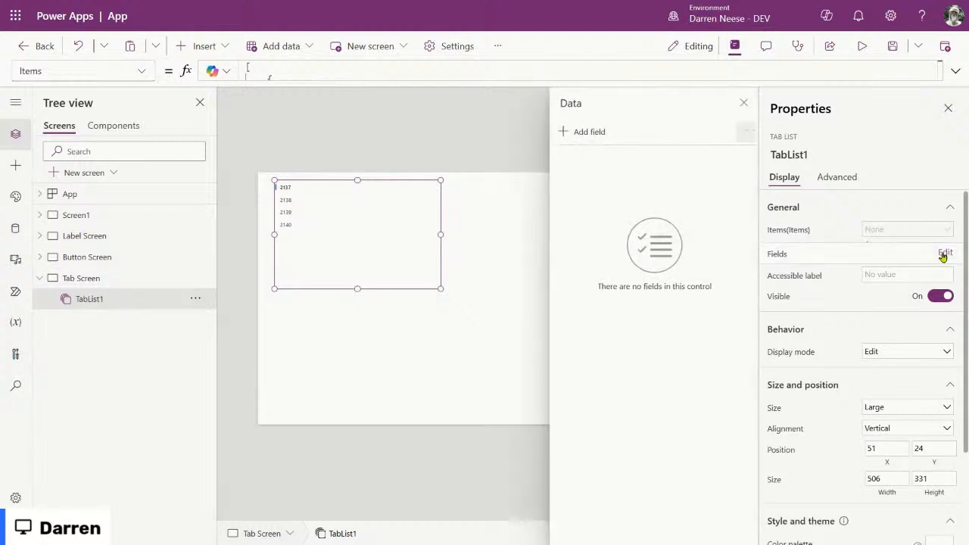
click(590, 133)
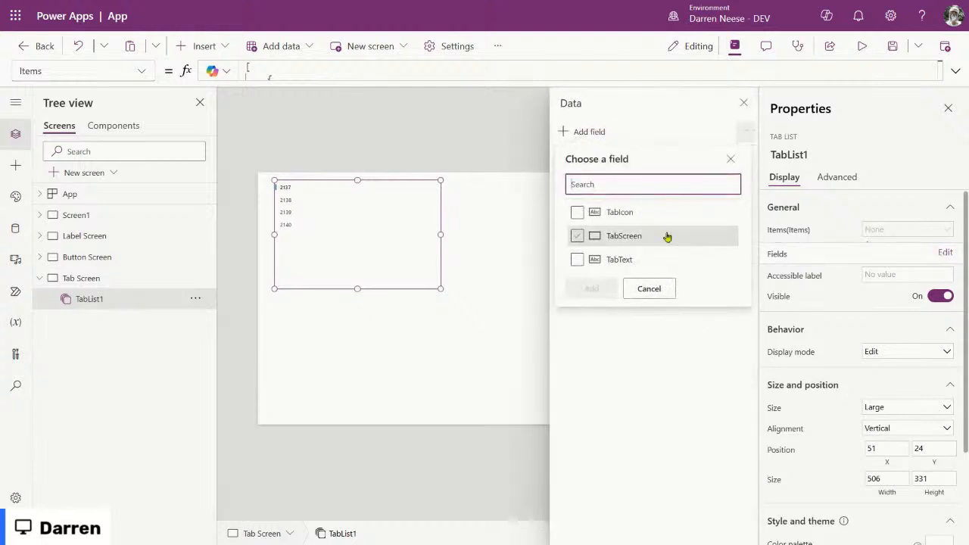
click(576, 259)
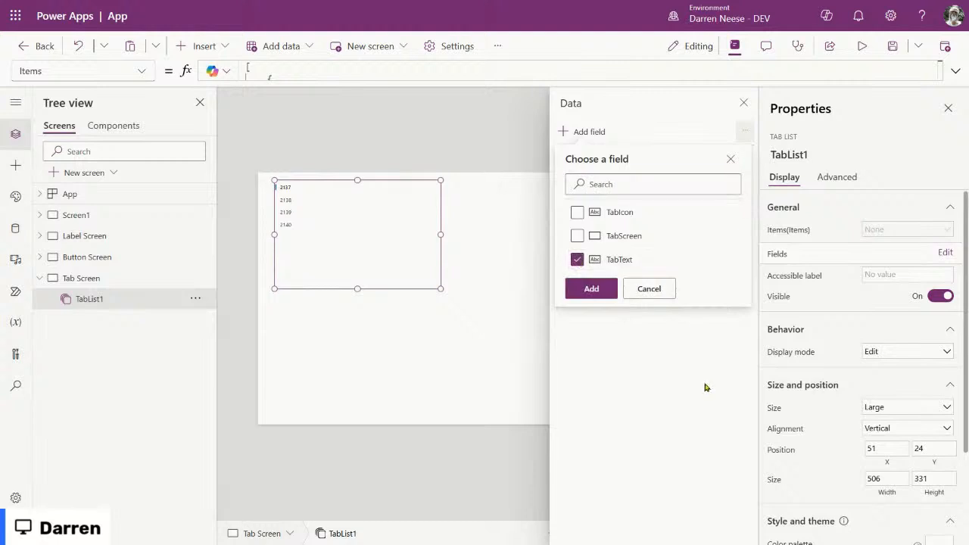
click(592, 289)
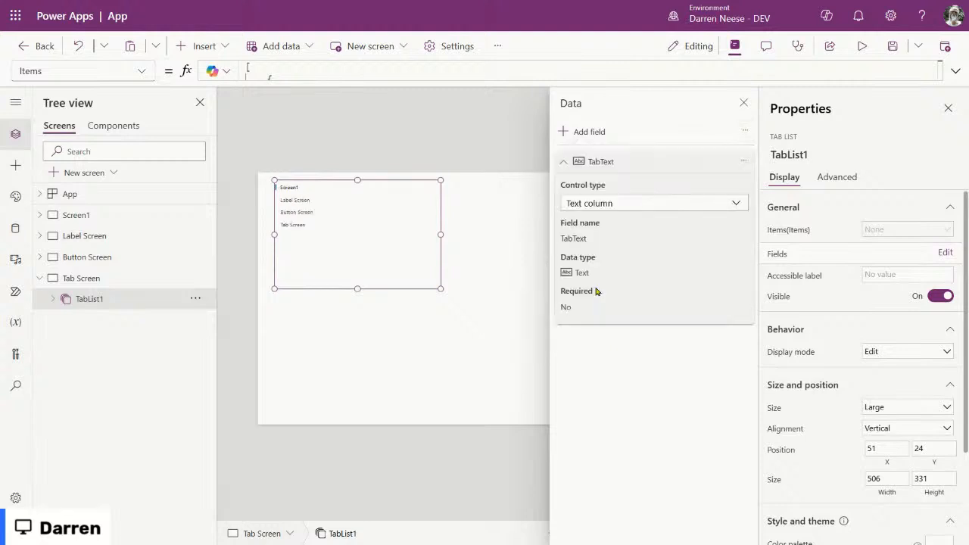
Step: Close the Data pane and save the app as 'Modern Controls and Themes'
click(744, 102)
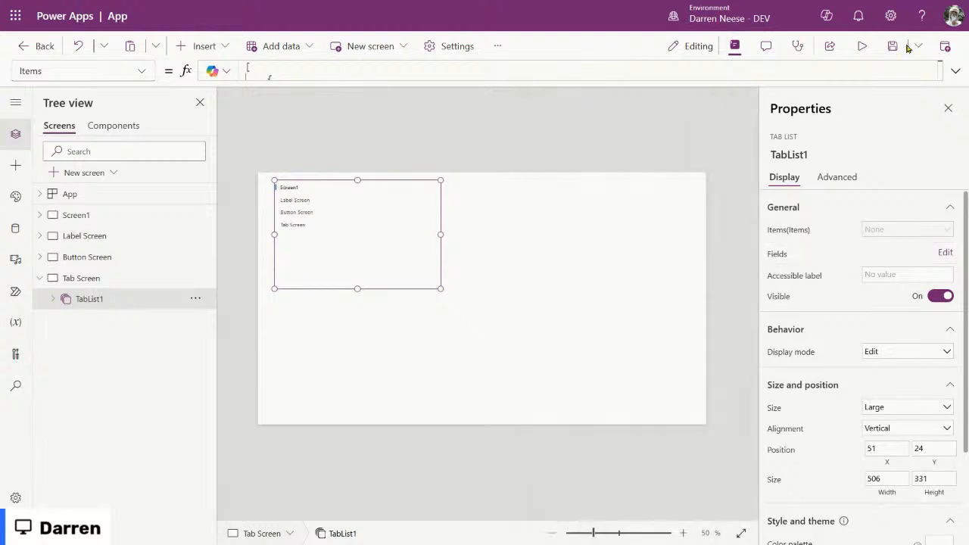
click(887, 47)
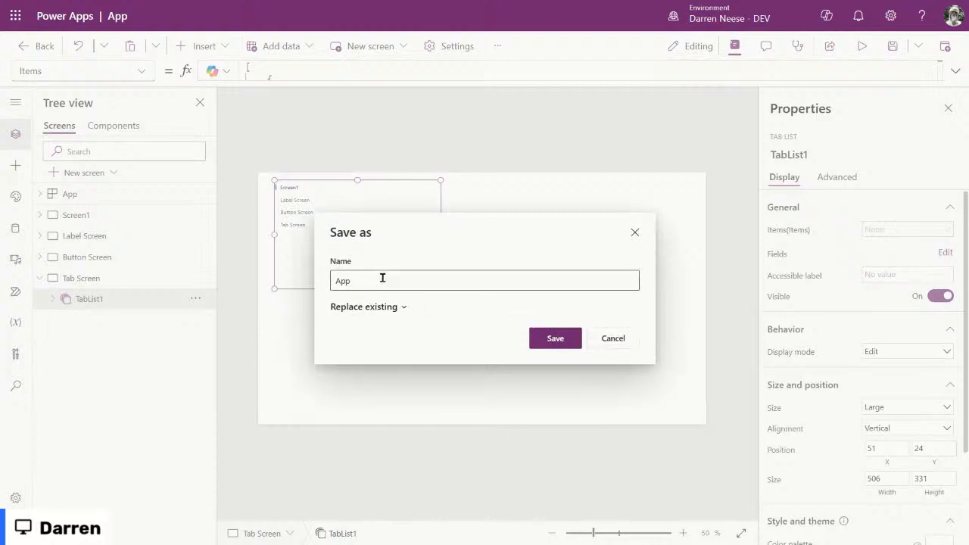
key(BackSpace)
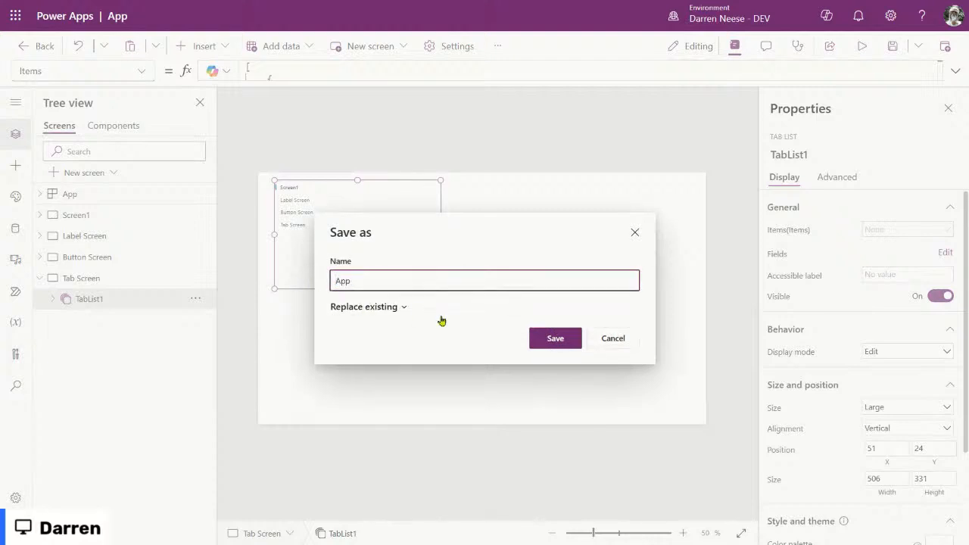
text(Modern Controls and Themes)
key(Delete)
key(Delete)
key(Delete)
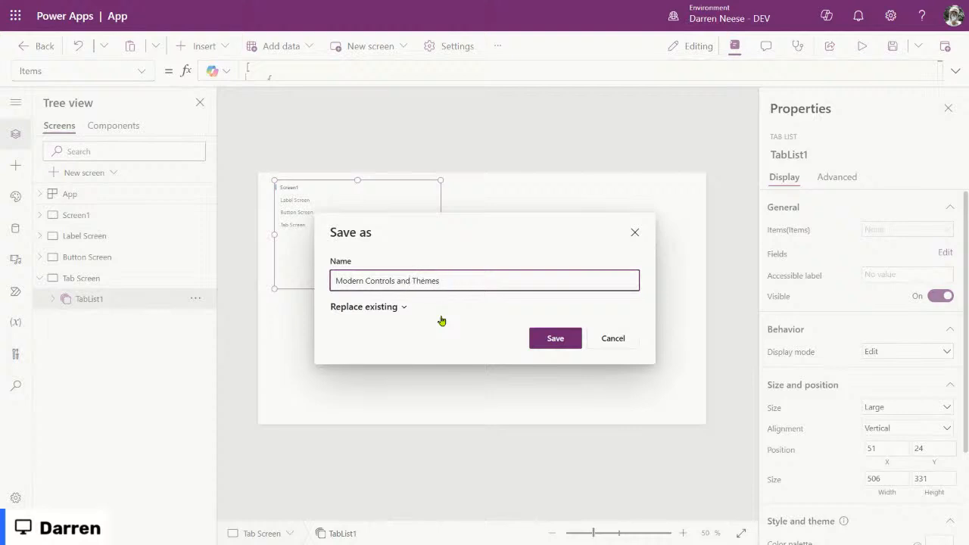
drag(454, 281, 311, 272)
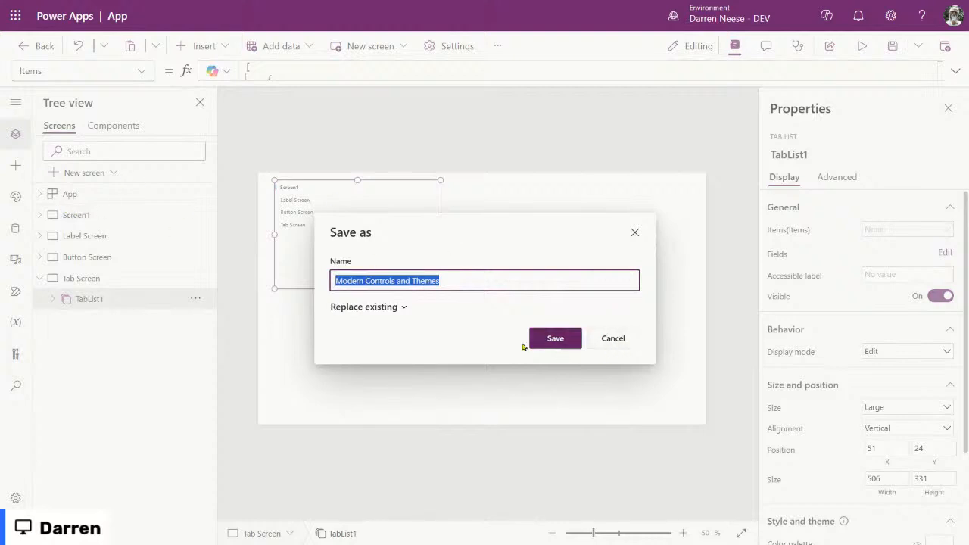
click(557, 340)
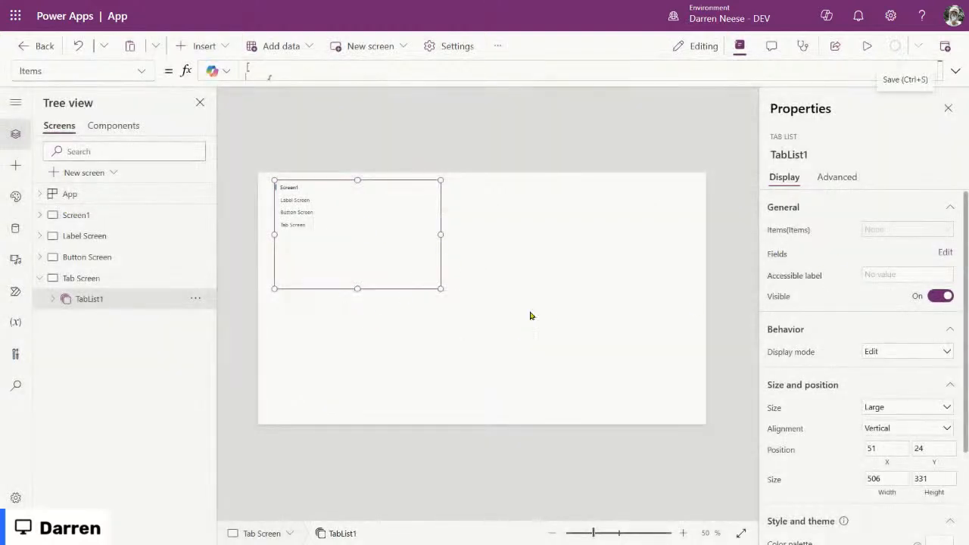
Step: Nudge the tab list down, then preview the app and cycle through the Screen1, Label, Button and Tab Screen tabs
drag(368, 235, 368, 242)
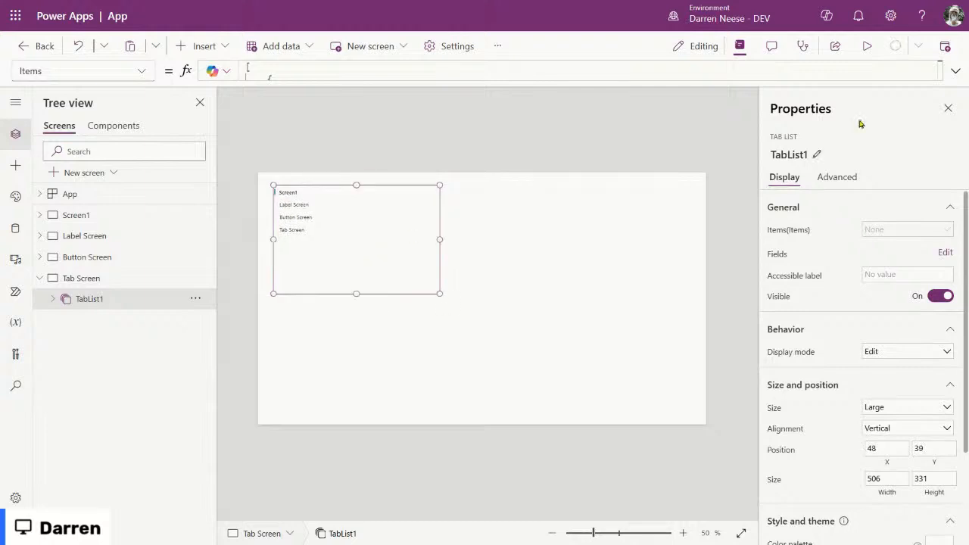
click(866, 45)
click(161, 129)
click(169, 151)
click(159, 164)
click(158, 126)
click(151, 106)
click(161, 129)
click(164, 150)
click(156, 171)
click(147, 106)
click(944, 49)
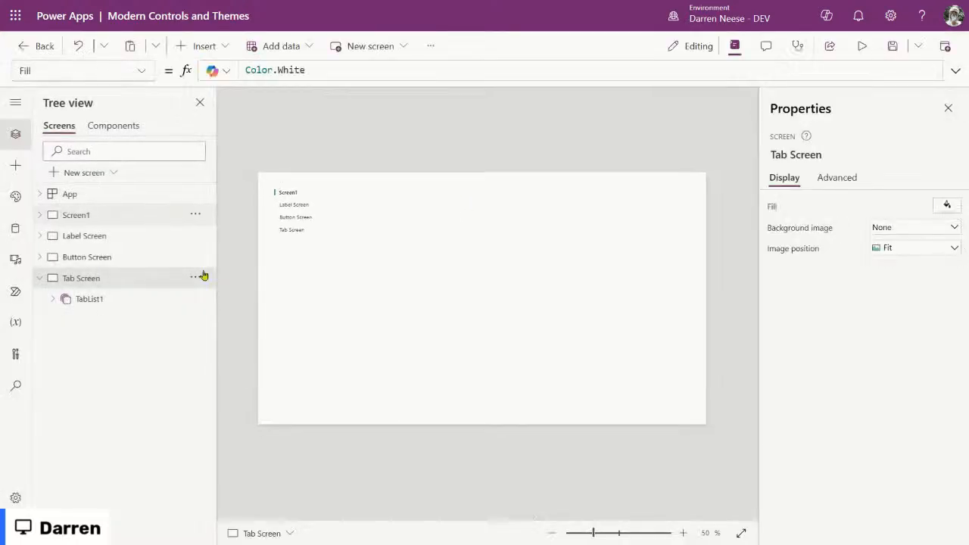
Step: Compare the tab list's OnChange and OnSelect formulas in its advanced properties, ending on OnSelect
click(331, 214)
click(837, 177)
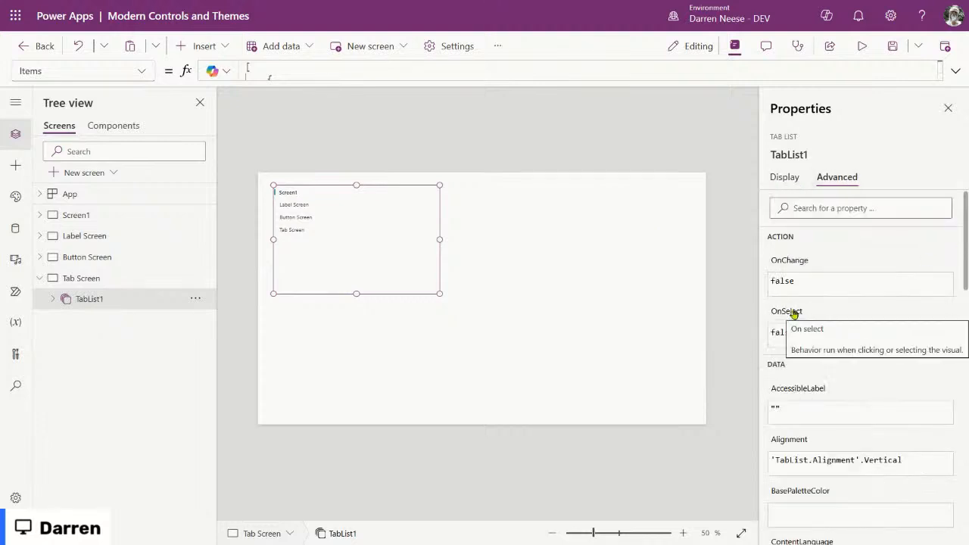
click(799, 260)
click(791, 313)
click(796, 262)
click(791, 316)
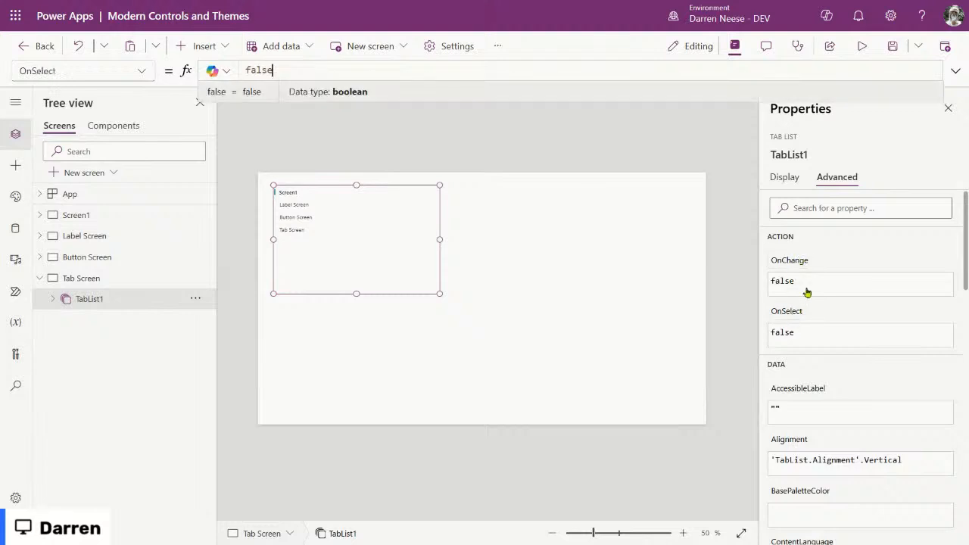
Step: Preview the app again and test the Label, Button, Tab Screen and Screen1 tabs
click(861, 45)
click(174, 134)
click(171, 153)
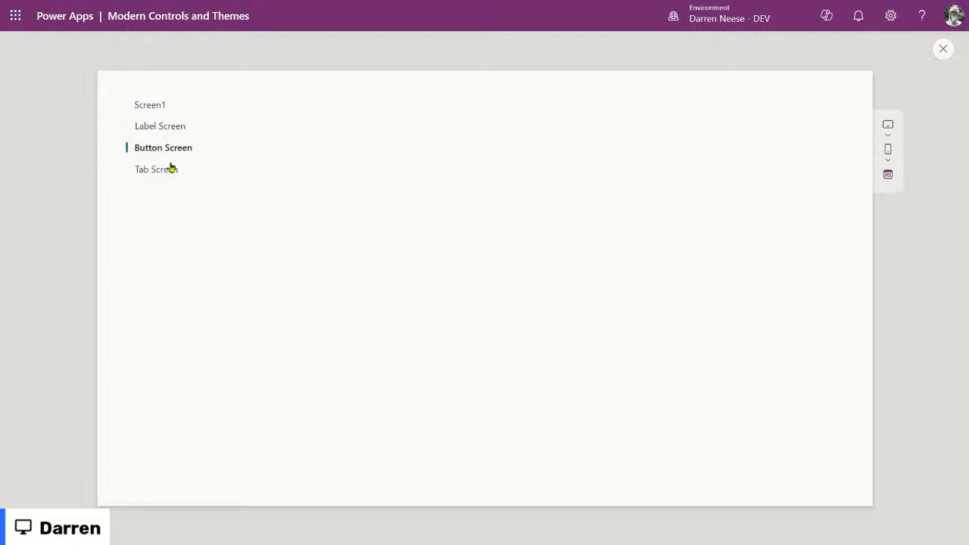
click(169, 170)
click(176, 130)
click(149, 110)
click(944, 48)
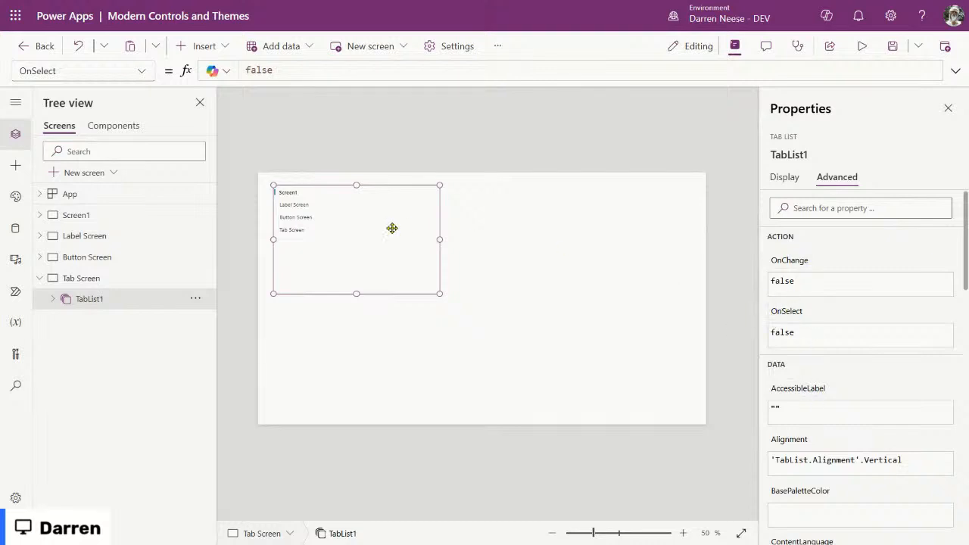
mouse_move(352, 219)
mouse_down()
mouse_move(377, 224)
mouse_move(352, 215)
mouse_up()
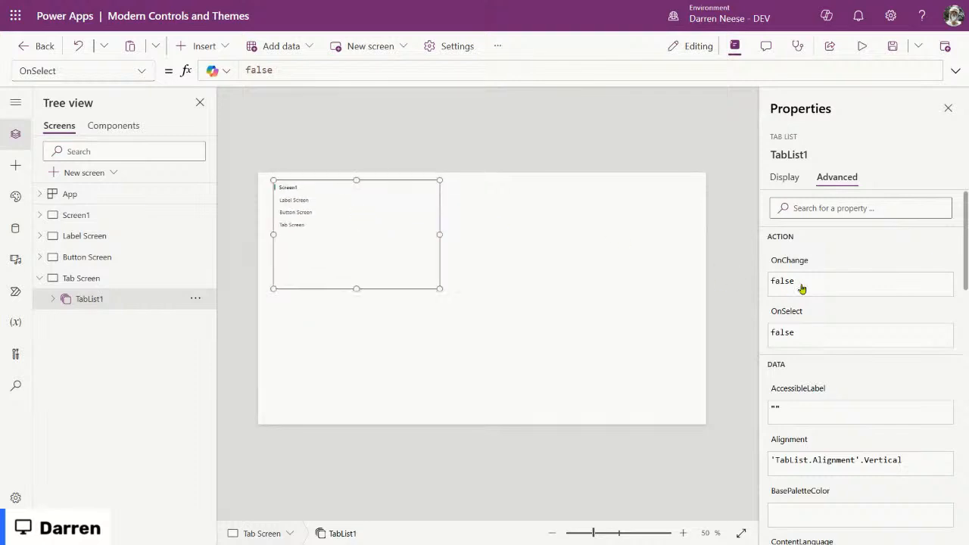
mouse_move(792, 261)
scroll(868, 337, down, 4)
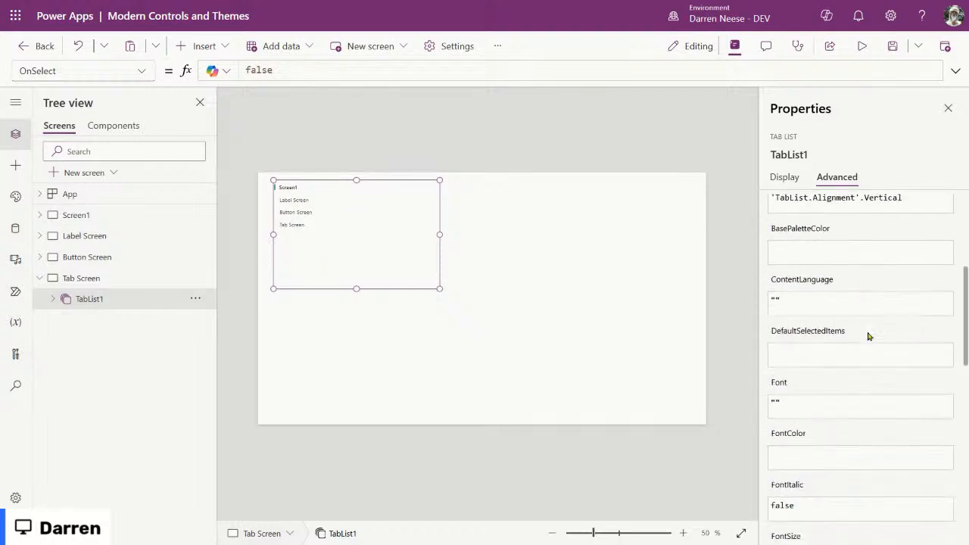
click(802, 352)
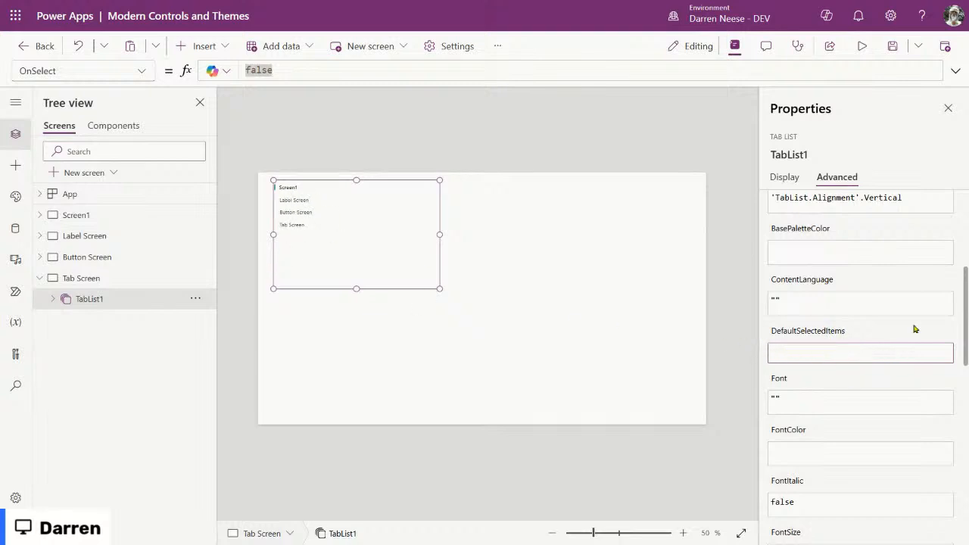
scroll(898, 325, up, 4)
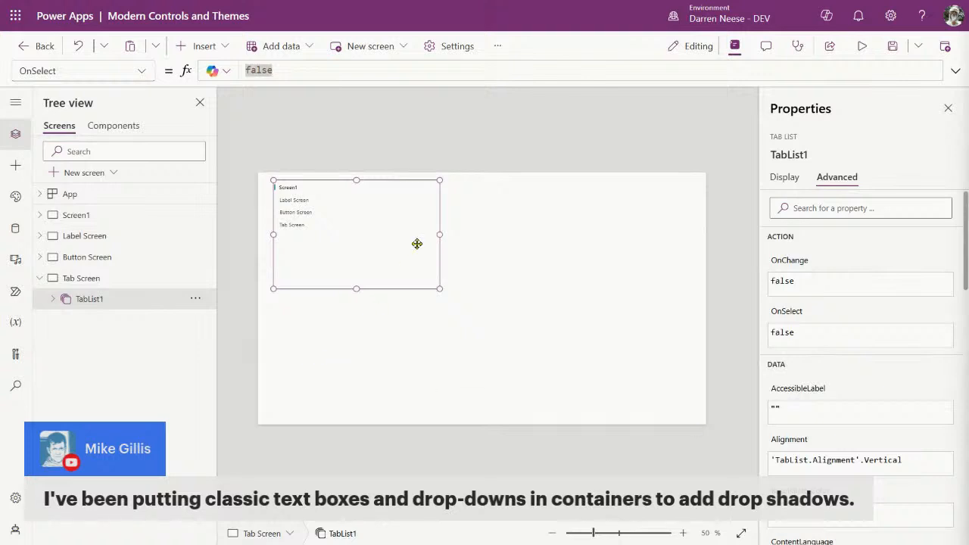
mouse_move(390, 223)
mouse_down()
mouse_move(383, 231)
mouse_move(389, 225)
mouse_up()
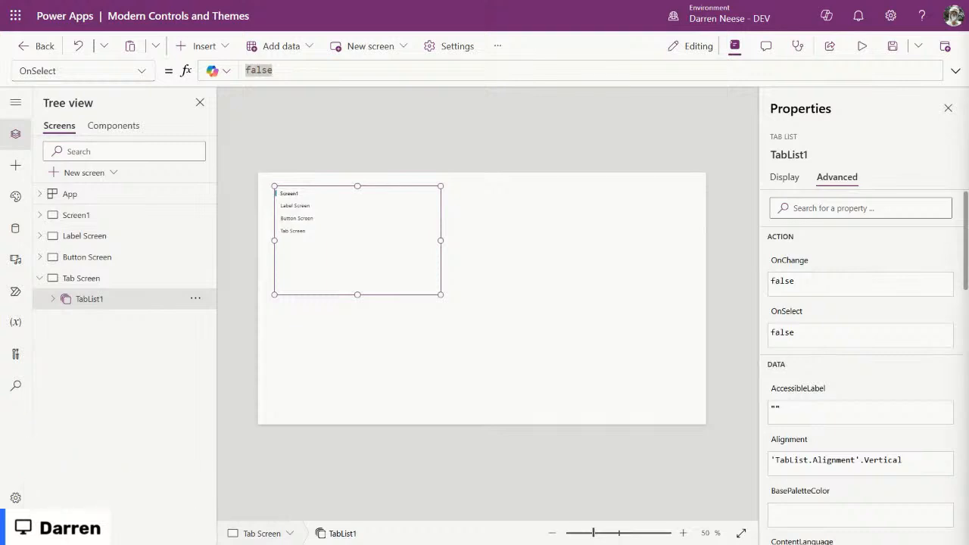
Step: Save the app and select the tab list's existing OnSelect value false
click(889, 46)
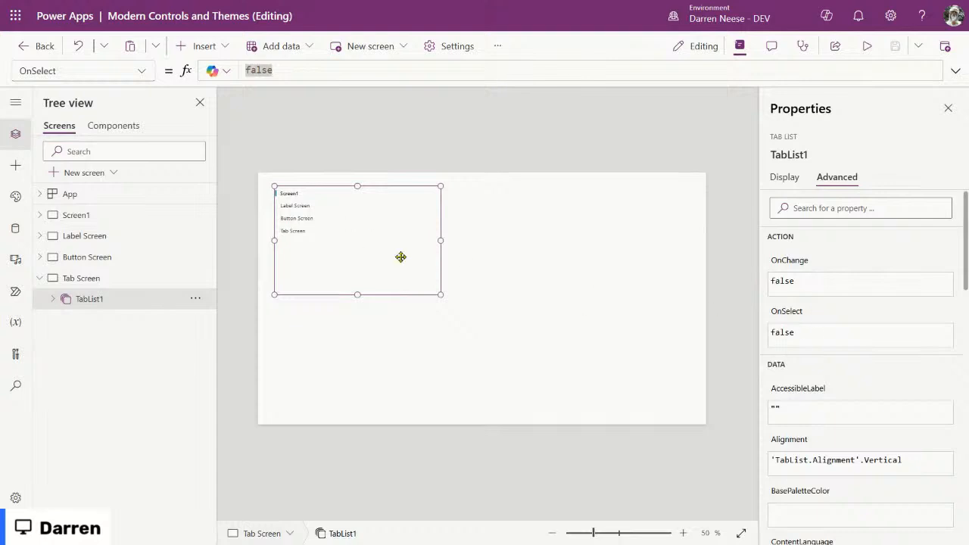
click(787, 314)
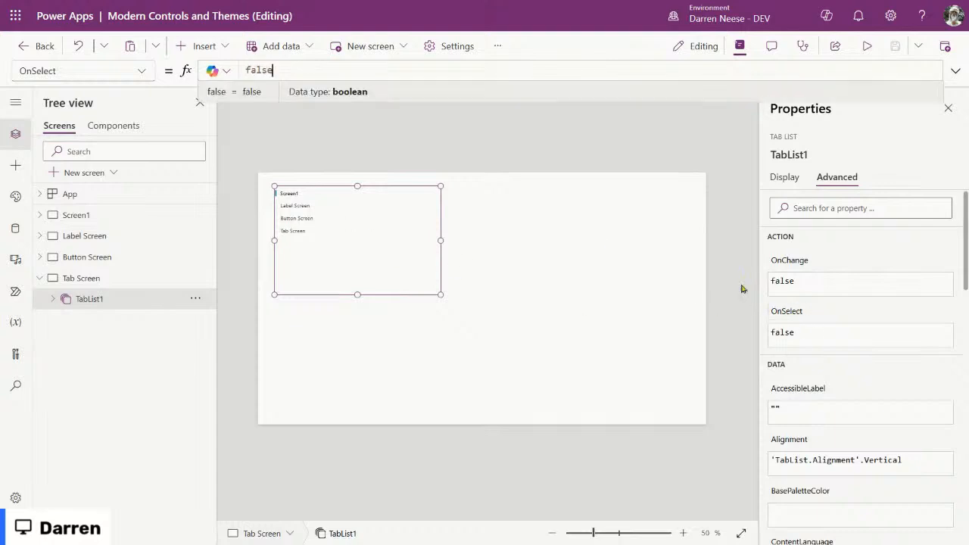
drag(296, 69, 149, 62)
Step: Replace false with Navigate(Self.Selected.TabScreen), using autocomplete suggestions
text(Na)
key(Tab)
text(())
key(Left)
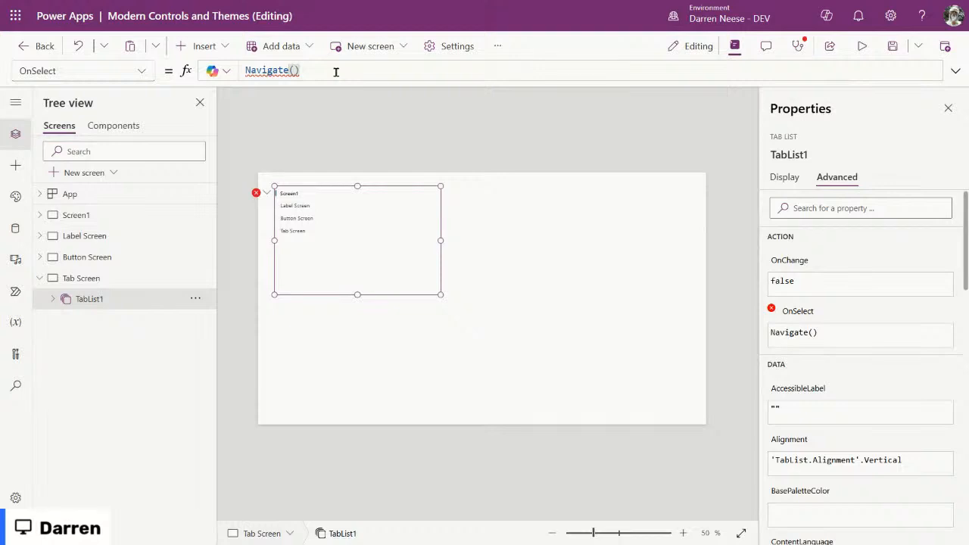
text(Self)
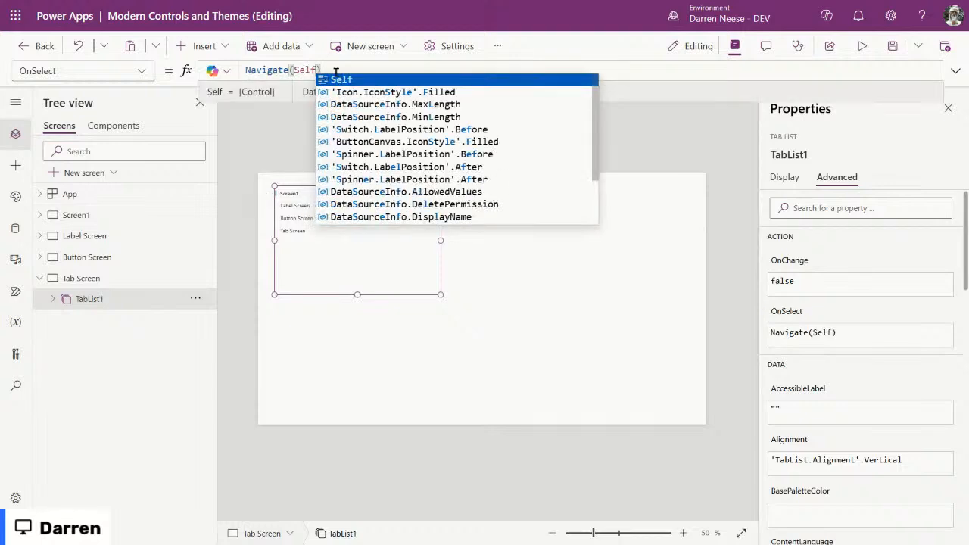
text(.)
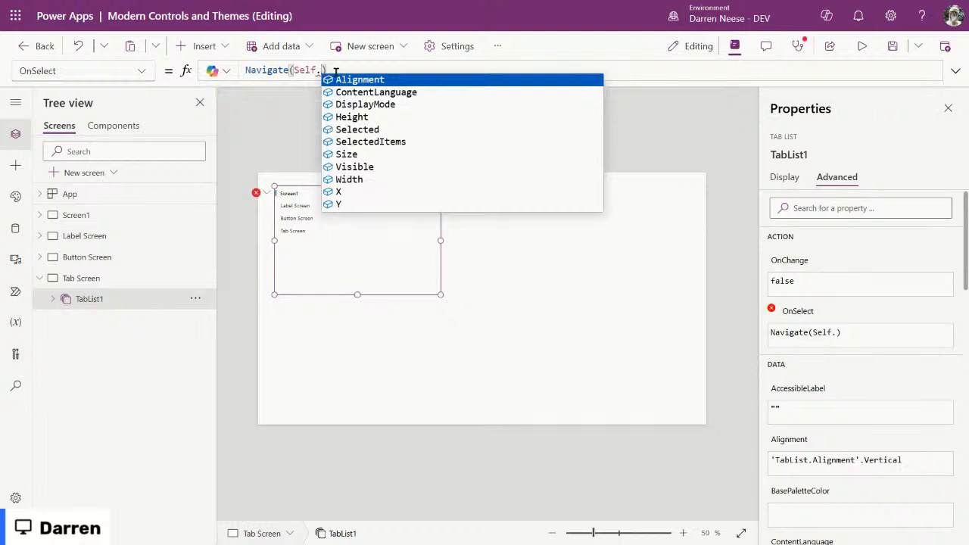
text(sel)
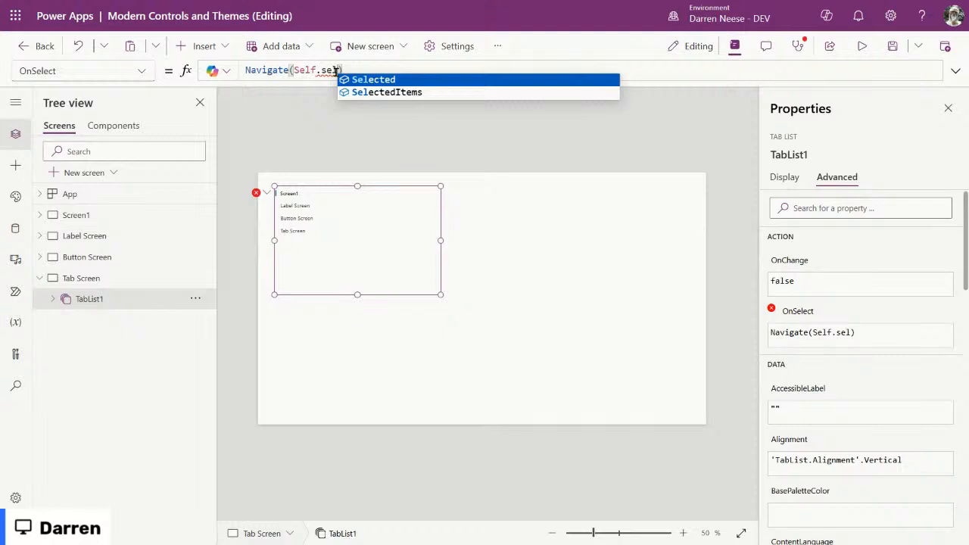
key(Tab)
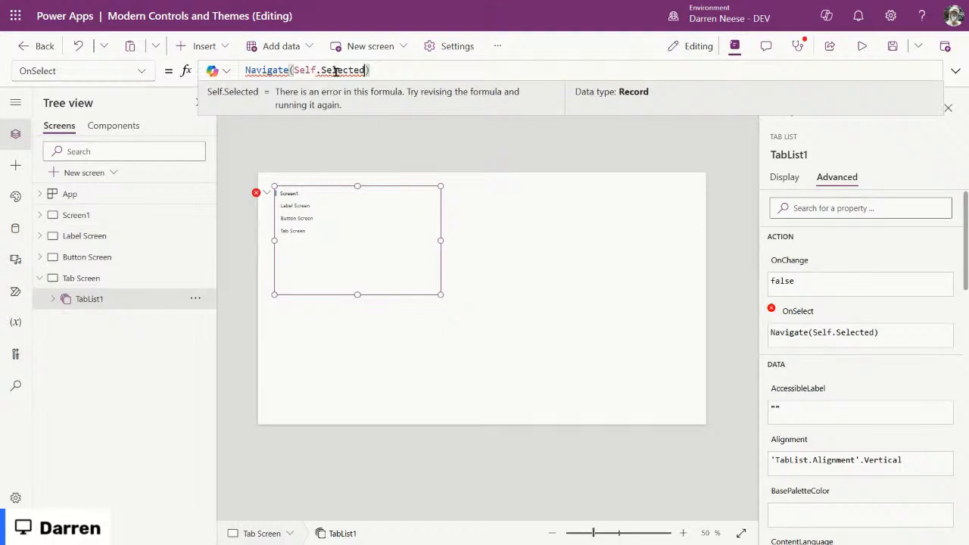
text(.)
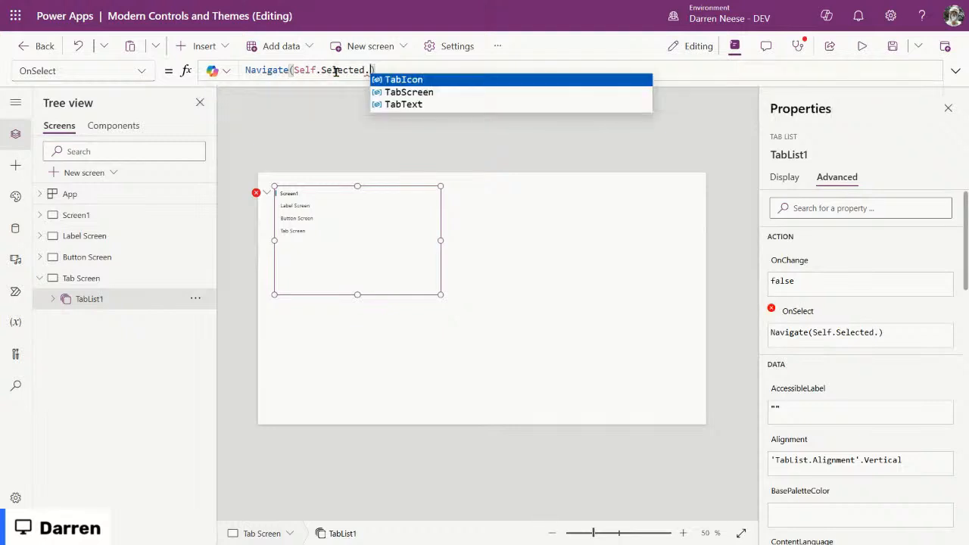
click(456, 92)
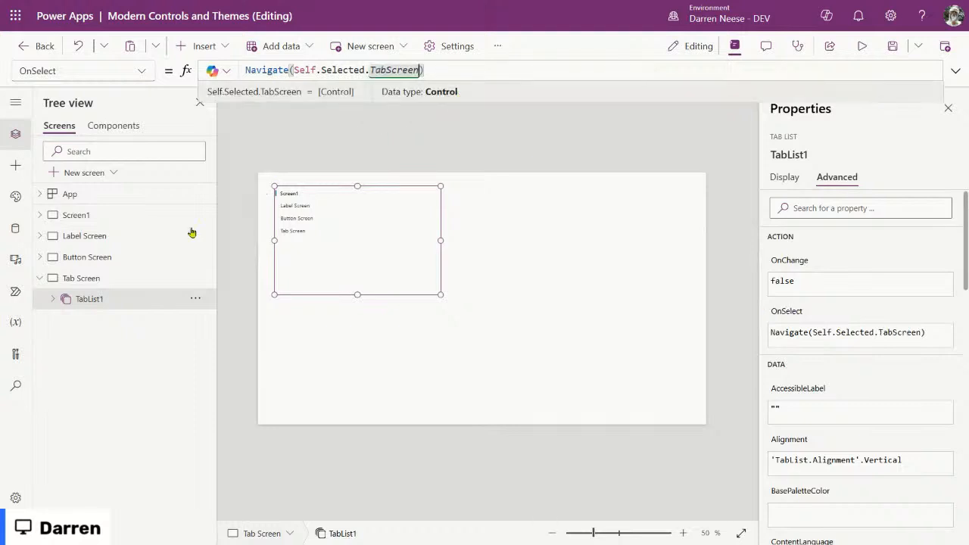
Step: Browse the Button, Label and Screen1 screens and move Screen1's button to the right
click(109, 258)
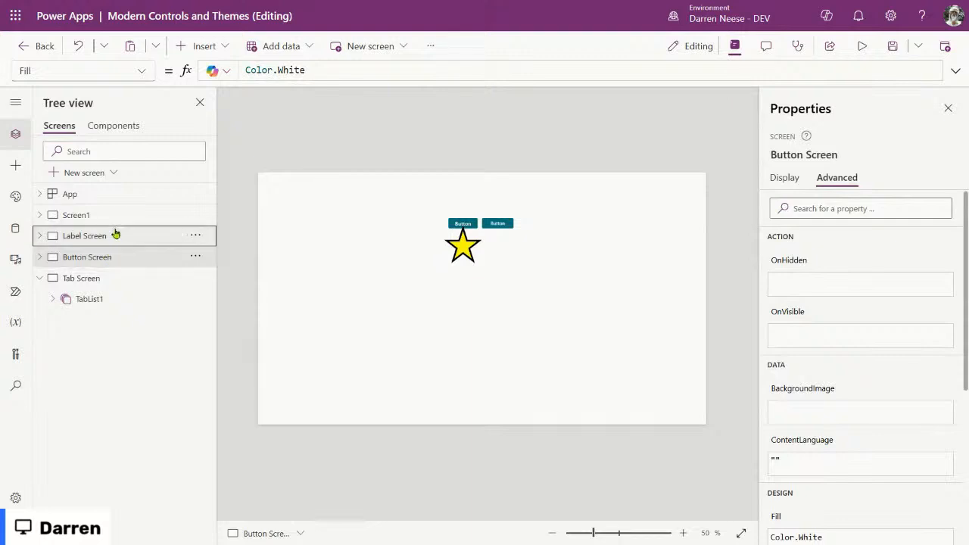
click(117, 235)
click(115, 220)
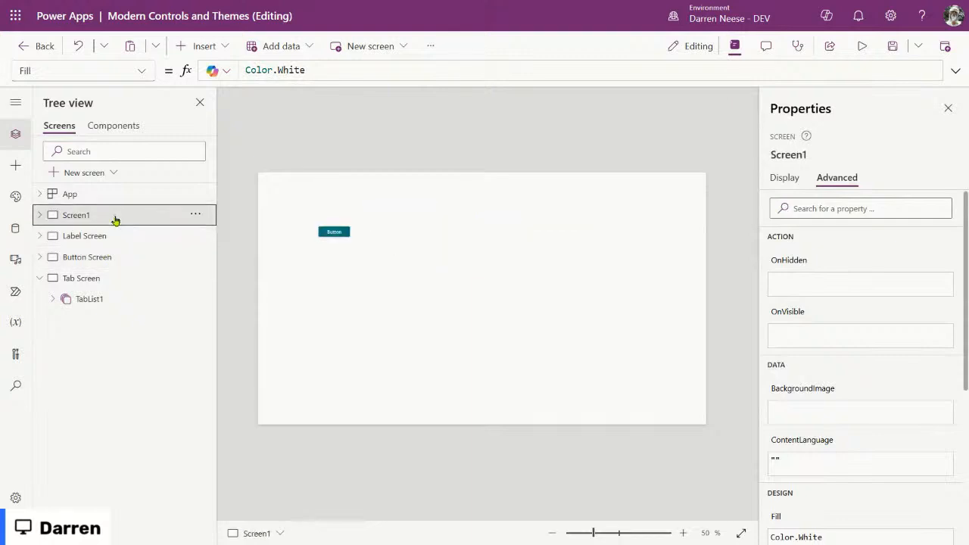
click(334, 231)
drag(334, 229, 428, 213)
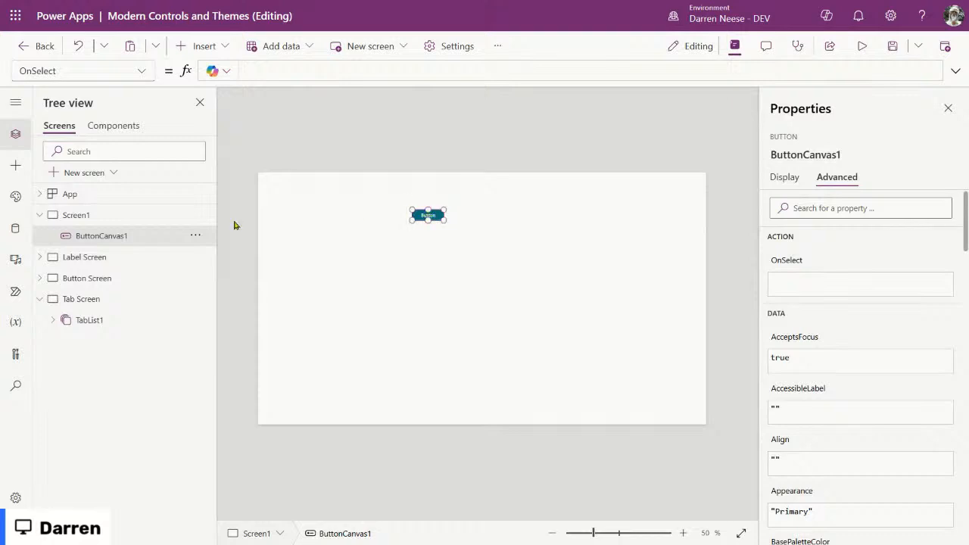
Step: Rename Screen1 to Modern Theming in the Properties pane
click(85, 219)
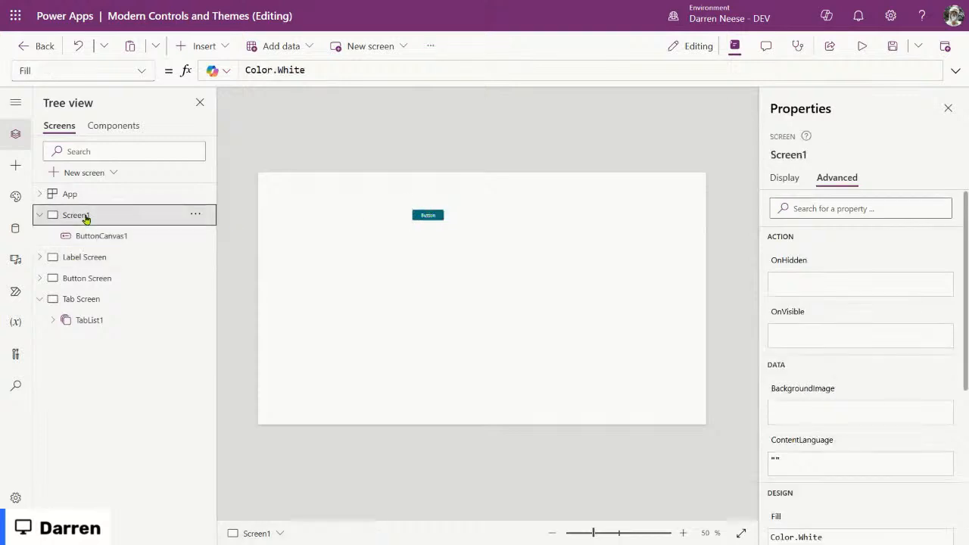
click(805, 154)
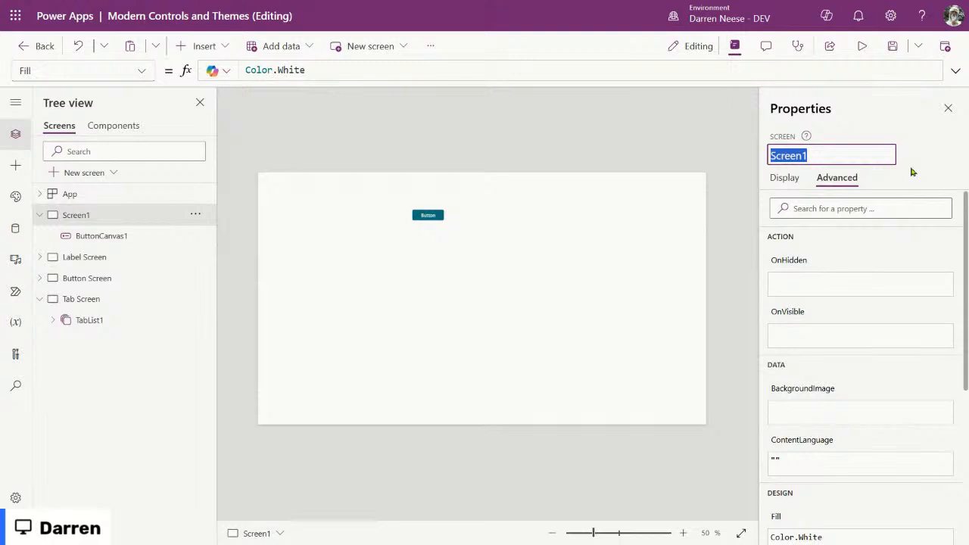
text(Modern Tht)
key(BackSpace)
text(eme)
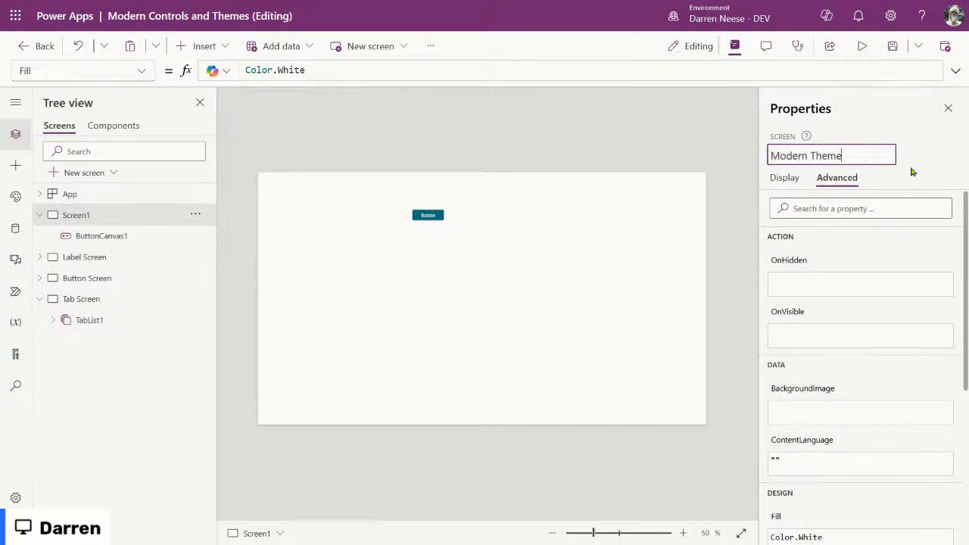
key(BackSpace)
text(ing)
key(Return)
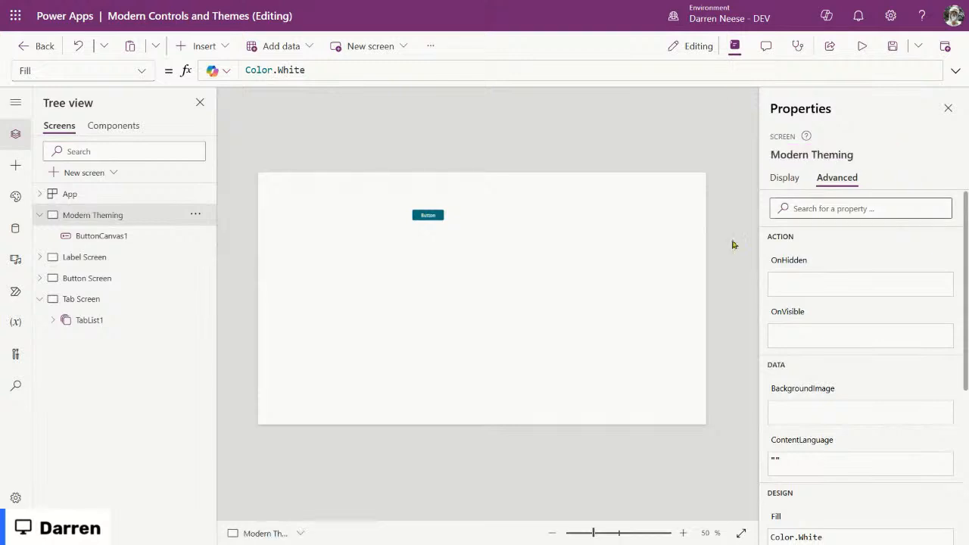
Step: Nudge the button on Modern Theming down-right and select TabList1 on Tab Screen
click(431, 219)
drag(432, 218, 444, 229)
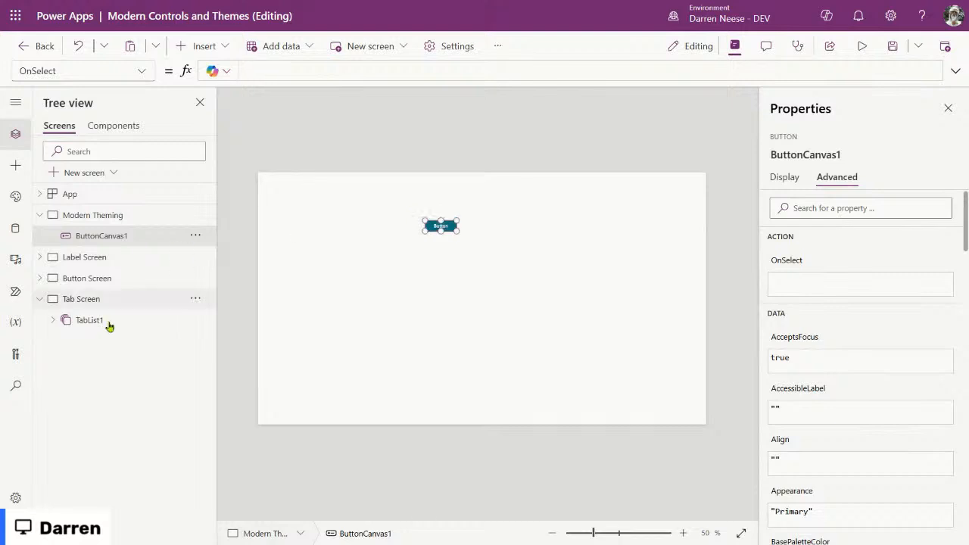
click(105, 321)
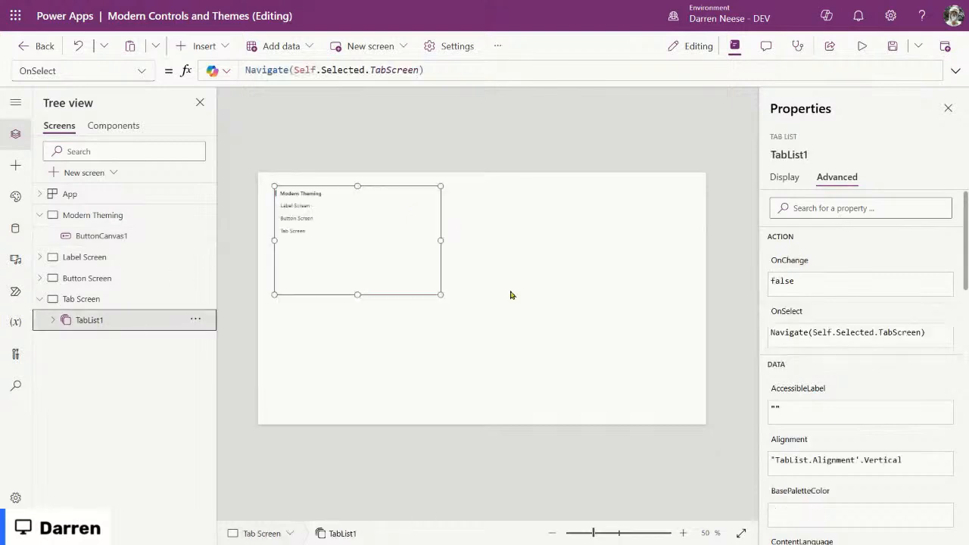
Step: Expand TabList1's Items formula and inspect its 'Modern Theming' references and Icon.Home value
click(782, 177)
click(797, 231)
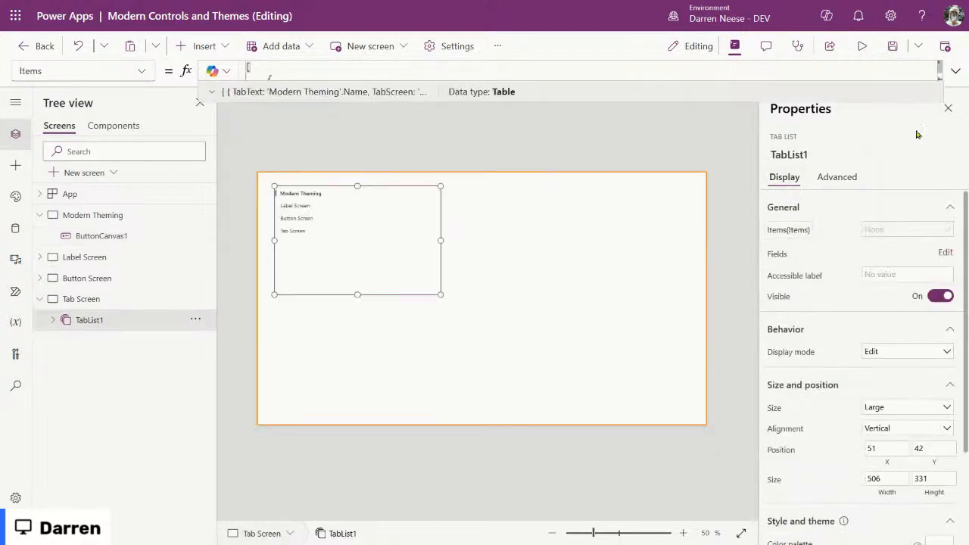
click(956, 71)
click(519, 242)
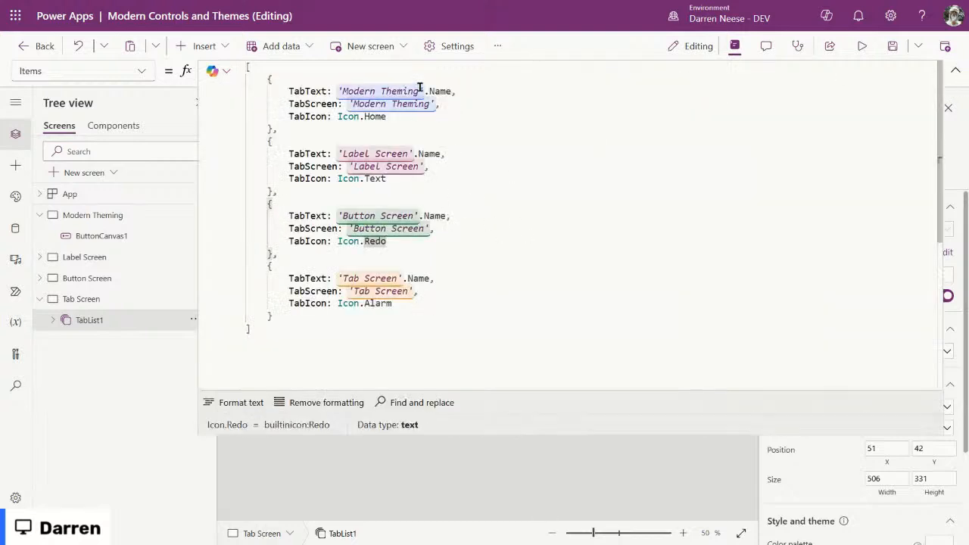
drag(338, 91, 425, 91)
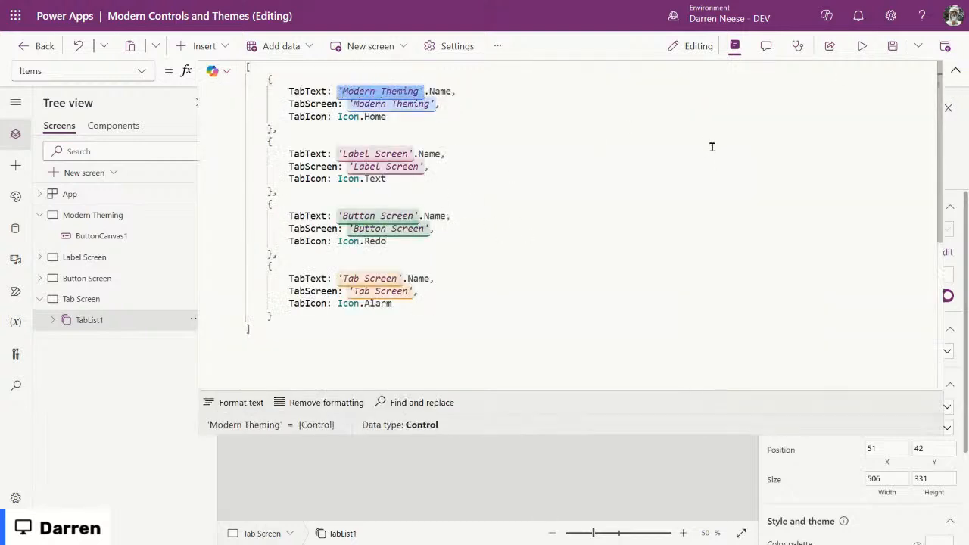
click(454, 115)
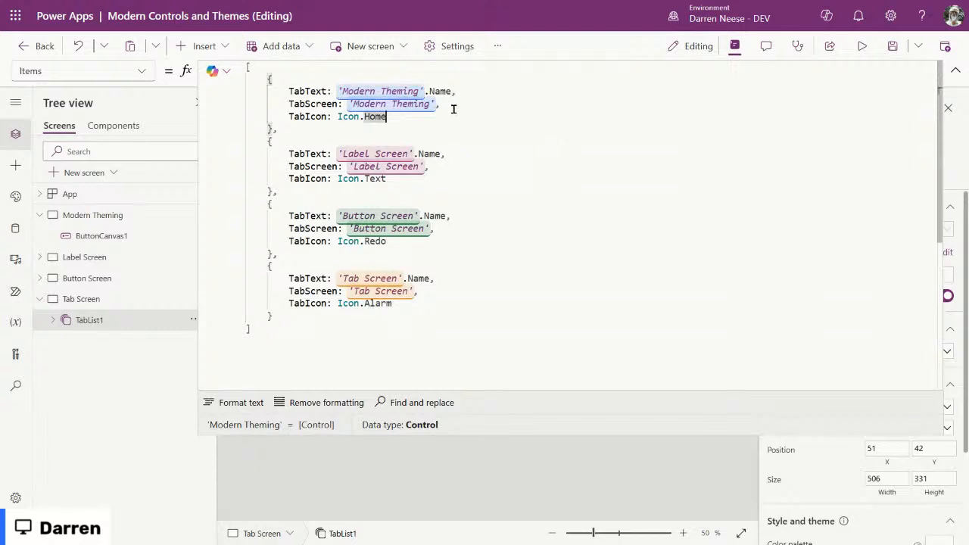
drag(336, 91, 451, 91)
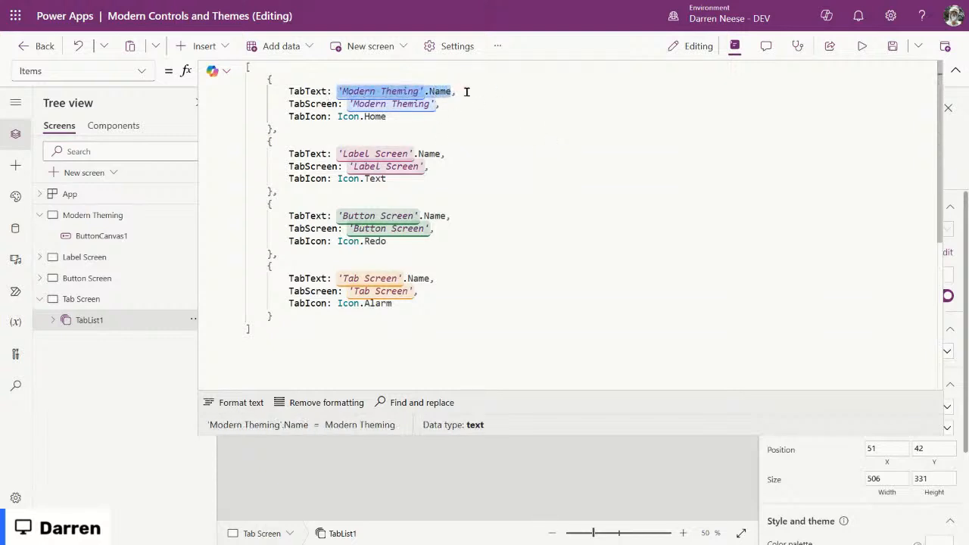
click(466, 91)
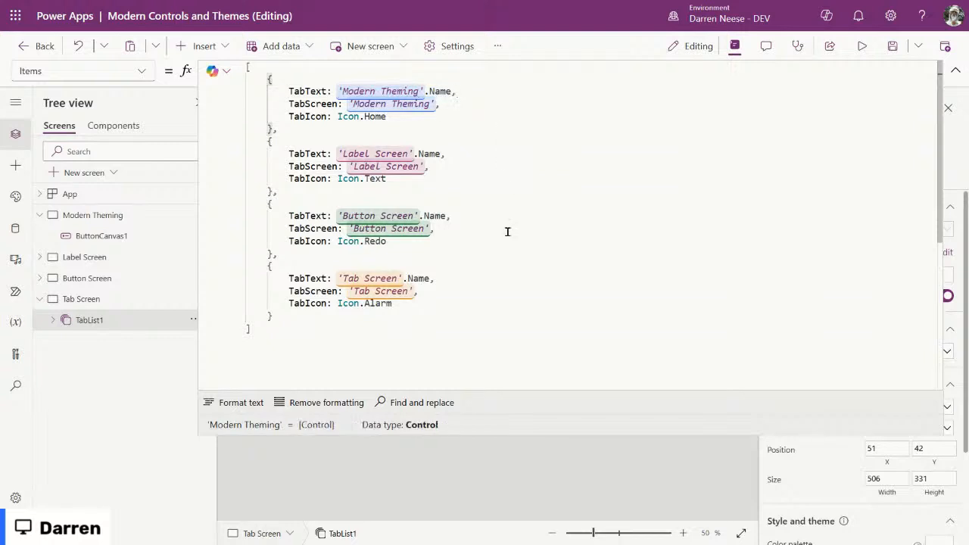
Step: Select the whole Items table, check its closing bracket, then collapse the formula editor
drag(406, 326, 241, 54)
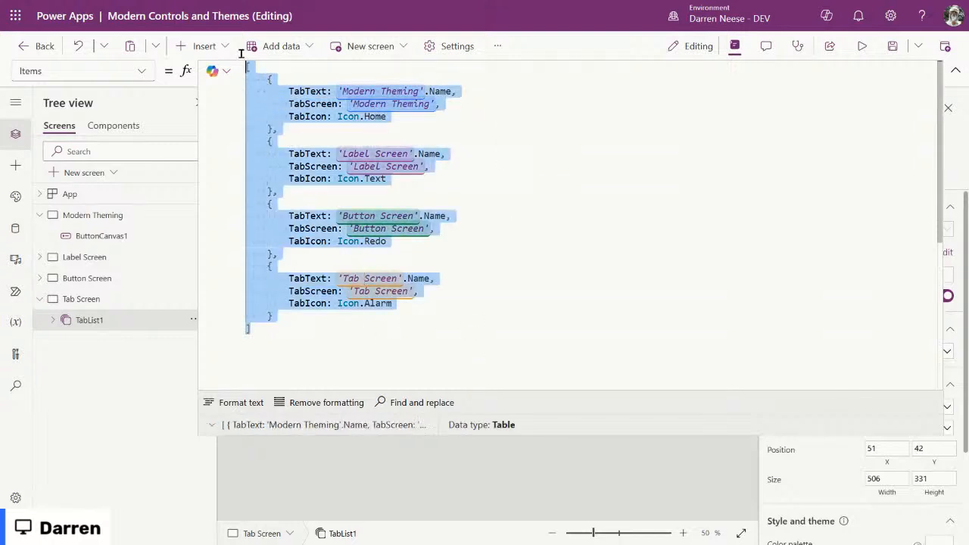
click(528, 112)
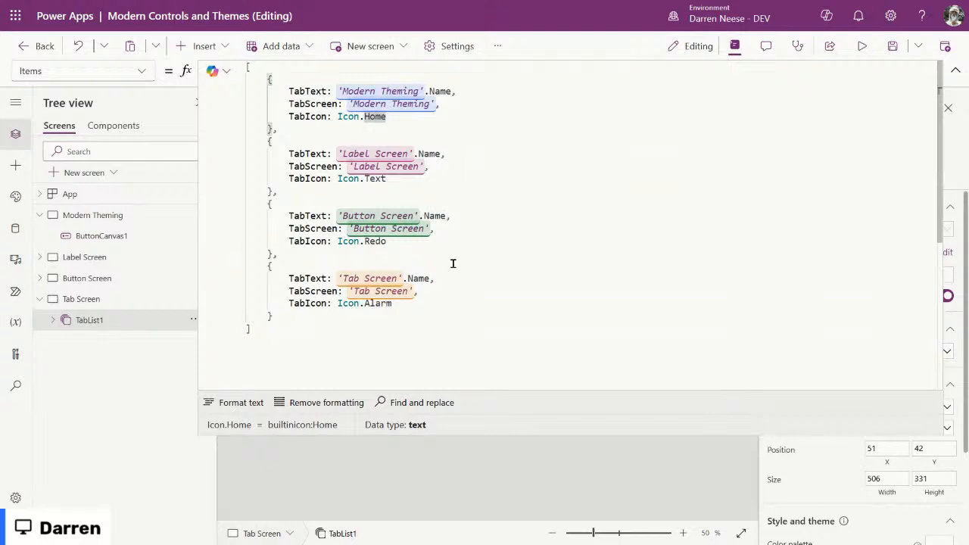
drag(331, 332, 243, 62)
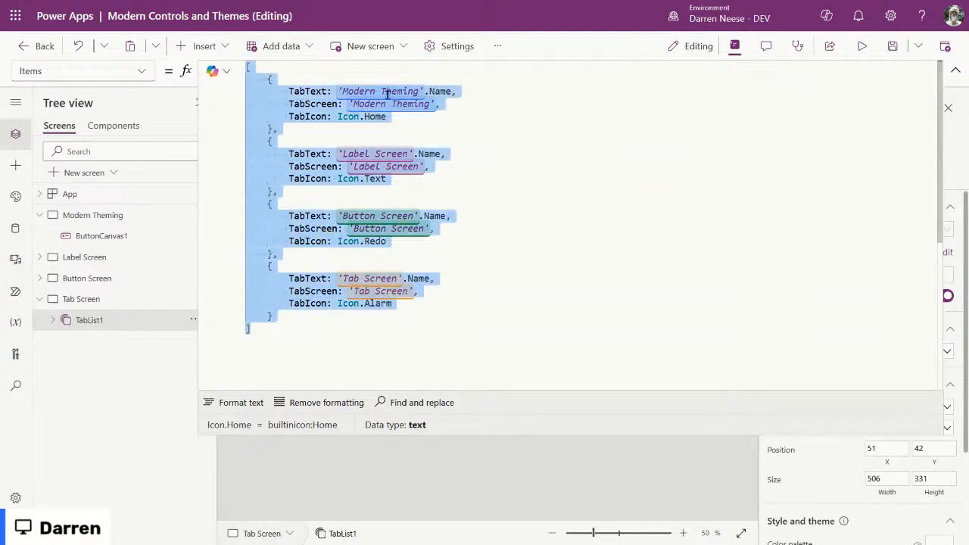
click(555, 164)
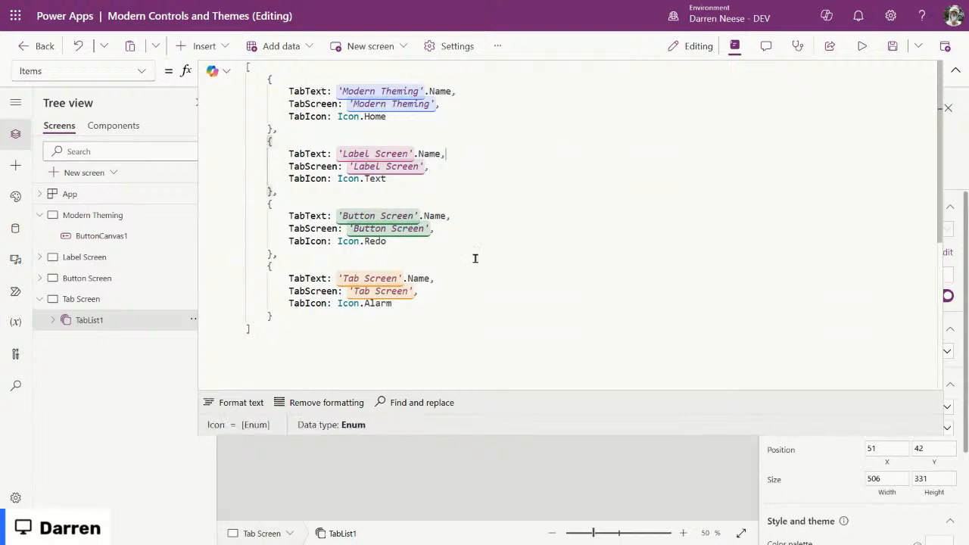
click(421, 352)
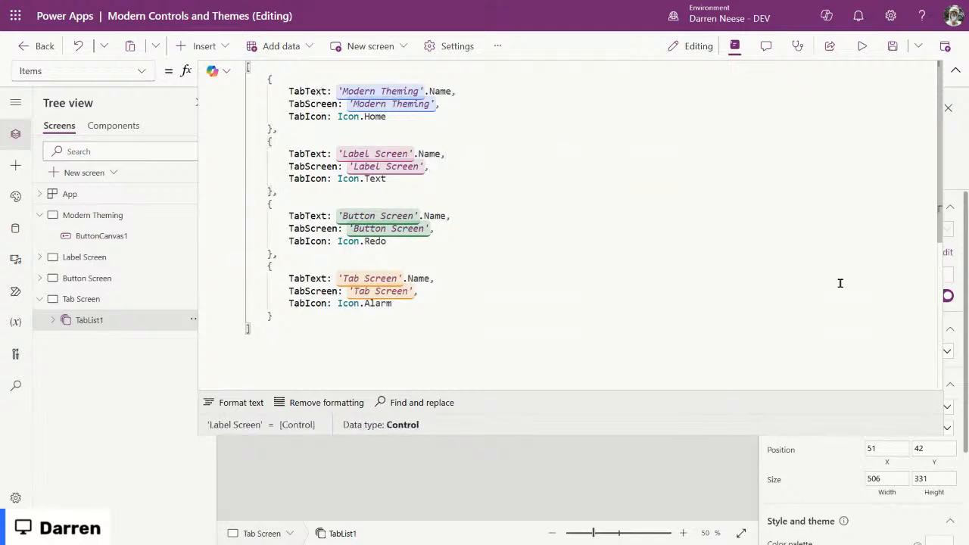
click(954, 71)
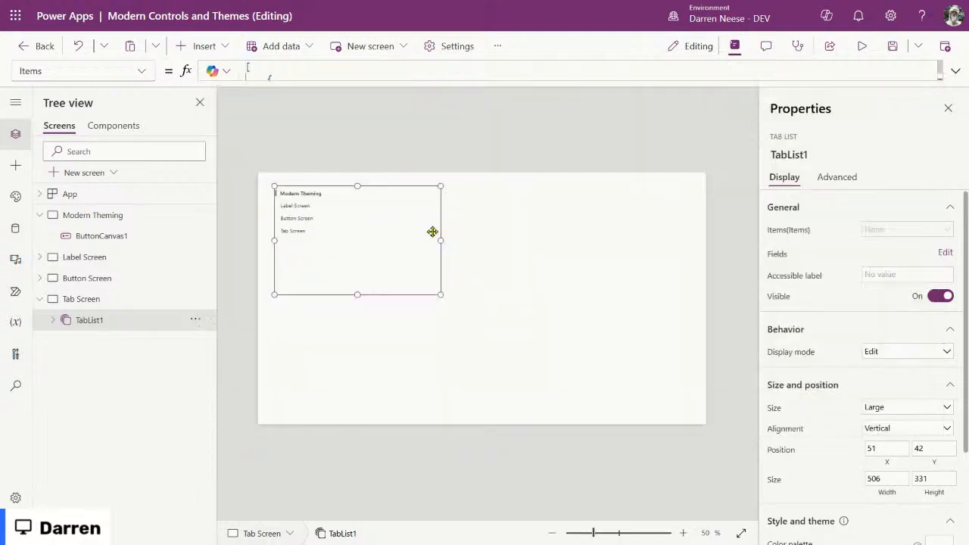
Step: Move TabList1 to the top-left and resize it to 206 wide by 737 tall
drag(370, 238, 359, 230)
drag(427, 231, 332, 225)
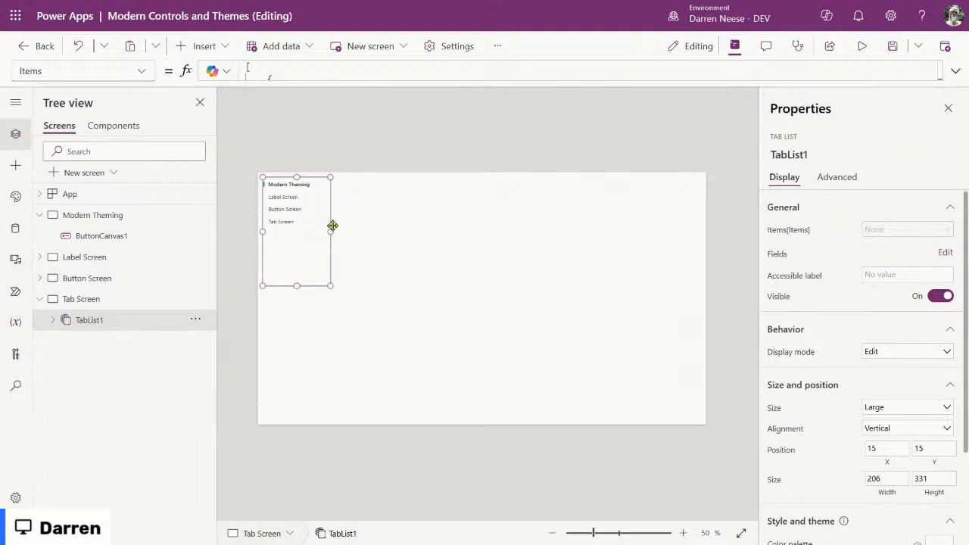
drag(295, 286, 287, 418)
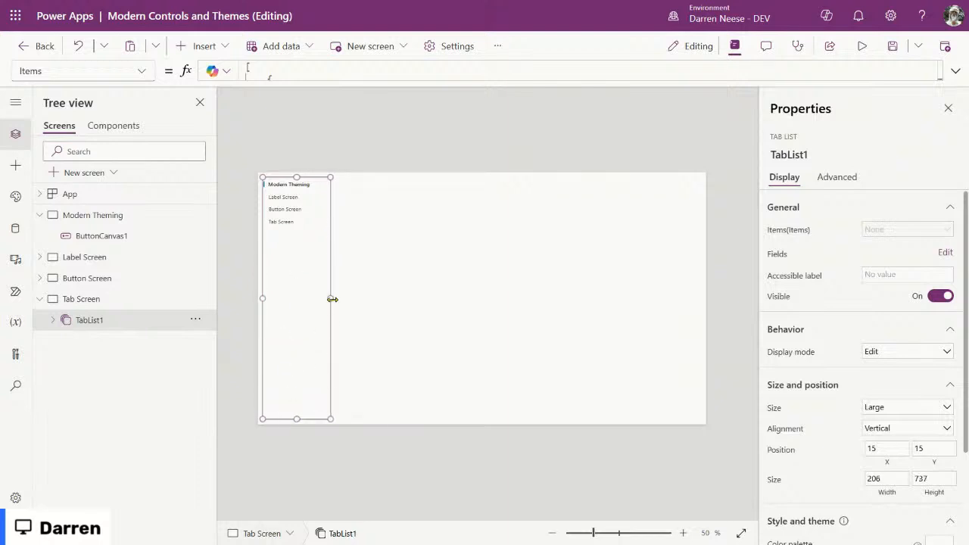
scroll(858, 375, down, 2)
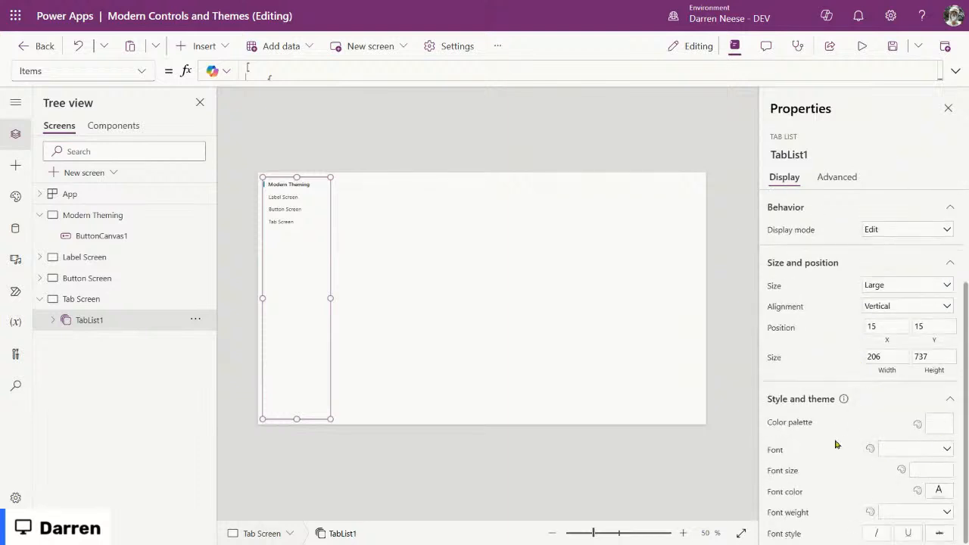
click(141, 71)
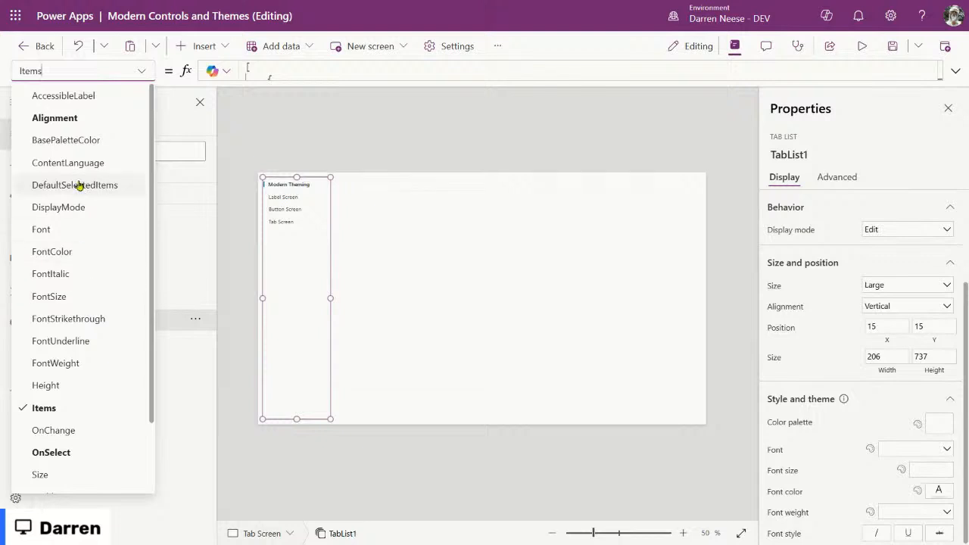
scroll(78, 184, down, 3)
scroll(78, 182, up, 3)
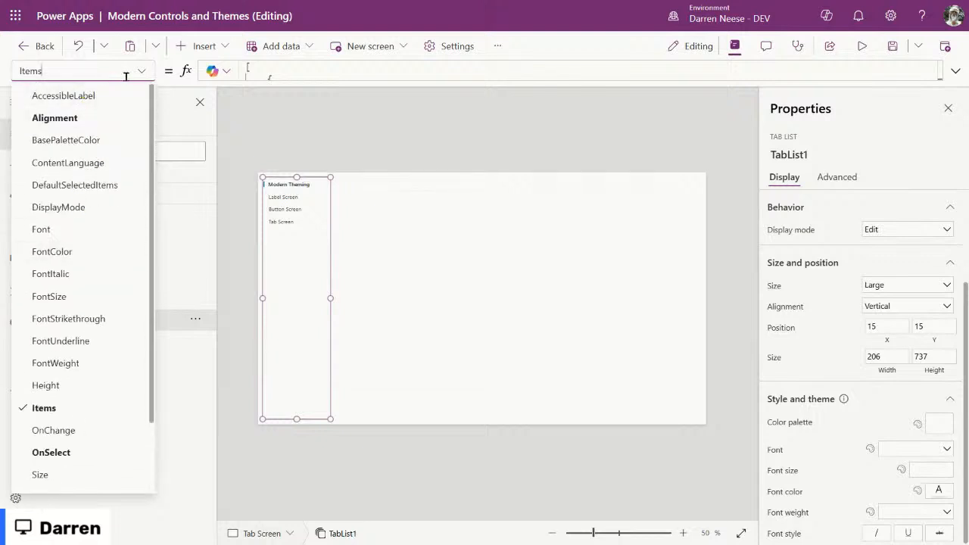
click(551, 326)
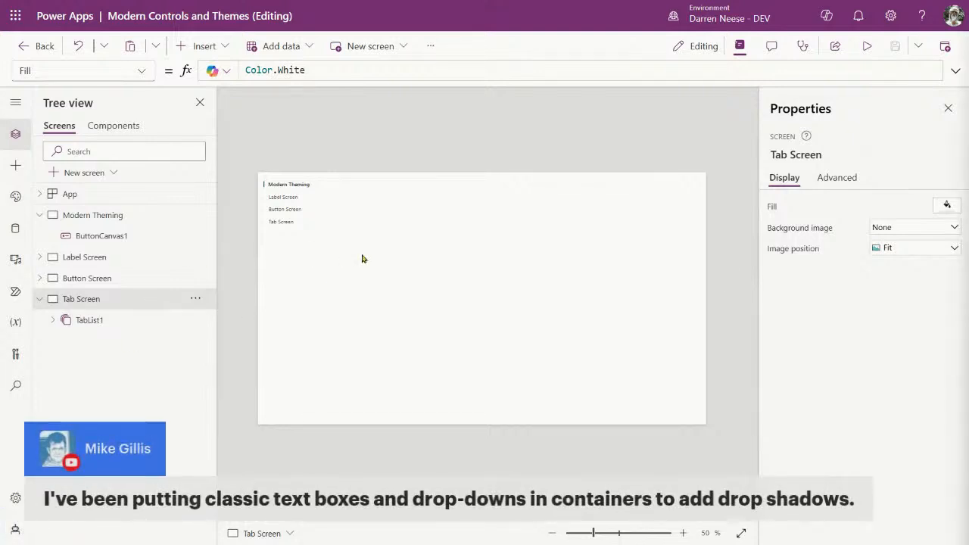
Step: Insert a container on Tab Screen, size it roughly square beside the tab list
click(215, 45)
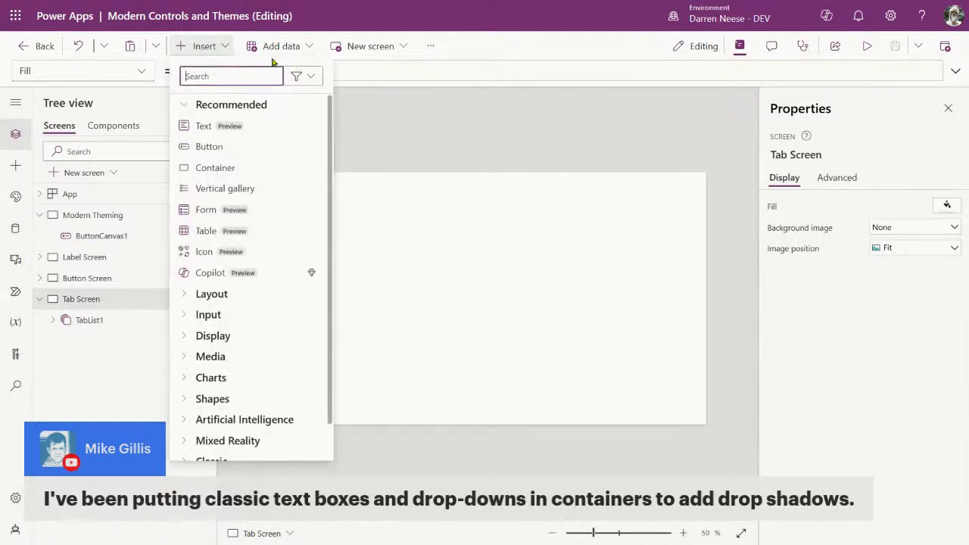
click(236, 168)
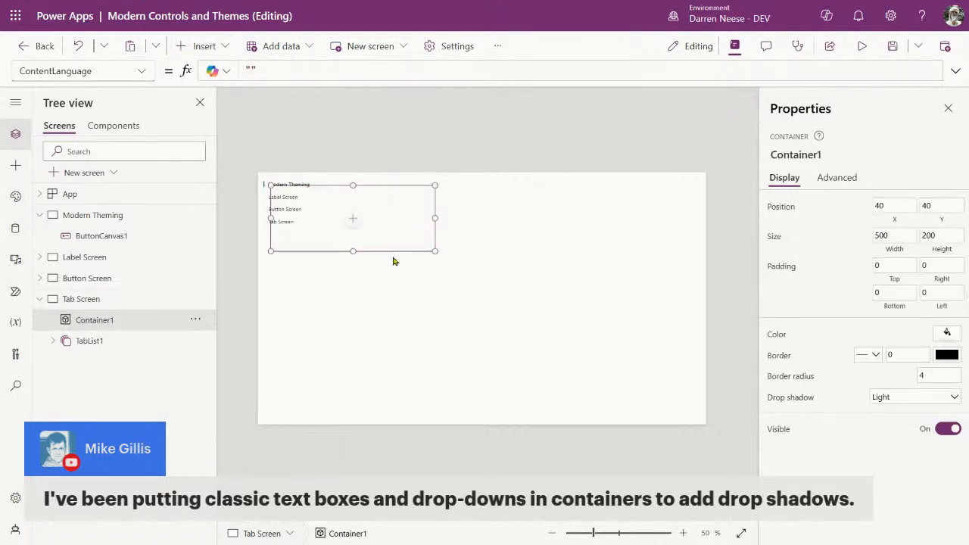
drag(434, 252, 482, 330)
drag(474, 295, 470, 312)
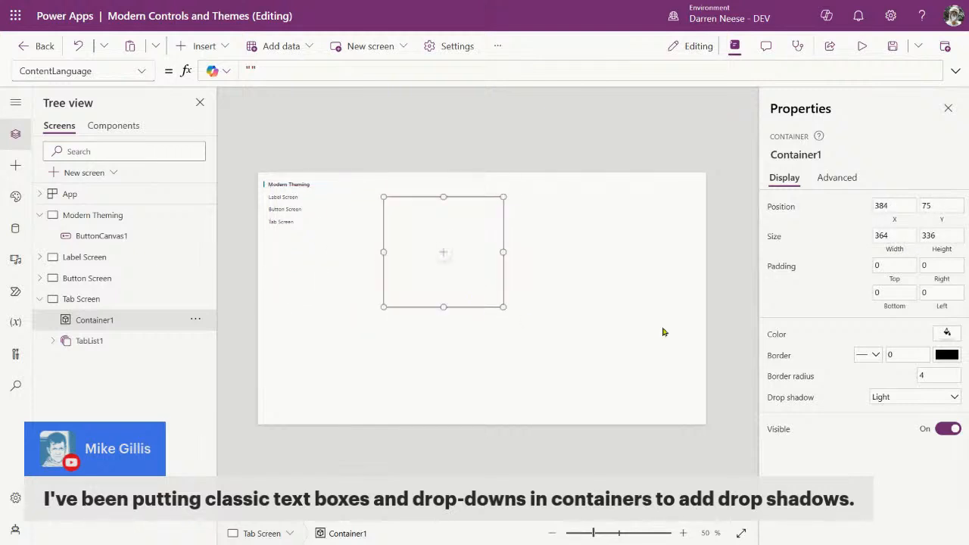
Step: Set the container's fill to the custom hex colour E5E5E5
click(952, 336)
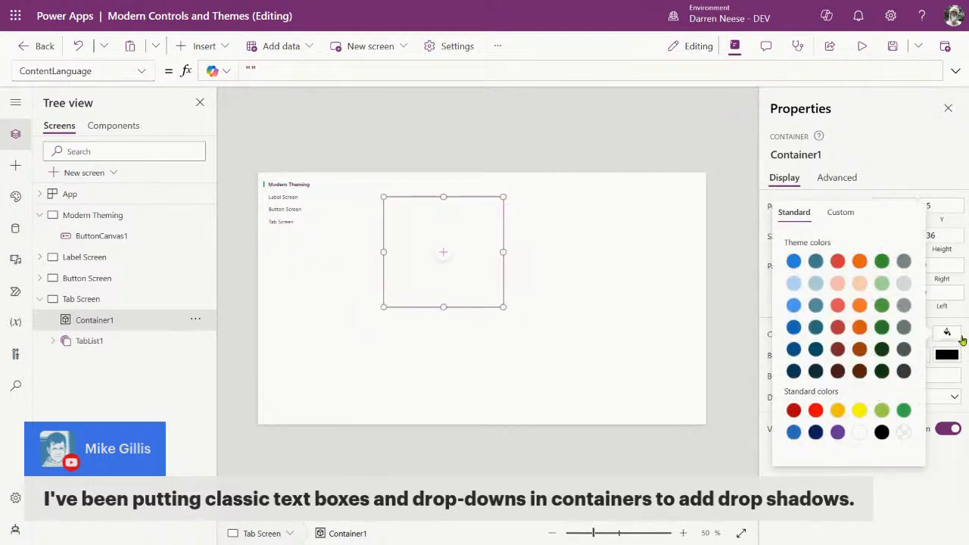
click(842, 214)
double_click(759, 446)
text(E)
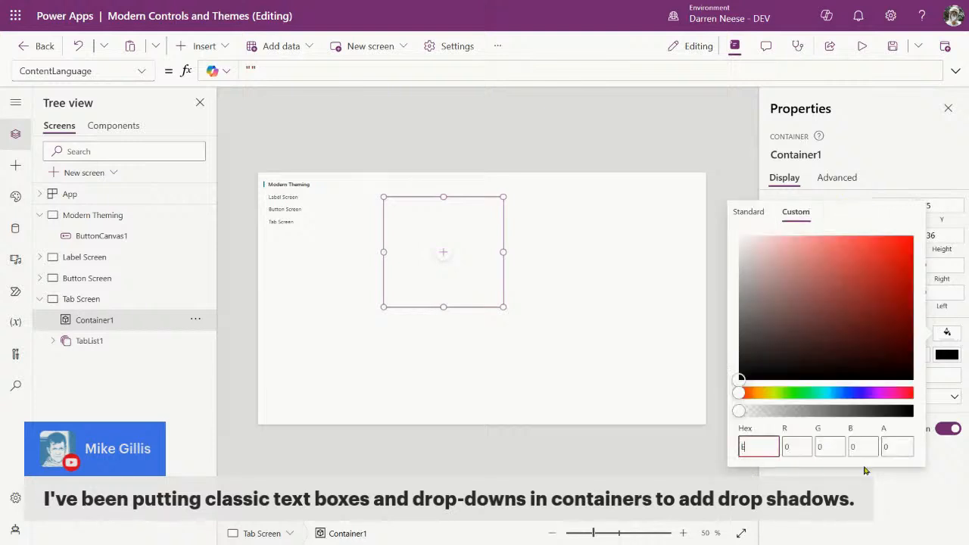
text(5E5E5)
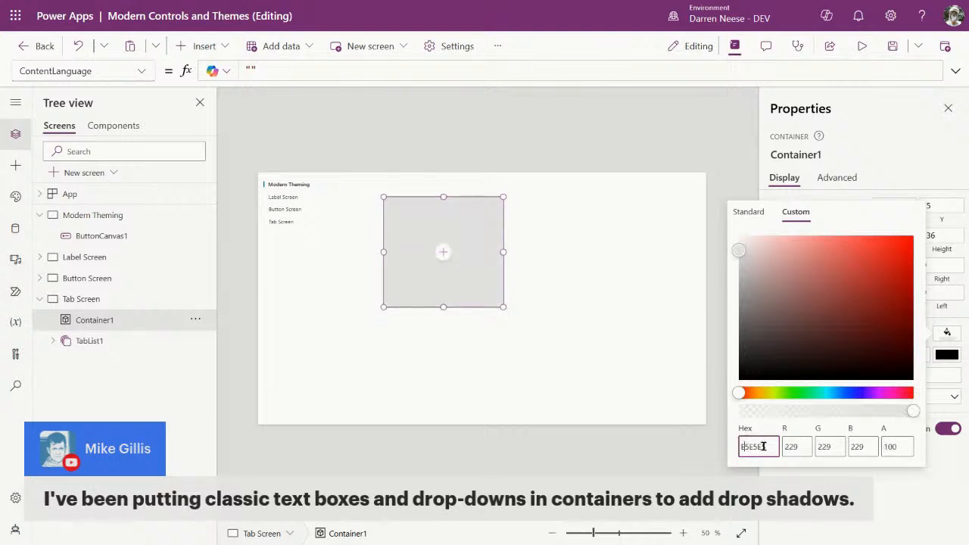
double_click(856, 446)
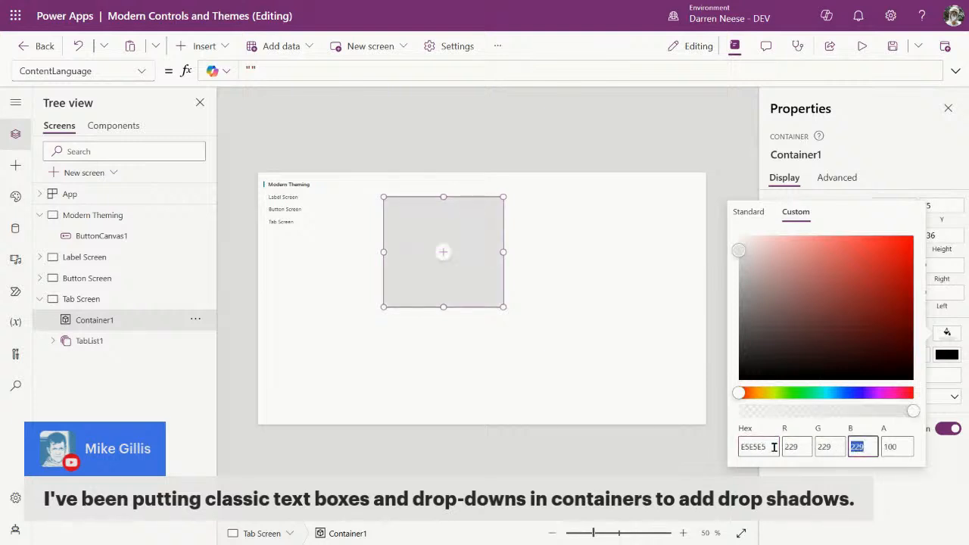
click(411, 277)
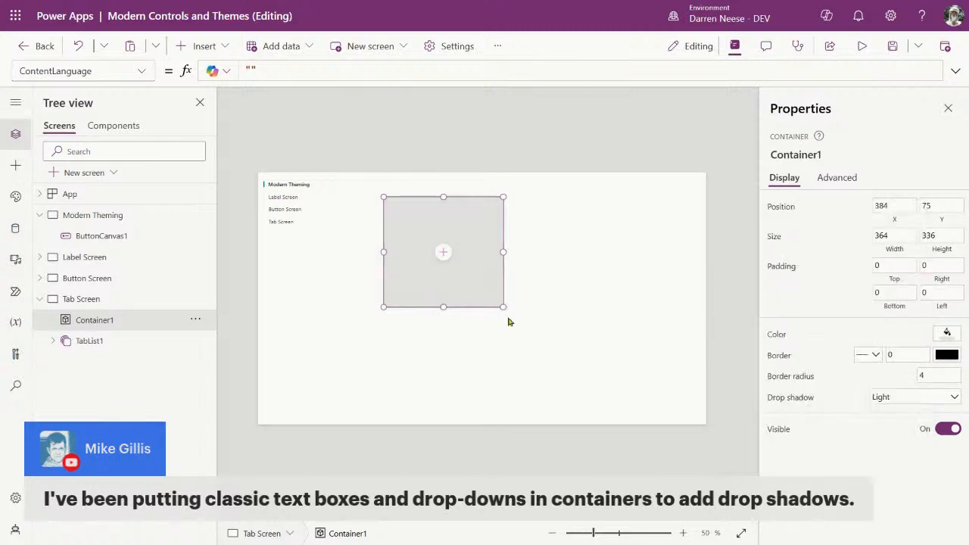
Step: Enlarge the container, fit TabList1 inside it, and move the container to 15, 18
drag(506, 310, 521, 337)
click(315, 331)
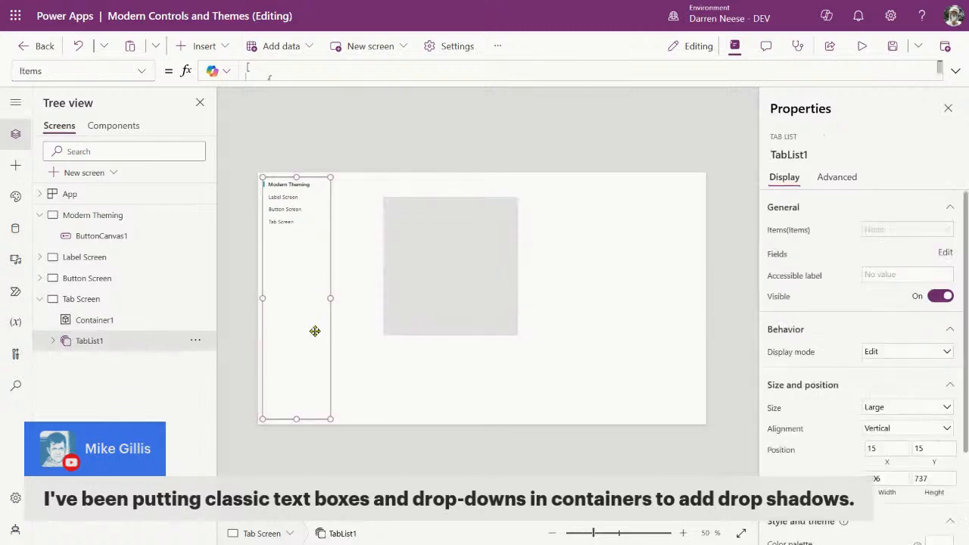
drag(296, 419, 434, 251)
click(464, 310)
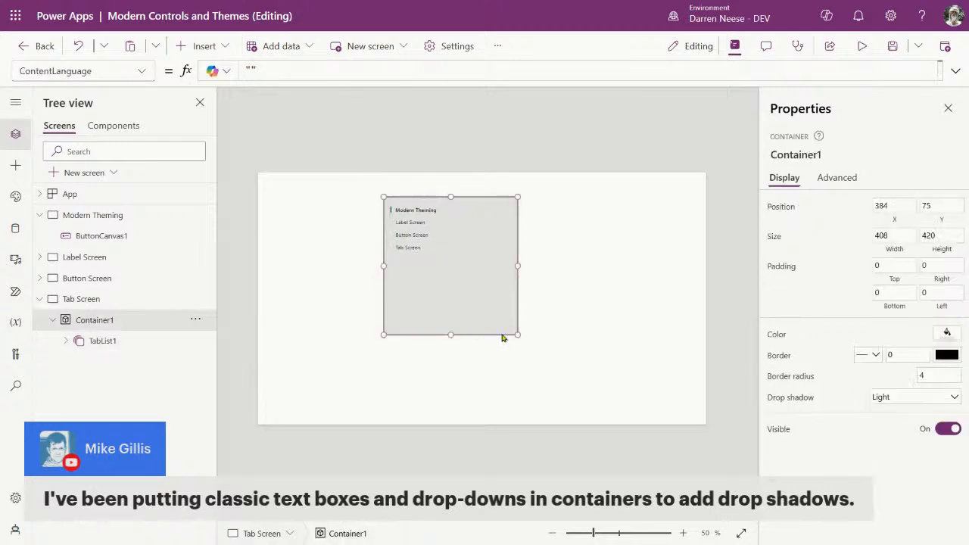
drag(501, 336, 383, 318)
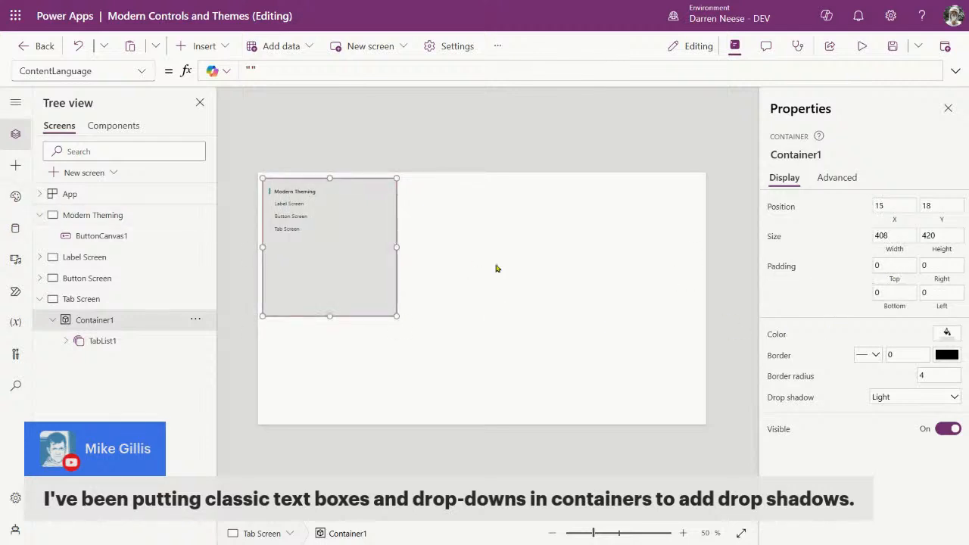
Step: In the App's Formulas property, enter fxGutter = 10; in the expanded formula bar
click(90, 195)
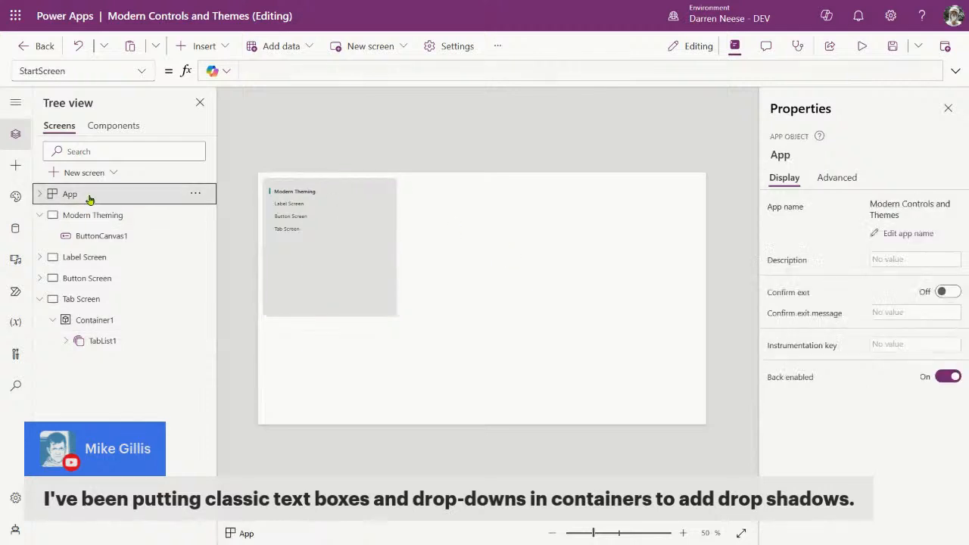
click(141, 71)
click(53, 162)
click(348, 73)
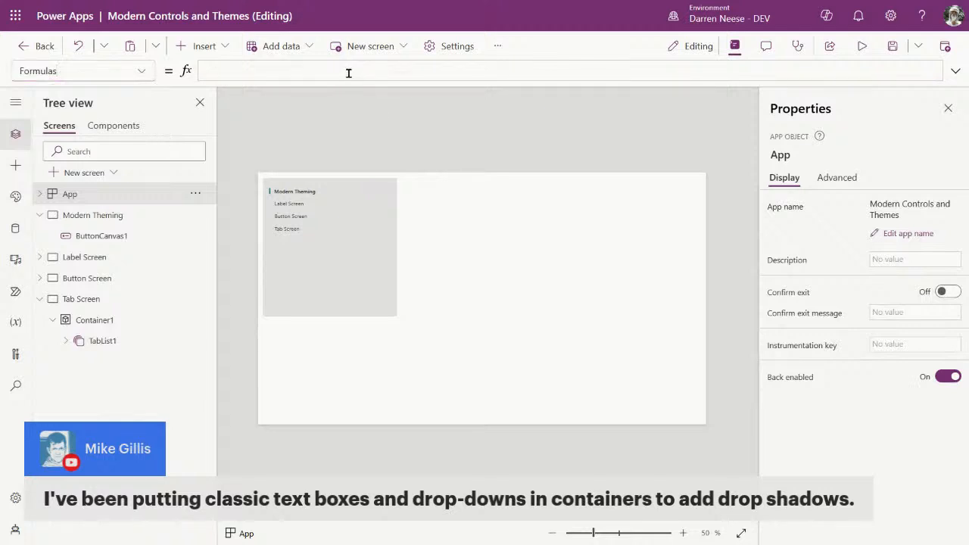
drag(662, 81, 642, 151)
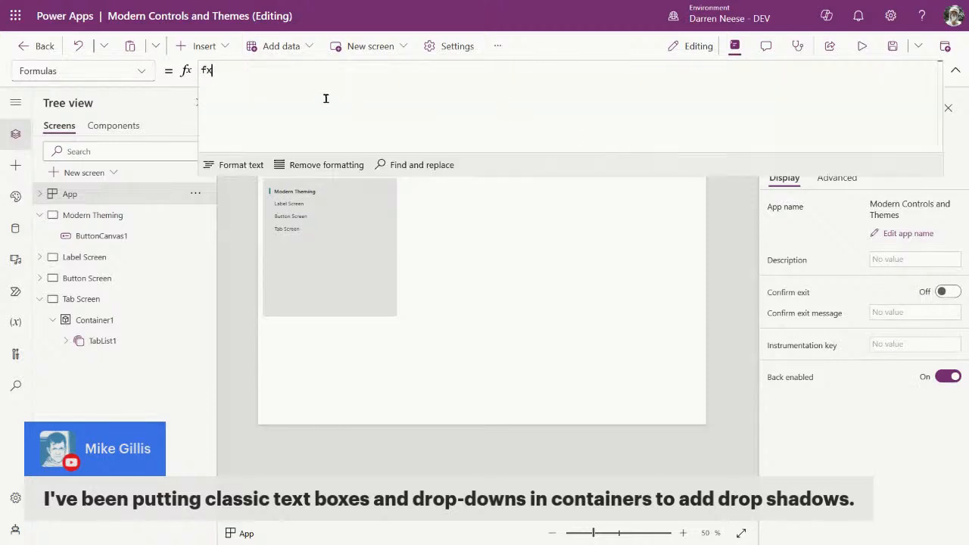
text(Gut)
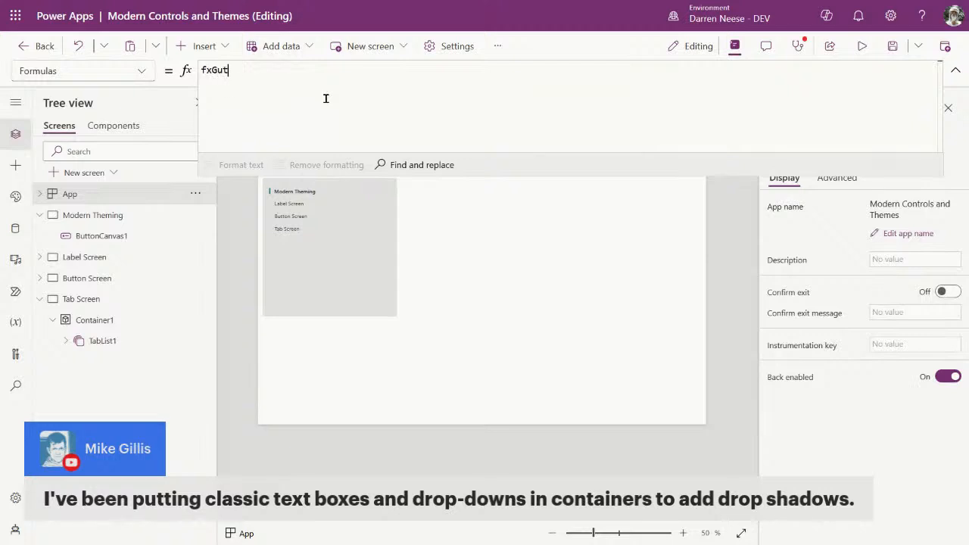
text(ter = 10;)
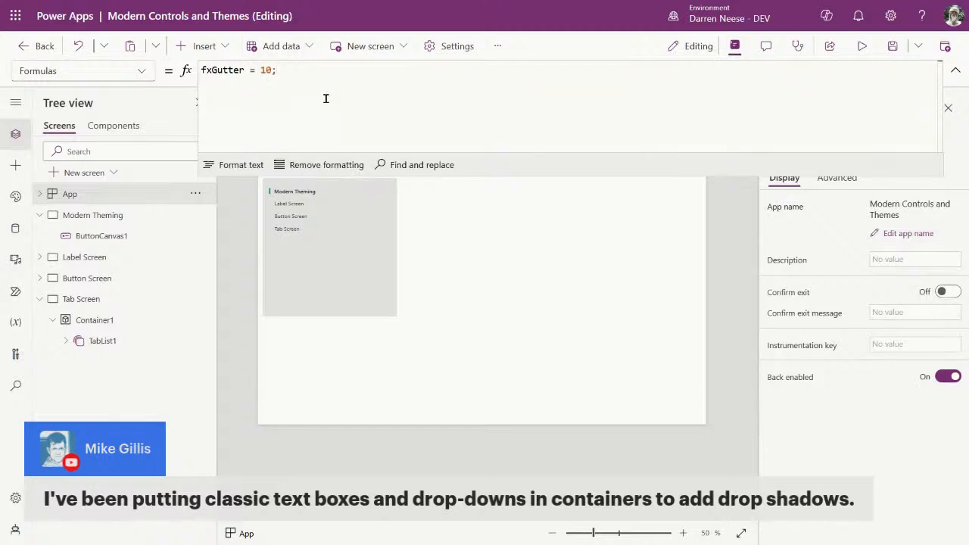
double_click(229, 70)
key(ctrl+c)
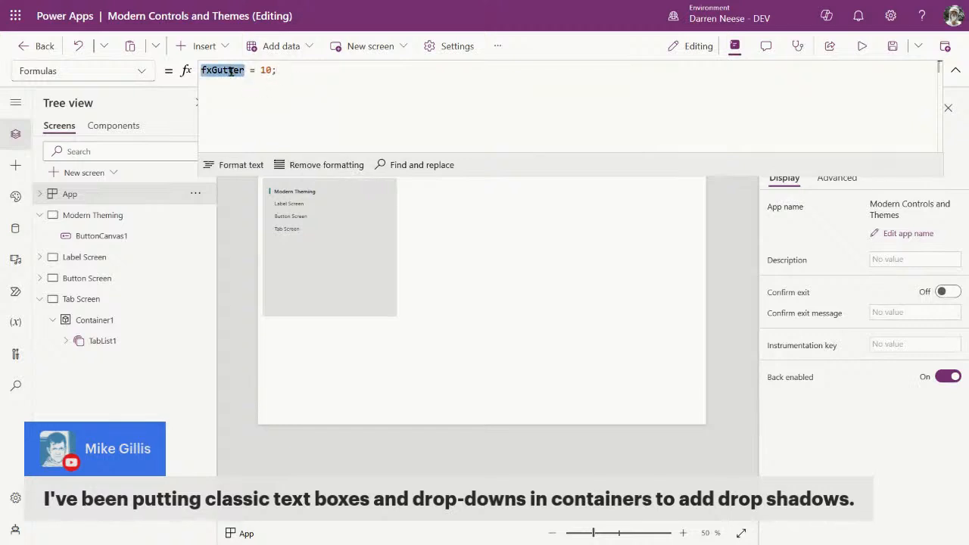
click(567, 281)
Step: Paste fxGutter into Container1's X and Y position formulas
click(383, 310)
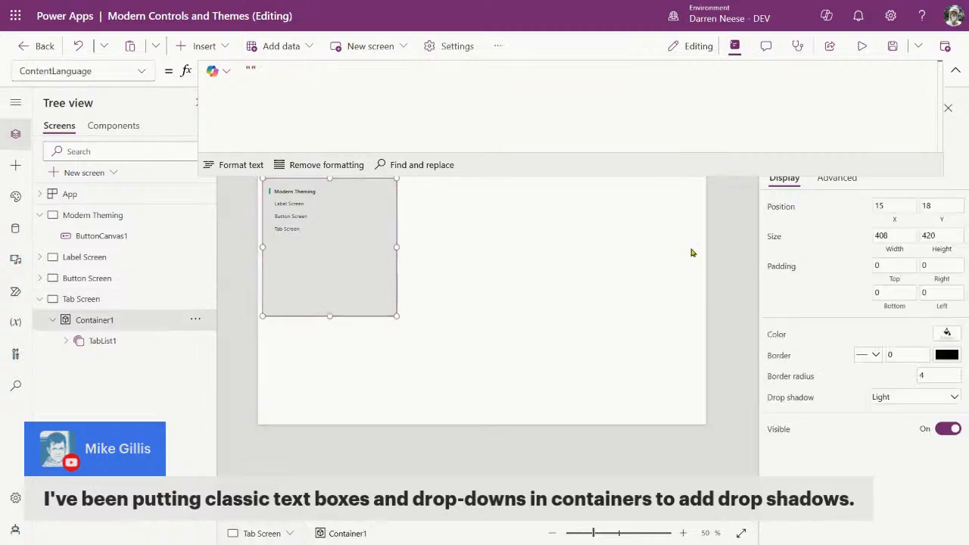
click(955, 70)
click(894, 221)
drag(277, 69, 216, 72)
key(ctrl+v)
click(924, 220)
key(ctrl+v)
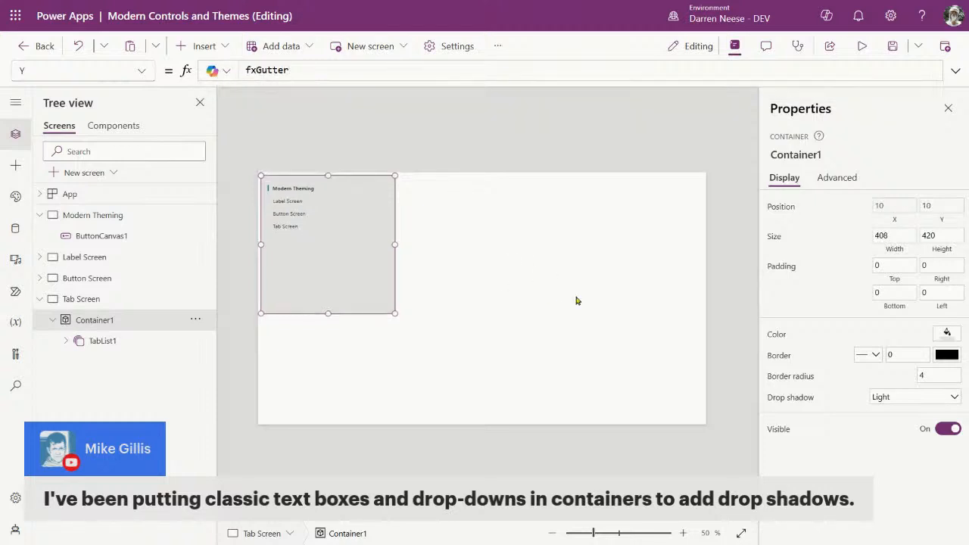
click(454, 419)
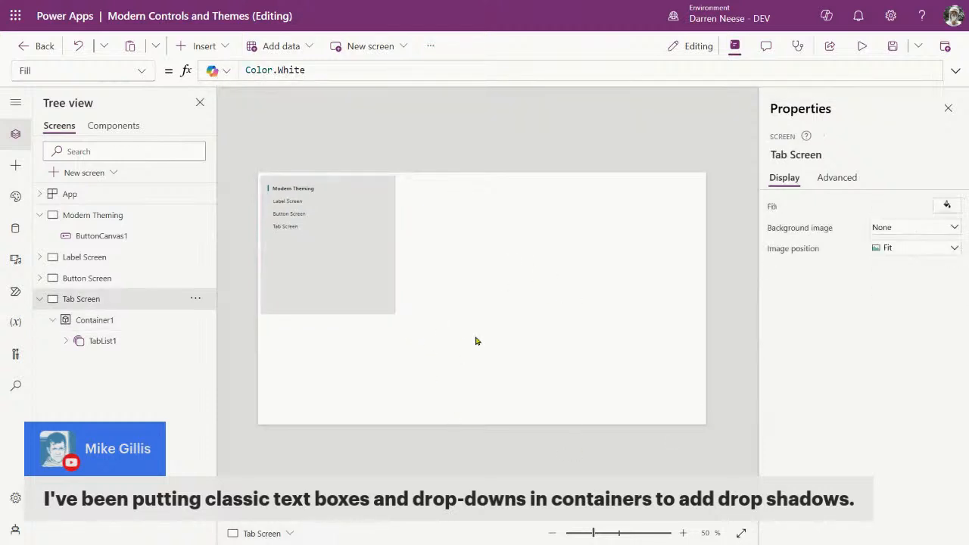
Step: Replace TabList1's X and Y values of 18 with fxGutter
click(333, 257)
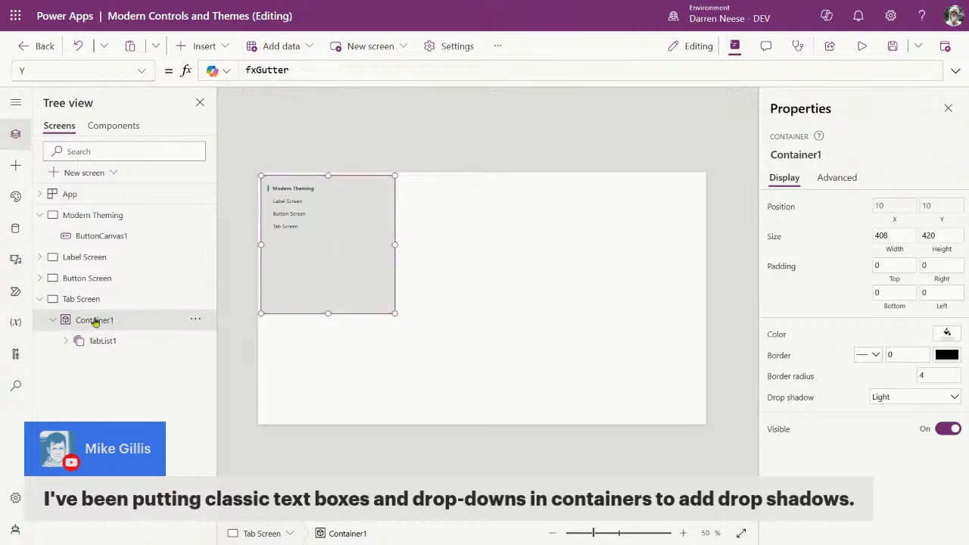
click(299, 202)
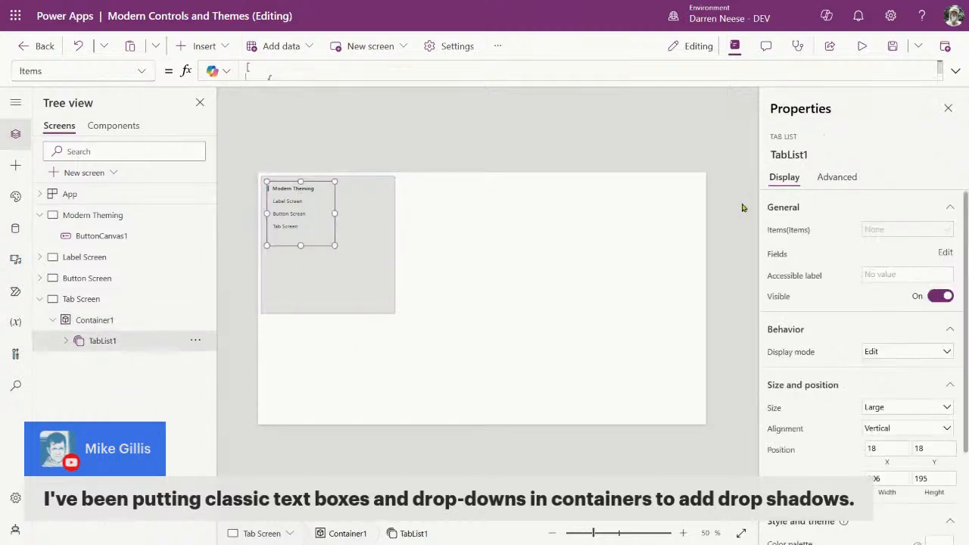
click(886, 452)
click(242, 77)
drag(281, 77, 214, 76)
key(ctrl+v)
click(920, 448)
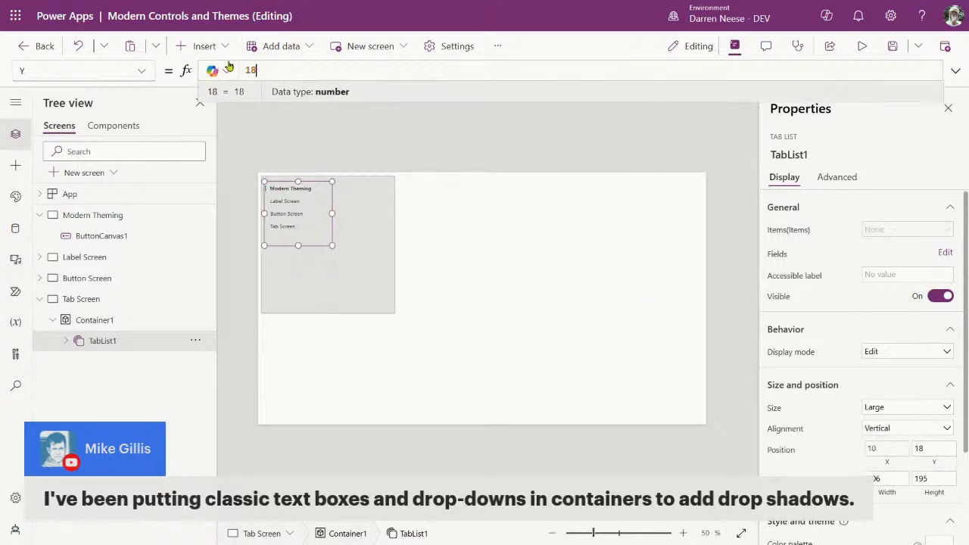
drag(284, 70, 212, 70)
key(ctrl+v)
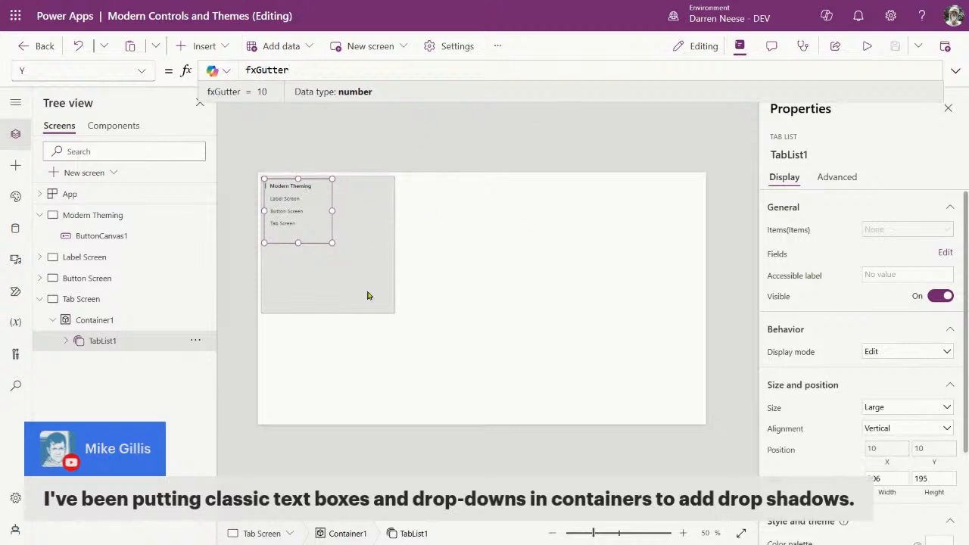
click(339, 288)
click(340, 286)
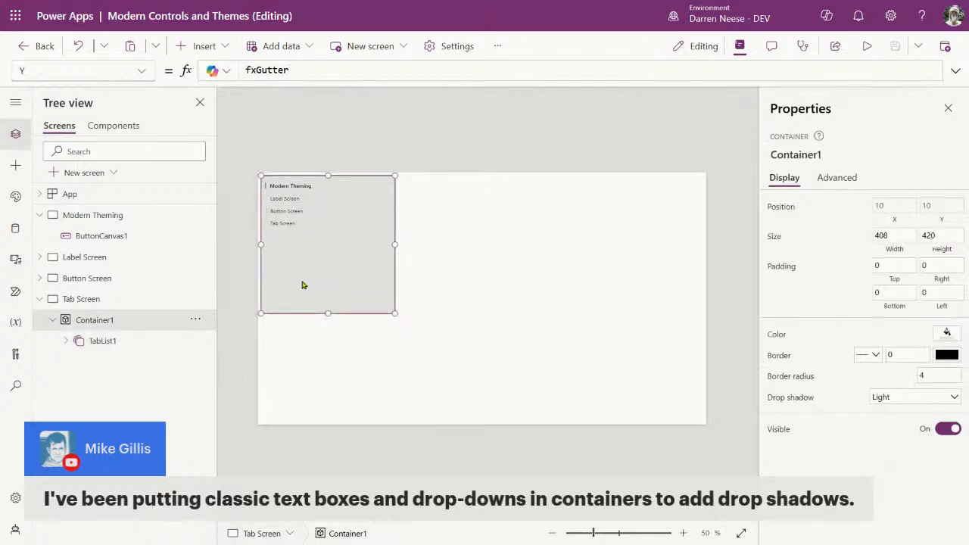
click(69, 194)
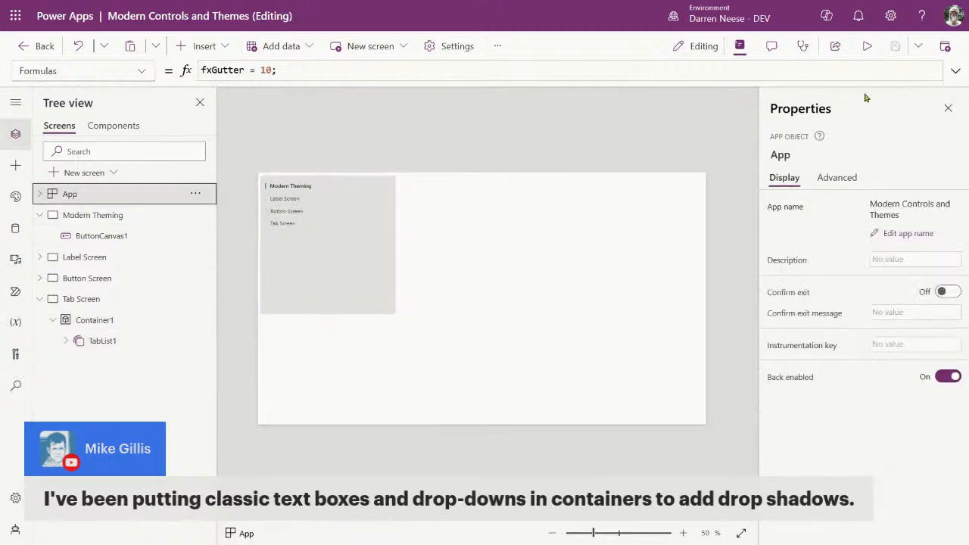
Step: Add the line fxGray = ColorValue("#f5f5f5"); under fxGutter and copy the name fxGray
click(954, 71)
key(Return)
text(fxGray =)
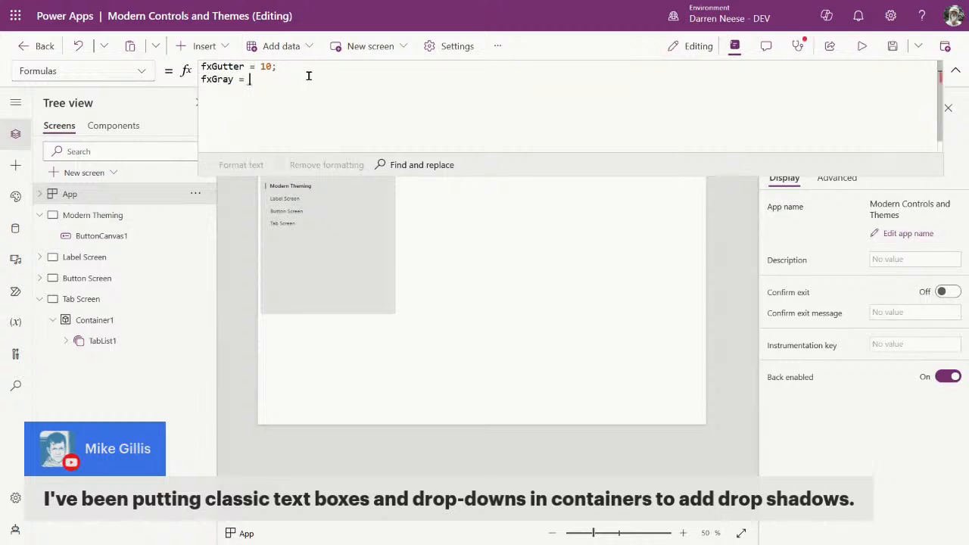
text( Color)
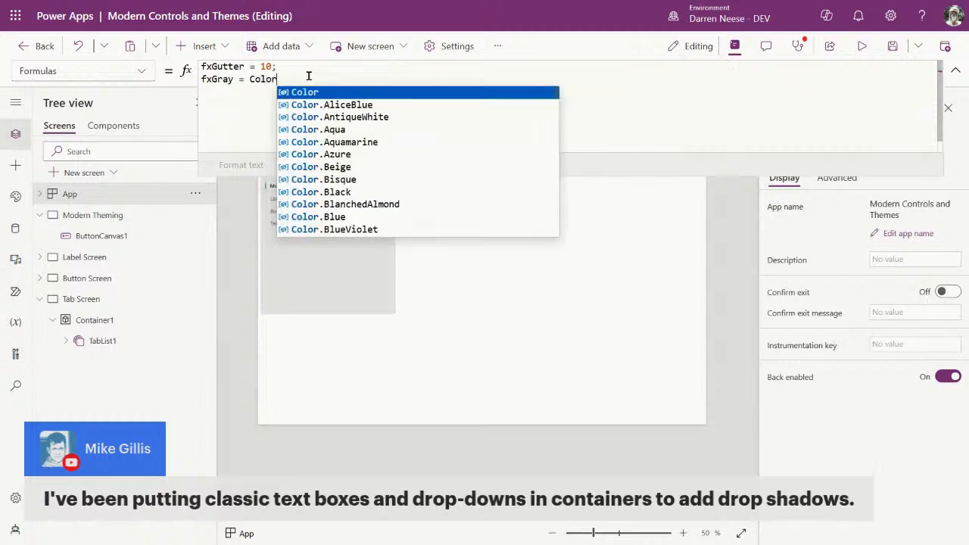
text(Value("")
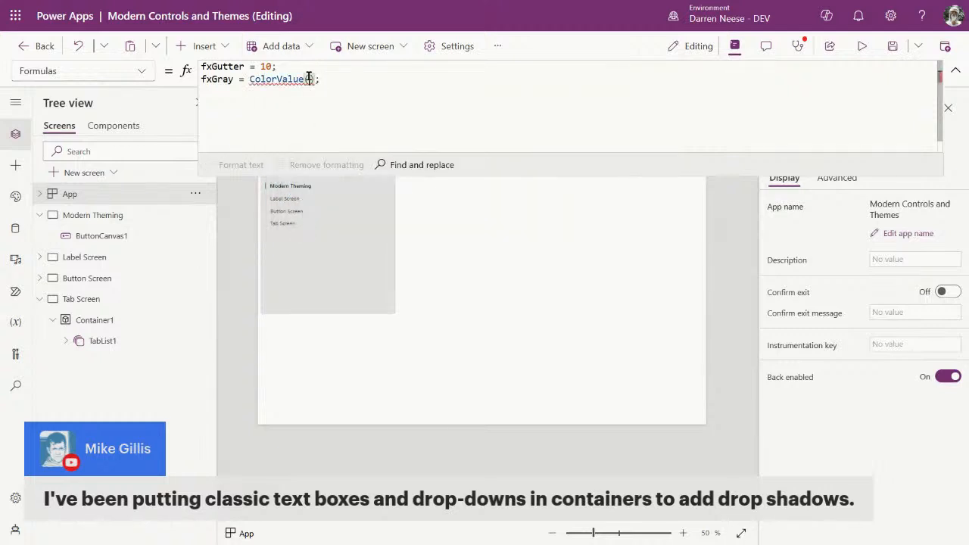
text(#)
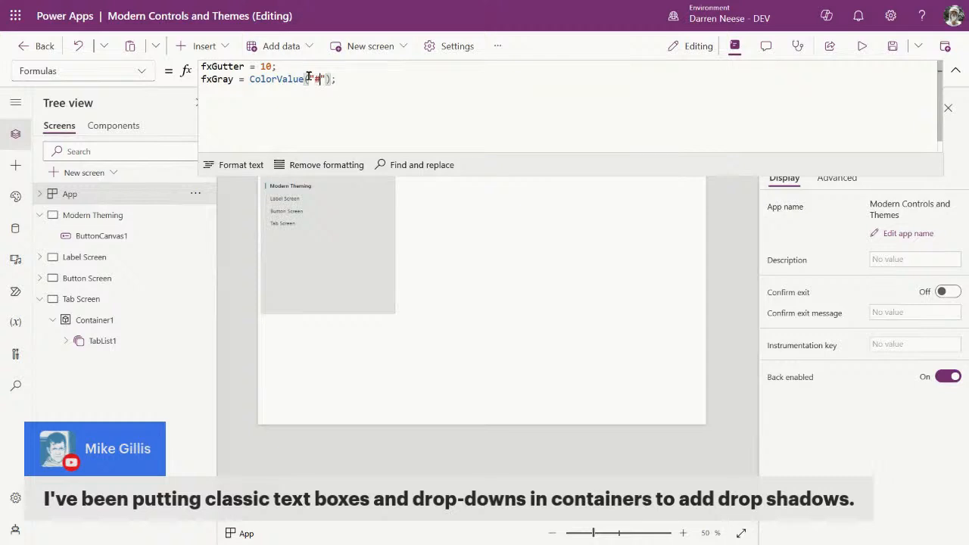
text(f5f5f5)
double_click(210, 78)
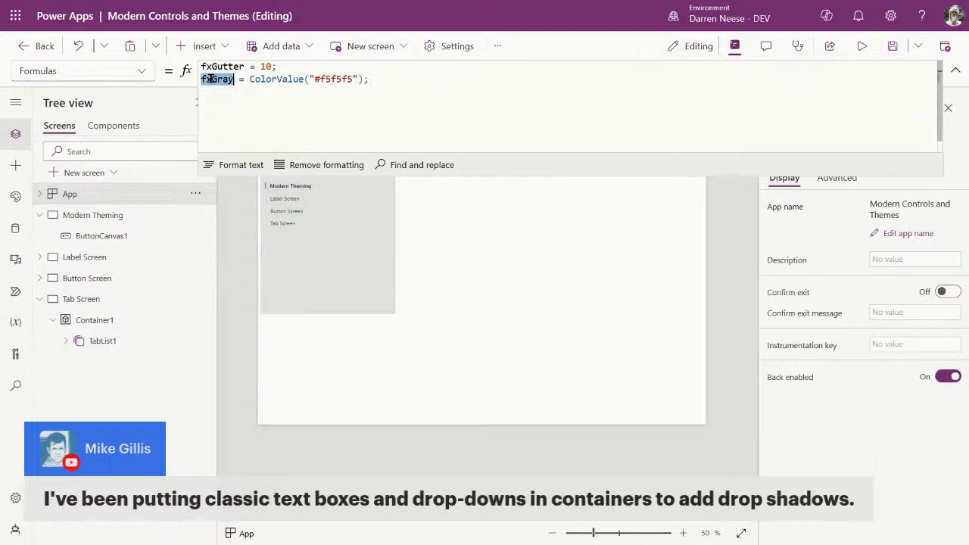
Step: Replace Container1's Fill RGBA(229, 229, 229, 1) with fxGray
click(382, 295)
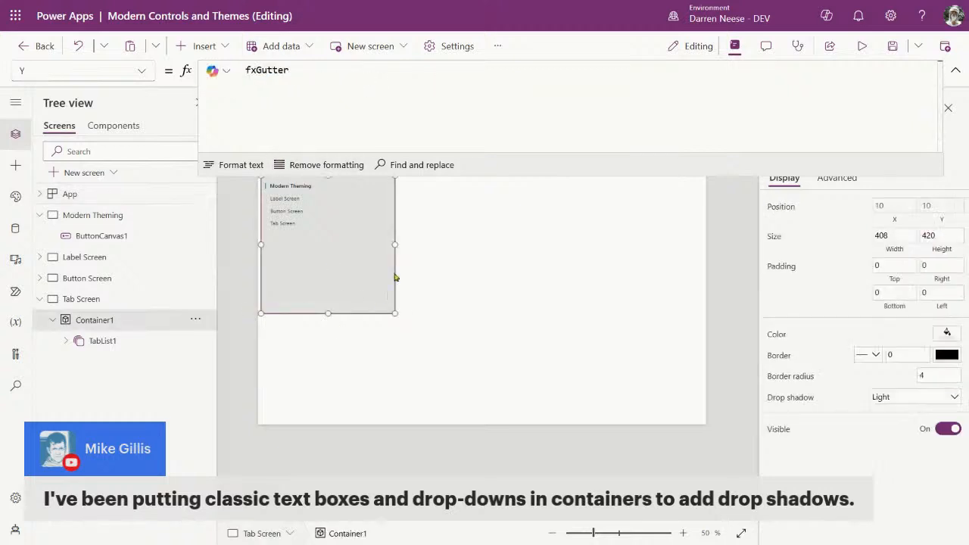
click(776, 333)
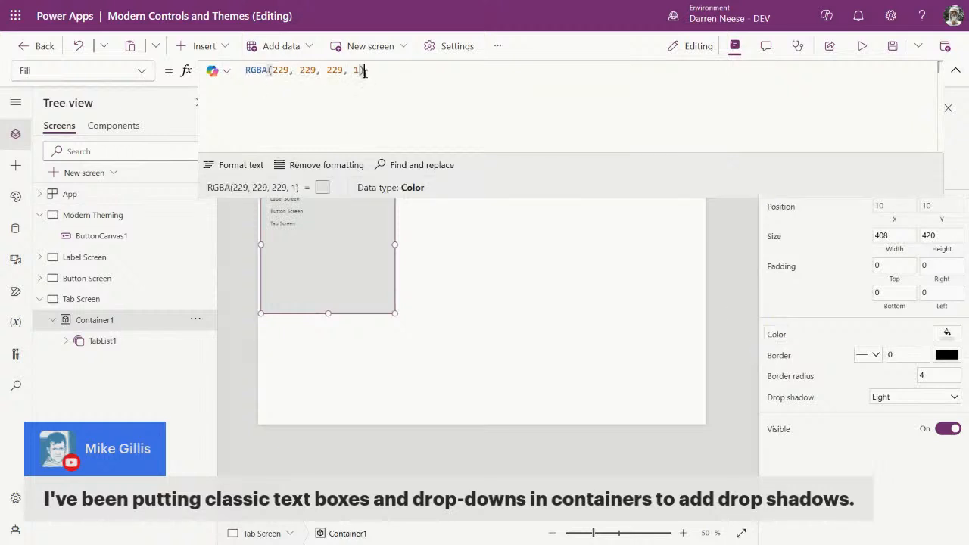
drag(364, 71, 232, 64)
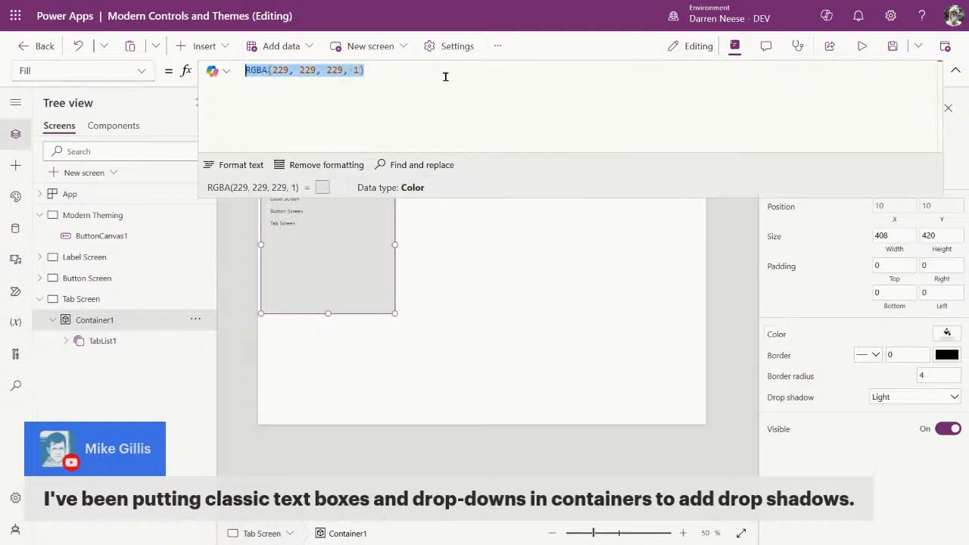
text(fxGray)
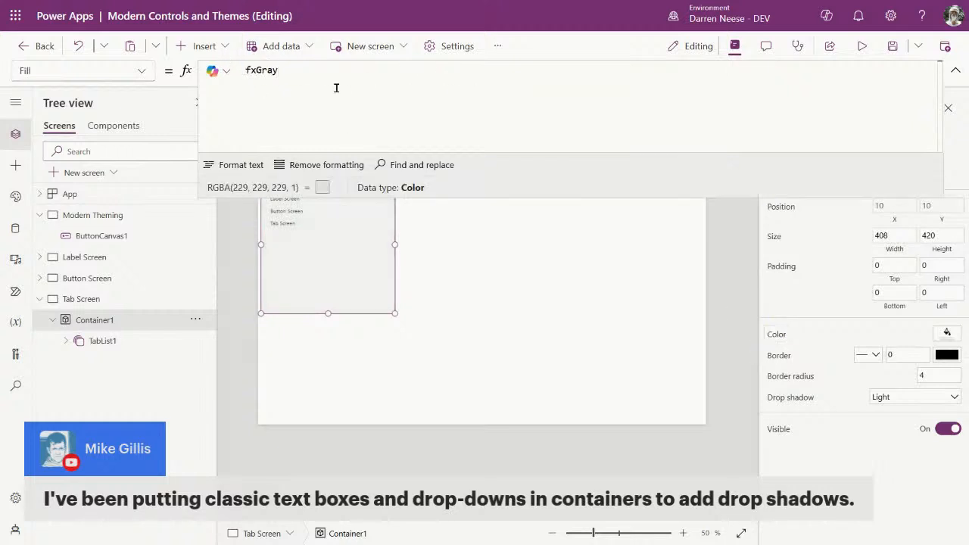
click(955, 72)
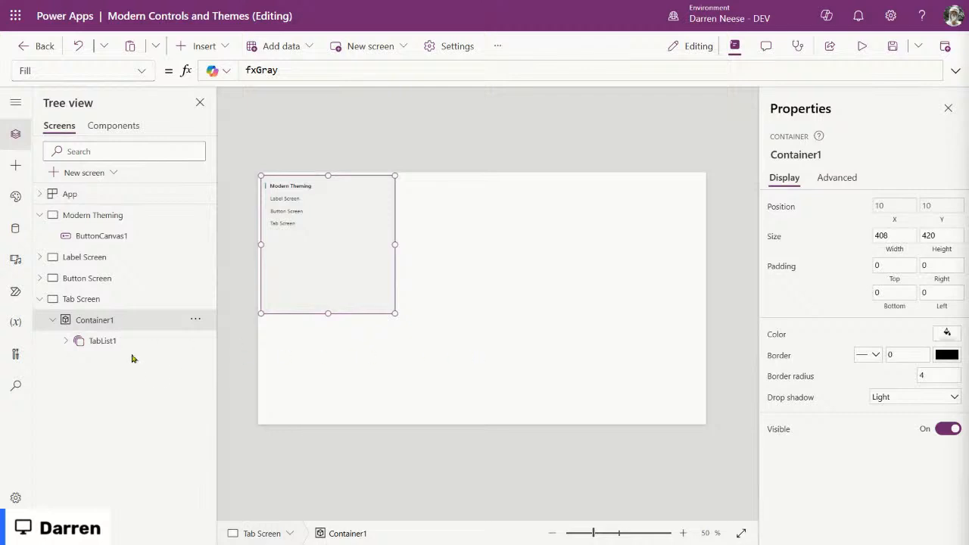
click(89, 345)
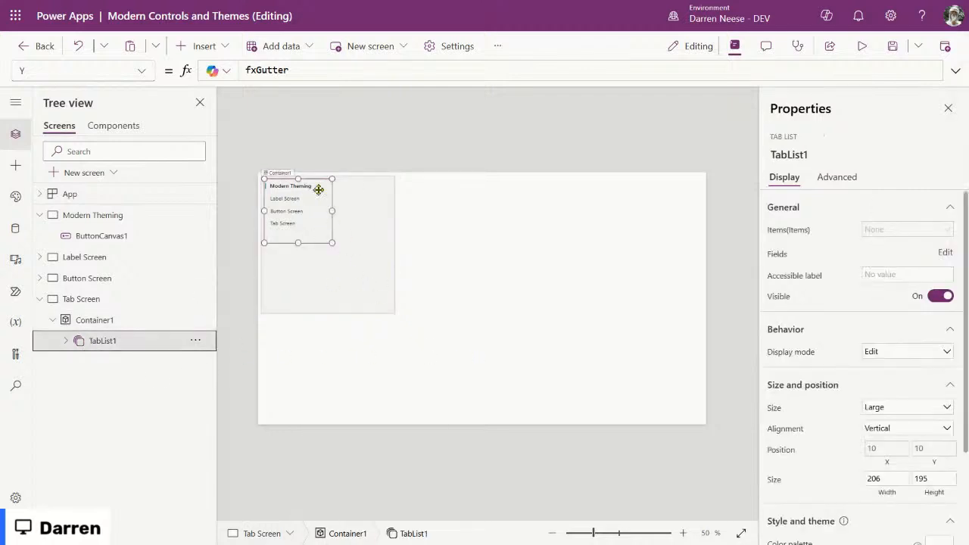
click(351, 289)
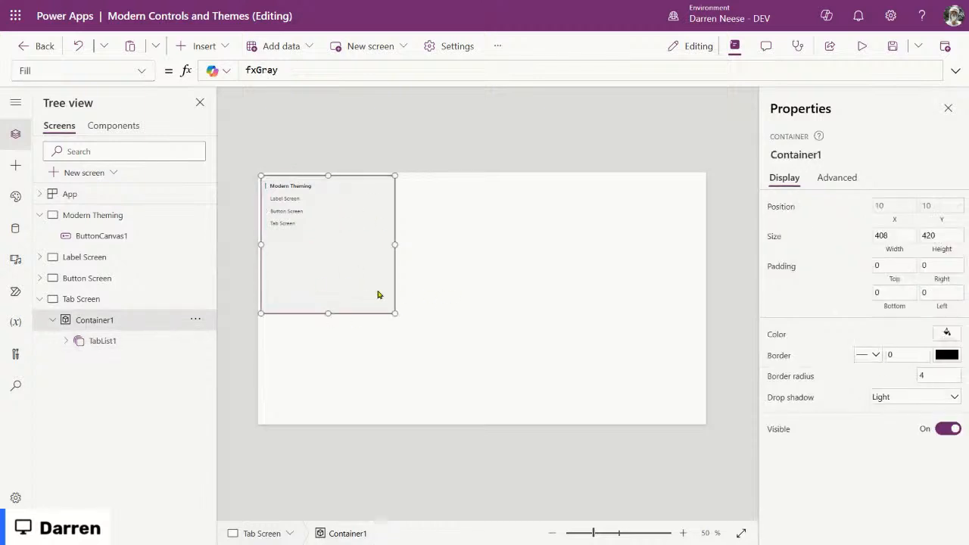
Step: Change Container1's drop shadow from Light to Regular, then deselect it
click(903, 398)
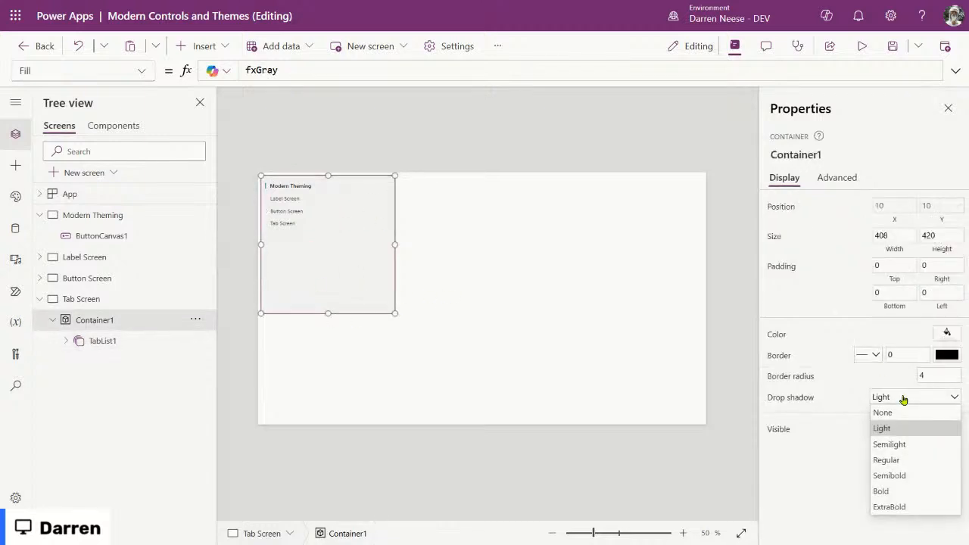
click(916, 459)
click(575, 318)
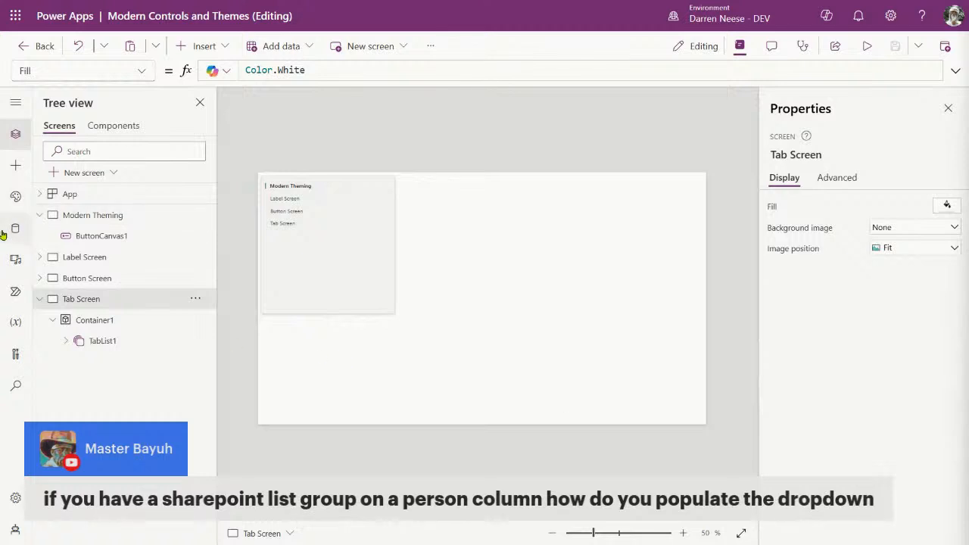
Step: Collapse Tab Screen and Modern Theming in the Tree view, then select TabList1 on the canvas
mouse_move(2, 235)
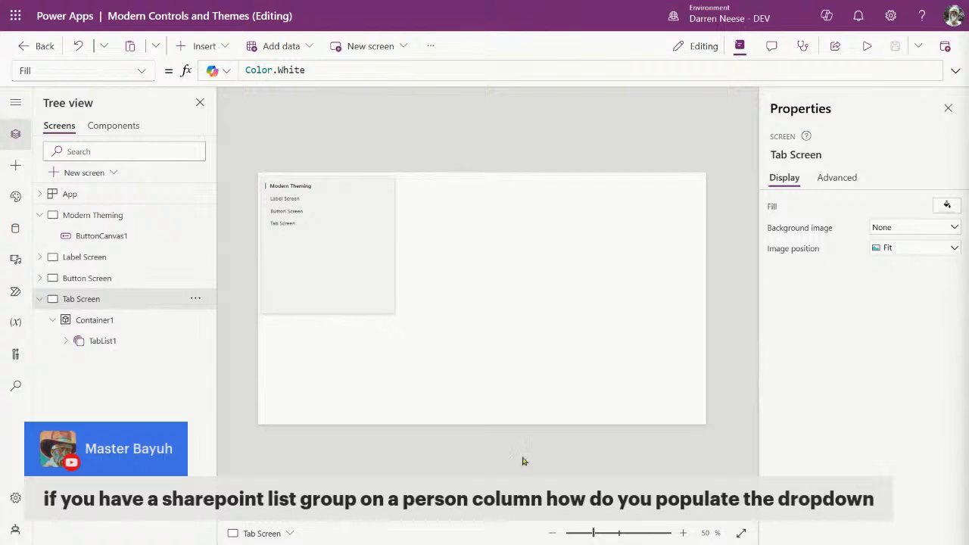
click(38, 303)
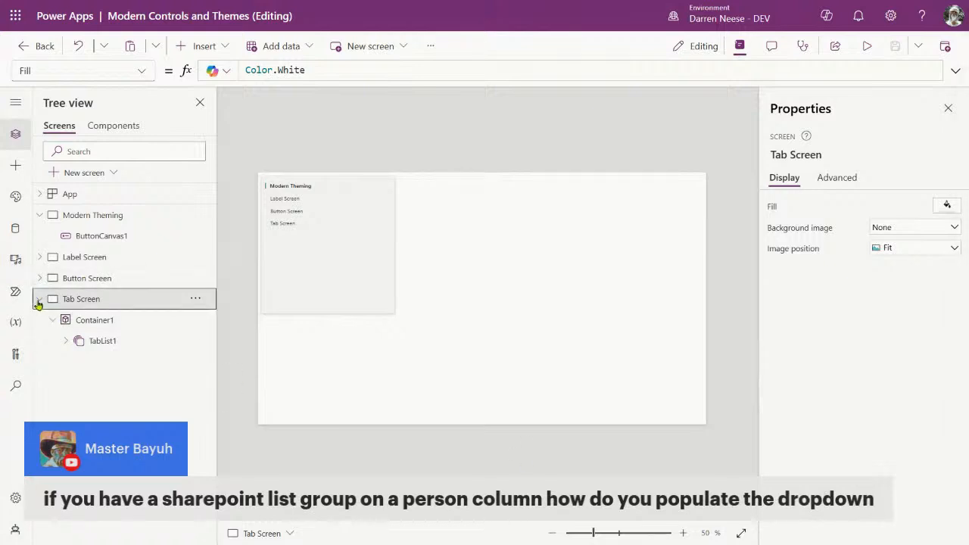
click(39, 215)
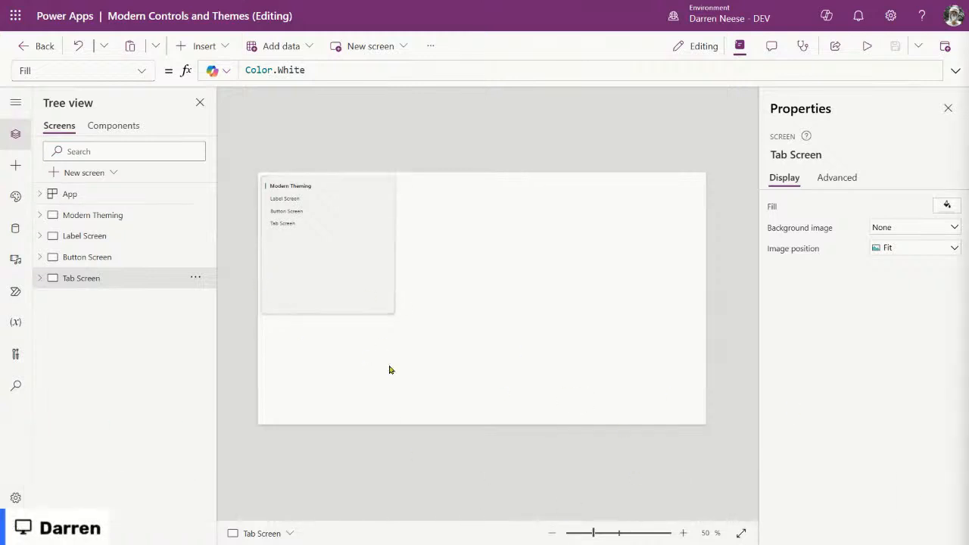
click(295, 214)
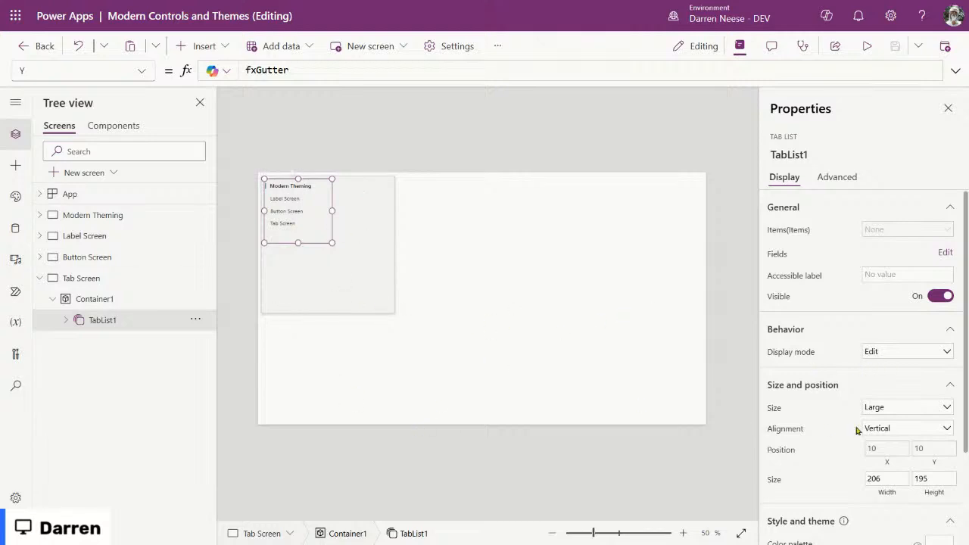
Step: Set TabList1's Width to Parent.Width - Self.X * 2
scroll(870, 409, down, 2)
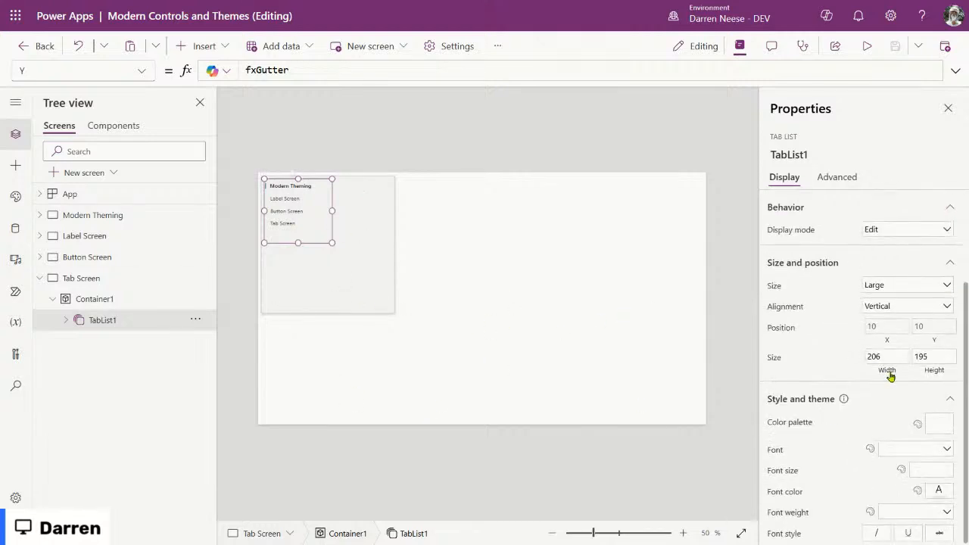
click(889, 374)
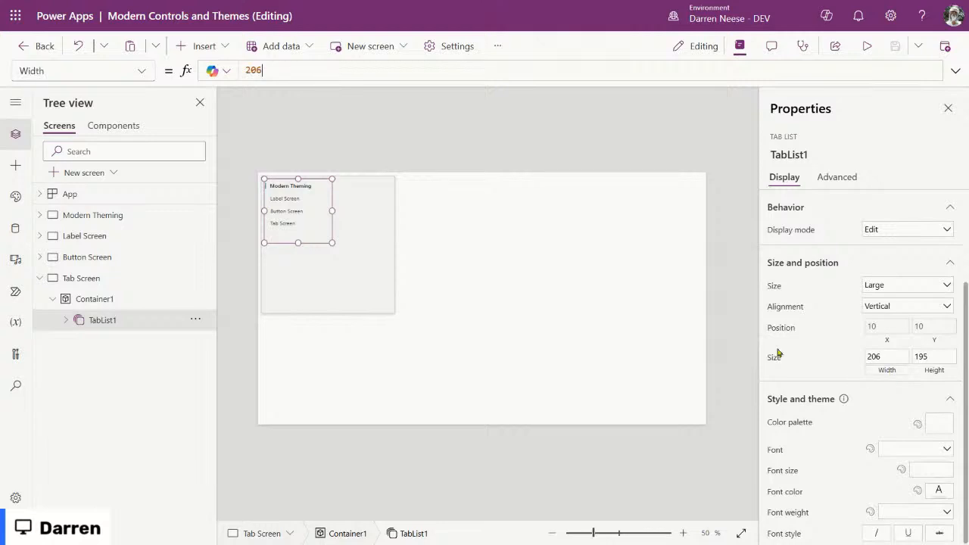
double_click(254, 70)
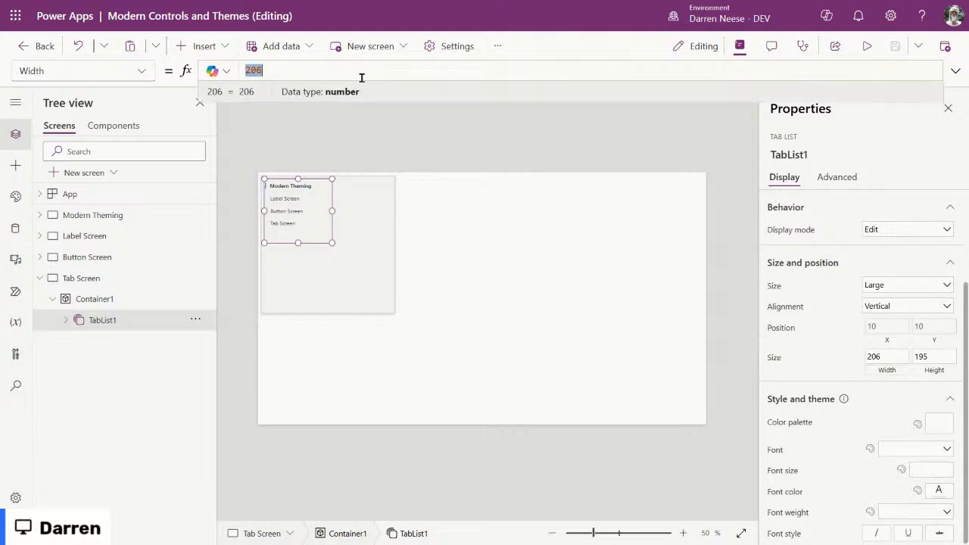
text(Parent.Width)
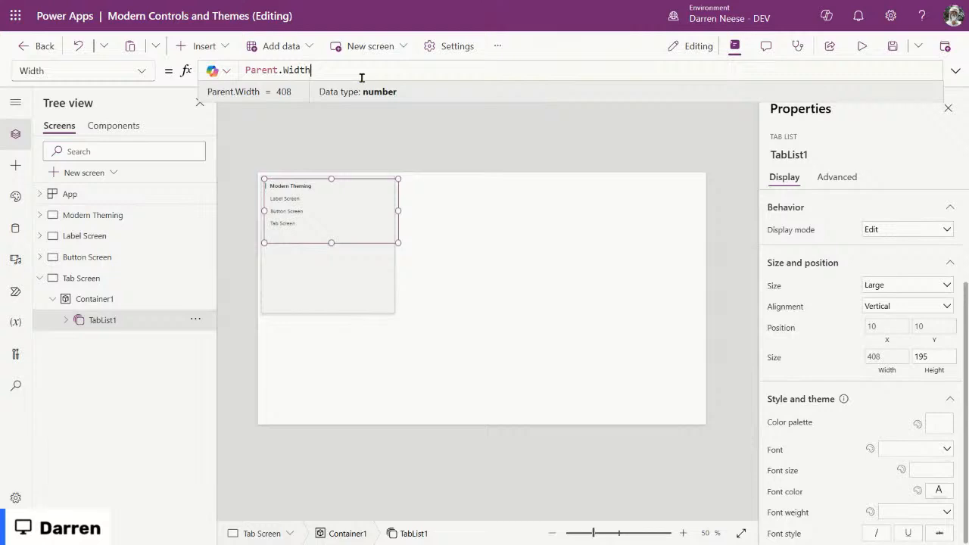
text(- Self.X)
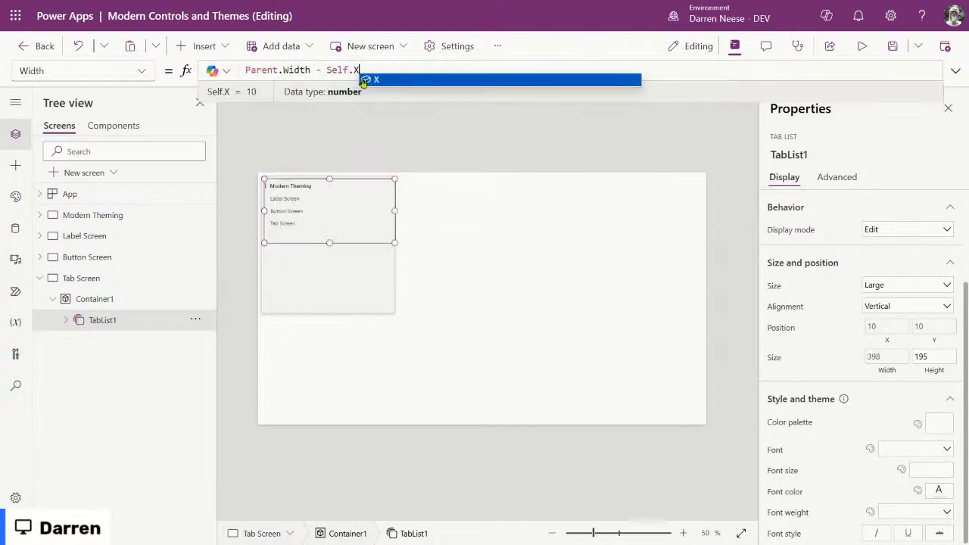
text(* 2)
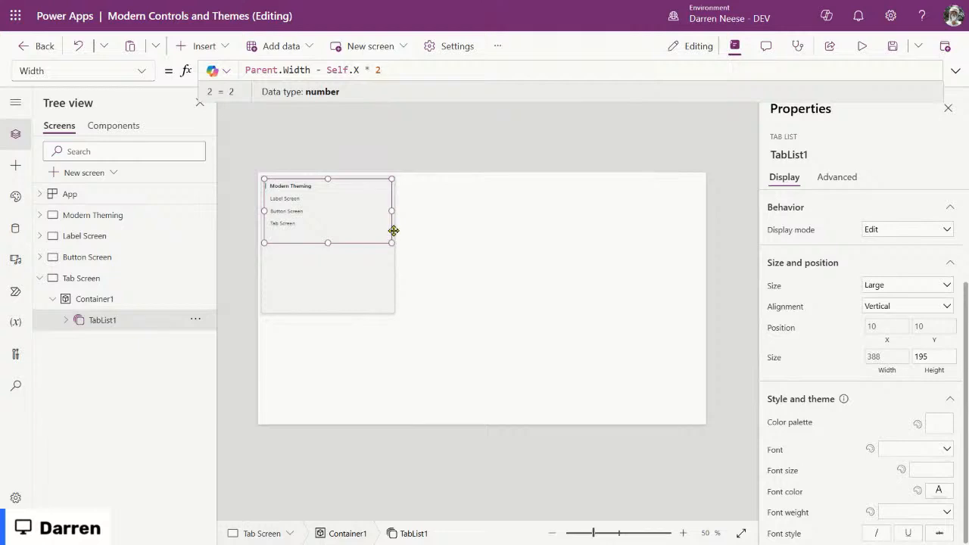
Step: Copy the width formula into TabList1's Height, changing Width to Height
drag(411, 70, 207, 71)
key(ctrl+c)
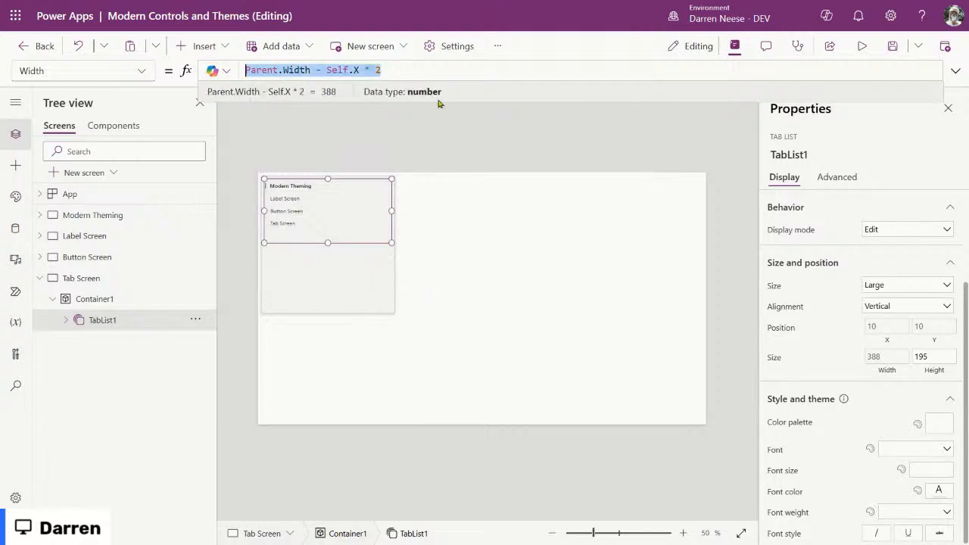
click(930, 367)
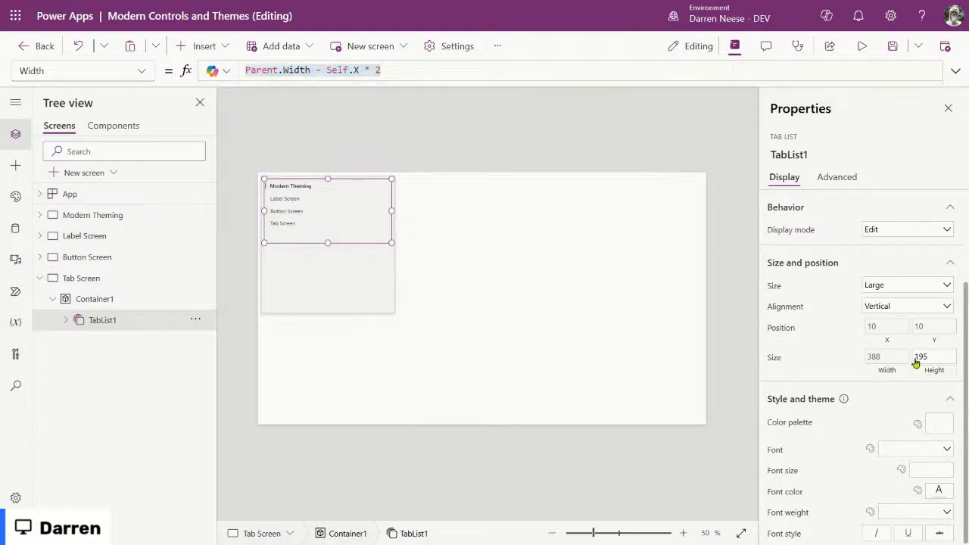
drag(290, 69, 210, 70)
key(ctrl+v)
double_click(295, 70)
text(Height)
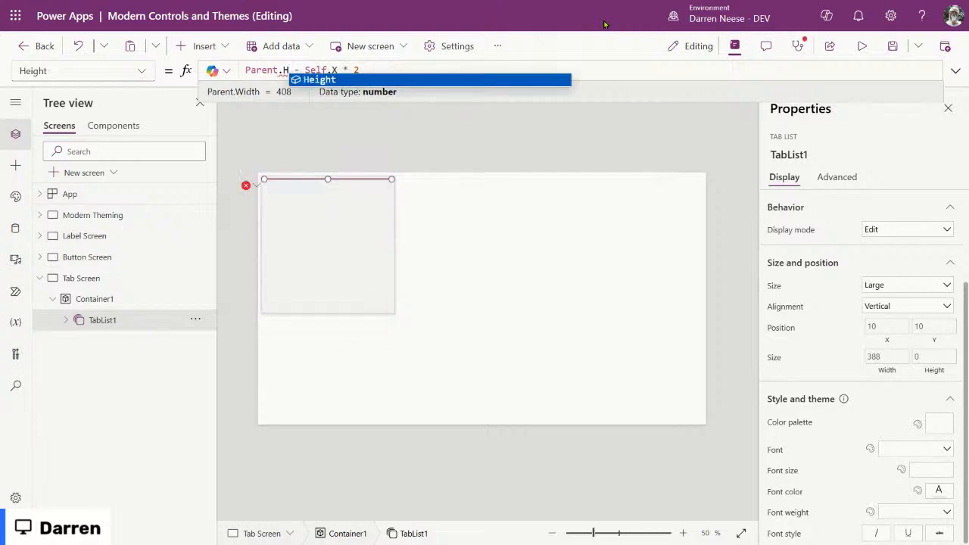
key(Right)
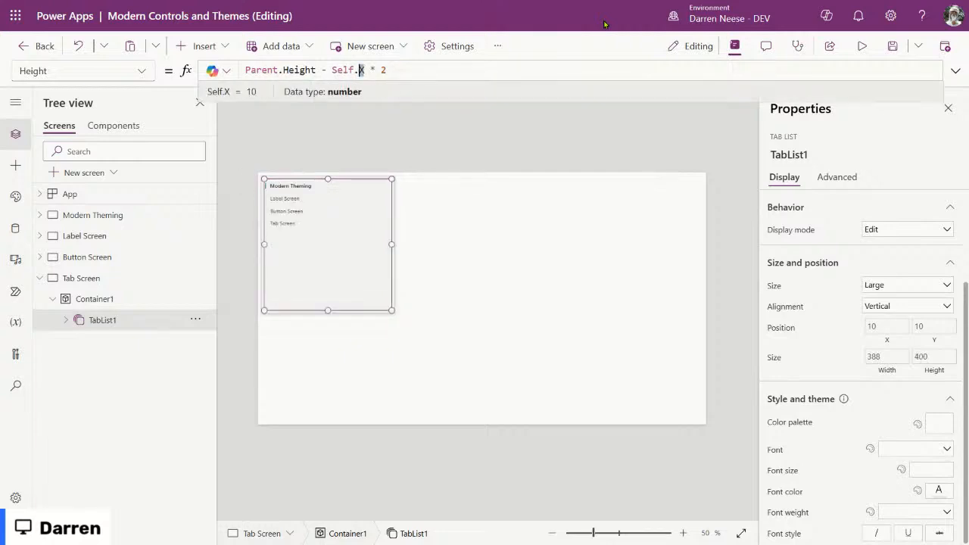
Step: Finish TabList1's Height as Parent.Height - Self.Y * 2 and drag Container1 taller to 658
text(Y)
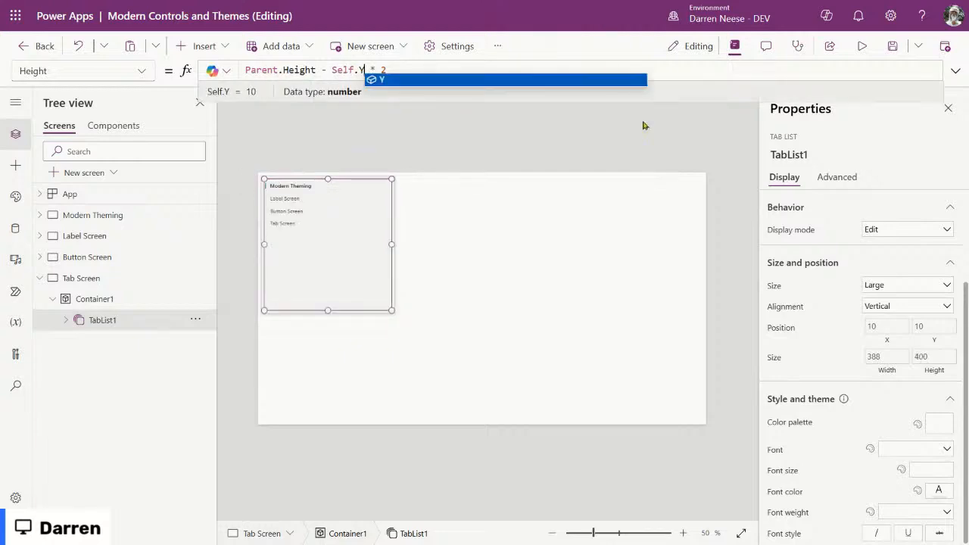
click(563, 260)
click(121, 300)
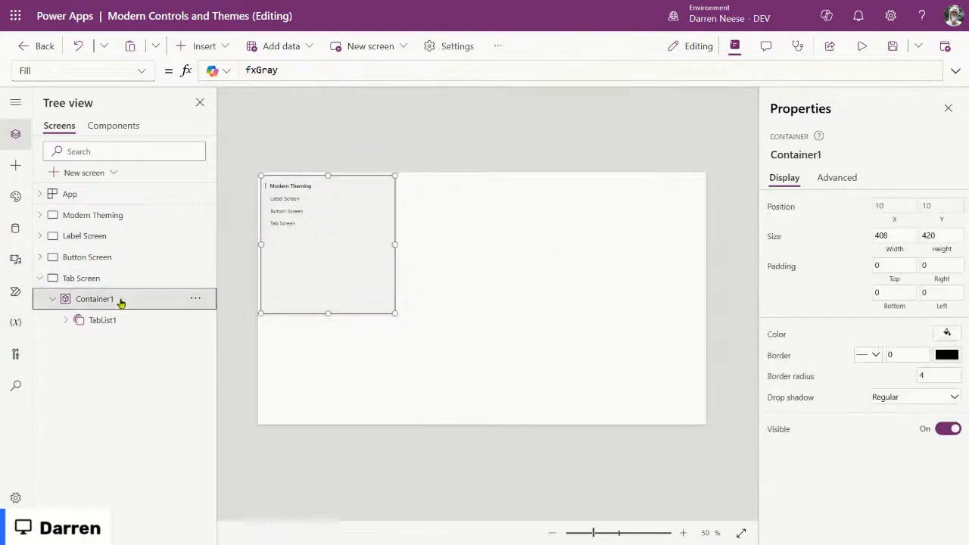
drag(328, 313, 328, 391)
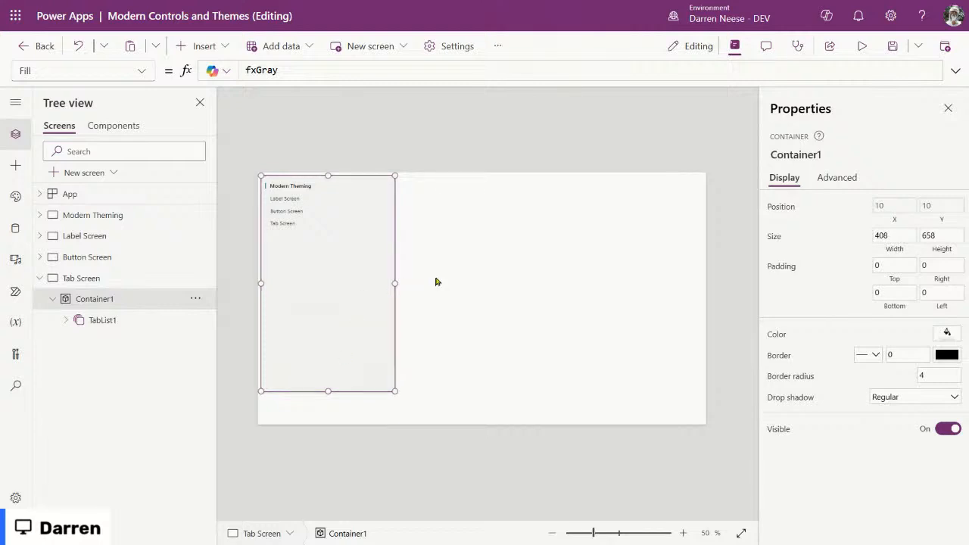
click(298, 243)
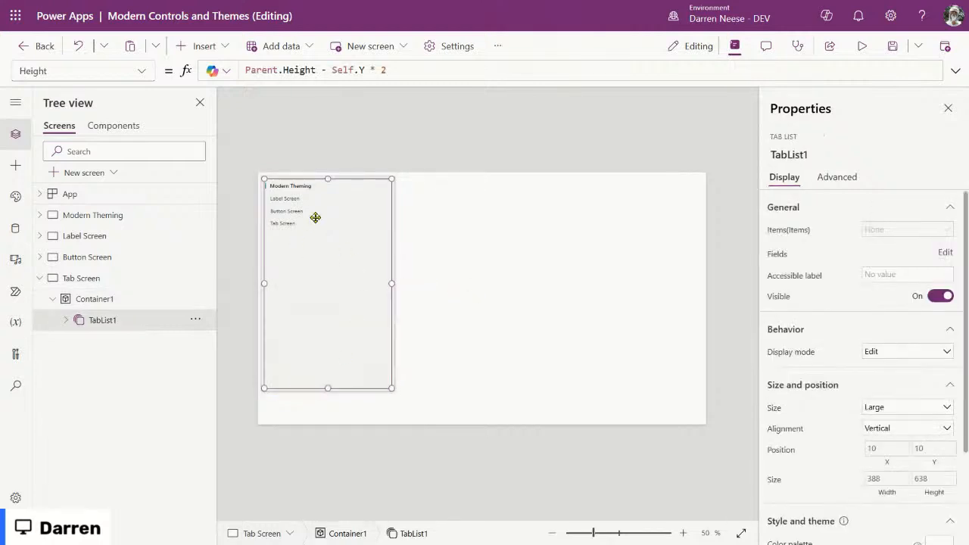
click(105, 307)
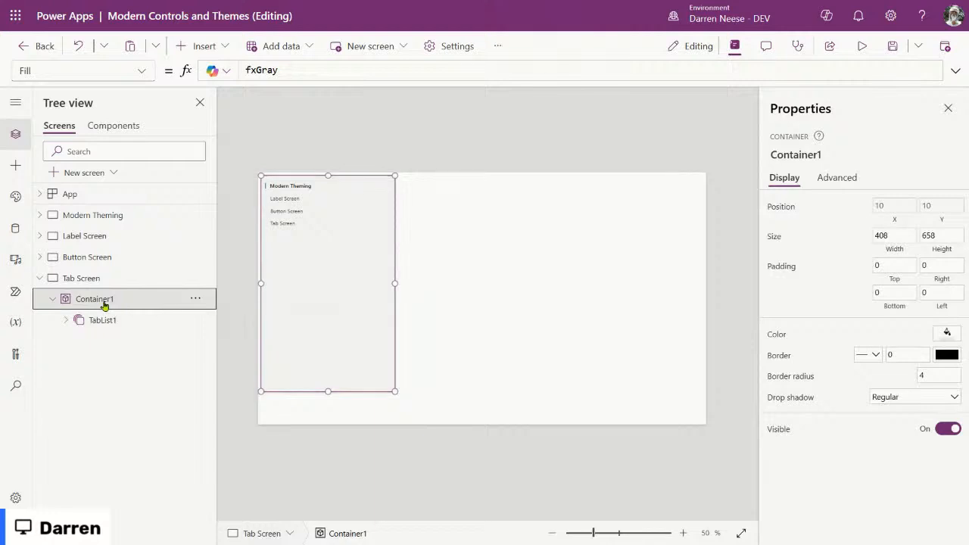
Step: Set Container1's Width to Parent.Width / 6
click(885, 238)
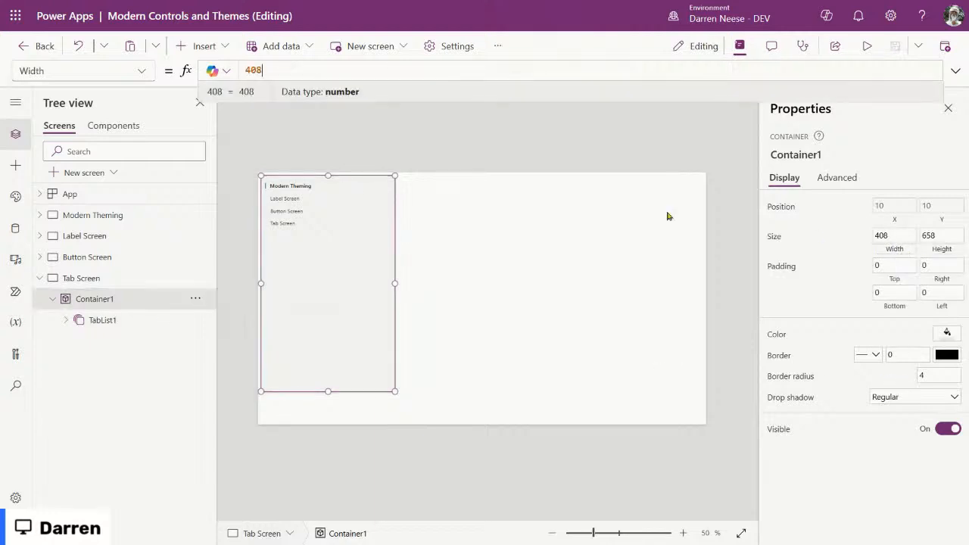
drag(274, 70, 230, 68)
text(Par)
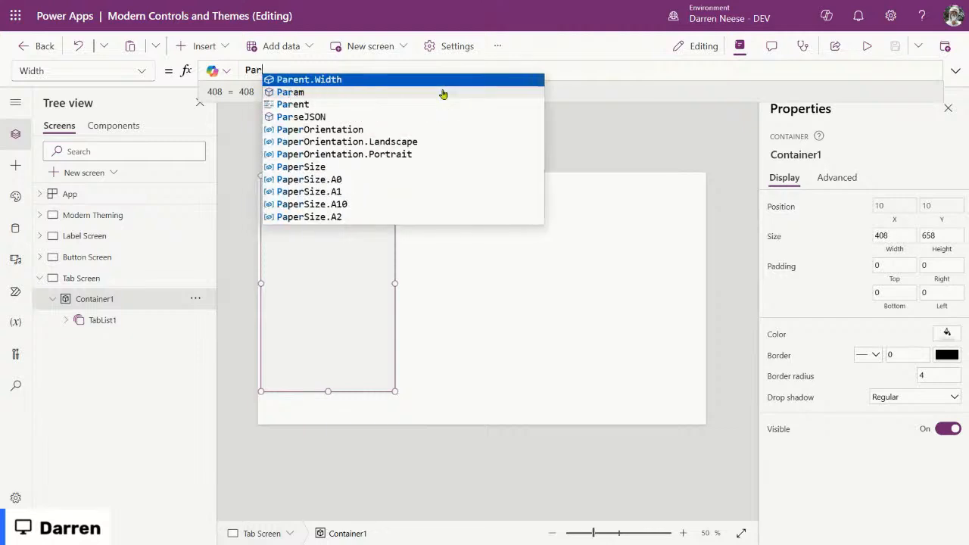
key(Tab)
text(/ 4)
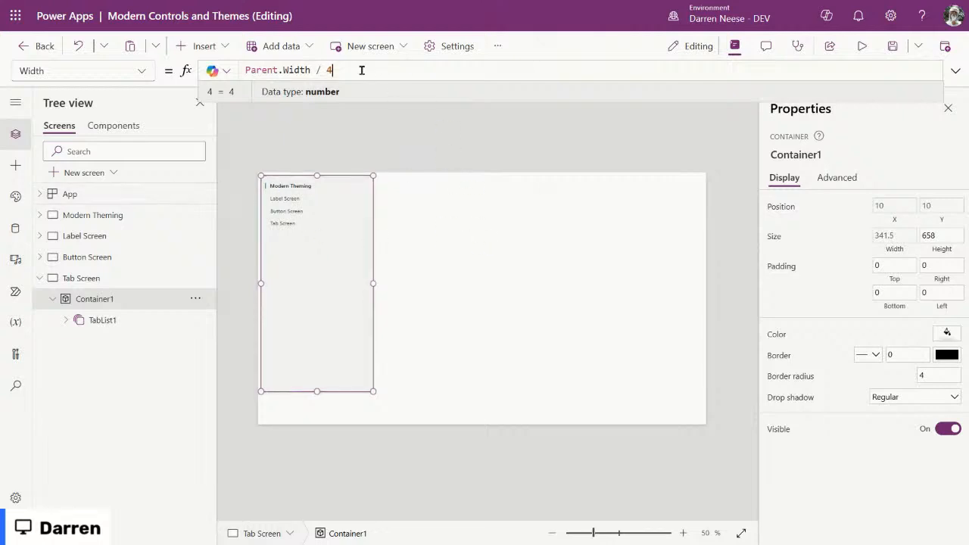
drag(356, 69, 246, 70)
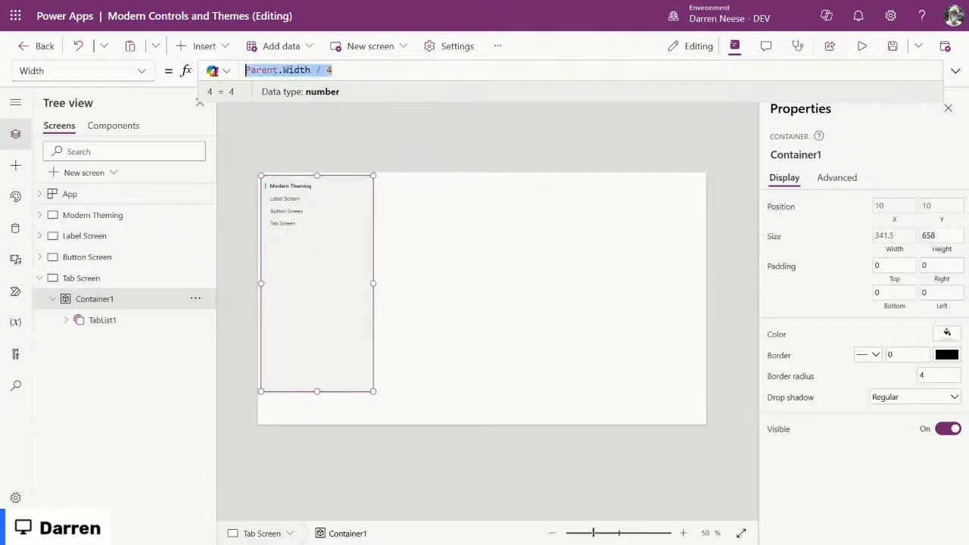
click(330, 71)
key(BackSpace)
text(6)
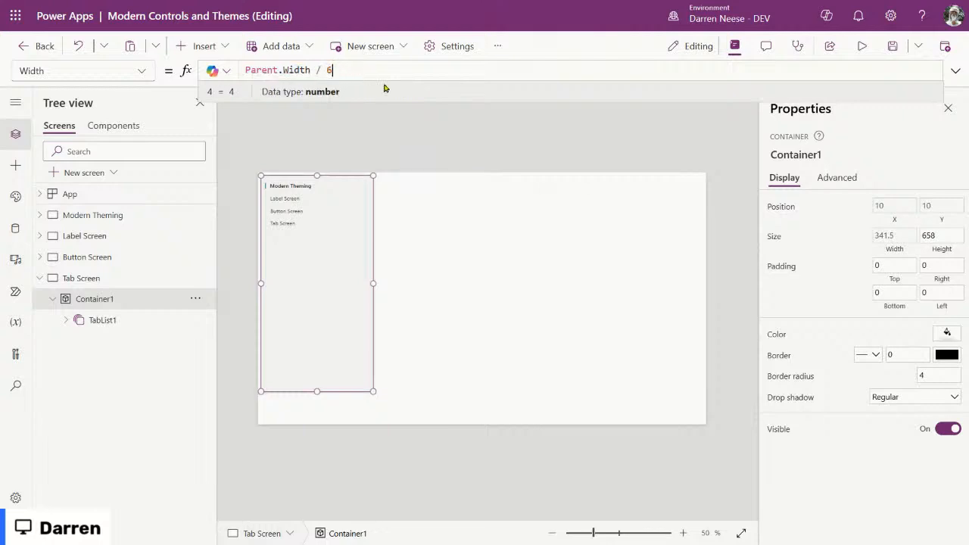
double_click(329, 71)
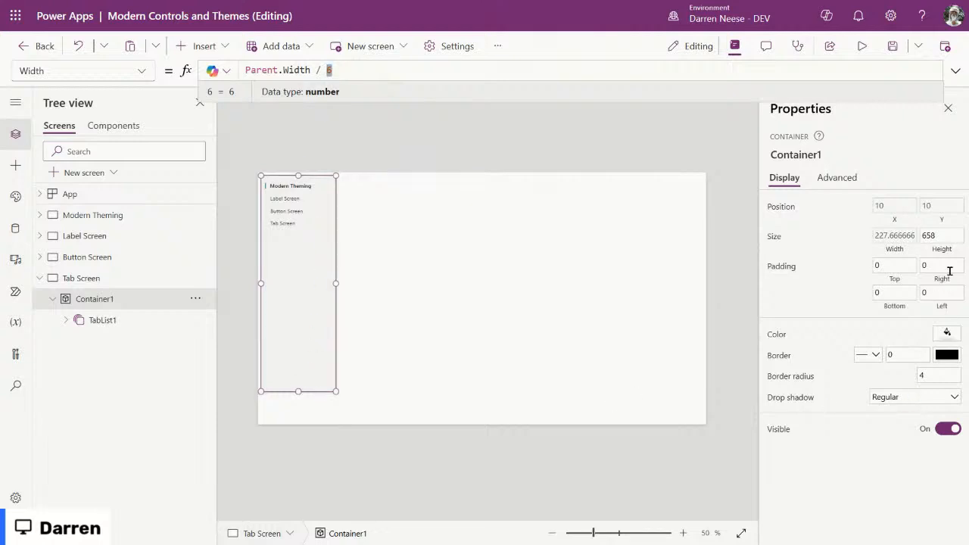
Step: Copy TabList1's Height formula to reuse on Container1's height
click(941, 236)
drag(269, 70, 219, 70)
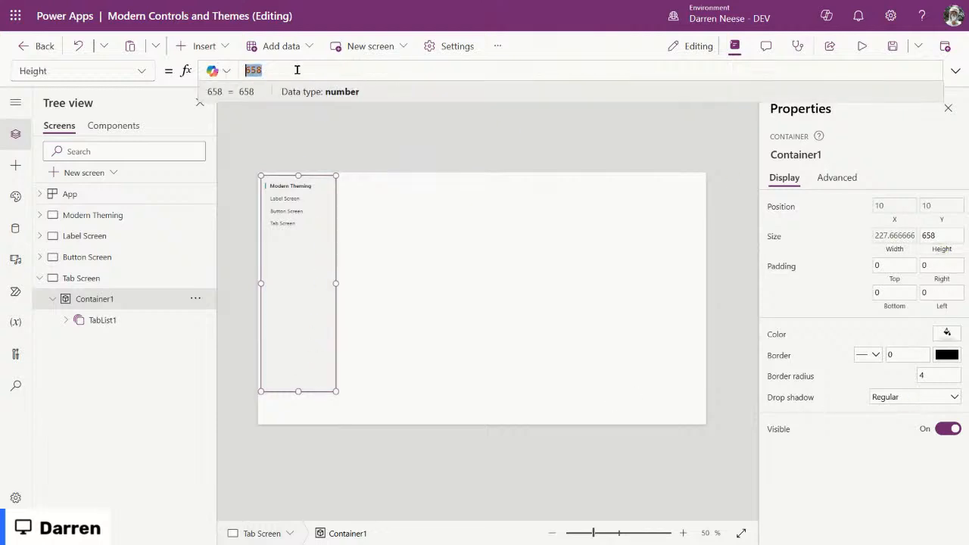
click(297, 255)
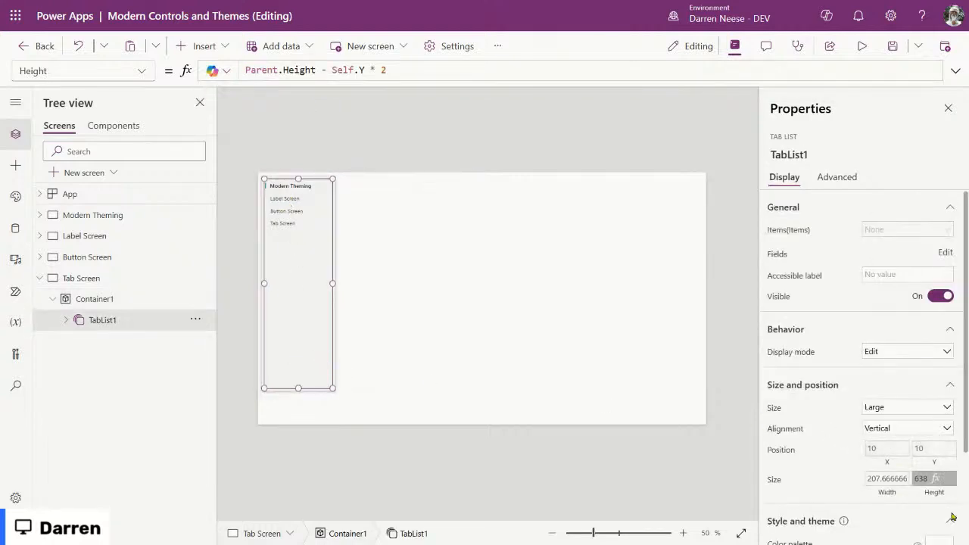
click(936, 480)
drag(389, 70, 245, 70)
key(ctrl+c)
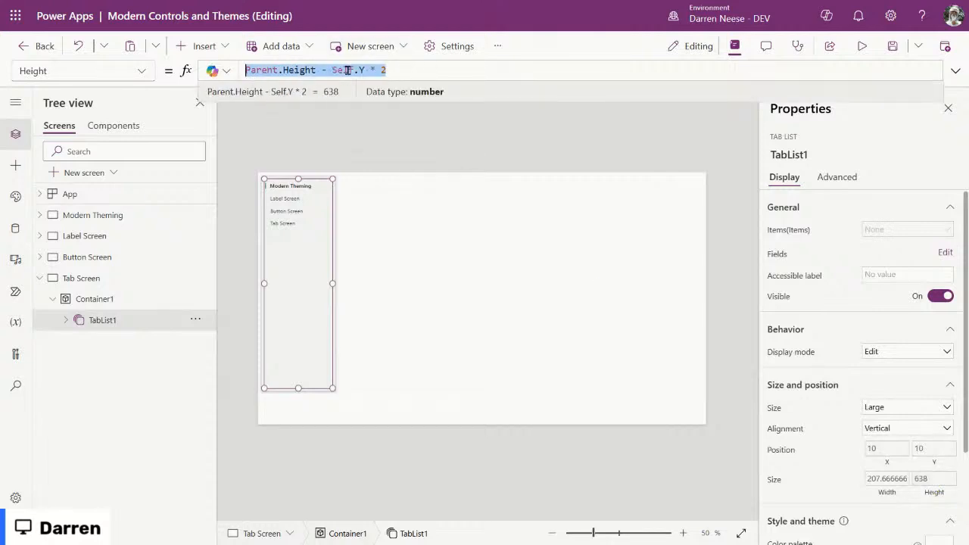
click(112, 302)
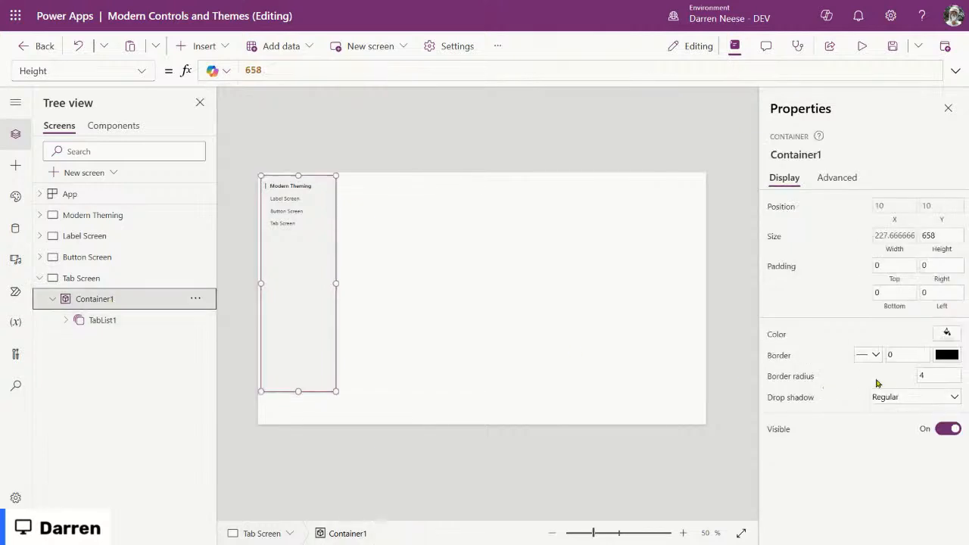
click(283, 71)
Step: Paste the Parent.Height - Self.Y * 2 margin formula into Container1's Height
drag(283, 71, 213, 70)
key(ctrl+v)
click(553, 285)
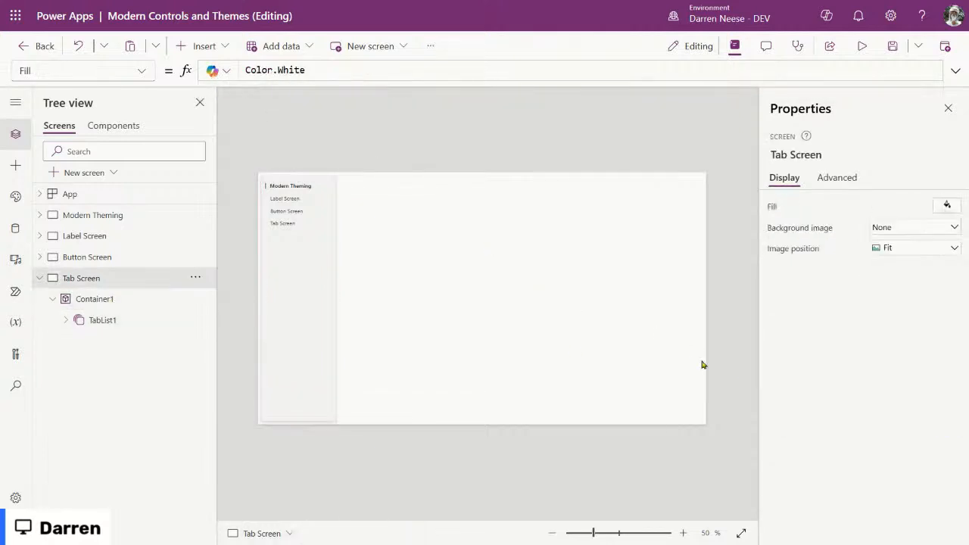
Step: Preview the app on iPad mini and iPad Pro 11" in portrait, suppressing the too-narrow warning
click(862, 45)
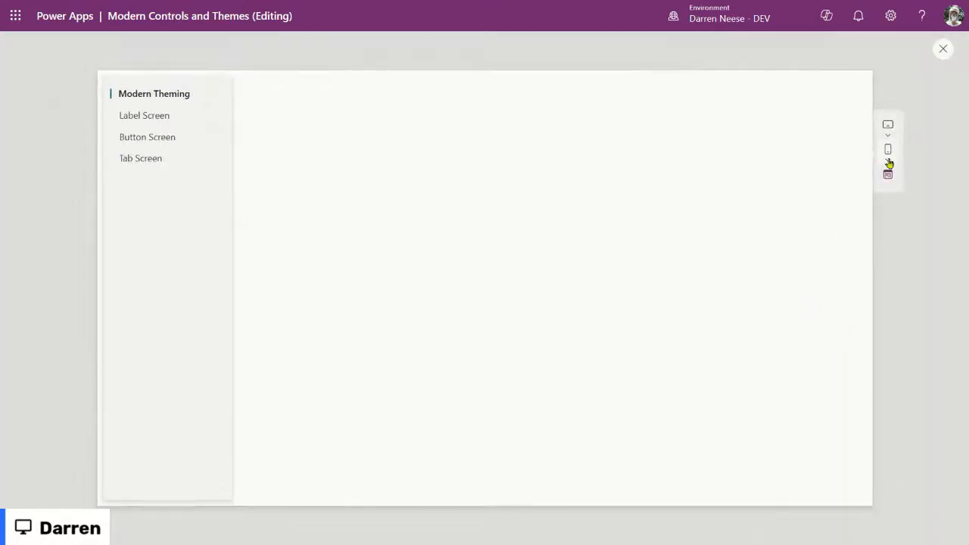
click(887, 126)
click(818, 222)
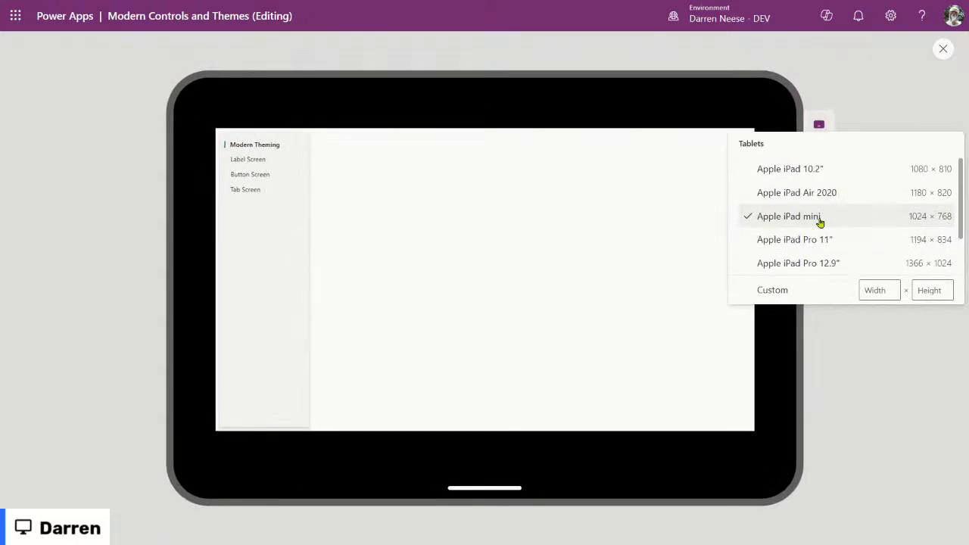
click(798, 239)
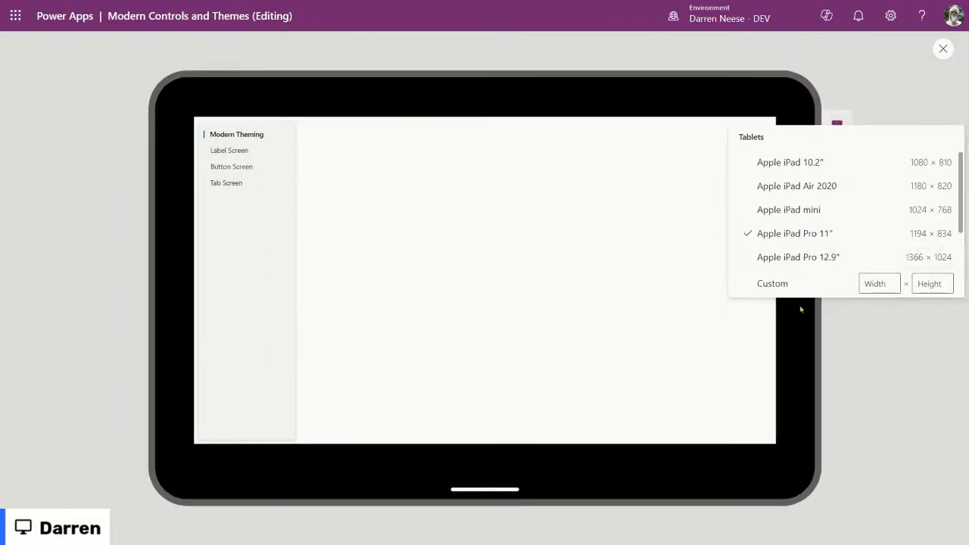
click(869, 347)
click(840, 207)
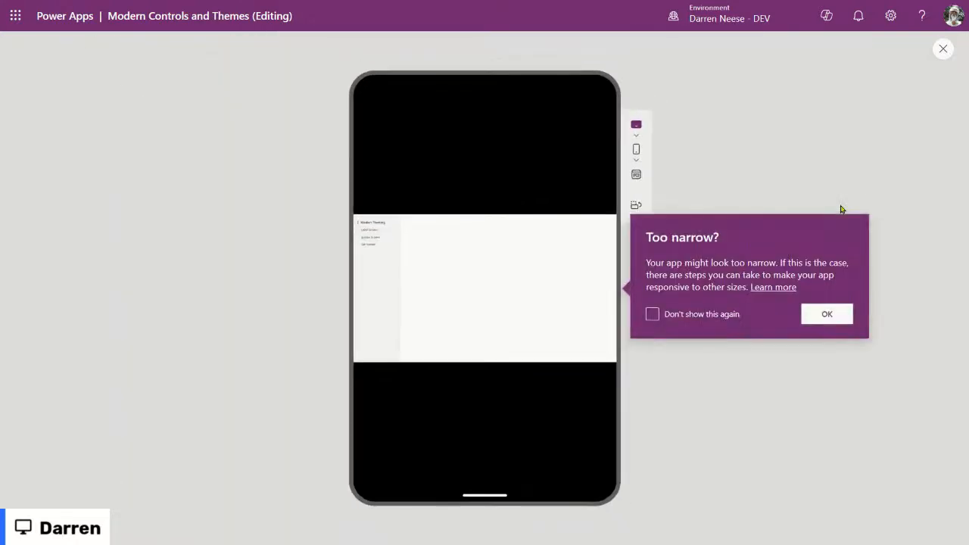
click(650, 315)
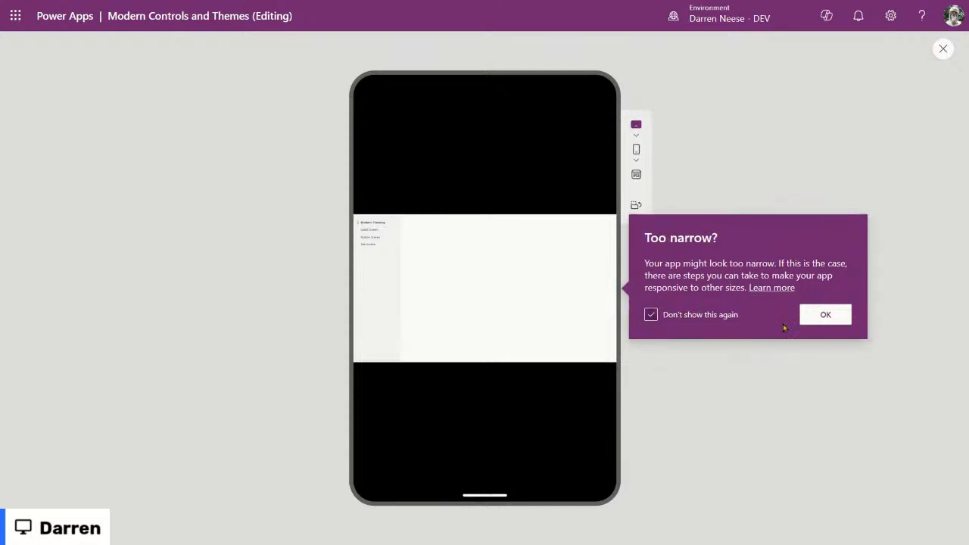
click(834, 321)
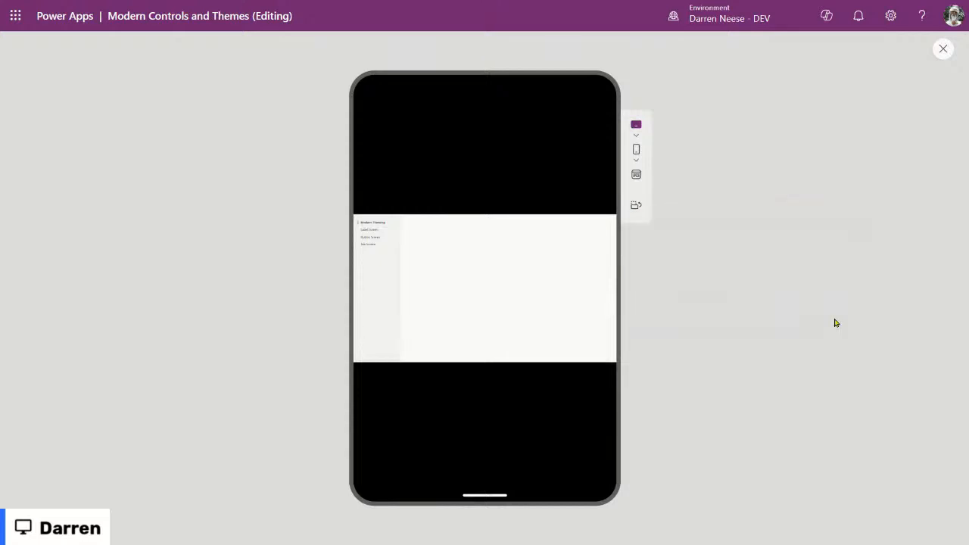
Step: Preview the app on iPhone 8 and iPhone 11 in landscape, without the device frame
click(637, 158)
click(710, 227)
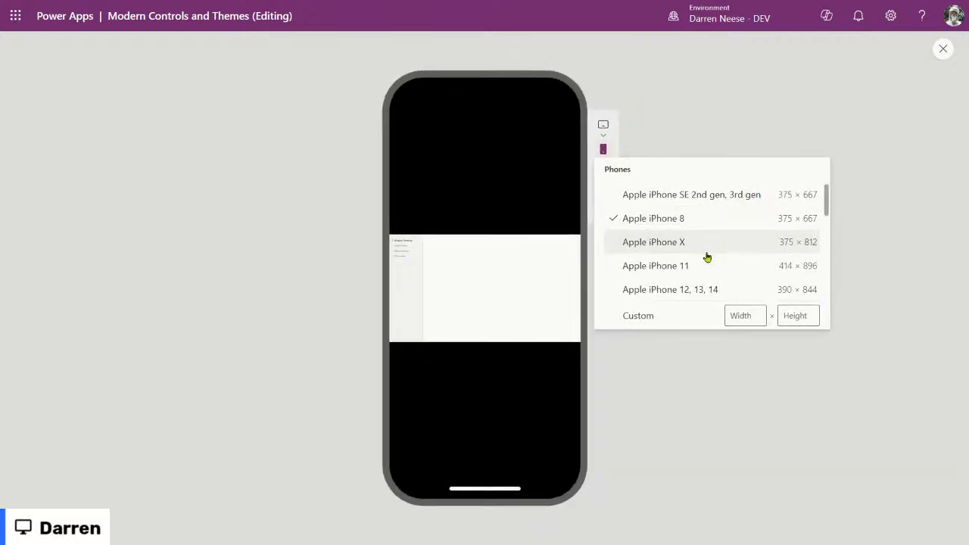
click(706, 270)
click(690, 394)
click(590, 206)
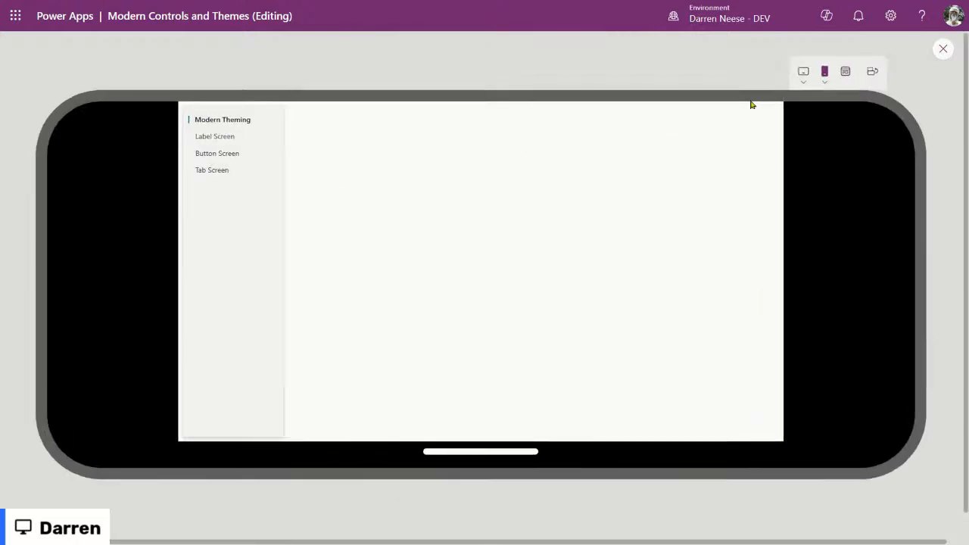
click(845, 72)
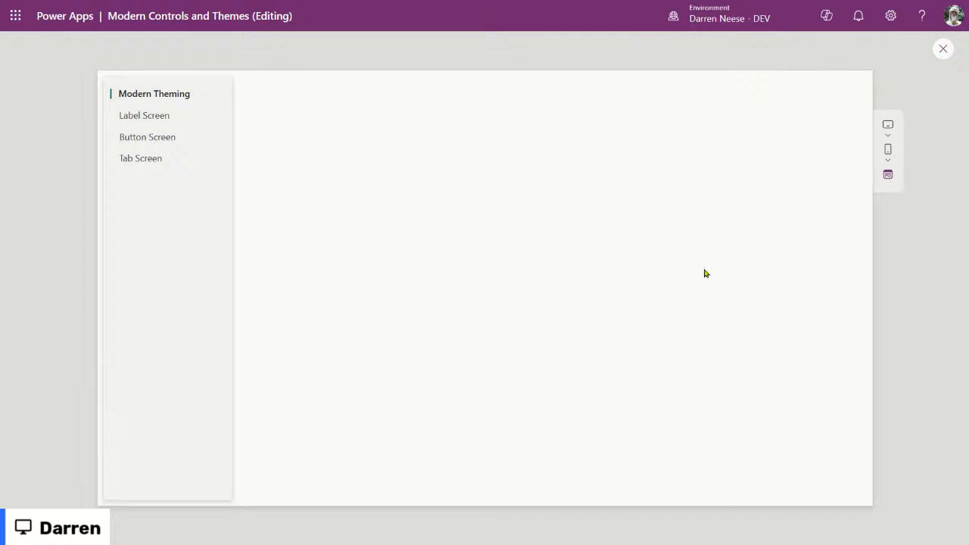
Step: Leave the preview and rename Container1 to cntMenuContainer
click(943, 50)
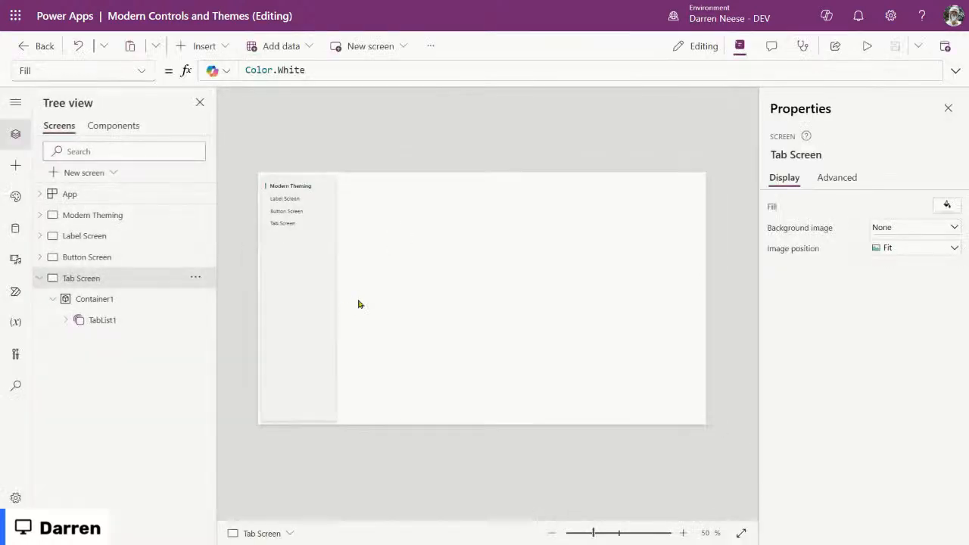
click(101, 299)
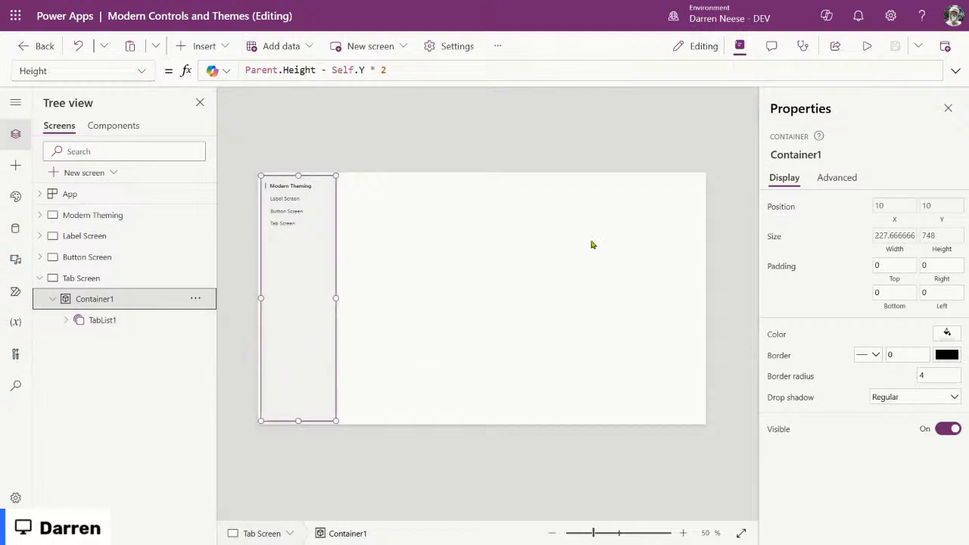
click(795, 155)
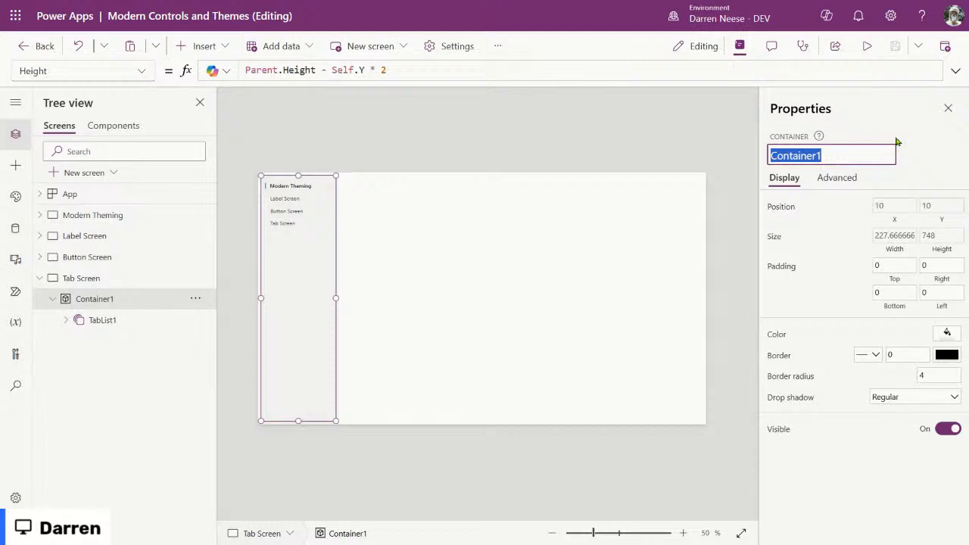
text(cnt)
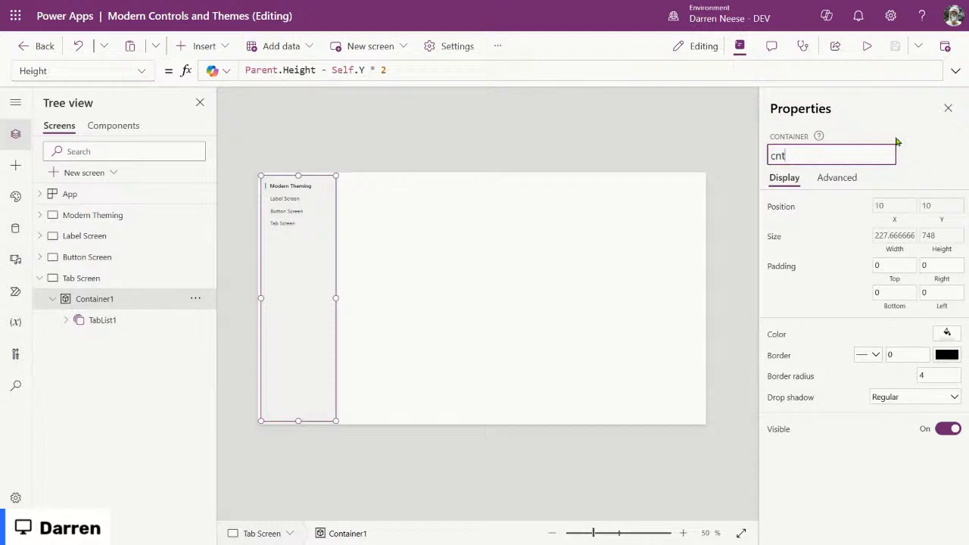
text(MenuContainer)
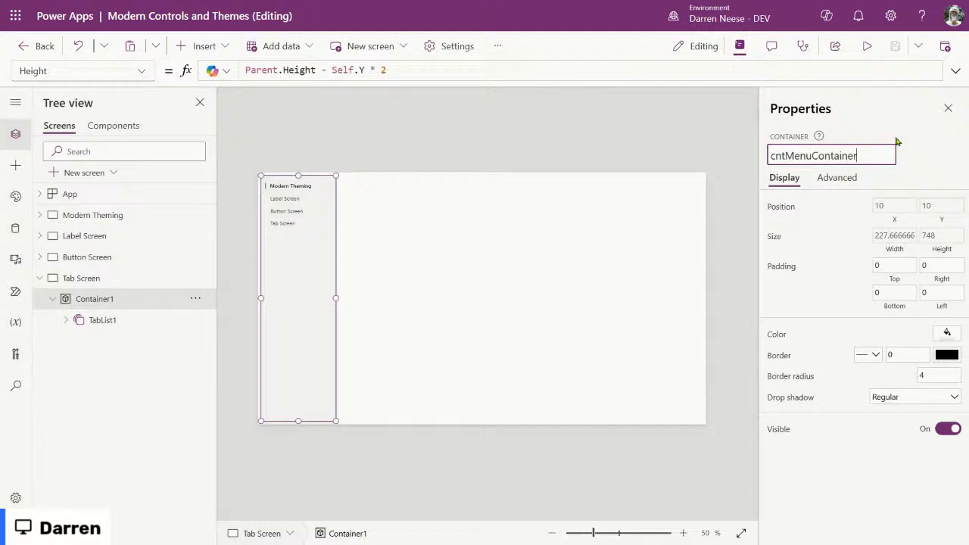
key(Return)
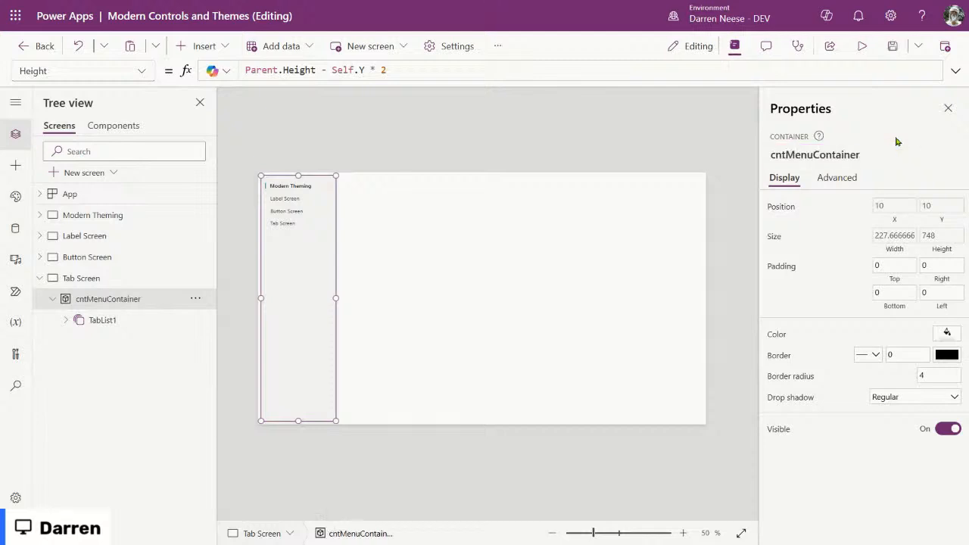
click(421, 241)
Step: Rename the tab list TabList1 to tabMenu
click(108, 300)
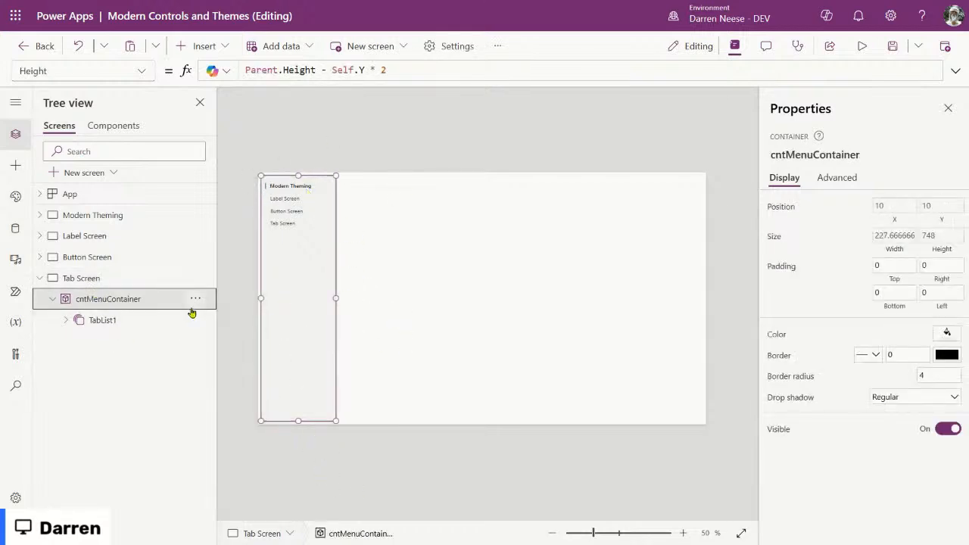
click(98, 322)
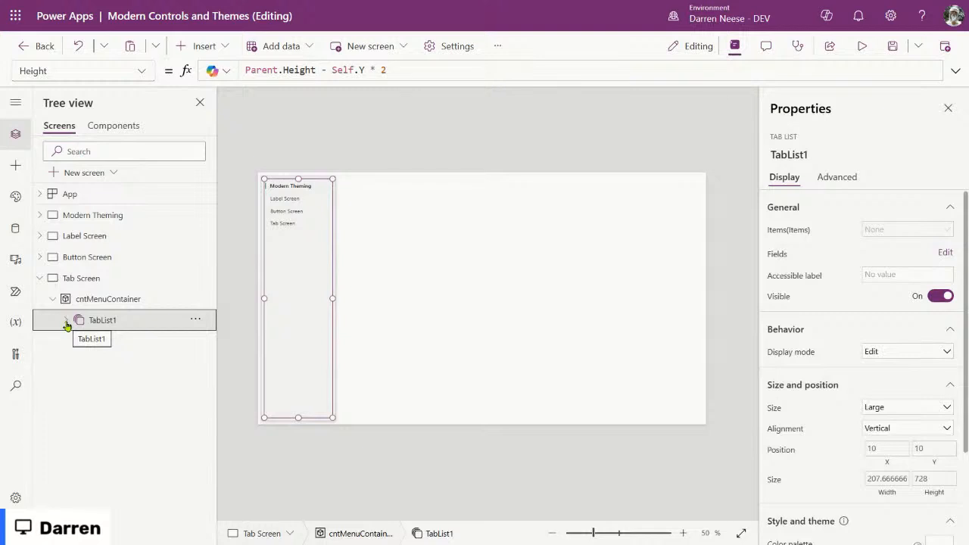
click(794, 154)
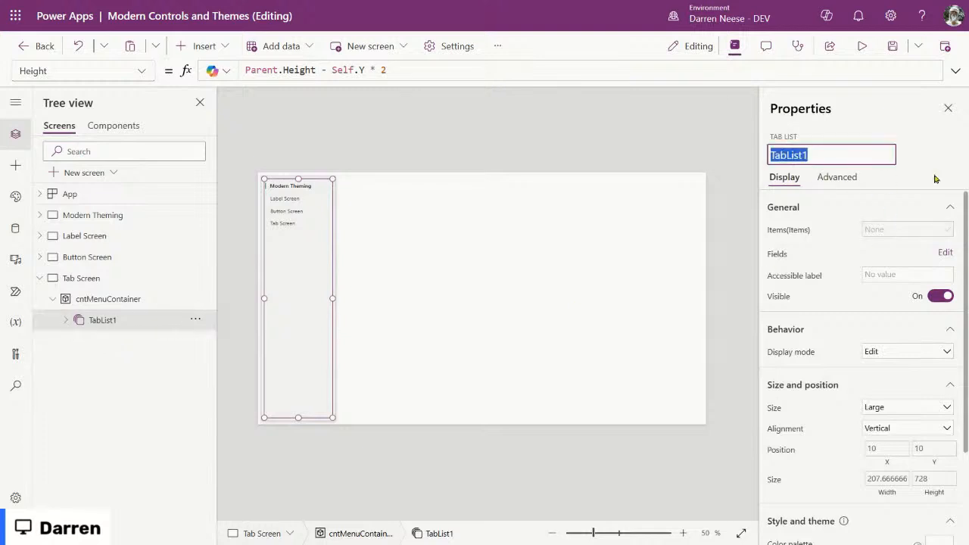
text(tab)
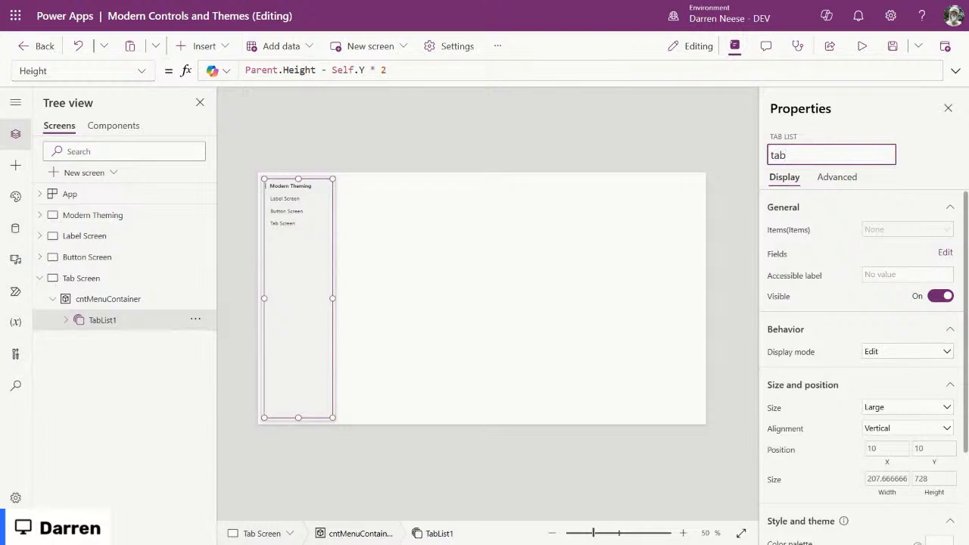
text(Menu)
key(Return)
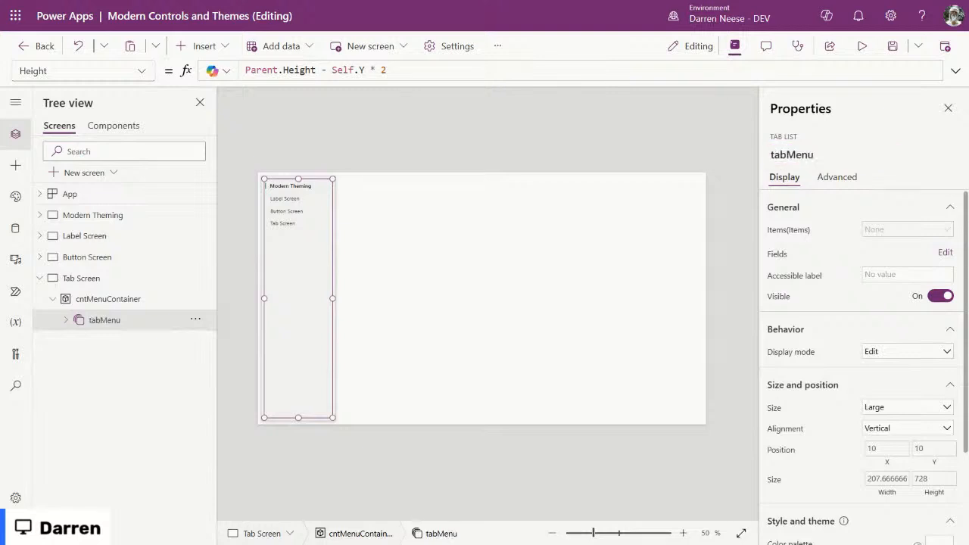
click(134, 298)
click(196, 299)
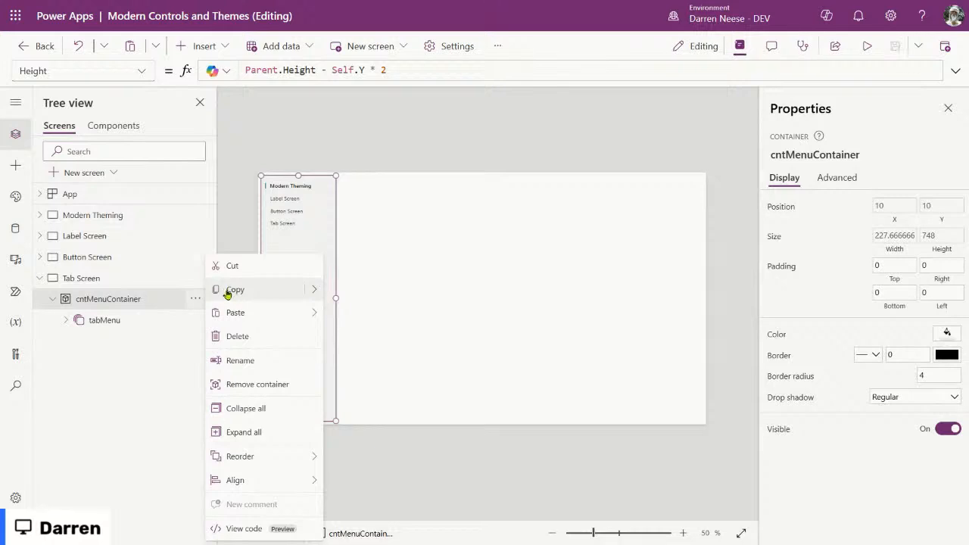
Step: Copy cntMenuContainer and paste it onto the Modern Theming screen
click(229, 291)
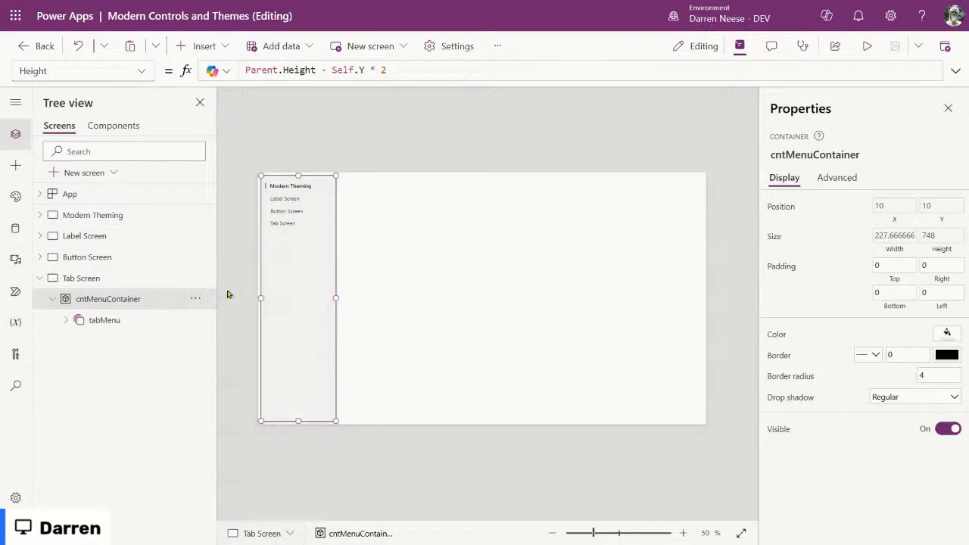
click(158, 215)
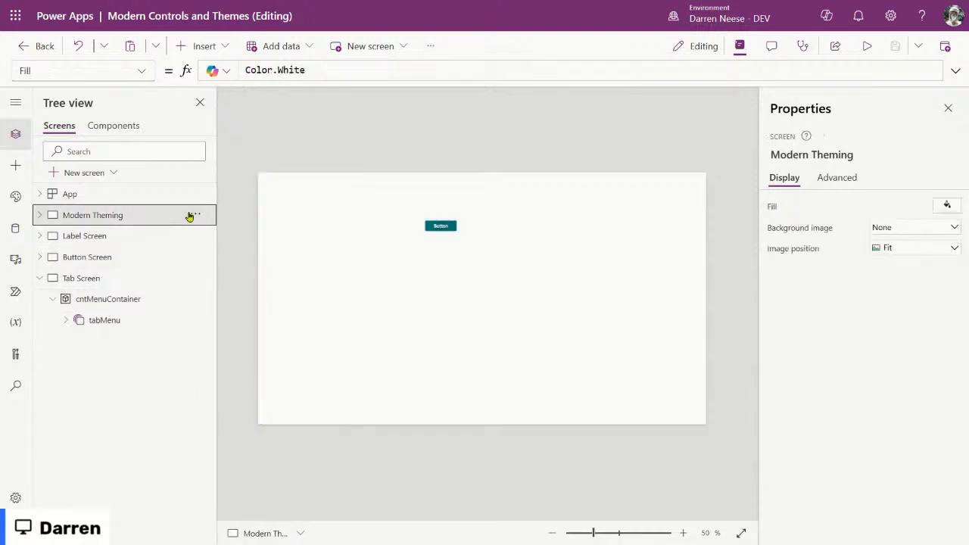
key(ctrl+v)
click(524, 331)
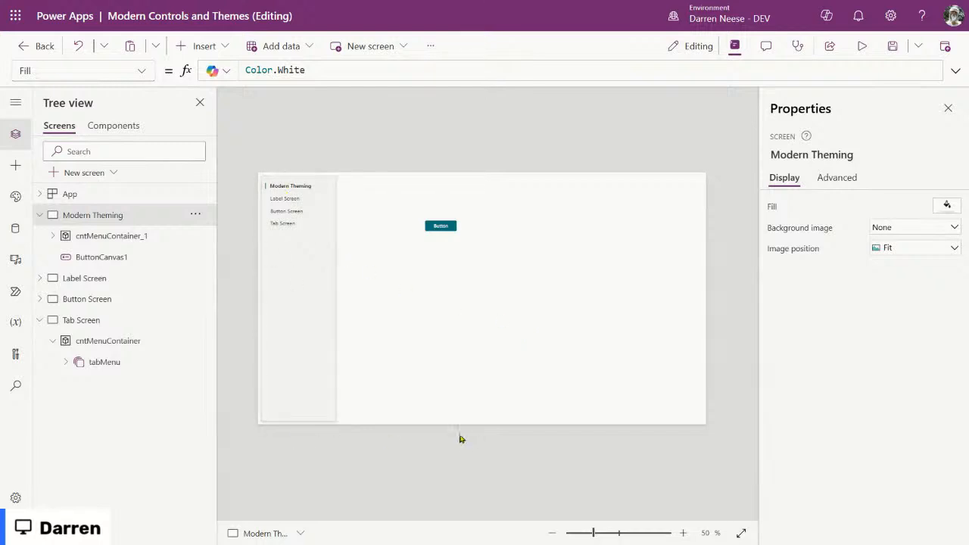
click(123, 344)
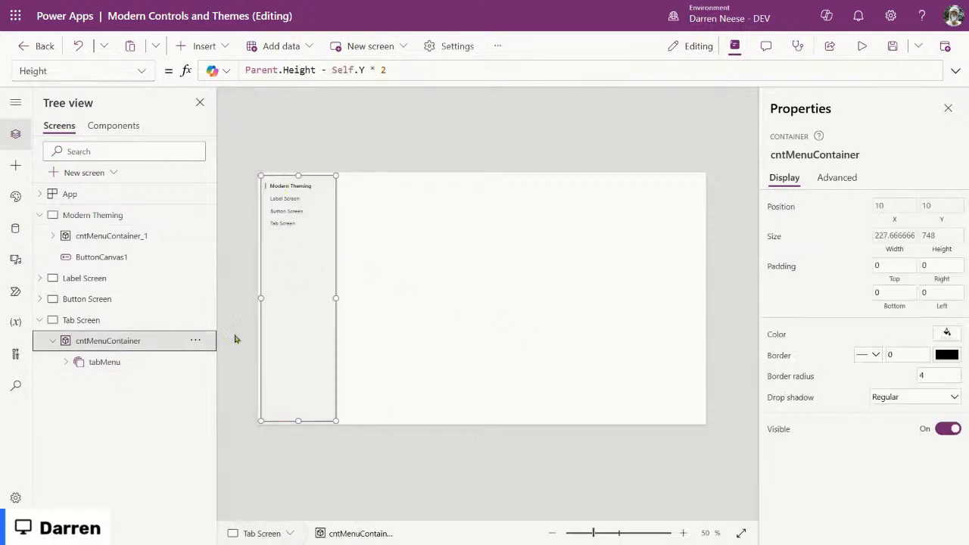
Step: Copy the container as code and paste the code onto Label Screen
right_click(297, 280)
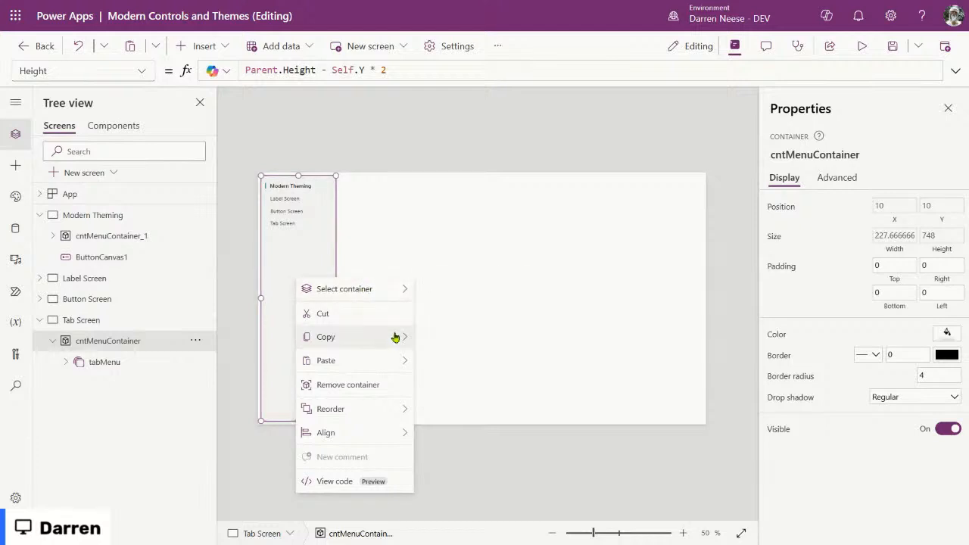
mouse_move(404, 344)
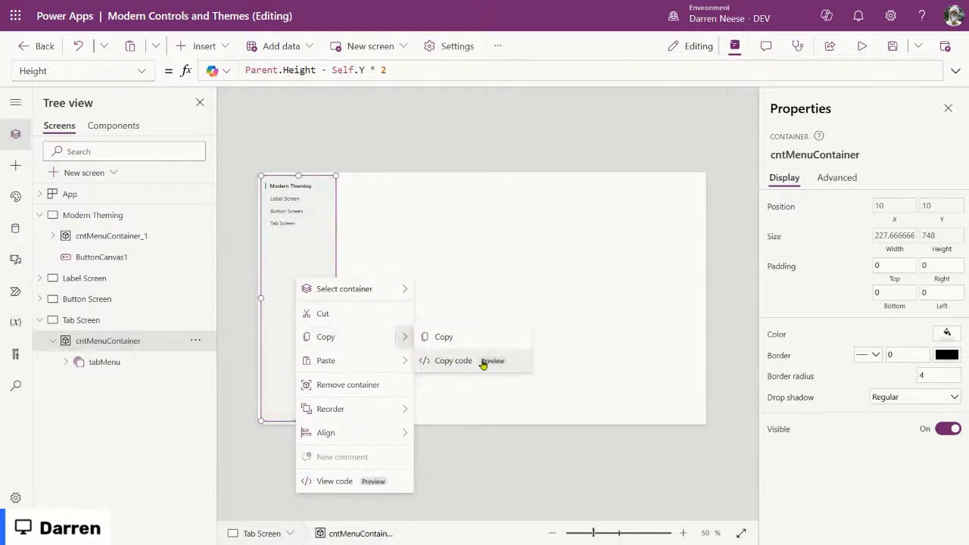
click(460, 362)
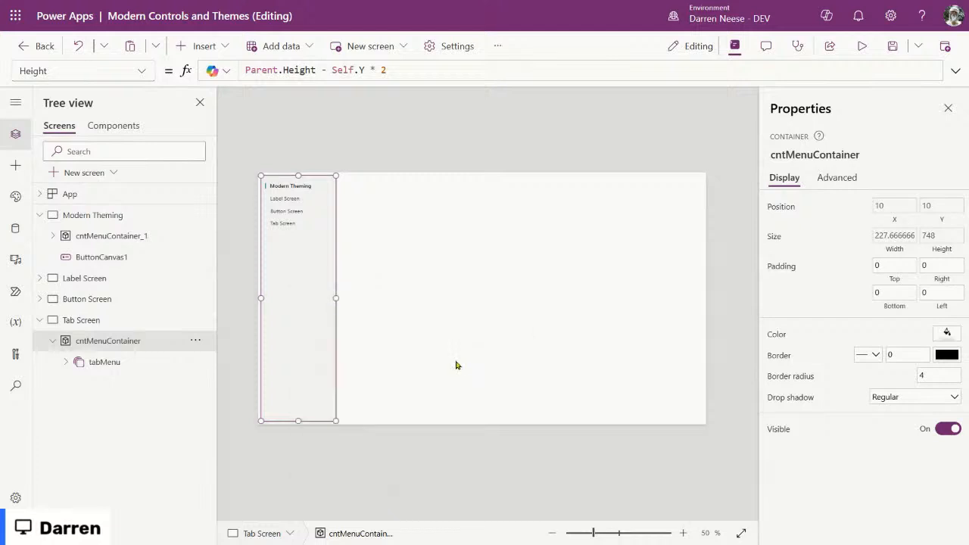
click(99, 280)
right_click(388, 299)
mouse_move(484, 312)
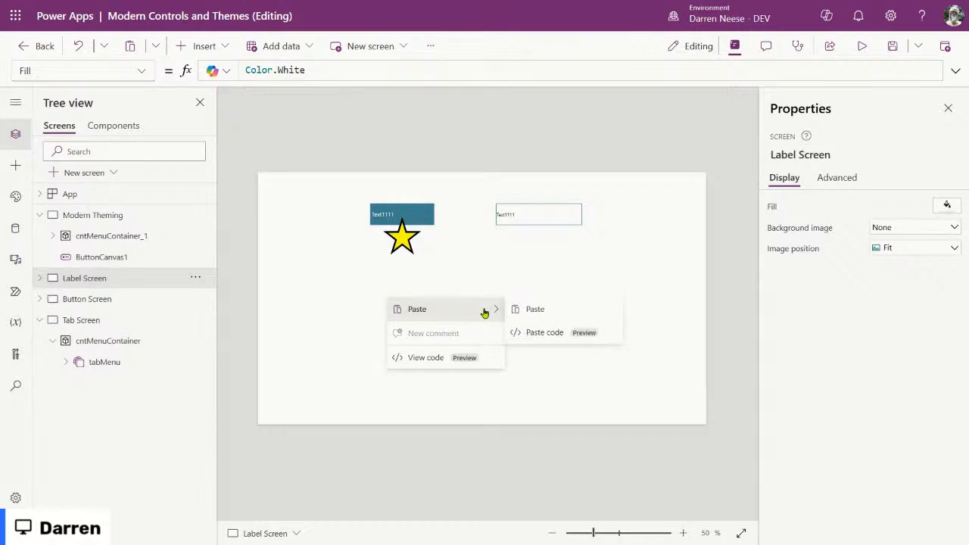
click(567, 334)
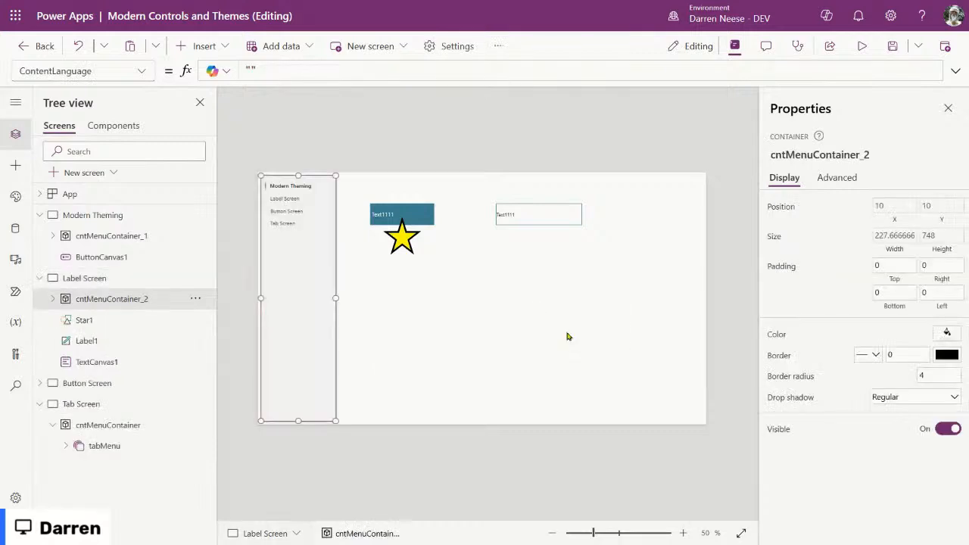
click(567, 335)
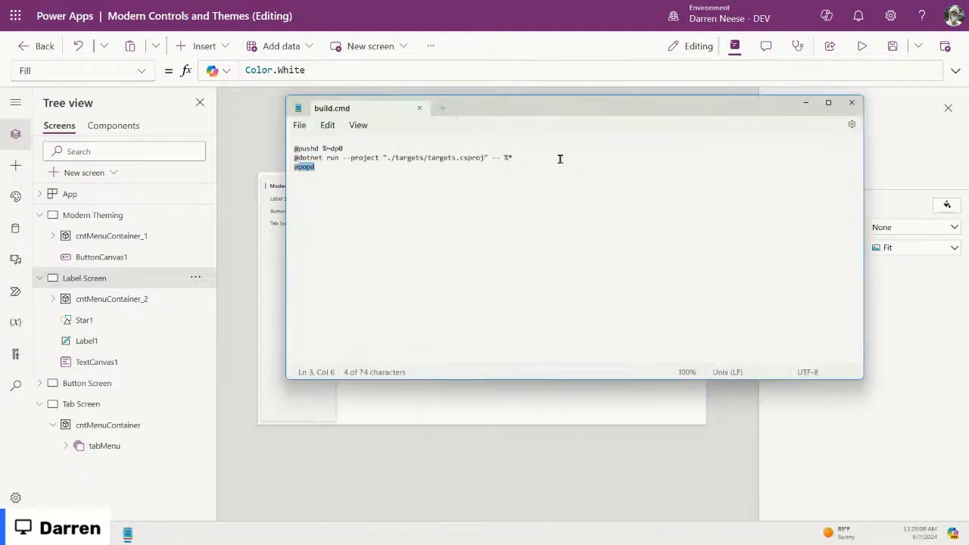
Step: Paste the container YAML into a new blank Notepad document, replacing build.cmd, maximized
click(444, 109)
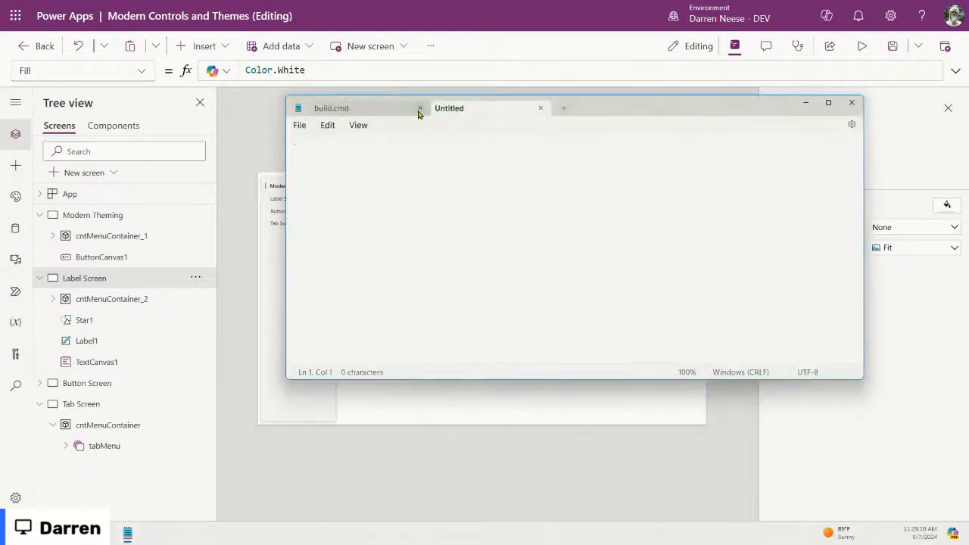
click(419, 109)
key(ctrl+v)
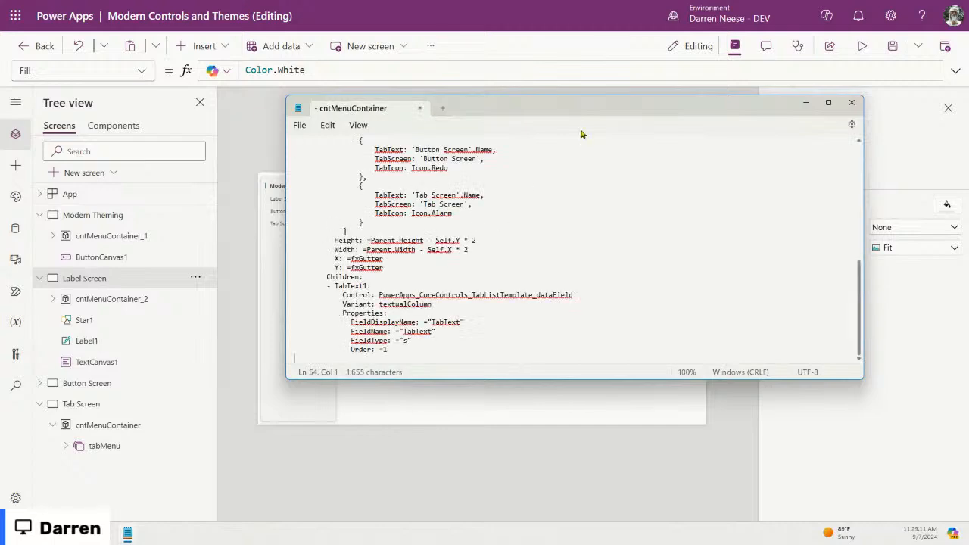
key(super+Up)
scroll(400, 273, up, 4)
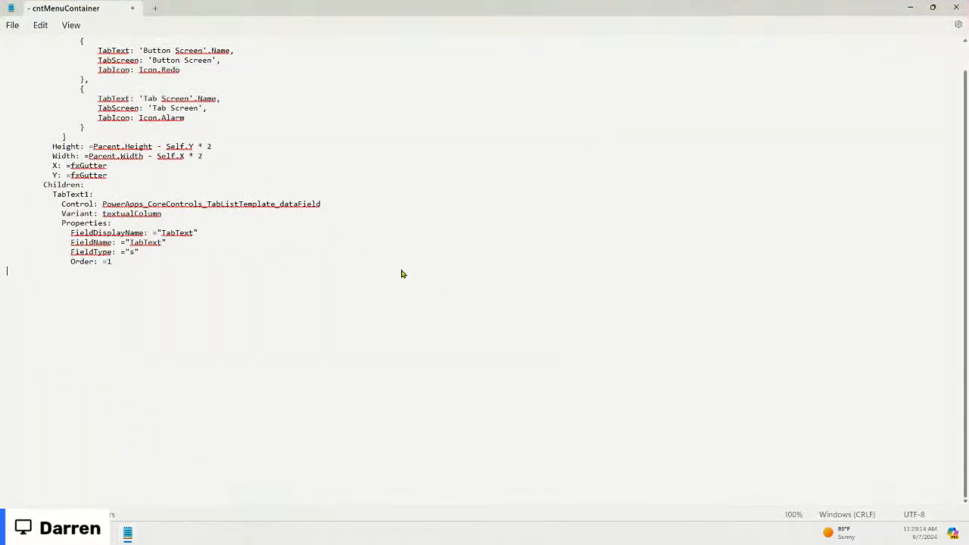
scroll(482, 303, up, 5)
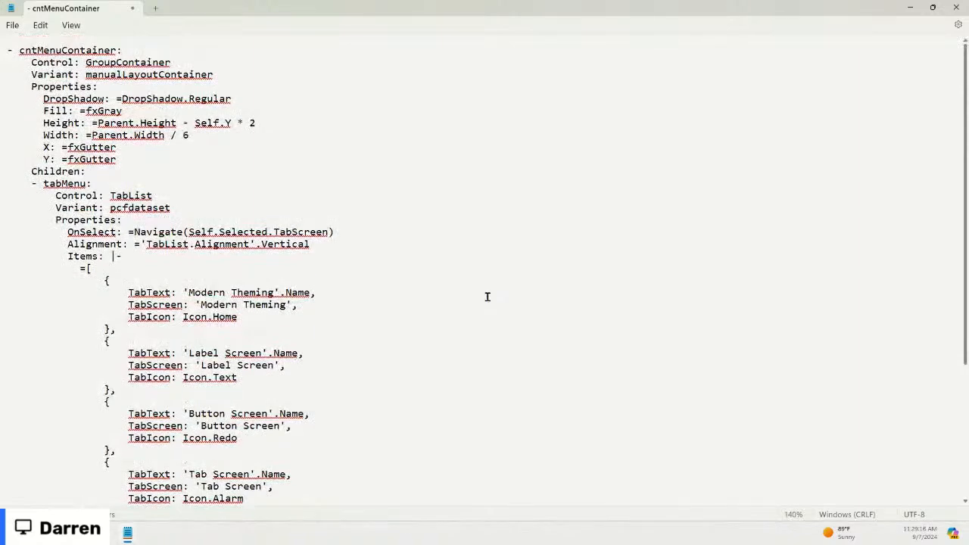
scroll(488, 303, down, 5)
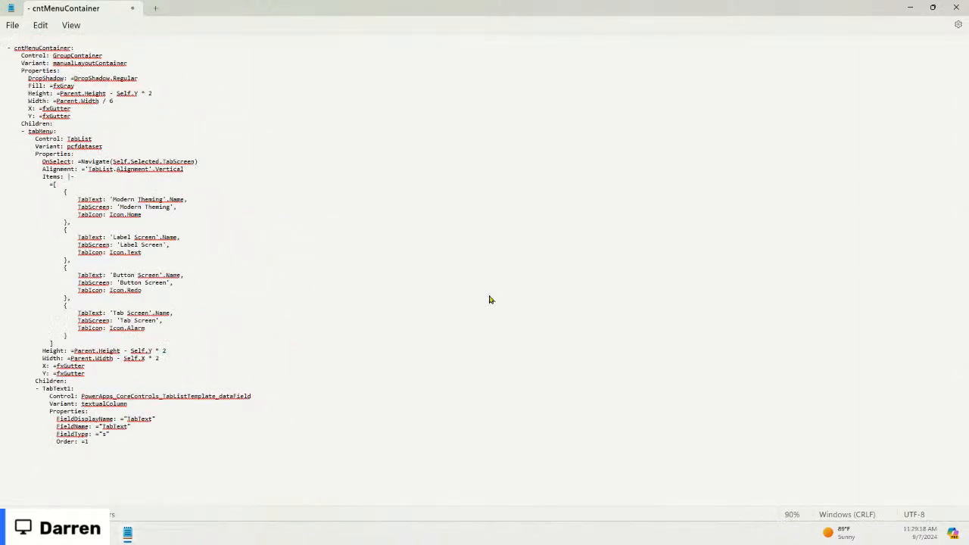
scroll(489, 300, up, 1)
Step: Inspect the container's Fill through Y properties and its Variant line
click(302, 177)
scroll(333, 264, up, 20)
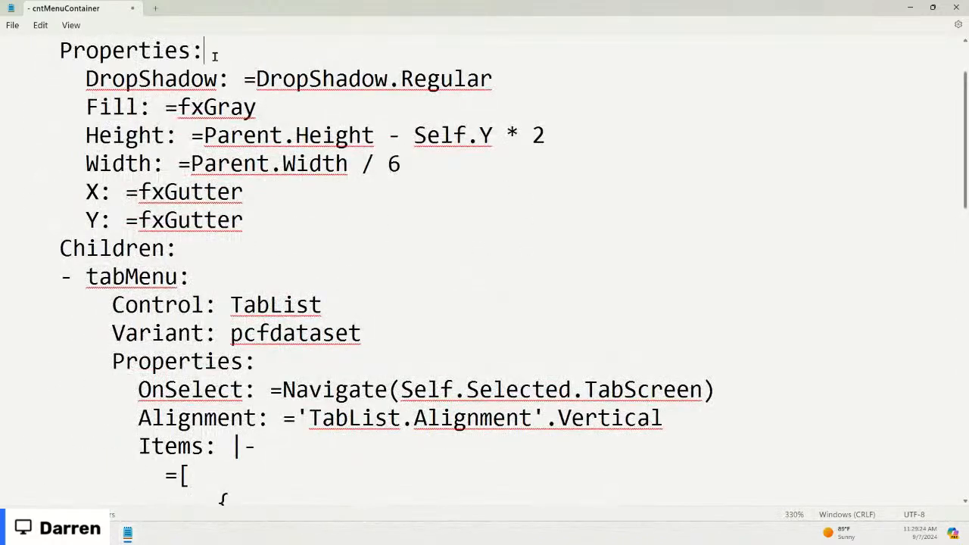
drag(246, 221, 32, 59)
click(475, 97)
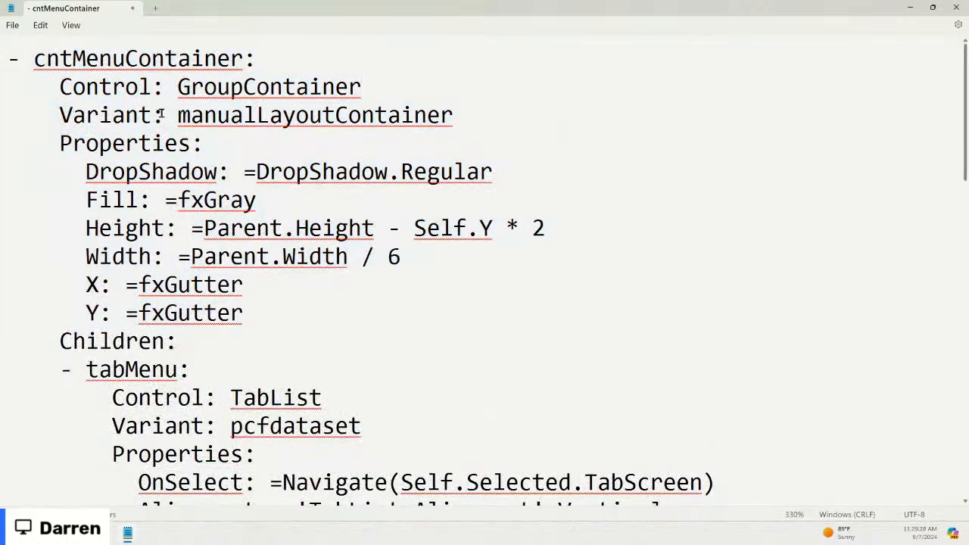
click(87, 116)
scroll(643, 227, down, 13)
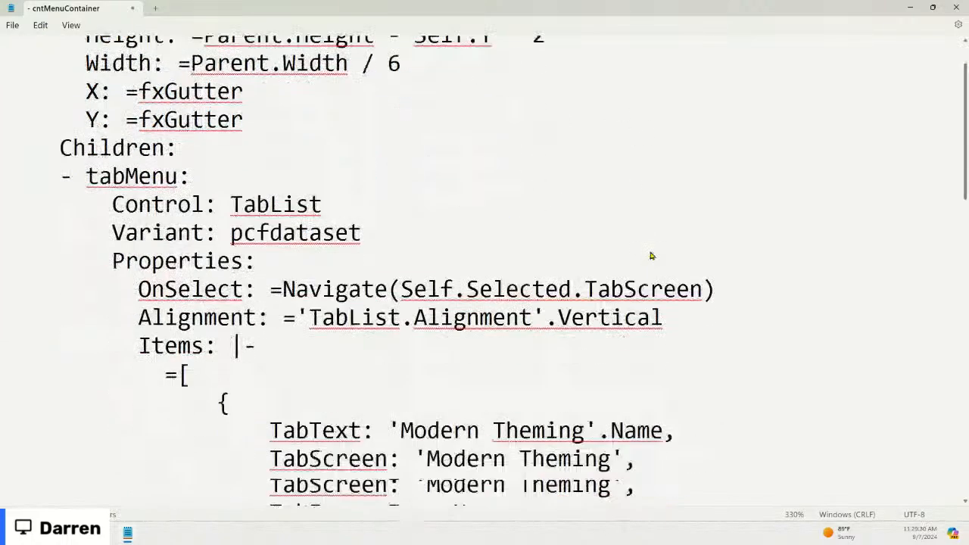
scroll(649, 255, up, 10)
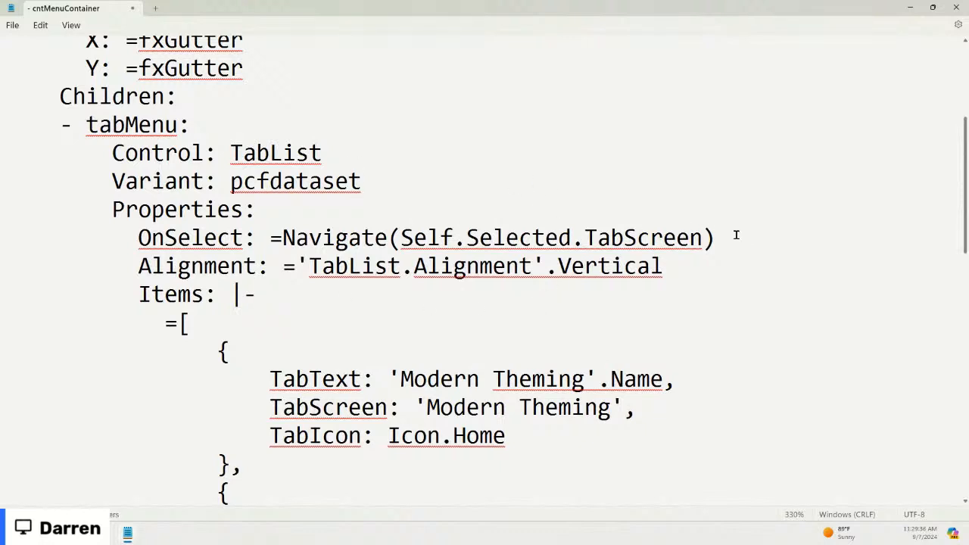
Step: Inspect tabMenu's vertical Alignment, OnSelect and Items lines, then minimize Notepad
drag(295, 266, 697, 274)
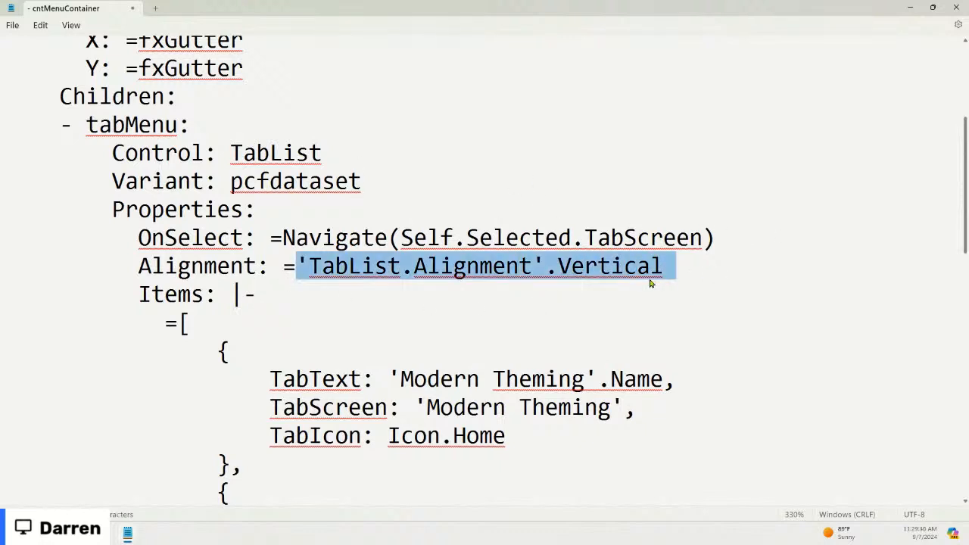
click(454, 298)
drag(411, 290, 73, 240)
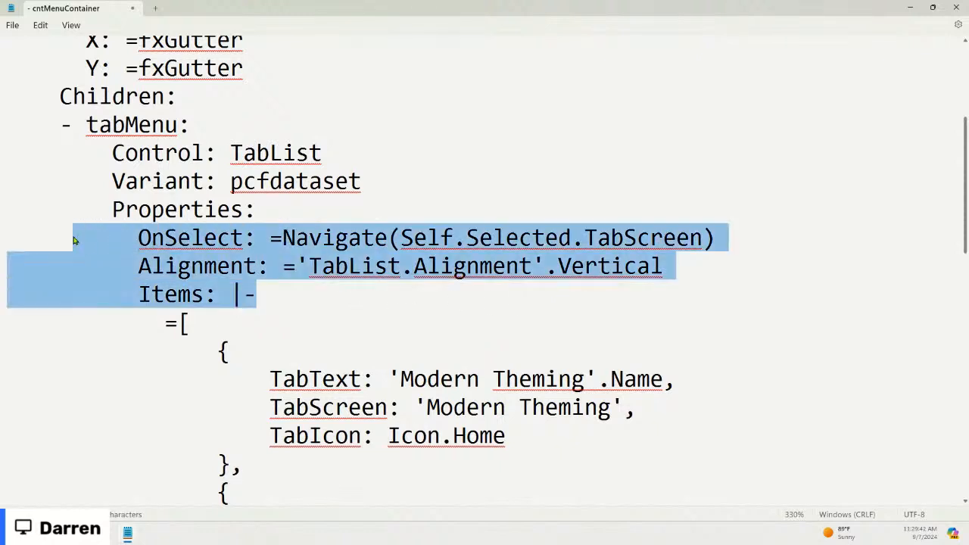
click(330, 200)
drag(261, 296, 75, 191)
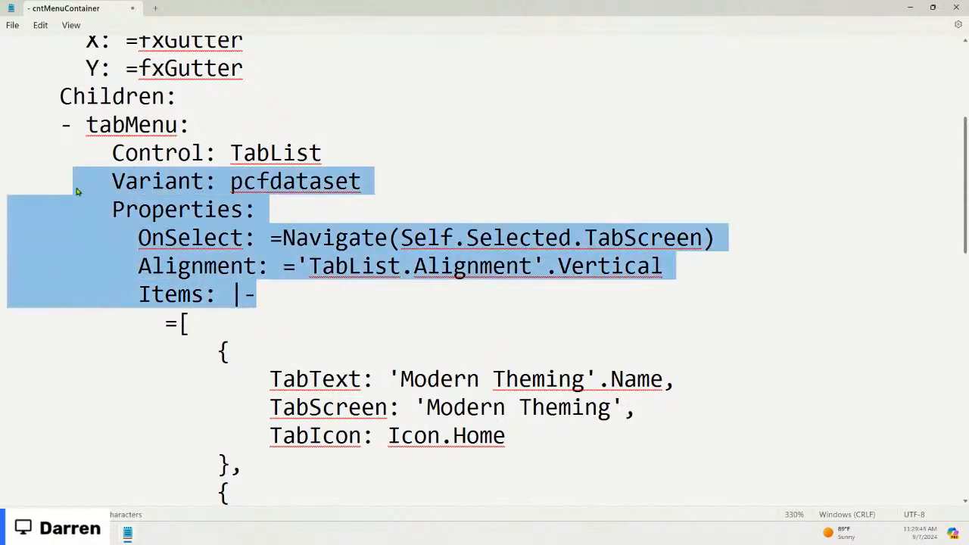
click(908, 8)
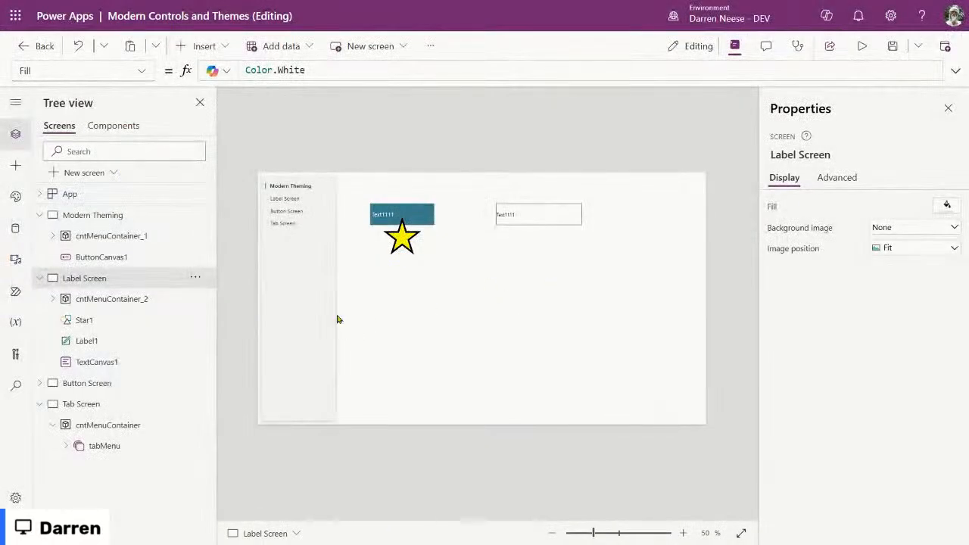
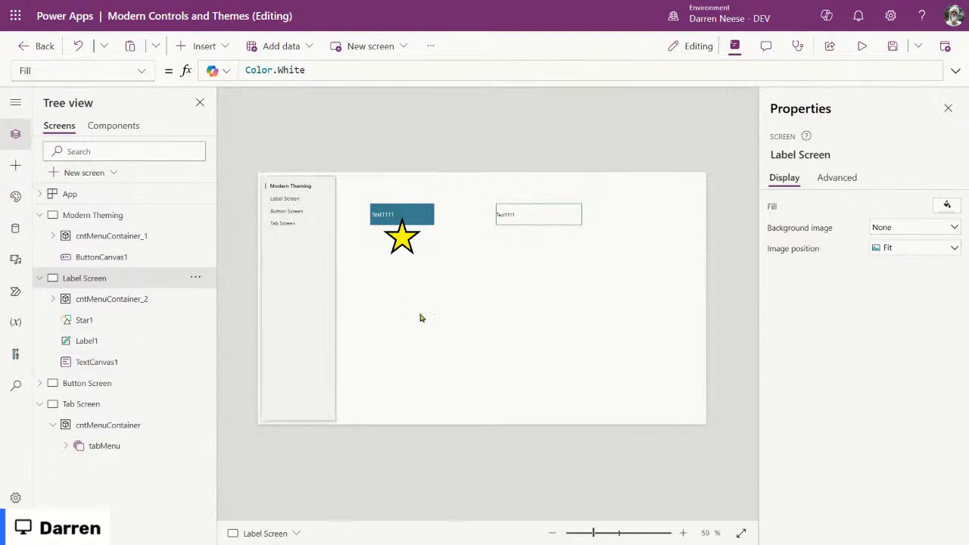
Step: Paste the menu container onto Button Screen and save the app
click(96, 387)
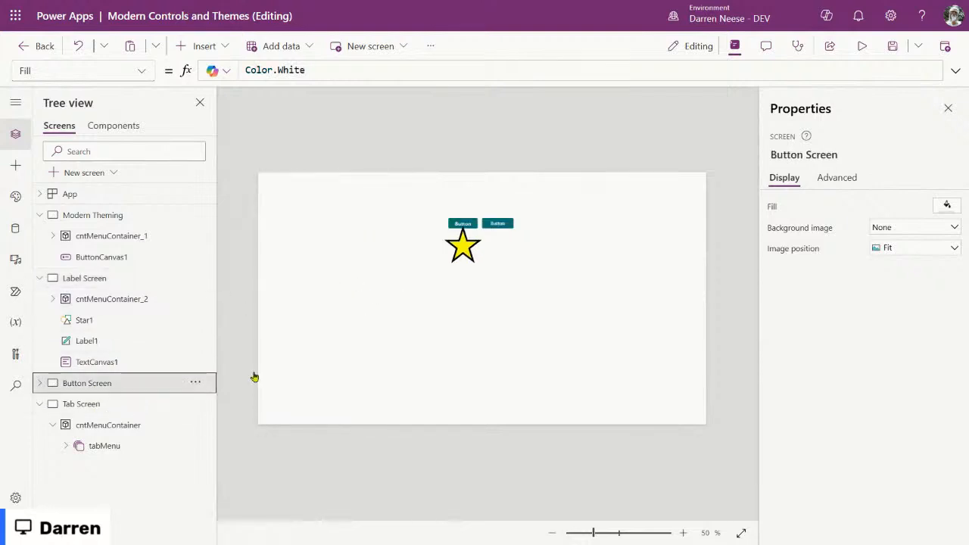
key(ctrl+v)
click(407, 326)
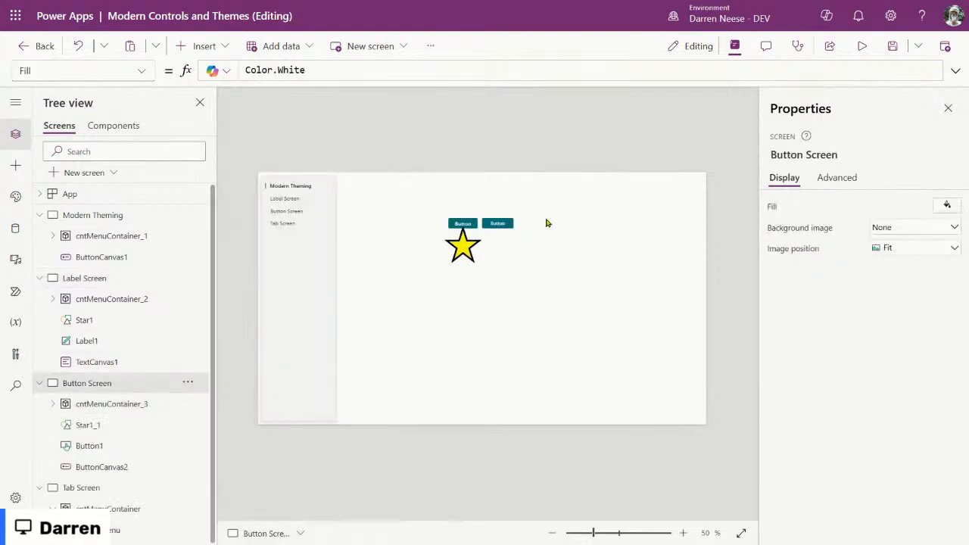
click(890, 47)
Step: Preview the app, use the menu to reach Tab Screen, then close the preview
key(F5)
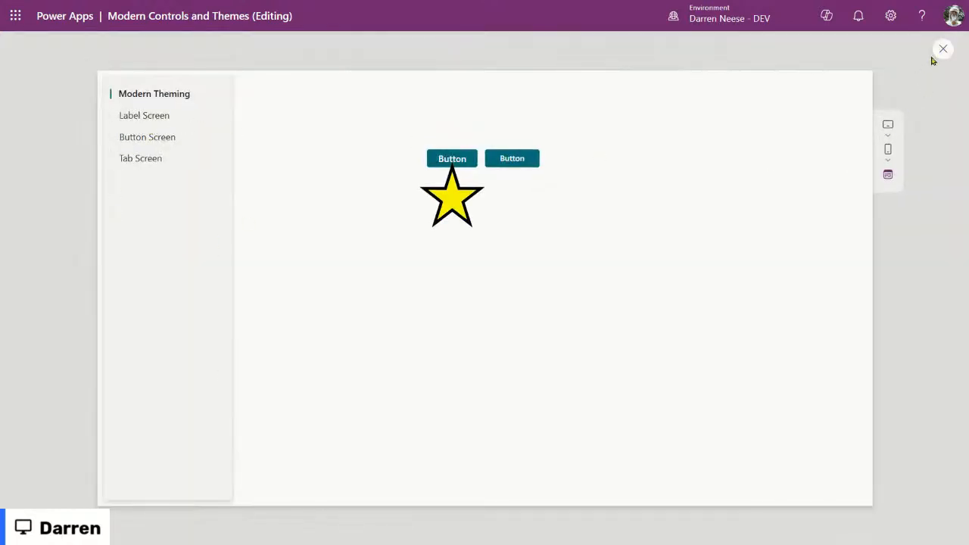
click(151, 165)
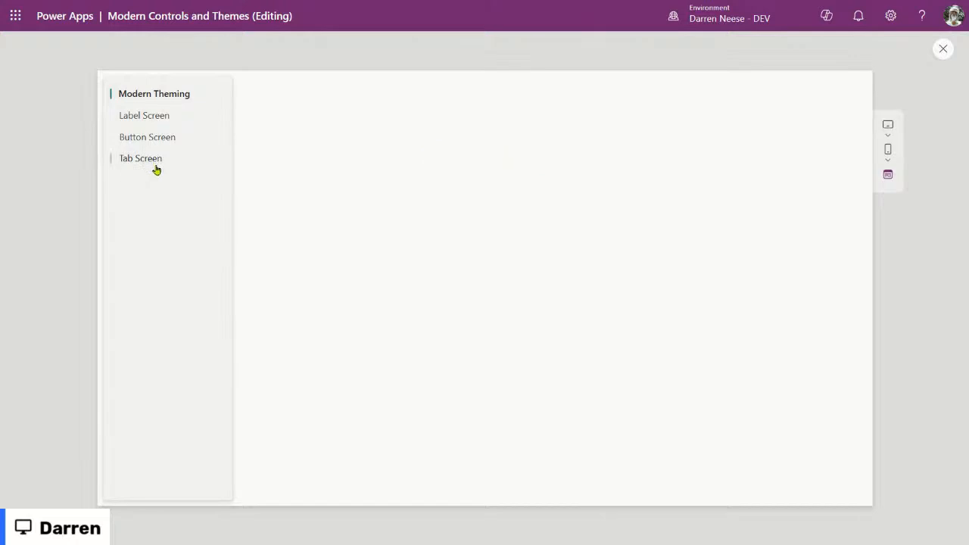
click(148, 160)
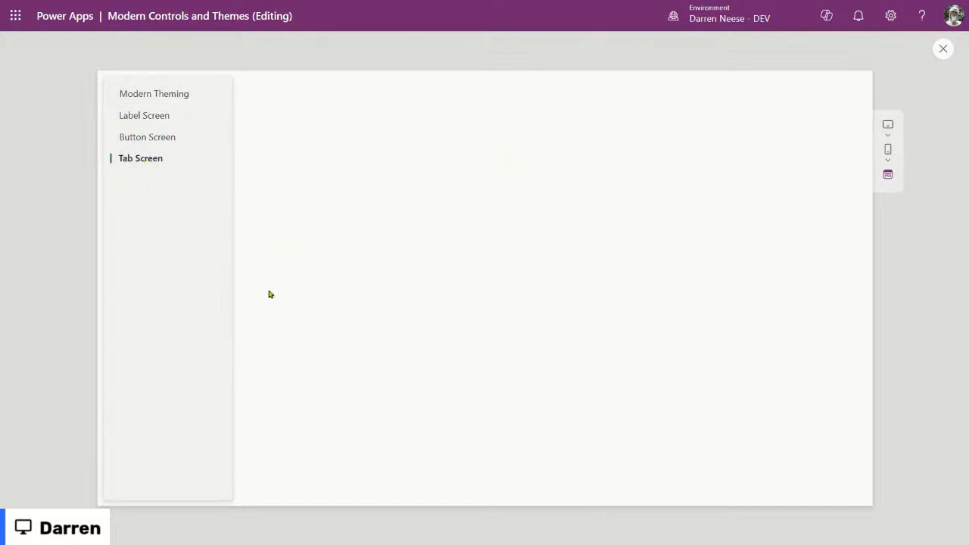
click(942, 50)
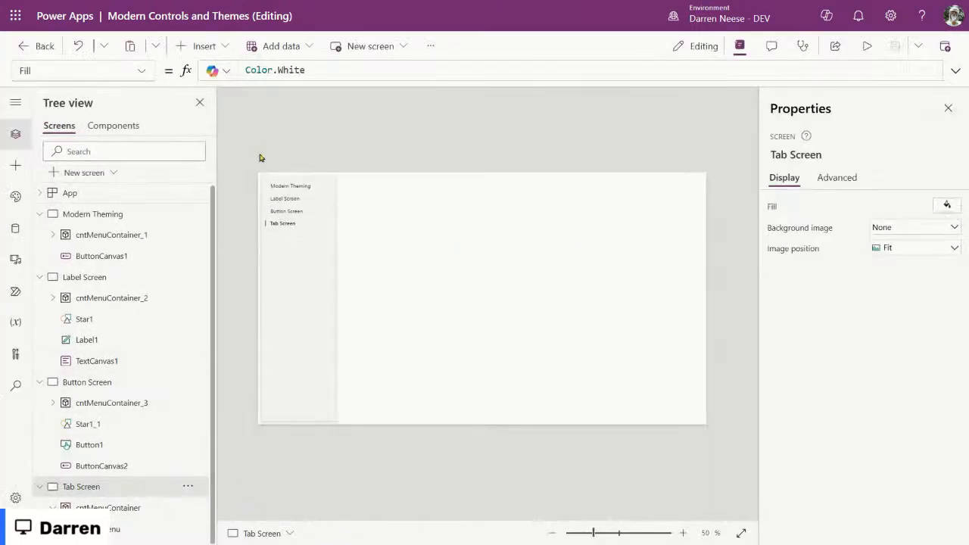
Step: Insert a Header control on Tab Screen, found by searching 'head'
click(199, 46)
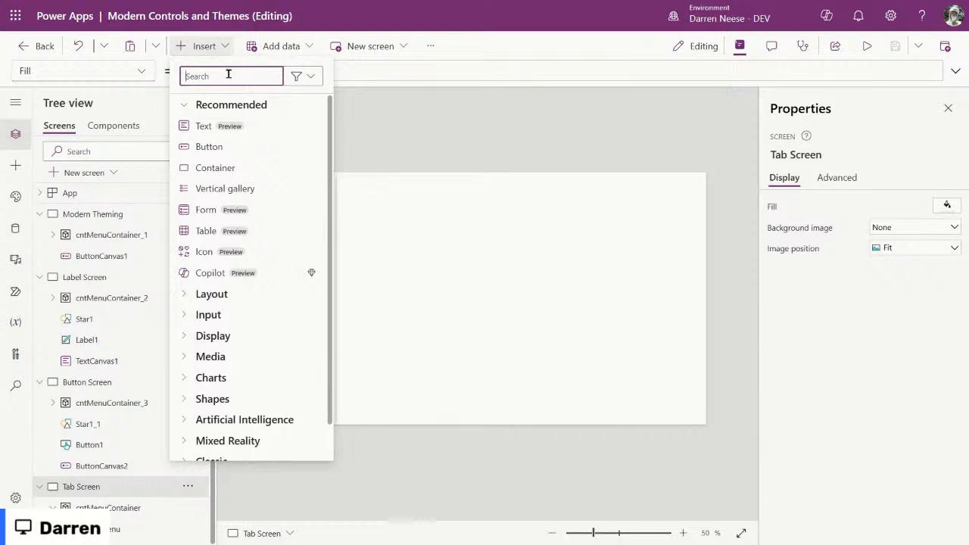
text(head)
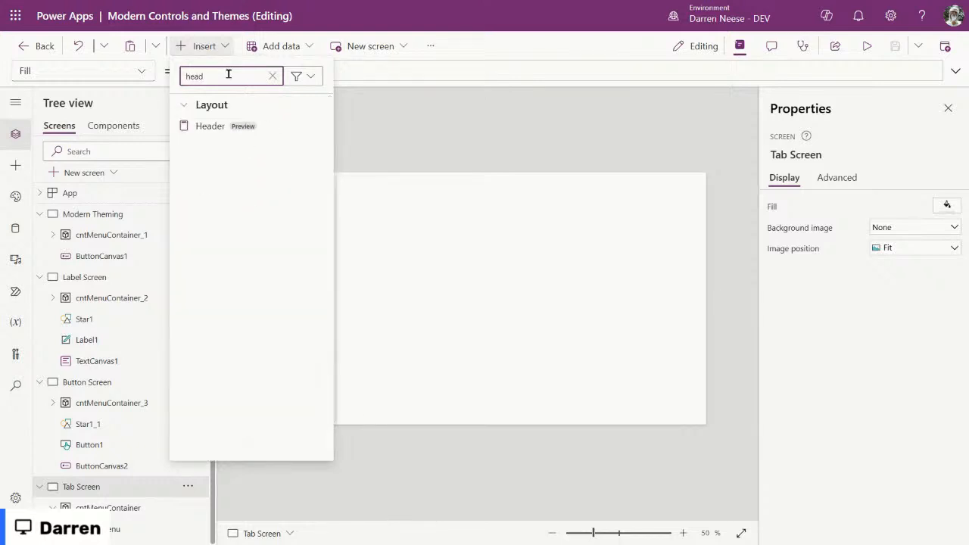
click(247, 130)
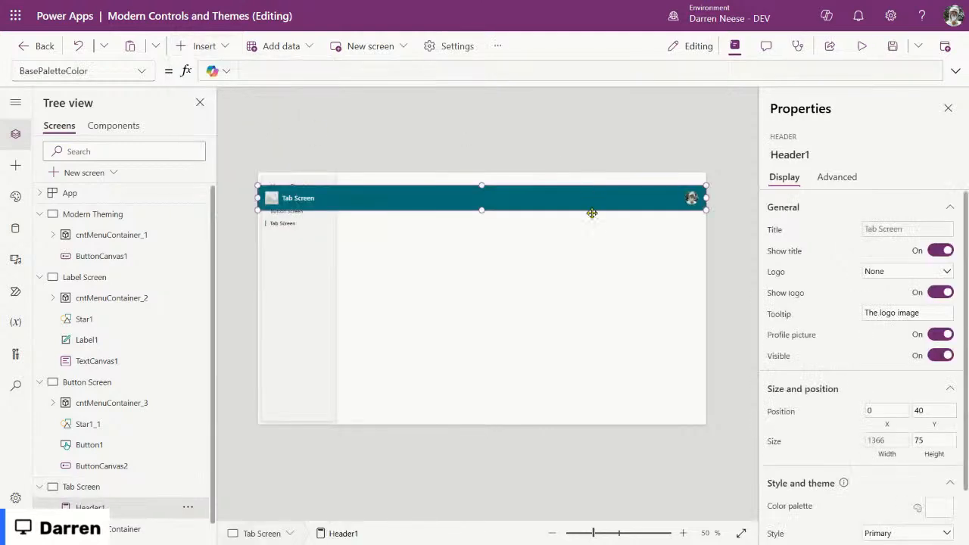
Step: Move the header to 264, 10 beside the menu and widen it to 1080
drag(257, 198, 376, 198)
drag(463, 198, 430, 188)
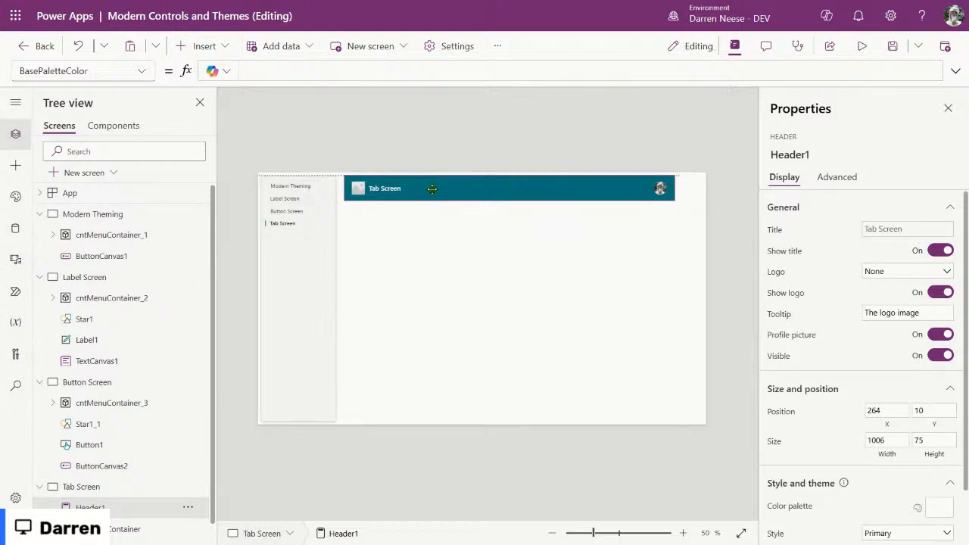
drag(675, 187, 698, 187)
click(456, 265)
click(497, 195)
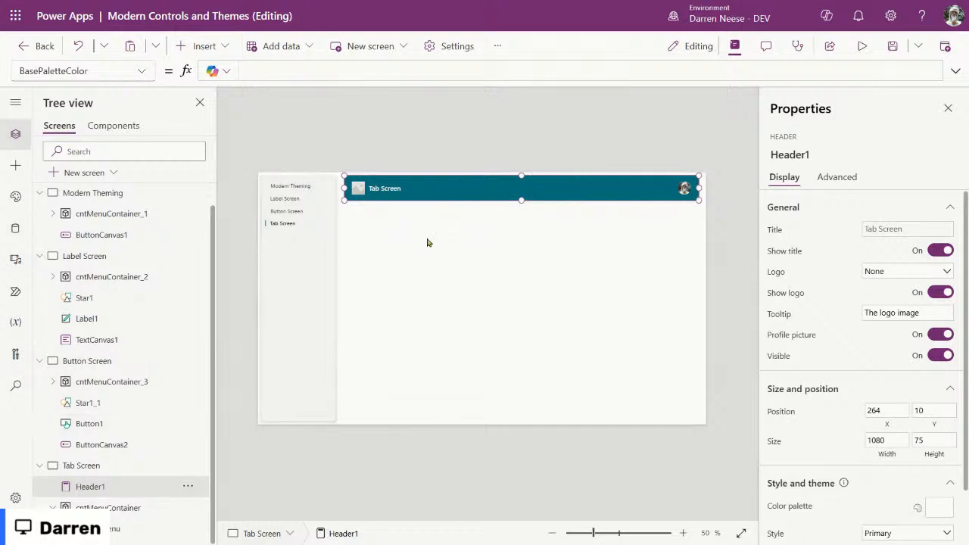
click(142, 508)
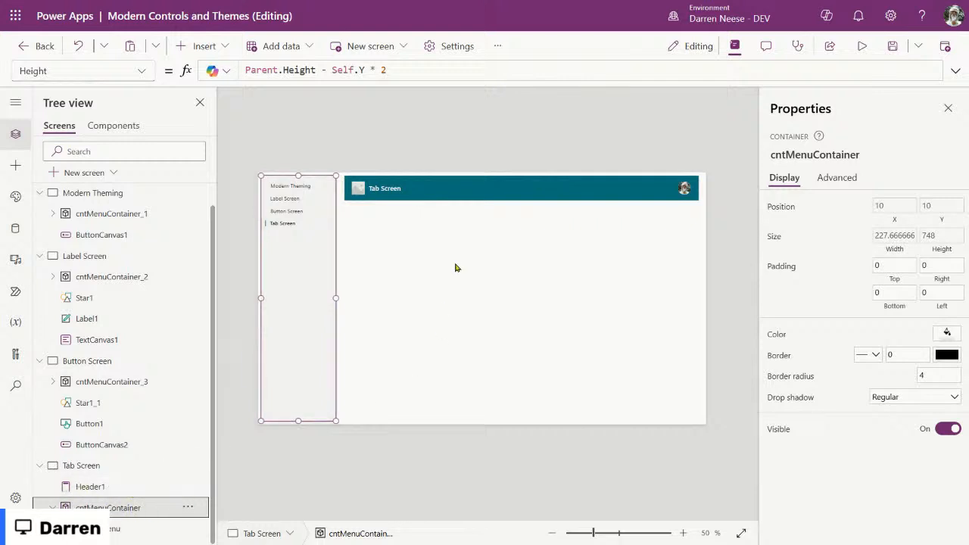
Step: Check the menu container's Width formula Parent.Width / 6, then nudge the header to 270, 21
click(96, 489)
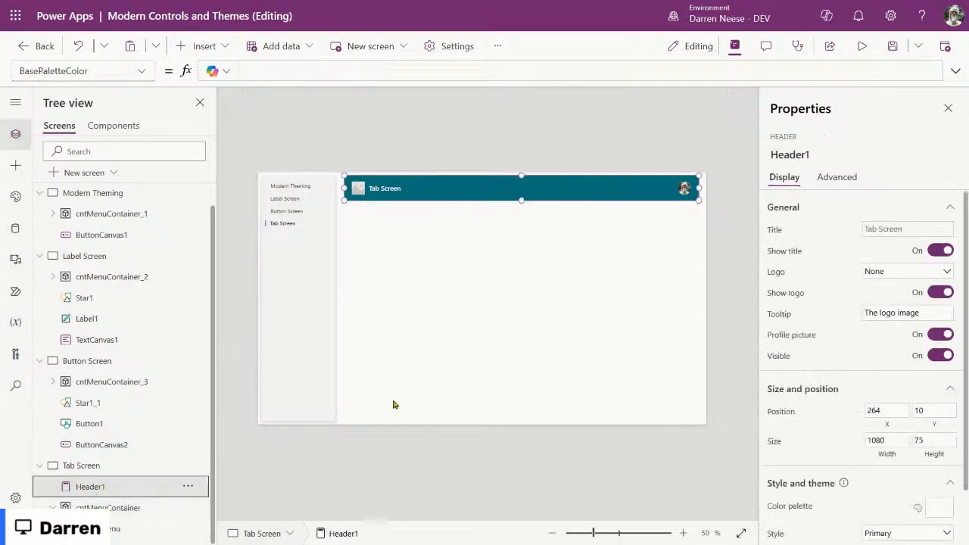
scroll(828, 363, down, 1)
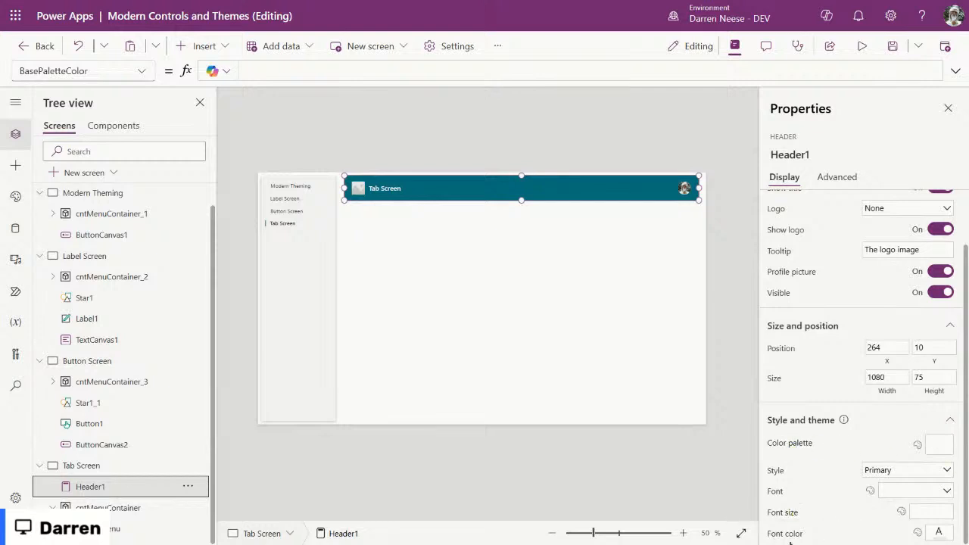
scroll(868, 443, up, 1)
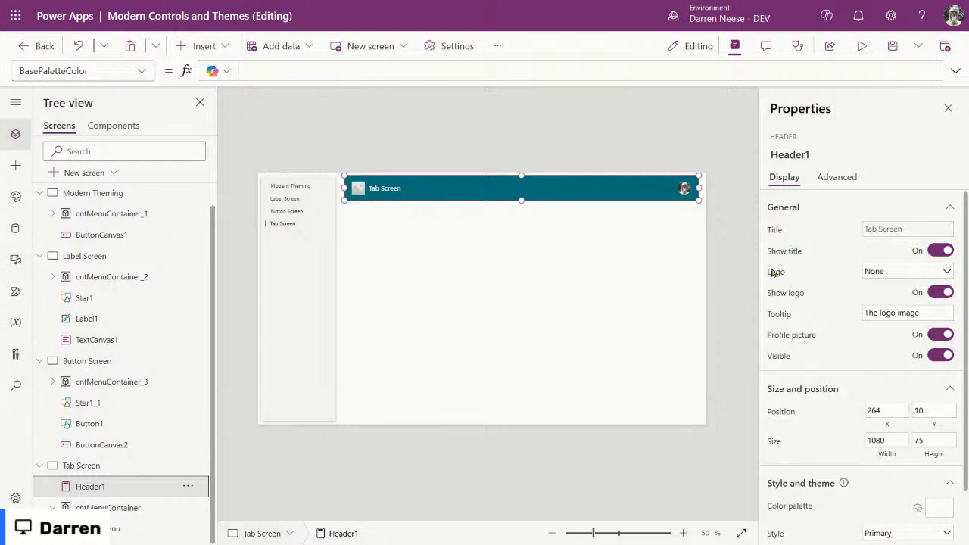
scroll(854, 492, down, 1)
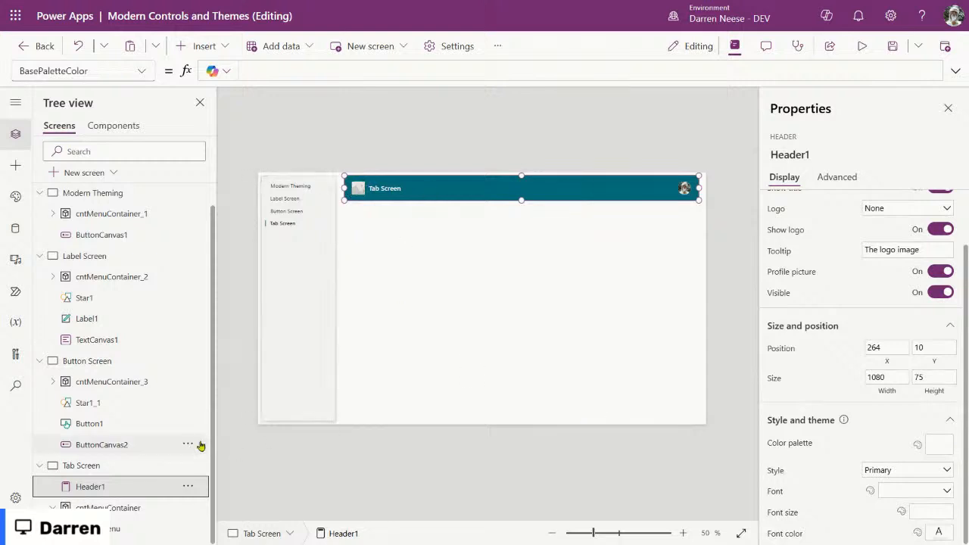
click(128, 515)
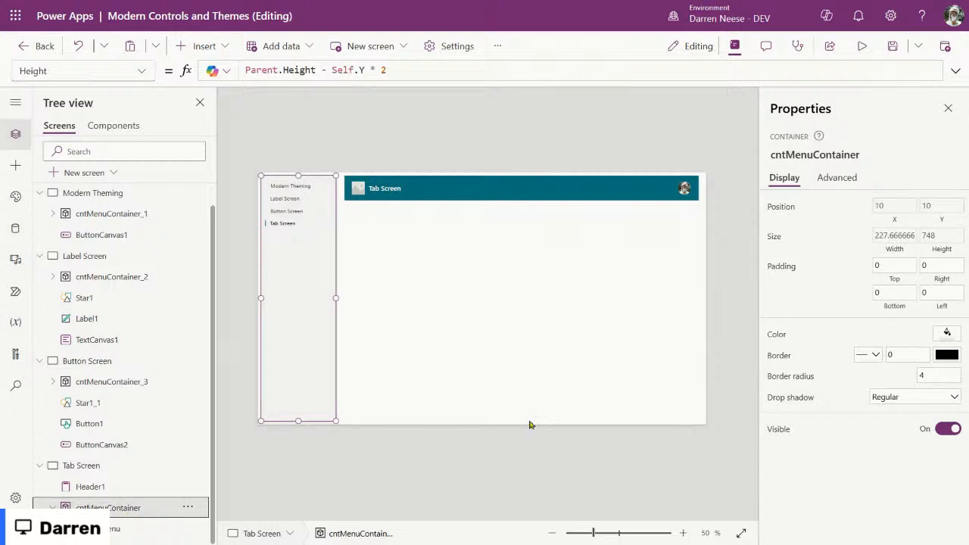
click(894, 252)
click(345, 70)
key(ctrl+a)
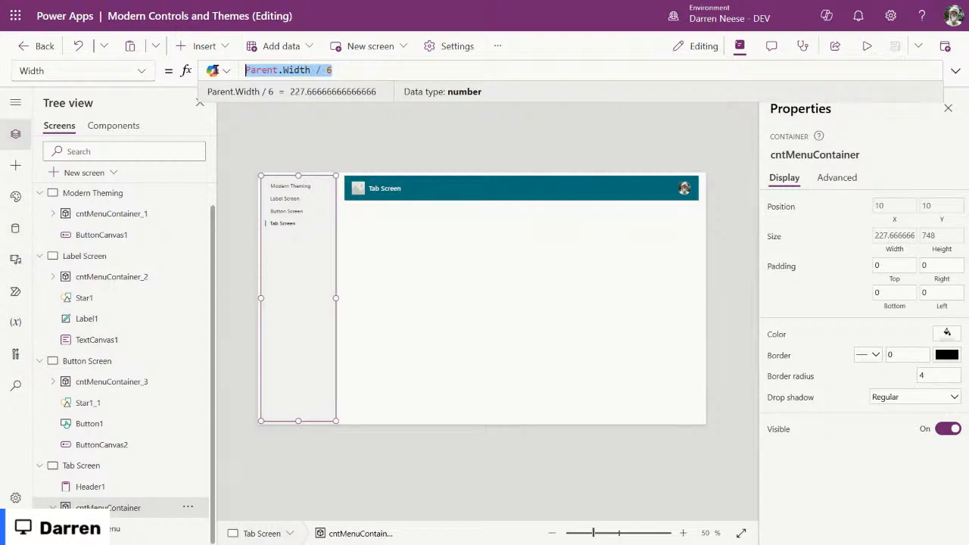
click(380, 70)
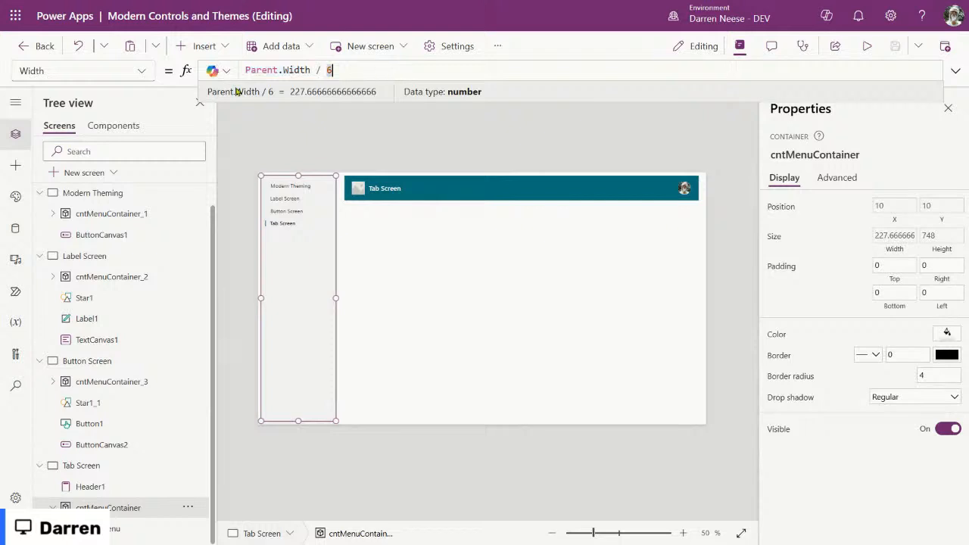
click(458, 188)
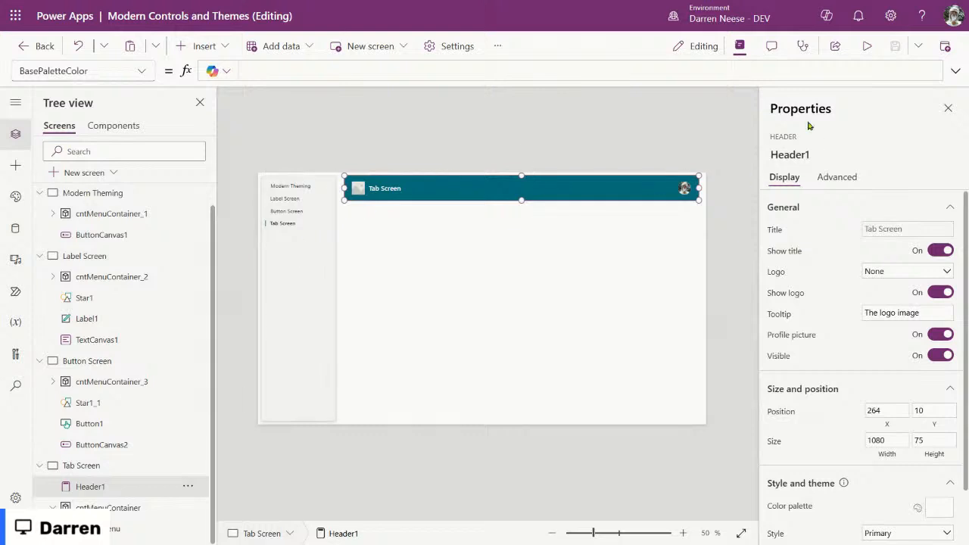
mouse_move(548, 187)
mouse_down()
mouse_move(543, 194)
mouse_move(551, 191)
mouse_up()
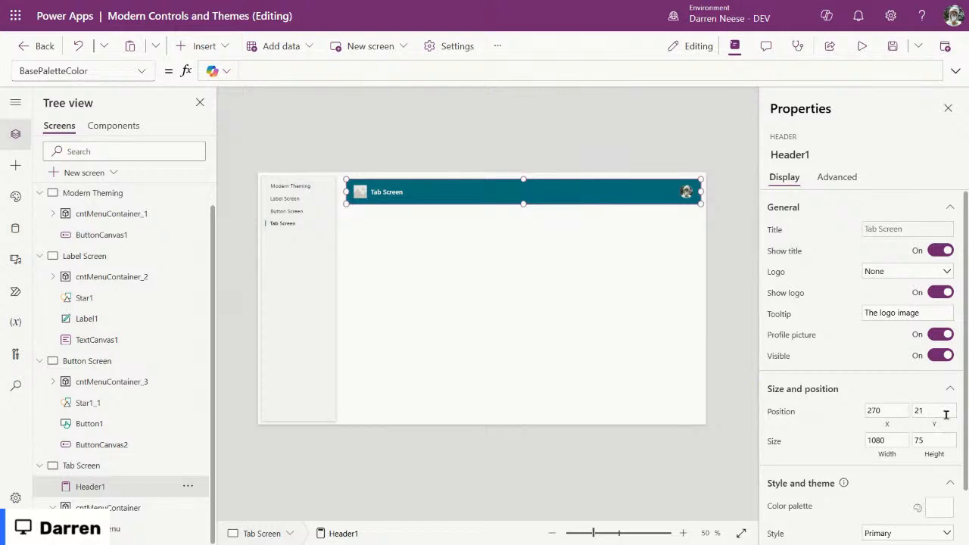
Step: Set the header's Y position to the fxGutter named formula instead of 21
click(297, 73)
text(fx)
click(368, 90)
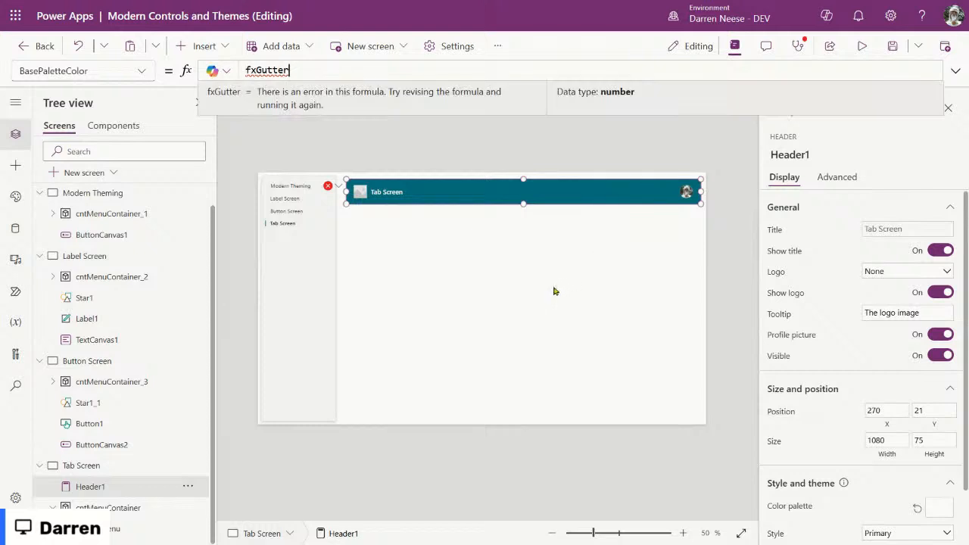
drag(291, 70, 207, 66)
key(ctrl+c)
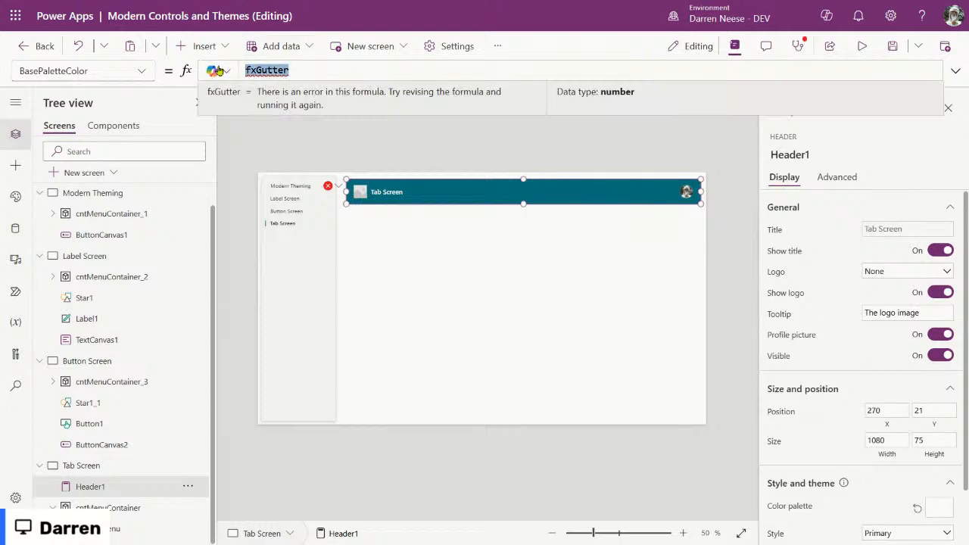
key(BackSpace)
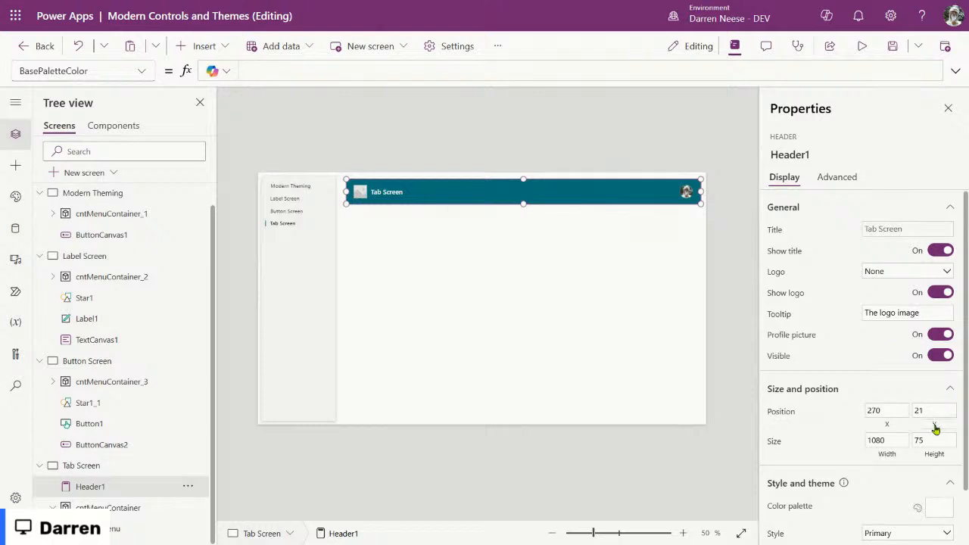
click(934, 424)
drag(255, 69, 232, 70)
key(ctrl+v)
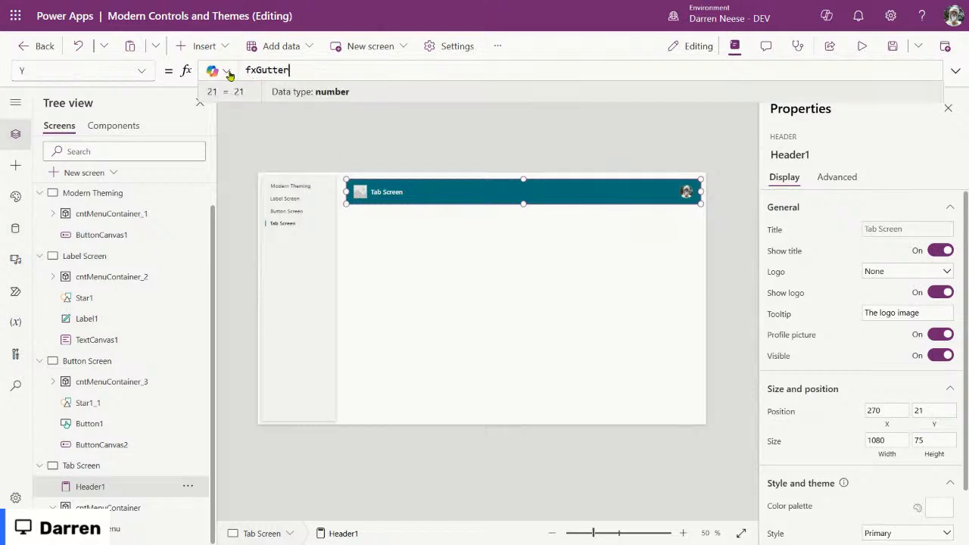
Step: Check the header's new position at 270, 10 and review its property list
click(522, 285)
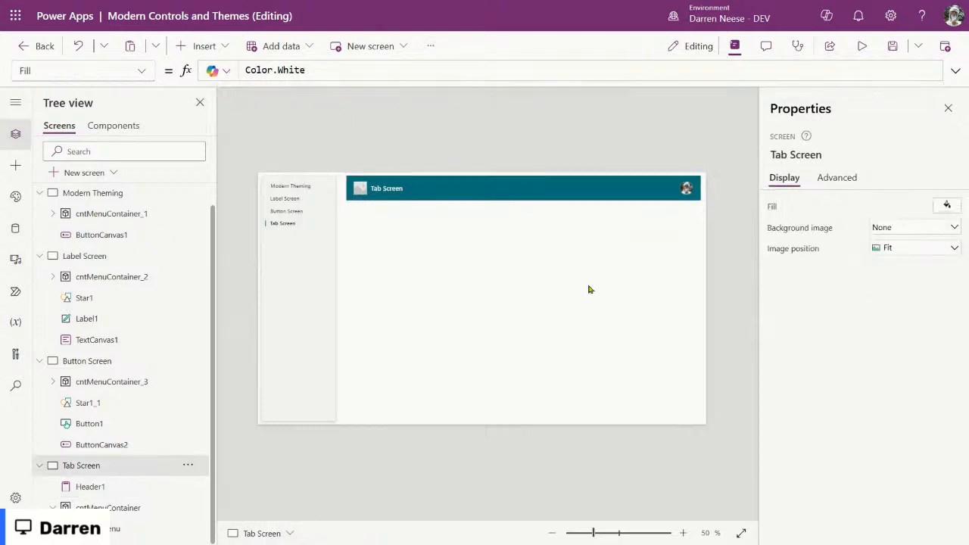
click(608, 190)
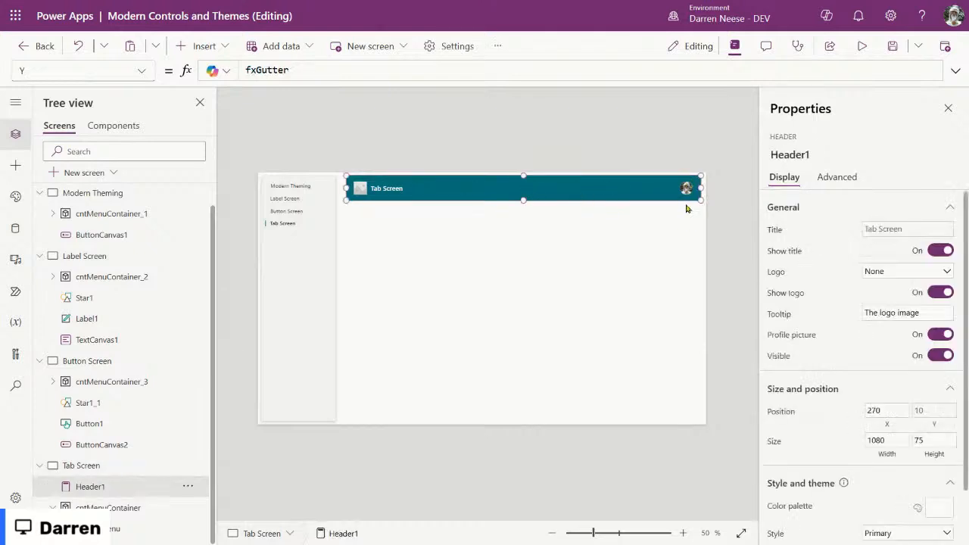
scroll(855, 340, down, 2)
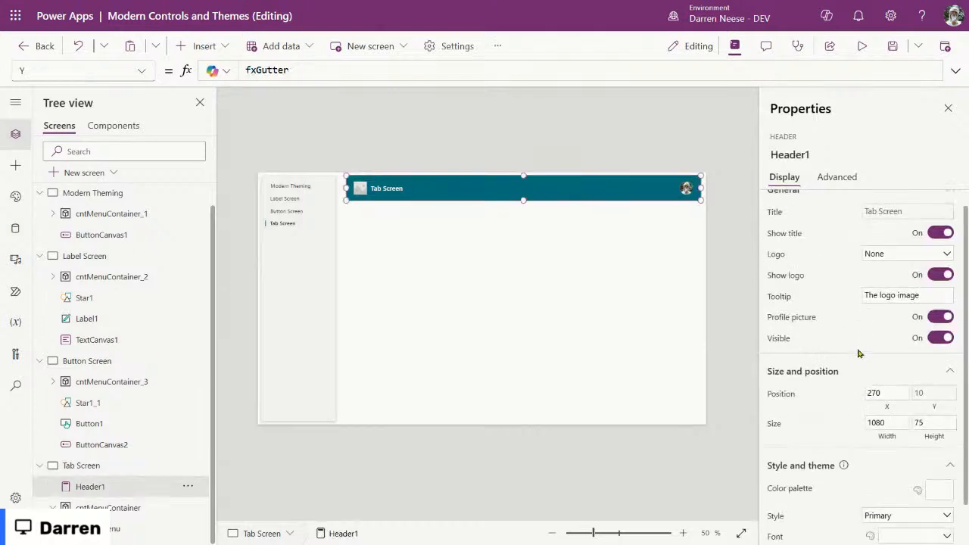
click(140, 70)
scroll(92, 197, up, 3)
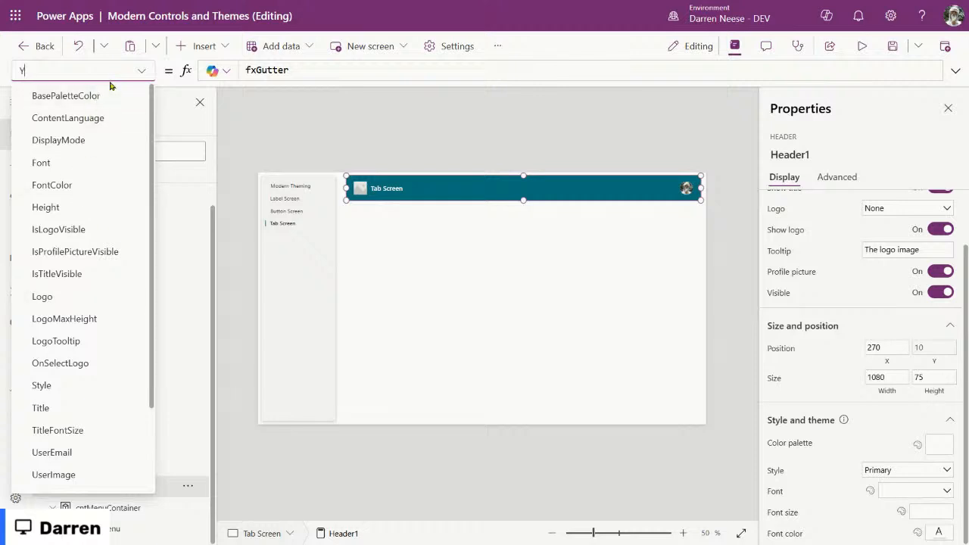
click(433, 246)
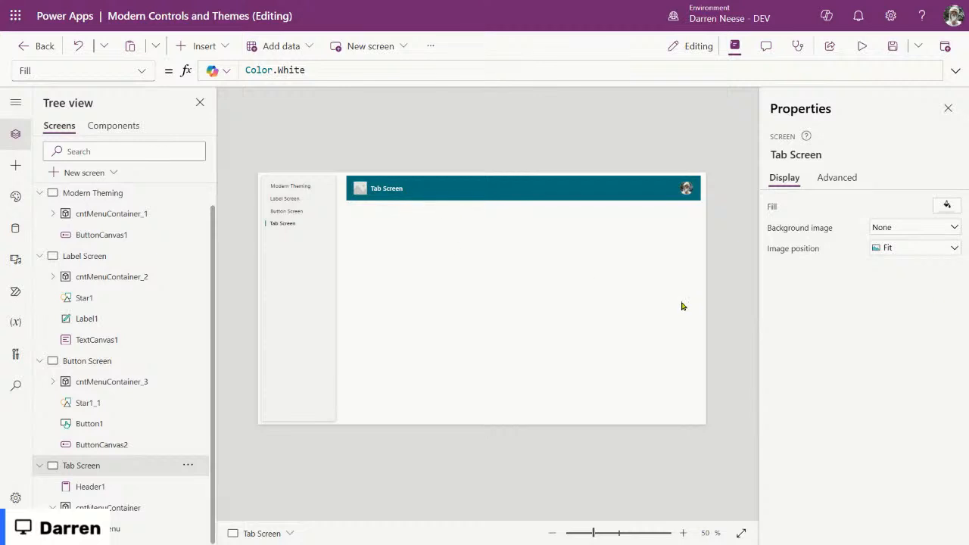
click(522, 189)
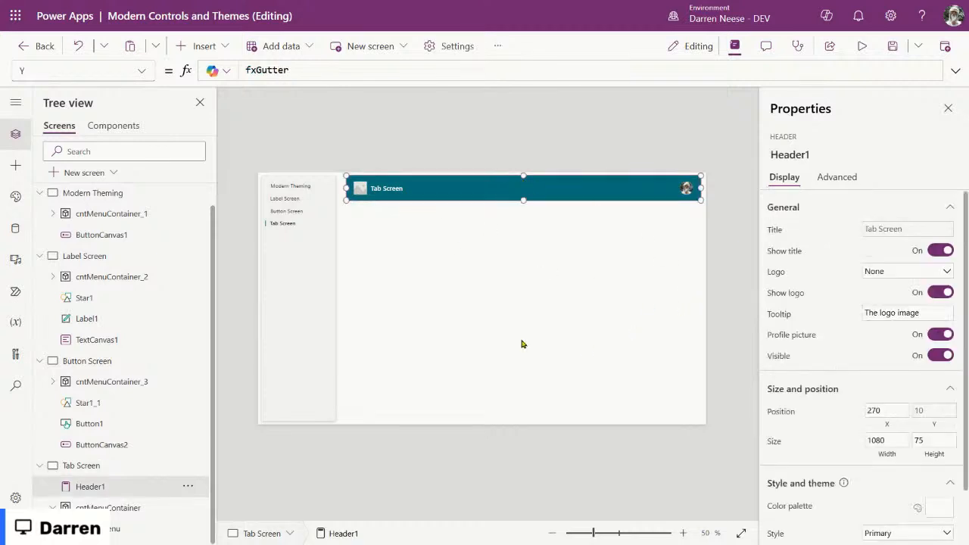
scroll(892, 394, down, 1)
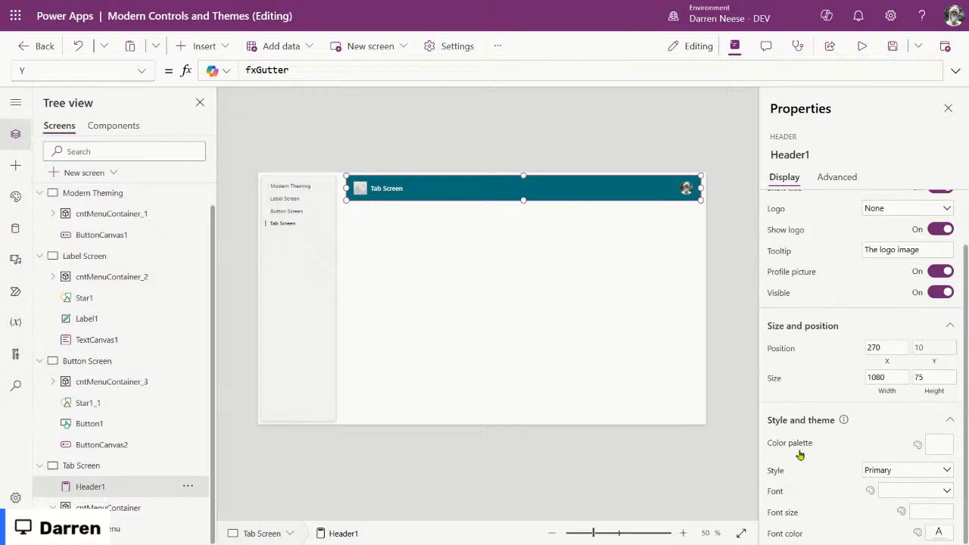
click(478, 277)
click(622, 187)
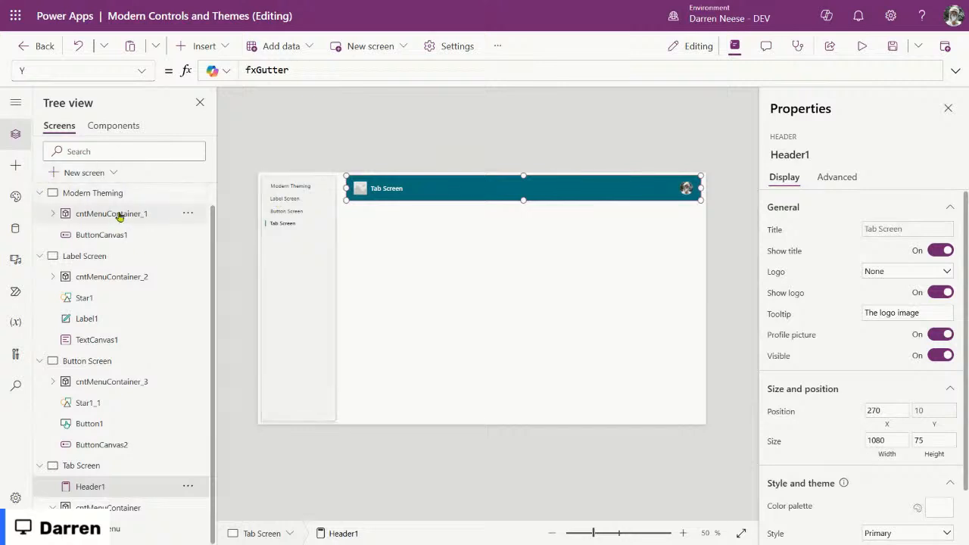
scroll(85, 212, up, 1)
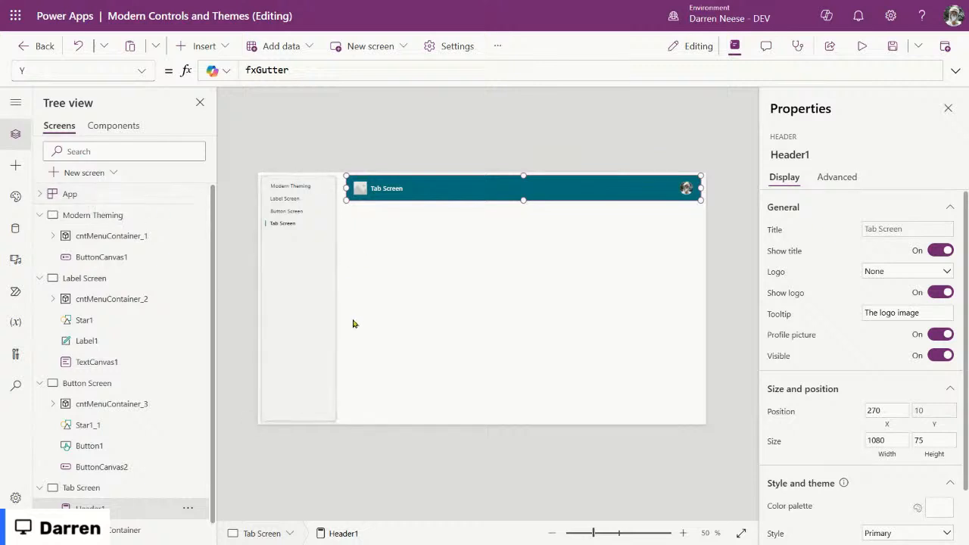
Step: Select the tab menu's container cntMenuContainer and highlight its Parent.Width / 6 width formula
click(302, 416)
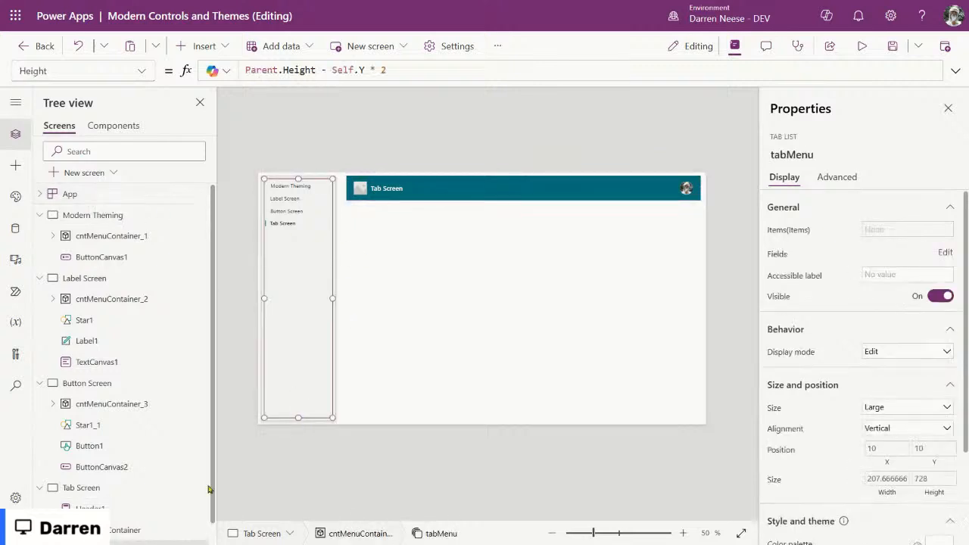
scroll(119, 495, down, 1)
click(117, 506)
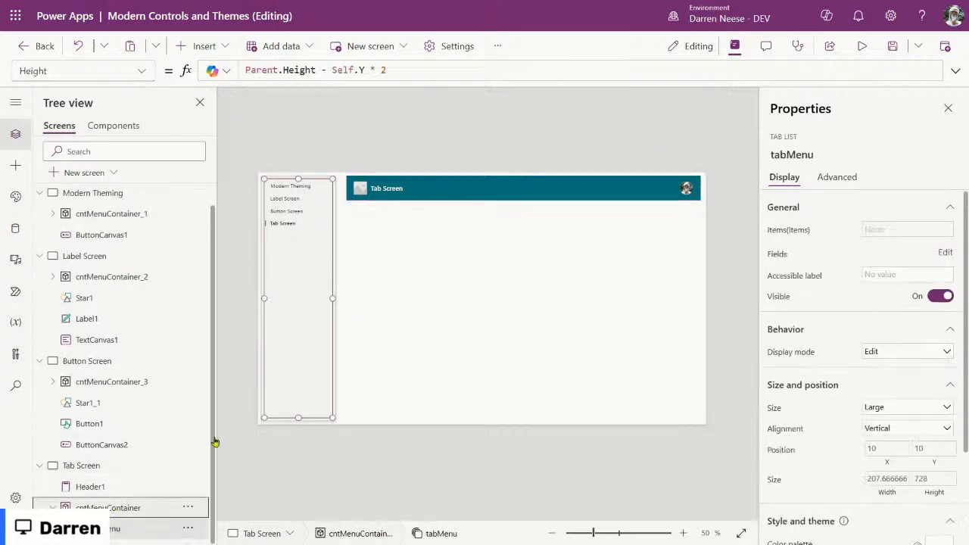
drag(356, 71, 224, 69)
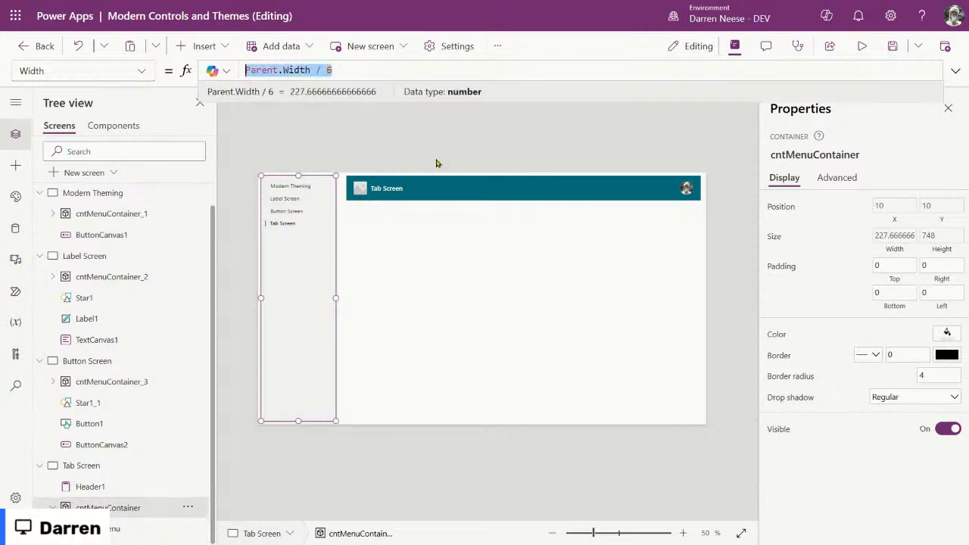
scroll(147, 229, up, 1)
Step: In the App Formulas, write fxMenuWidth = App.DesignWidth / 6
click(113, 194)
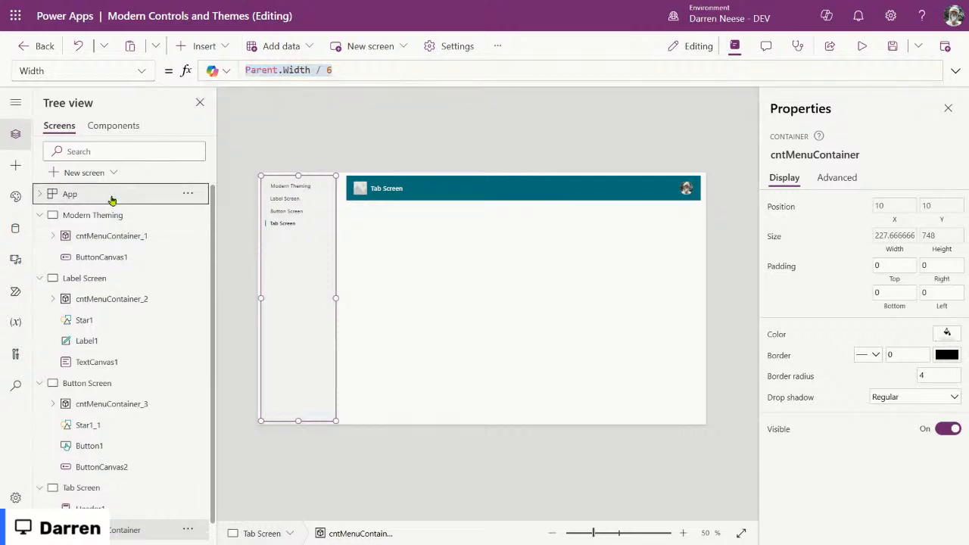
click(955, 71)
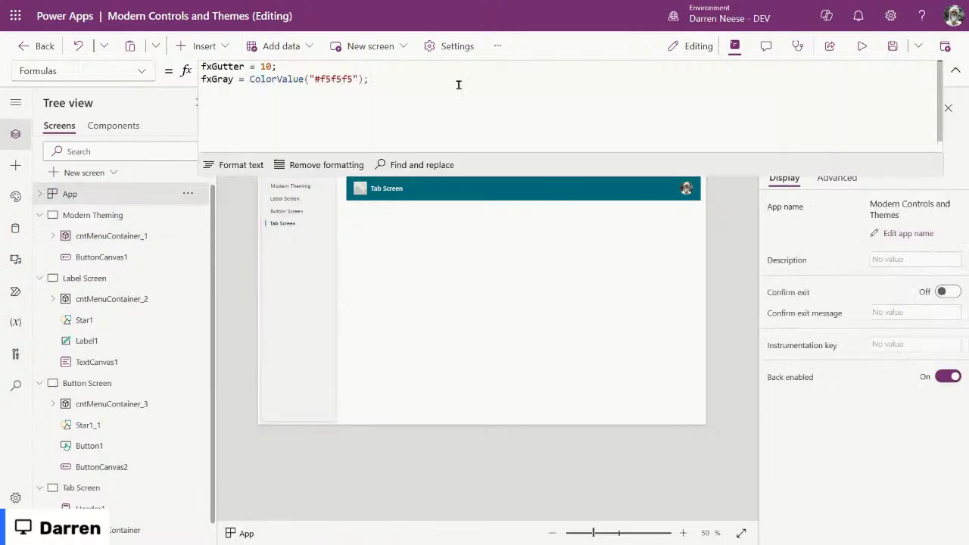
text(fx)
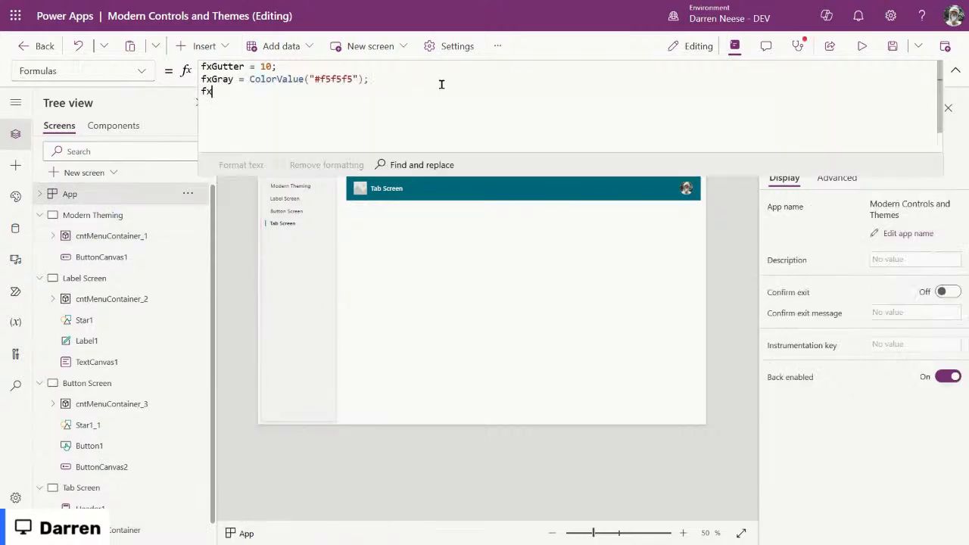
text(MenbuWidth = Parent.Width / 6)
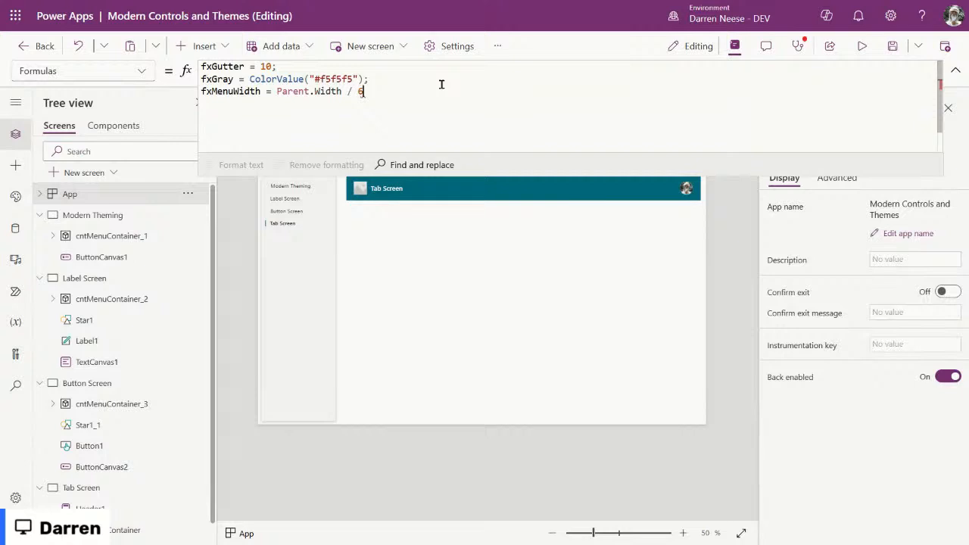
key(ctrl+Left)
key(ctrl+shift+Left)
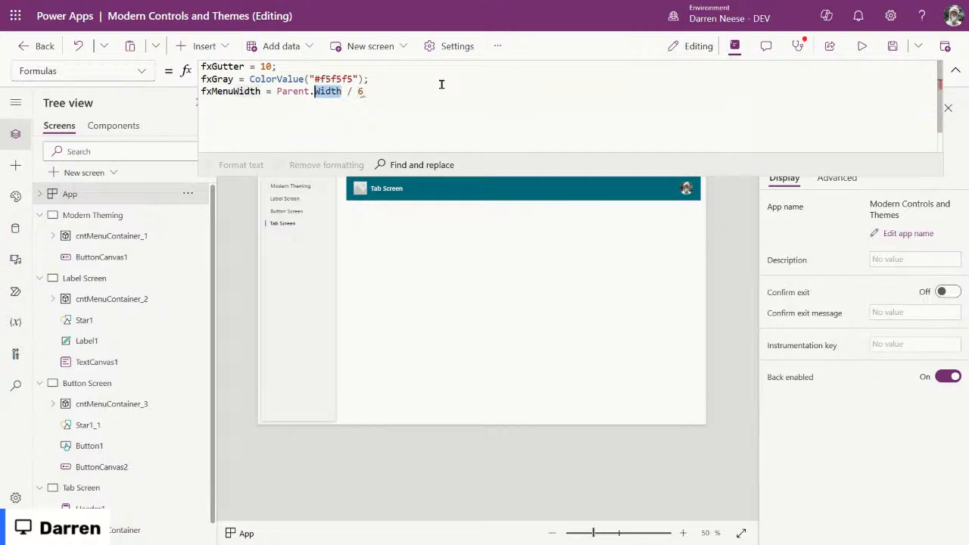
key(ctrl+shift+Left)
text(Scr)
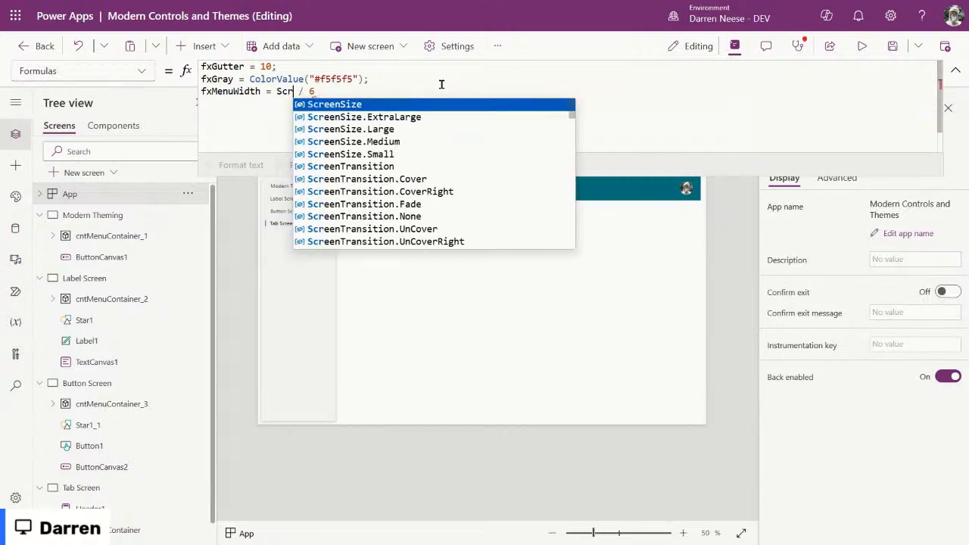
key(Tab)
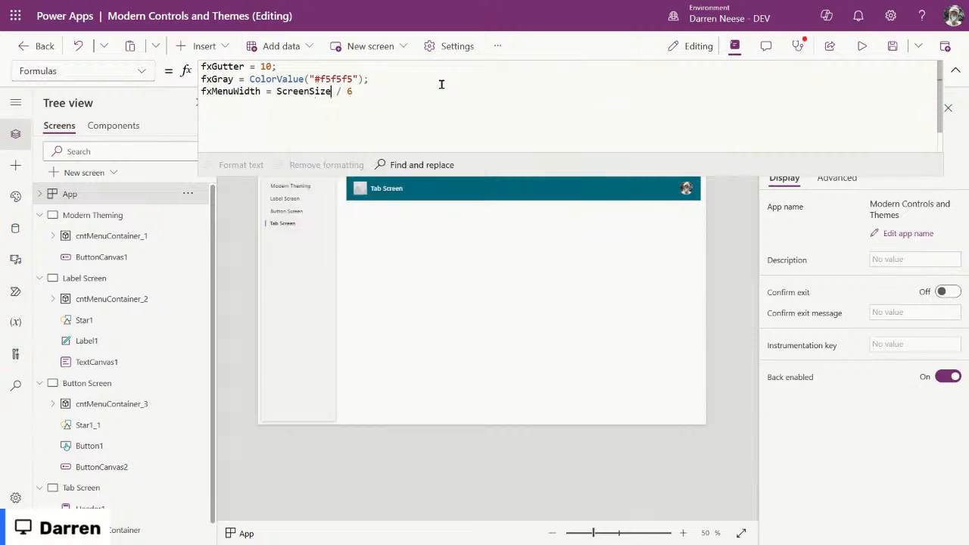
text(.)
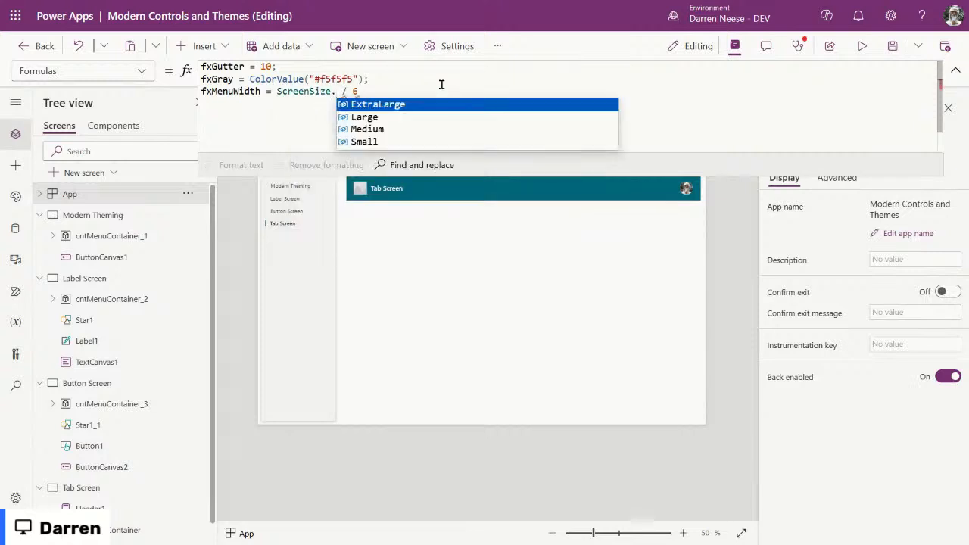
key(Escape)
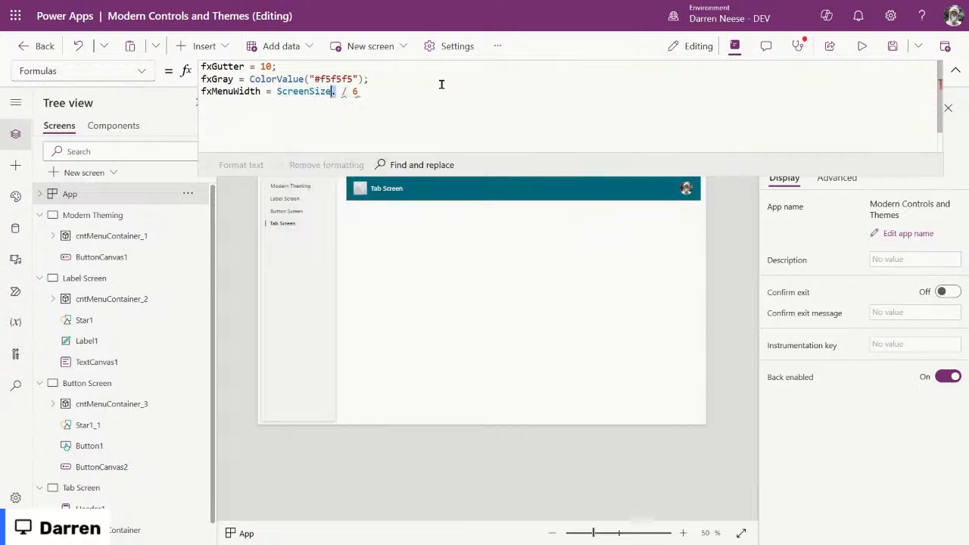
key(ctrl+shift+Left)
text(App.)
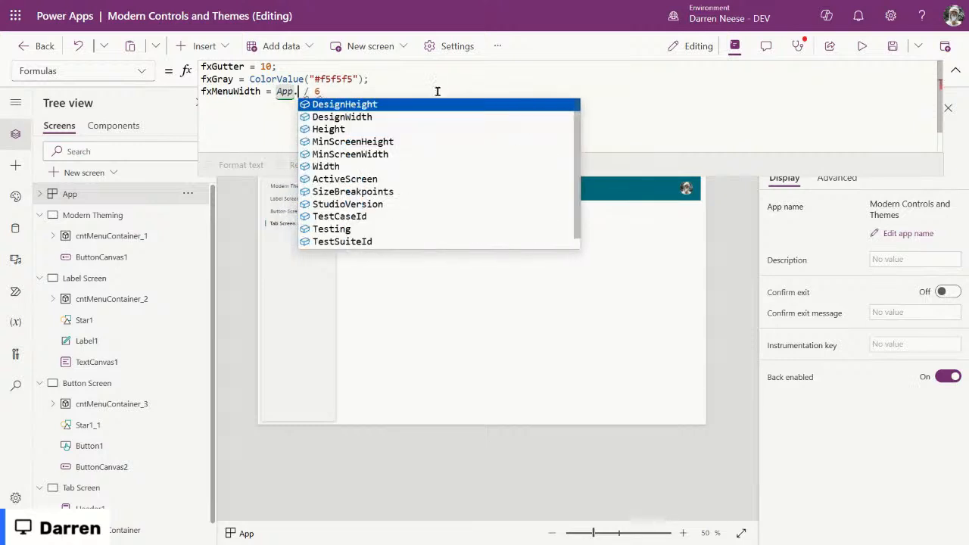
click(411, 120)
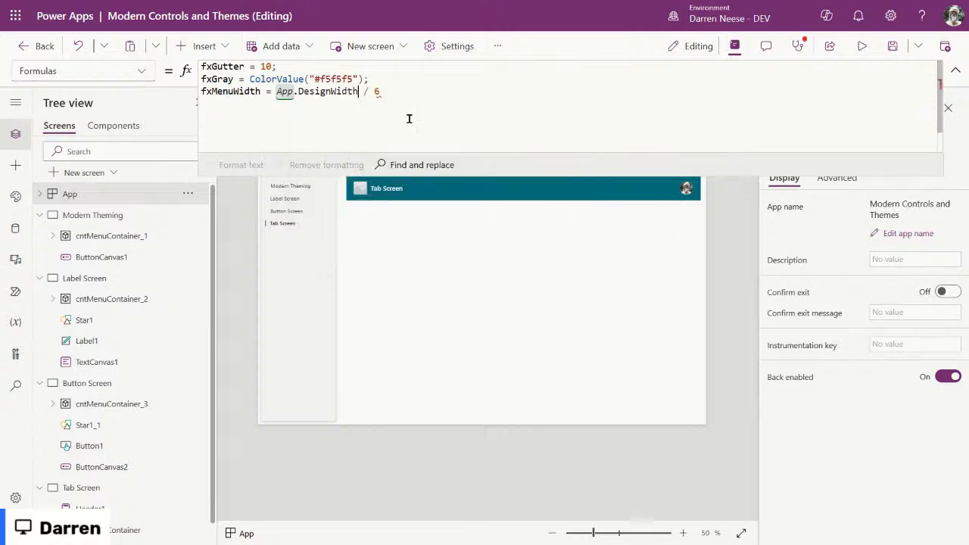
Step: End the fxMenuWidth line with a semicolon and select the name fxMenuWidth for copying
drag(359, 91, 275, 91)
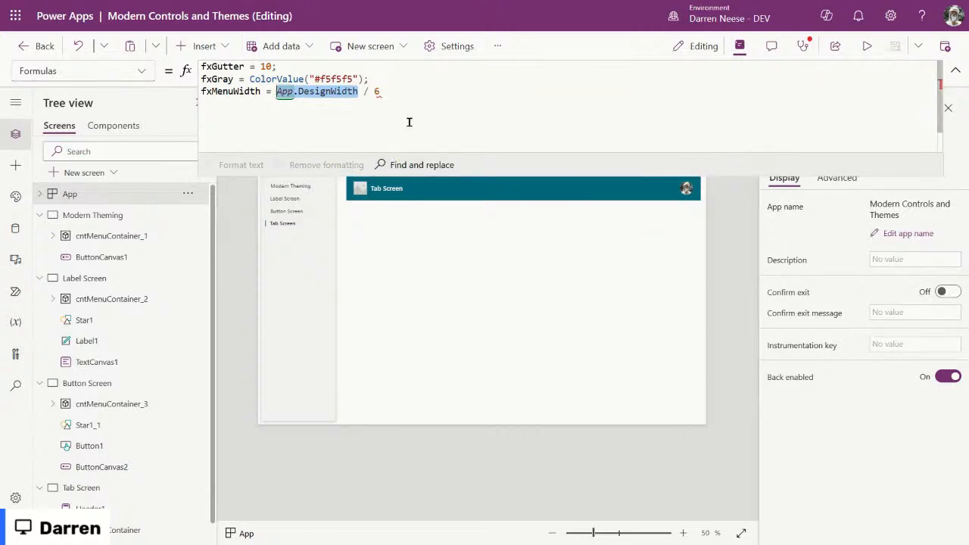
click(417, 89)
text(;)
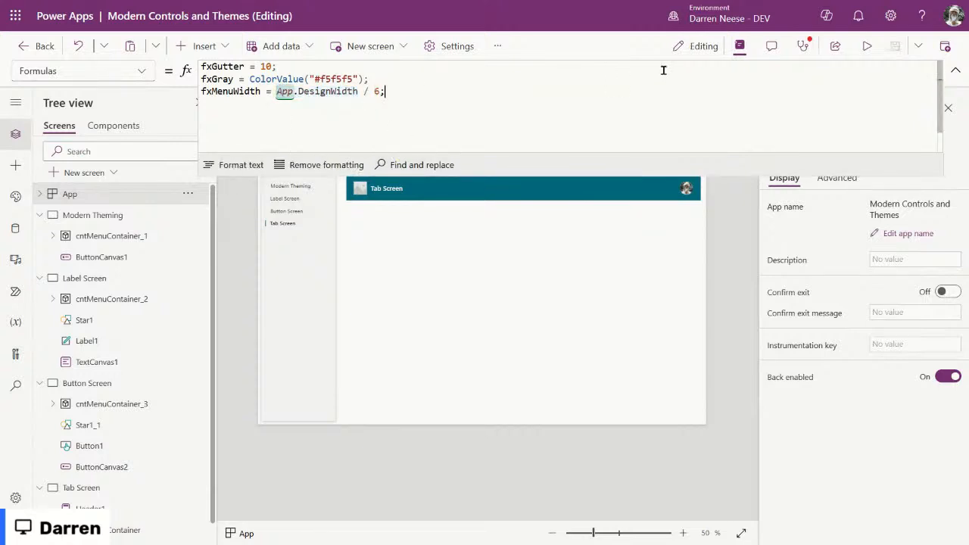
drag(358, 91, 275, 91)
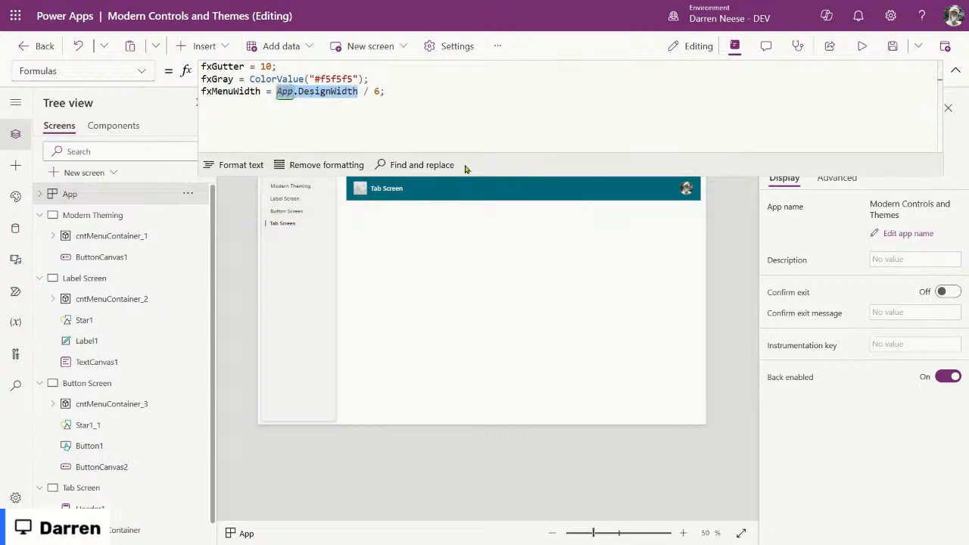
click(380, 90)
drag(380, 91, 275, 91)
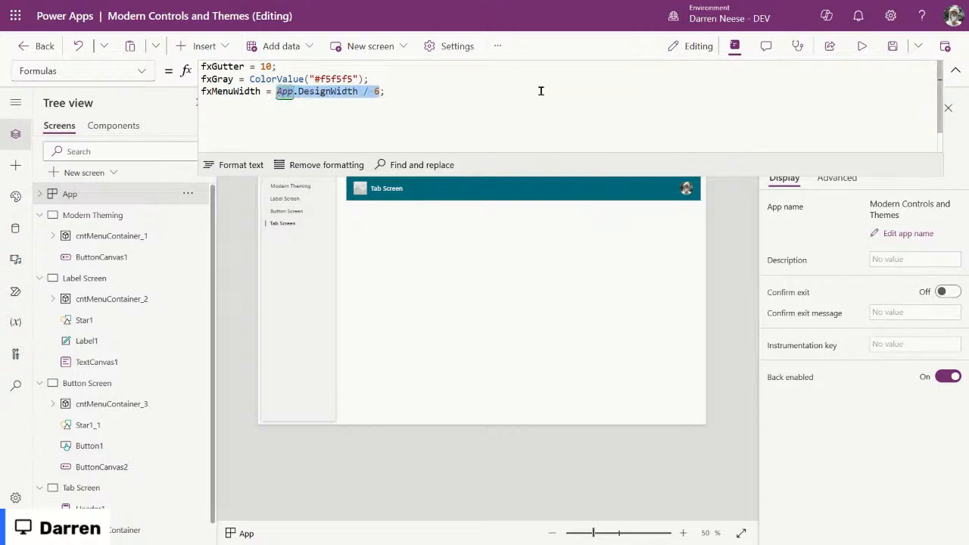
double_click(236, 91)
key(ctrl+c)
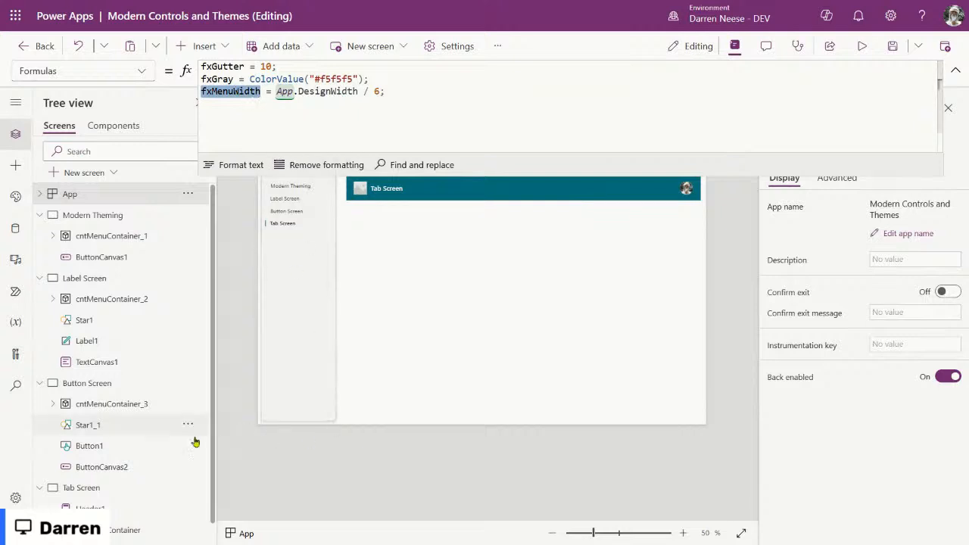
Step: Replace cntMenuContainer's Width with fxMenuWidth, which evaluates to about 227.67
scroll(152, 454, down, 1)
click(121, 508)
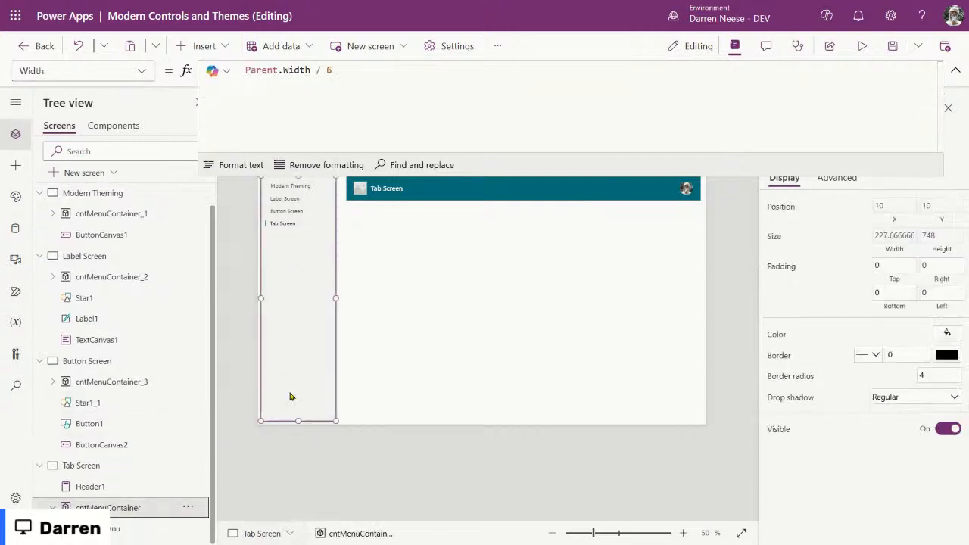
drag(387, 71, 244, 71)
key(ctrl+v)
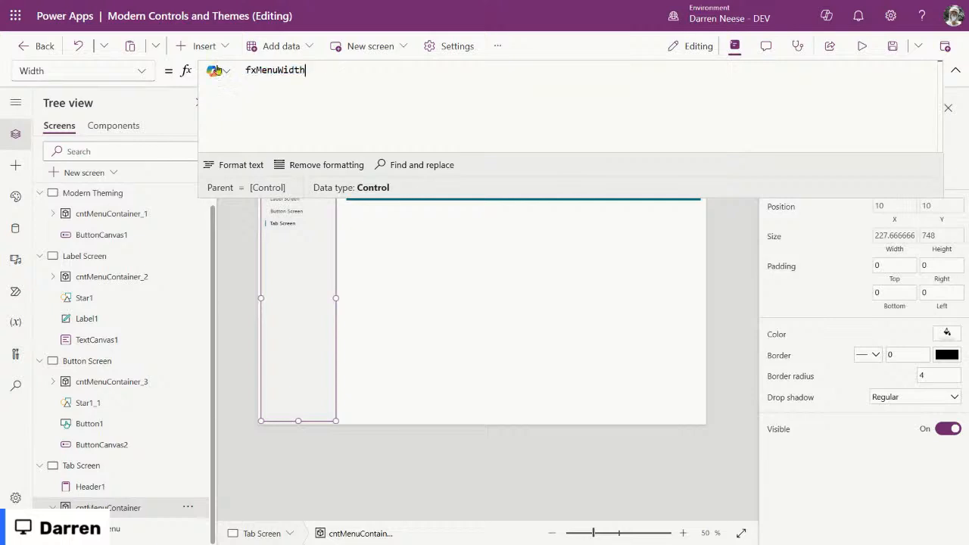
drag(762, 194, 732, 119)
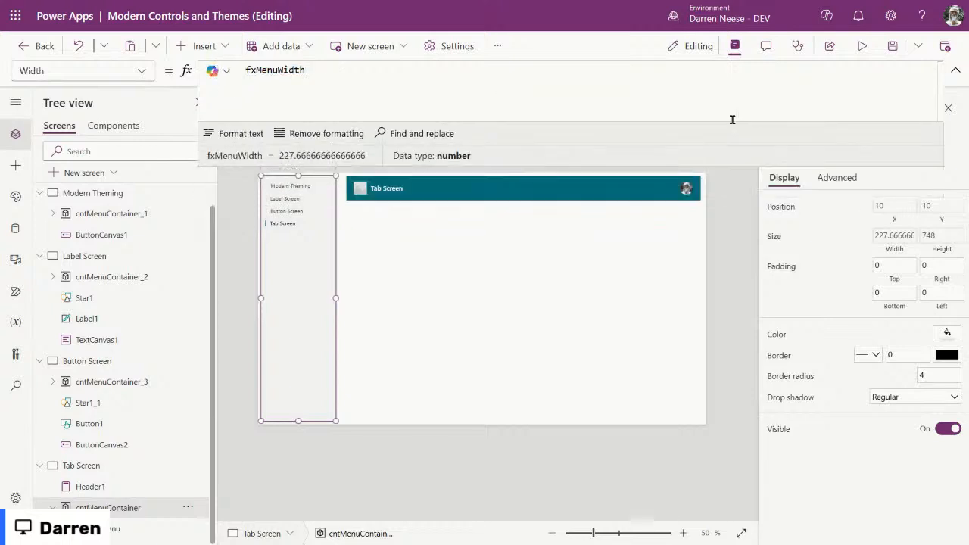
double_click(288, 69)
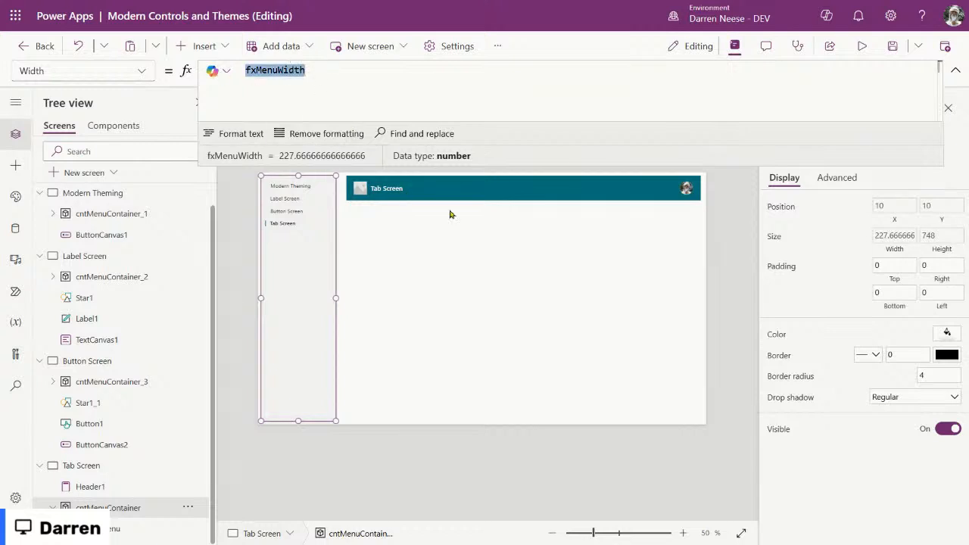
click(527, 193)
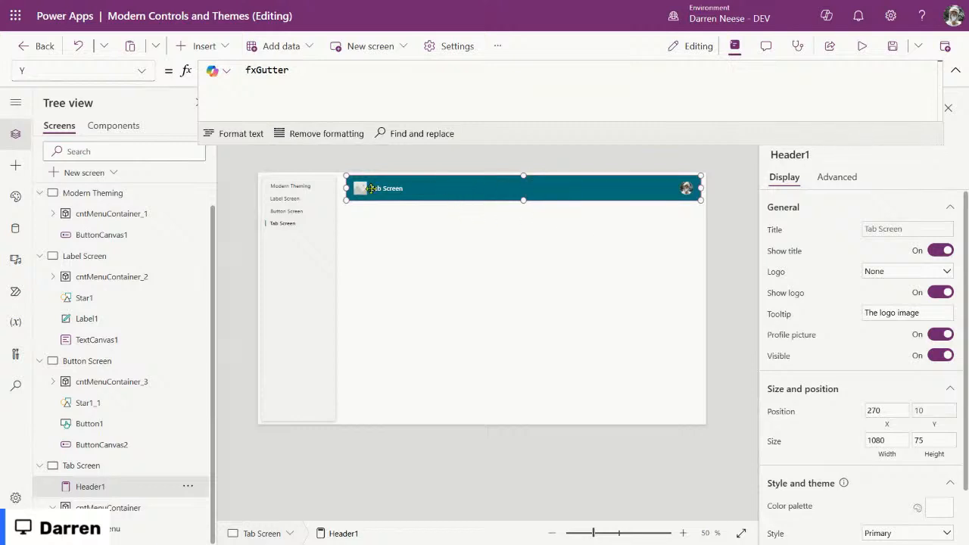
Step: Set the header's X to fxGutter * 2 + fxMenuWidth
click(883, 416)
drag(315, 75, 203, 67)
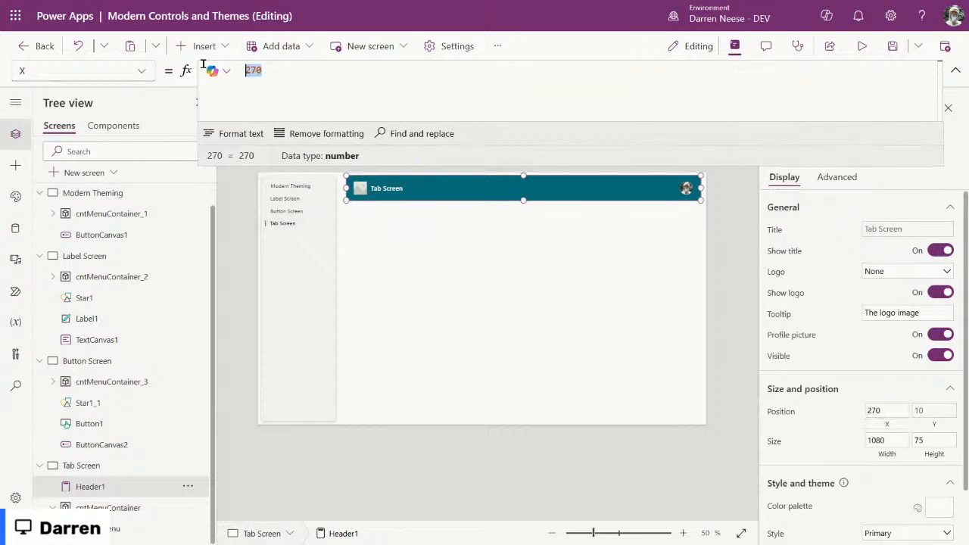
text(fx)
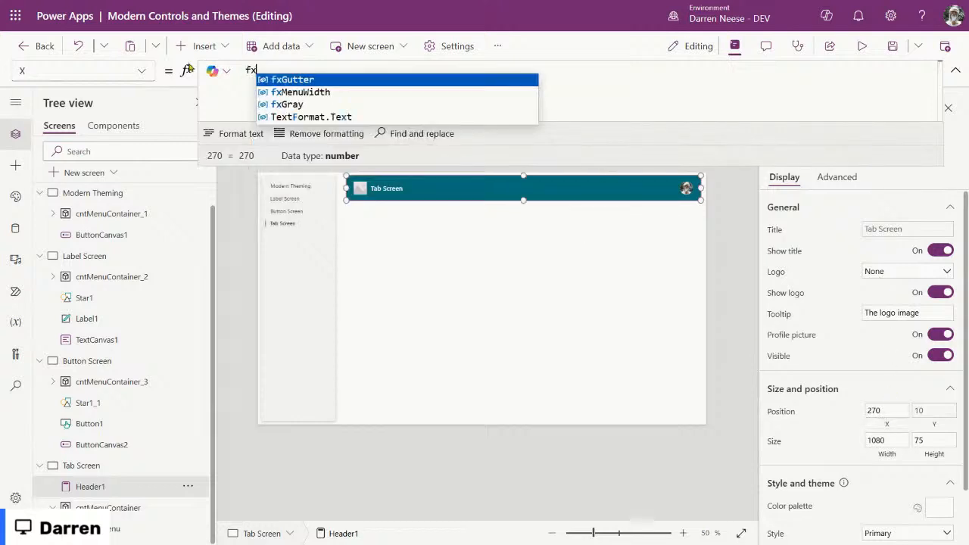
key(Tab)
text(* )
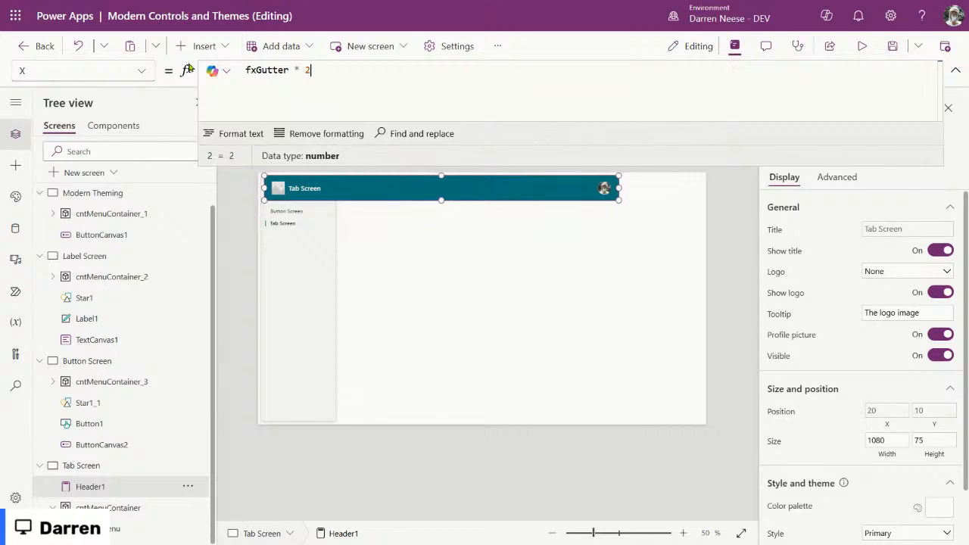
text(2 + fxMenuWidth)
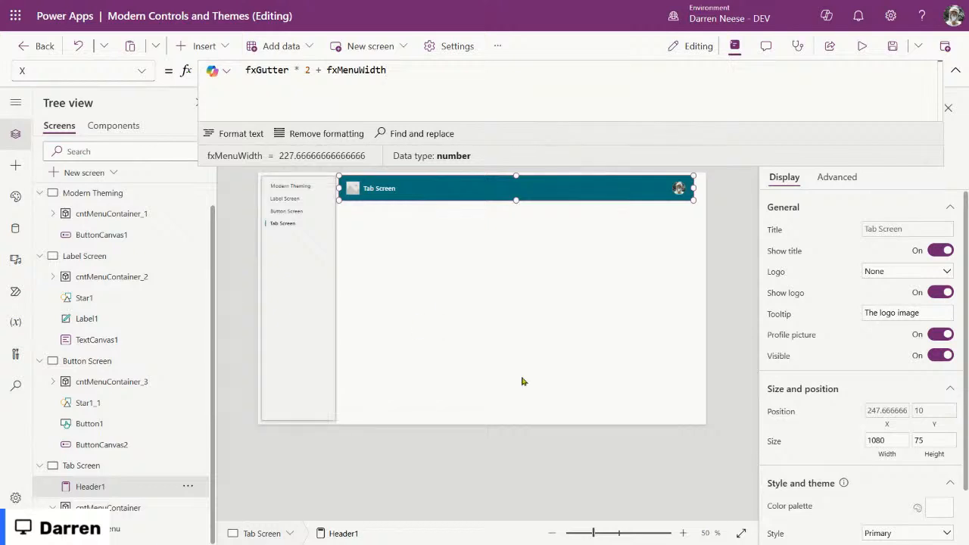
Step: Set the header's Width to Parent.Width - Self.X - fxGutter, about 1108.33
click(882, 454)
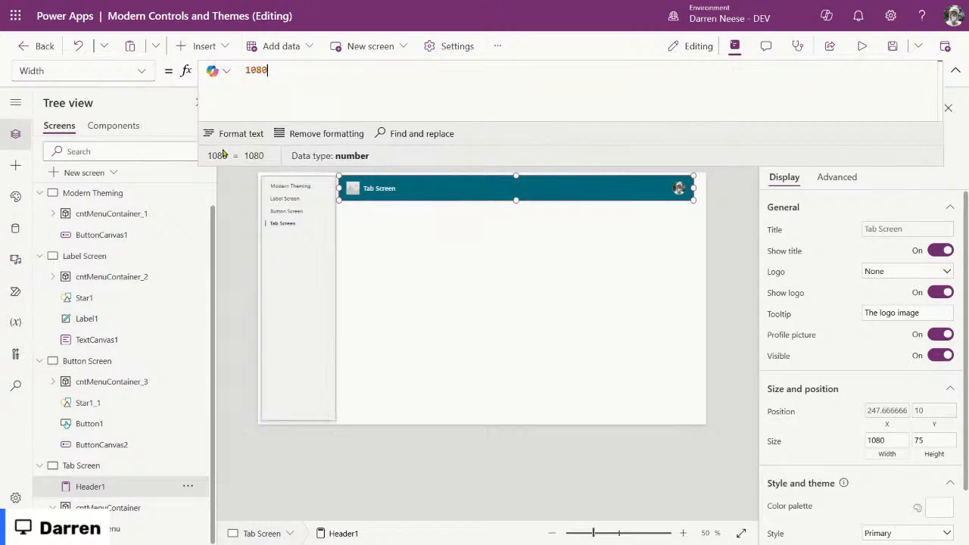
drag(292, 75, 199, 70)
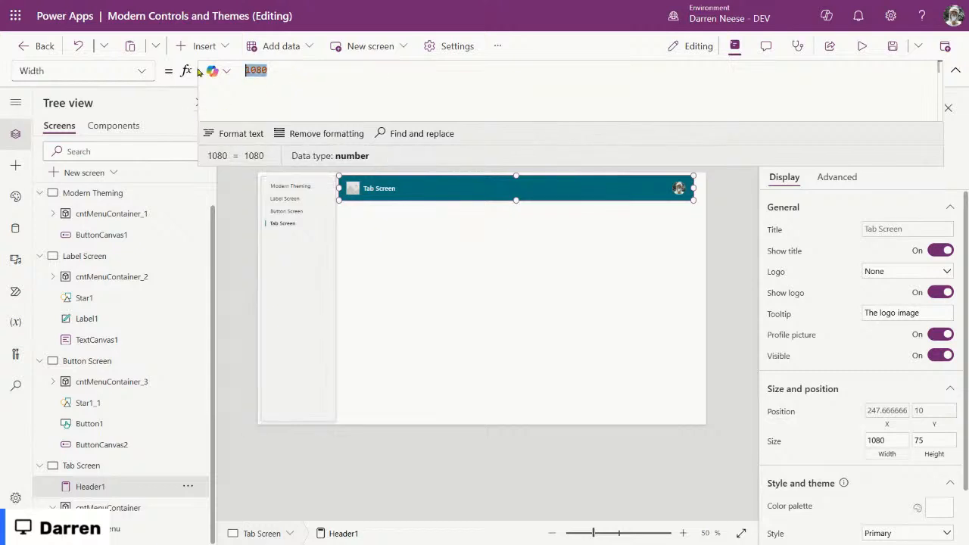
text(Parent.Width)
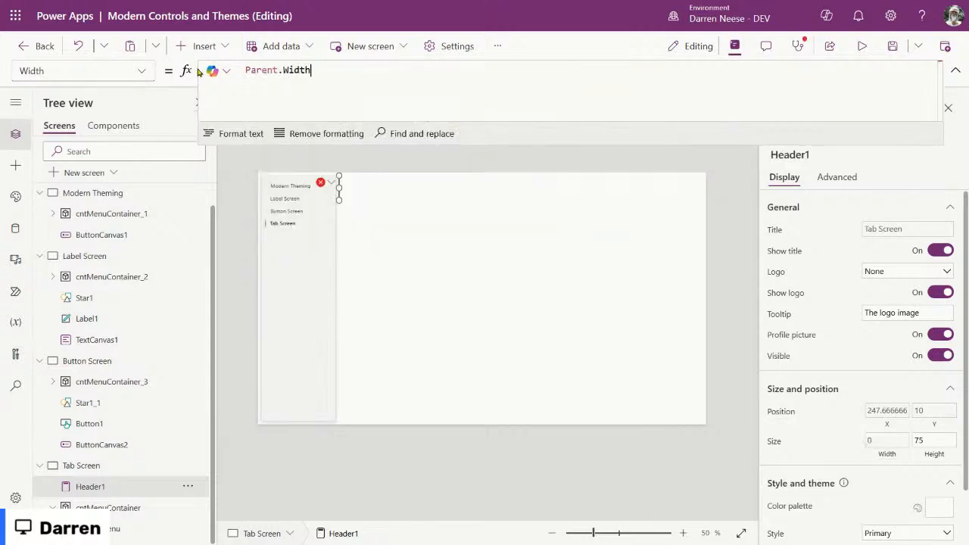
text( - )
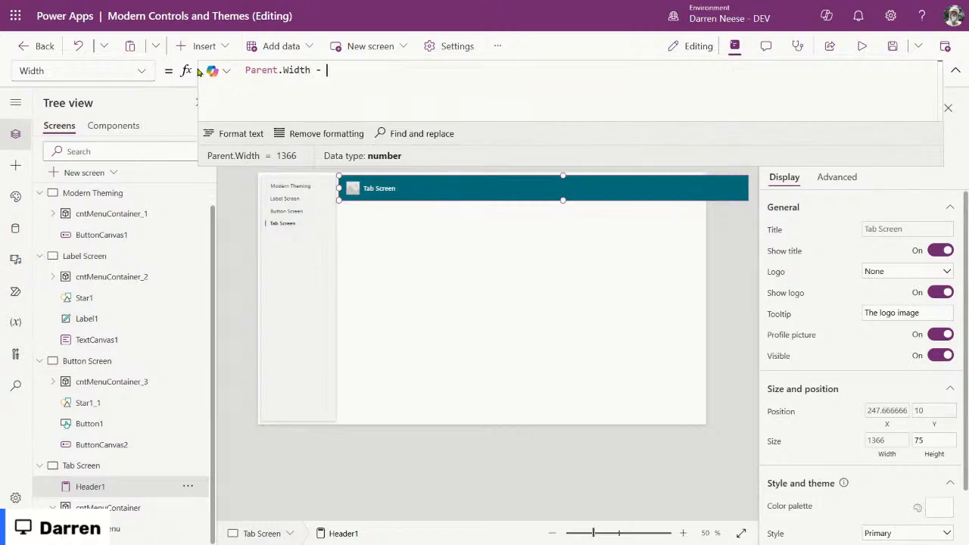
text(Self.X)
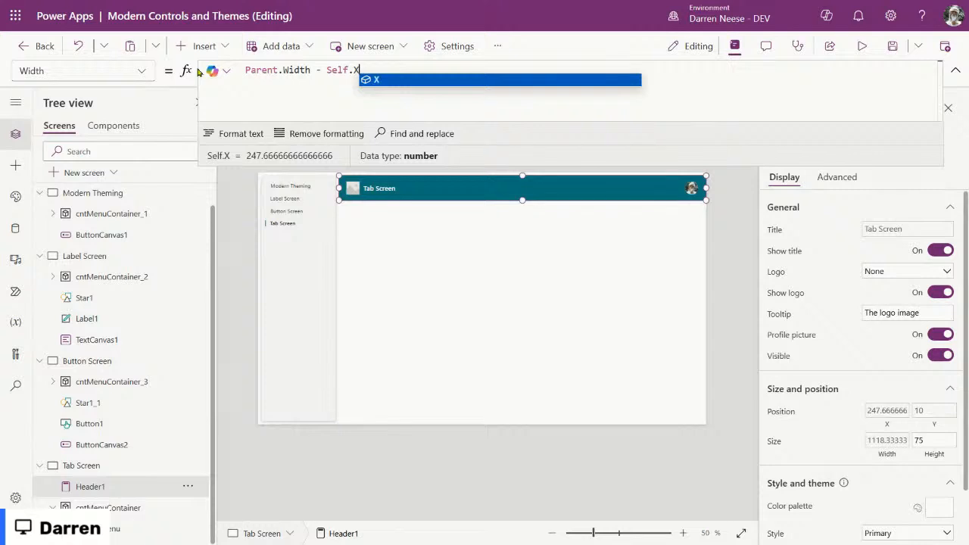
text( - fxGutter)
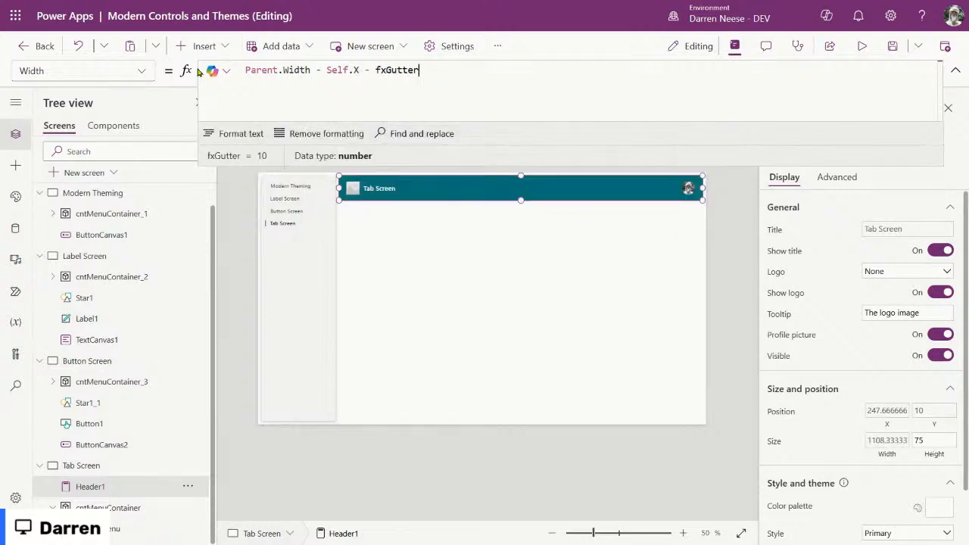
click(510, 283)
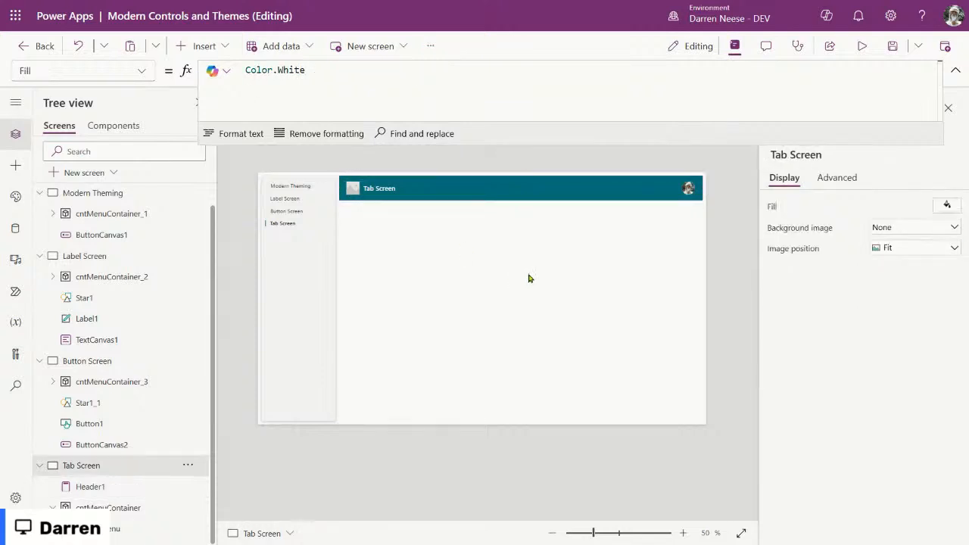
click(955, 69)
click(861, 47)
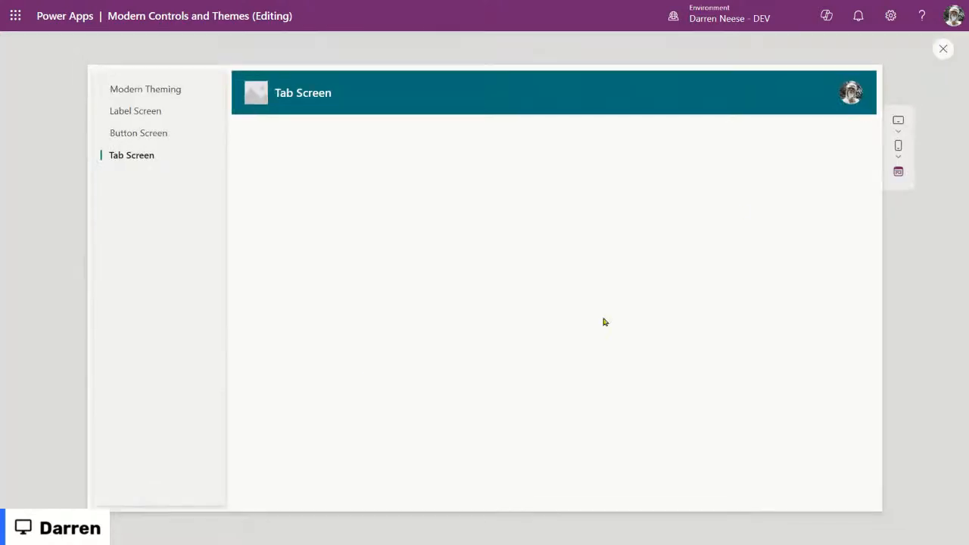
click(888, 136)
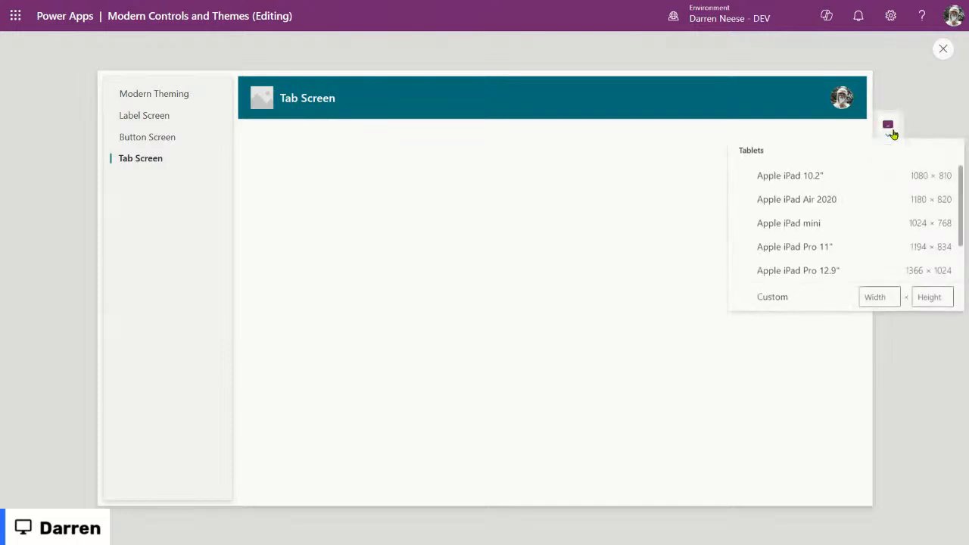
click(813, 227)
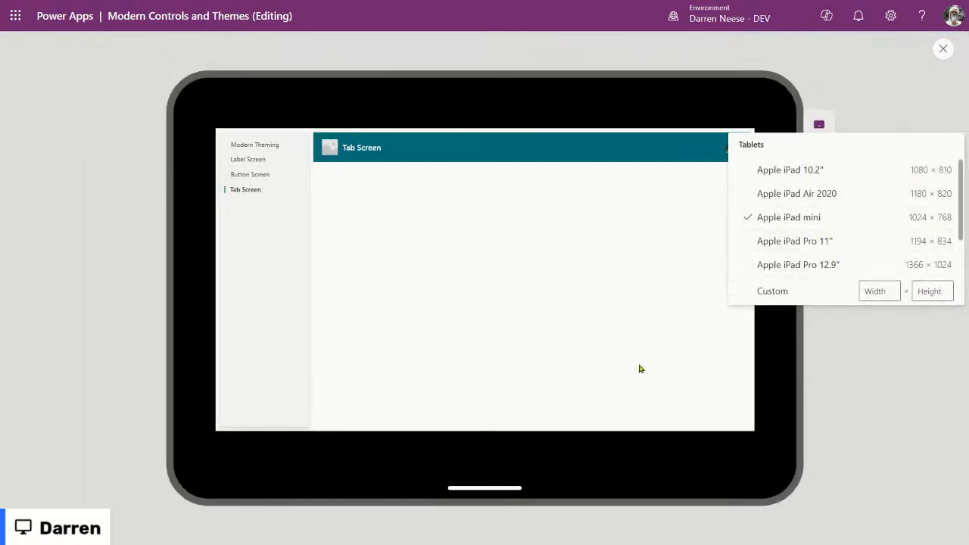
click(797, 240)
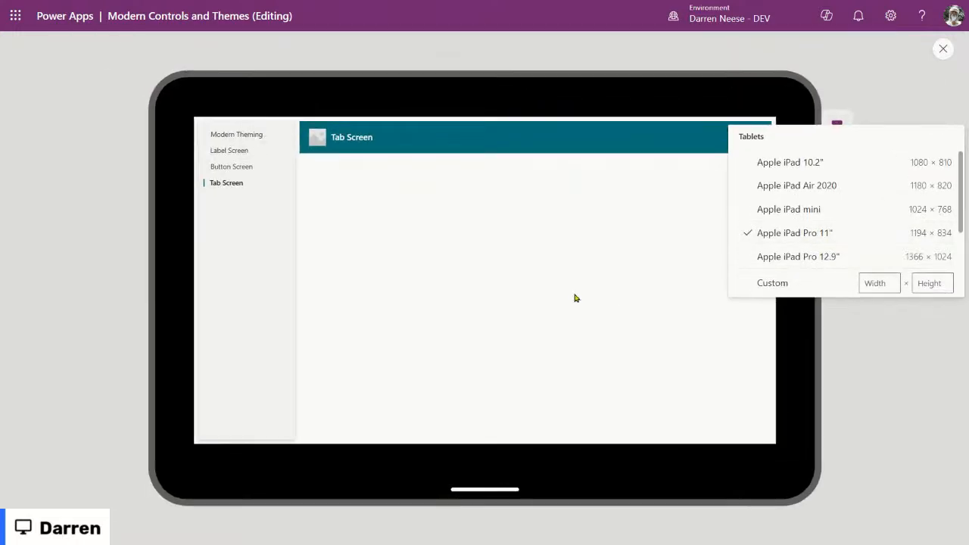
click(861, 301)
click(838, 150)
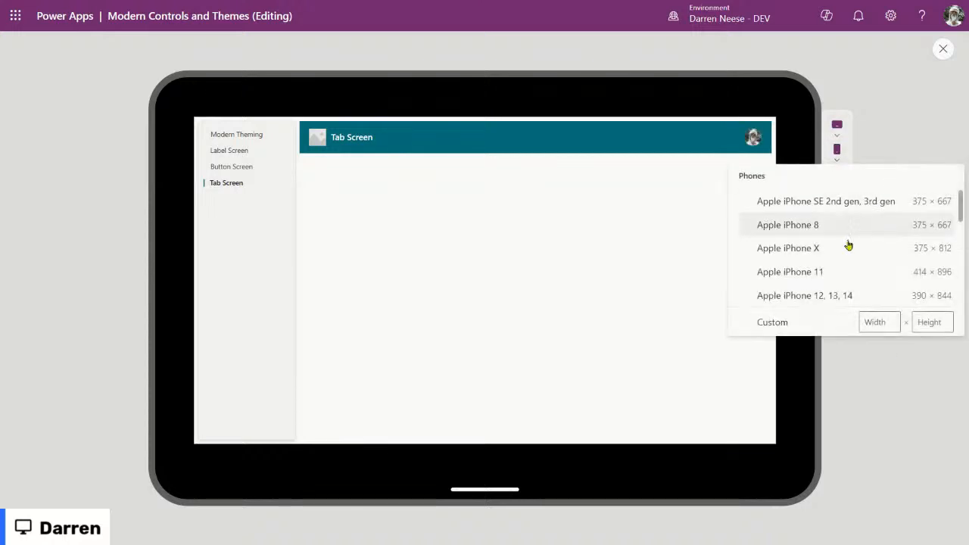
click(836, 246)
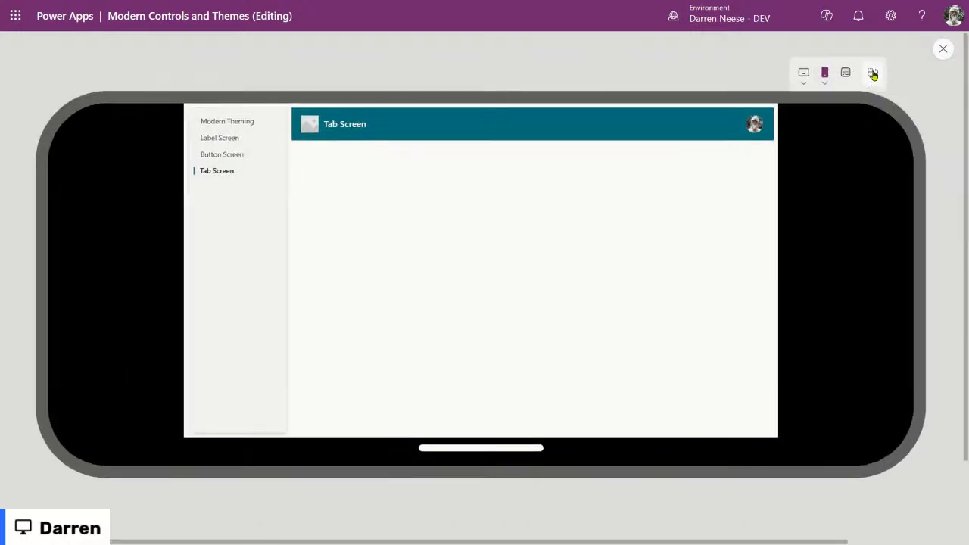
click(871, 78)
click(588, 205)
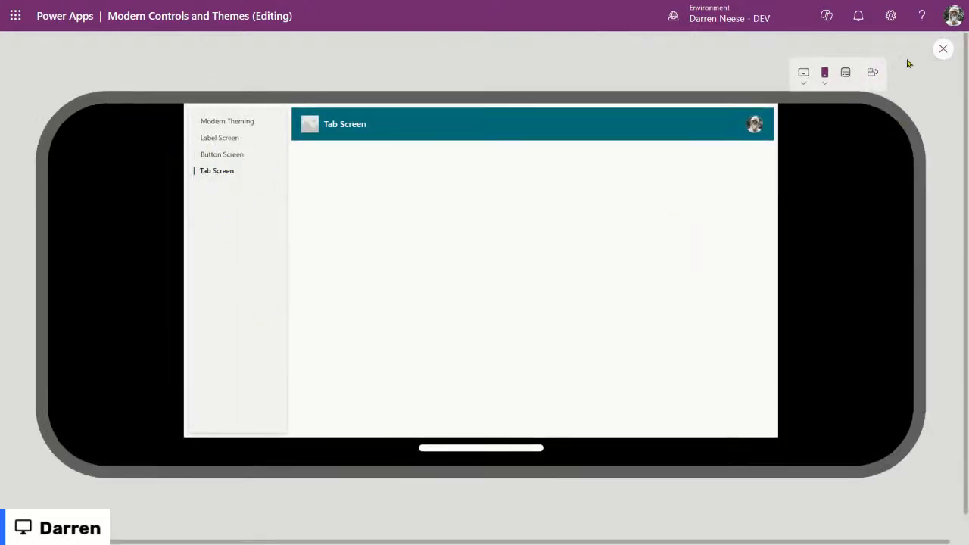
click(942, 49)
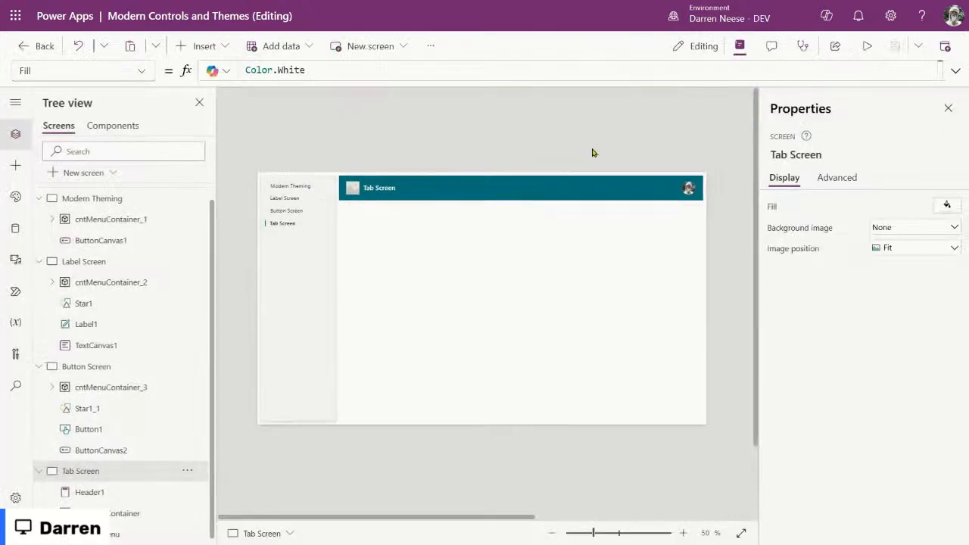
Step: Copy the Tab Screen header and paste it onto Button Screen, Label Screen and Modern Theming
click(498, 195)
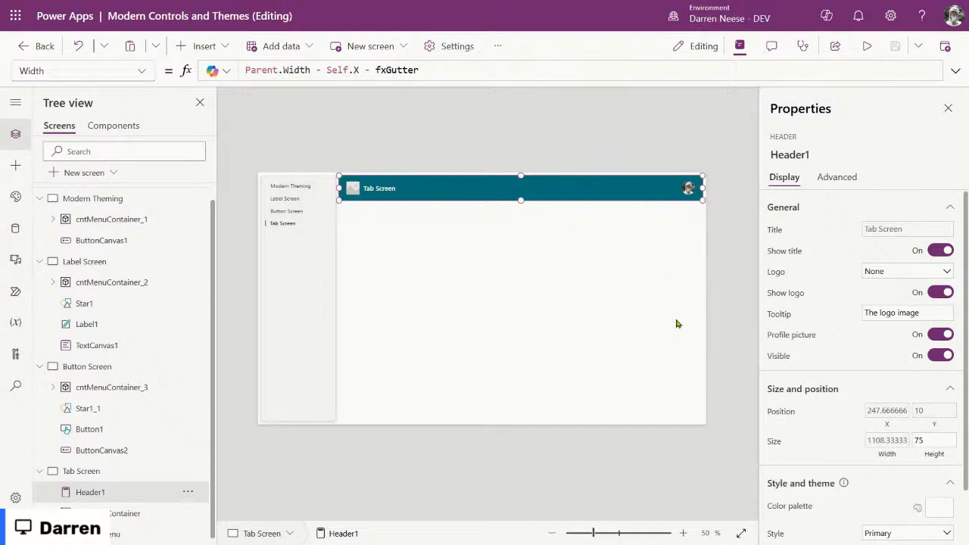
click(106, 367)
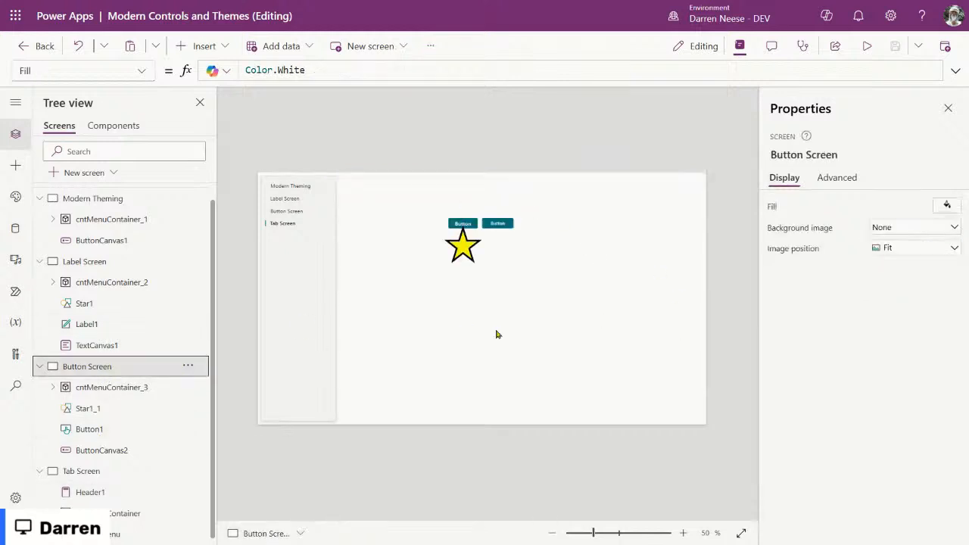
key(ctrl+v)
click(82, 261)
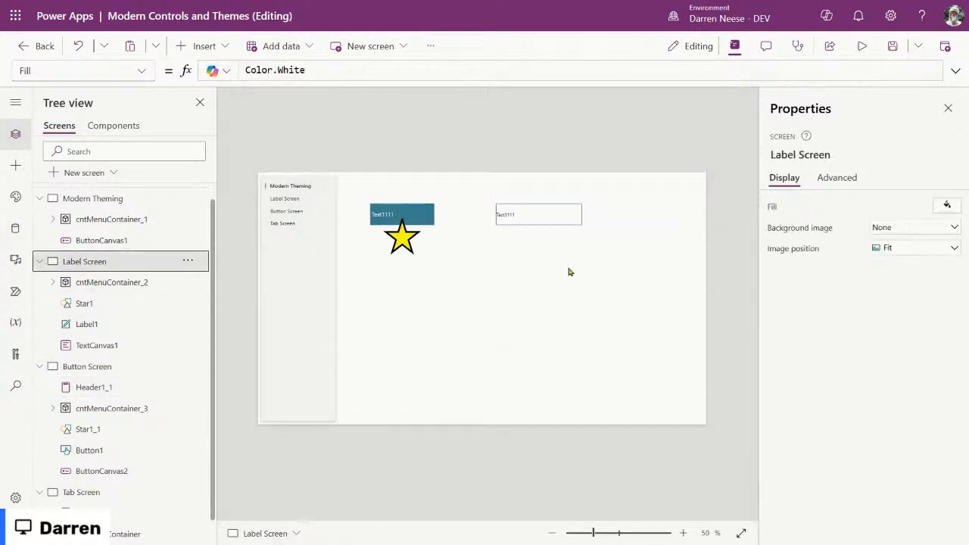
key(ctrl+v)
click(121, 198)
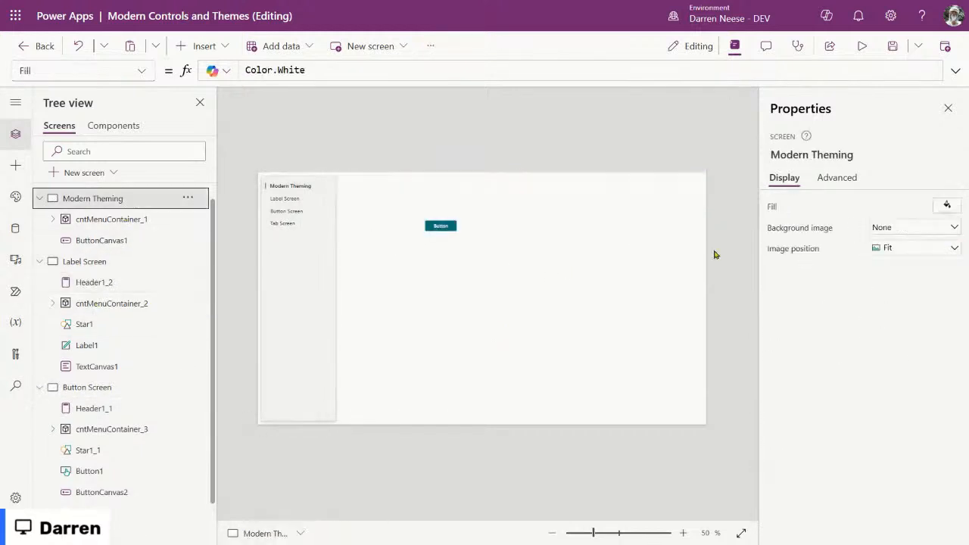
key(ctrl+v)
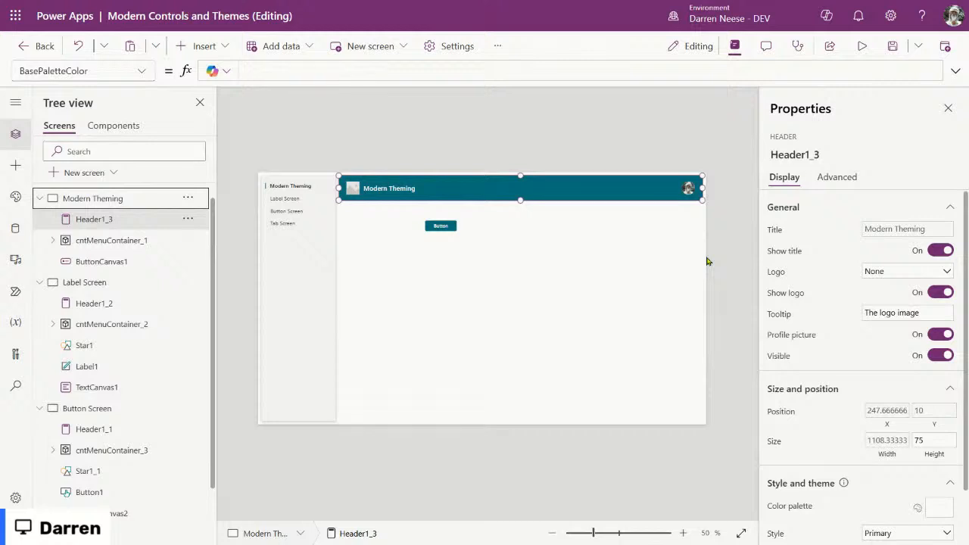
click(664, 270)
click(862, 46)
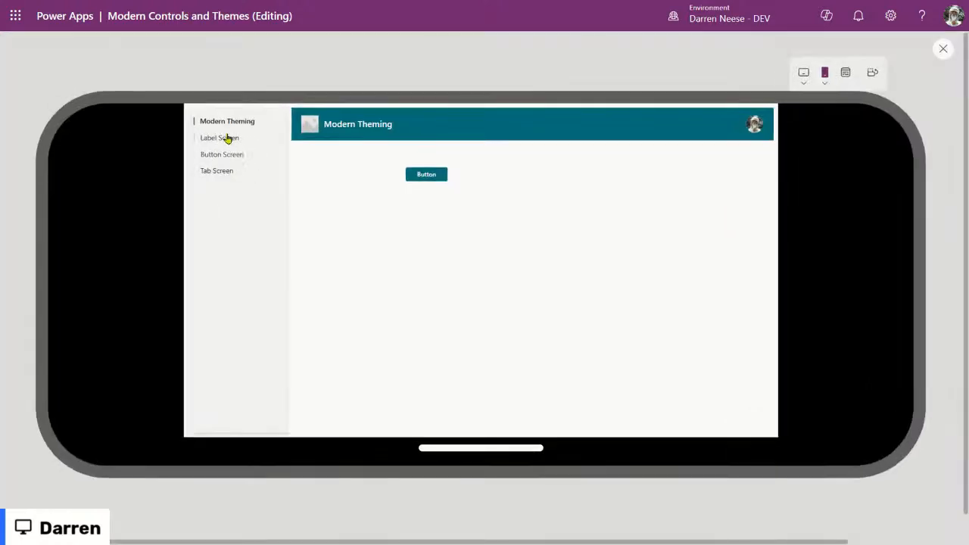
click(221, 138)
click(218, 156)
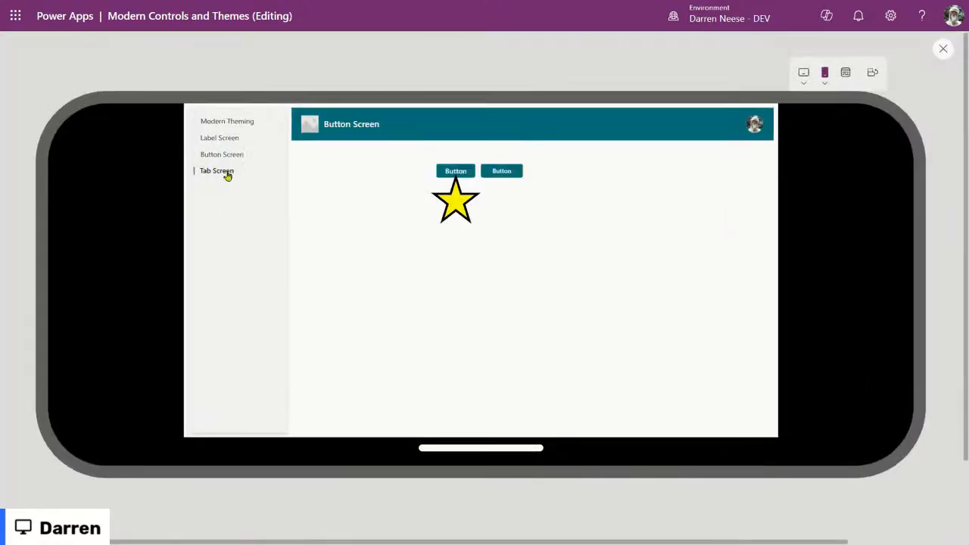
click(225, 156)
click(223, 174)
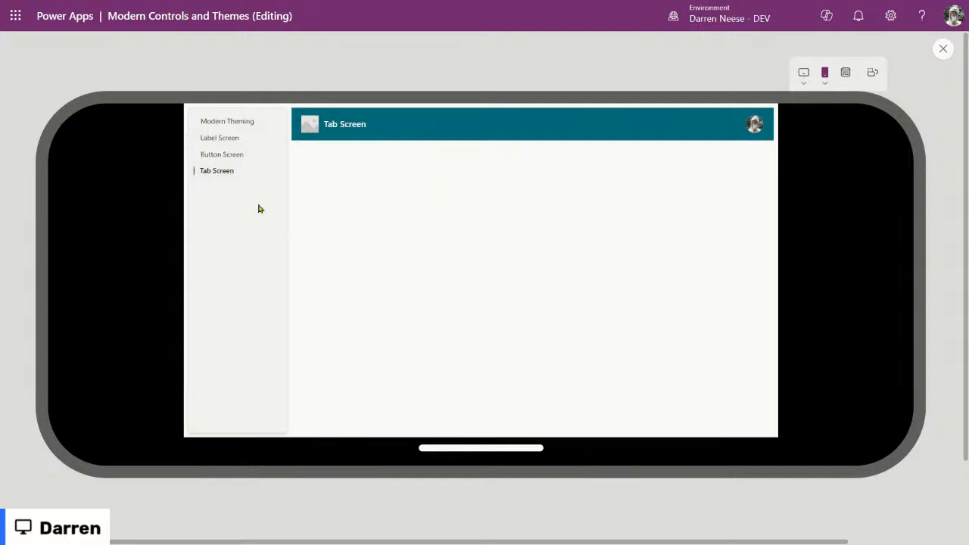
click(221, 155)
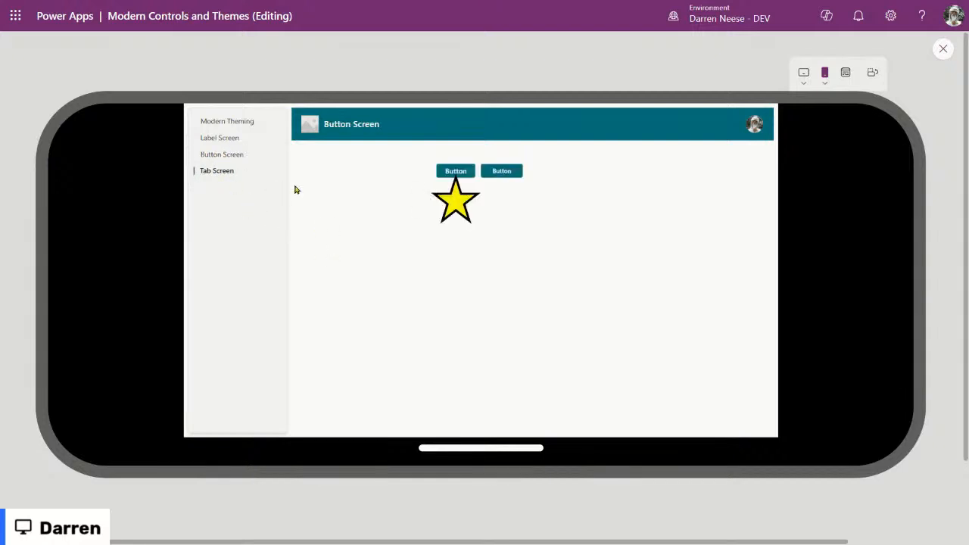
click(238, 138)
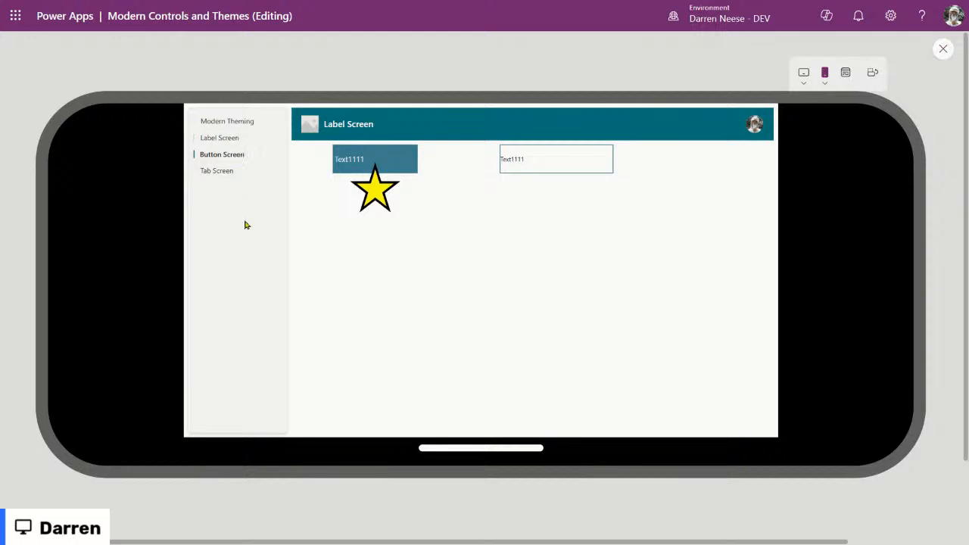
click(226, 140)
click(245, 128)
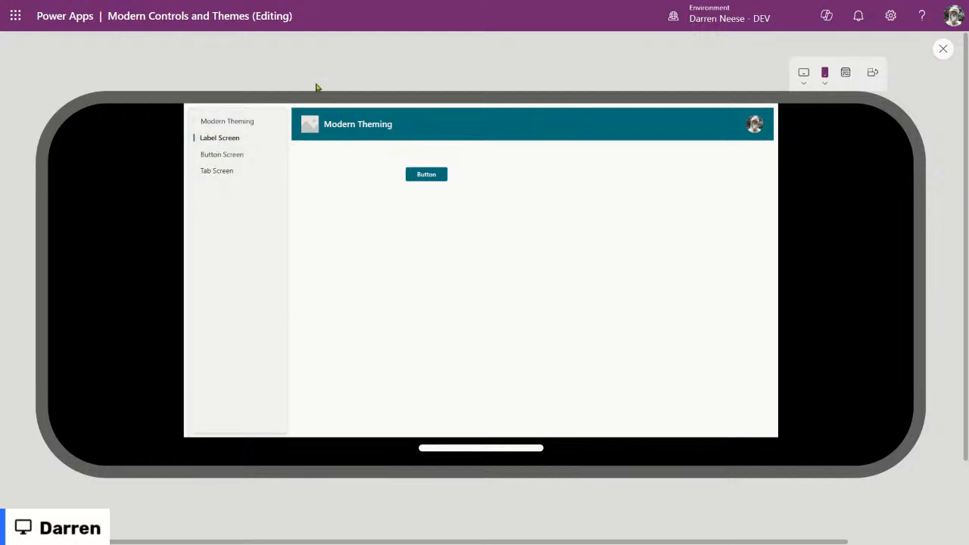
click(942, 48)
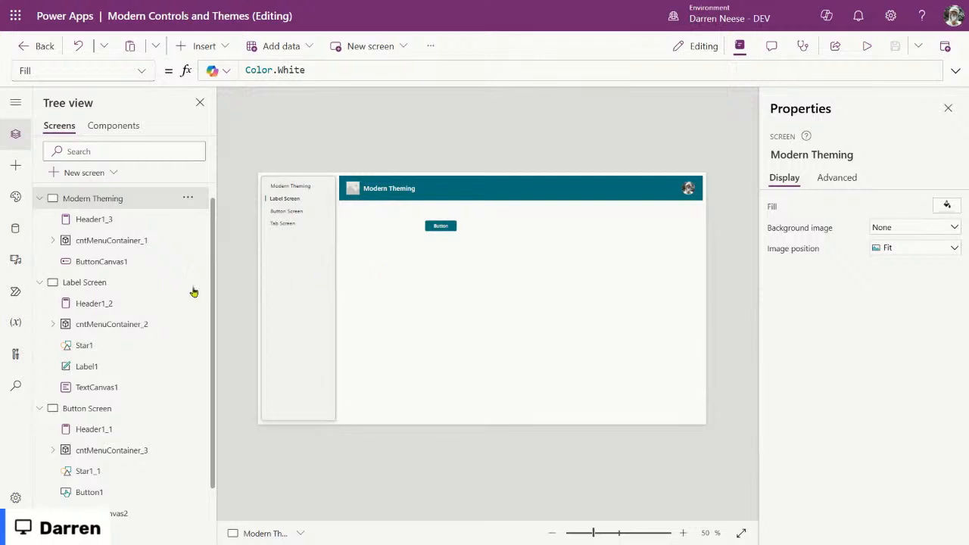
Step: Select tabMenu_1, the vertical tab menu on the Modern Theming canvas
click(303, 212)
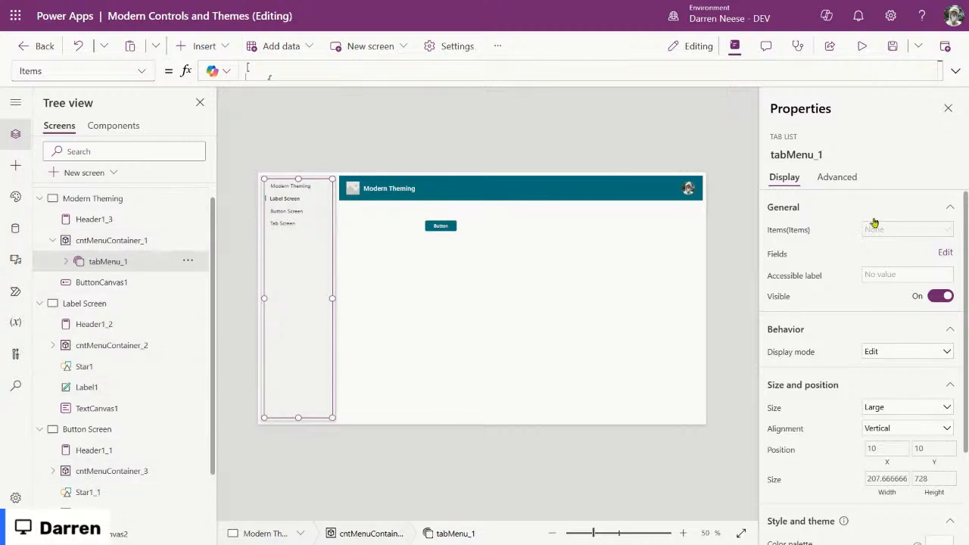
Step: Look at tabMenu_1's DefaultSelectedItems property, then reselect the tab menu
click(140, 71)
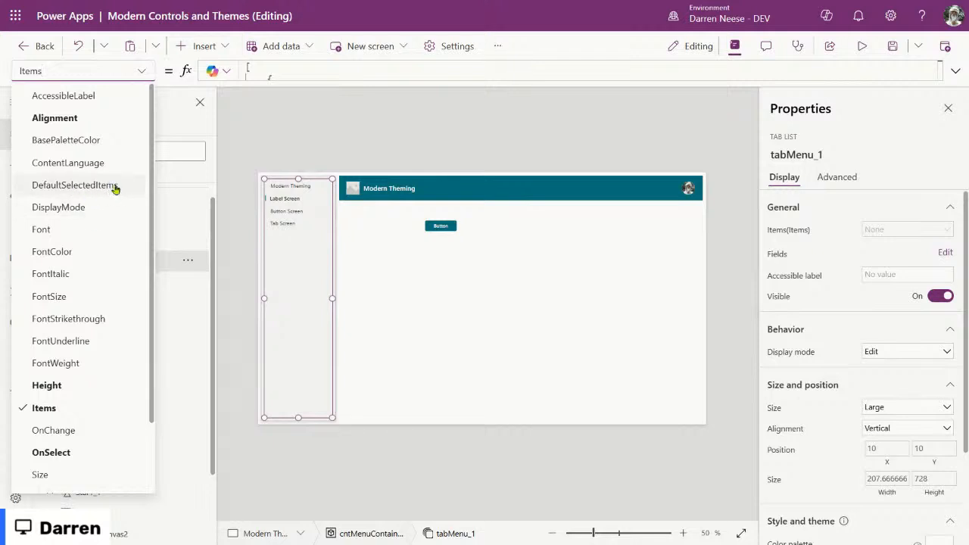
click(57, 188)
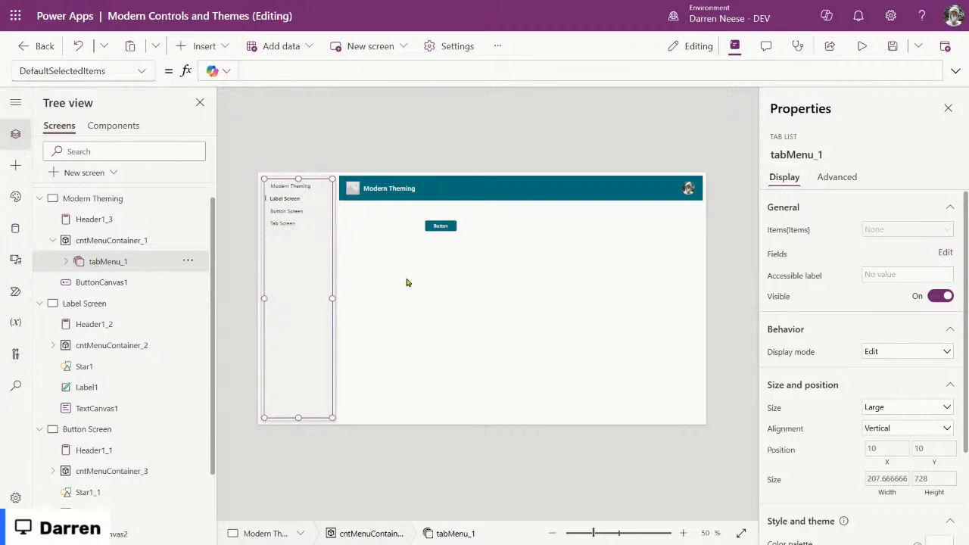
click(130, 244)
click(127, 262)
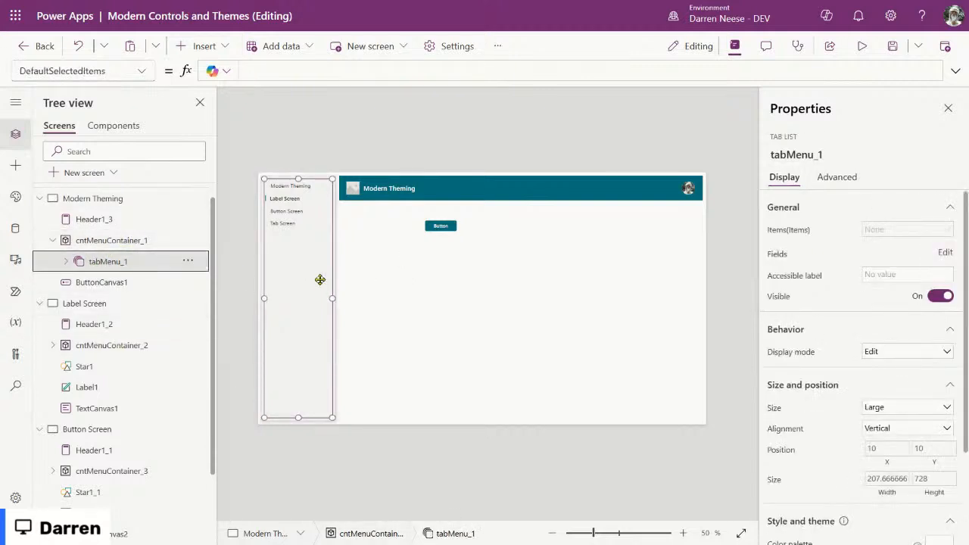
click(415, 266)
click(309, 255)
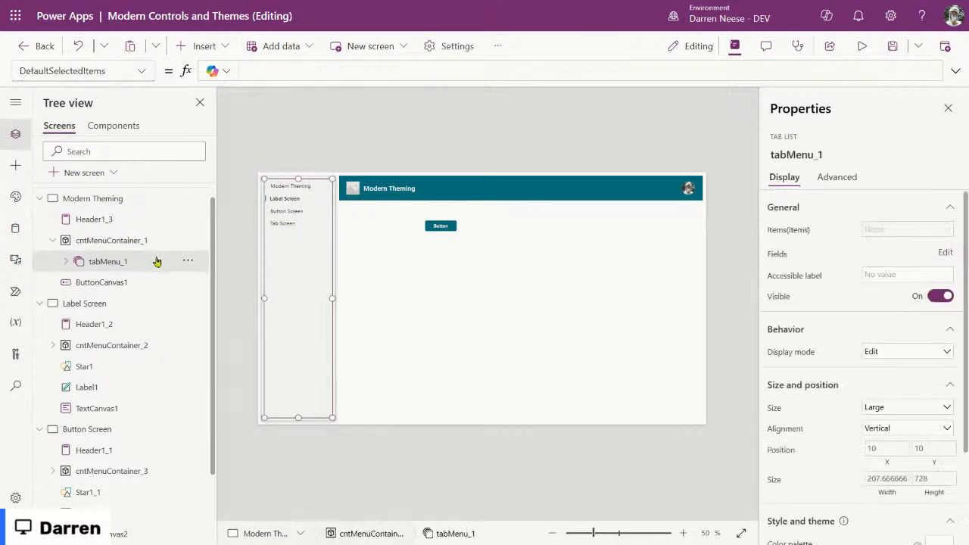
Step: Expand tabMenu_1's Items formula and select the whole four-tab table with its icons
click(778, 236)
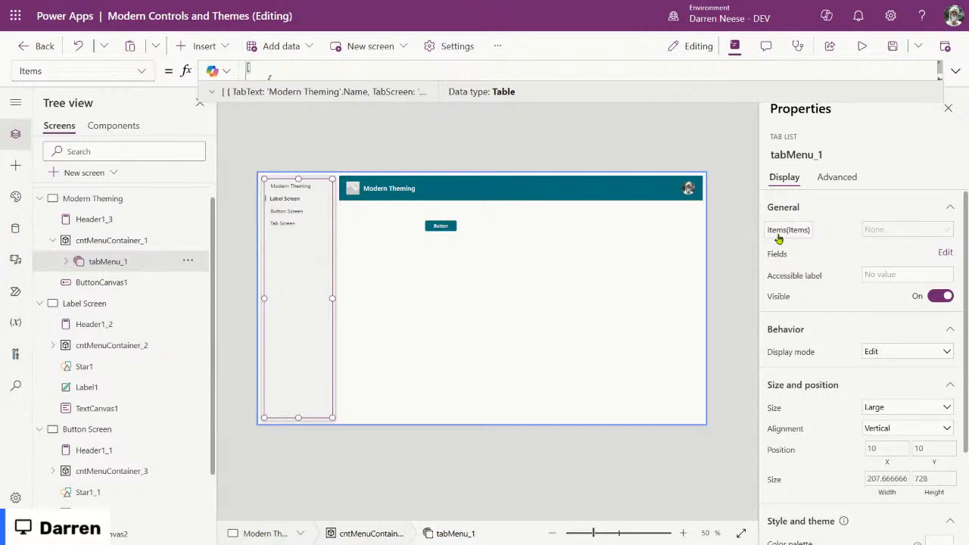
click(955, 70)
drag(591, 144, 594, 341)
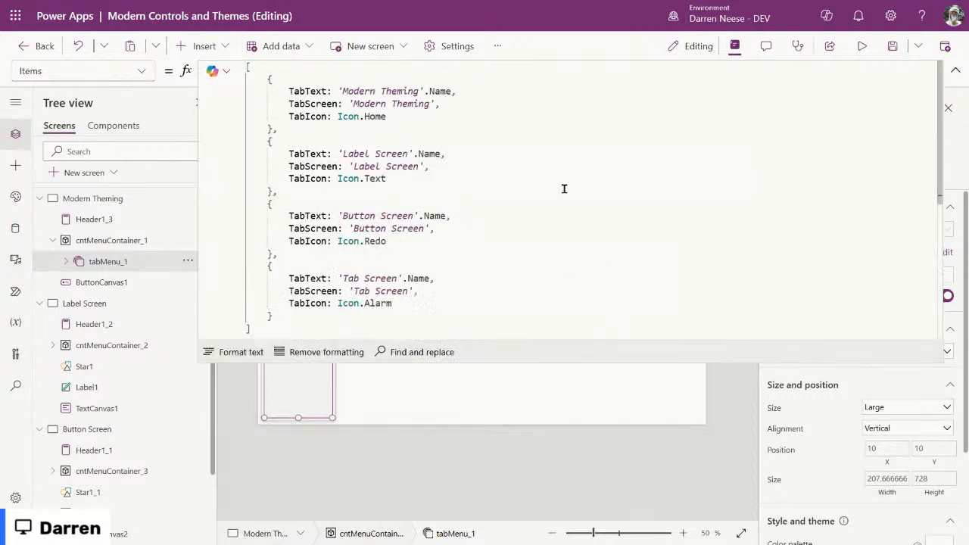
drag(315, 321, 209, 39)
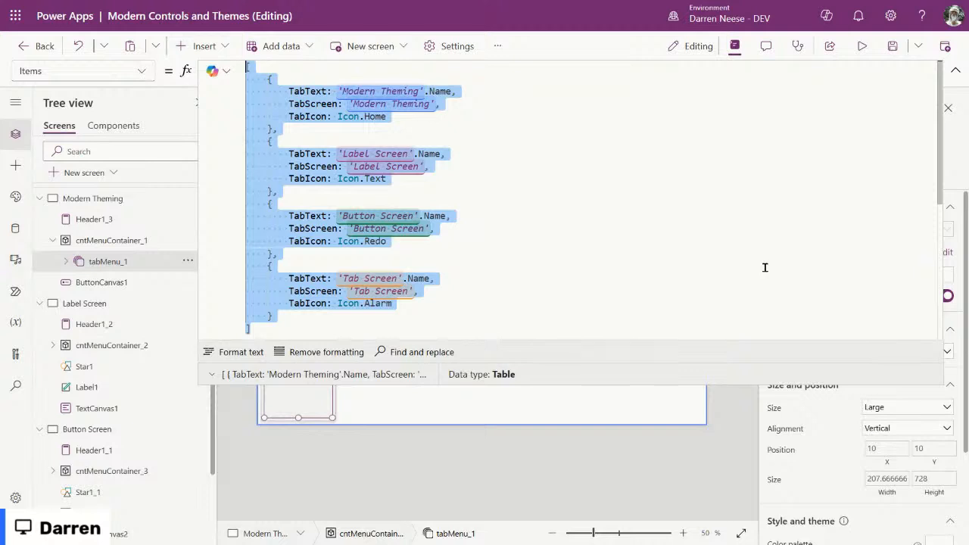
Step: Open the App formulas and add blank lines after the fxGutter and fxGray formulas
click(98, 199)
click(107, 195)
click(391, 128)
click(319, 66)
key(Return)
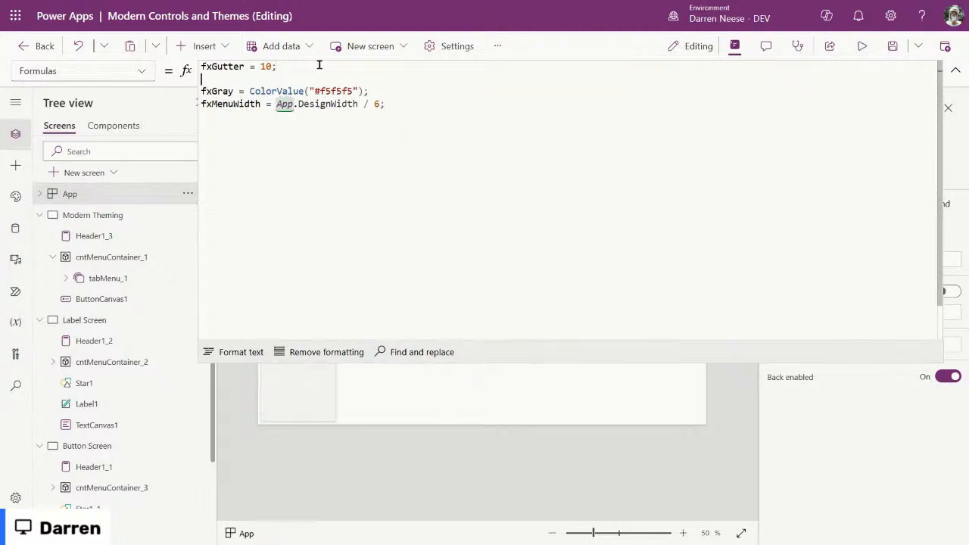
click(386, 90)
key(Return)
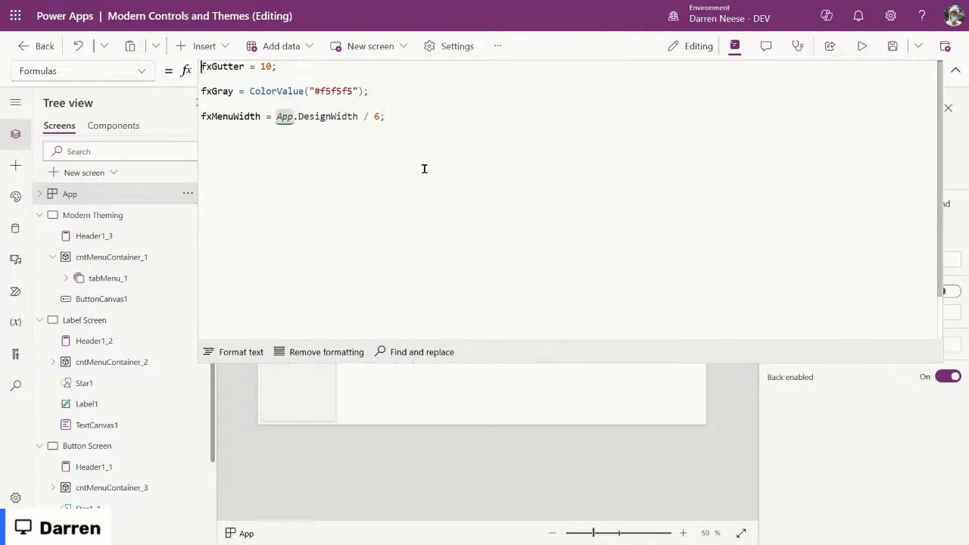
key(Return)
key(Return)
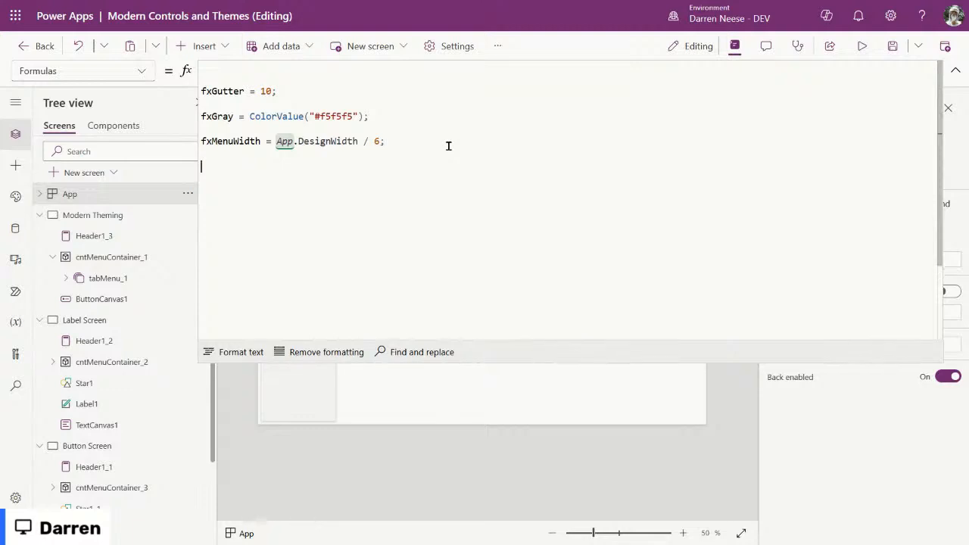
Step: Define fxMenuItems = with the pasted four-tab table, then copy the fxMenuItems name
text(fx)
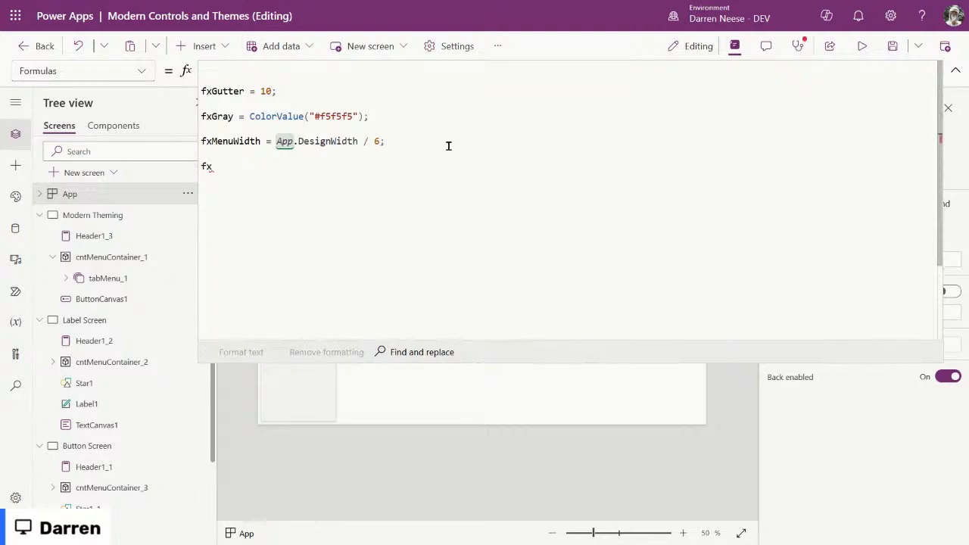
text(AppMe)
key(BackSpace)
key(BackSpace)
key(BackSpace)
key(BackSpace)
key(BackSpace)
key(BackSpace)
key(BackSpace)
text(MenuItems =)
key(ctrl+v)
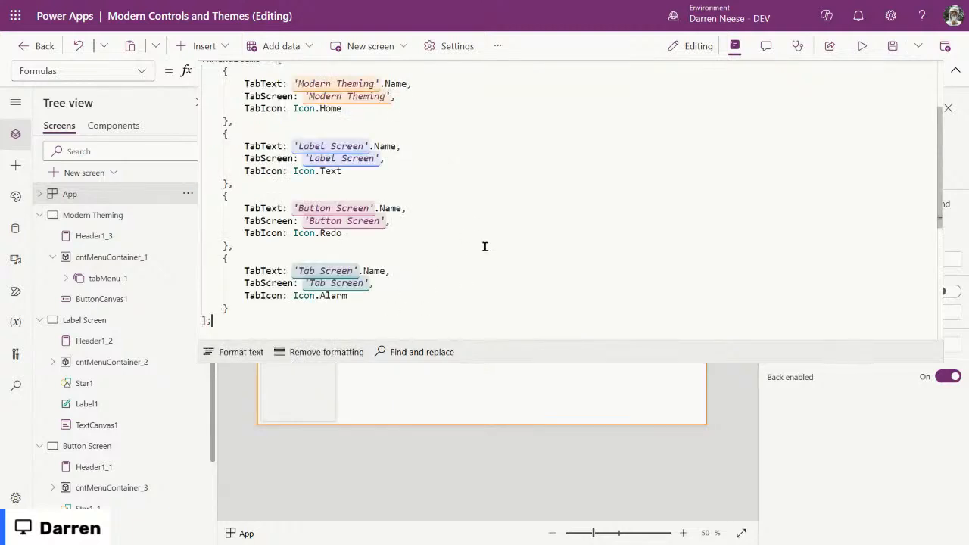
scroll(484, 246, up, 3)
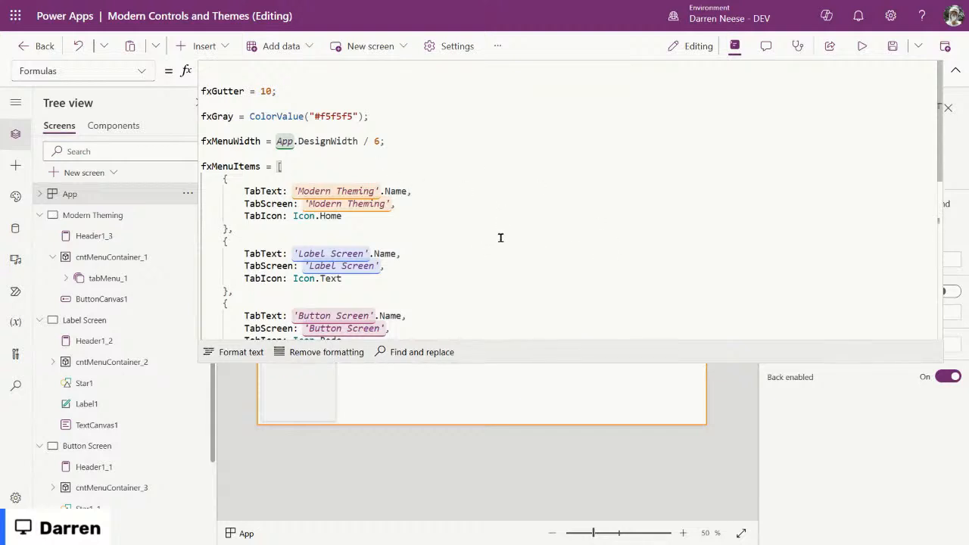
scroll(515, 237, down, 5)
scroll(514, 237, up, 5)
double_click(231, 166)
key(ctrl+c)
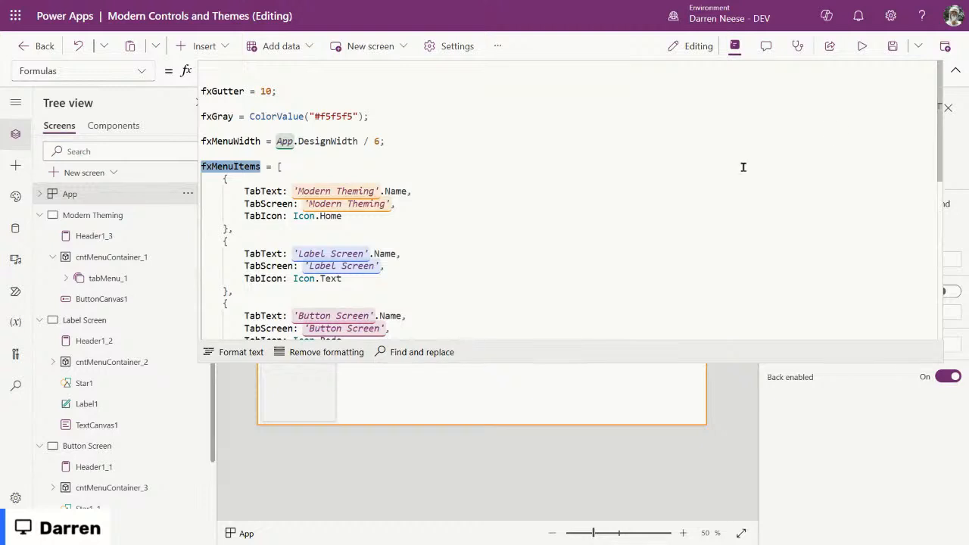
click(955, 70)
Step: Replace the Items tables of the Modern Theming and Label Screen tab menus with fxMenuItems
click(119, 278)
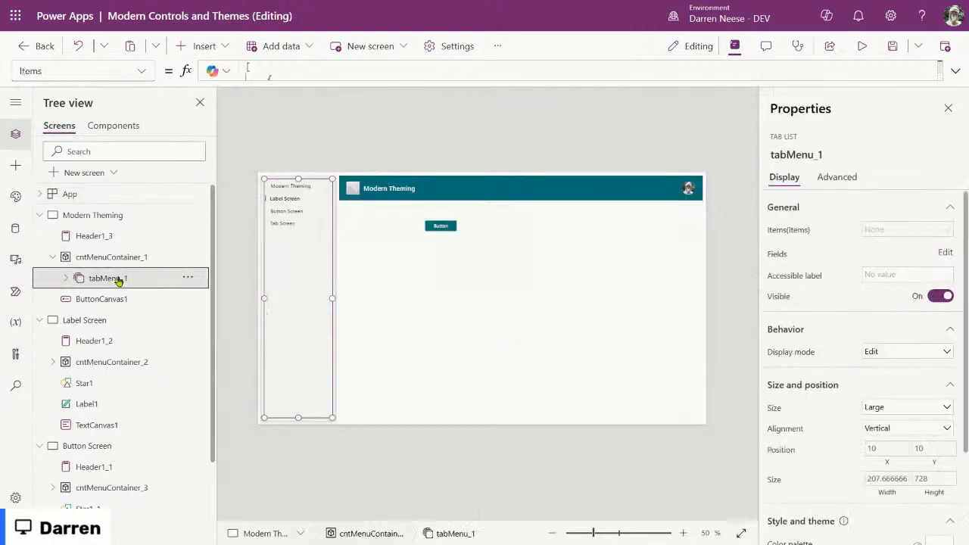
click(372, 69)
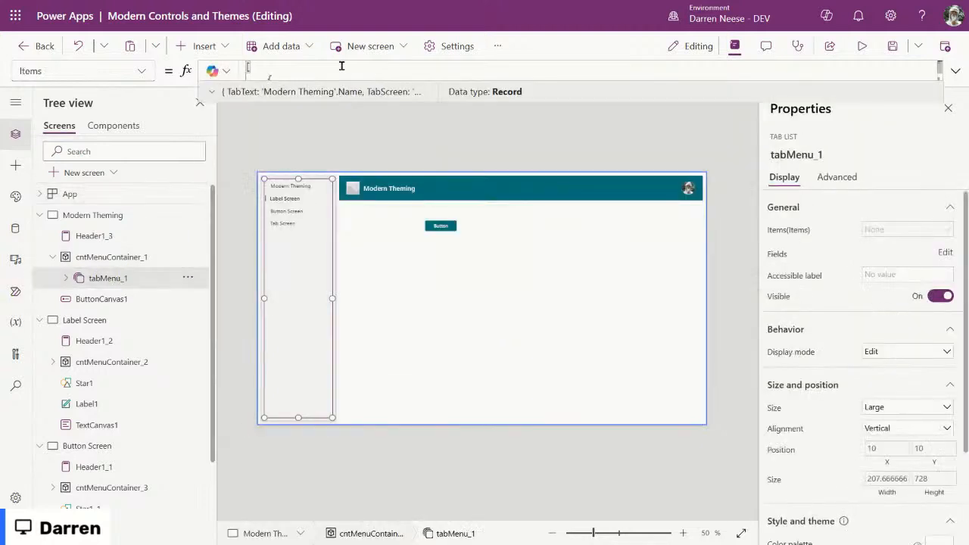
key(ctrl+a)
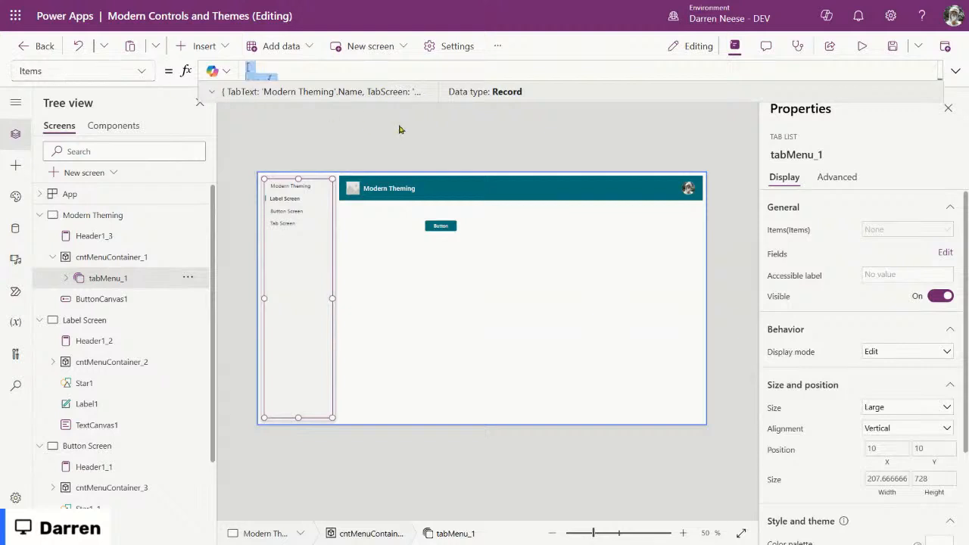
key(ctrl+v)
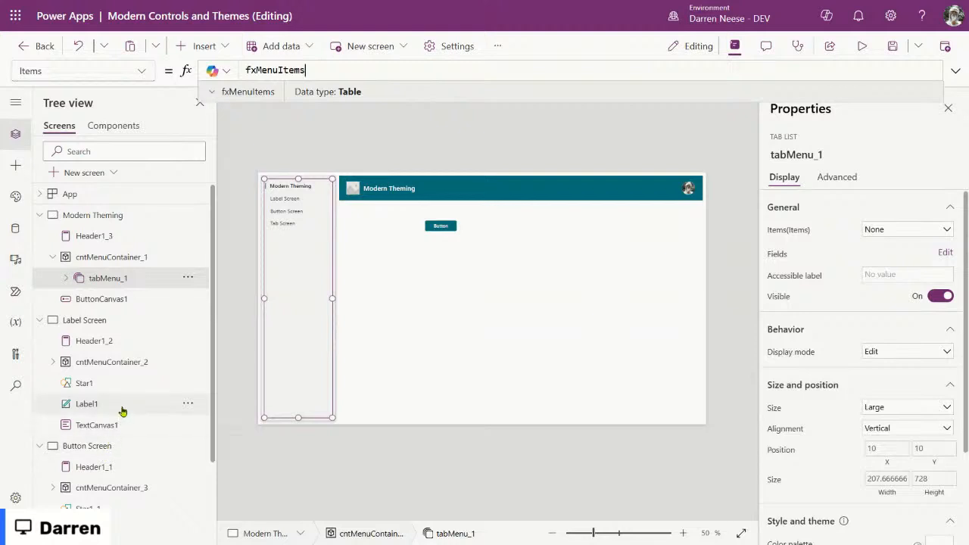
click(52, 363)
click(91, 383)
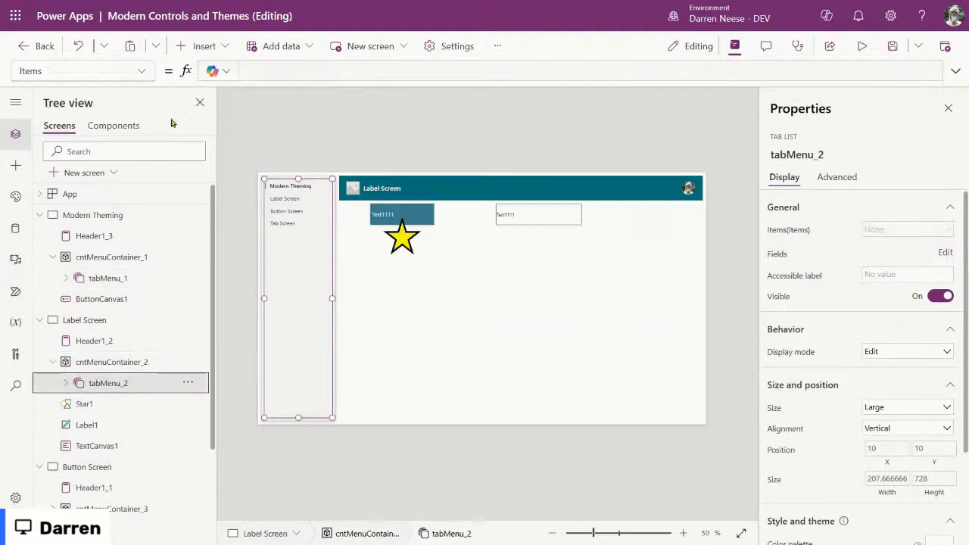
click(300, 66)
key(ctrl+a)
key(ctrl+v)
Step: Paste fxMenuItems over the Button Screen tab menu's Items formula
click(52, 508)
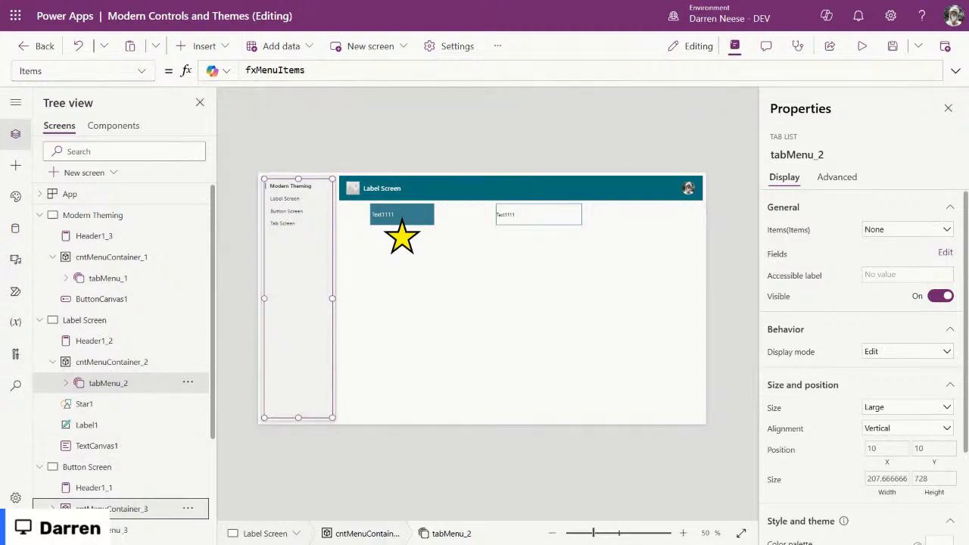
scroll(106, 423, down, 2)
click(108, 383)
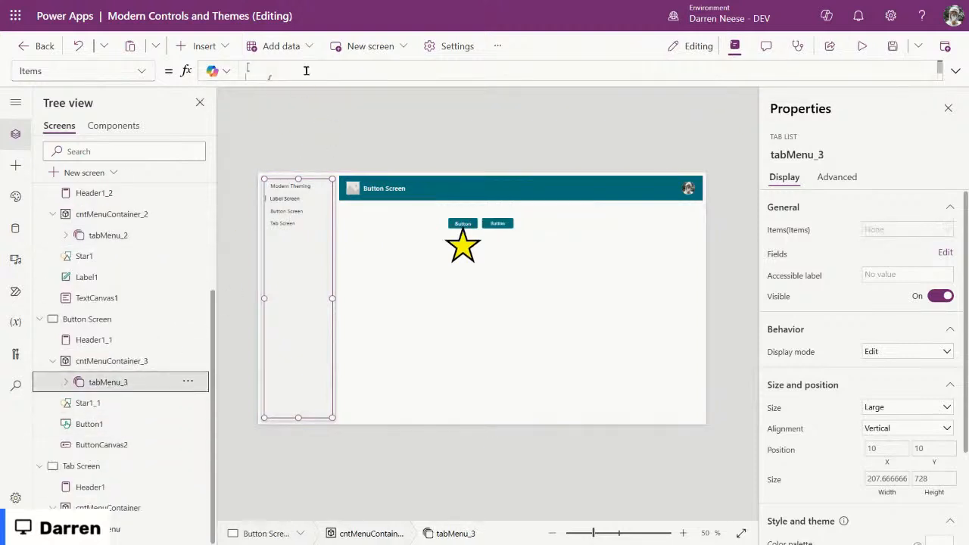
click(306, 69)
key(ctrl+a)
key(ctrl+v)
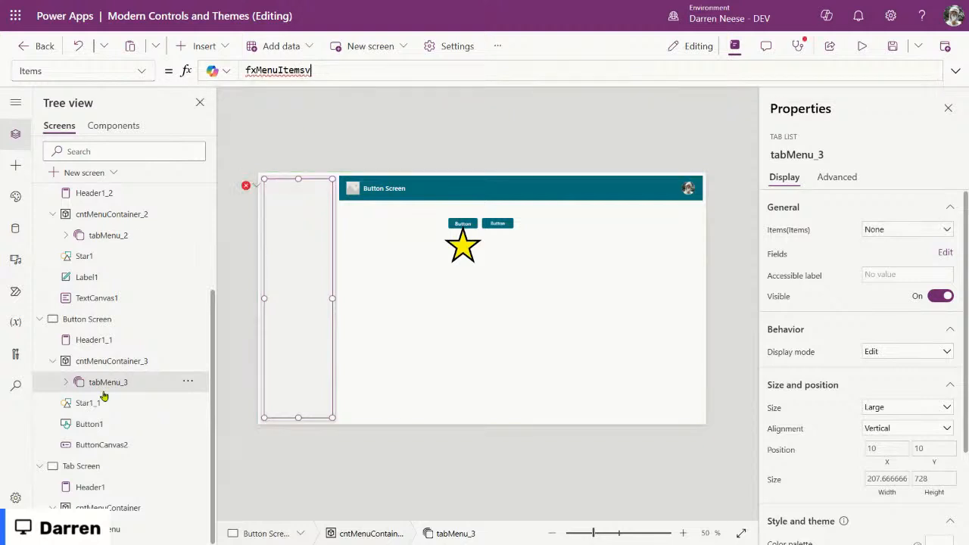
text(v)
Step: Set the Tab Screen tab menu's Items property to fxMenuItems
click(151, 528)
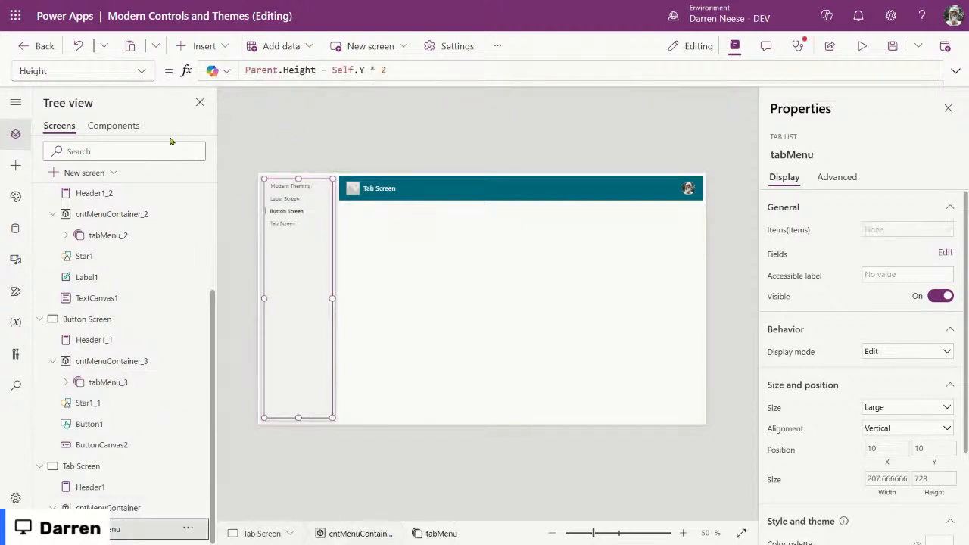
click(141, 72)
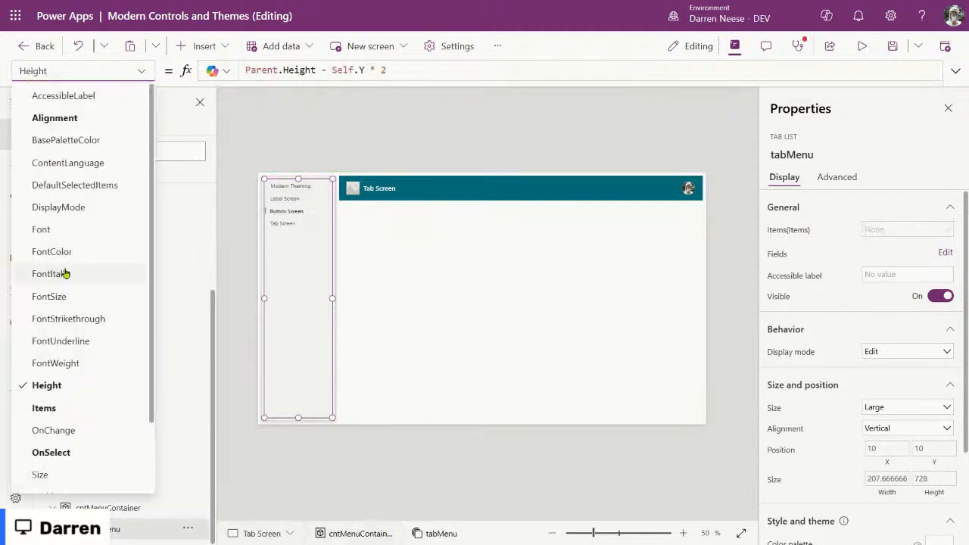
click(65, 408)
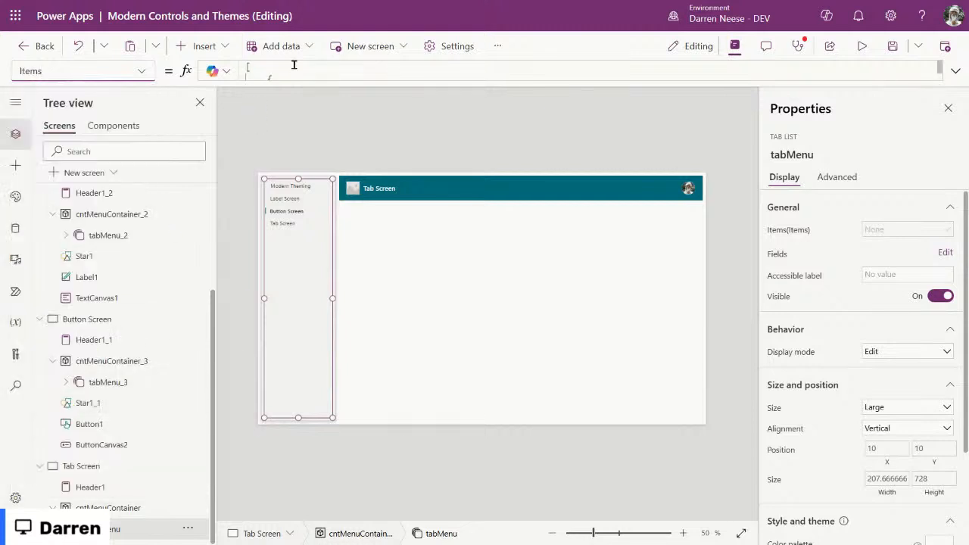
click(294, 69)
text(fxMenuItems)
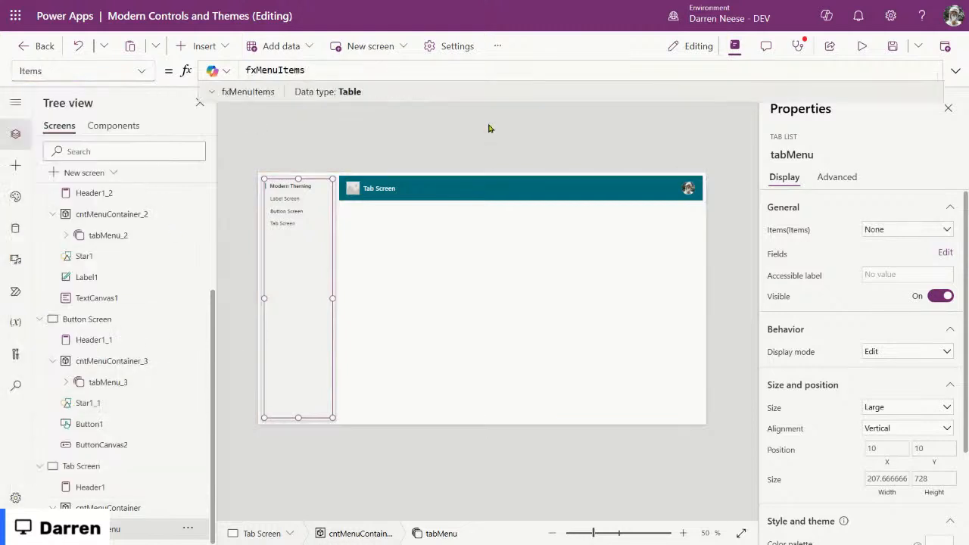
click(491, 126)
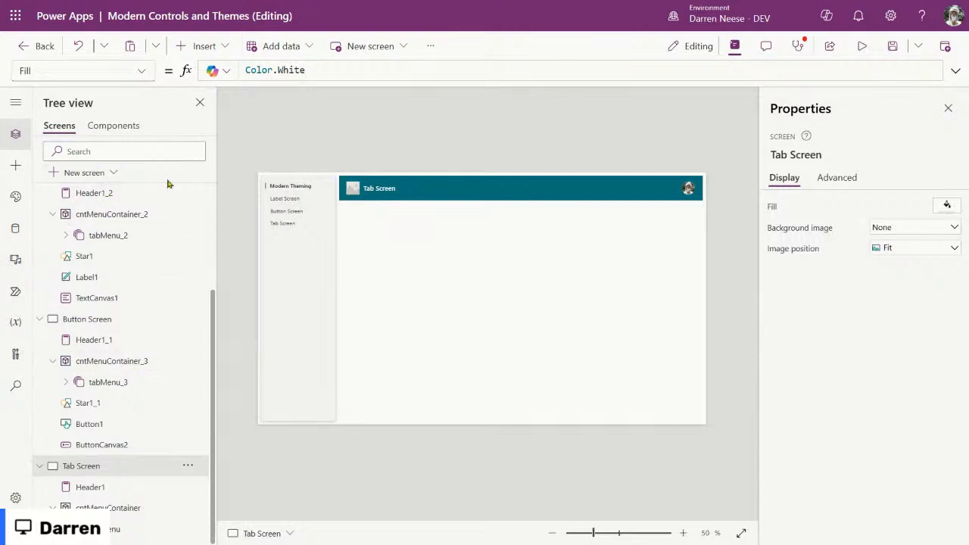
Step: Open the App formulas in the expanded editor and look over the fxMenuWidth formula
scroll(83, 302, up, 3)
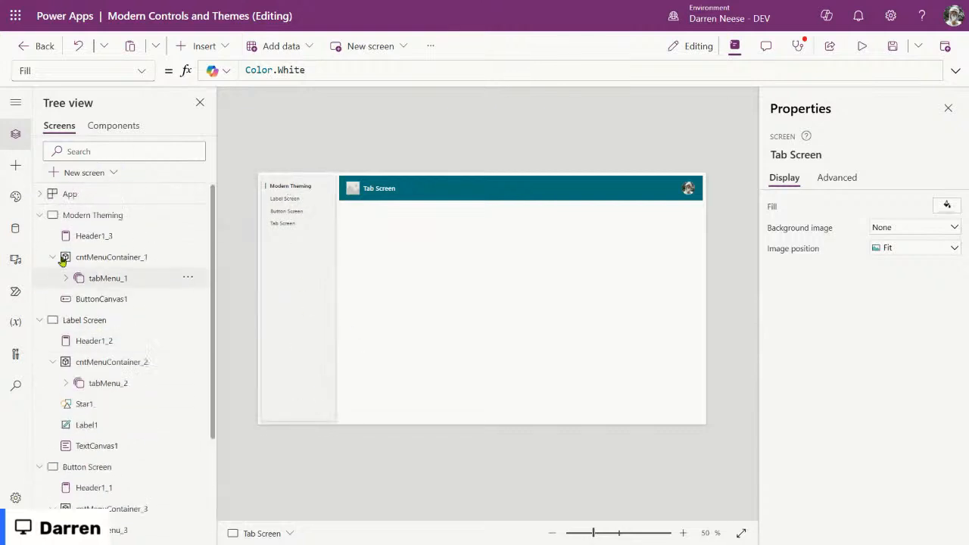
click(87, 197)
click(954, 70)
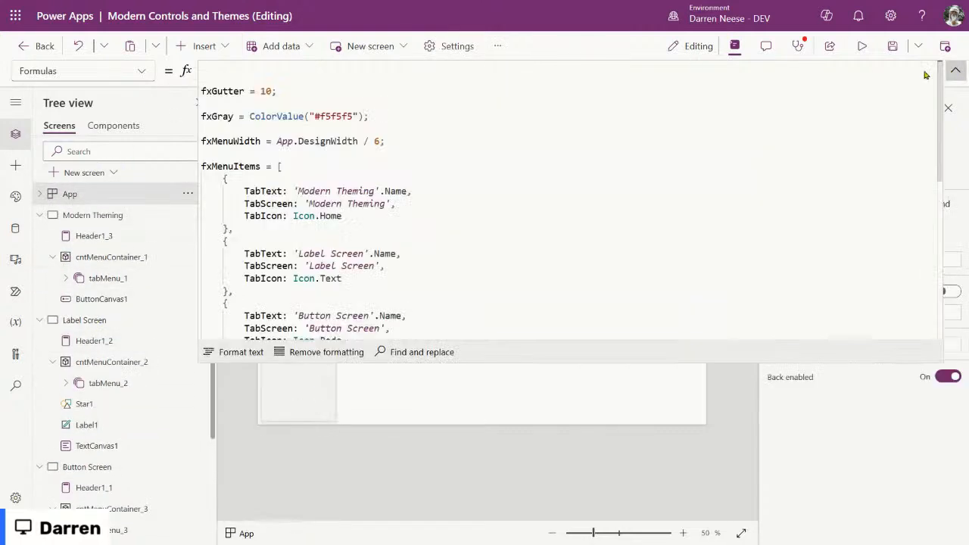
click(460, 217)
click(463, 140)
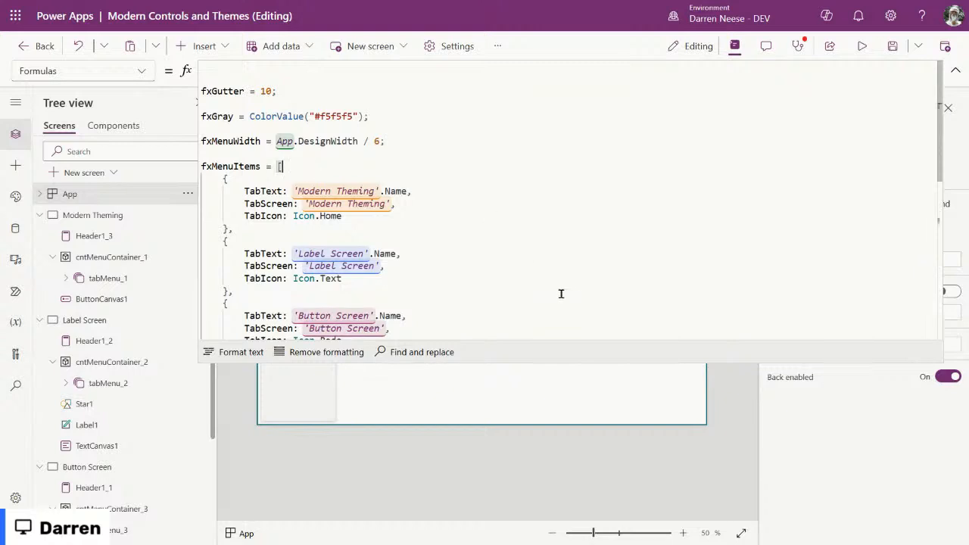
scroll(560, 292, down, 3)
scroll(560, 292, up, 2)
click(648, 191)
click(956, 75)
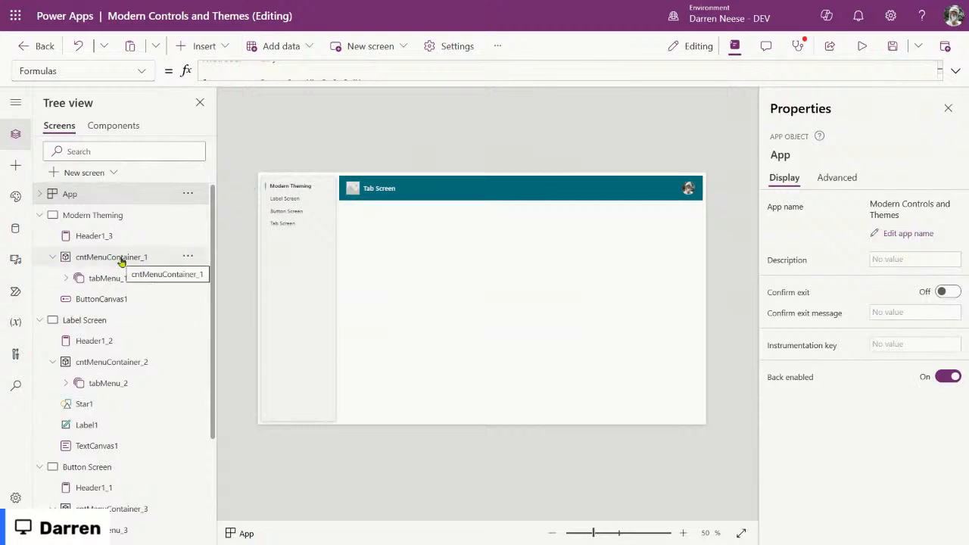
Step: Re-expand the formulas editor and select the fxMenuItems name
click(955, 71)
click(485, 249)
scroll(463, 232, down, 2)
scroll(458, 232, up, 2)
double_click(232, 132)
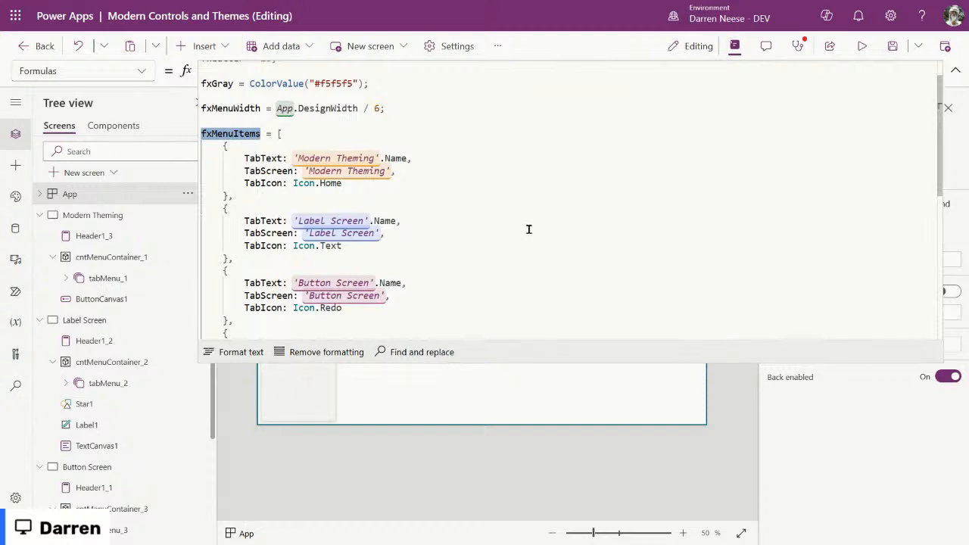
Step: Start a new fxSelectedMenuItem formula as a LookUp on fxMenuItems
click(410, 112)
key(Return)
key(Return)
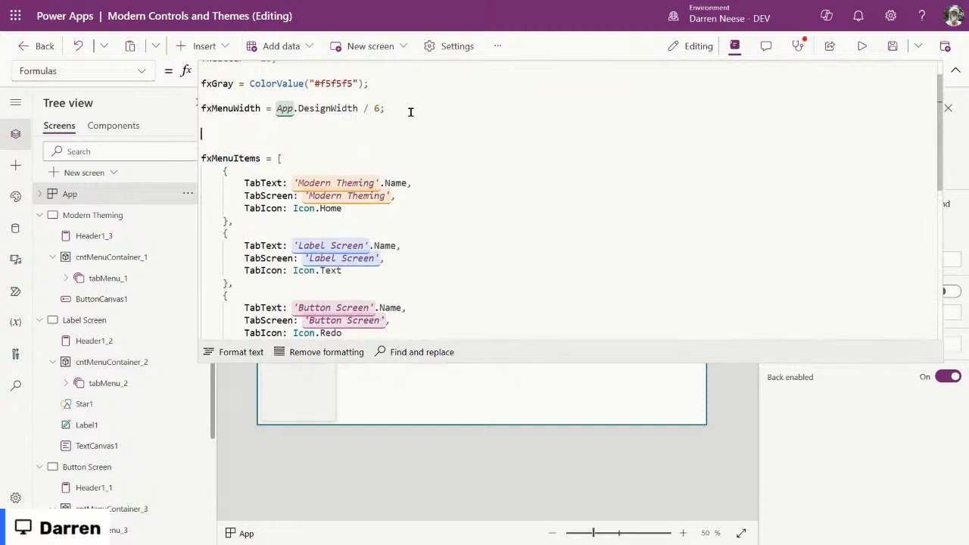
text(fxSel)
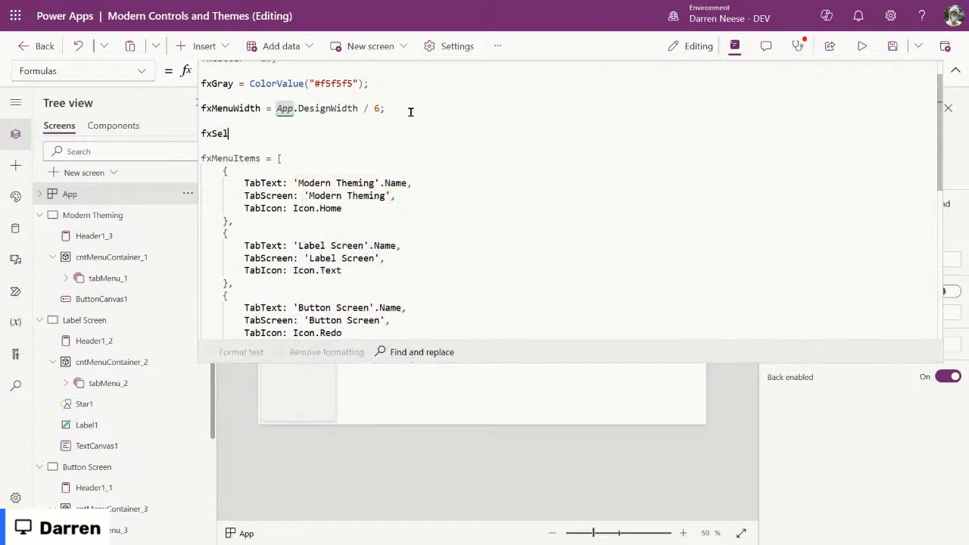
text(ectedMenuItem = ;)
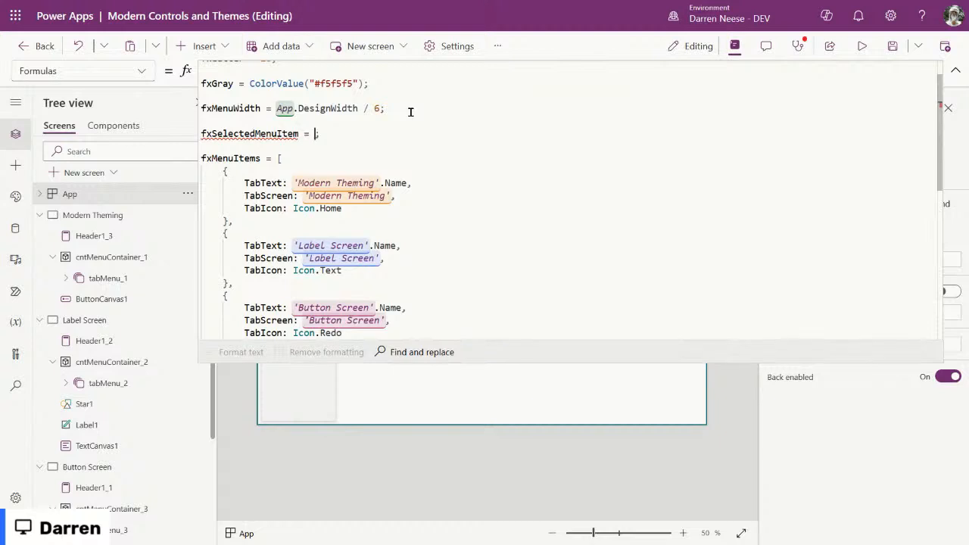
key(Return)
key(Return)
key(Up)
key(Tab)
text(Look)
key(Tab)
text(()
text(fxMenuItems)
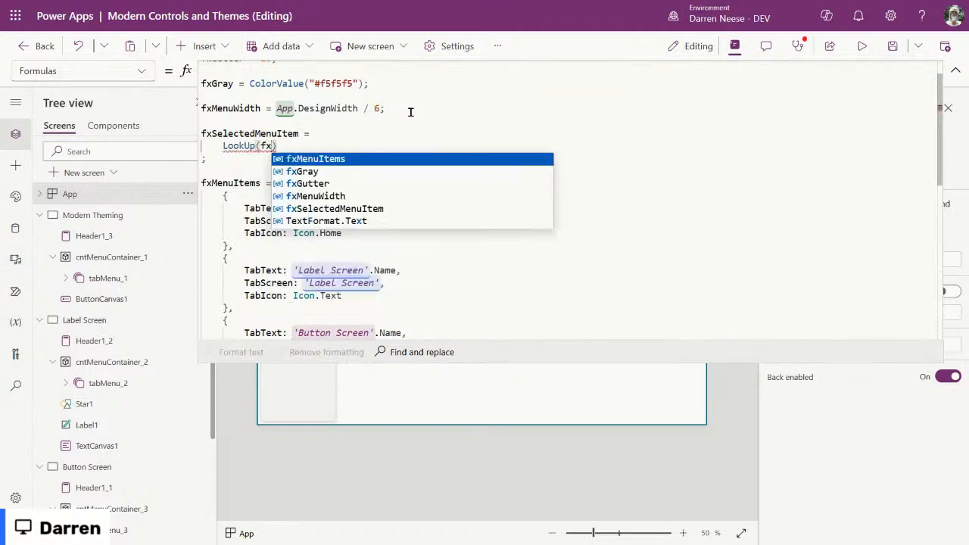
key(Tab)
Step: Spread the LookUp's source and closing bracket onto separate, indented lines
key(ctrl+Left)
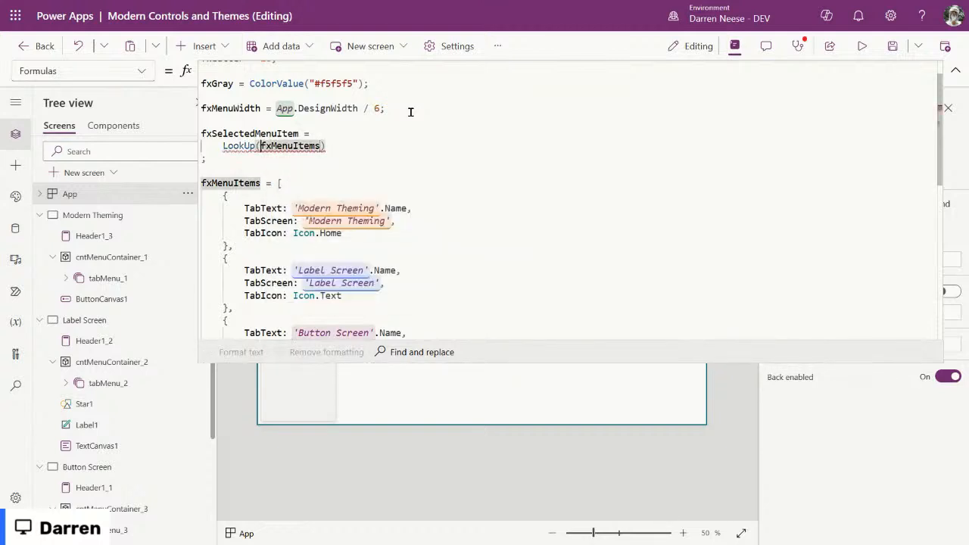
key(Return)
key(End)
key(Return)
key(Up)
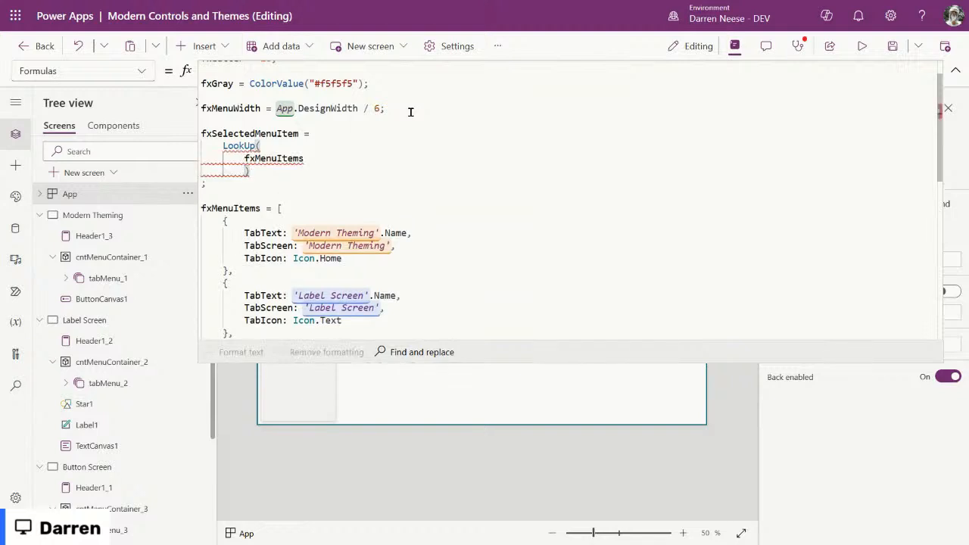
key(Down)
key(BackSpace)
key(Delete)
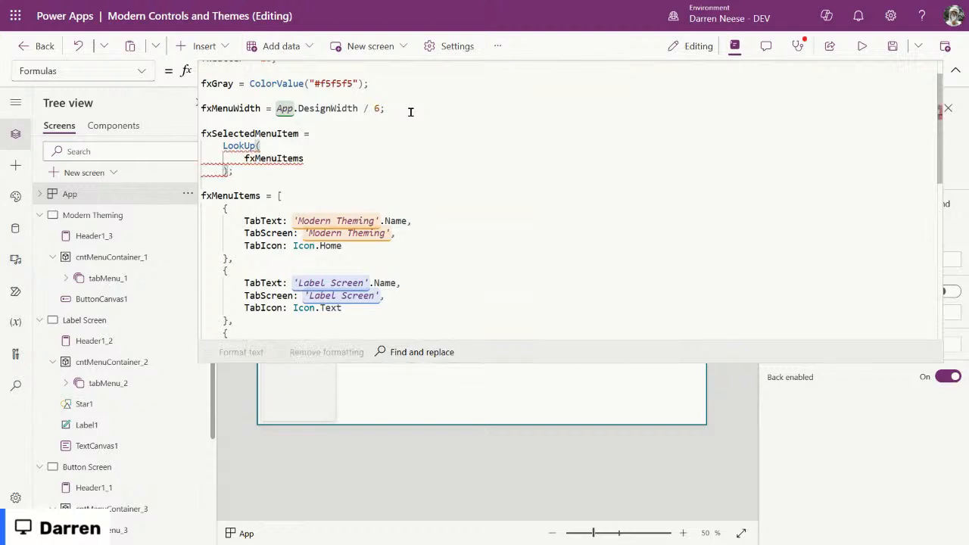
Step: Add a comma after fxMenuItems and prepare an empty line for the condition
key(End)
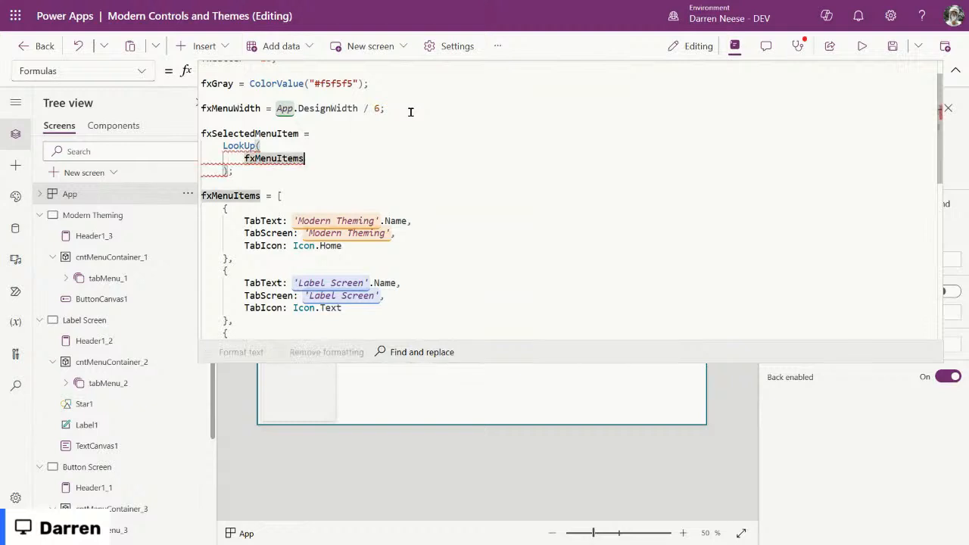
text(,)
key(Escape)
key(shift+Return)
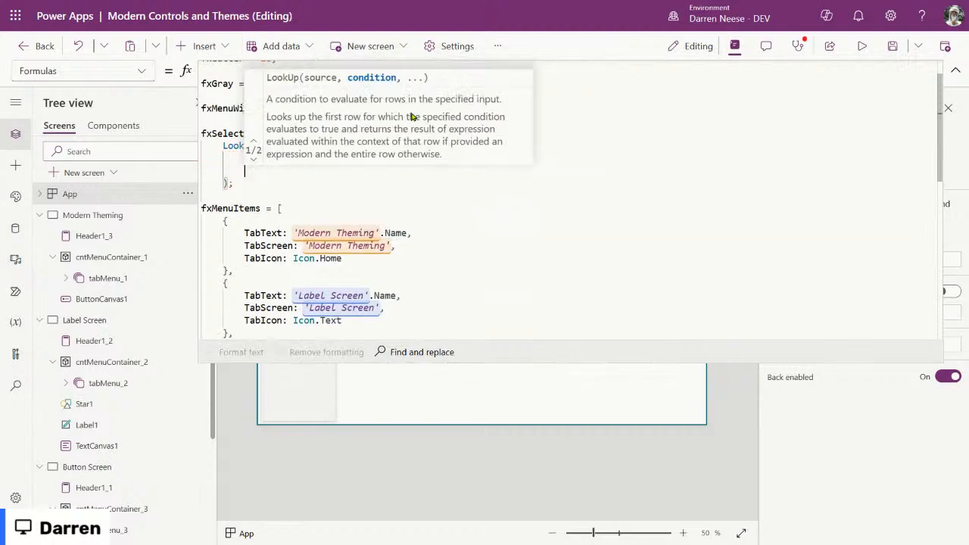
click(444, 297)
click(309, 162)
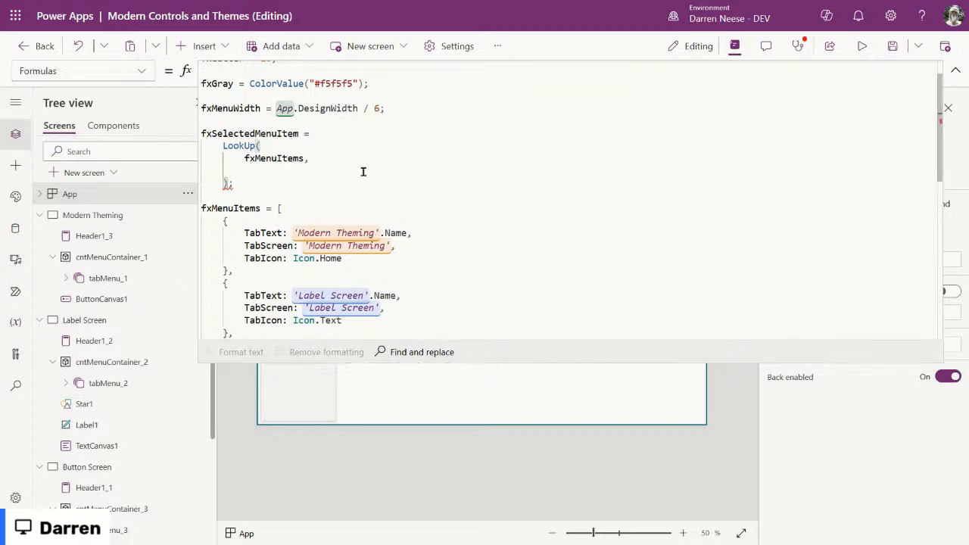
drag(224, 167, 347, 169)
click(269, 169)
Step: Write the lookup condition TabText = App.ActiveScreen.Name
text(TabT)
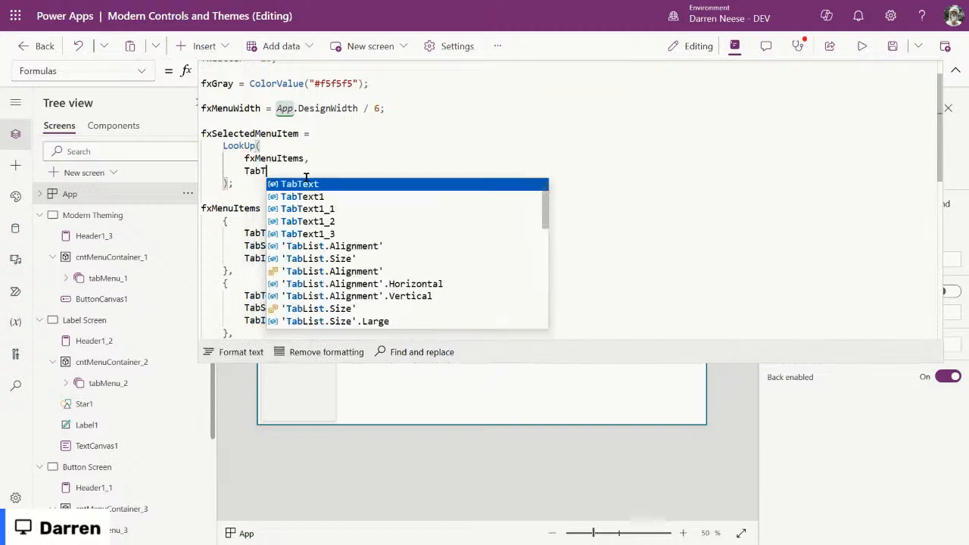
key(Tab)
text(= )
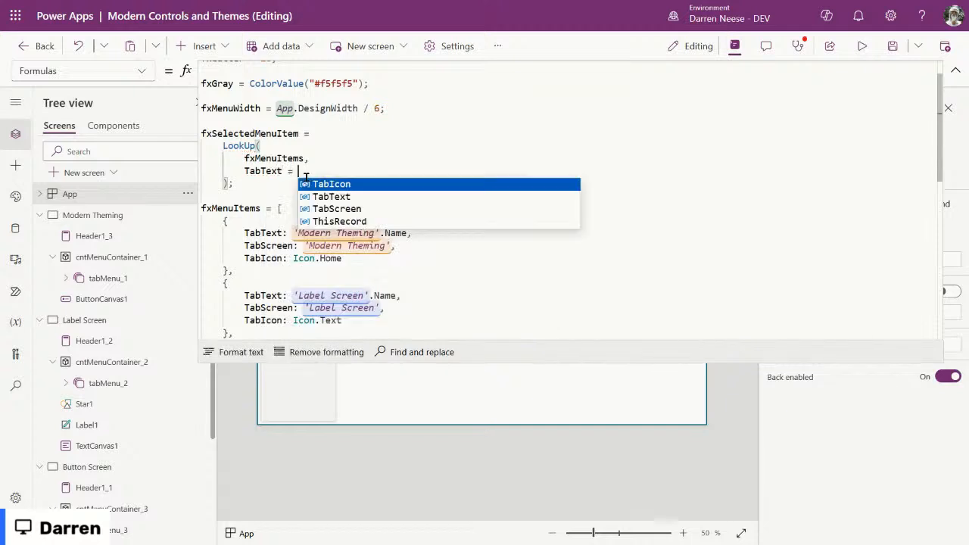
text(App)
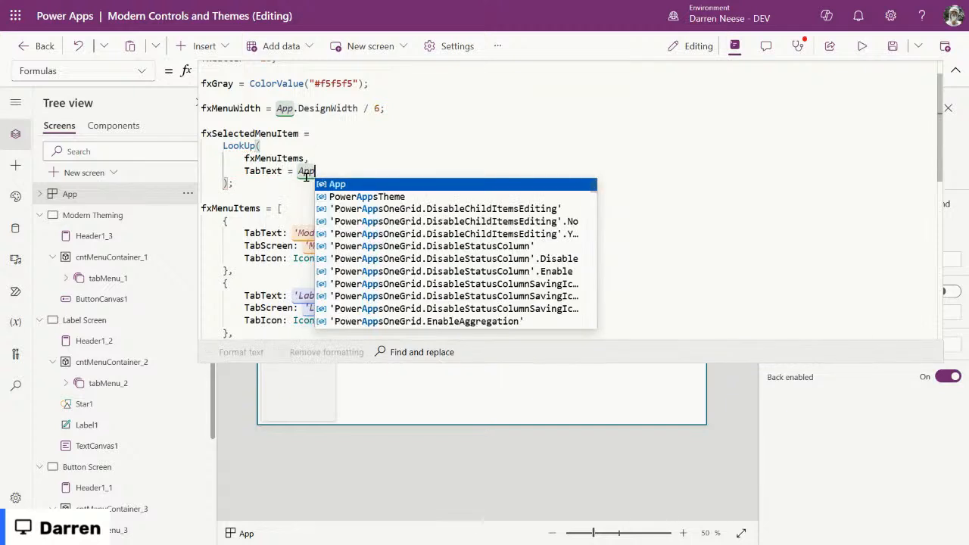
text(.A)
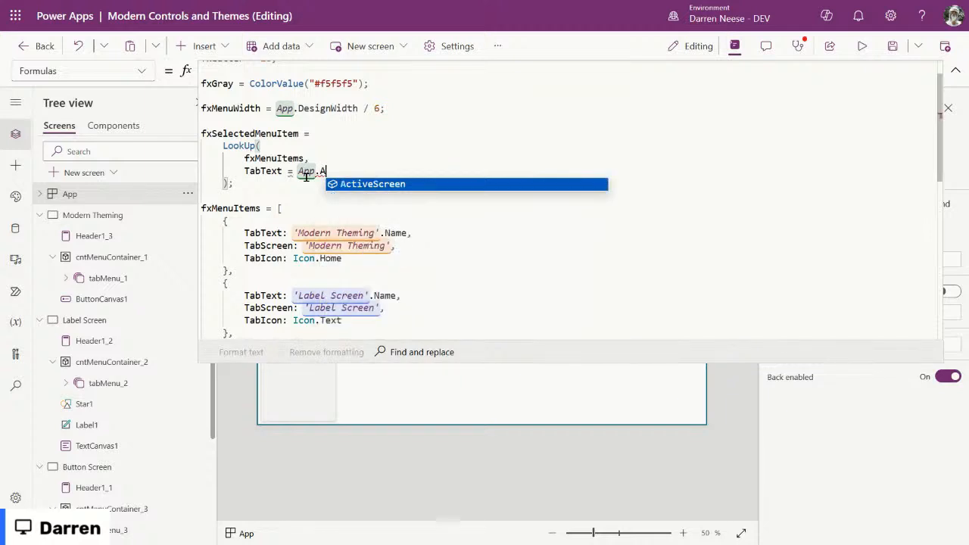
key(Tab)
text(.nam)
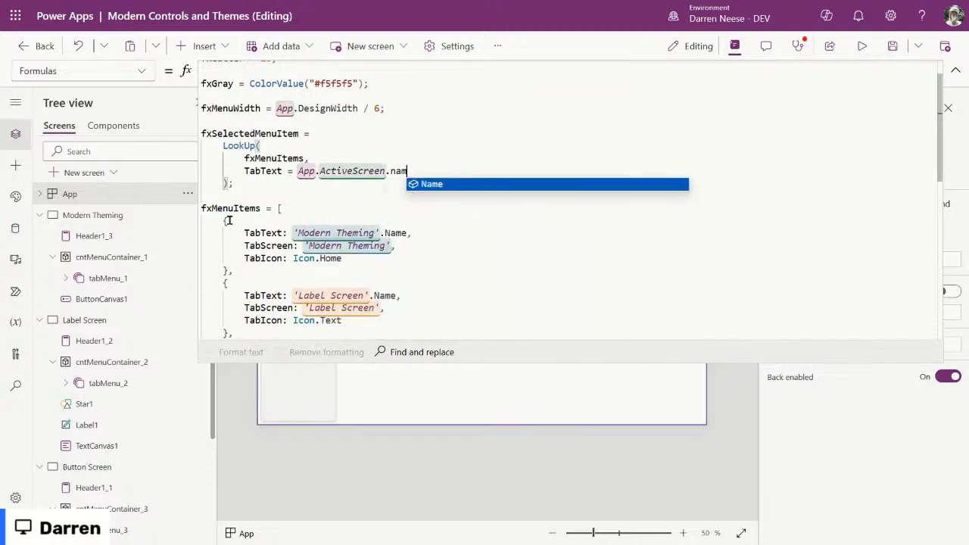
key(Tab)
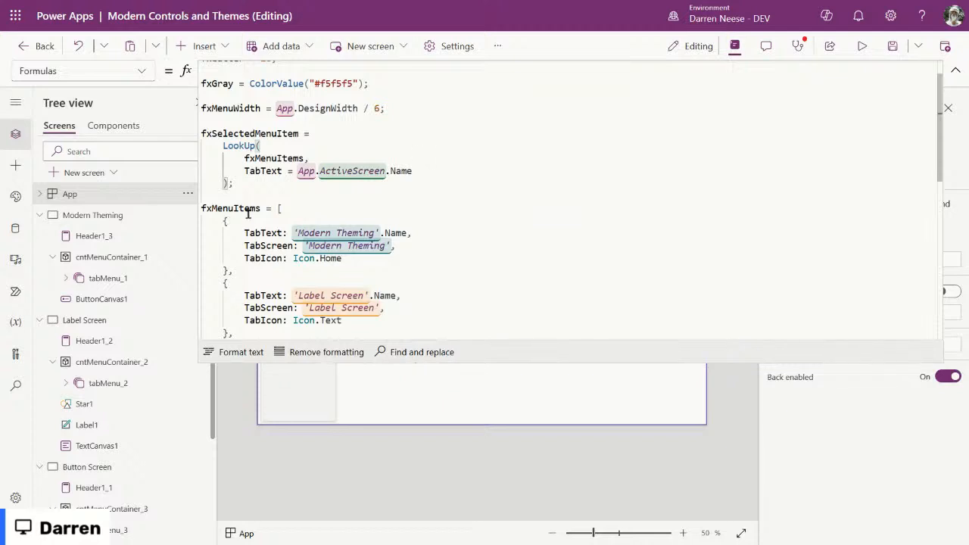
Step: Review the finished LookUp, highlighting the condition and the Modern Theming TabText entry
drag(424, 170, 190, 162)
drag(248, 184, 195, 146)
scroll(518, 243, down, 3)
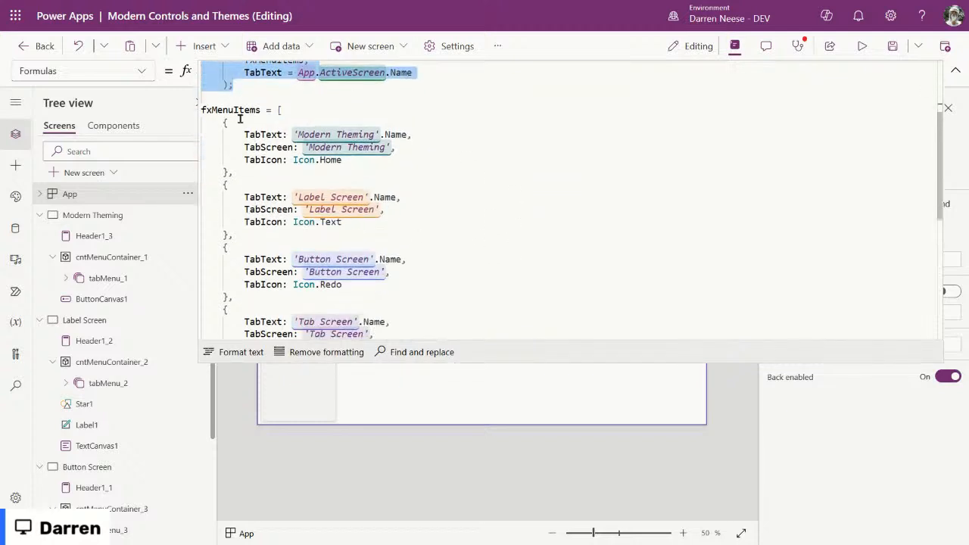
scroll(366, 213, down, 2)
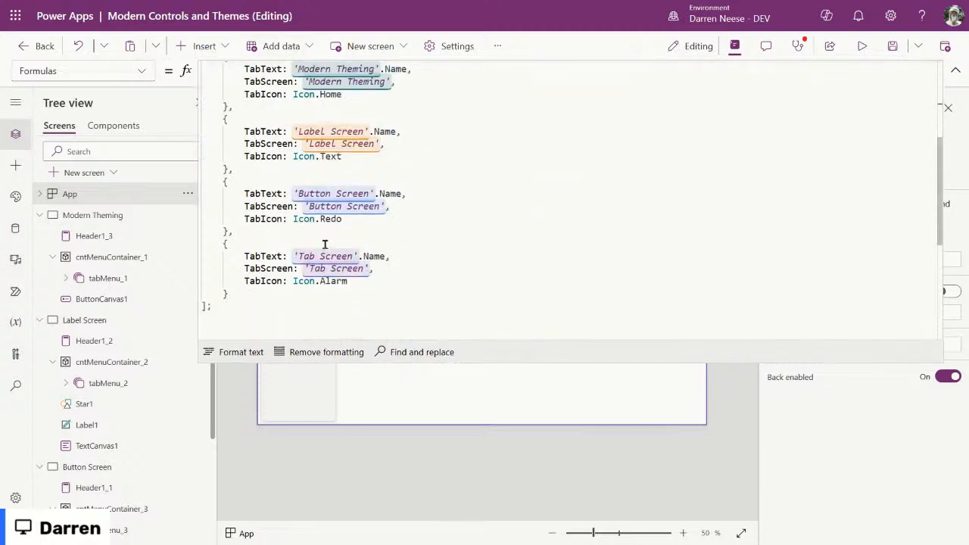
scroll(301, 237, up, 4)
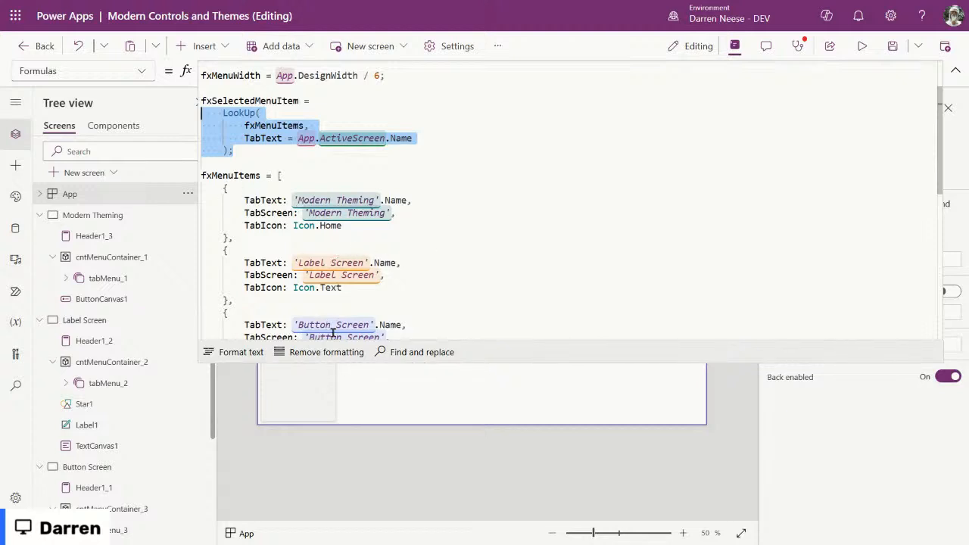
click(264, 129)
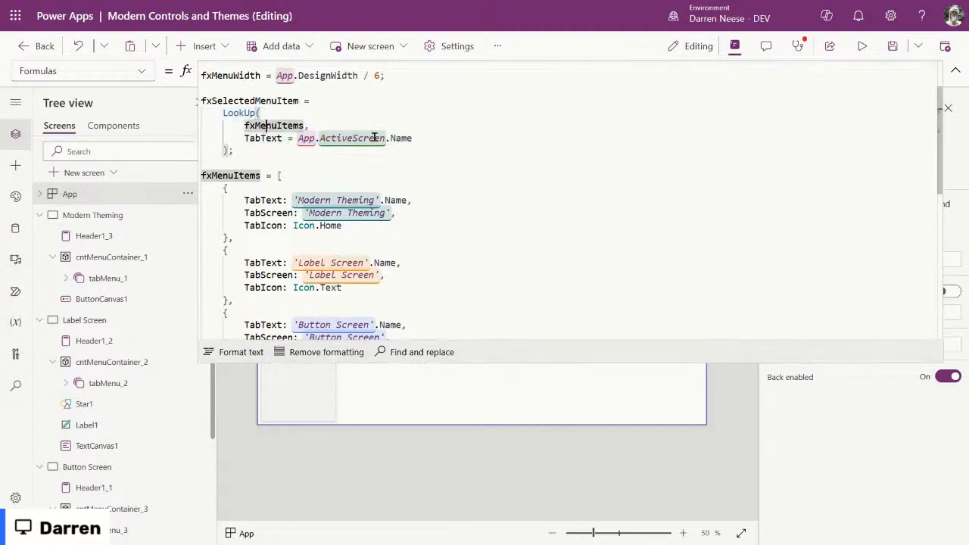
drag(412, 138, 298, 138)
click(297, 138)
click(428, 138)
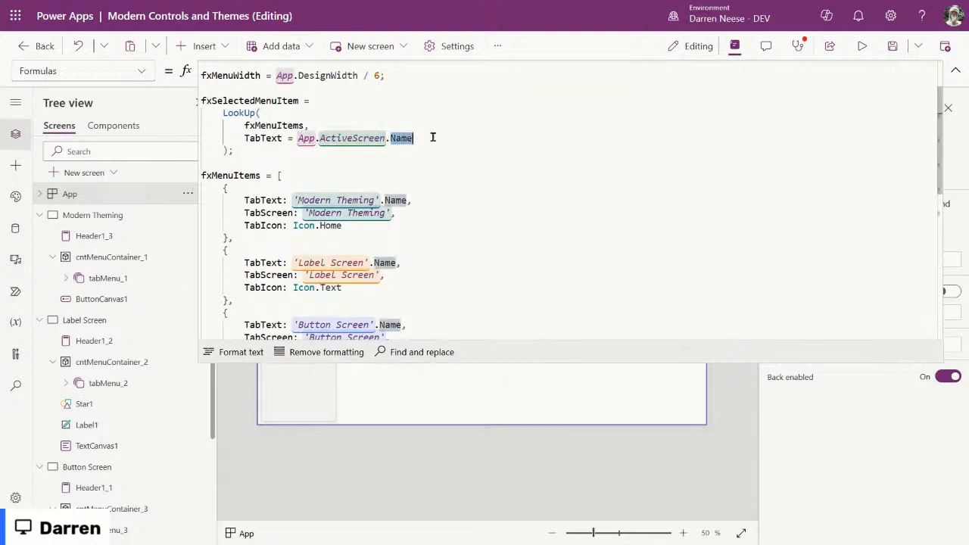
click(272, 140)
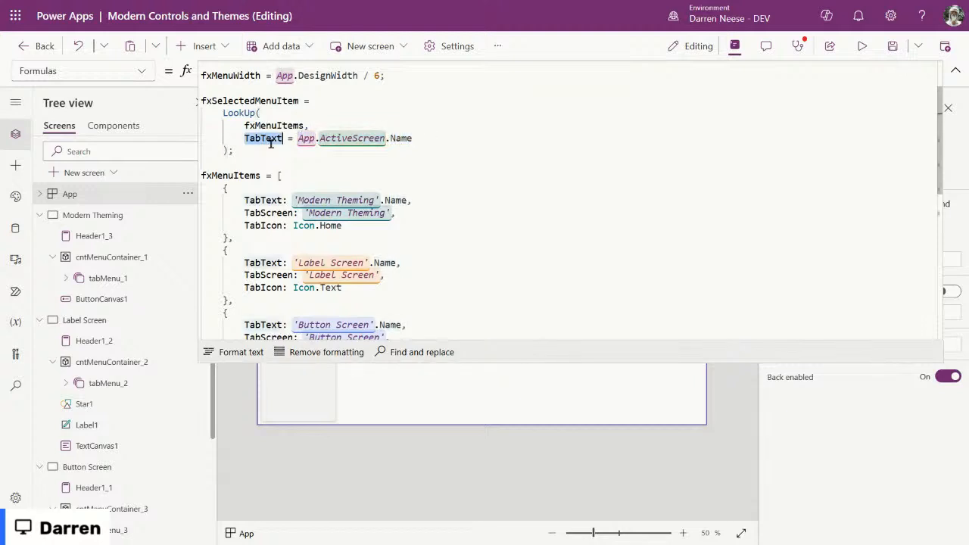
drag(411, 201, 244, 199)
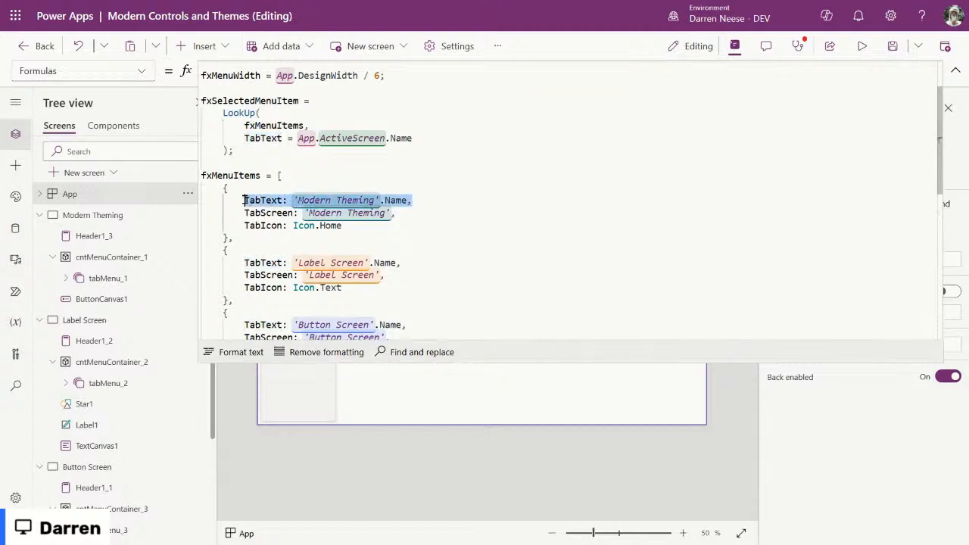
Step: Change the condition to TabScreen = App.ActiveScreen, dropping .Name
double_click(273, 213)
double_click(267, 139)
text(TabSc)
key(Tab)
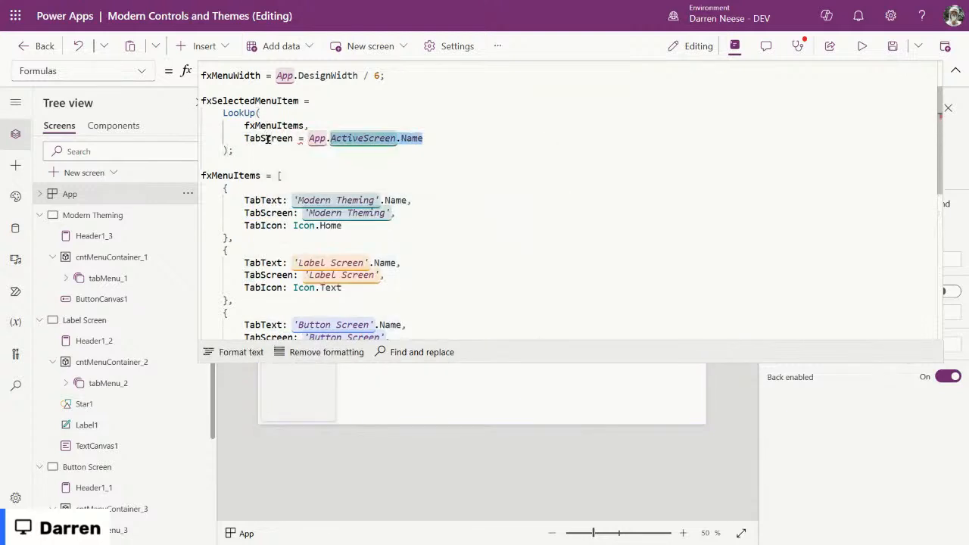
key(BackSpace)
key(BackSpace)
key(BackSpace)
key(BackSpace)
key(BackSpace)
Step: Review the updated fxSelectedMenuItem formula and select its name for copying
click(419, 174)
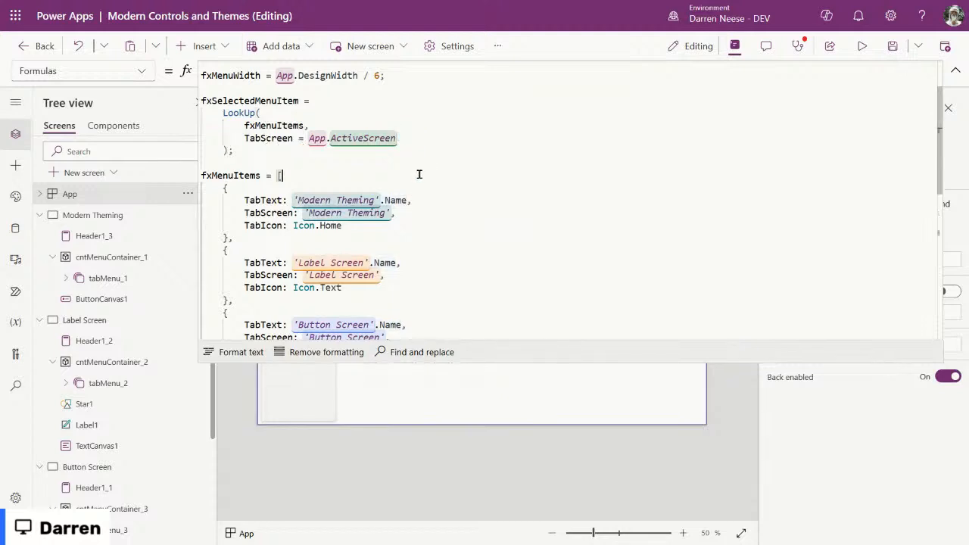
click(335, 150)
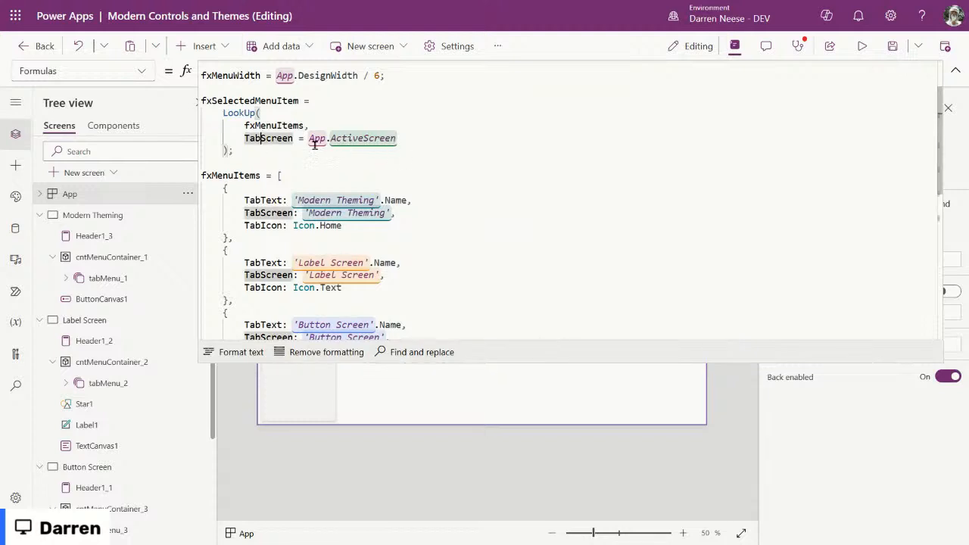
drag(372, 151, 195, 103)
drag(310, 157, 205, 101)
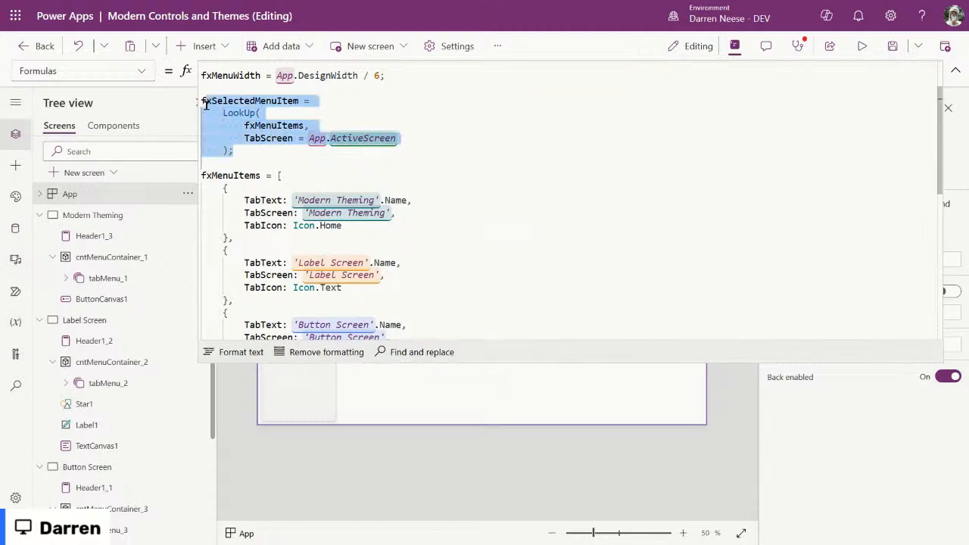
click(417, 115)
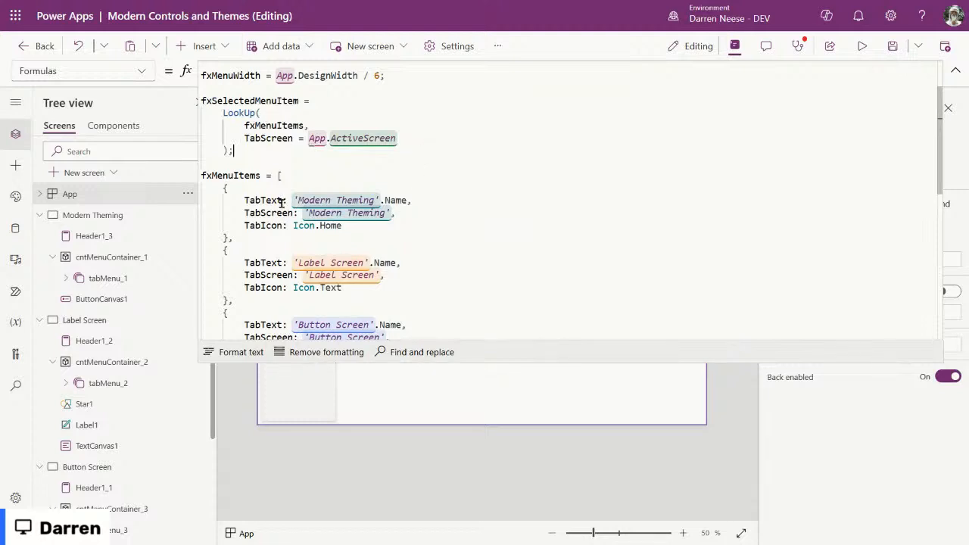
drag(290, 200, 408, 200)
click(438, 108)
double_click(261, 99)
key(ctrl+c)
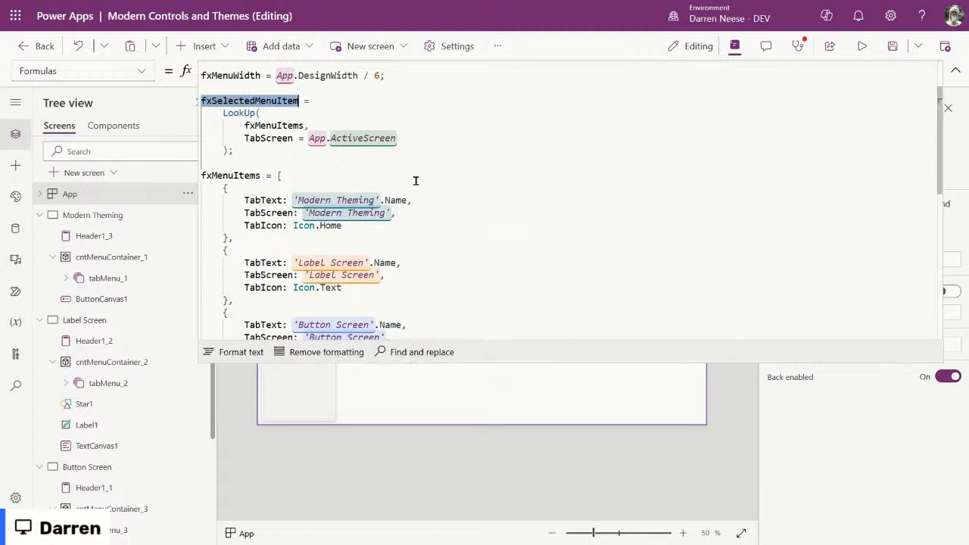
Step: Check DefaultSelectedItems on the Modern Theming and Label Screen tab menus
click(122, 280)
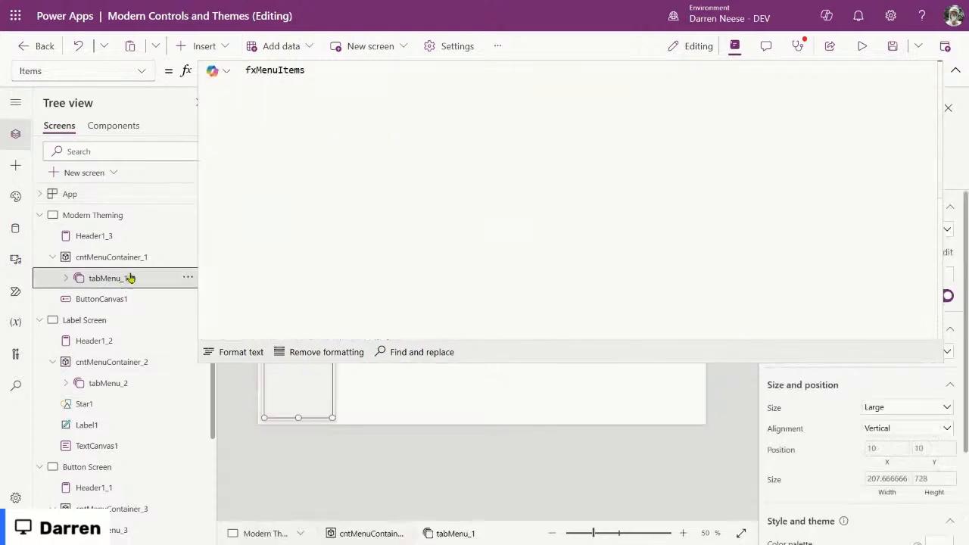
click(144, 72)
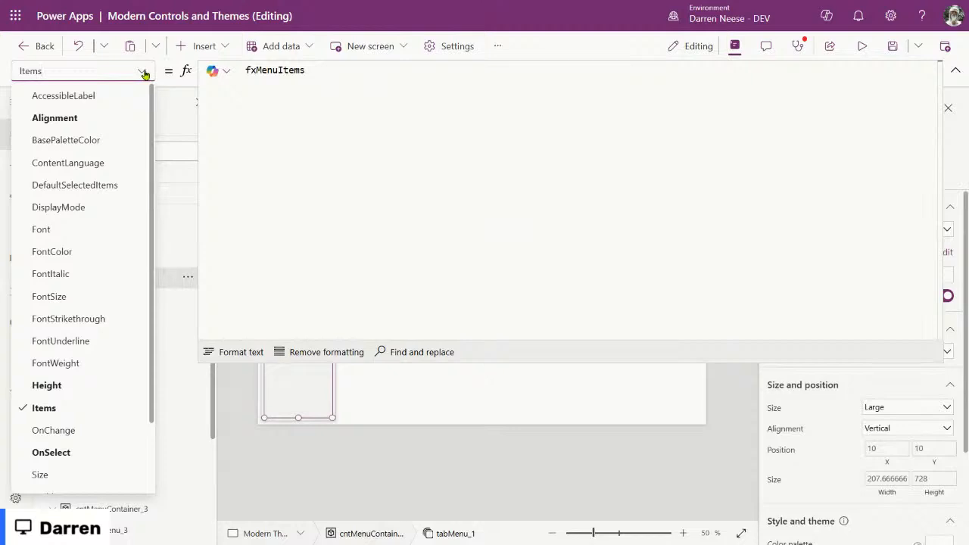
click(81, 185)
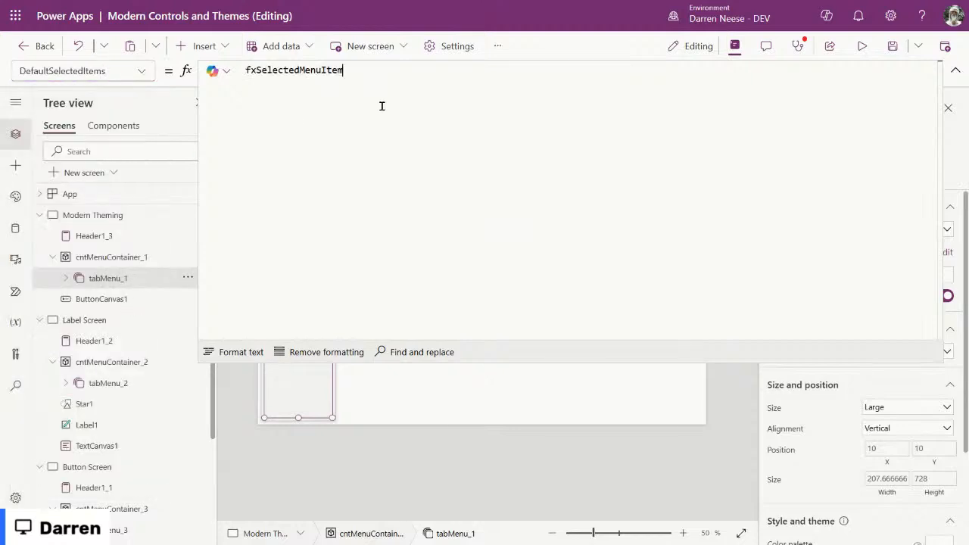
click(121, 383)
click(140, 72)
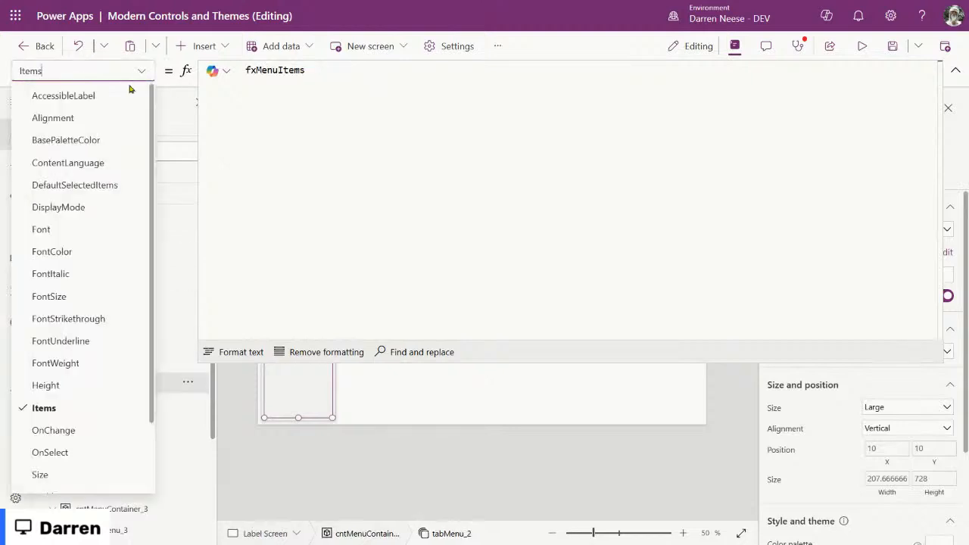
click(112, 185)
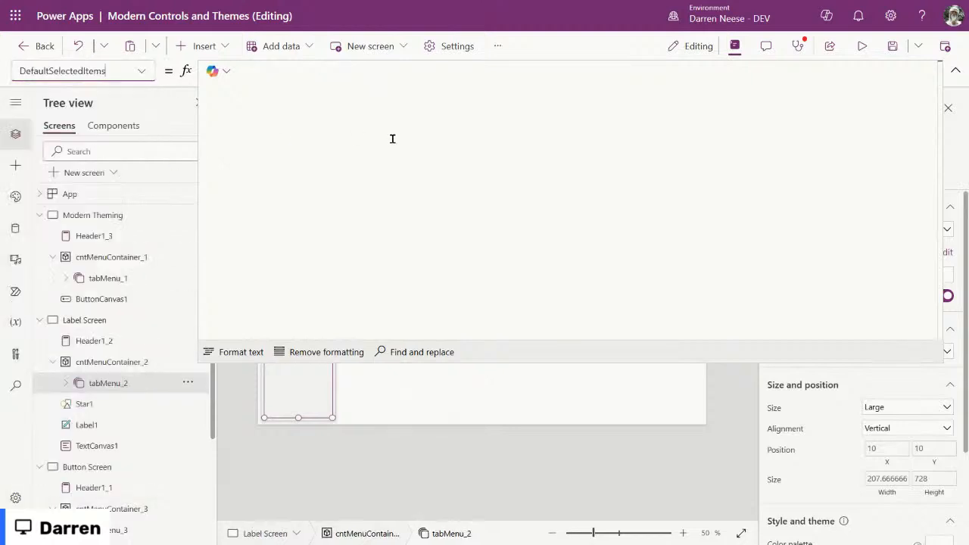
scroll(123, 383, down, 2)
Step: Fix the Button Screen tab menu's Items back to fxMenuItems and view its DefaultSelectedItems
click(131, 381)
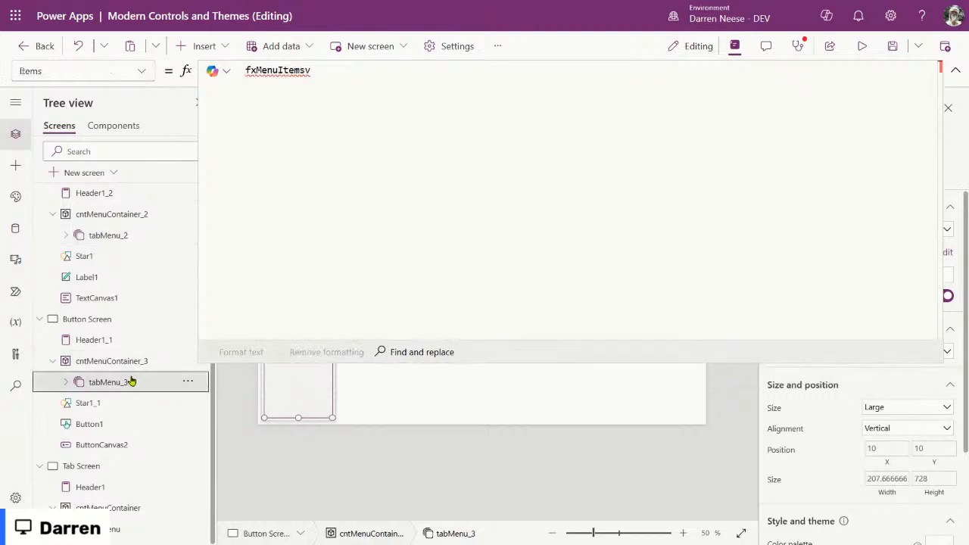
click(370, 72)
key(ctrl+a)
text(fxMenuItems)
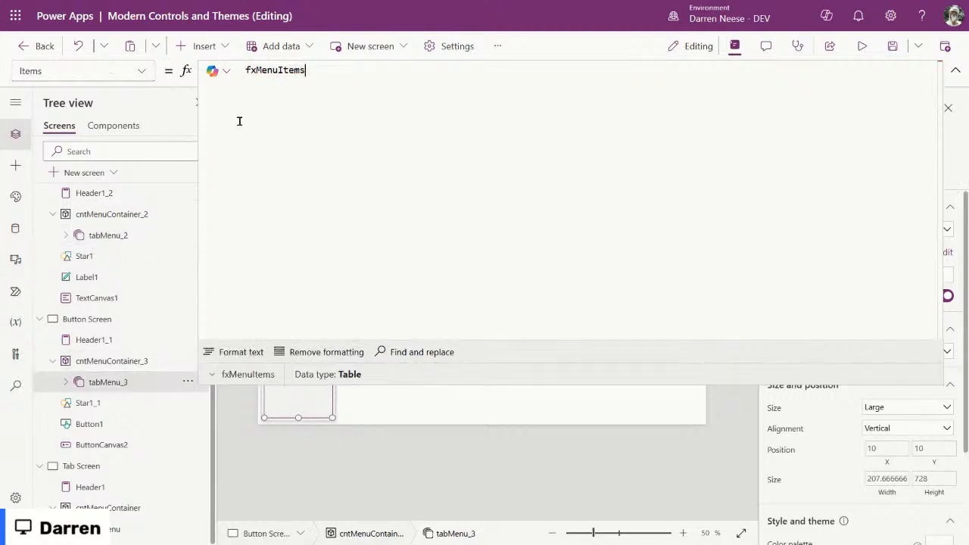
click(143, 71)
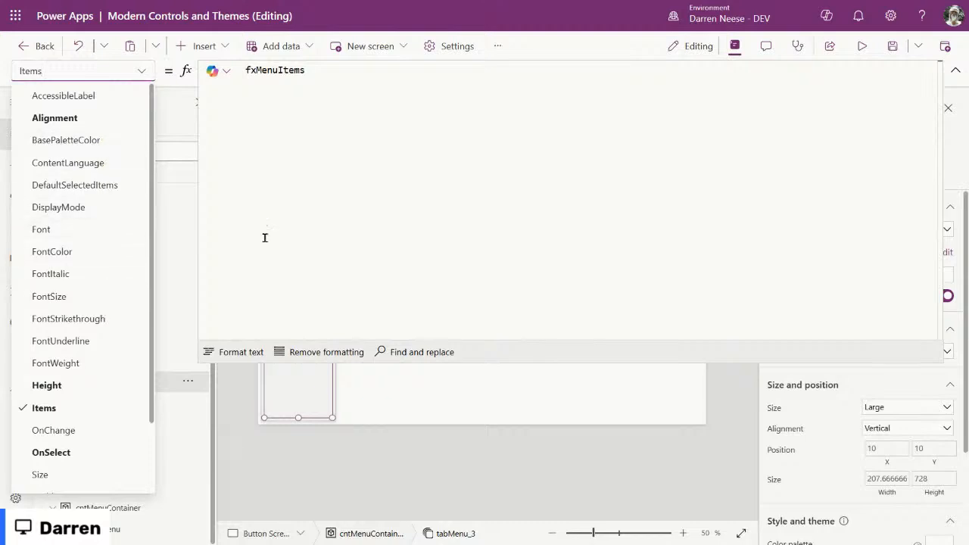
click(88, 185)
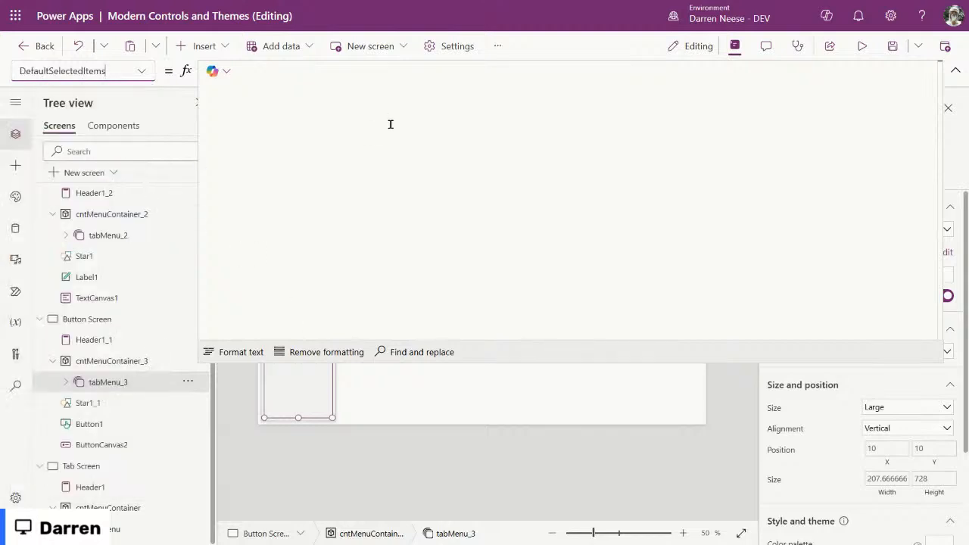
Step: Set the Tab Screen tab menu's DefaultSelectedItems to fxSelectedMenuItem
click(114, 528)
click(140, 72)
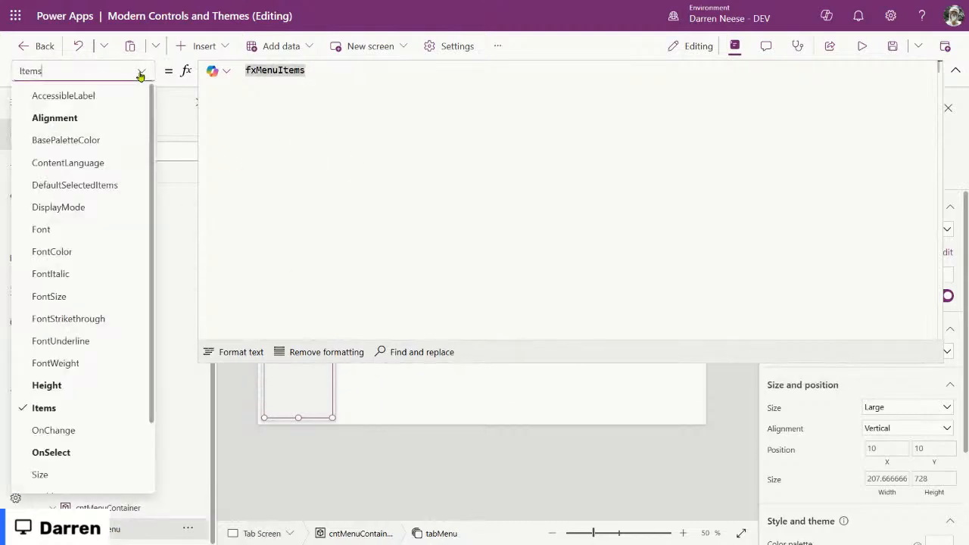
click(89, 185)
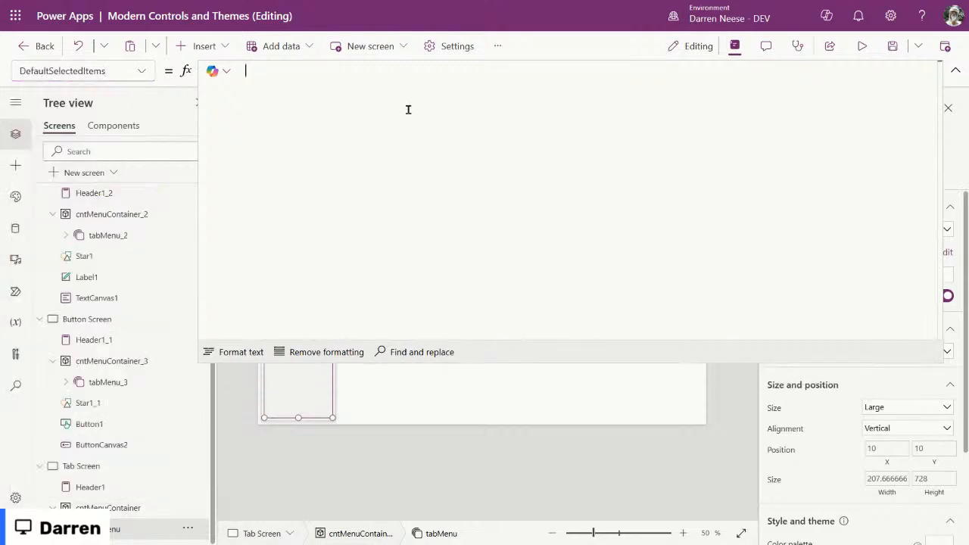
key(ctrl+v)
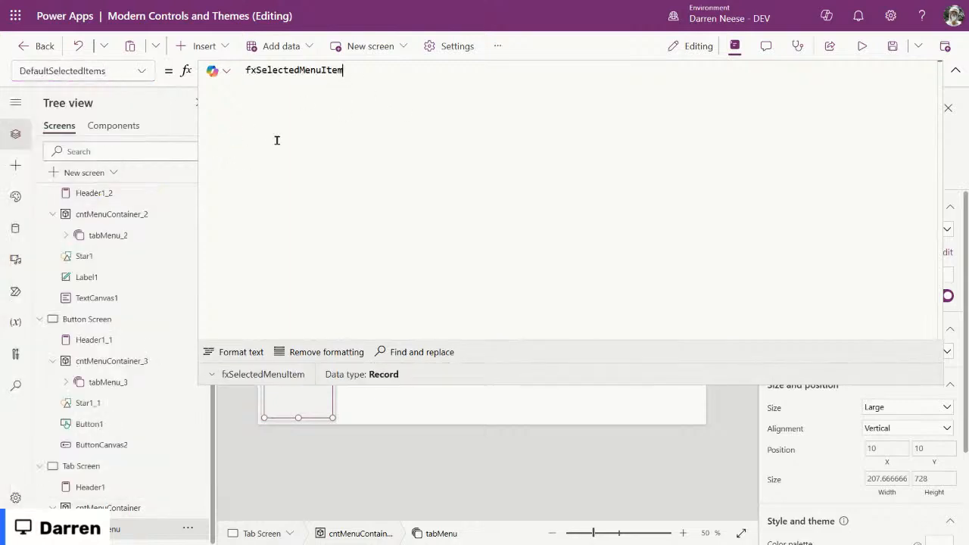
click(956, 70)
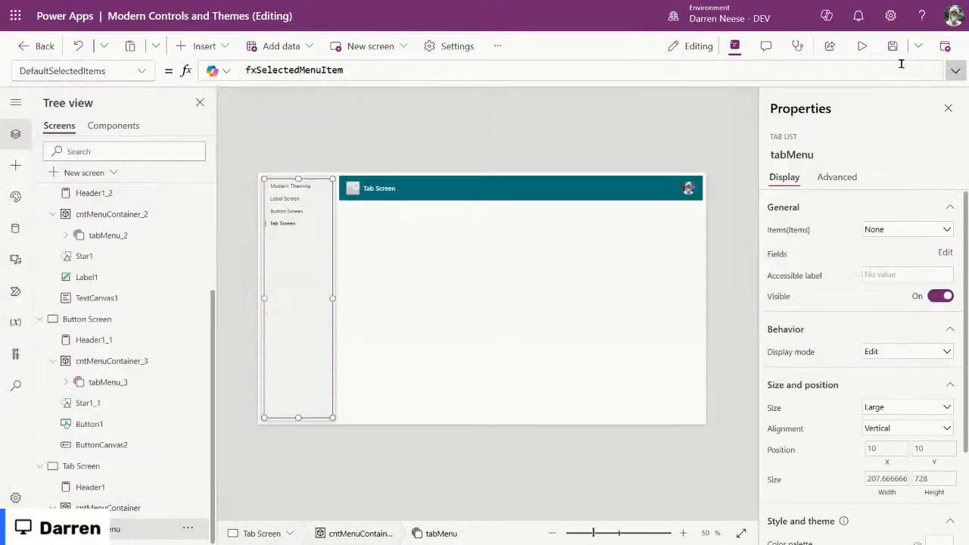
Step: Inspect Component1 on the Components tab, including its options menu
click(113, 126)
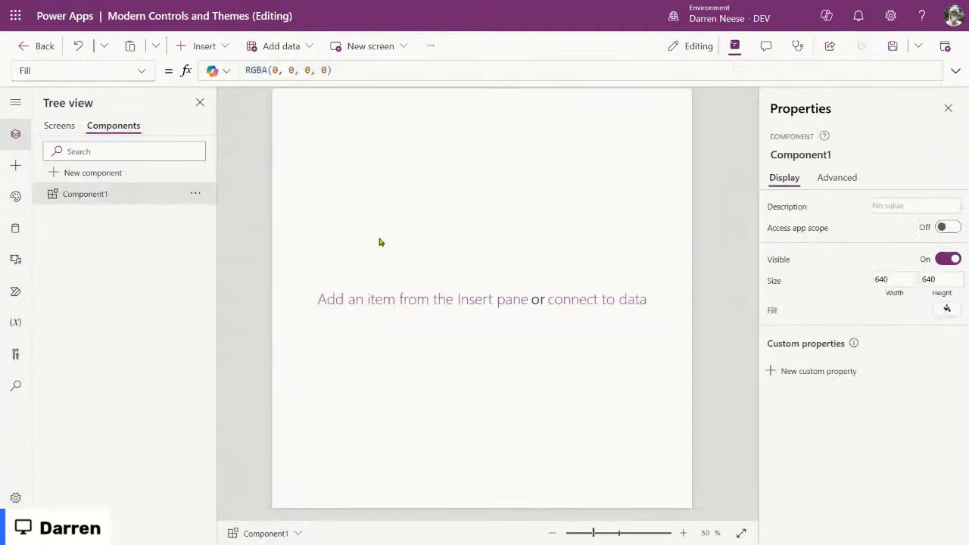
drag(580, 534, 610, 532)
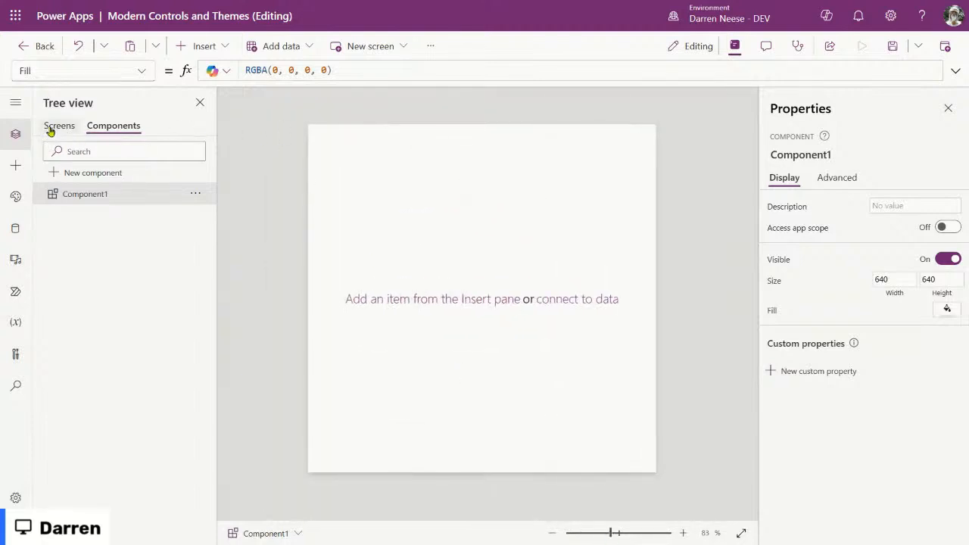
click(195, 194)
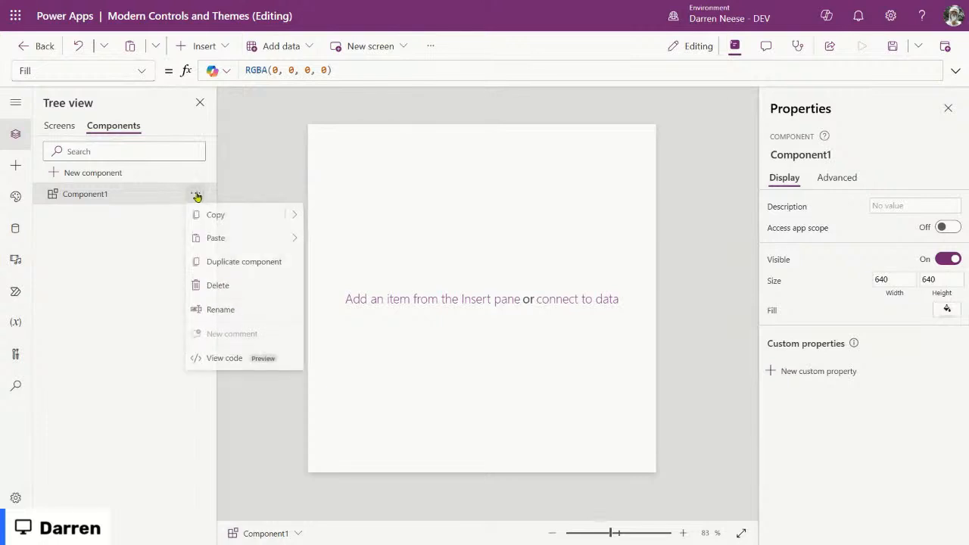
click(222, 291)
Step: Return to Screens, zoom out to the whole Modern Theming screen and select its button
click(59, 125)
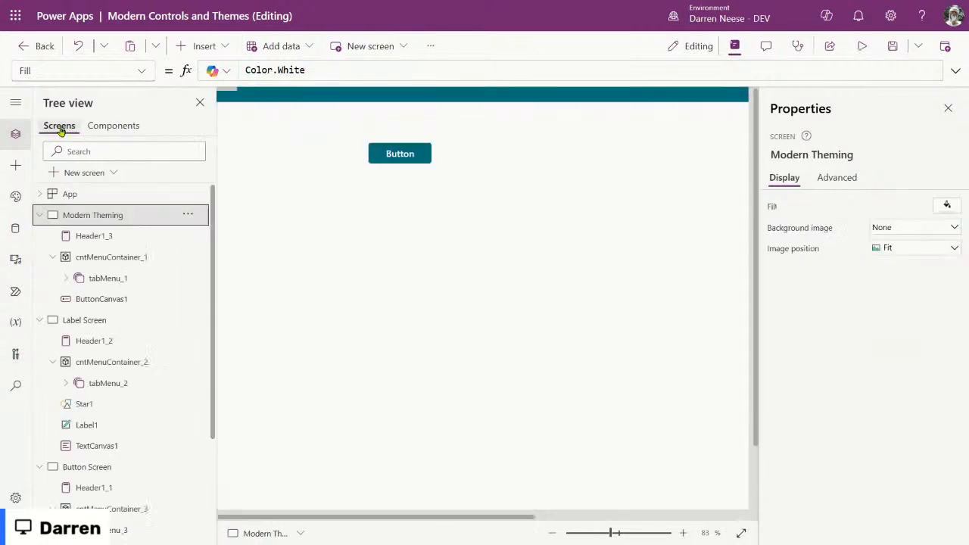
drag(605, 536, 597, 532)
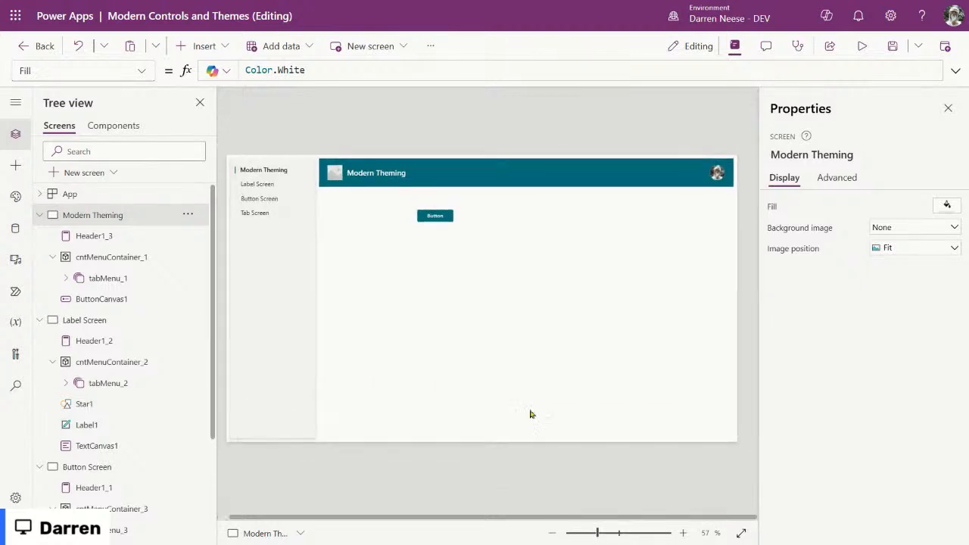
click(445, 215)
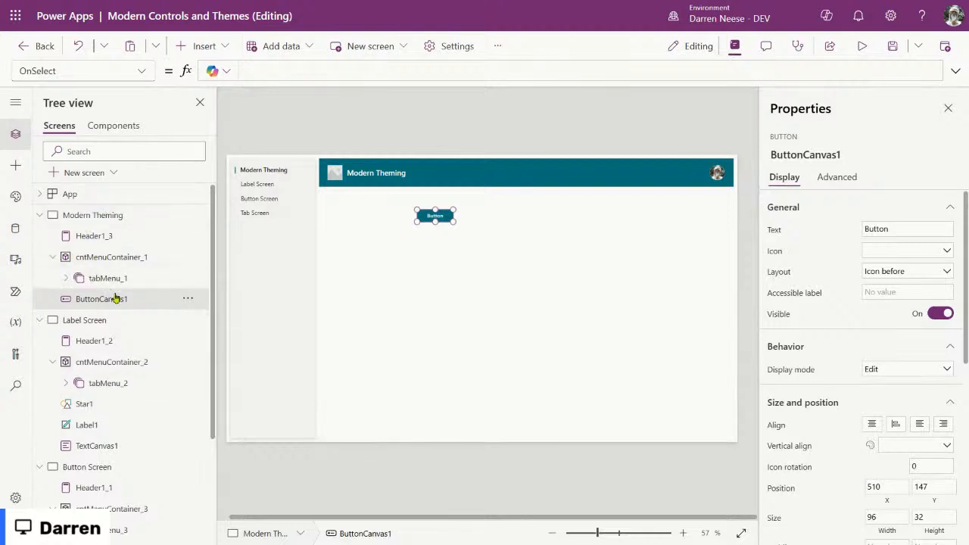
Step: Save the app and preview it, switching to Label, Button and Tab Screen from the menu
click(892, 47)
click(868, 47)
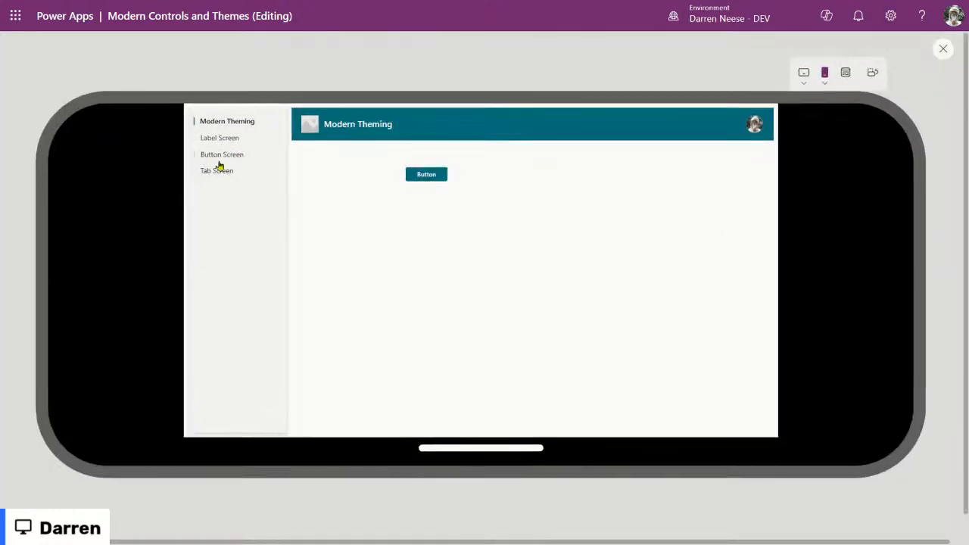
click(224, 138)
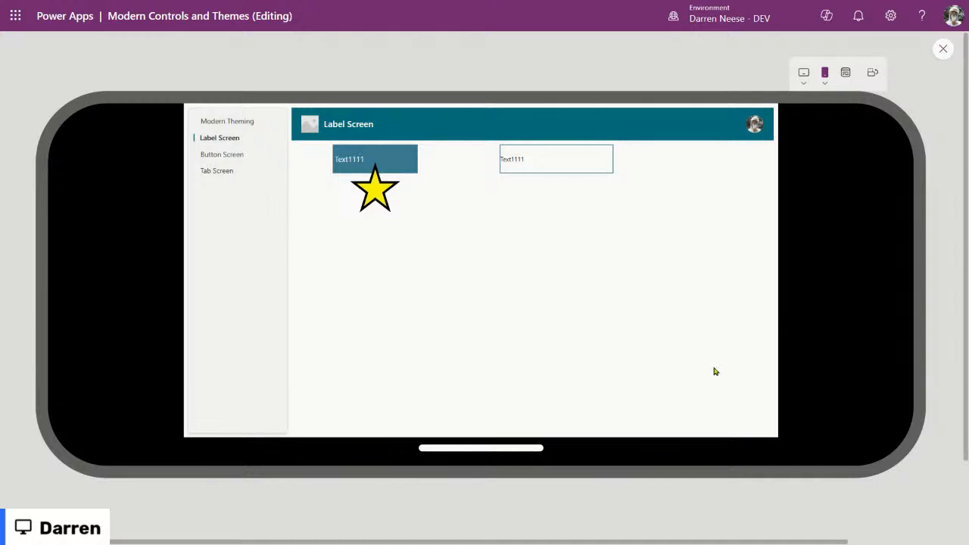
click(251, 157)
click(233, 174)
Step: Cycle the preview menu through Modern Theming, Label, Button and Tab Screen again, then close it
click(248, 122)
click(244, 139)
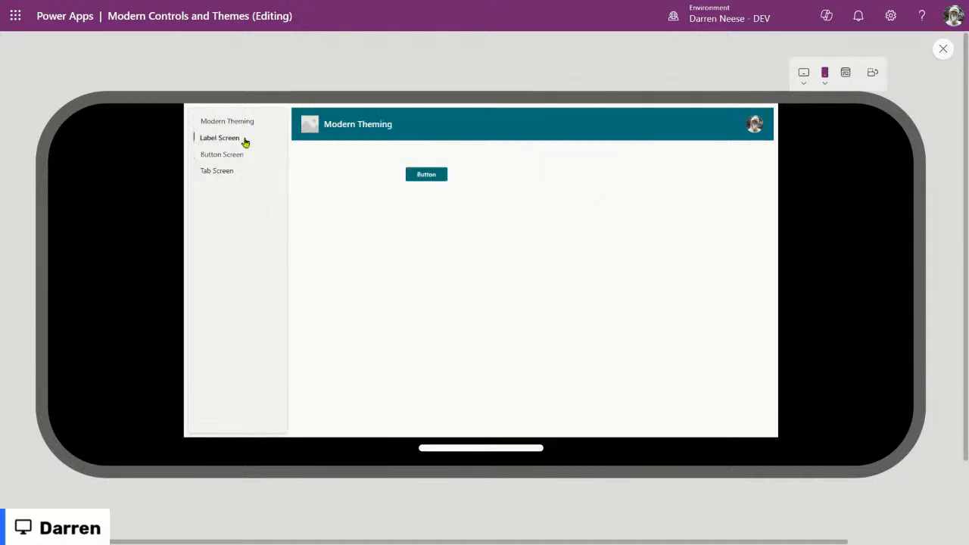
click(245, 155)
click(240, 172)
click(237, 141)
click(238, 162)
click(250, 121)
click(942, 49)
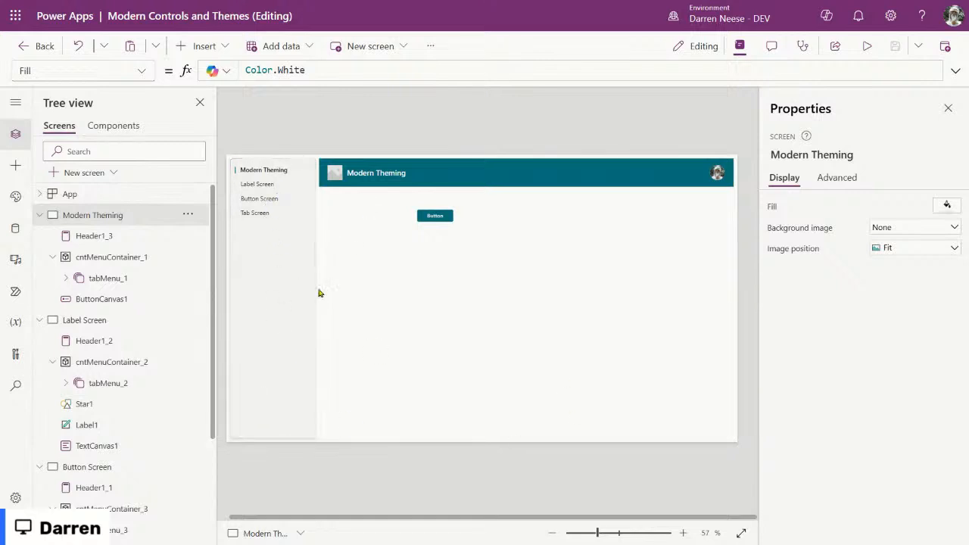
Step: Collapse Modern Theming, Label Screen, Button Screen and Tab Screen in the Tree view
click(40, 214)
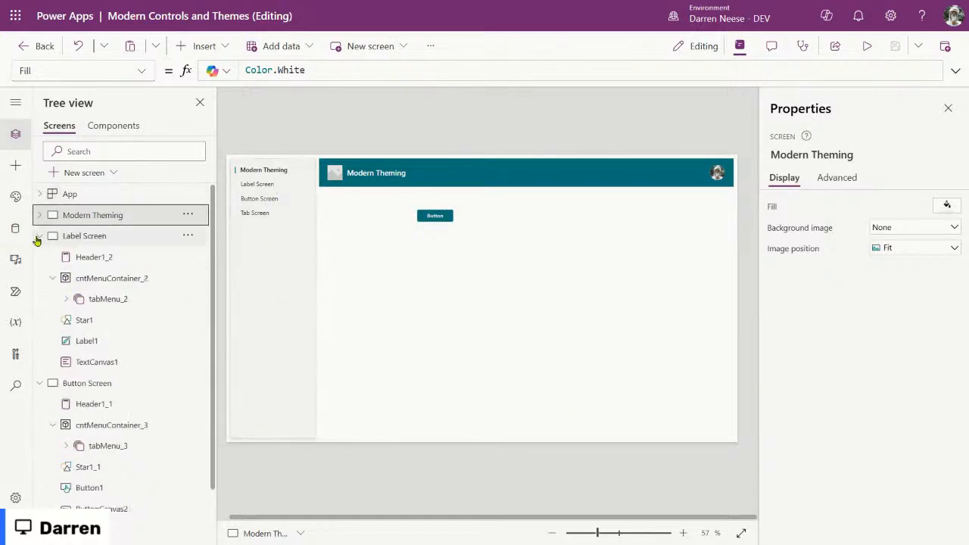
click(40, 235)
click(39, 256)
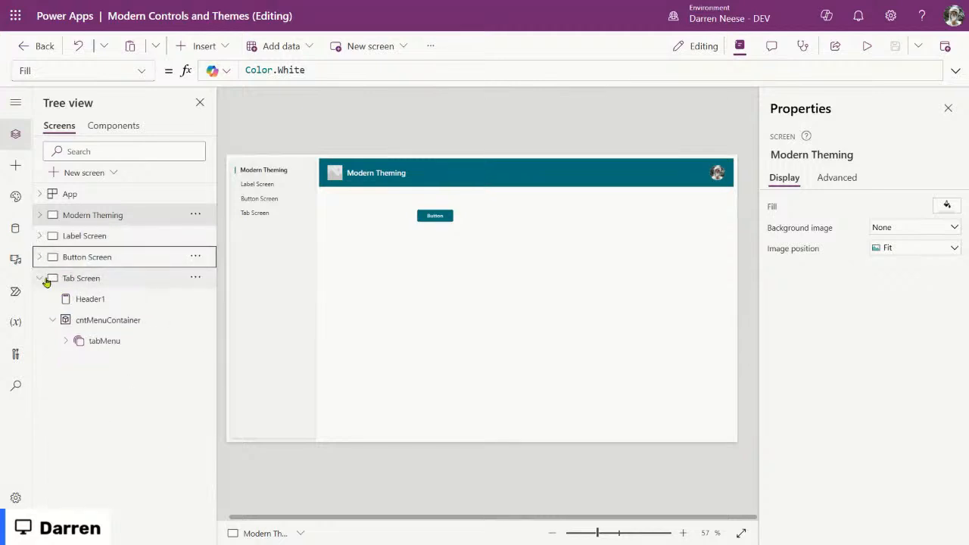
click(42, 278)
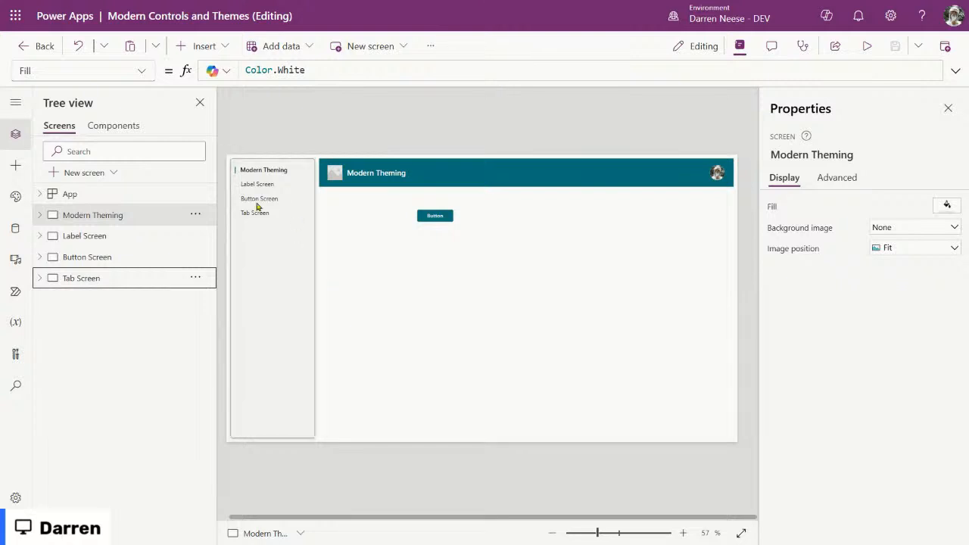
Step: Inspect Tab Screen's tab menu, menu container and header, then open the Variables pane
click(39, 278)
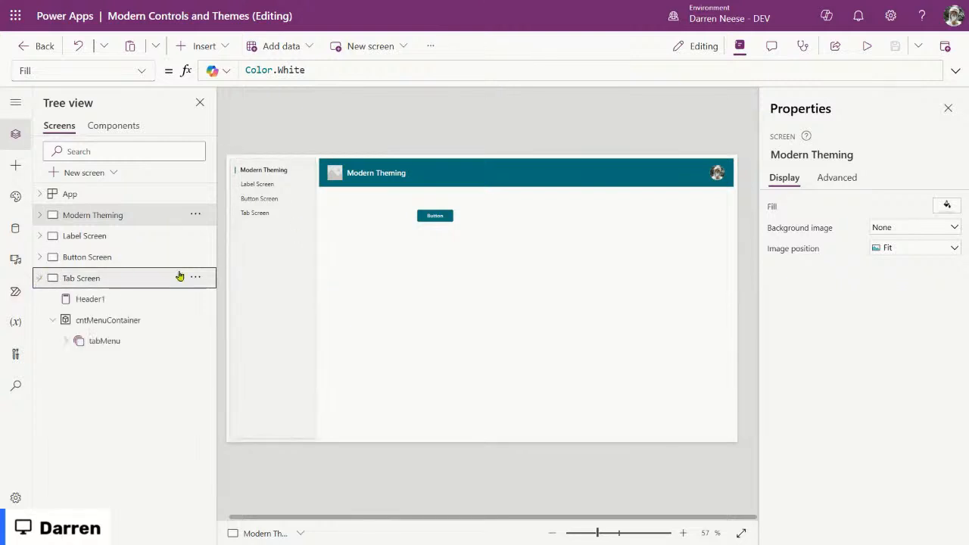
click(125, 342)
click(134, 320)
click(115, 301)
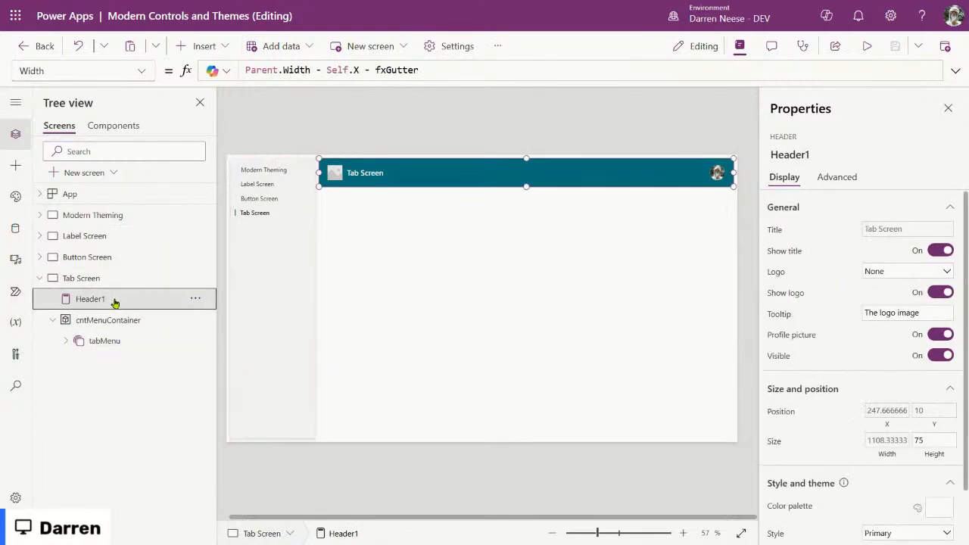
click(39, 278)
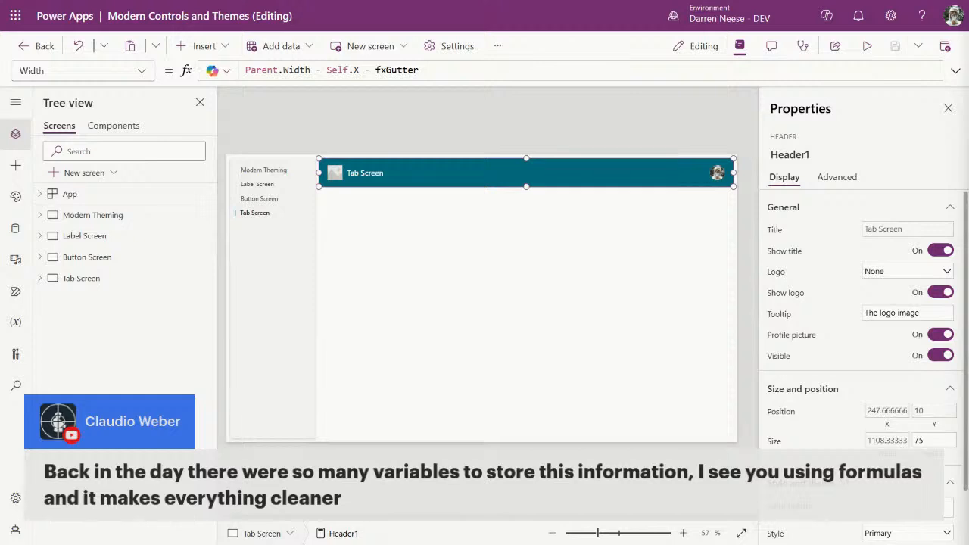
click(15, 323)
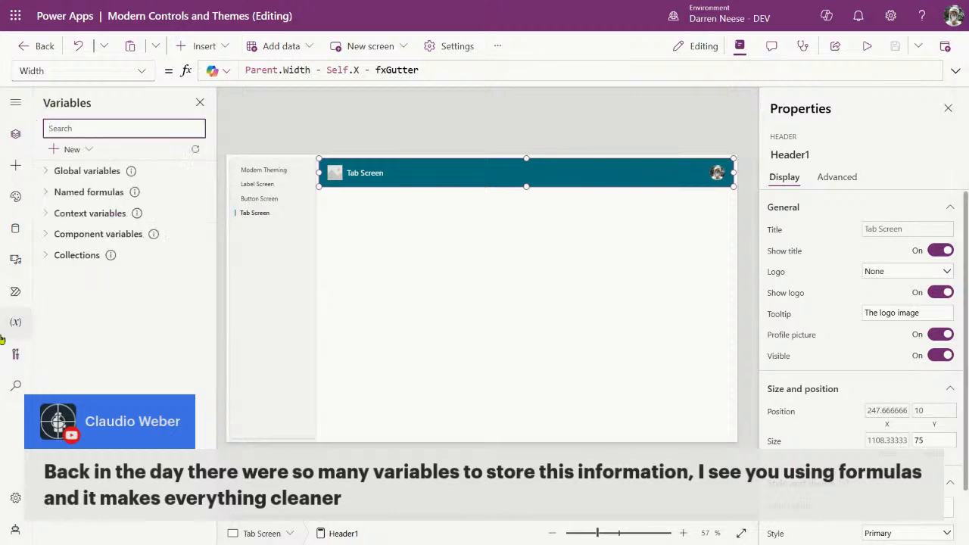
Step: Expand collections, component, context and global variables and named formulas, locating fxSelectedMenuItem
click(11, 108)
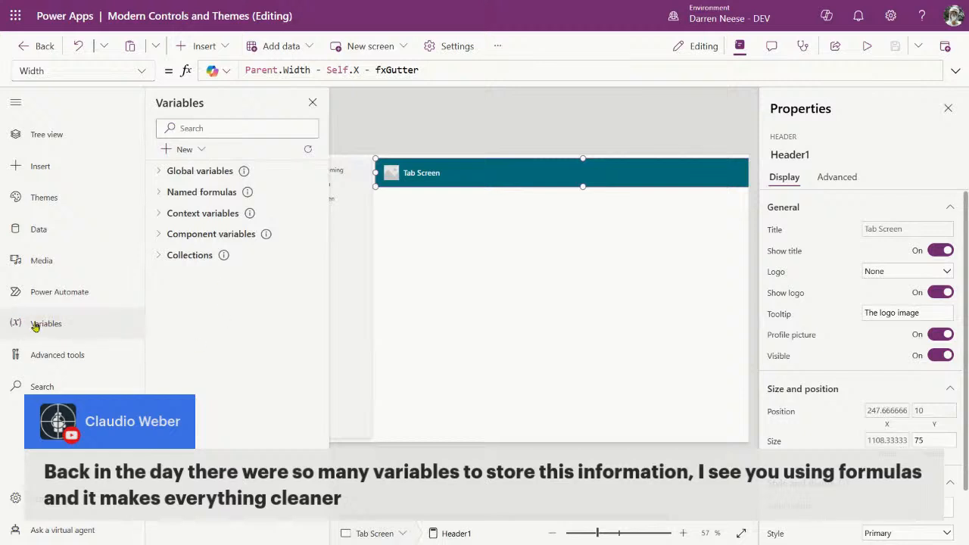
click(158, 255)
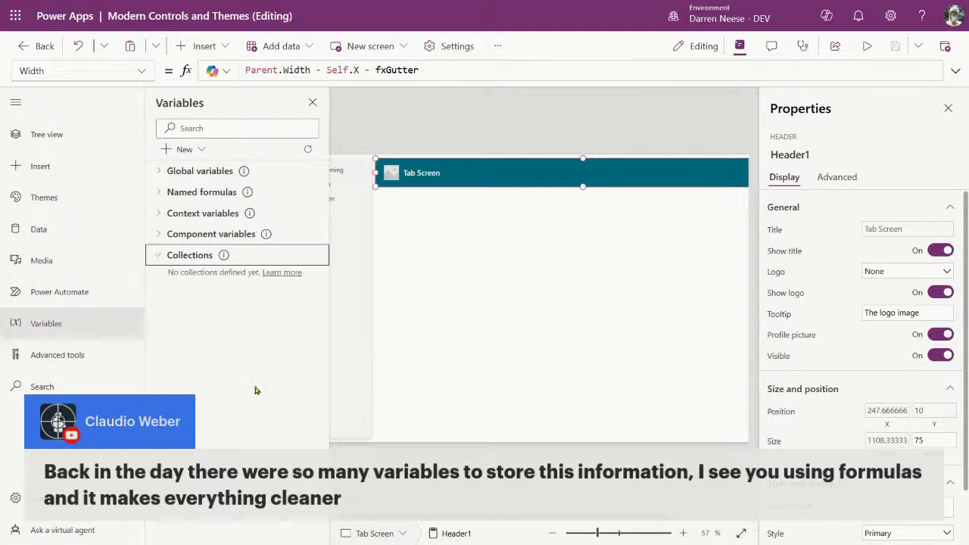
click(160, 235)
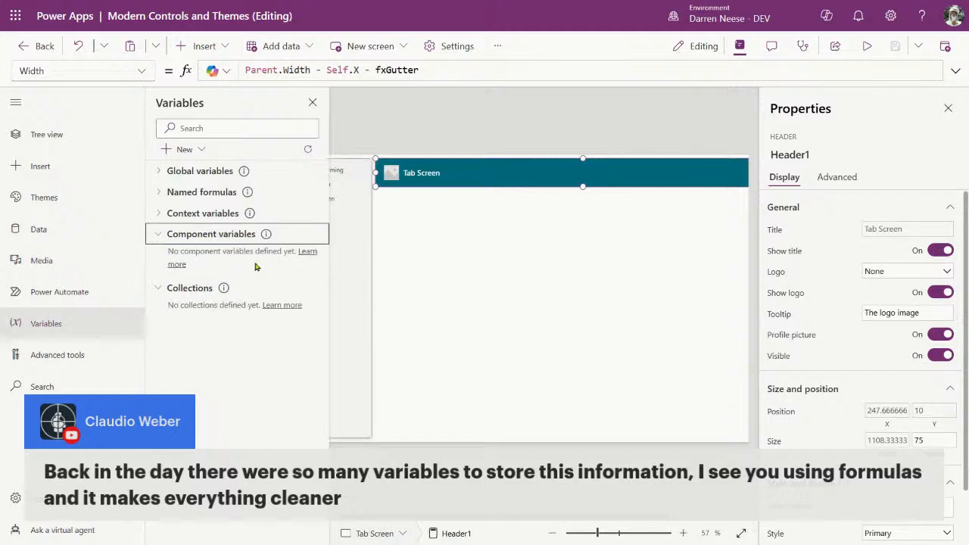
click(158, 213)
click(155, 193)
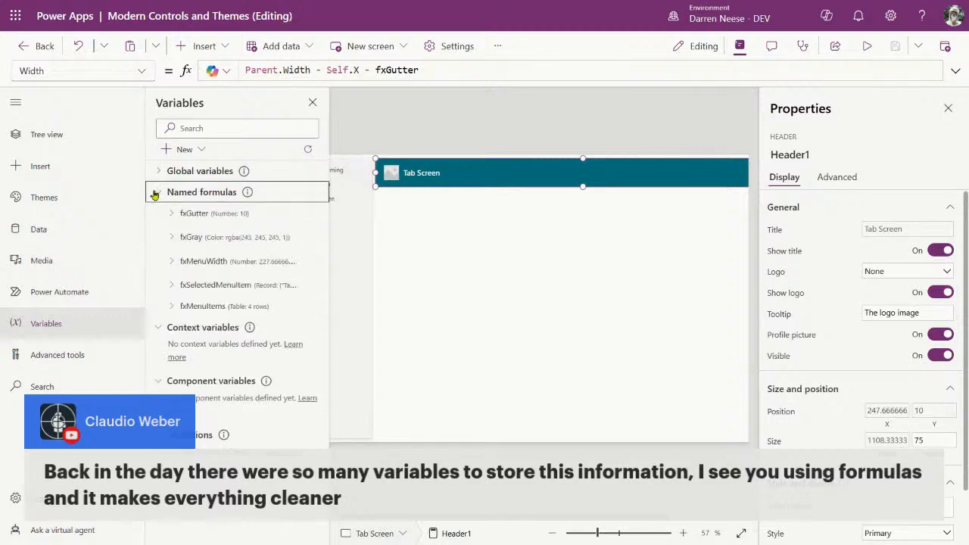
click(157, 171)
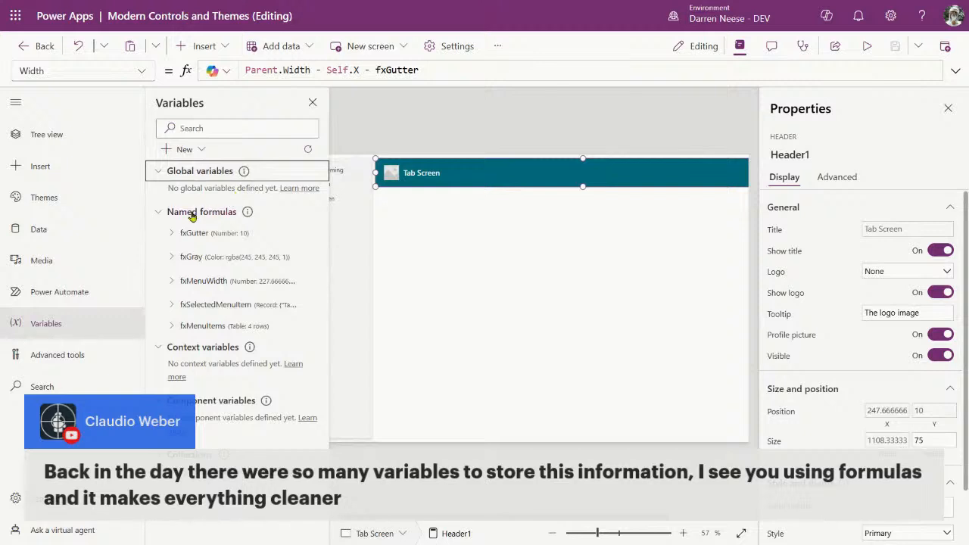
click(213, 305)
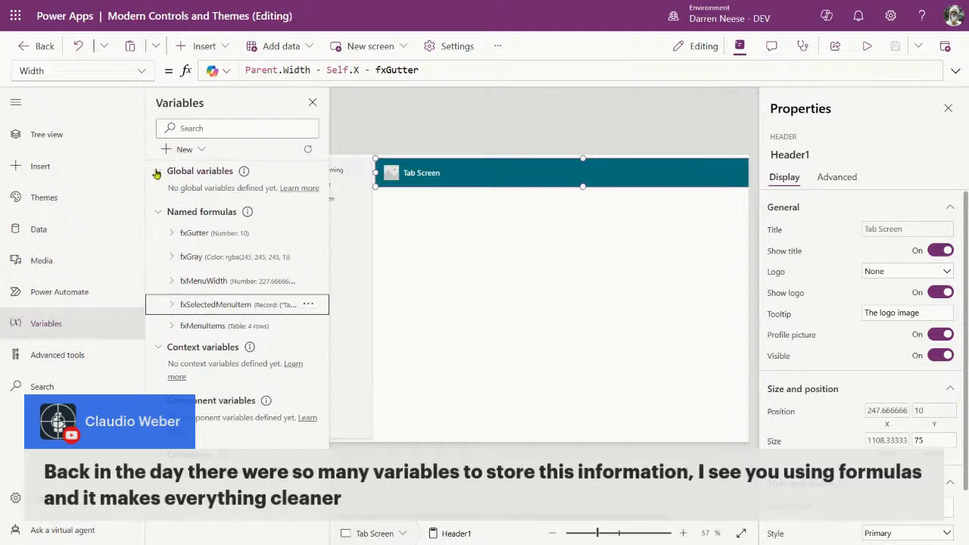
Step: Collapse the named formulas, global, context, component variable and collection sections
click(159, 214)
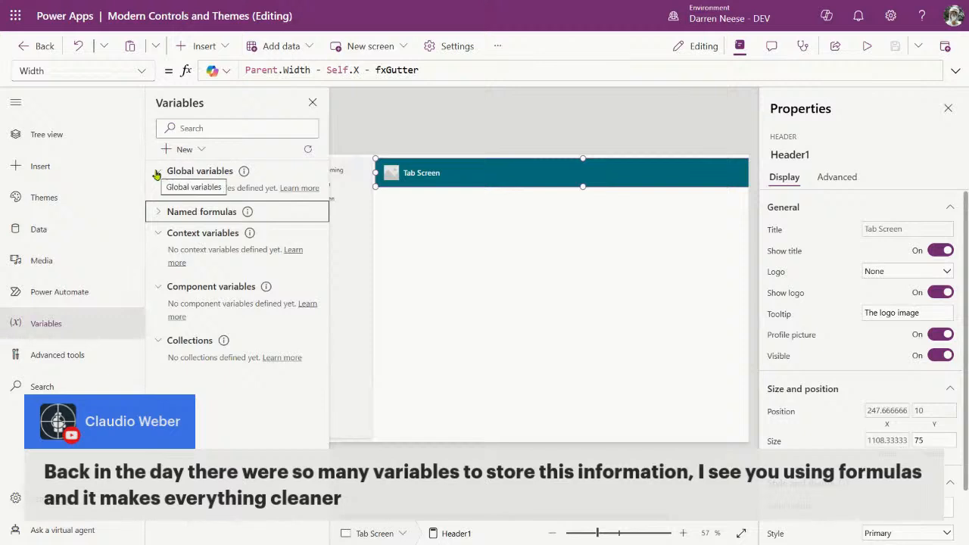
click(156, 173)
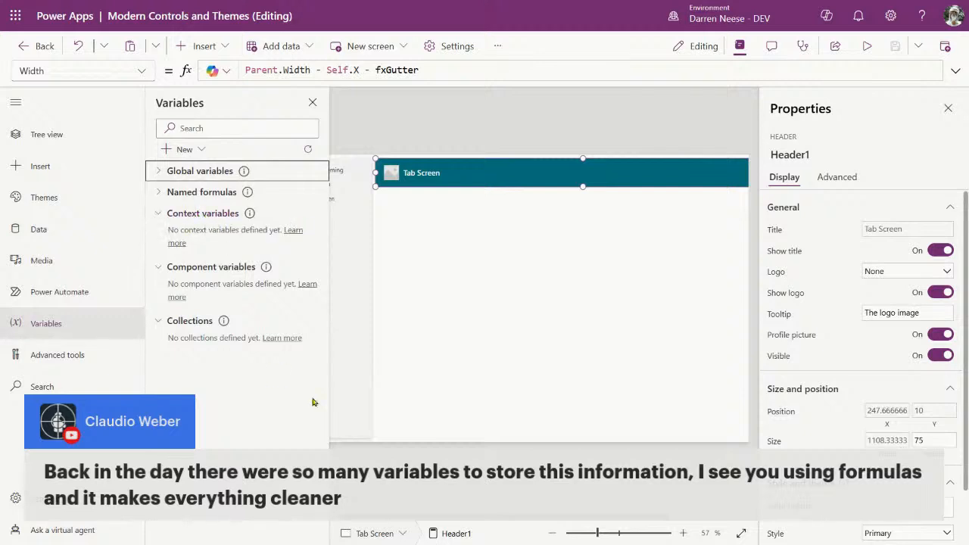
click(157, 216)
click(156, 235)
click(159, 256)
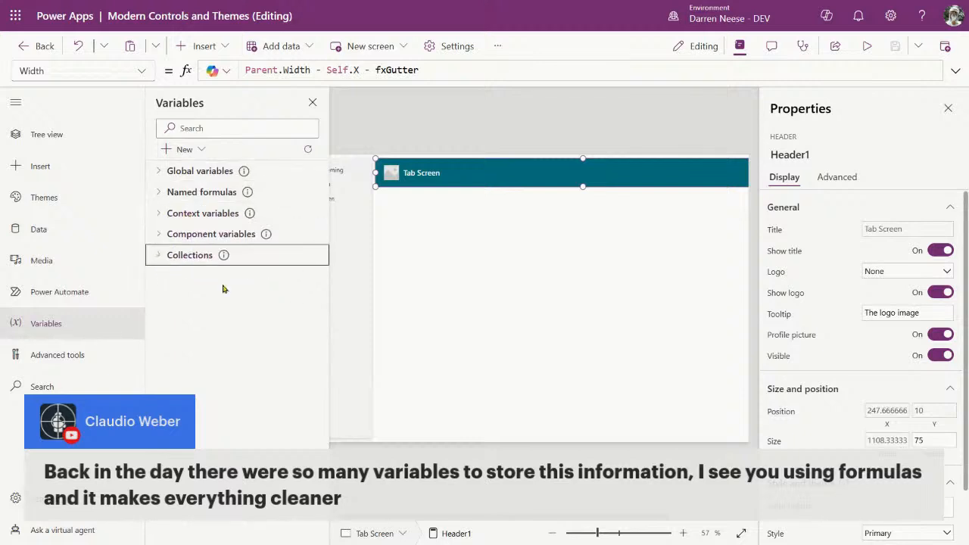
Step: Select Tab Screen, recheck context variables, and collapse the left navigation to icons
drag(594, 539, 593, 527)
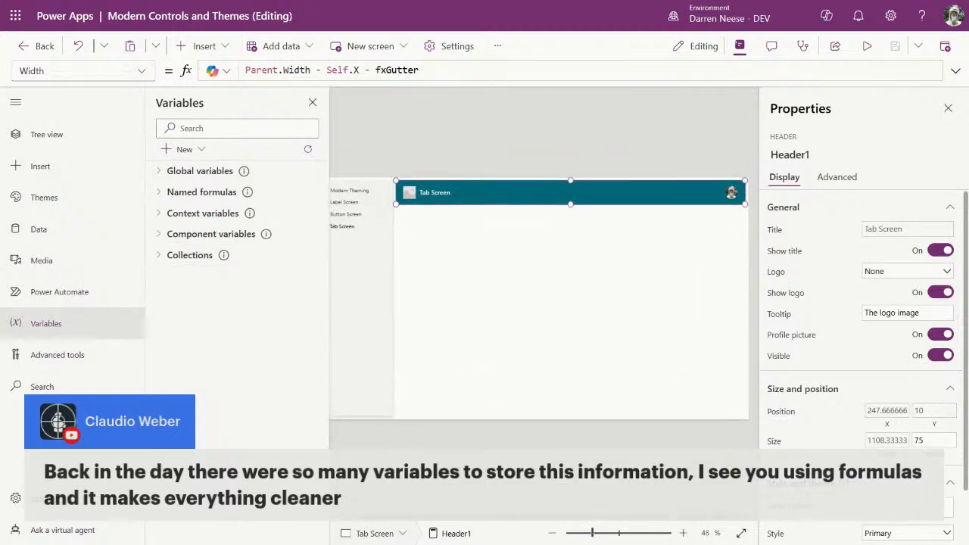
click(583, 278)
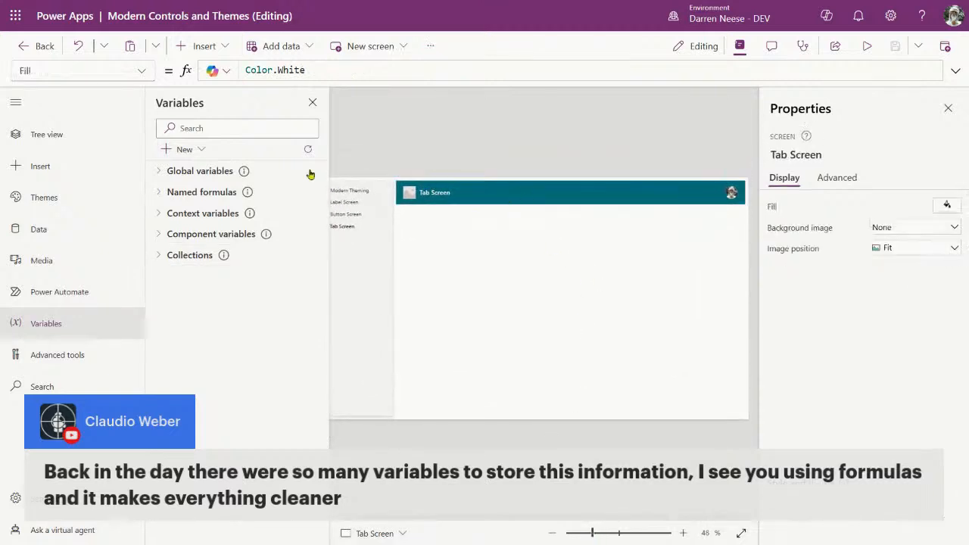
click(157, 215)
click(157, 216)
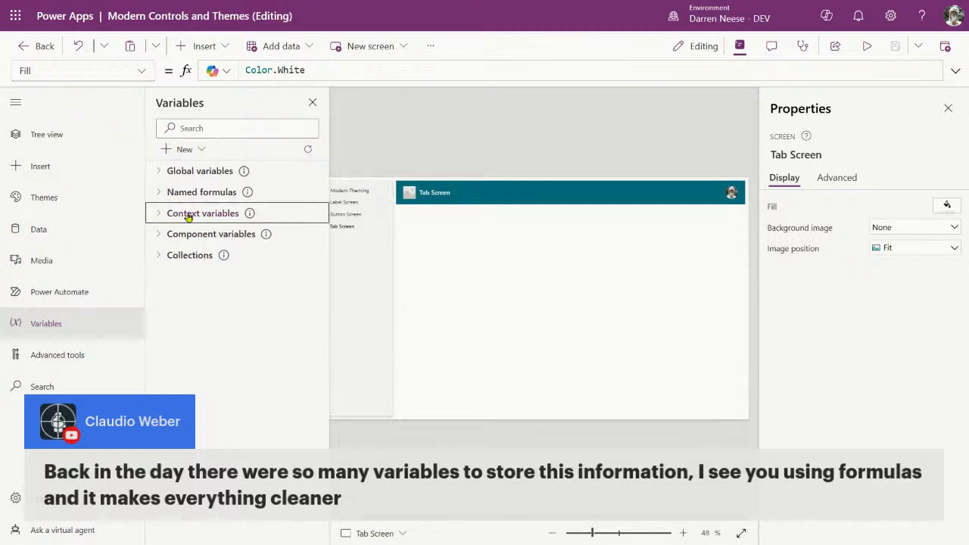
click(16, 105)
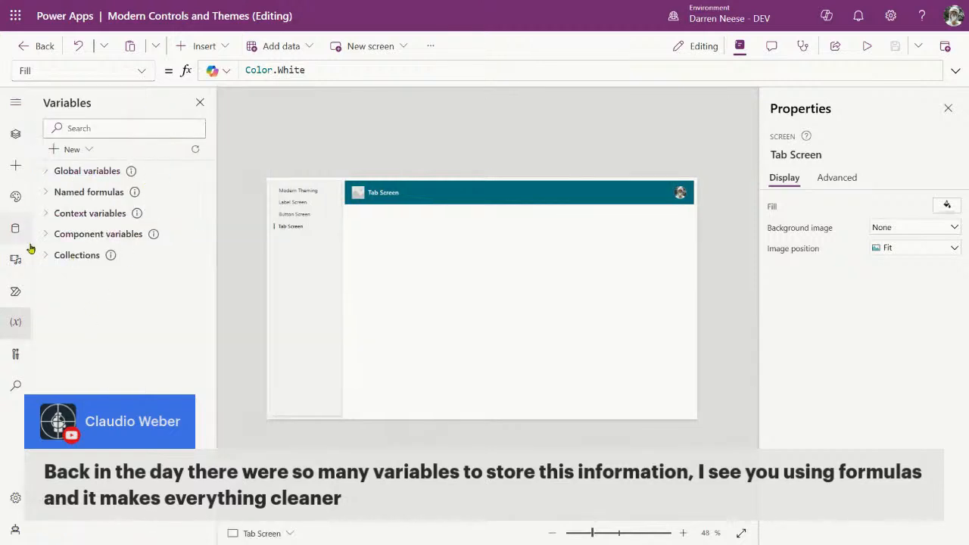
Step: Show the App's Formulas property in the expanded formula bar and scroll through it
click(17, 133)
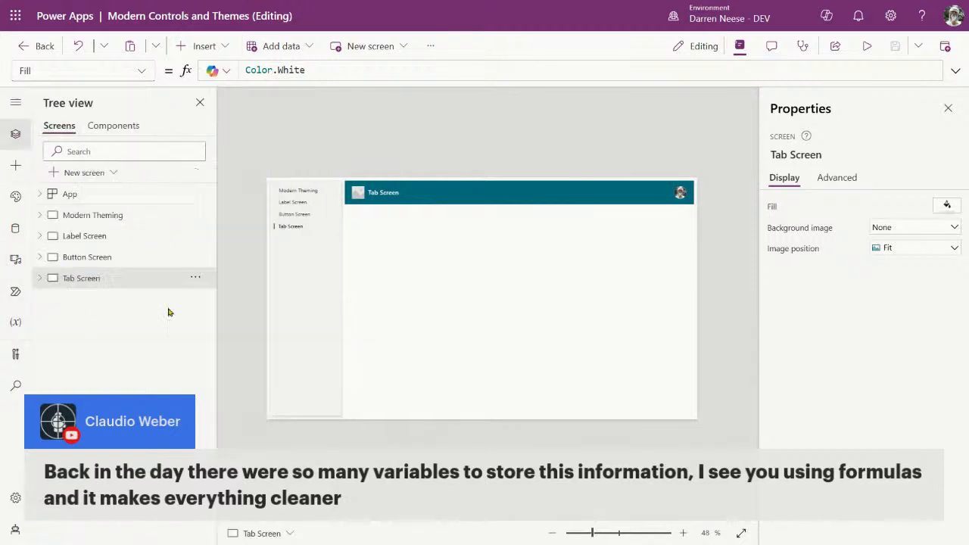
click(122, 199)
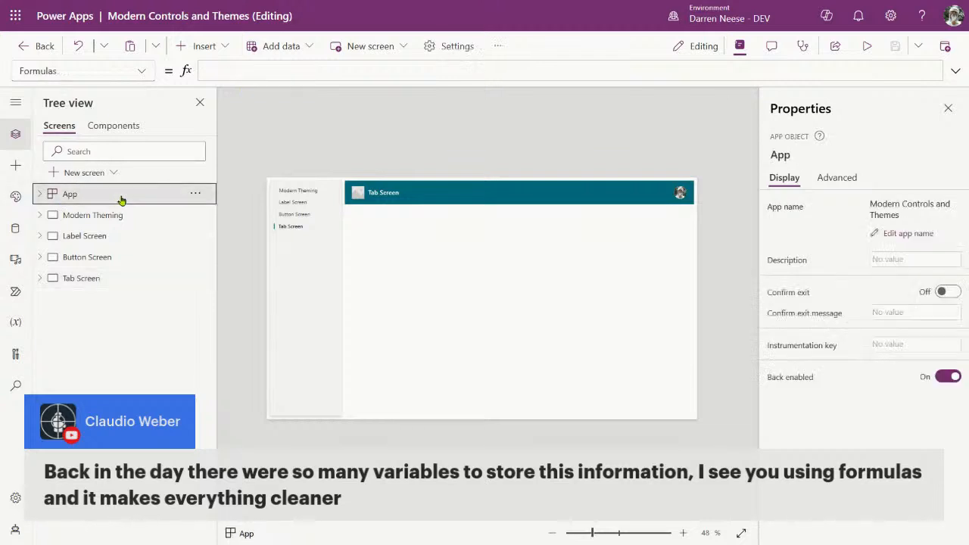
click(956, 70)
scroll(529, 203, down, 3)
scroll(535, 203, up, 3)
scroll(538, 201, down, 6)
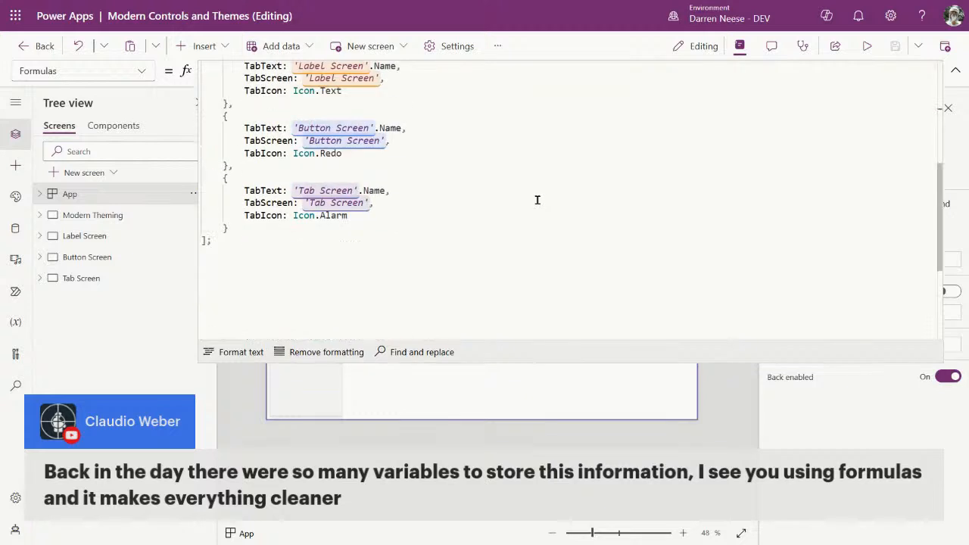
scroll(536, 198, up, 6)
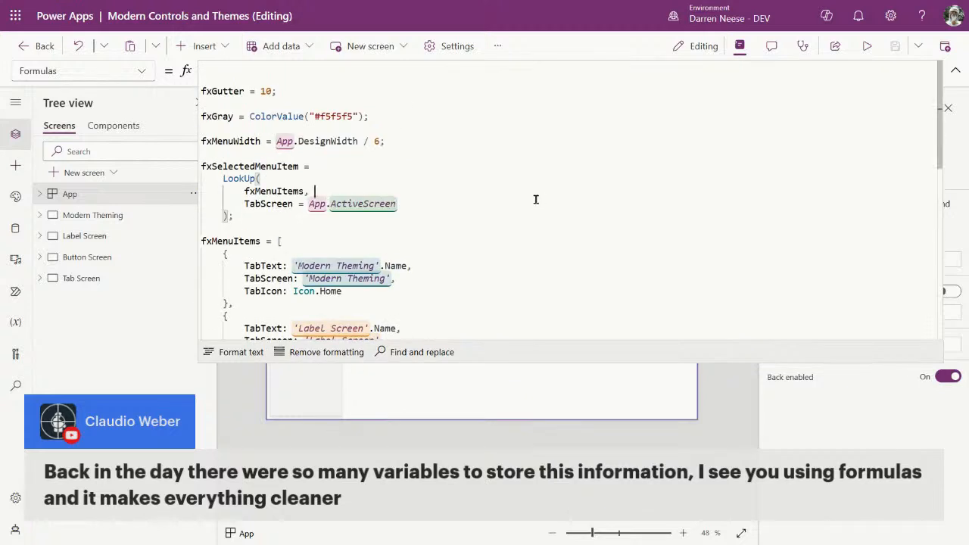
Step: Review the fxSelectedMenuItem and fxMenuWidth named formulas in the editor
click(532, 218)
click(265, 144)
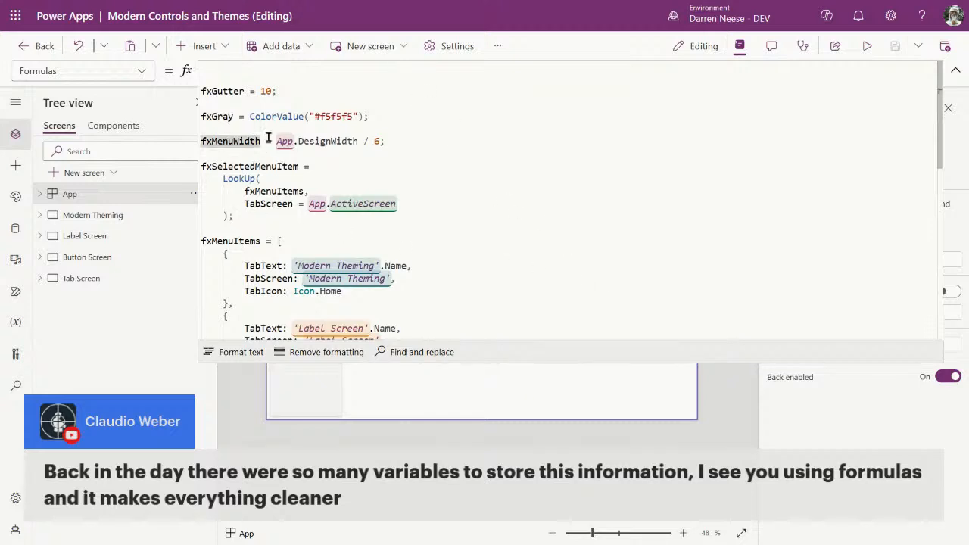
click(432, 133)
click(499, 139)
click(318, 71)
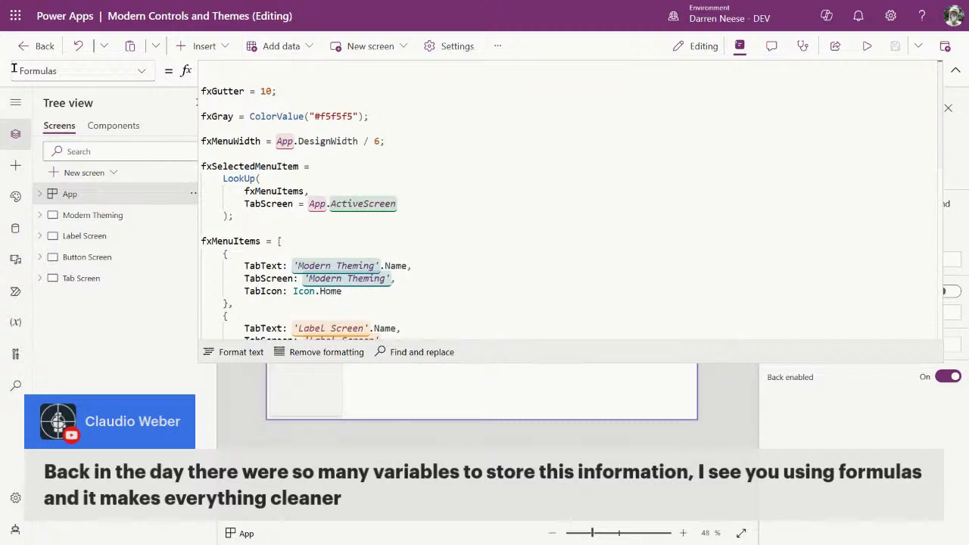
click(605, 128)
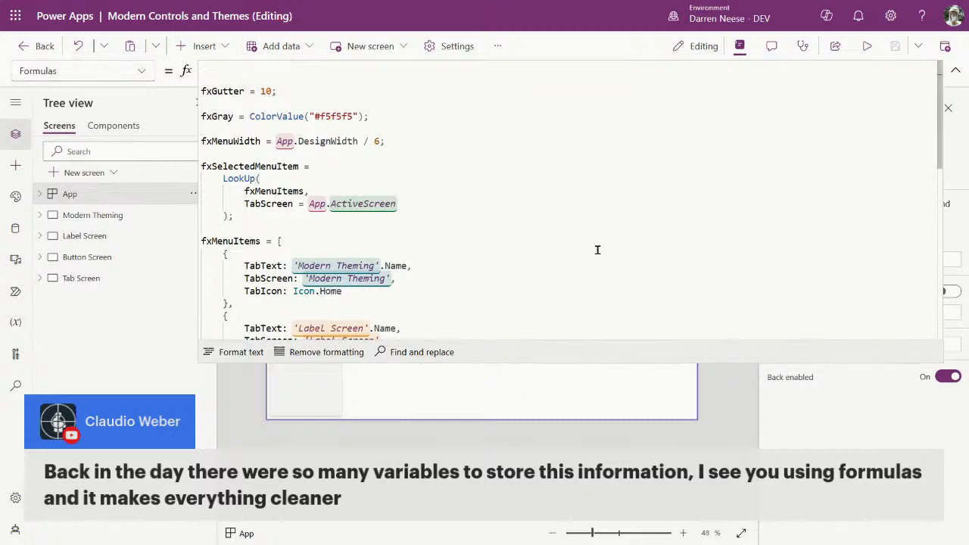
scroll(597, 250, down, 3)
scroll(597, 247, up, 3)
Step: Examine fxGray, the fxMenuItems LookUp, and DesignWidth within fxMenuWidth
click(461, 111)
click(519, 194)
click(301, 219)
double_click(332, 141)
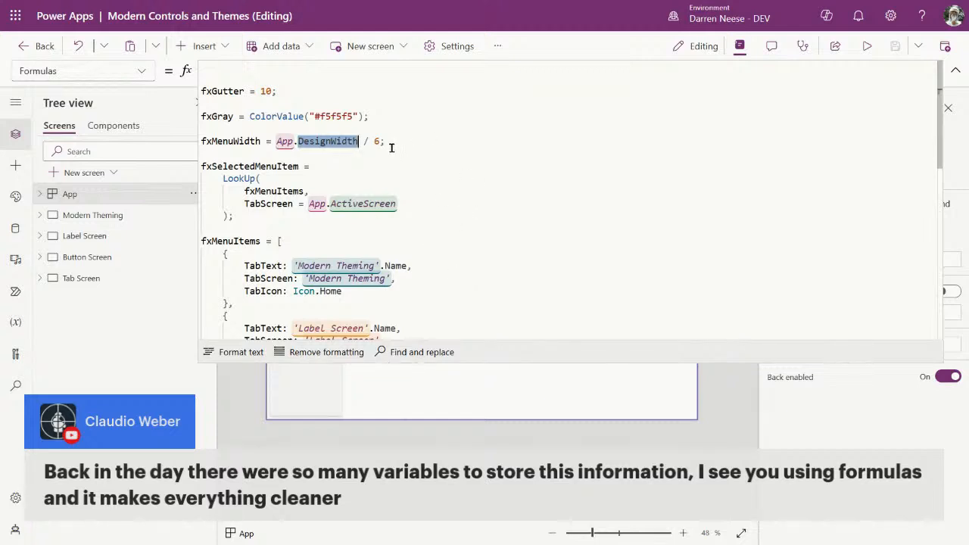
click(489, 216)
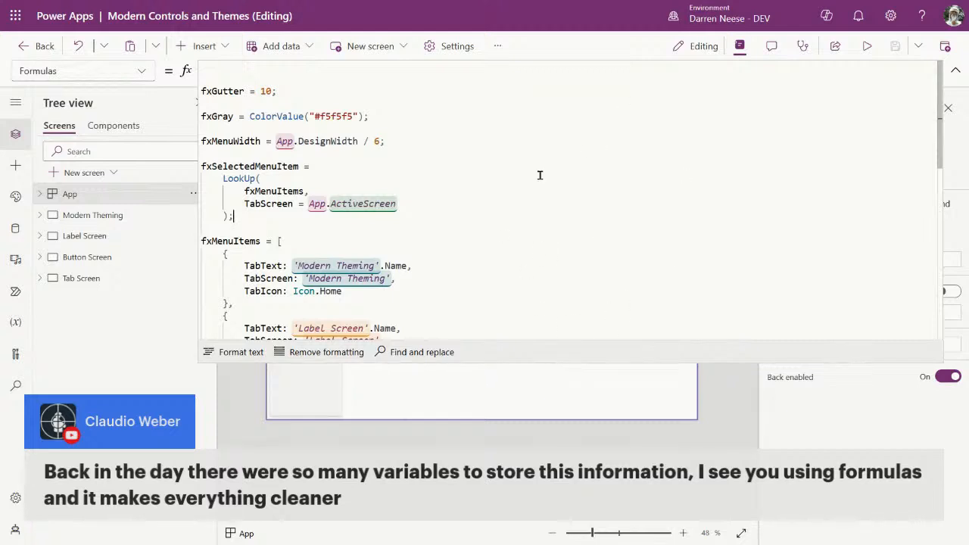
Step: Close the expanded formula bar and browse the Components and Screens lists
click(955, 70)
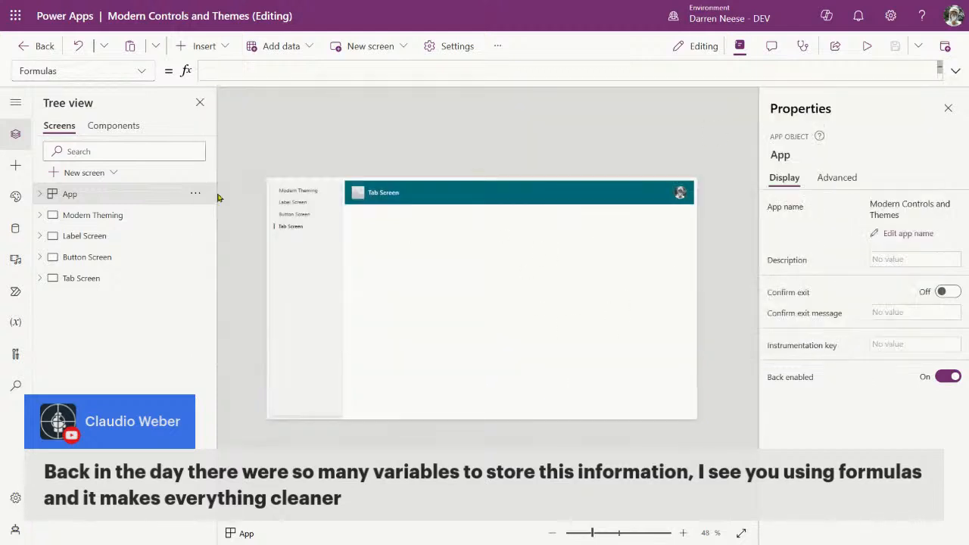
click(123, 128)
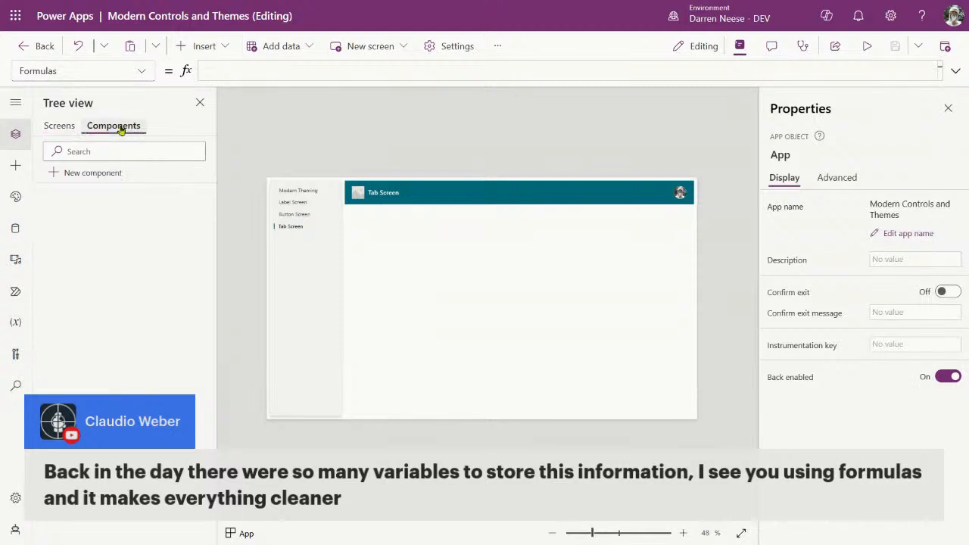
click(59, 126)
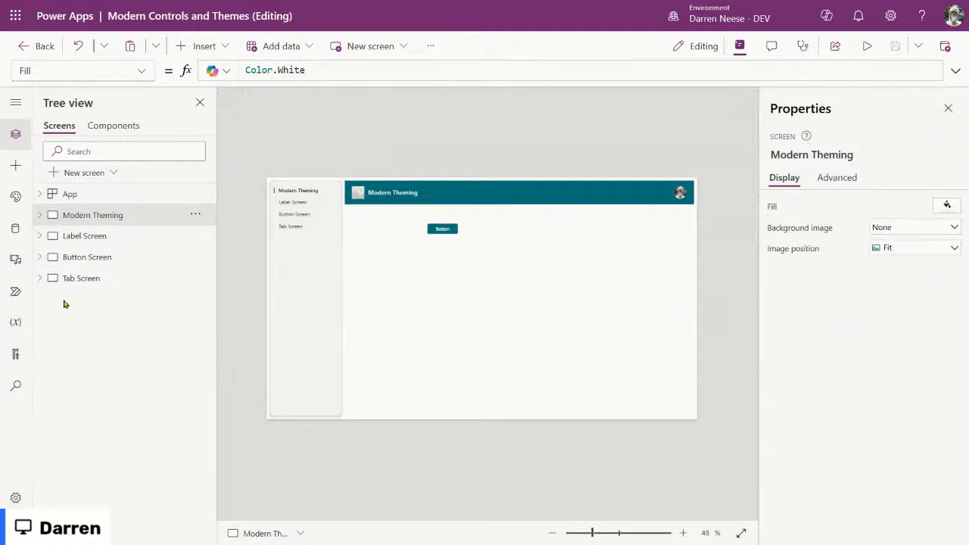
Step: Look over the New screen templates without adding one, selecting Tab Screen in between
click(89, 174)
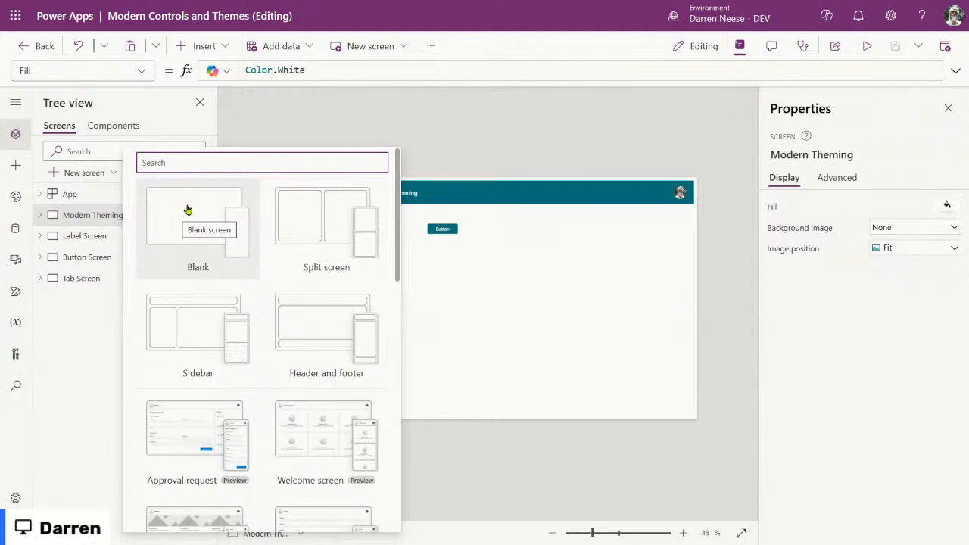
click(568, 302)
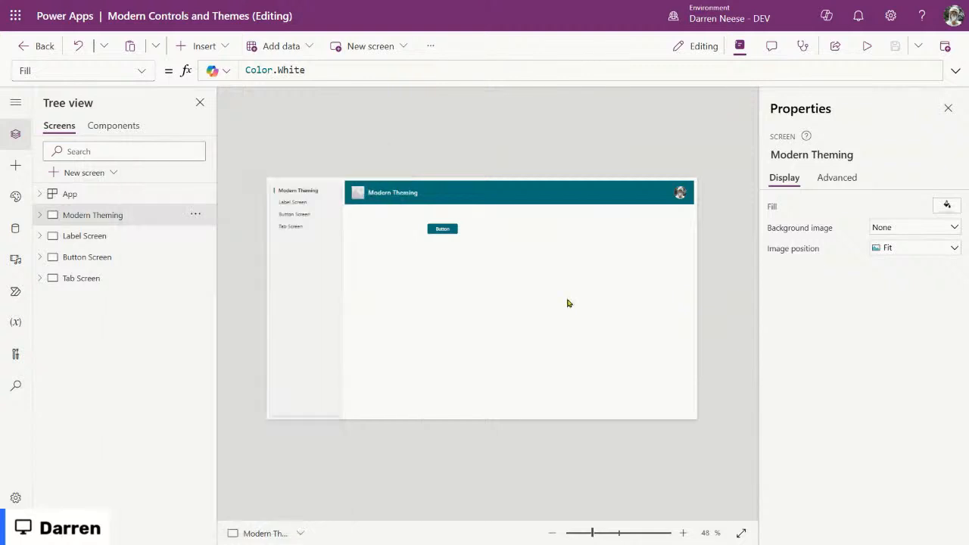
click(97, 278)
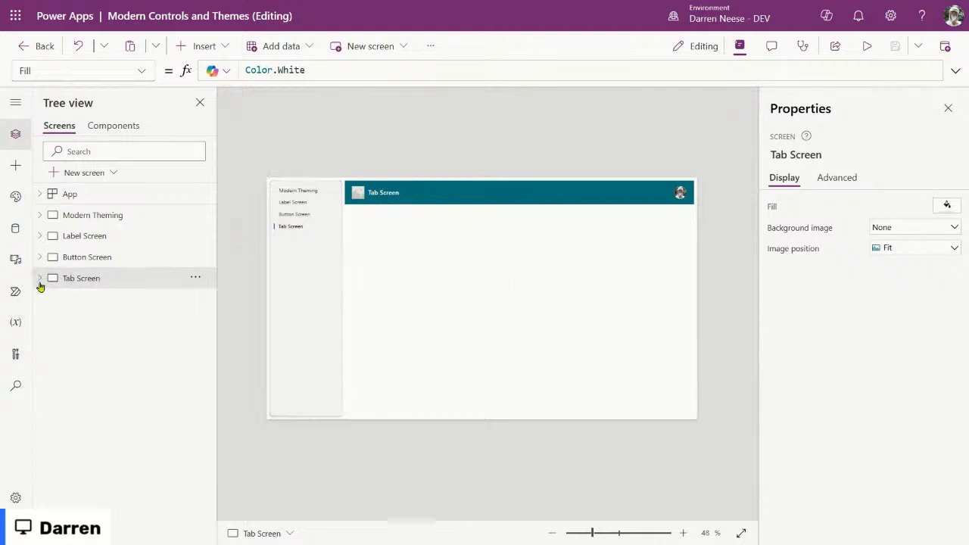
click(92, 175)
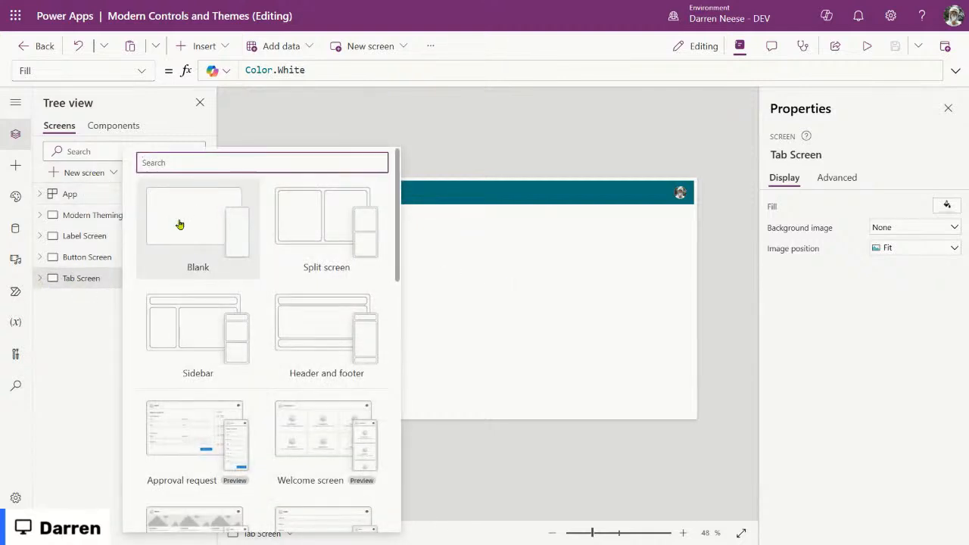
click(84, 372)
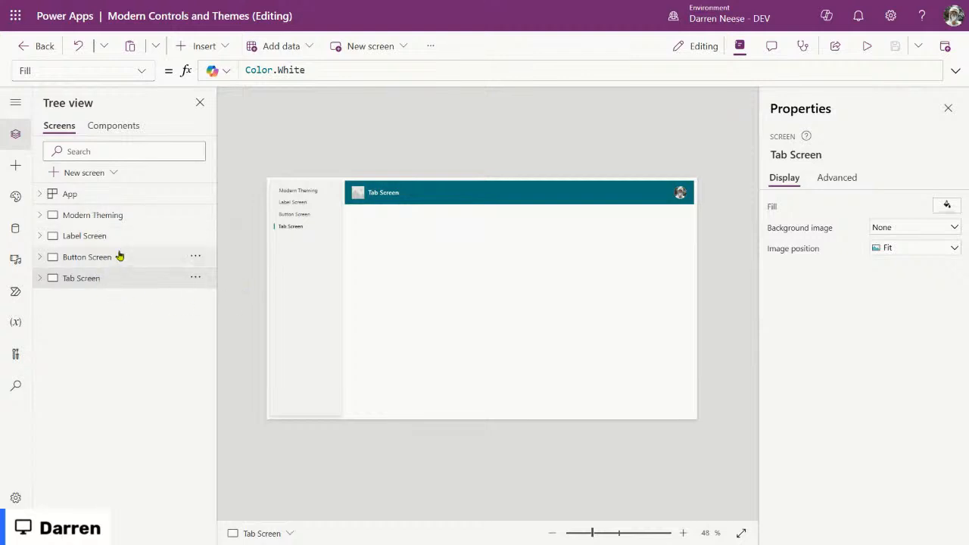
Step: Copy the yellow star from Button Screen and paste it into Tab Screen
click(88, 255)
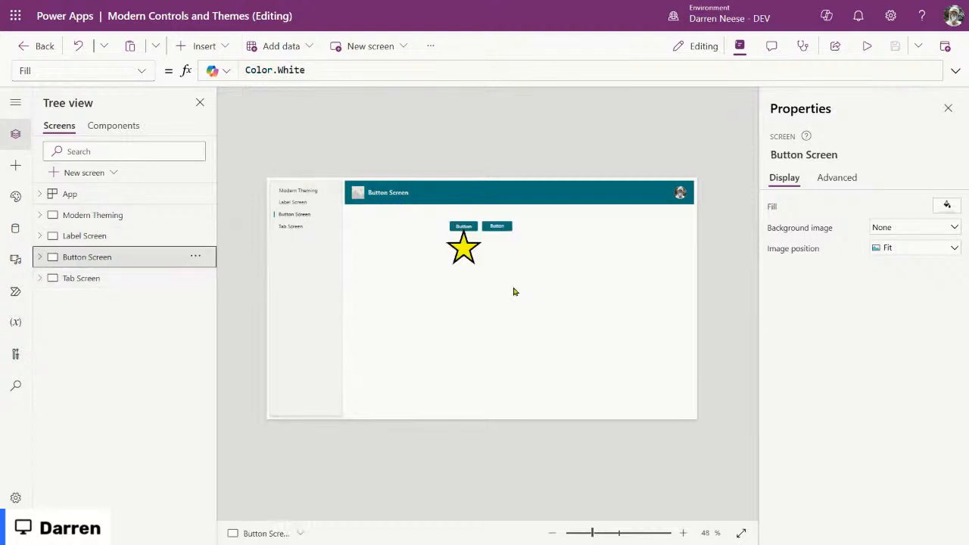
click(476, 252)
click(112, 392)
key(Down)
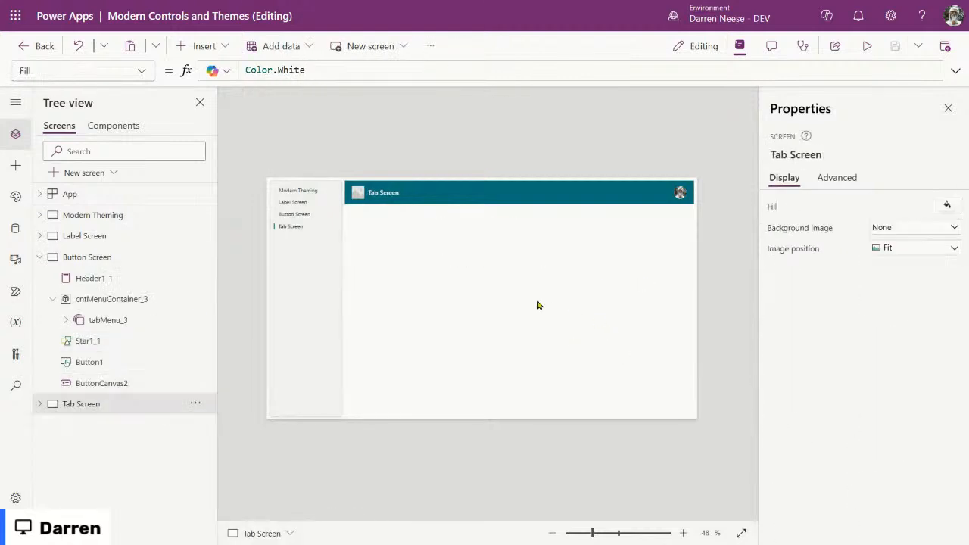
key(ctrl+v)
Step: Insert a Tab list control on Tab Screen and drag it beside the star
click(200, 45)
text(tab)
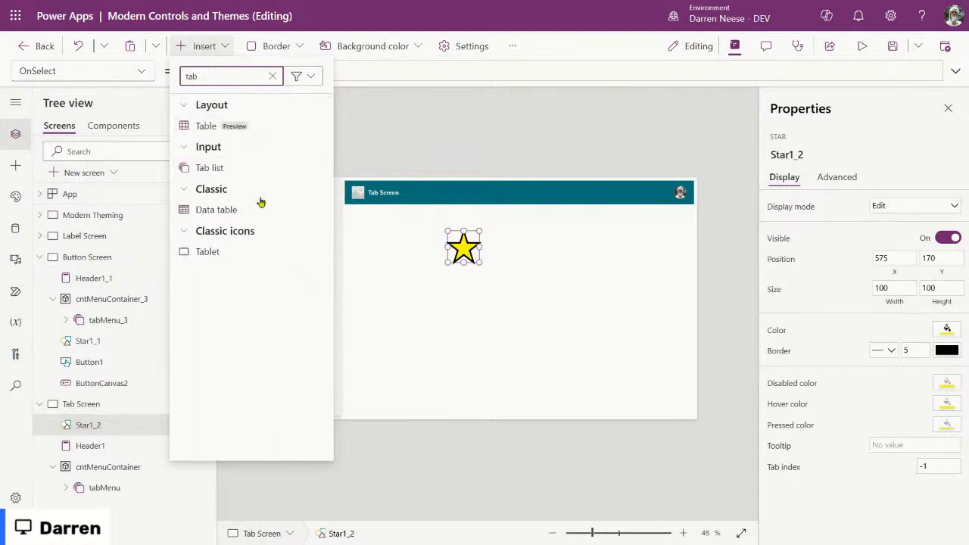
click(287, 169)
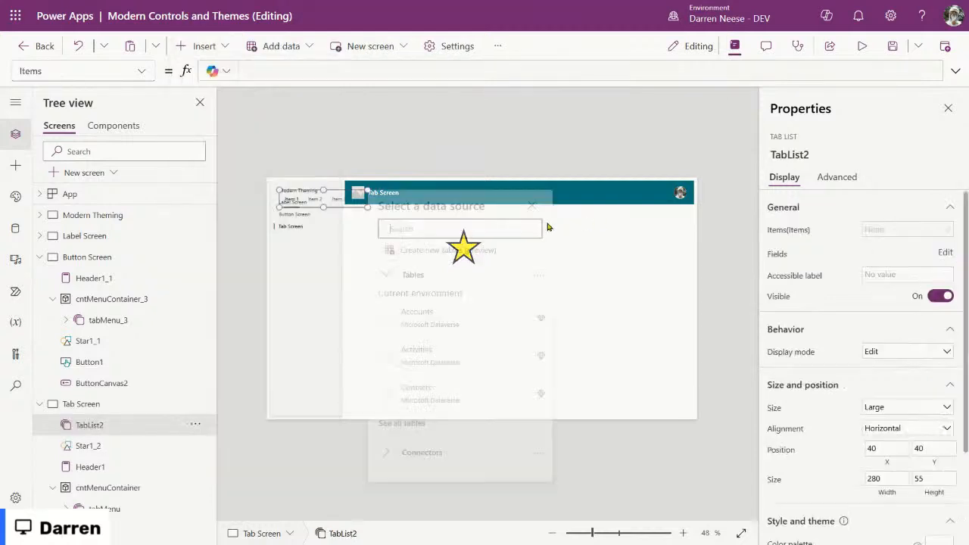
drag(328, 200, 500, 214)
Step: Position the star at 664, 189 below the three-item tab list
click(461, 251)
drag(462, 251, 489, 258)
click(587, 448)
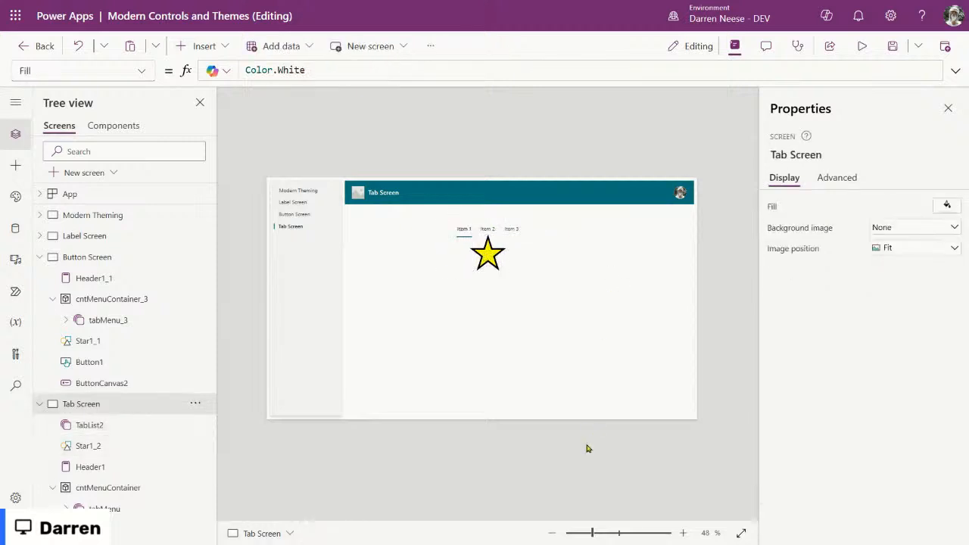
click(38, 408)
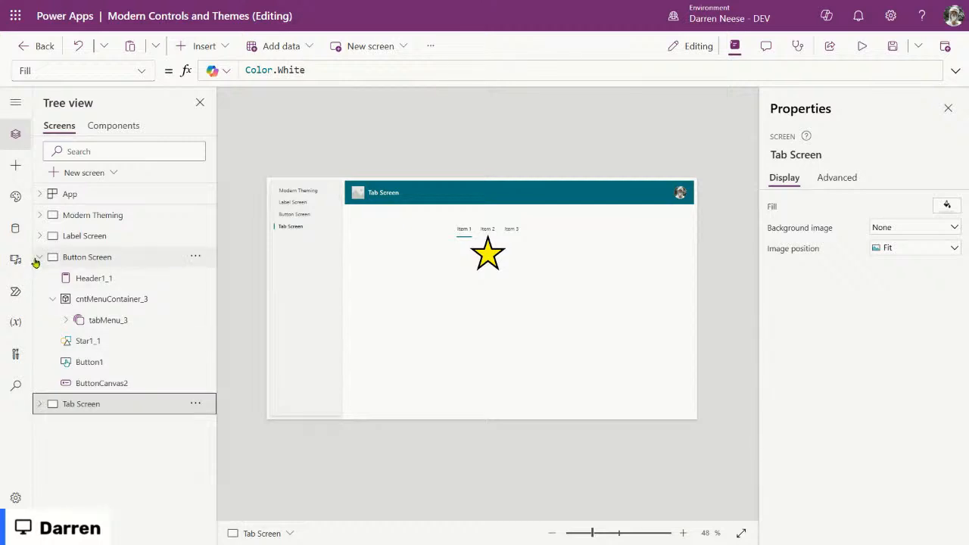
click(40, 257)
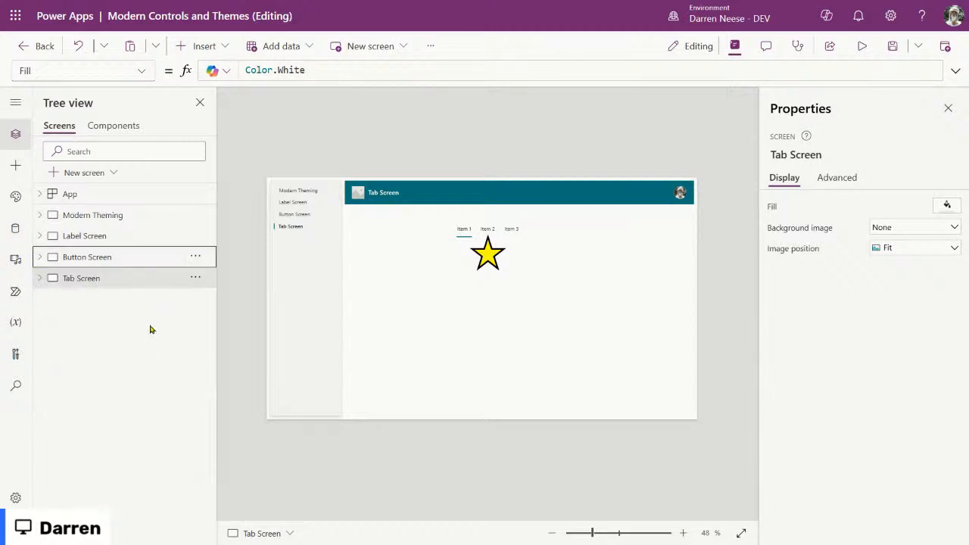
click(517, 235)
drag(491, 259, 492, 256)
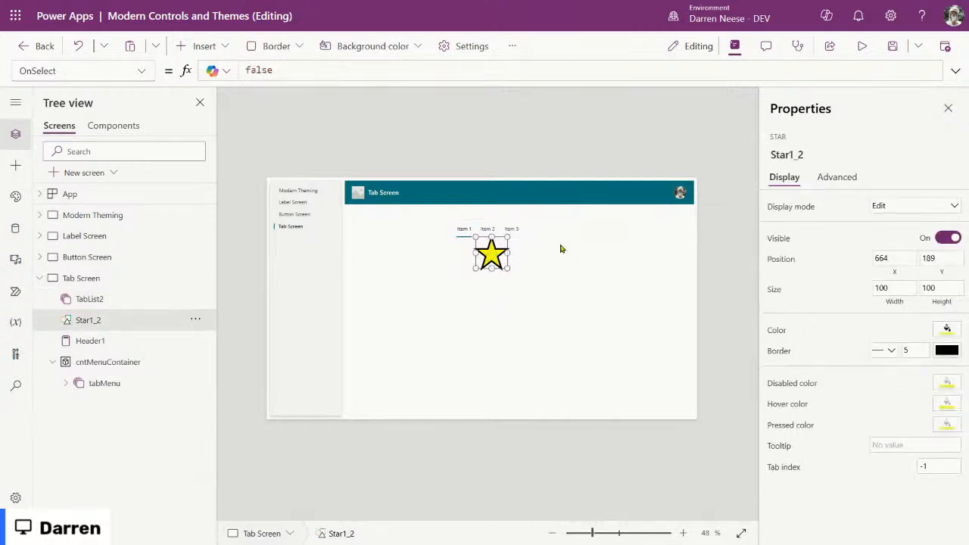
click(523, 230)
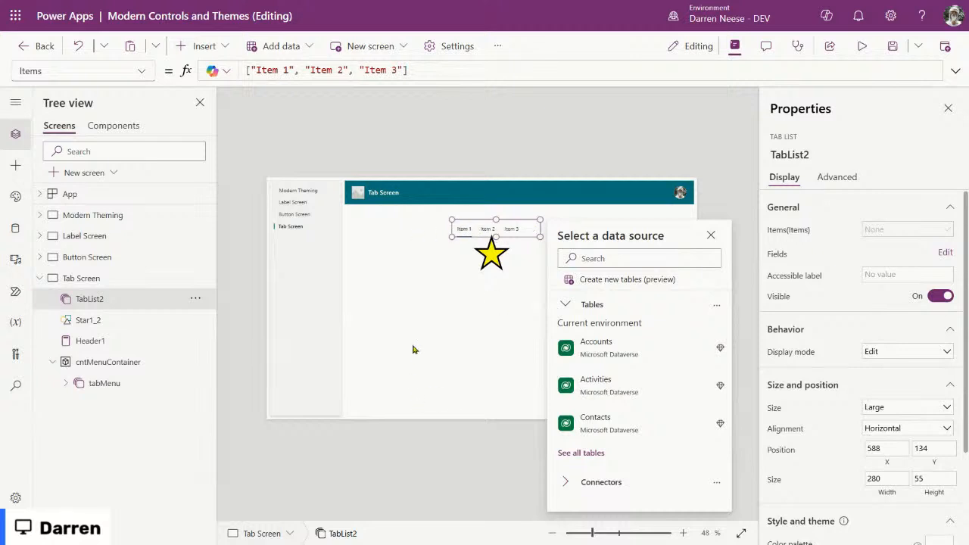
Step: Dismiss the Select a data source flyout by selecting Tab Screen on the empty canvas
click(359, 316)
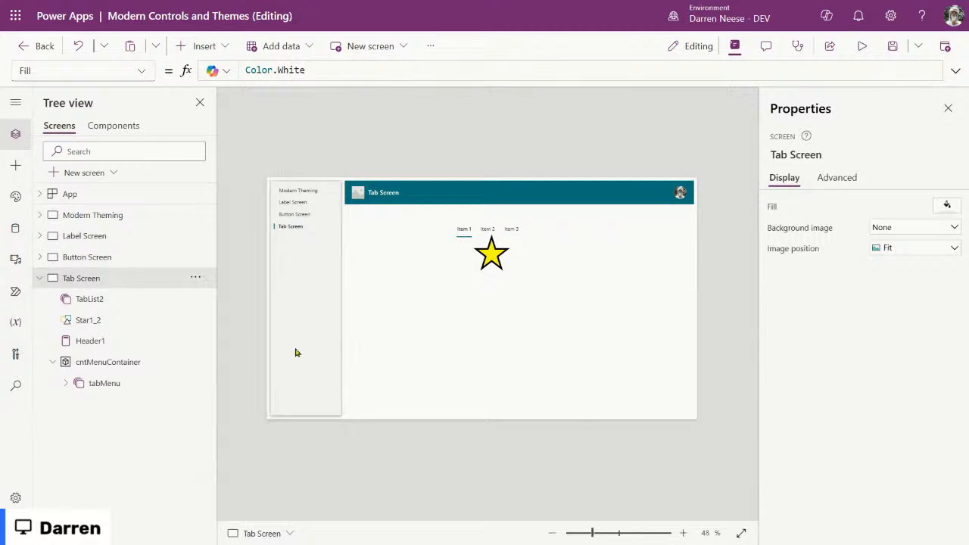
Step: Duplicate Tab Screen and rename the copy to 'Combo Box Screen'
click(40, 277)
click(197, 277)
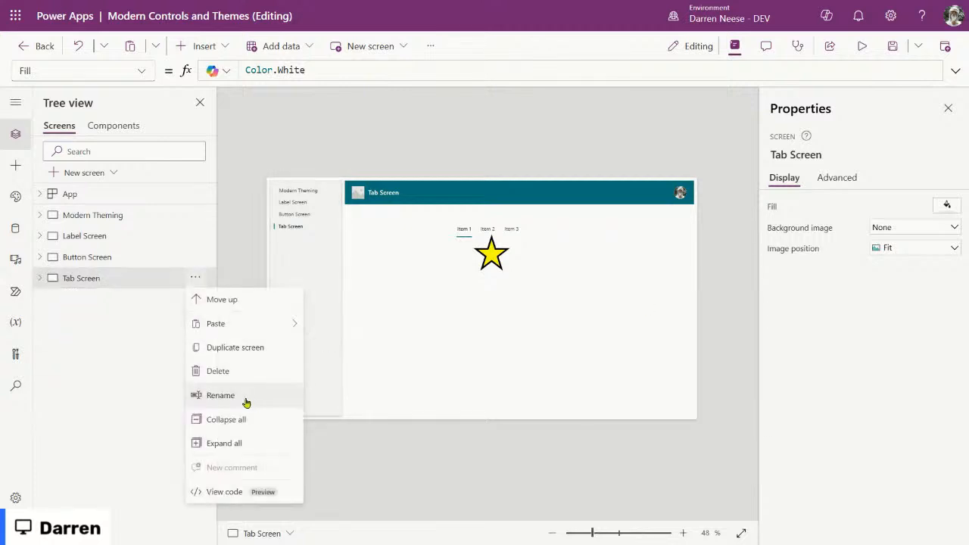
click(252, 346)
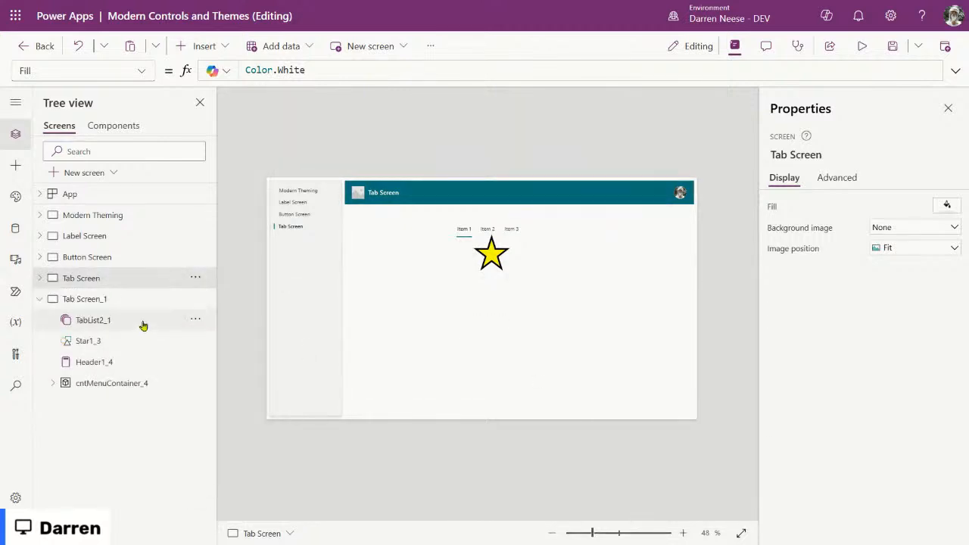
click(119, 299)
click(800, 156)
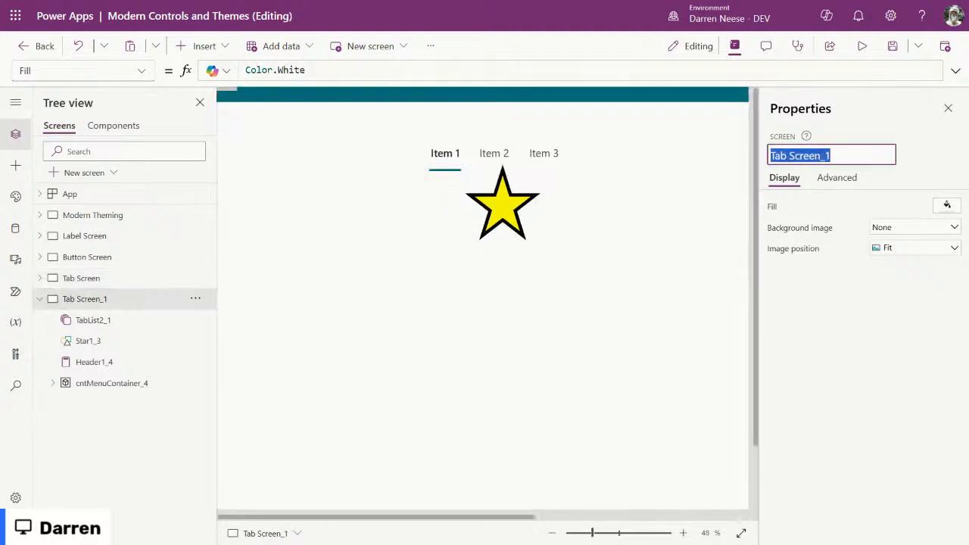
text(Combo Box)
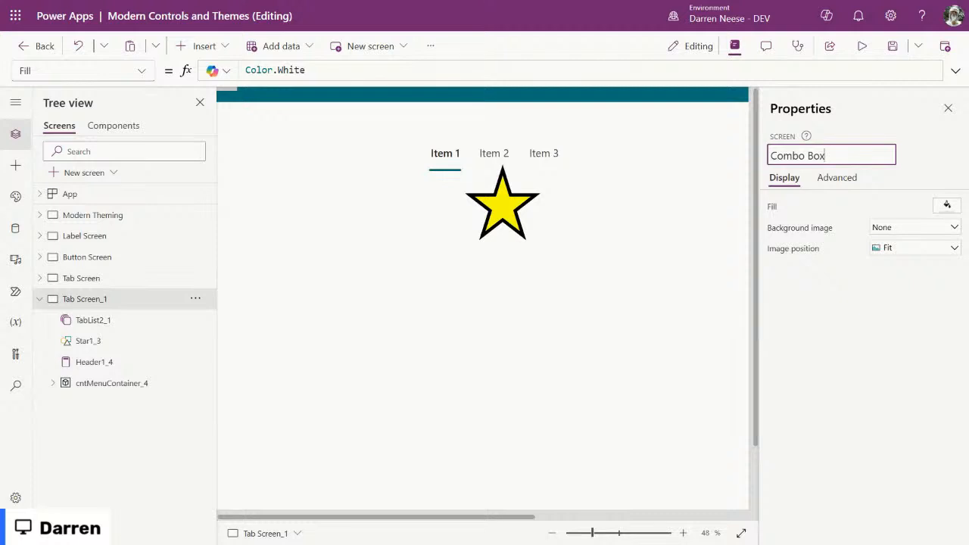
text( Screen)
key(Return)
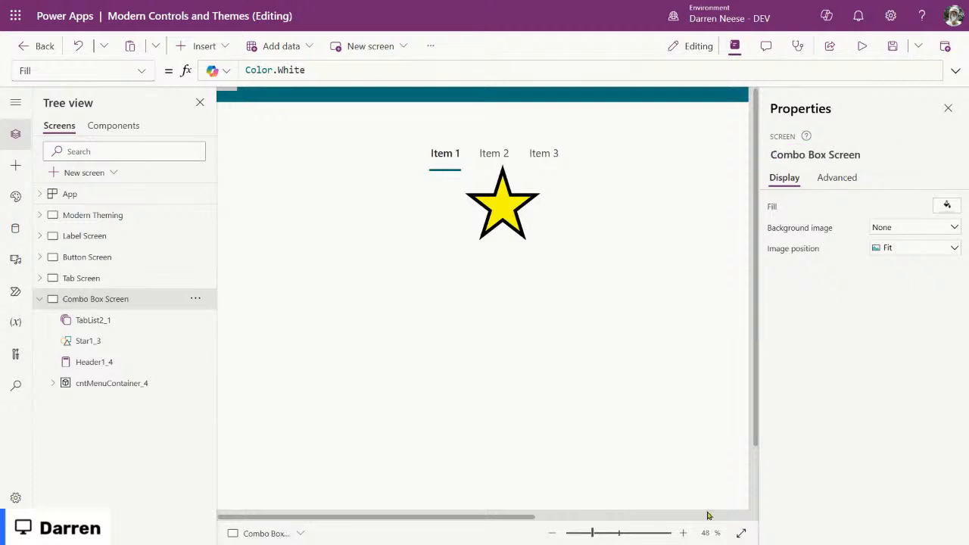
Step: Delete the copied tab list TabList2_1 from Combo Box Screen
drag(579, 537, 596, 533)
click(520, 221)
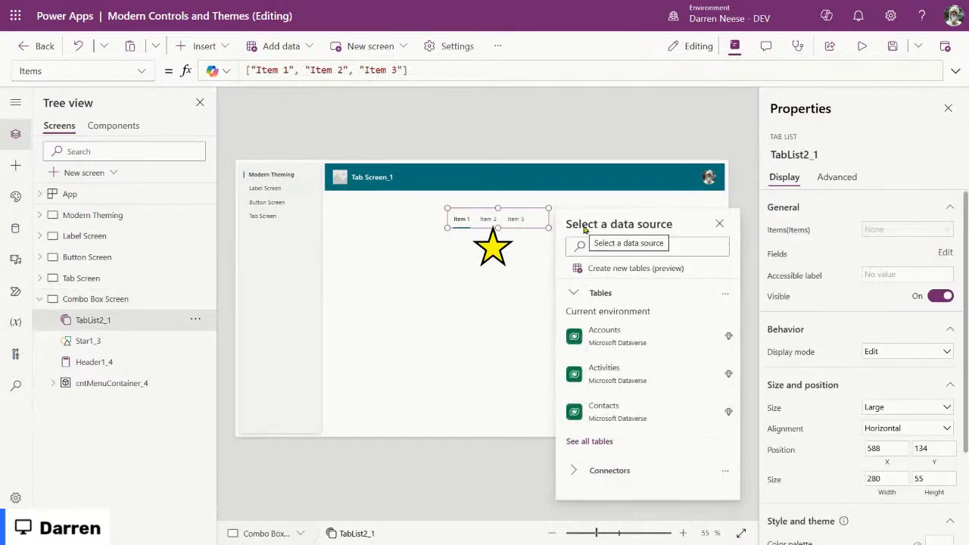
key(Delete)
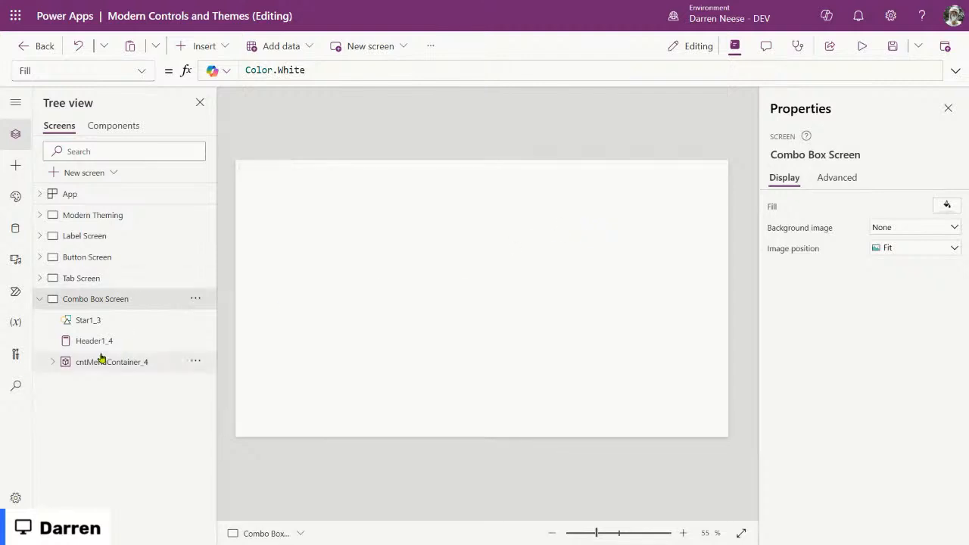
Step: Move the star lower on Combo Box Screen to X 696, Y 357
click(117, 278)
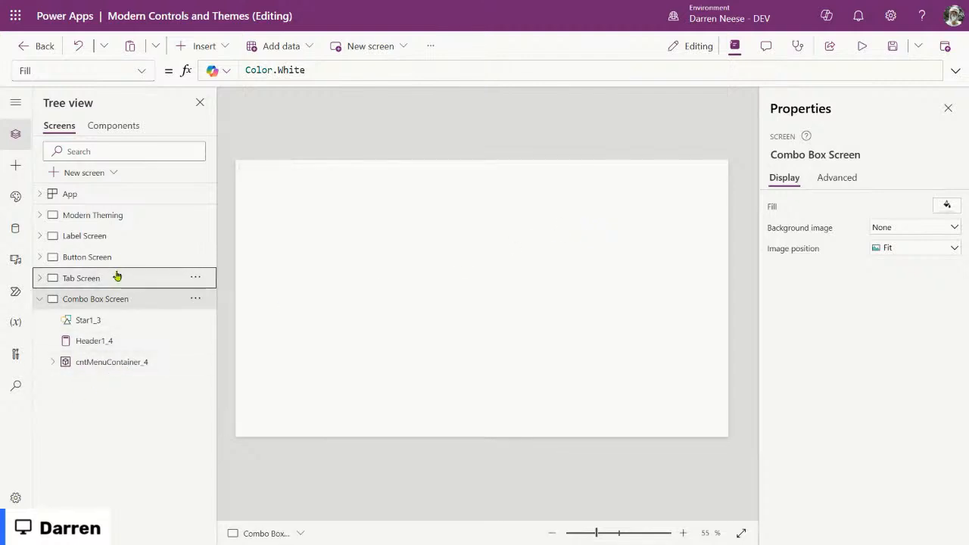
click(114, 307)
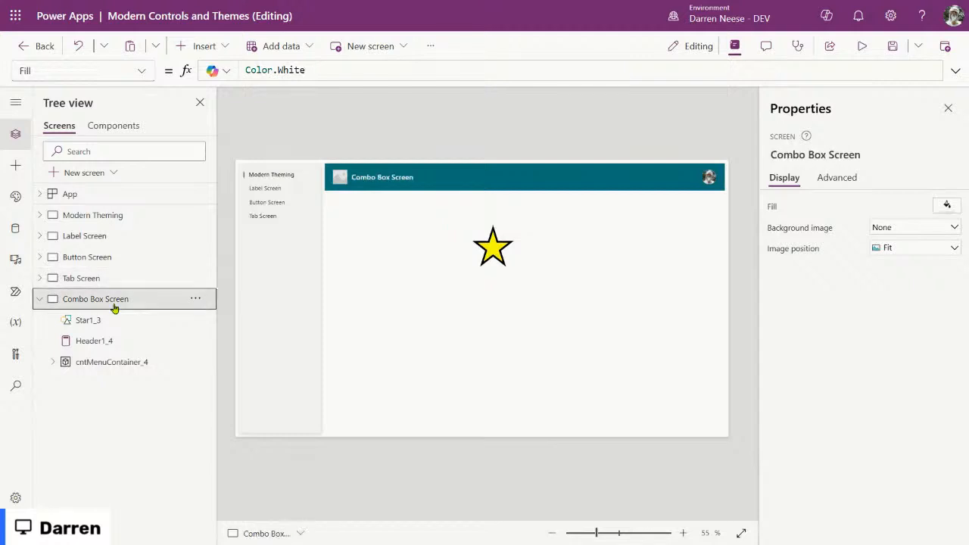
click(536, 356)
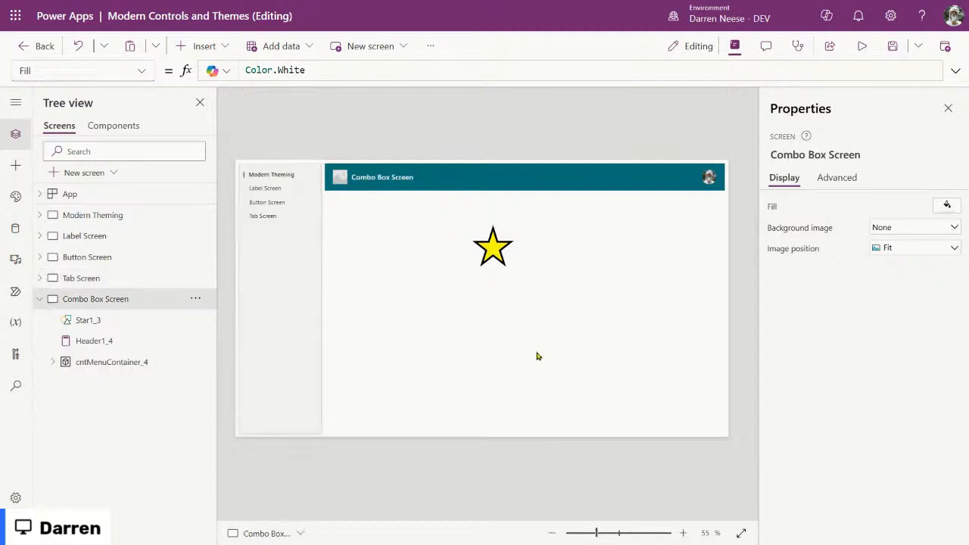
click(488, 261)
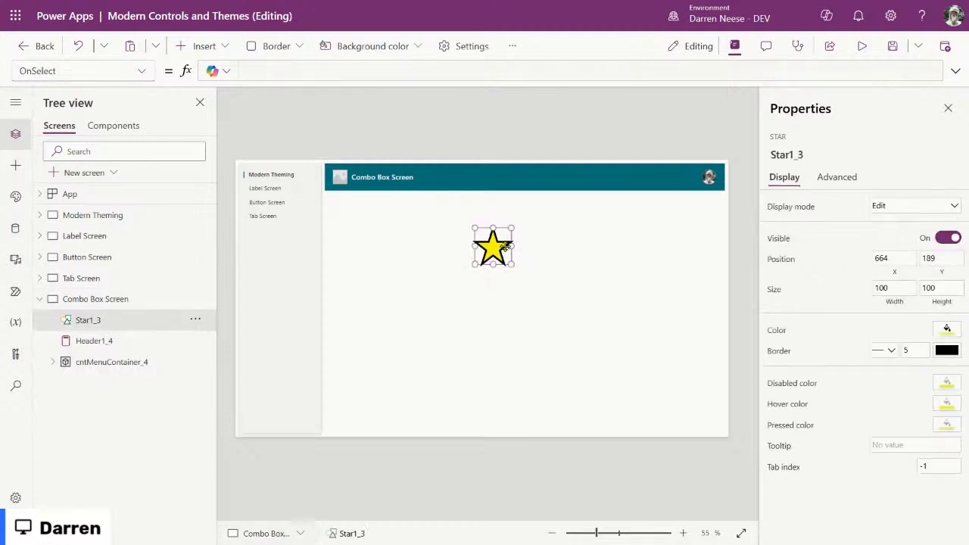
drag(500, 257, 512, 318)
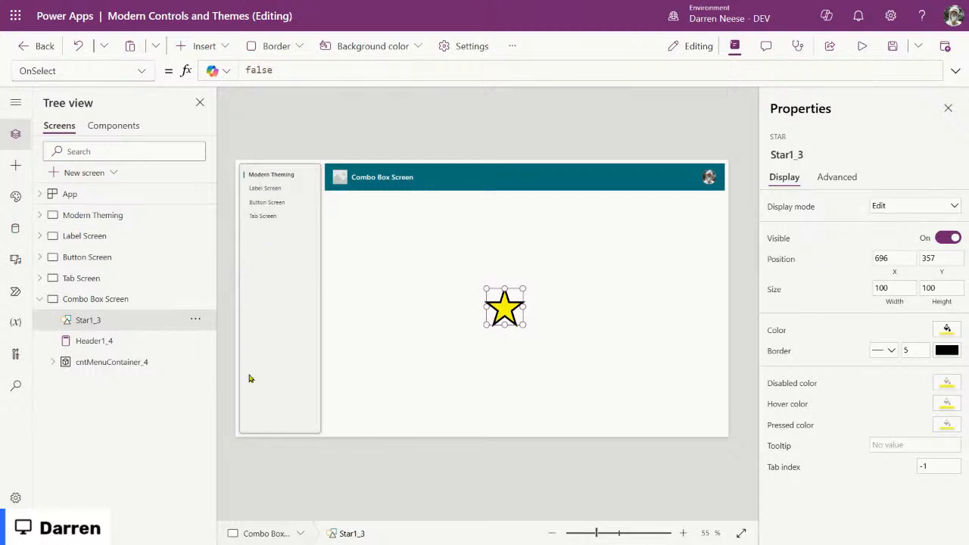
click(75, 194)
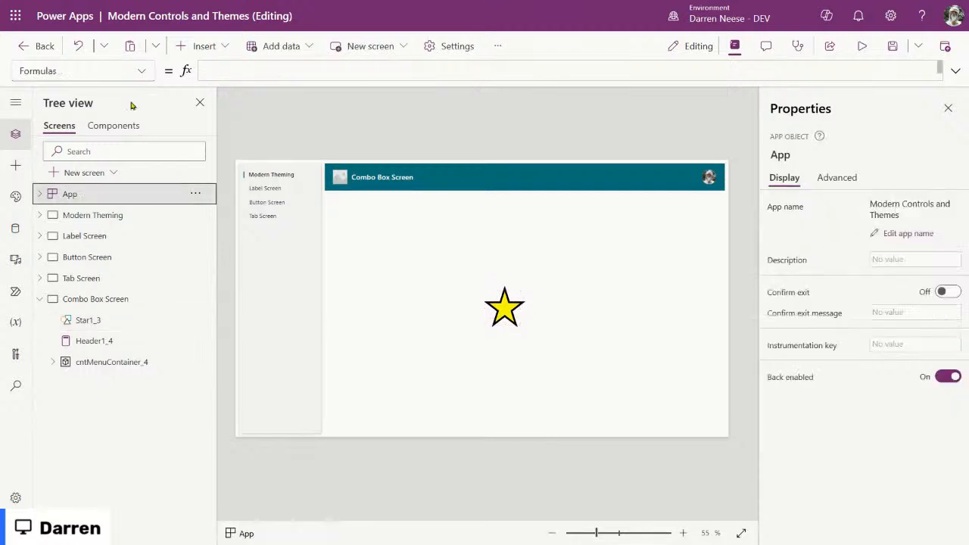
click(955, 71)
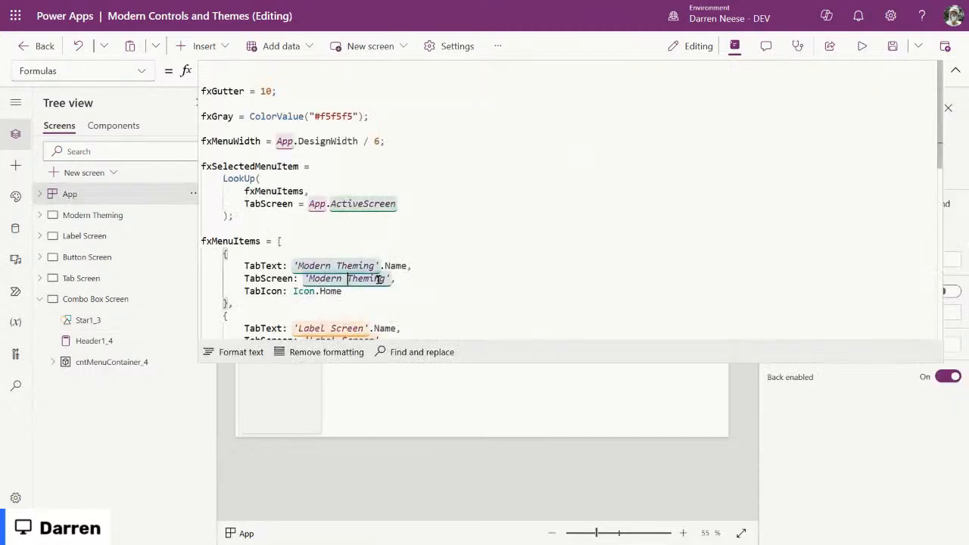
scroll(417, 277, down, 5)
drag(254, 292, 229, 231)
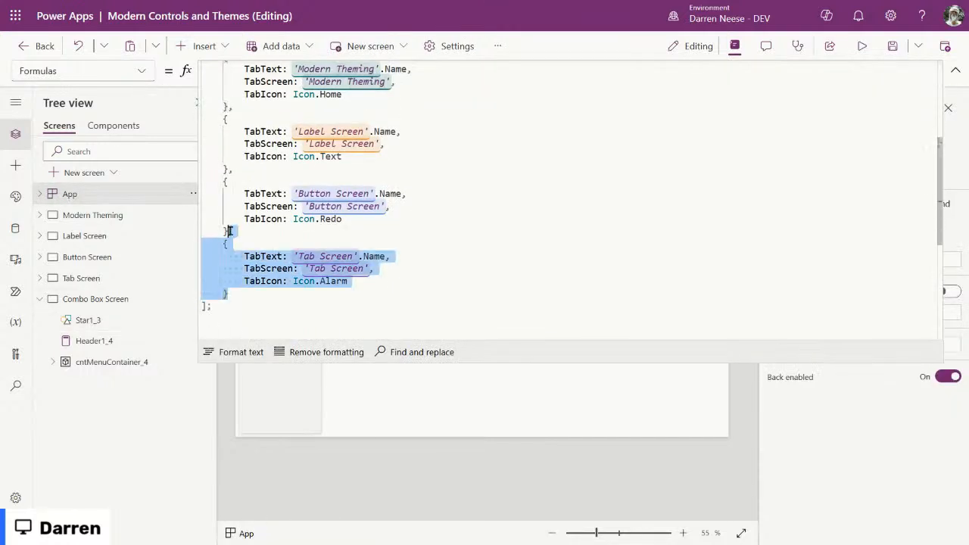
click(310, 298)
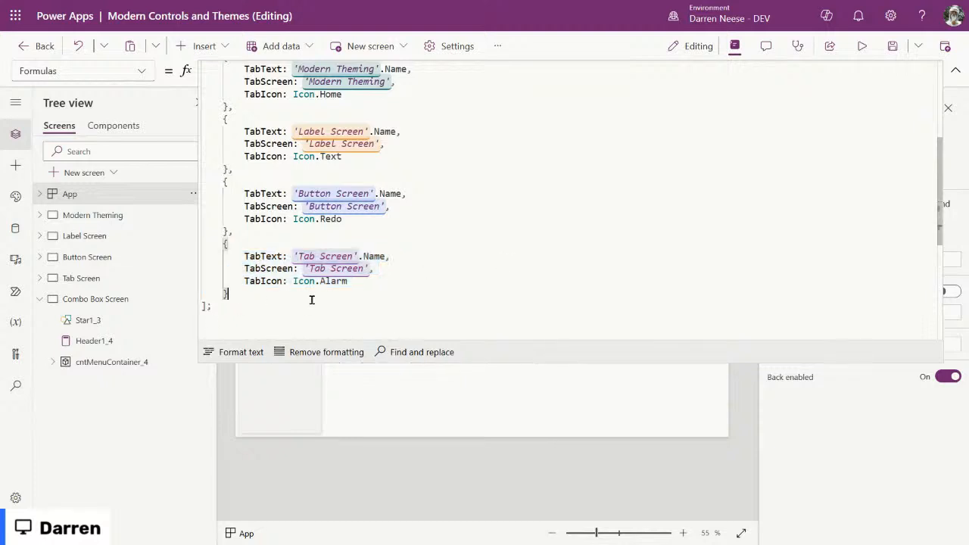
click(955, 71)
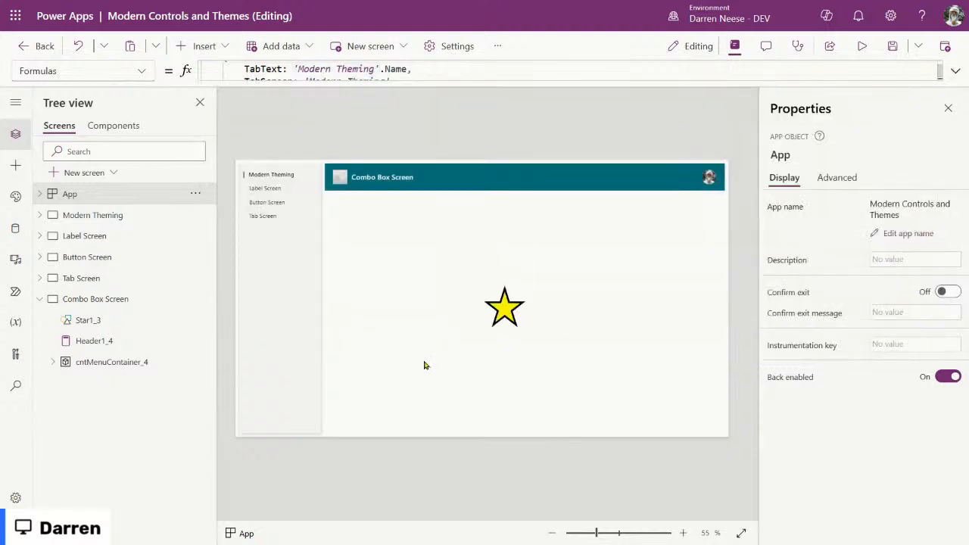
Step: Insert a classic Text label by searching the Insert list for 'Lab'
click(216, 46)
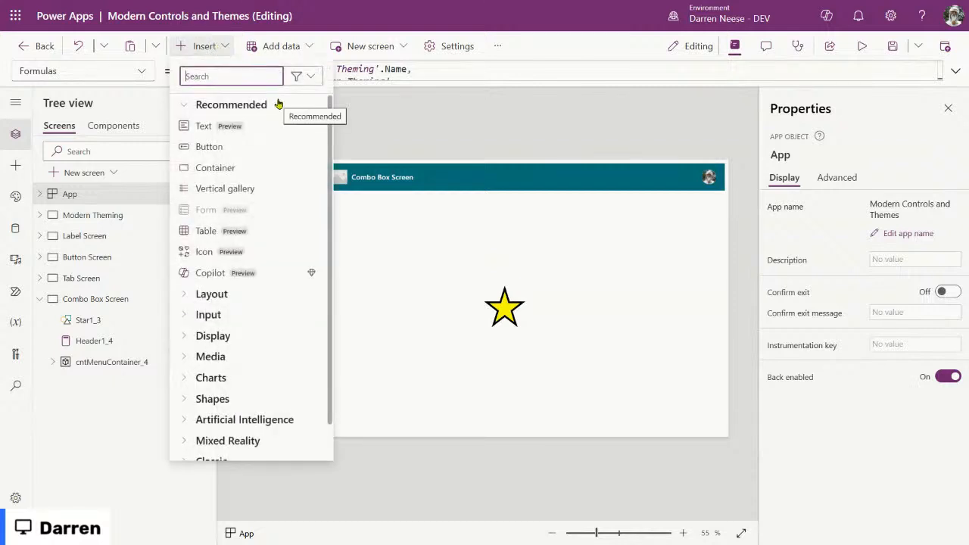
text(La)
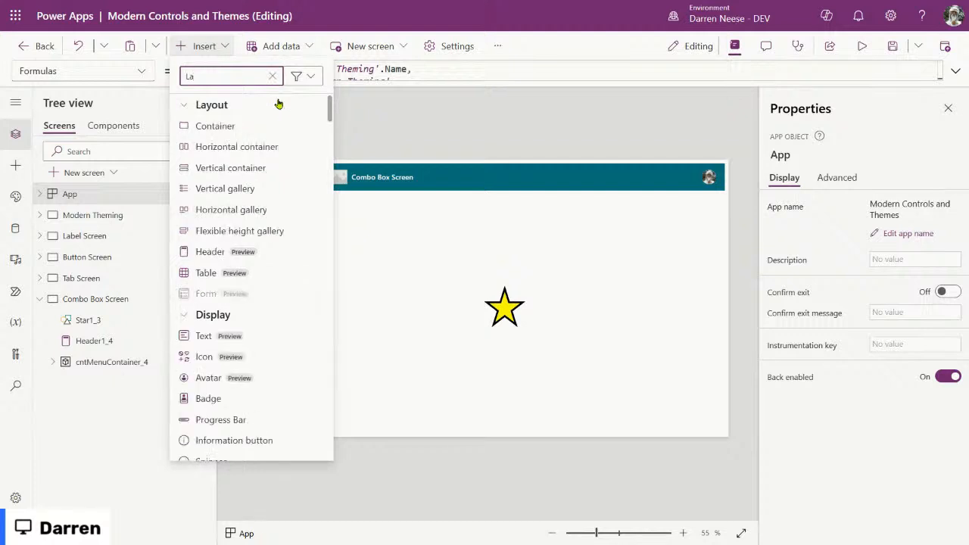
text(b)
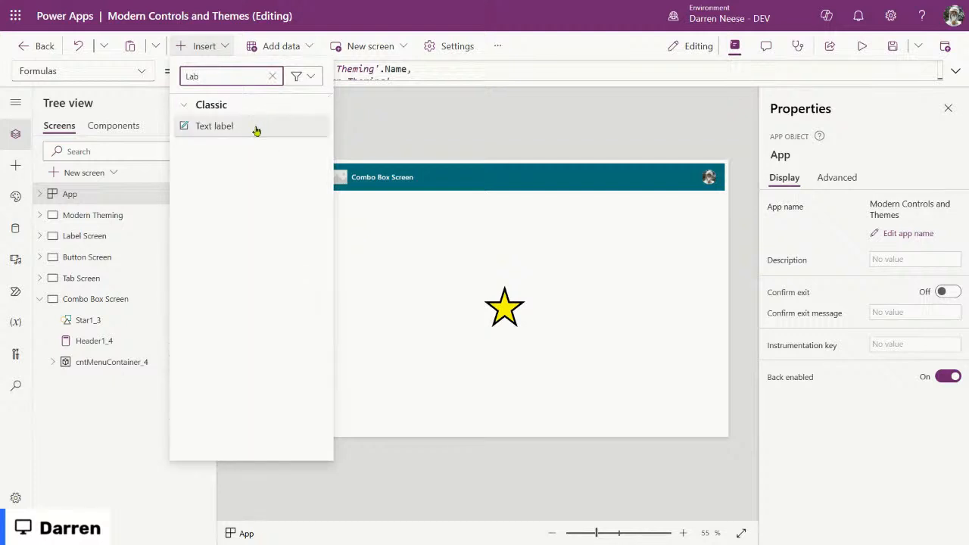
click(256, 129)
Step: Place Label2 in the bottom-right corner at X 990, Y 687, sized 365 by 70
drag(489, 292, 616, 391)
click(634, 404)
click(636, 395)
drag(639, 399, 678, 417)
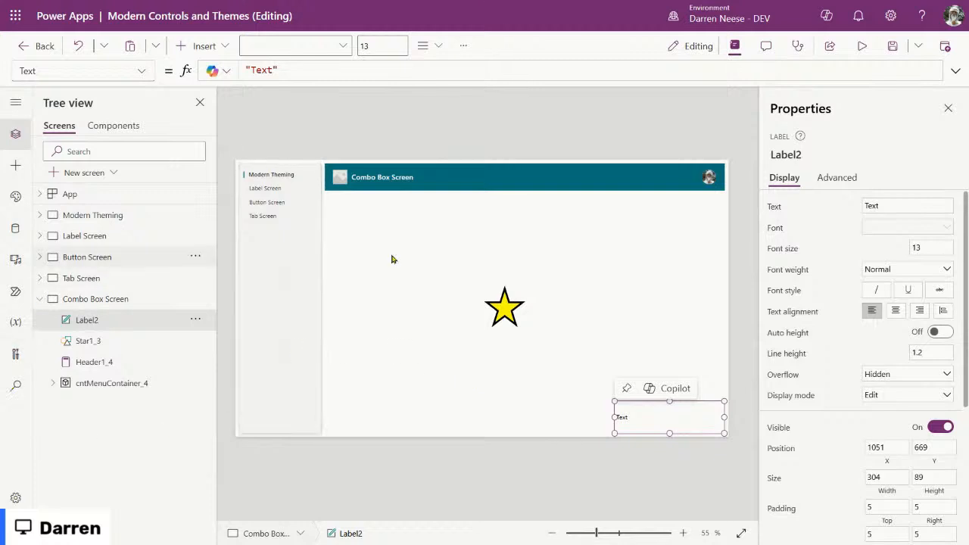
drag(614, 401, 590, 409)
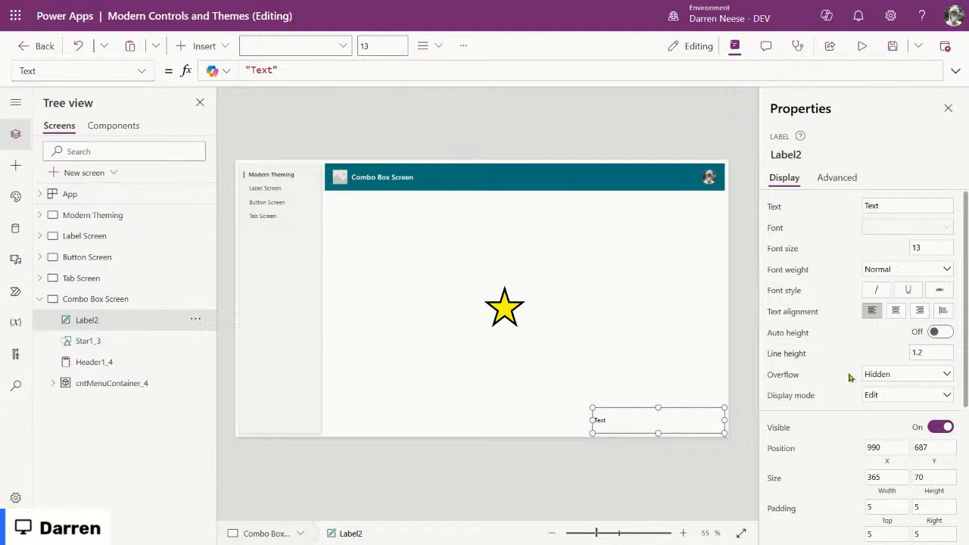
Step: Style the label with red fill, yellow text, centred alignment and a larger font size
scroll(852, 397, down, 2)
scroll(855, 394, down, 1)
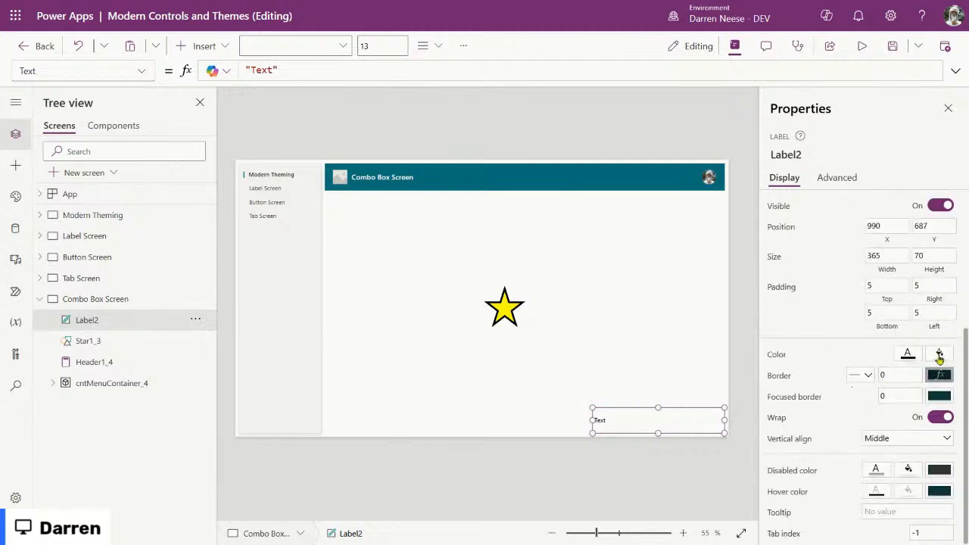
click(908, 354)
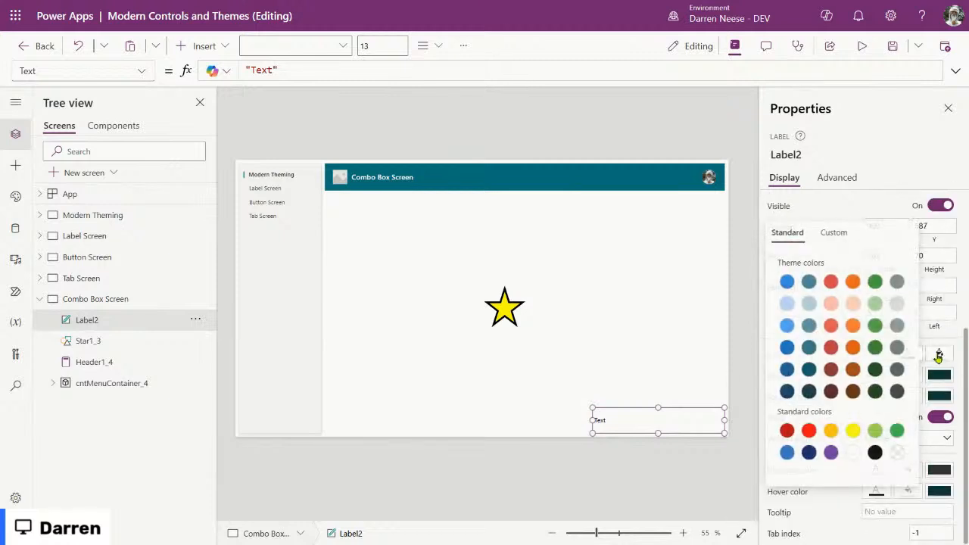
click(807, 430)
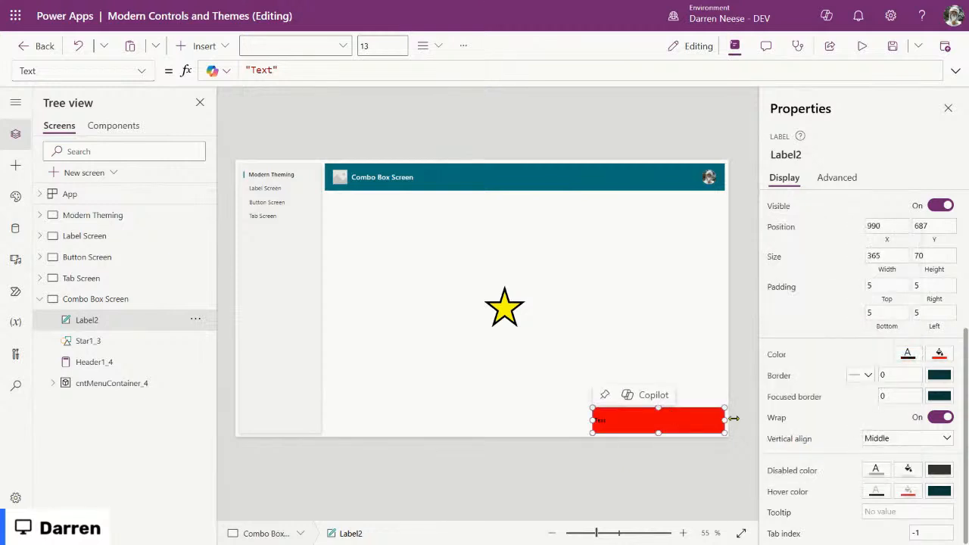
click(907, 354)
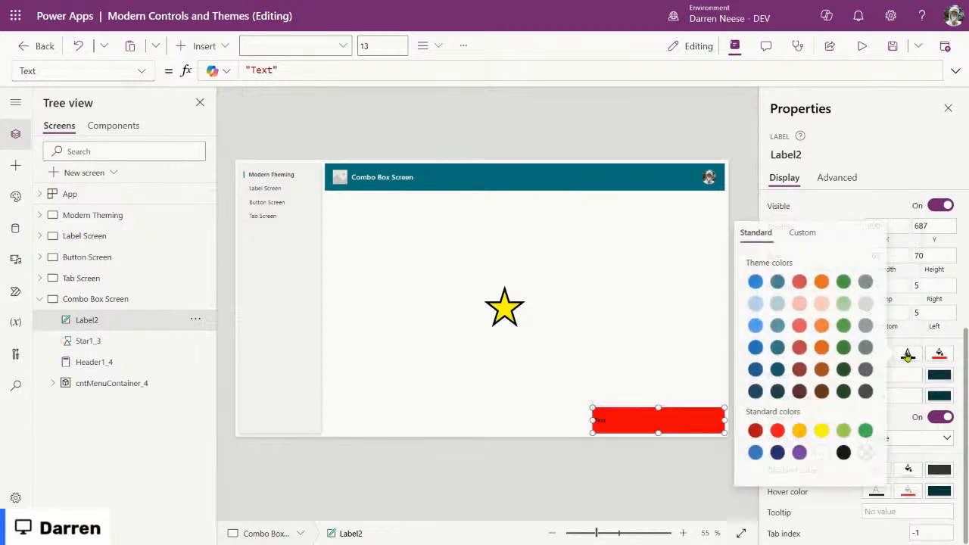
click(821, 430)
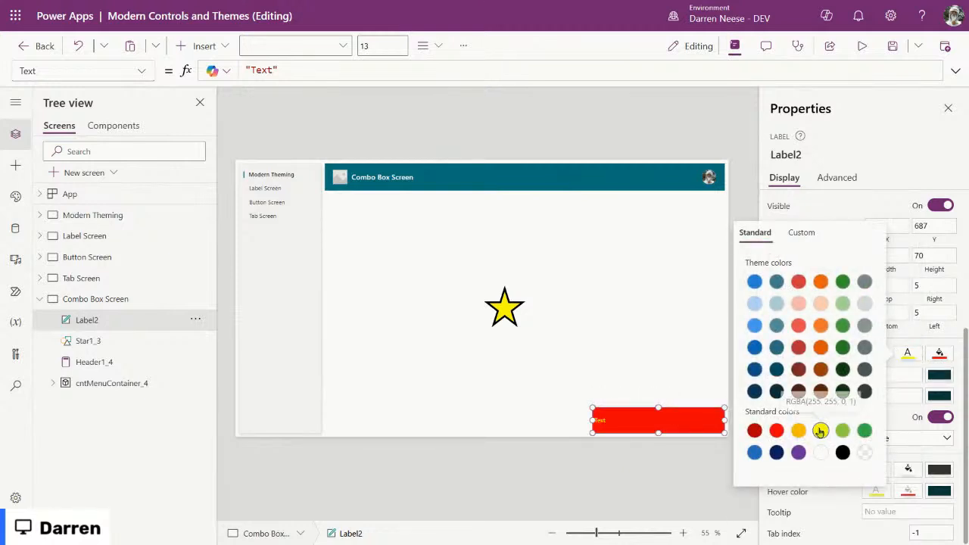
click(931, 346)
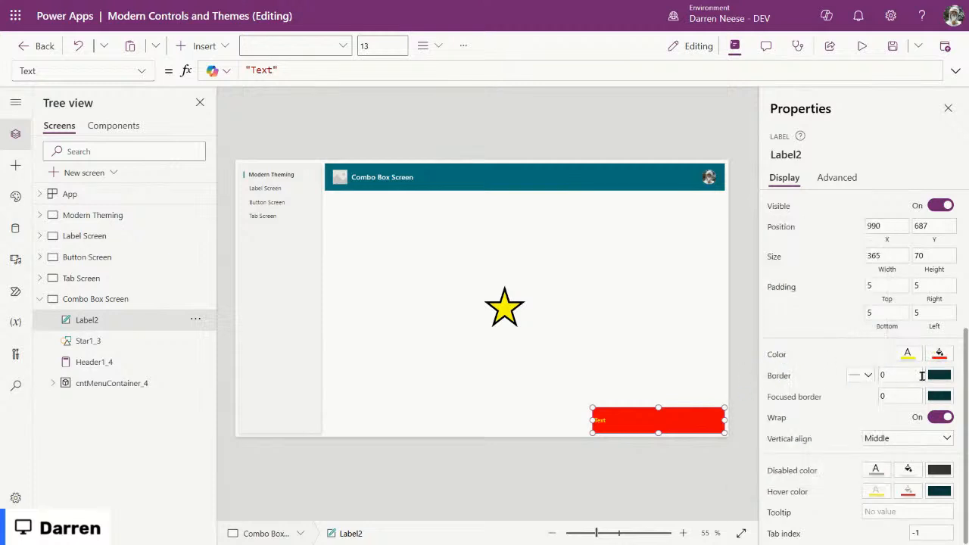
scroll(921, 375, up, 3)
click(896, 309)
click(933, 249)
text(203)
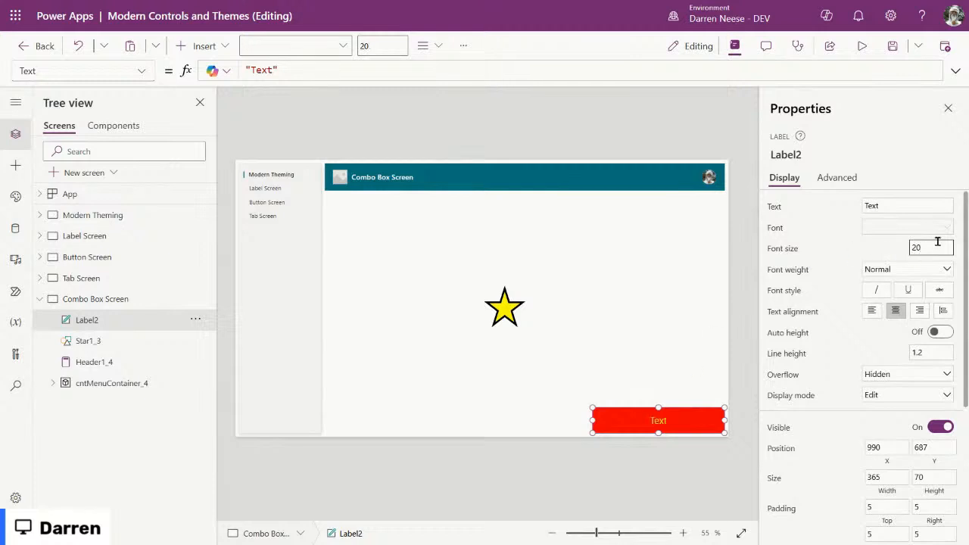
click(594, 420)
Step: Change the label text to 'NOT IN MENU' and narrow it to X 1098, width 257
click(906, 205)
text(NOT IN MENU)
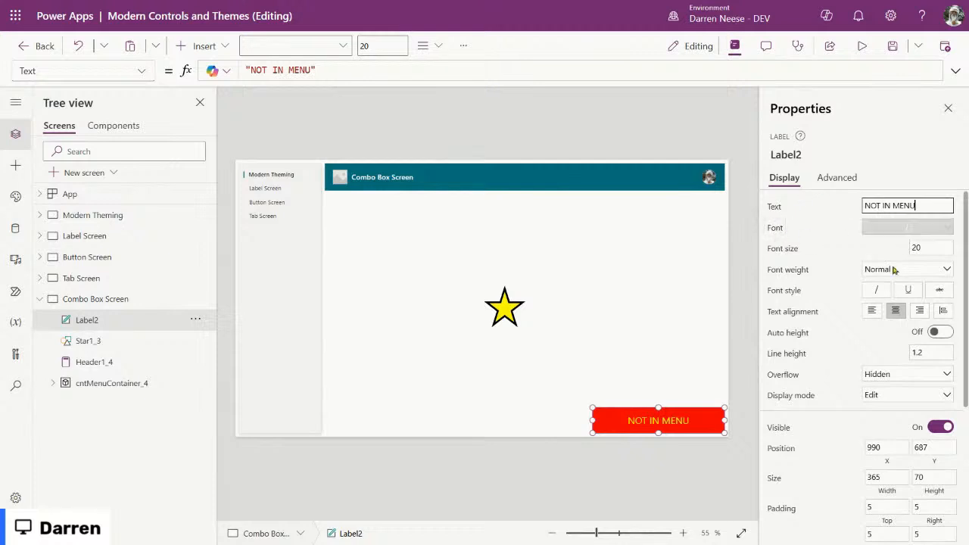
drag(594, 420, 678, 412)
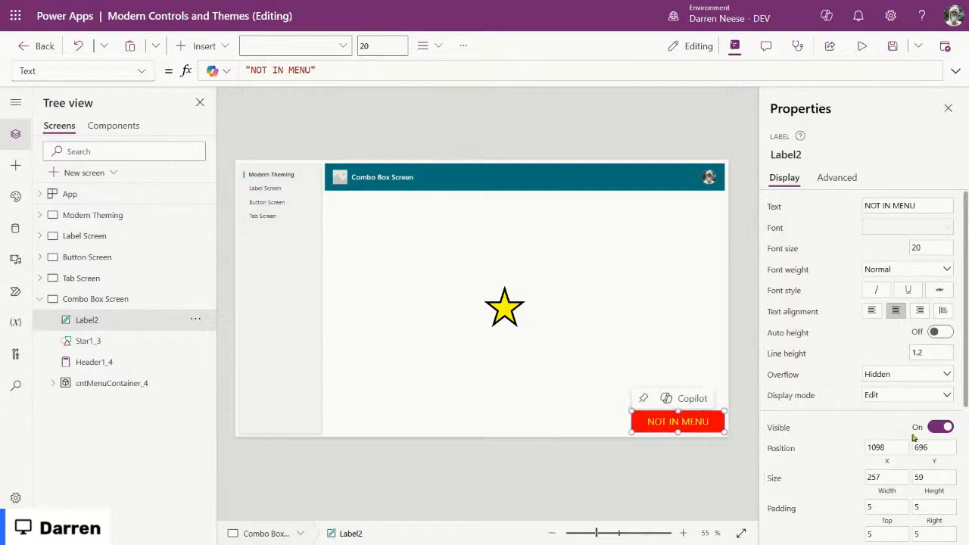
click(142, 70)
Step: Replace Label2's Visible value true with the start of IsBlank(LookUp(fxMenuItems
scroll(80, 408, down, 3)
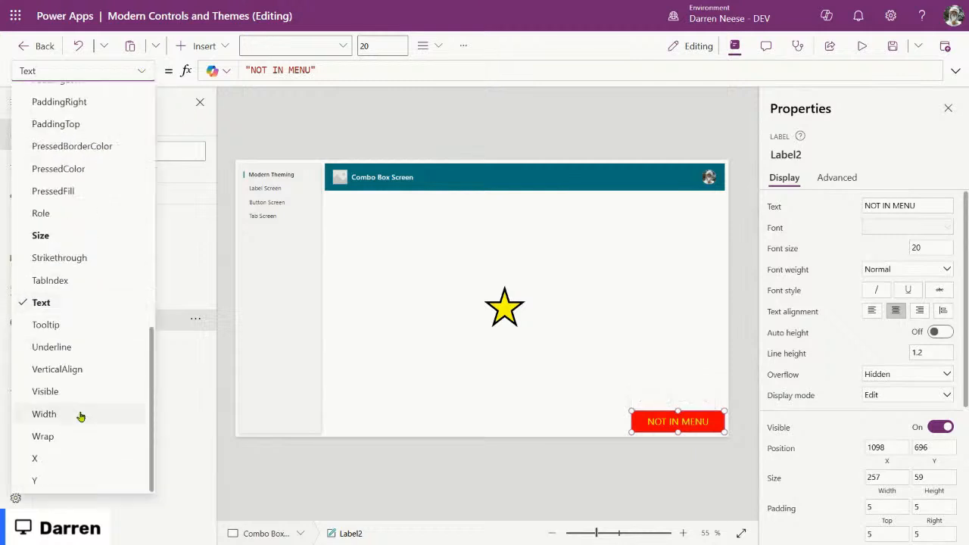
click(83, 390)
double_click(274, 69)
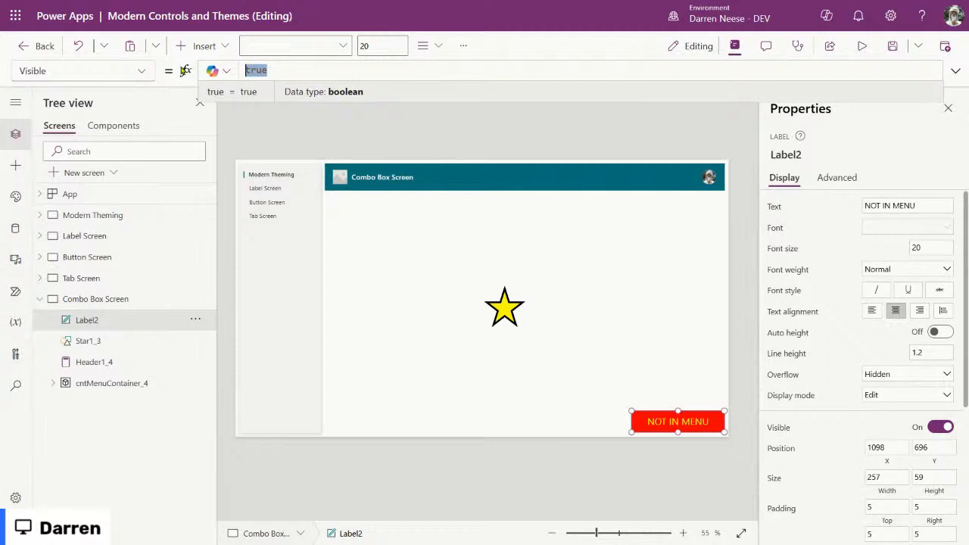
text(is)
key(BackSpace)
text(s)
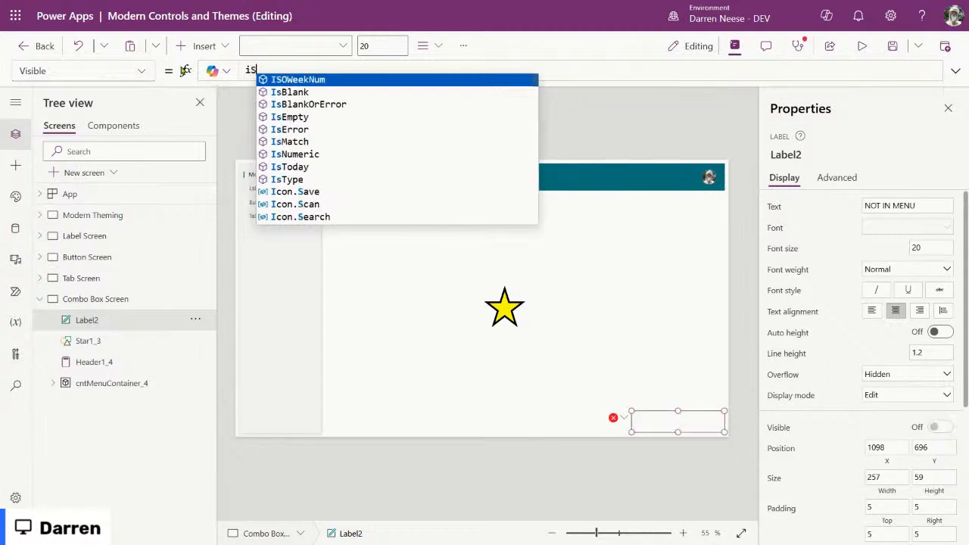
key(BackSpace)
key(BackSpace)
text(i)
key(BackSpace)
text(Is)
key(Tab)
text((L)
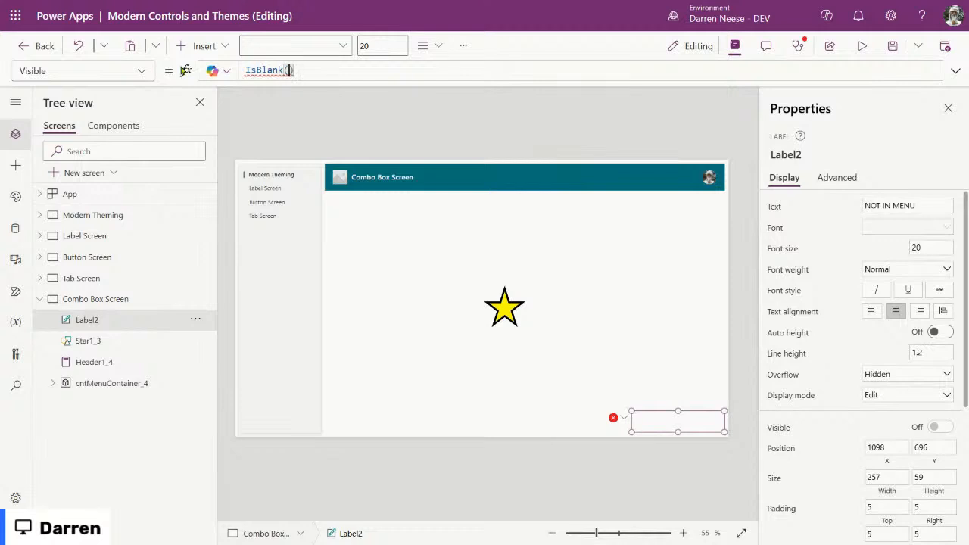
text(ook)
key(Tab)
text(()
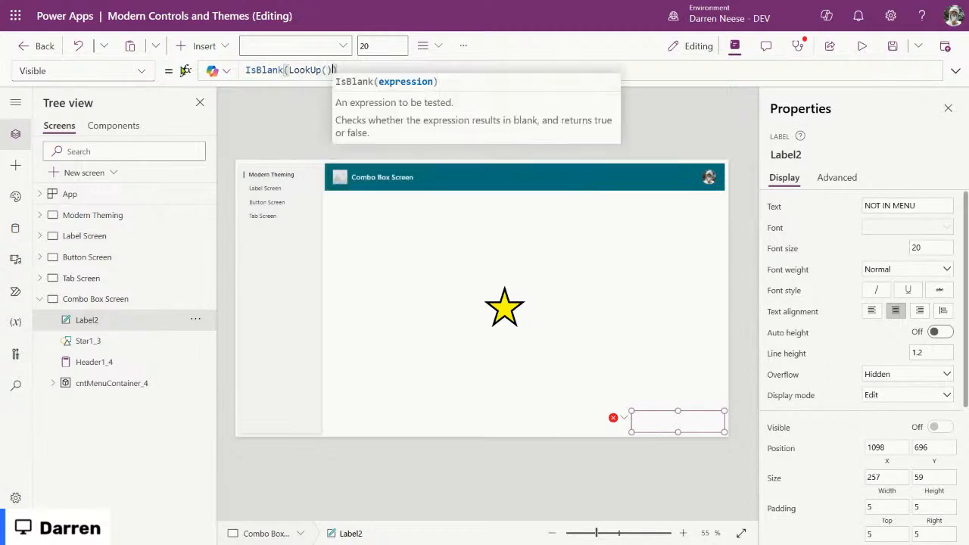
text(fx)
key(Tab)
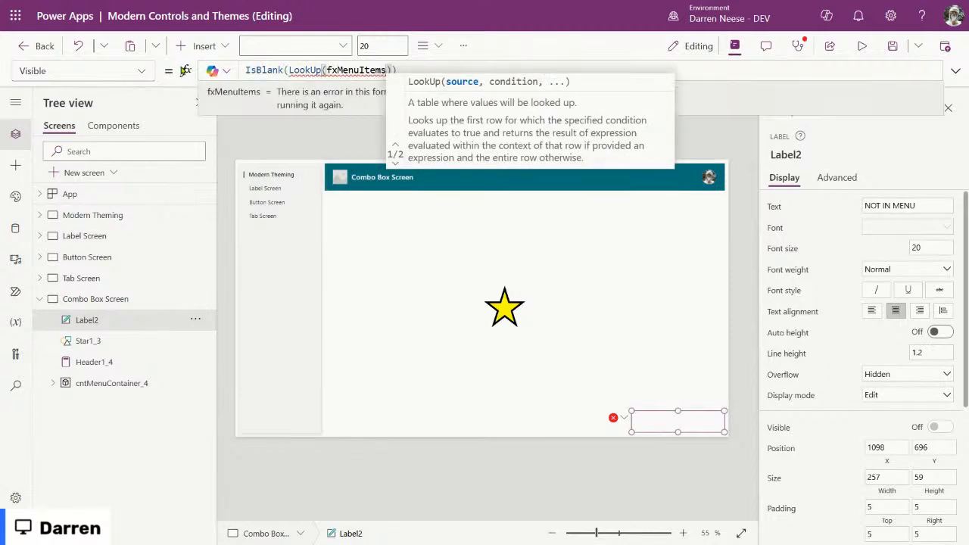
Step: Complete the lookup with condition TabScreen = App.ActiveScreen and result column TabText
text(, )
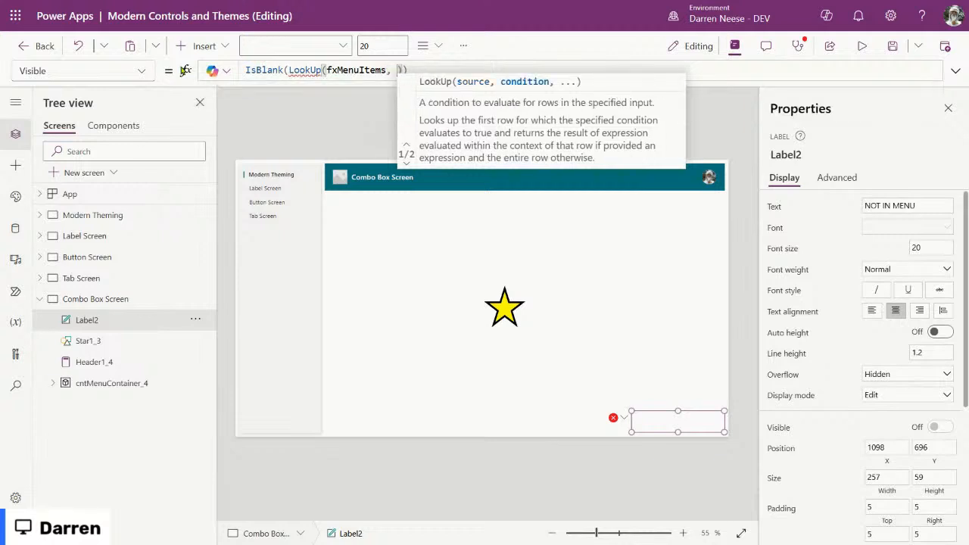
text(Sc)
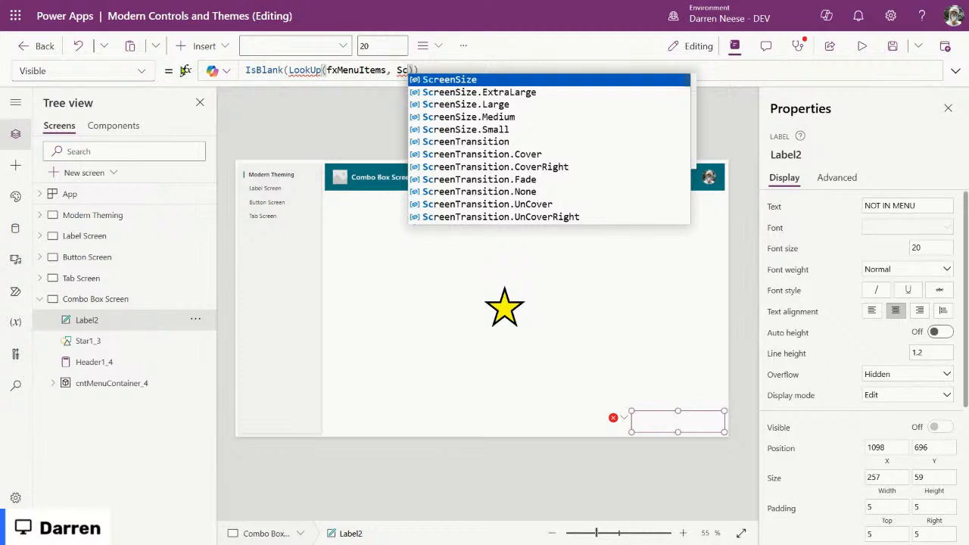
key(BackSpace)
key(BackSpace)
text(Tab)
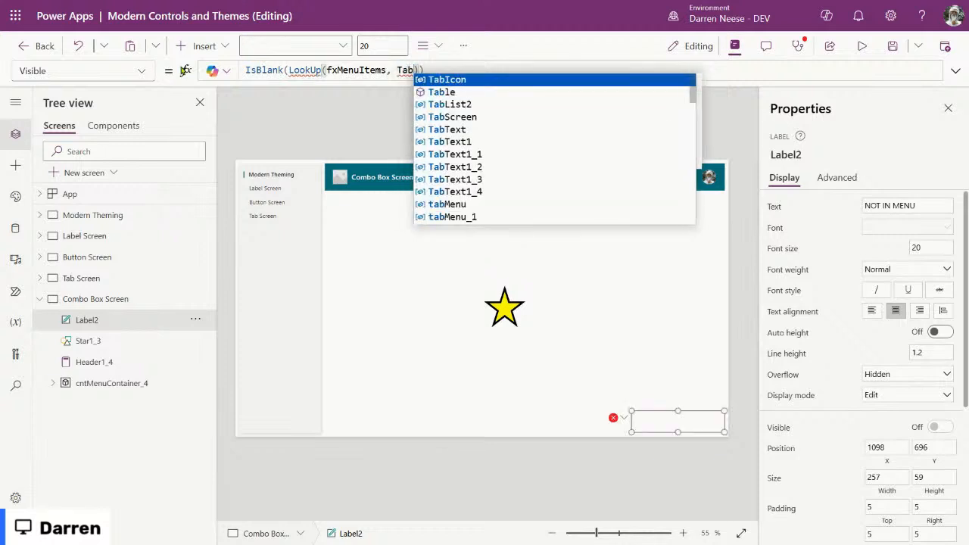
click(680, 117)
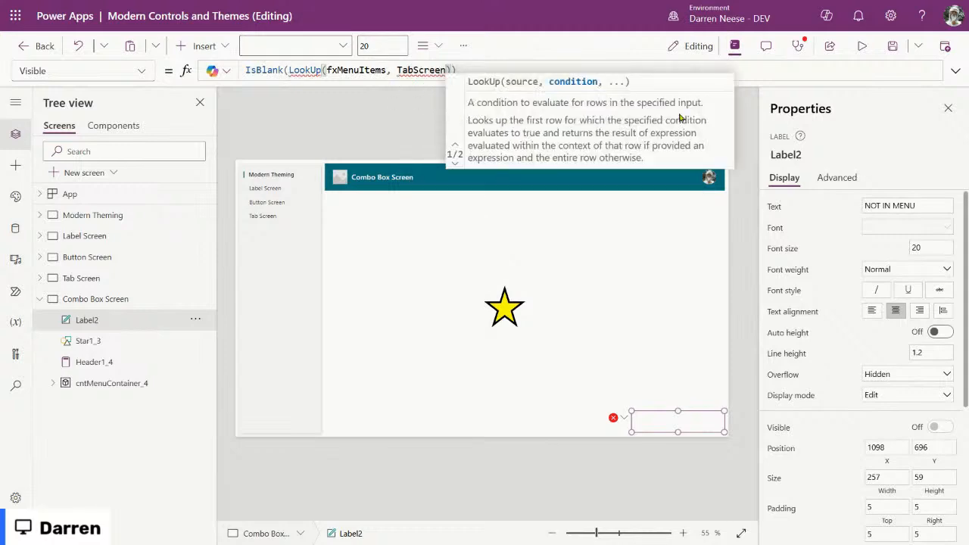
text(= App.A)
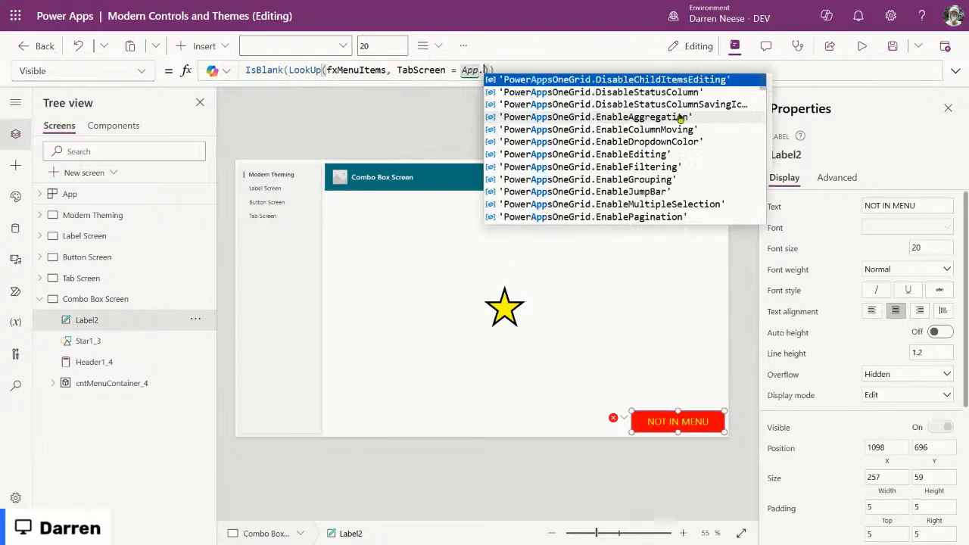
key(Tab)
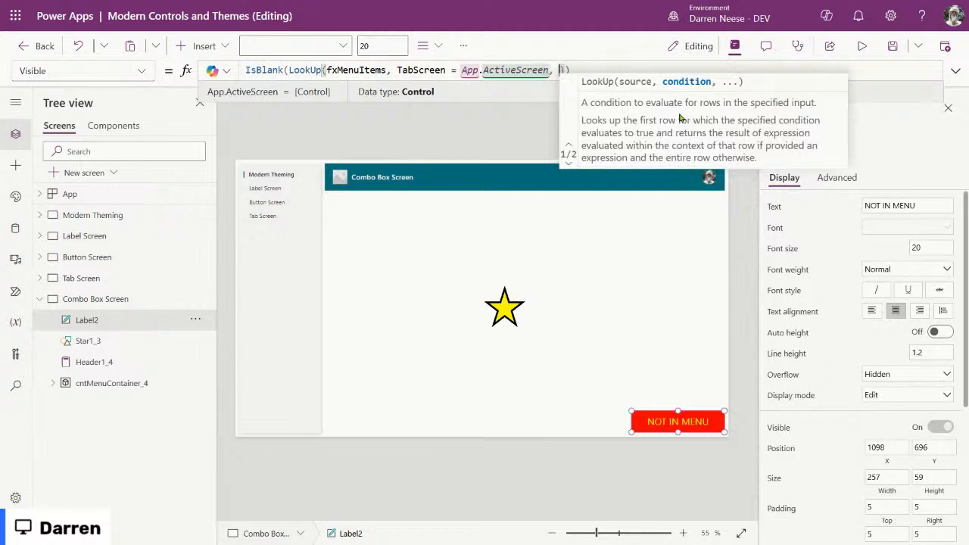
text(, Tabn)
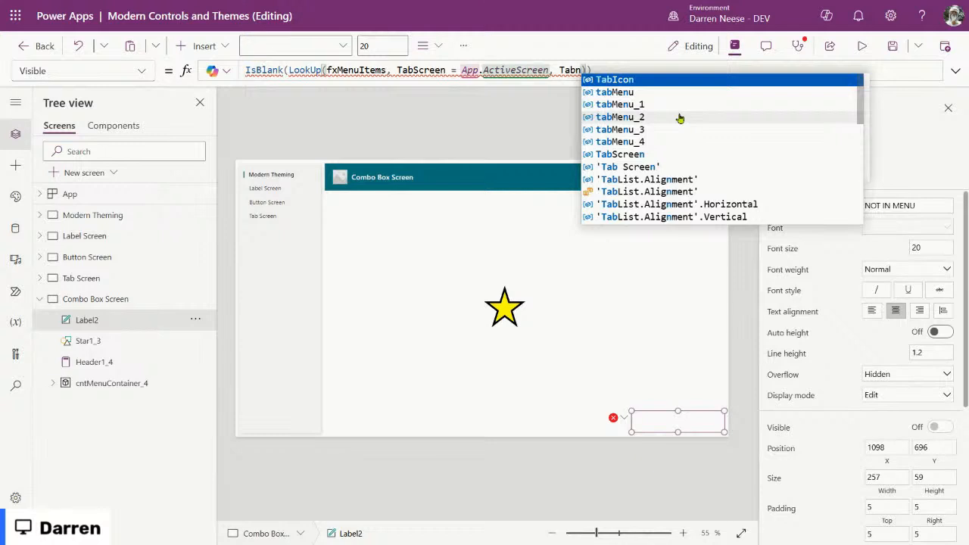
key(BackSpace)
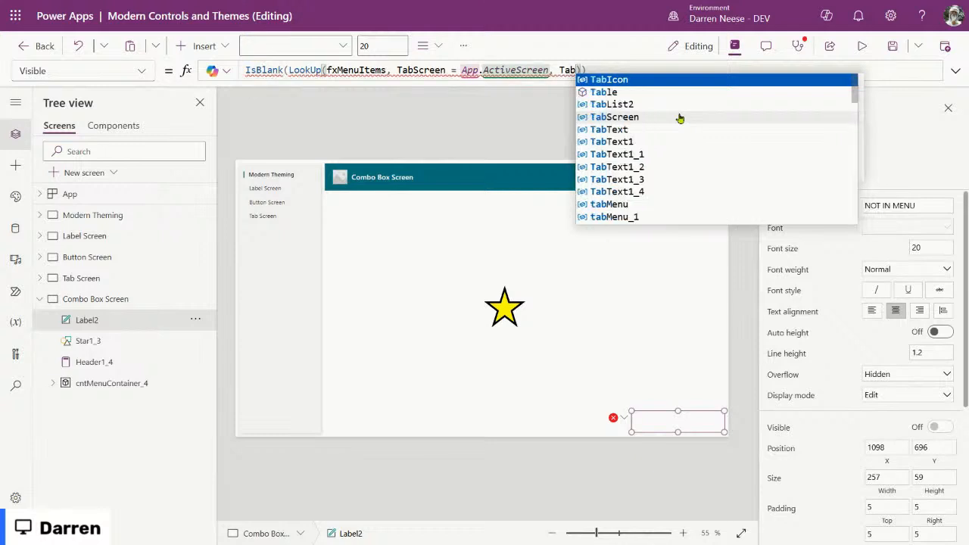
scroll(683, 188, down, 1)
scroll(684, 188, down, 3)
scroll(685, 185, up, 4)
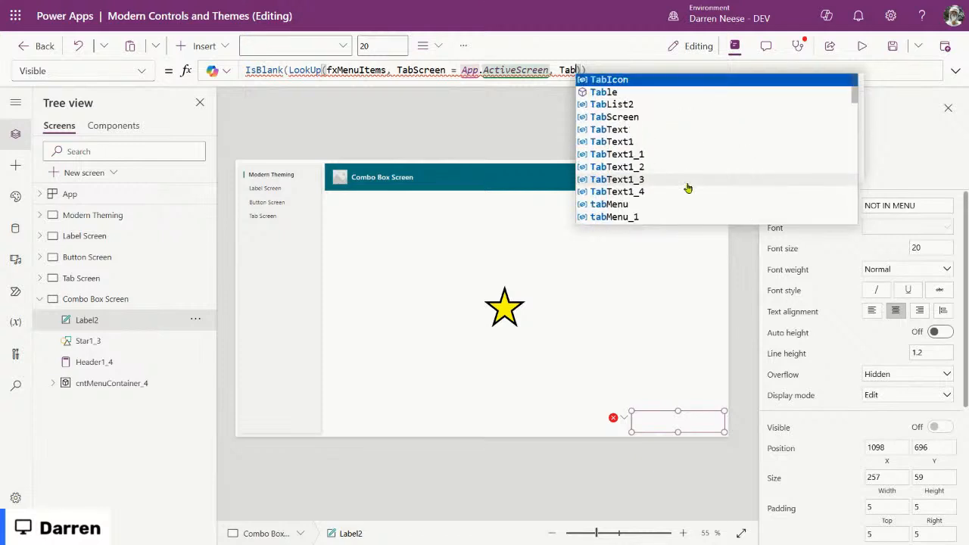
click(666, 130)
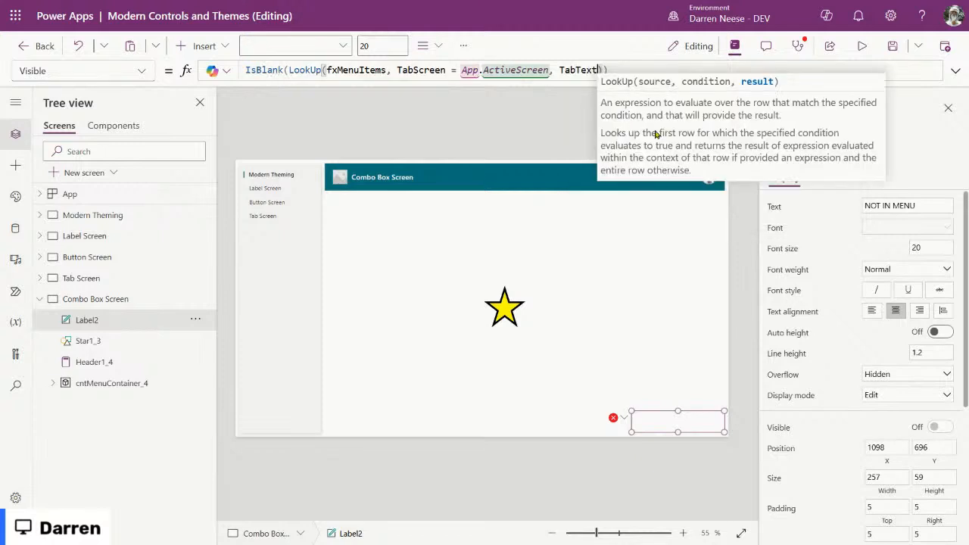
Step: Inspect the evaluated IsBlank, LookUp and App.ActiveScreen parts, then commit the formula
double_click(256, 70)
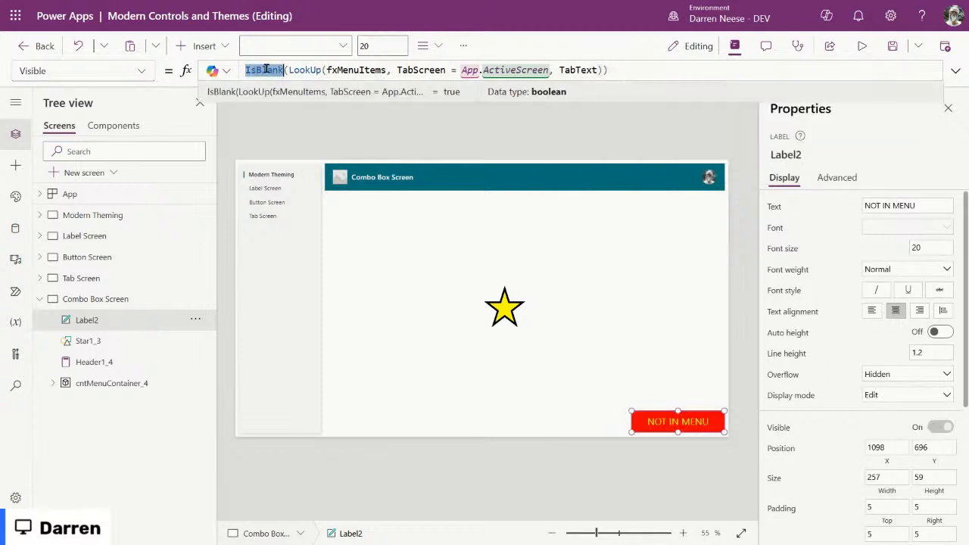
click(551, 70)
drag(288, 70, 551, 70)
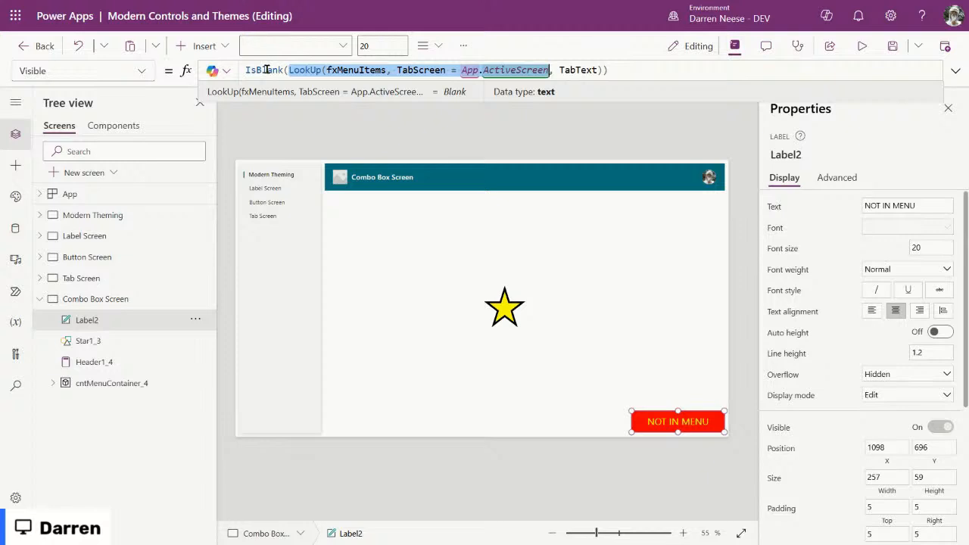
double_click(575, 70)
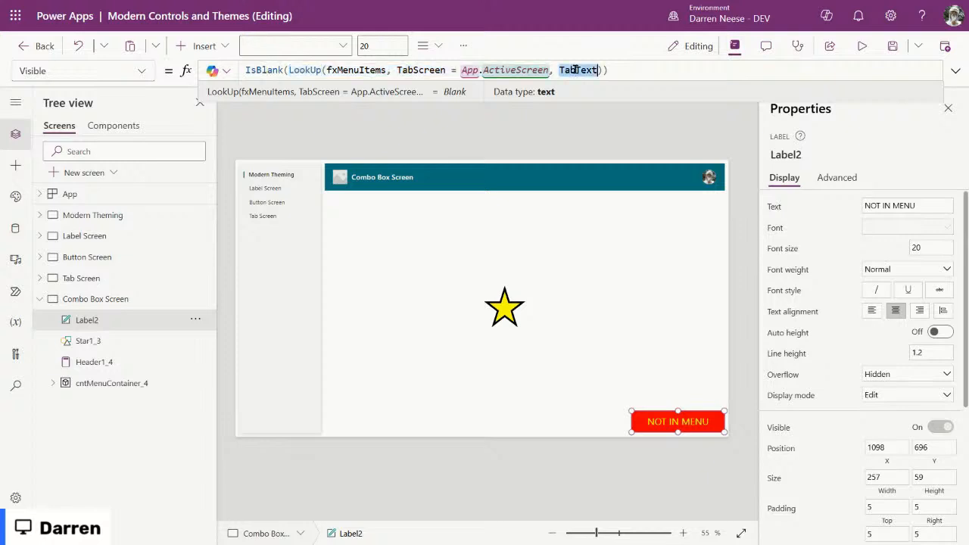
drag(292, 69, 550, 69)
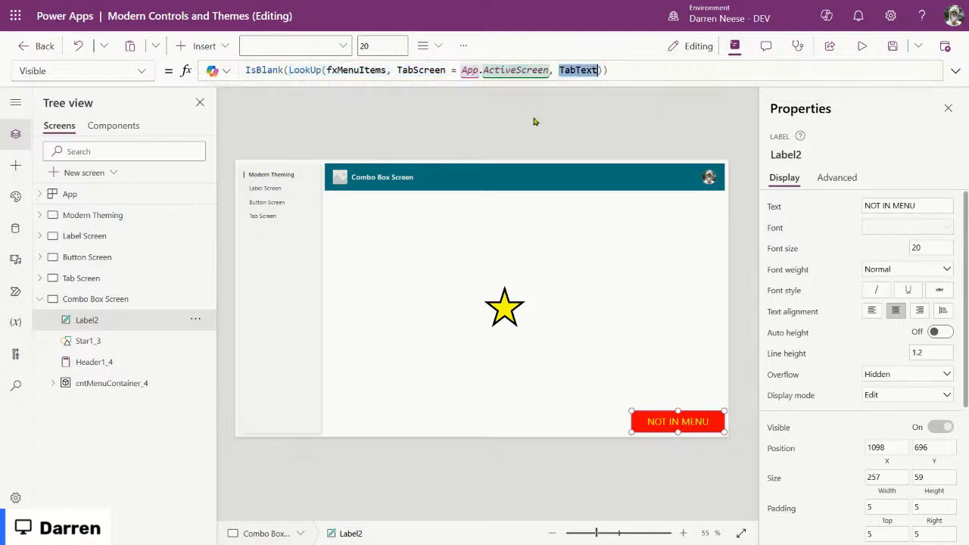
drag(610, 70, 574, 69)
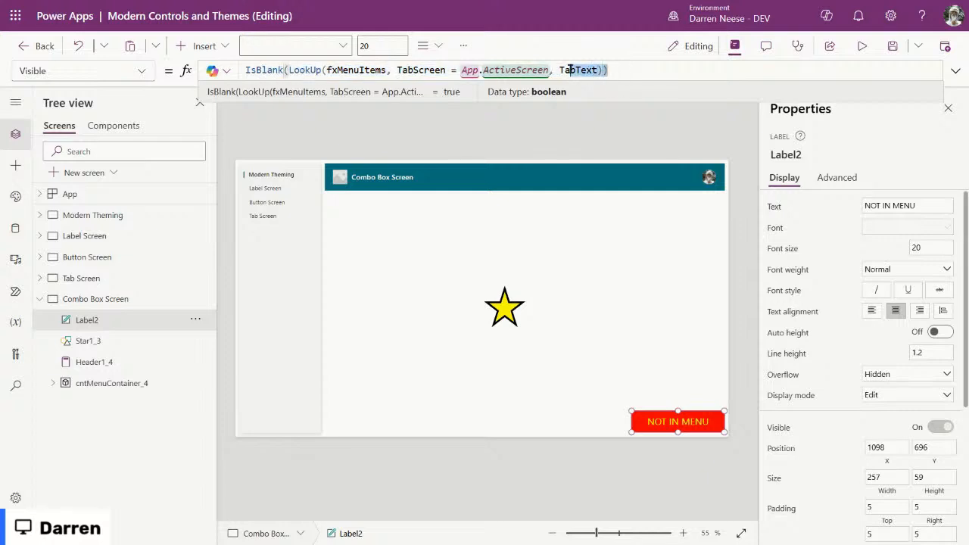
double_click(579, 69)
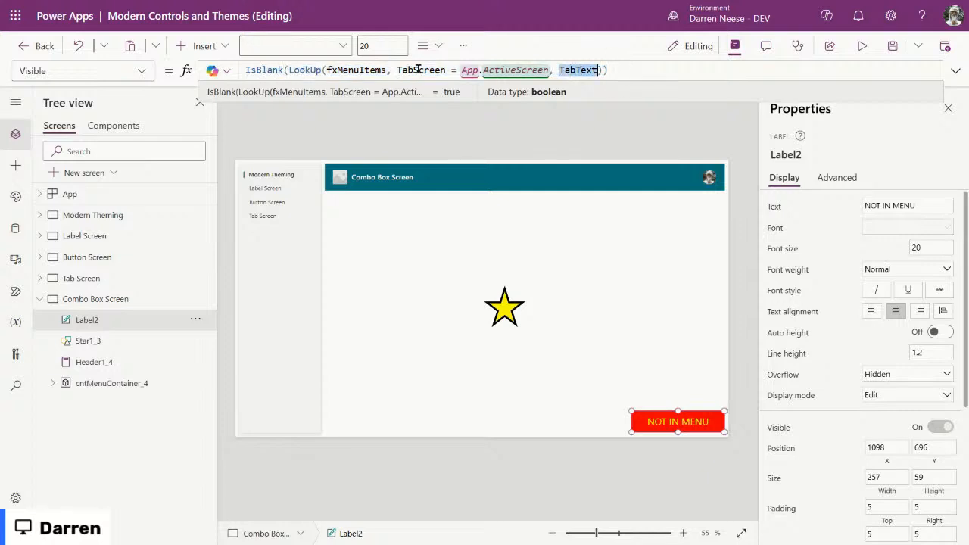
double_click(571, 70)
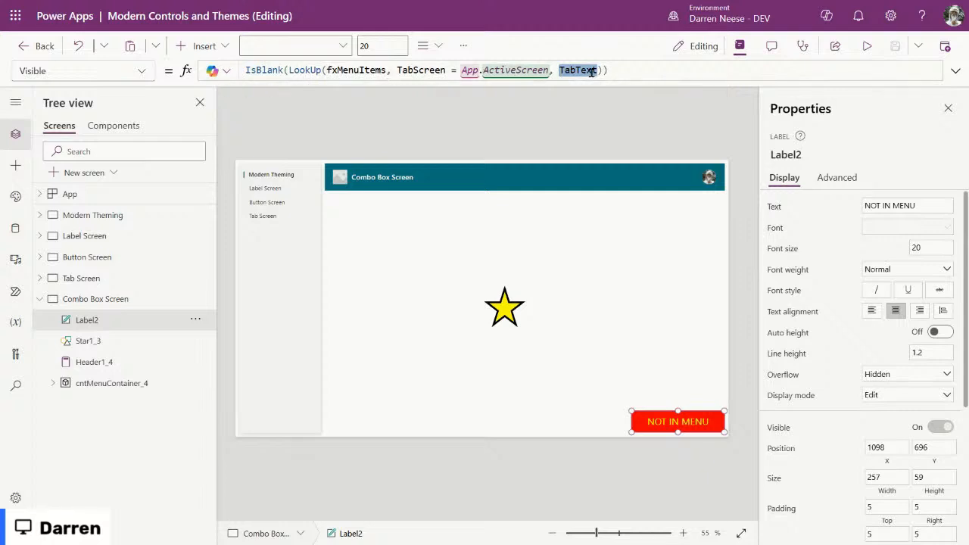
click(616, 69)
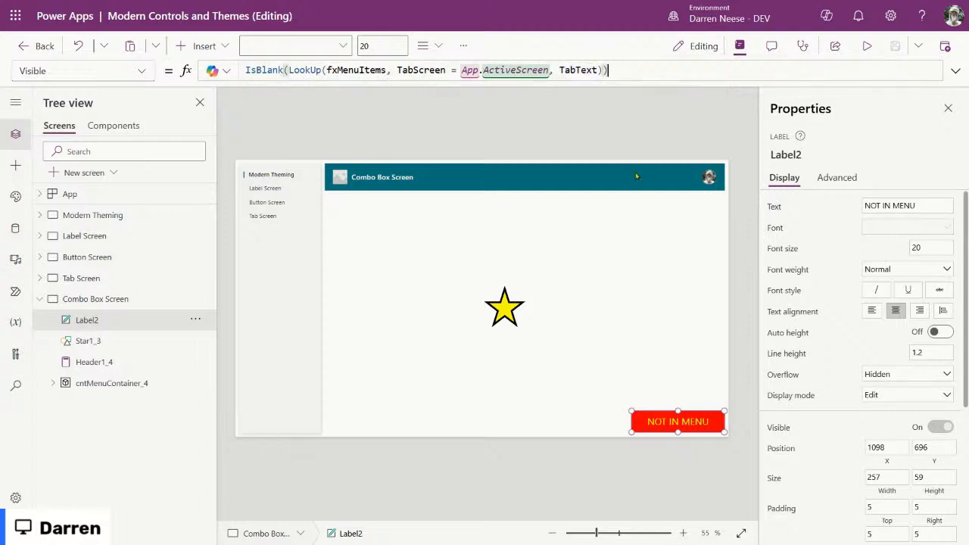
click(680, 423)
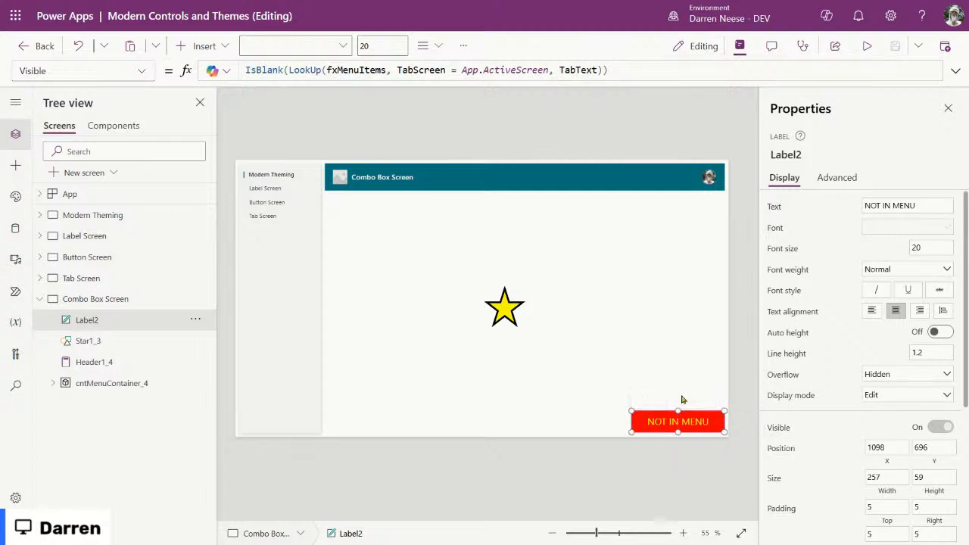
Step: Paste the NOT IN MENU label onto Tab Screen, Button Screen, Label Screen and Modern Theming
click(106, 279)
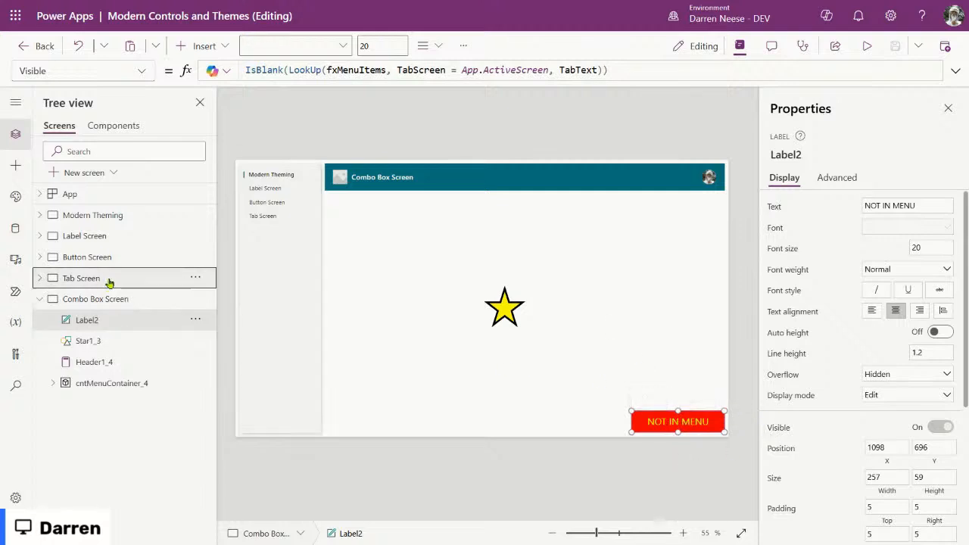
key(ctrl+v)
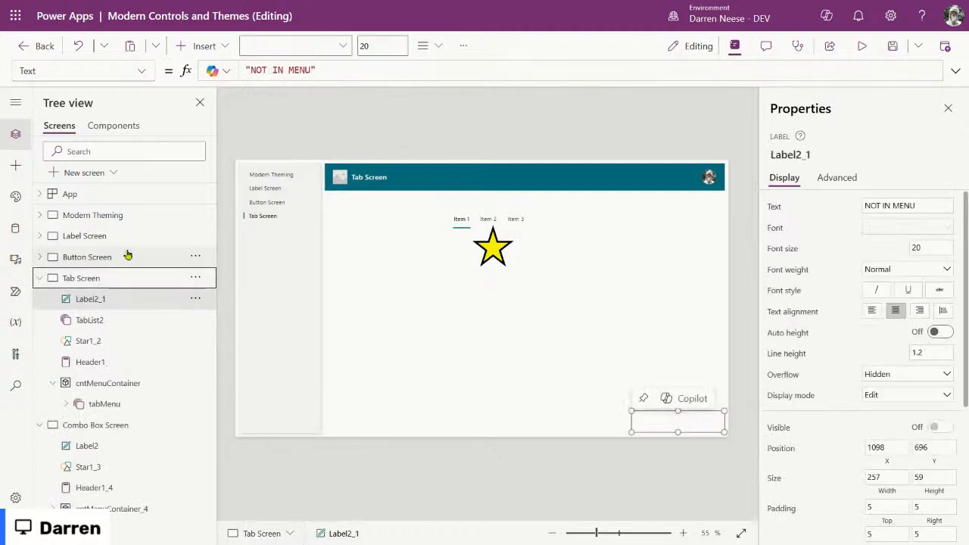
click(156, 257)
key(ctrl+v)
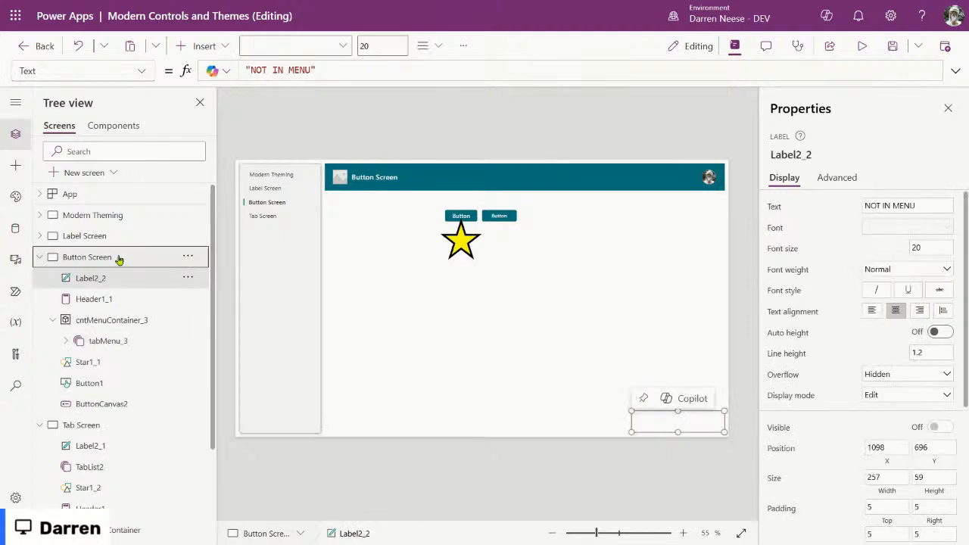
click(113, 235)
key(ctrl+v)
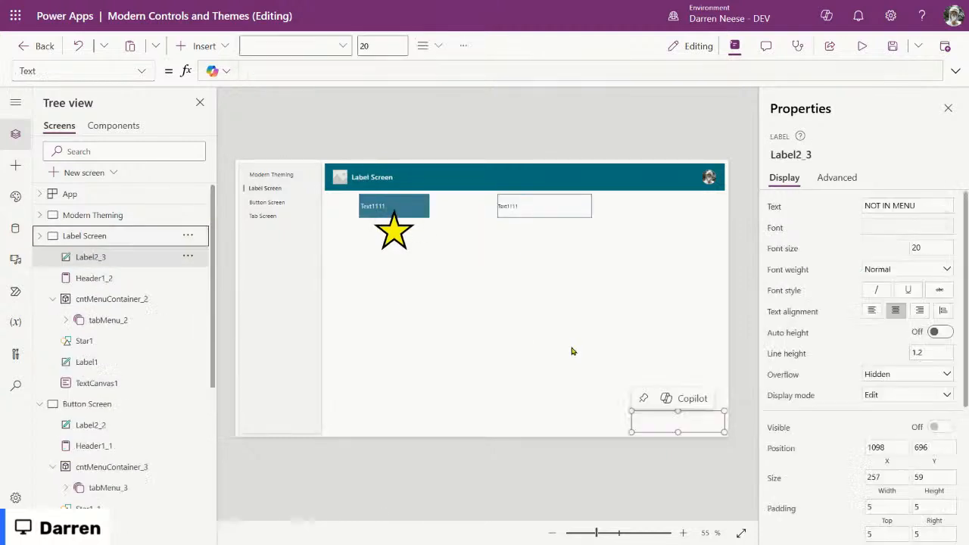
click(141, 218)
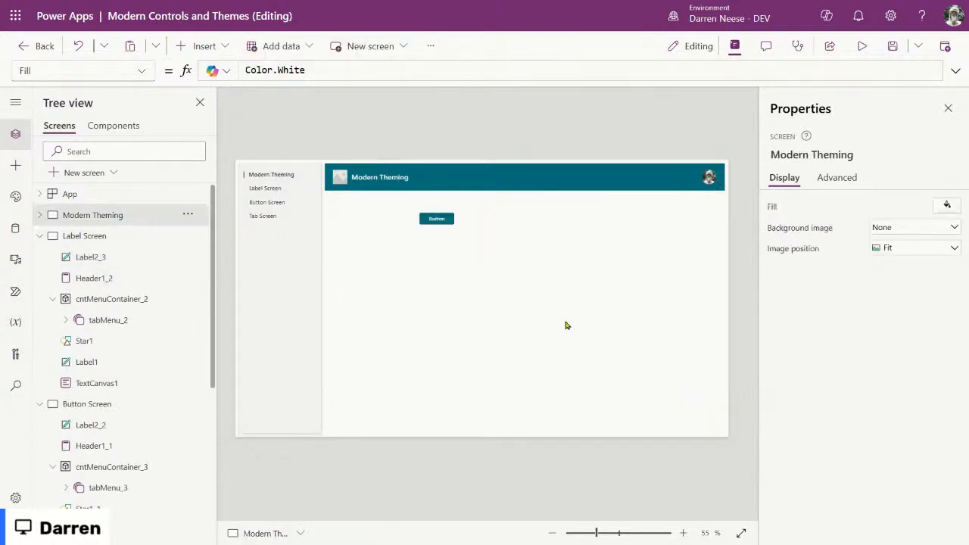
key(ctrl+v)
Step: Collapse all five screens in Tree view and move ButtonCanvas1 to X 798, Y 288
click(40, 219)
click(40, 235)
click(40, 257)
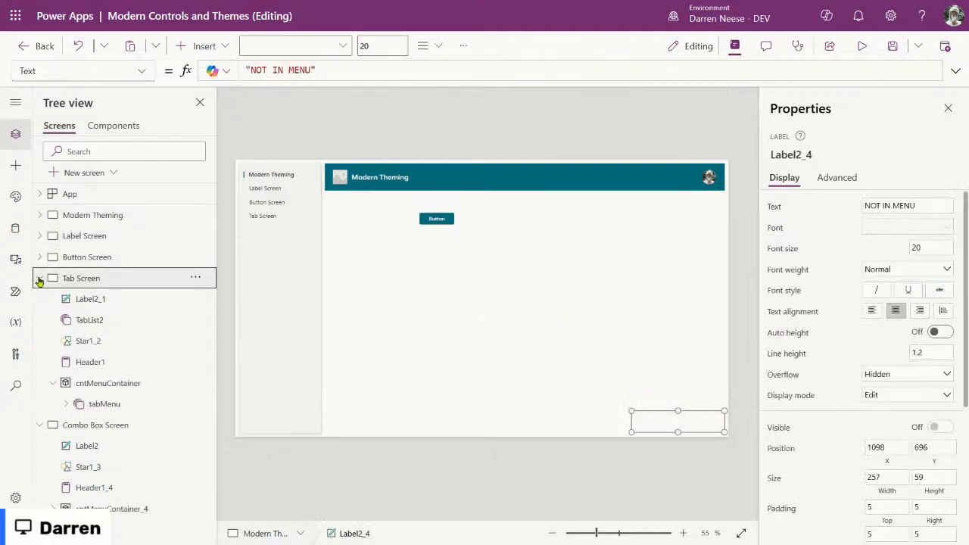
click(41, 279)
click(39, 299)
click(129, 218)
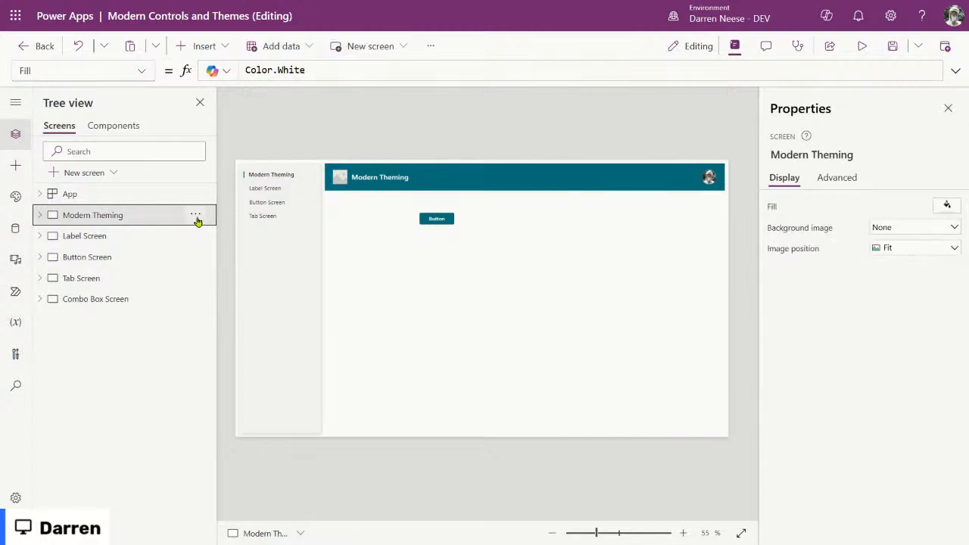
drag(438, 222, 543, 261)
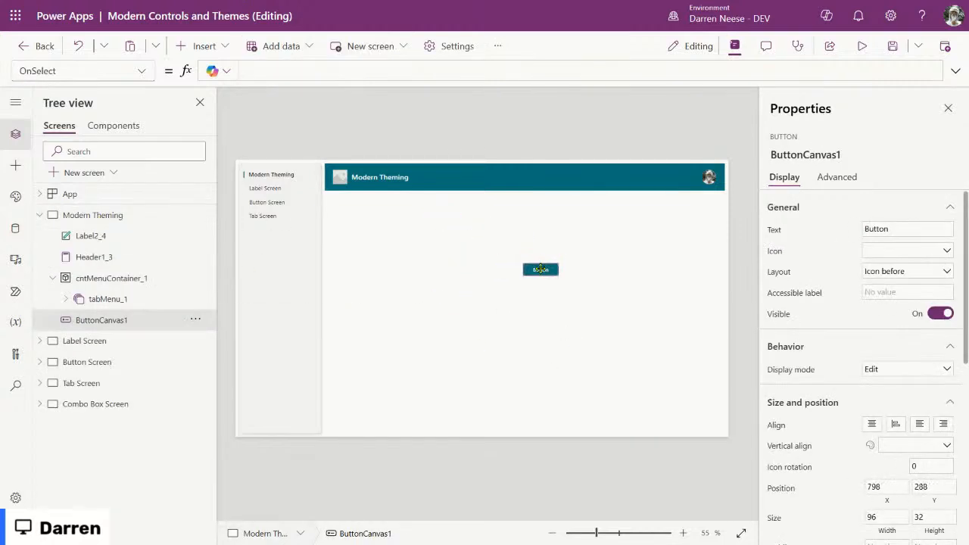
Step: Duplicate Modern Theming as Modern Theming_1 and select its red NOT IN MENU label
click(196, 215)
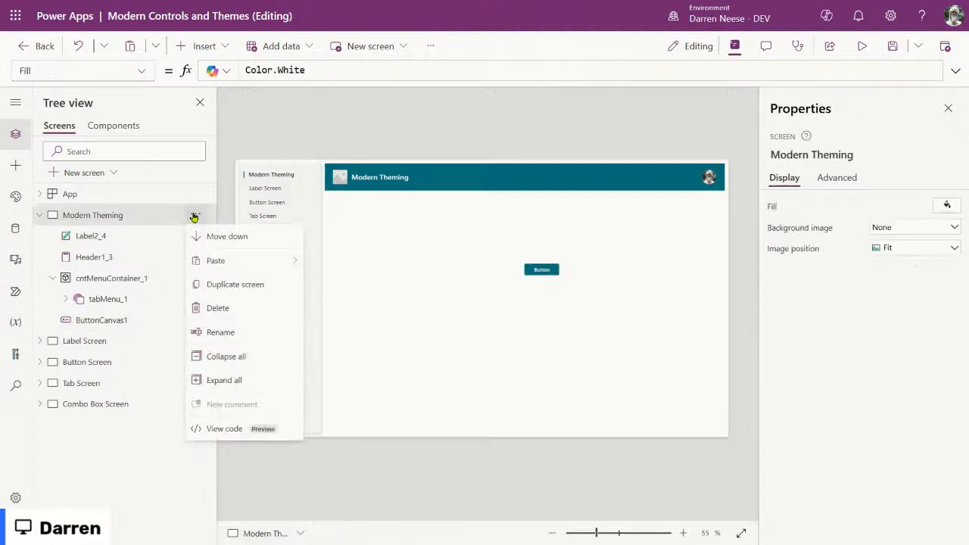
click(235, 285)
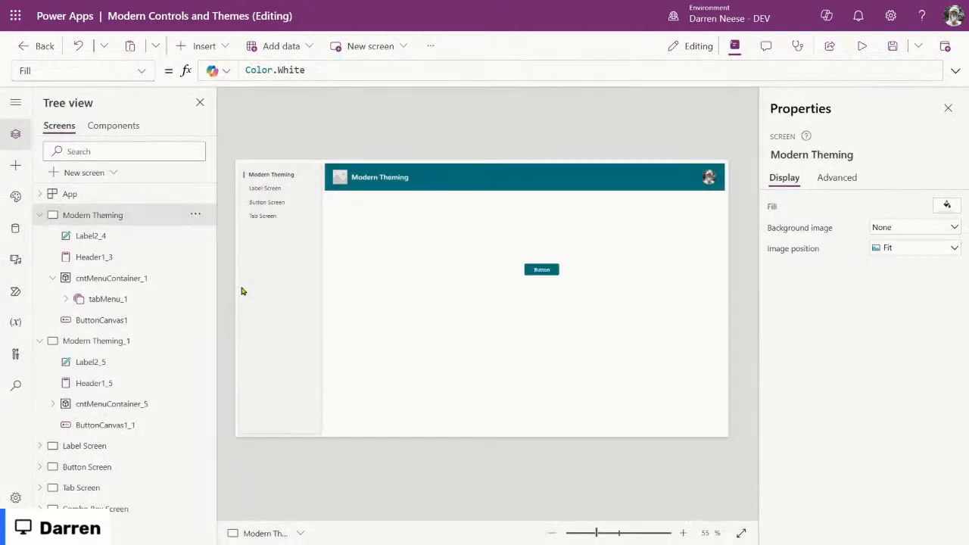
click(40, 215)
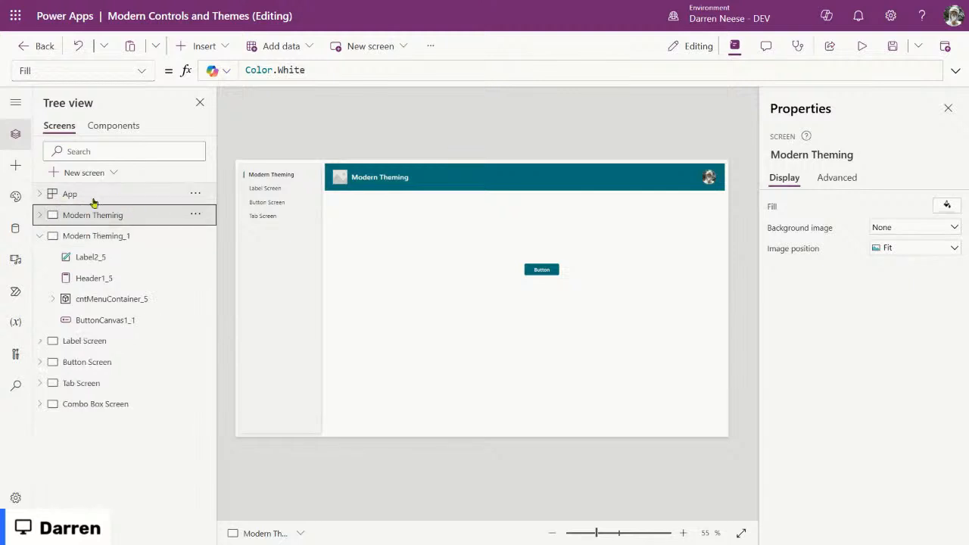
click(134, 239)
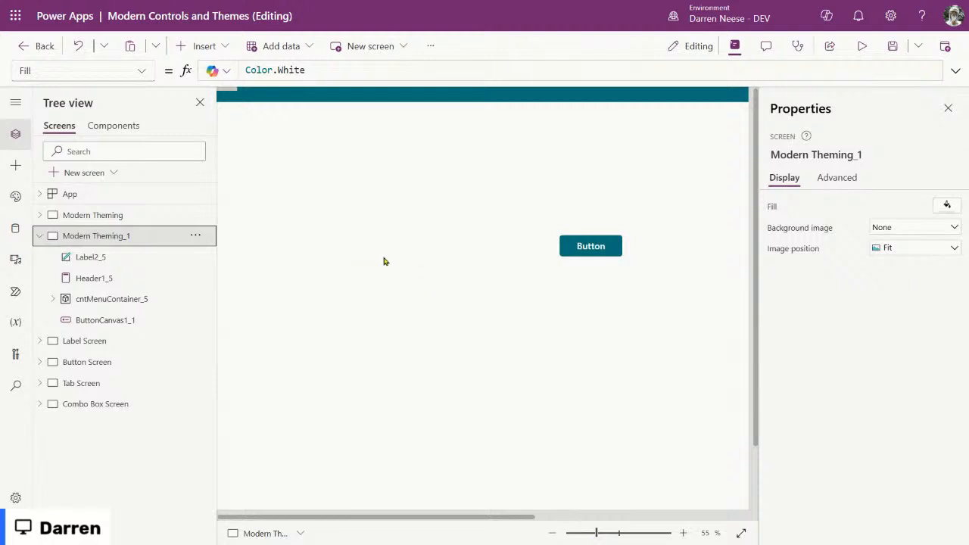
scroll(385, 261, down, 1)
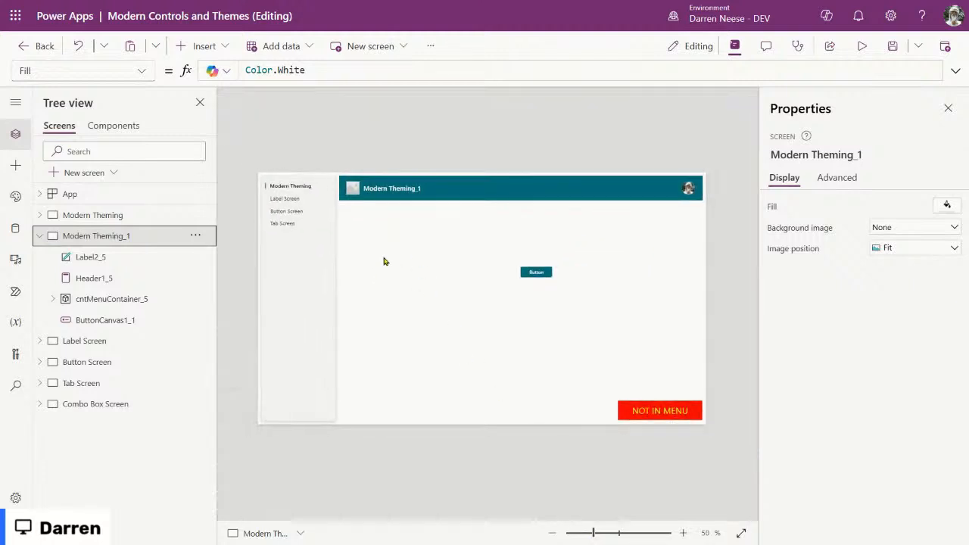
click(667, 412)
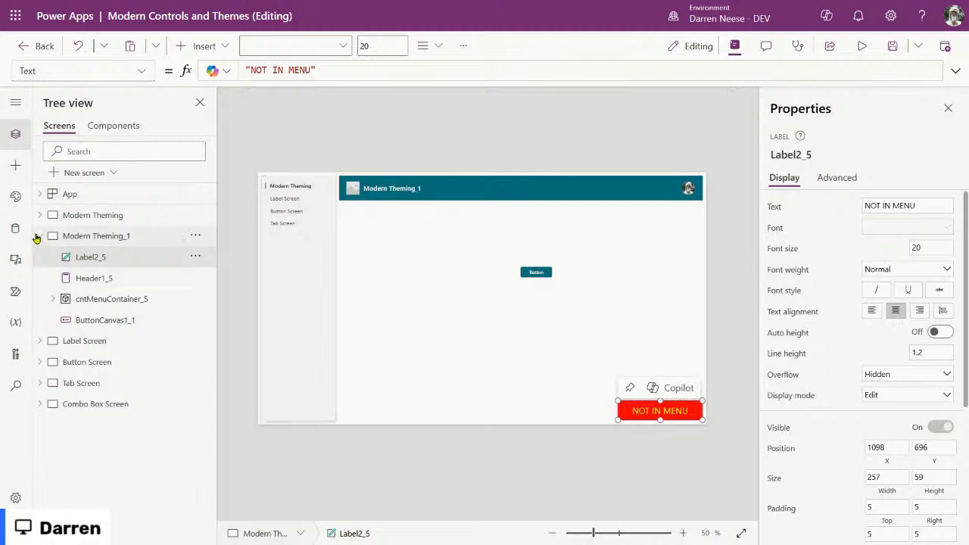
click(195, 239)
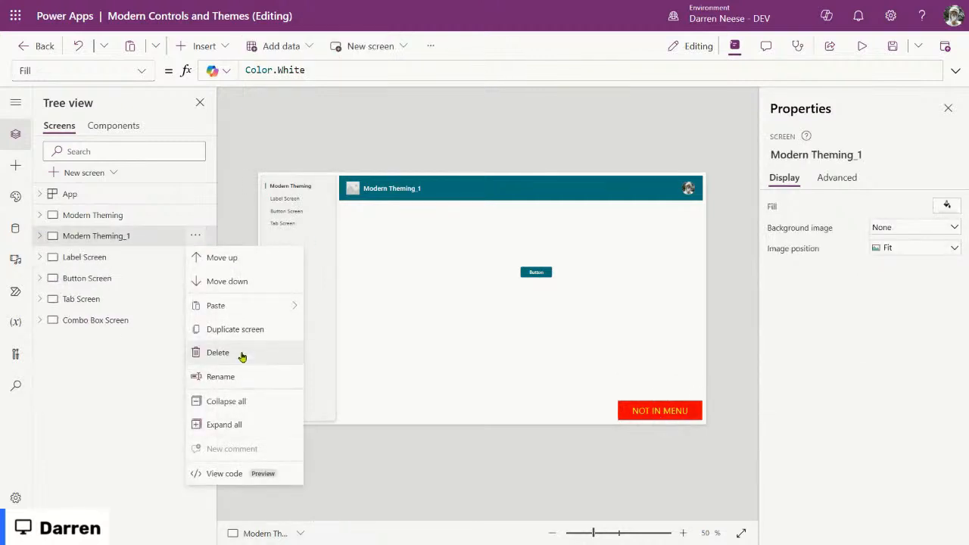
Step: Delete Modern Theming_1 and add a new blank Screen5
click(253, 356)
click(89, 174)
click(143, 208)
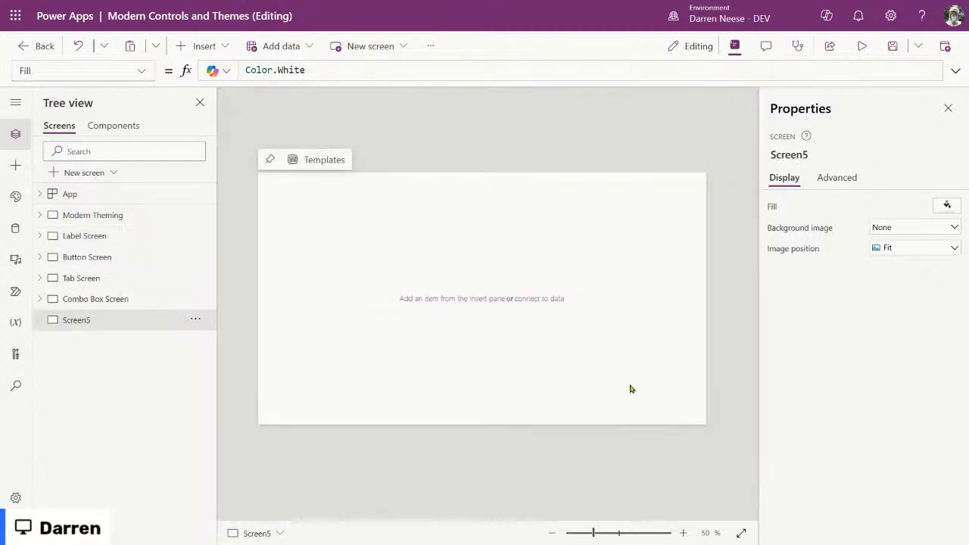
click(100, 173)
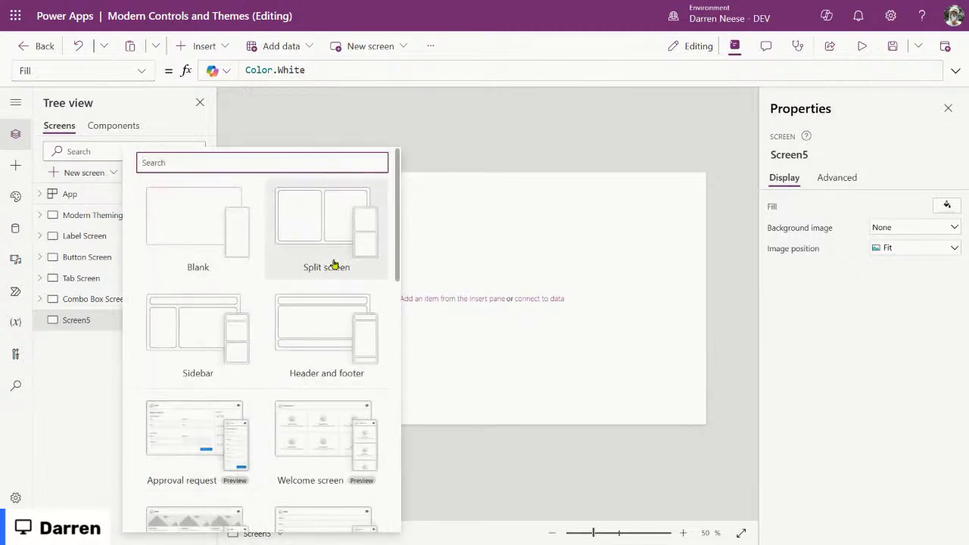
click(454, 123)
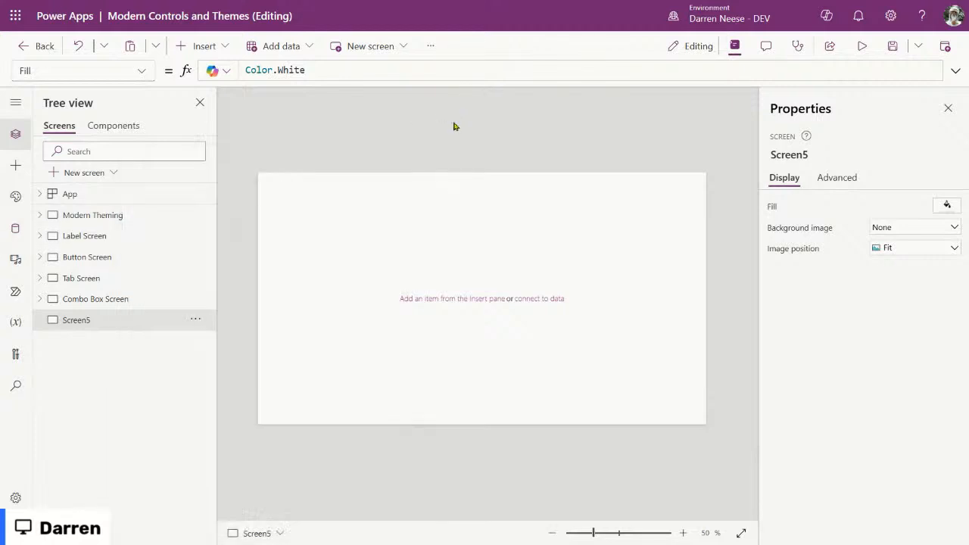
Step: Browse the new screen templates, the data sources and the themes panes
click(195, 217)
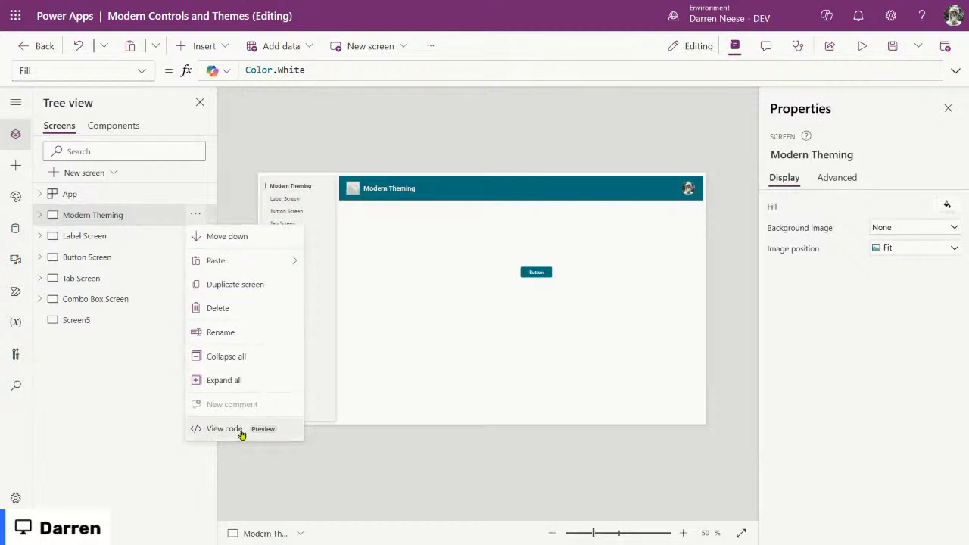
click(93, 178)
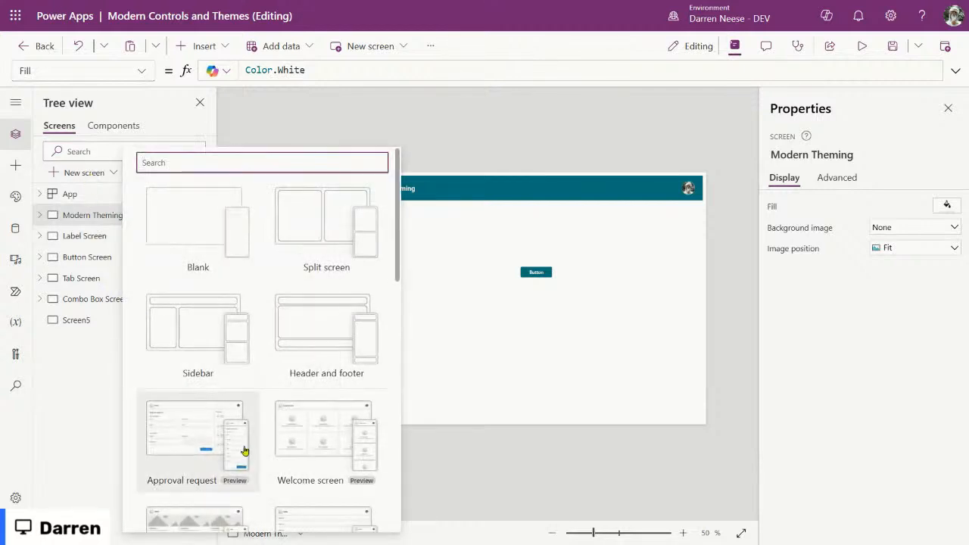
scroll(290, 328, down, 5)
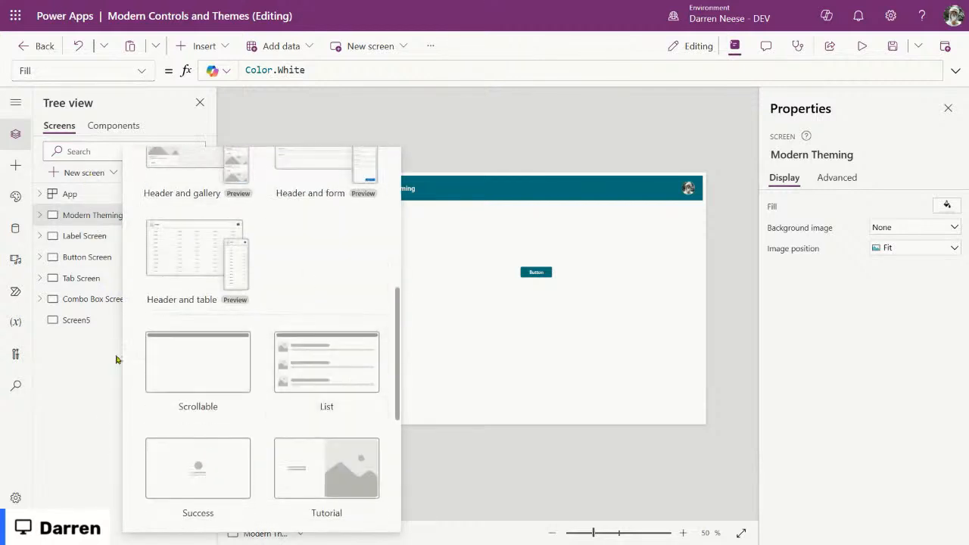
scroll(309, 459, down, 4)
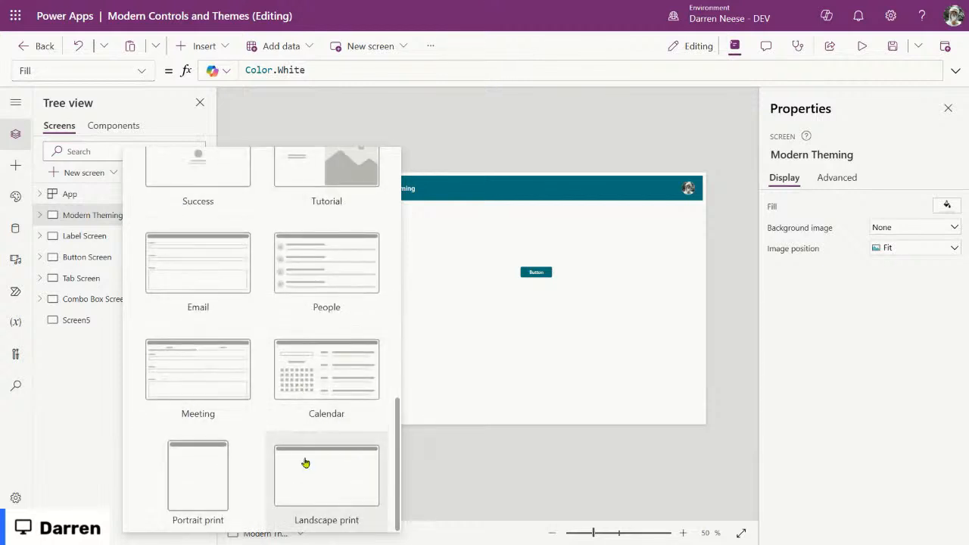
scroll(340, 354, up, 7)
scroll(341, 354, up, 2)
click(464, 145)
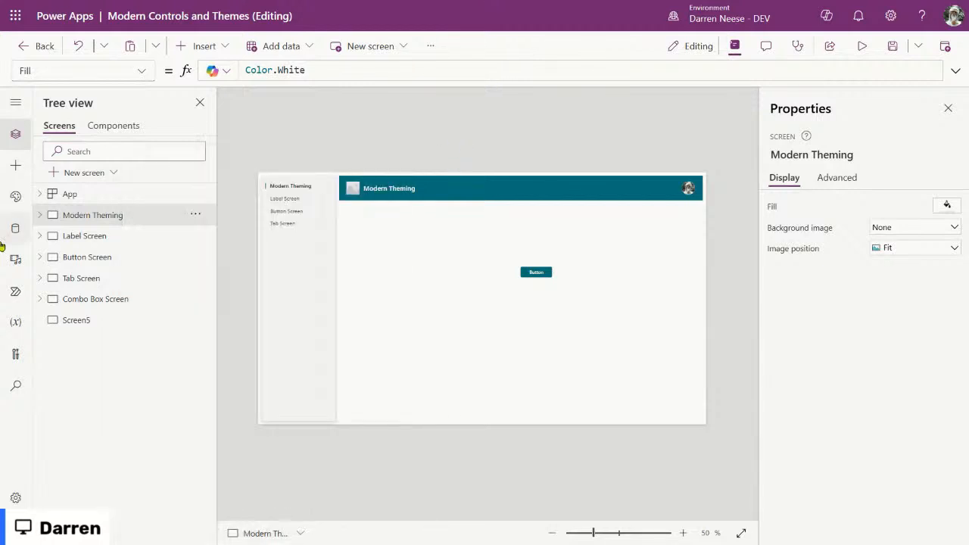
click(15, 228)
click(15, 196)
scroll(173, 404, down, 1)
scroll(171, 400, up, 1)
click(16, 133)
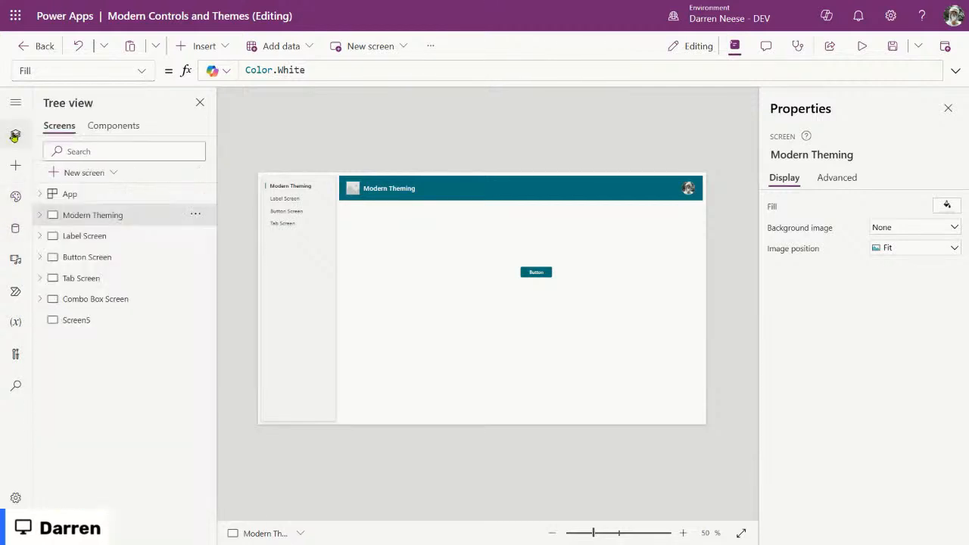
Step: Delete the blank Screen5
click(85, 319)
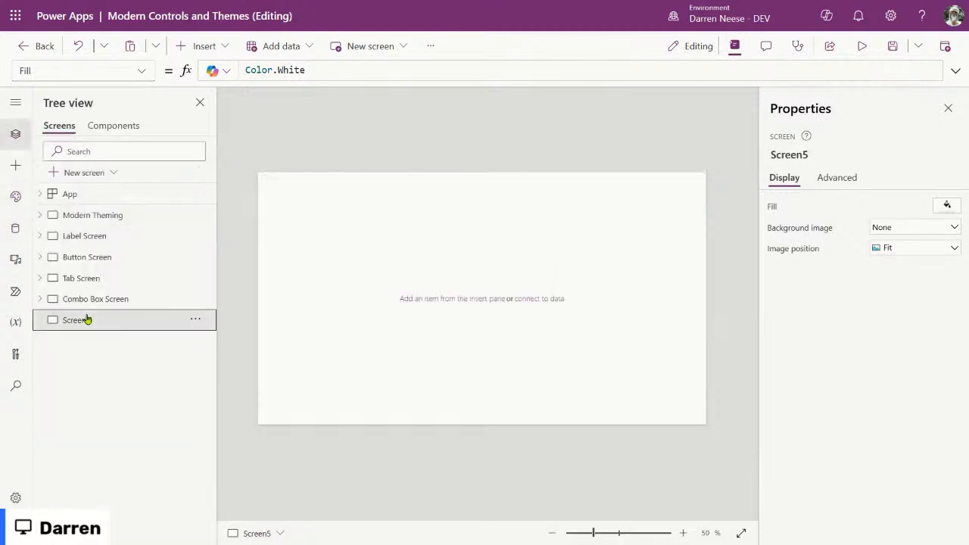
click(196, 321)
click(234, 413)
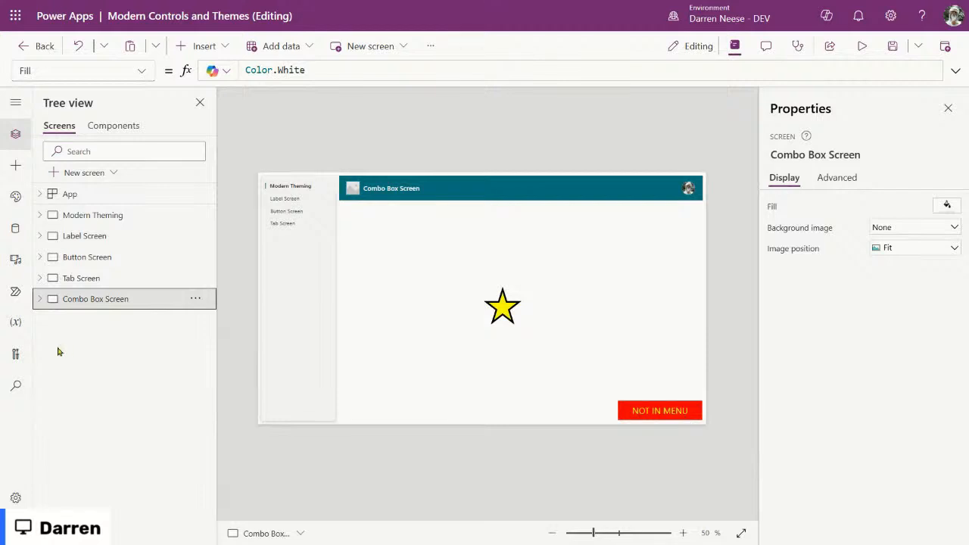
Step: In App Formulas, copy the Tab Screen menu record and point it to 'Combo Box Screen'
click(130, 194)
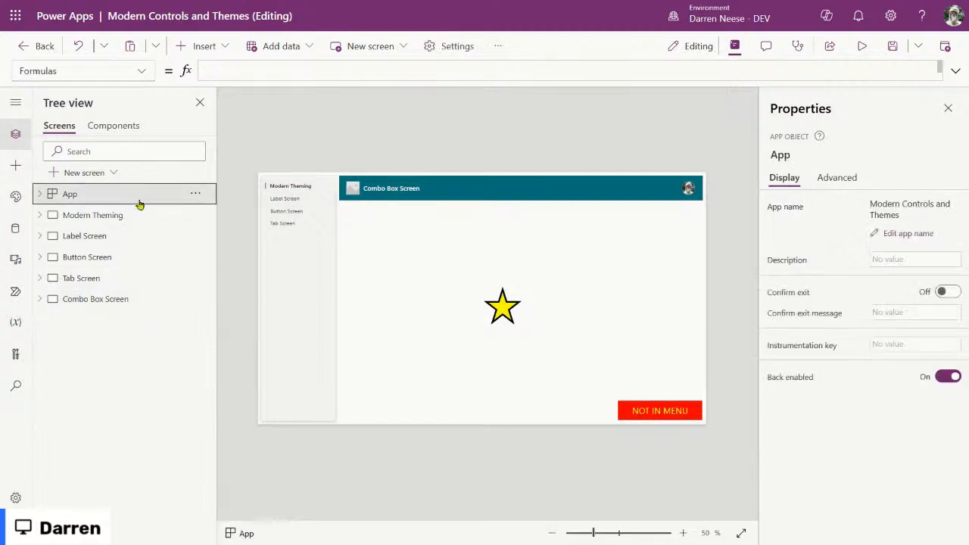
click(955, 70)
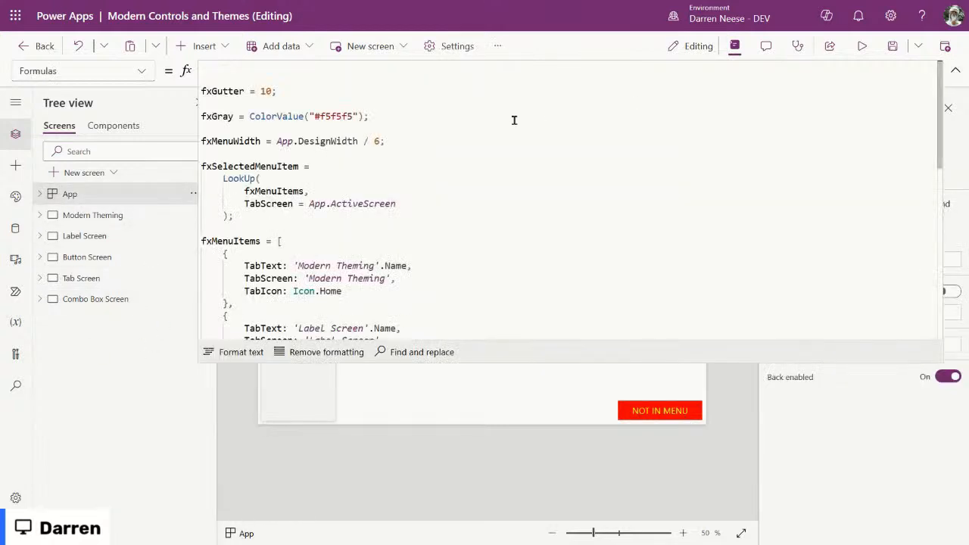
scroll(550, 247, down, 2)
scroll(524, 241, down, 5)
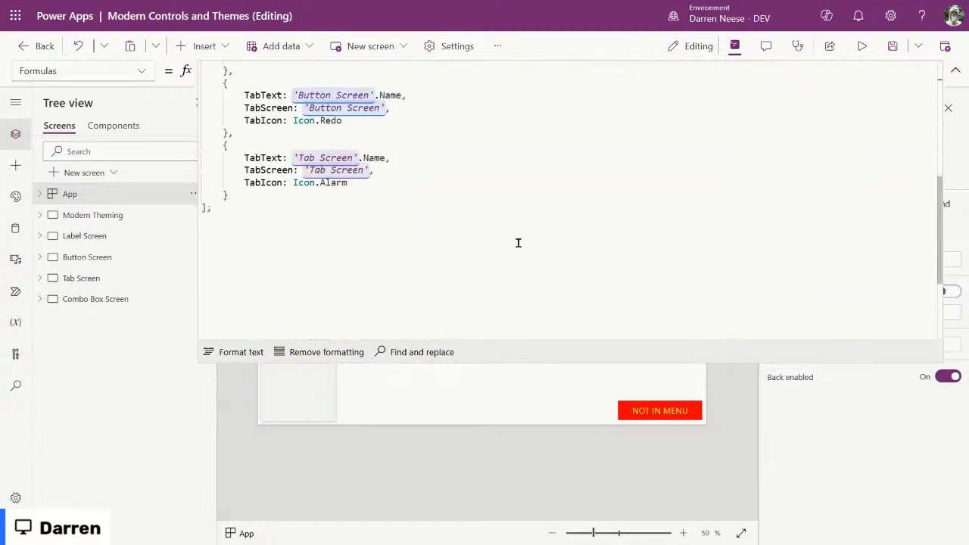
drag(267, 203, 227, 133)
key(ctrl+c)
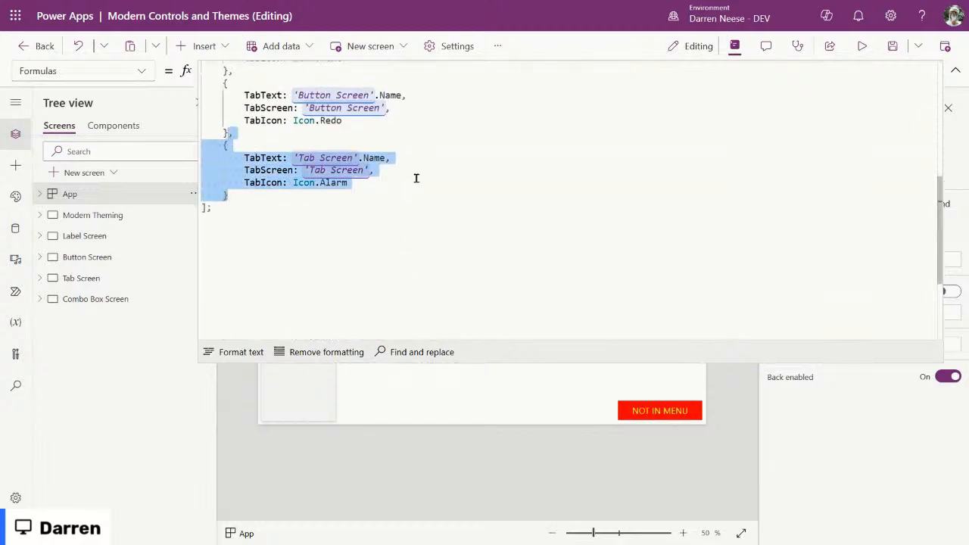
click(270, 196)
key(ctrl+v)
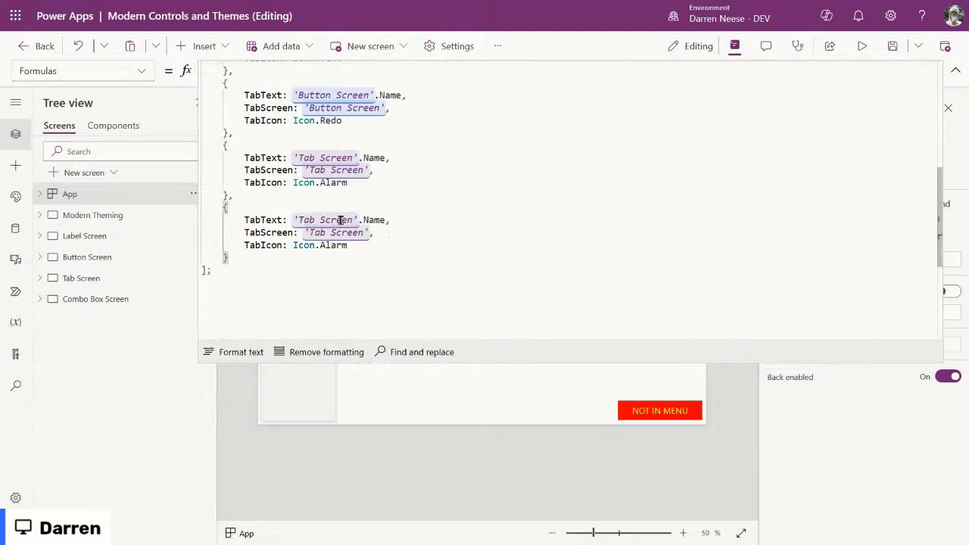
drag(296, 220, 352, 220)
text(Com)
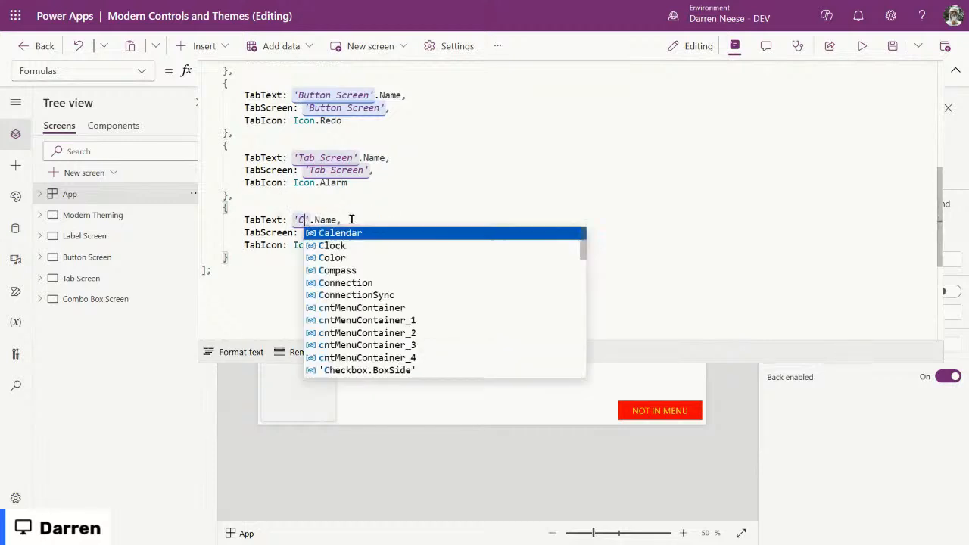
text(bo B)
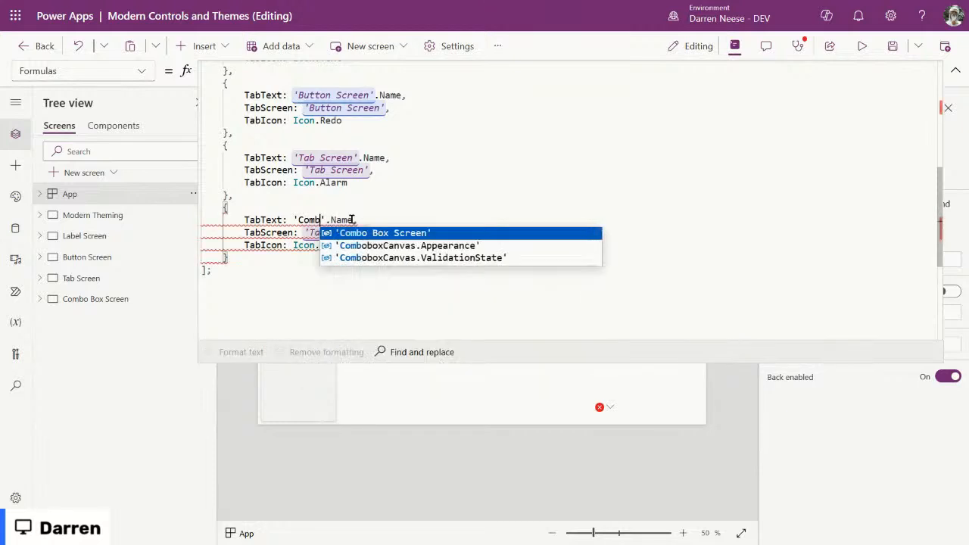
key(Tab)
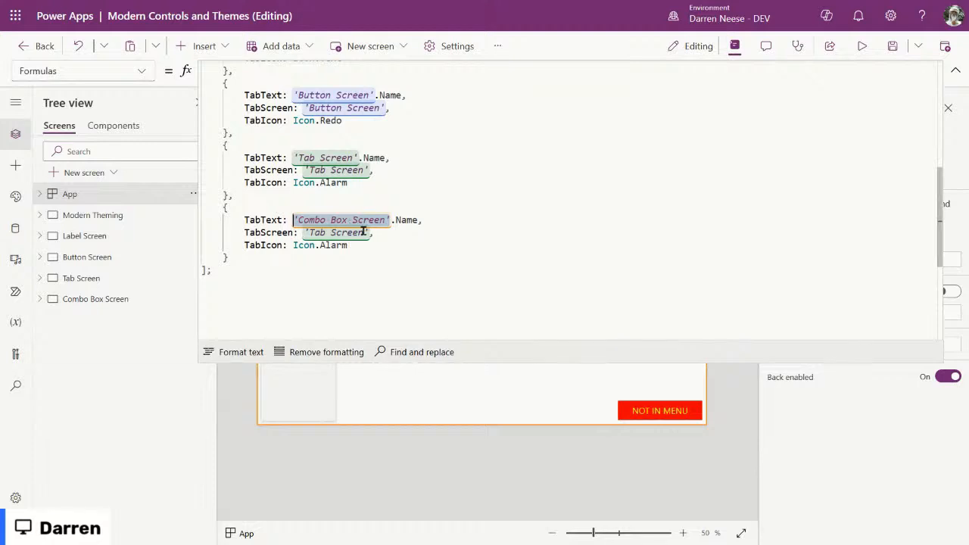
drag(370, 232, 304, 232)
text('Combo Box Screen')
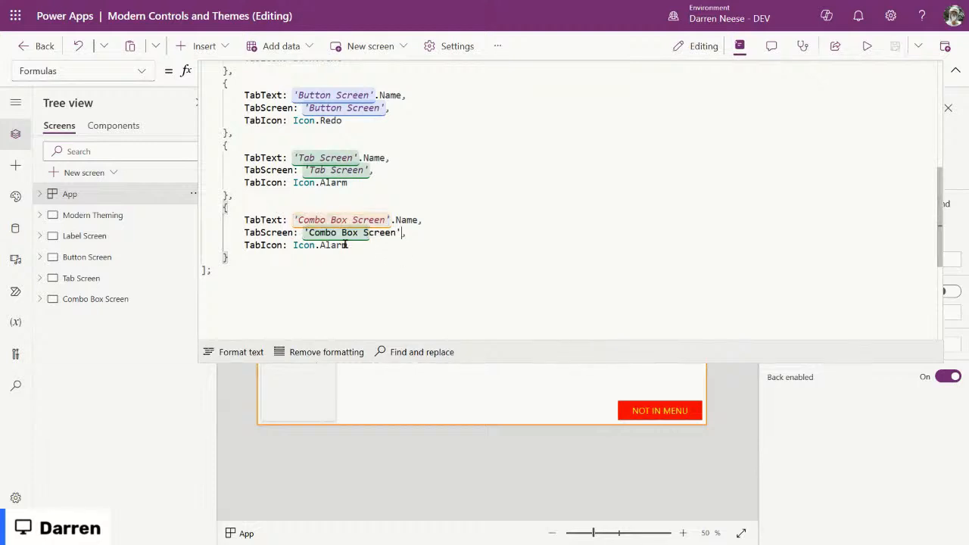
Step: Change the new record's TabIcon to Icon.Compose, then save and preview the app
double_click(333, 245)
key(BackSpace)
key(BackSpace)
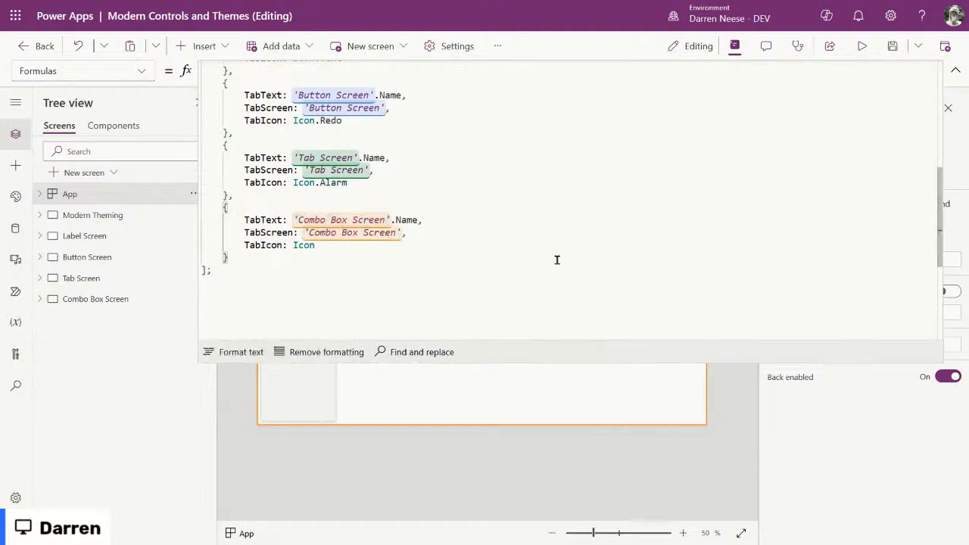
text(.com)
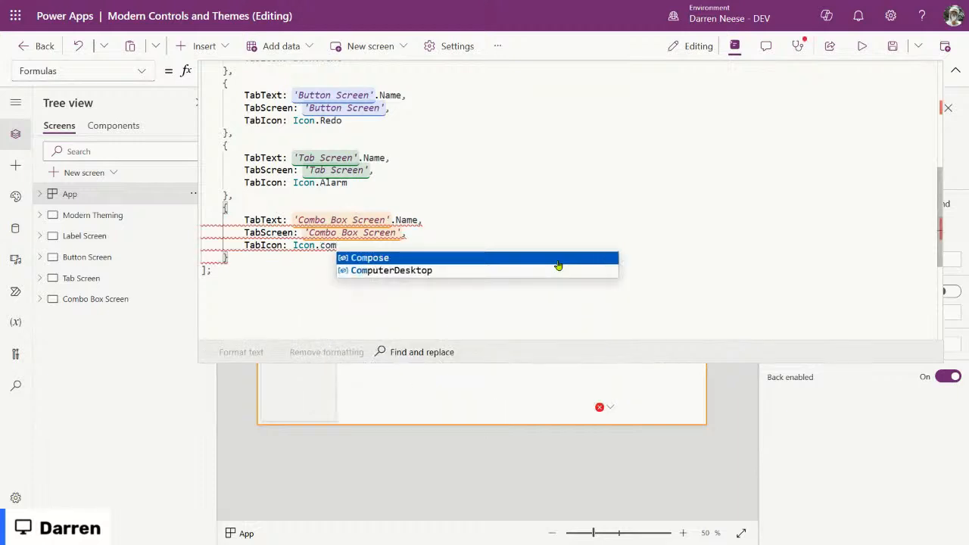
click(556, 260)
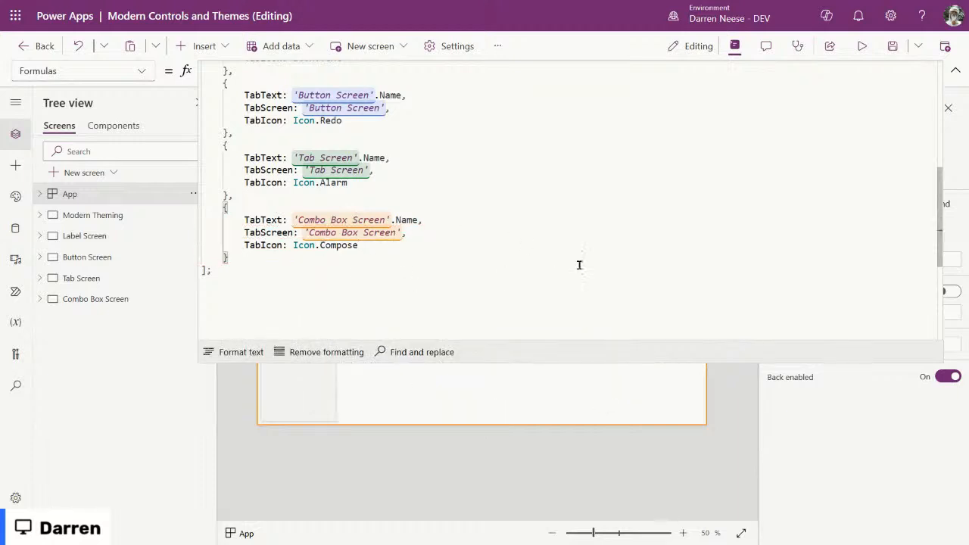
click(955, 70)
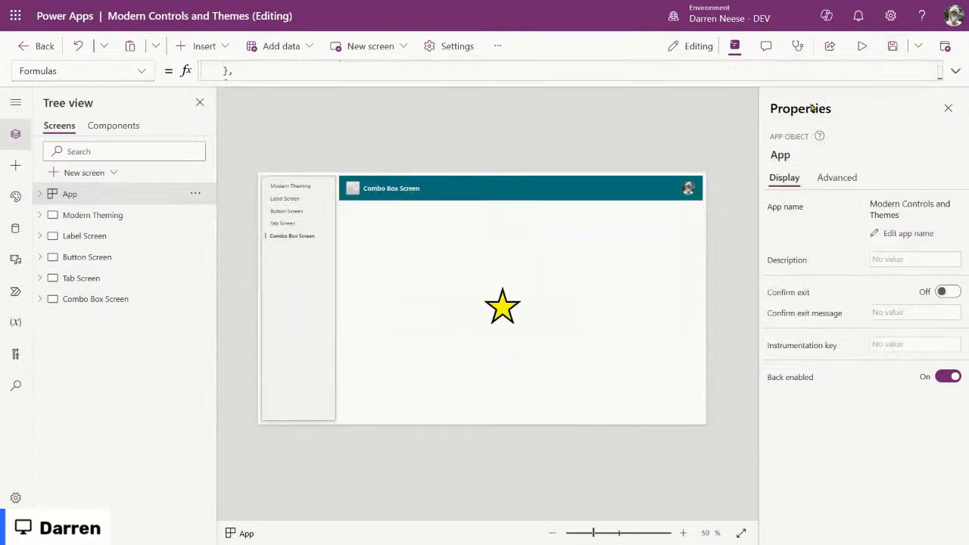
click(893, 45)
click(870, 47)
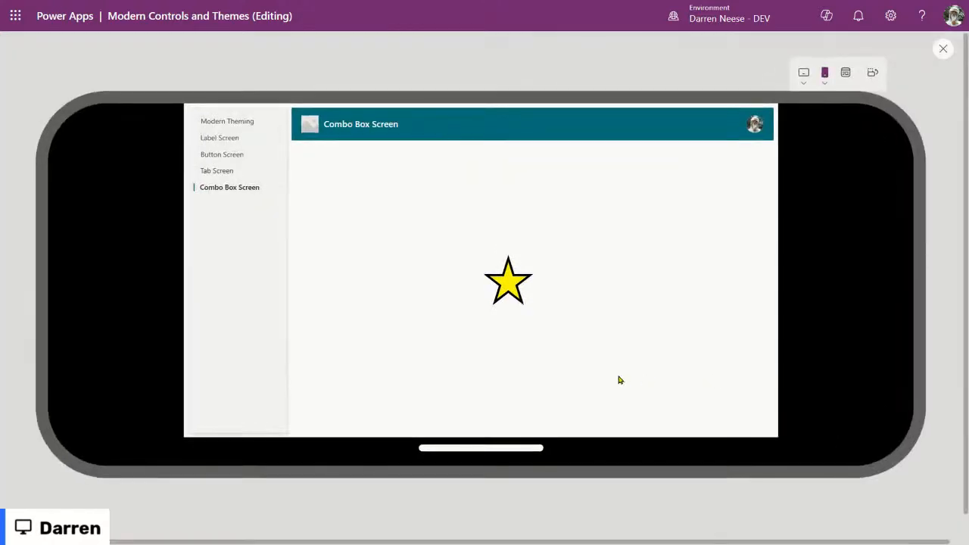
Step: Leave preview and insert a modern Combobox under the header's right side
click(944, 50)
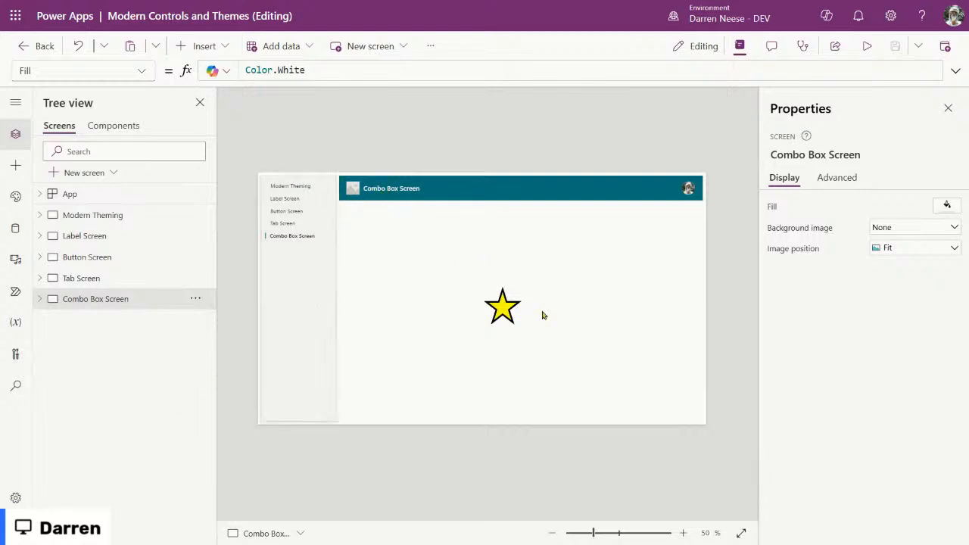
click(203, 46)
text(cbom)
key(BackSpace)
key(BackSpace)
text(comb)
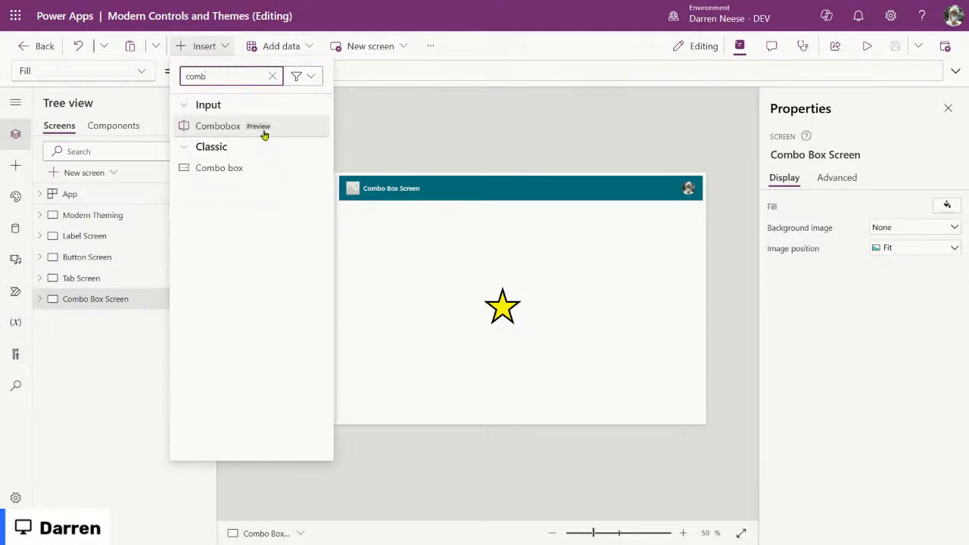
click(264, 132)
drag(352, 196, 643, 237)
Step: Insert a classic Combo box and place it under the header's left side
click(220, 50)
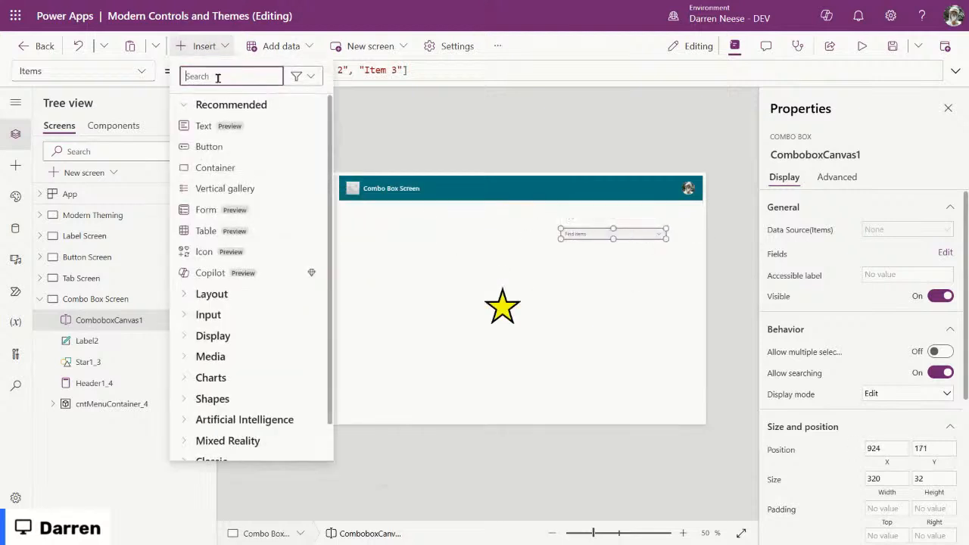
text(cOMBO)
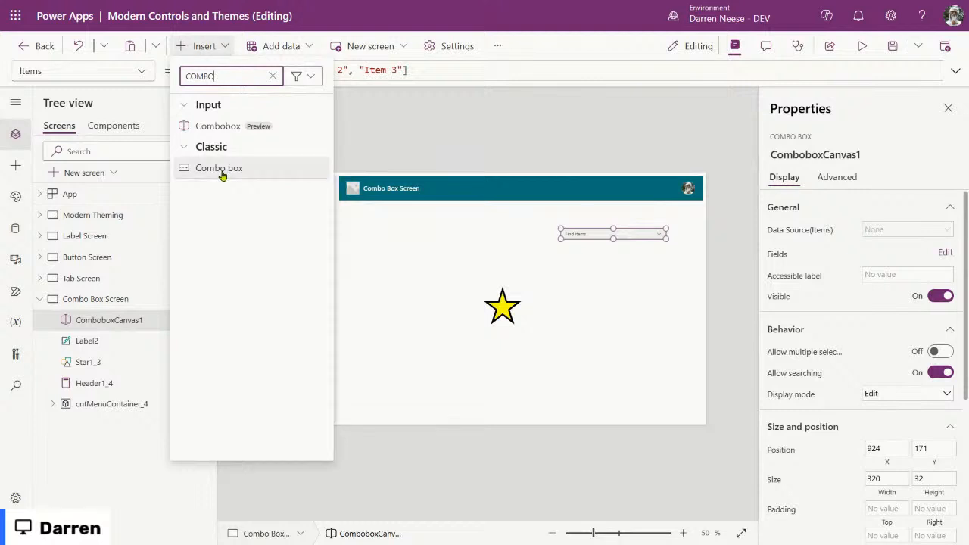
click(222, 175)
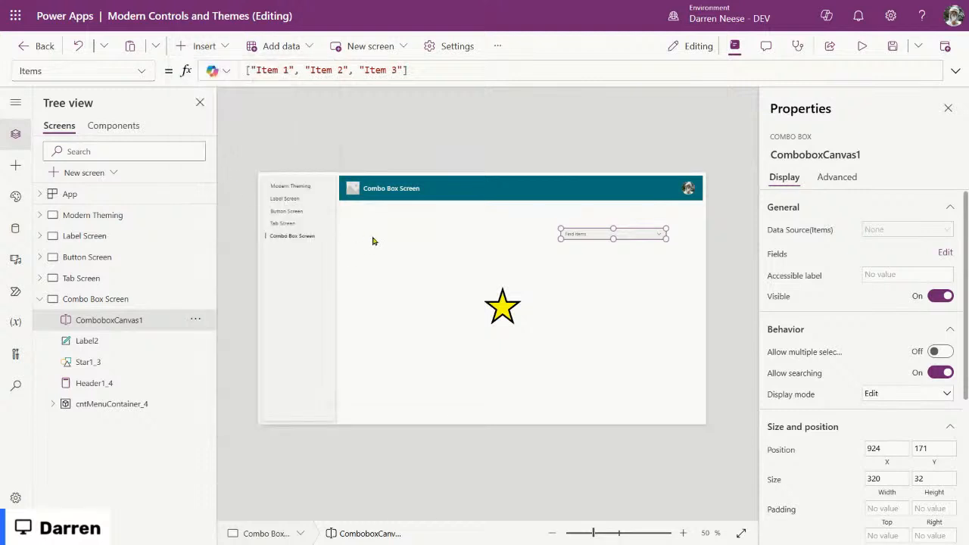
drag(336, 196, 441, 233)
Step: Dismiss the data source prompts on both combo boxes and preview the app
click(612, 315)
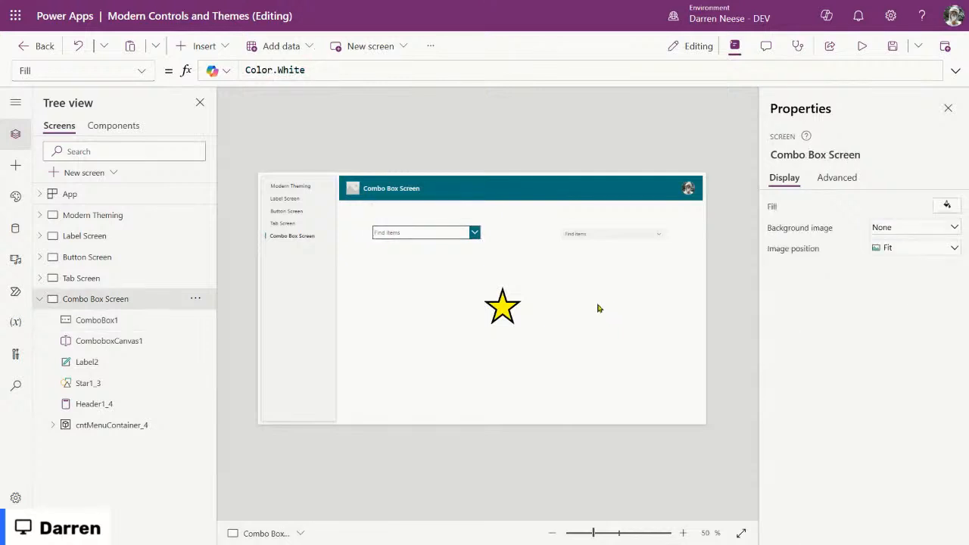
click(623, 236)
click(607, 292)
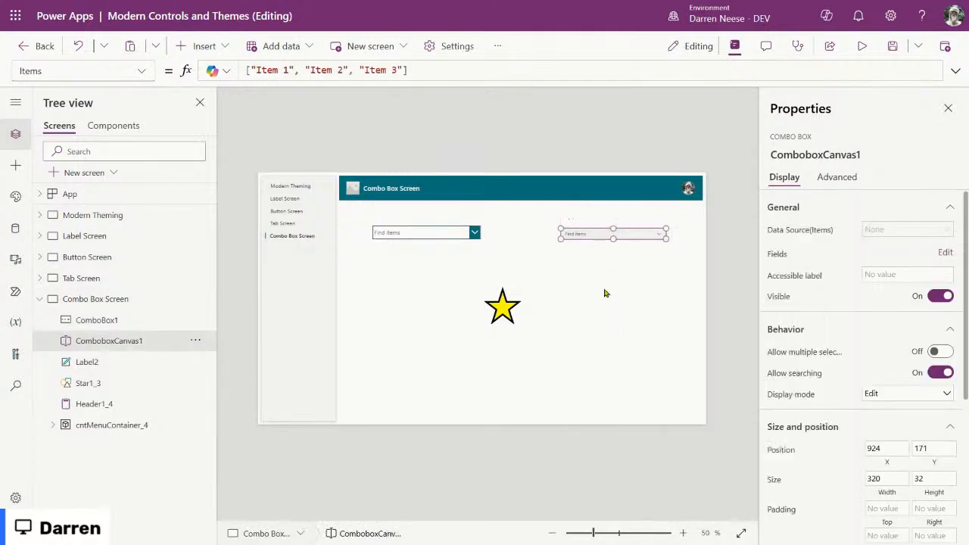
click(413, 233)
click(646, 246)
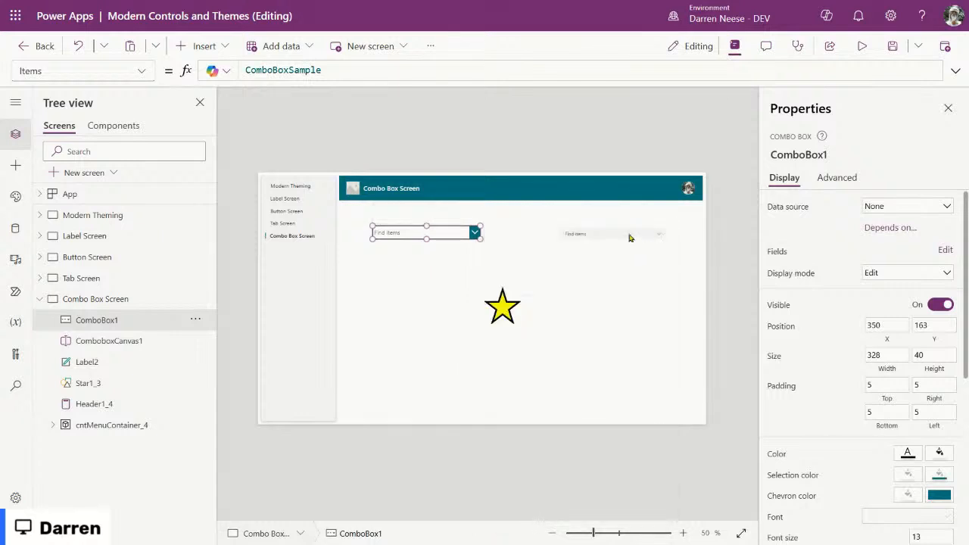
click(861, 46)
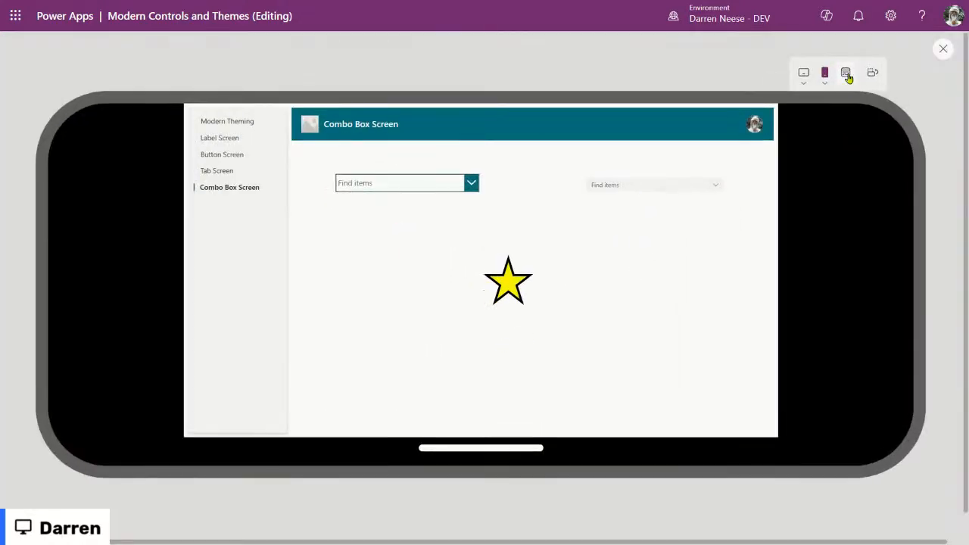
Step: Enlarge the preview, try both combo box lists, and choose Item 2 in the modern one
click(846, 73)
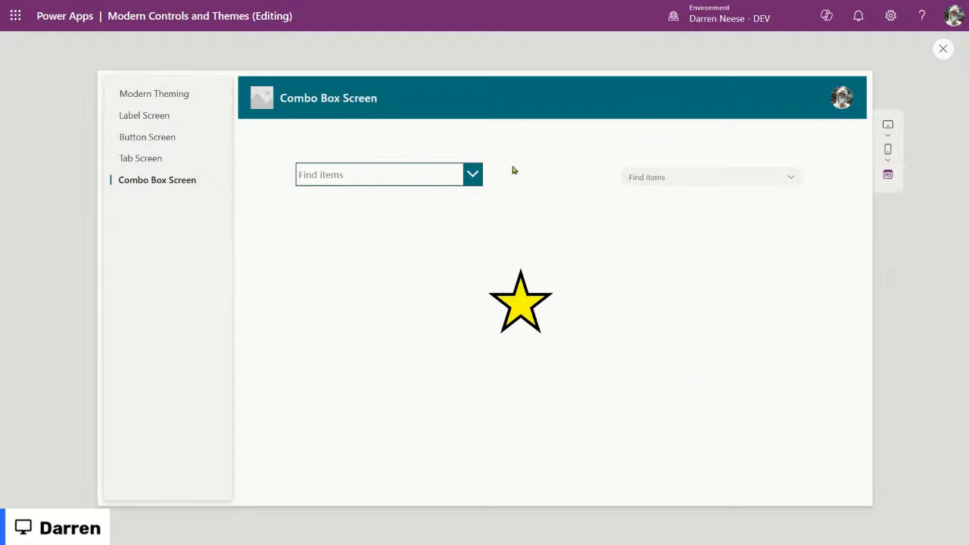
click(417, 176)
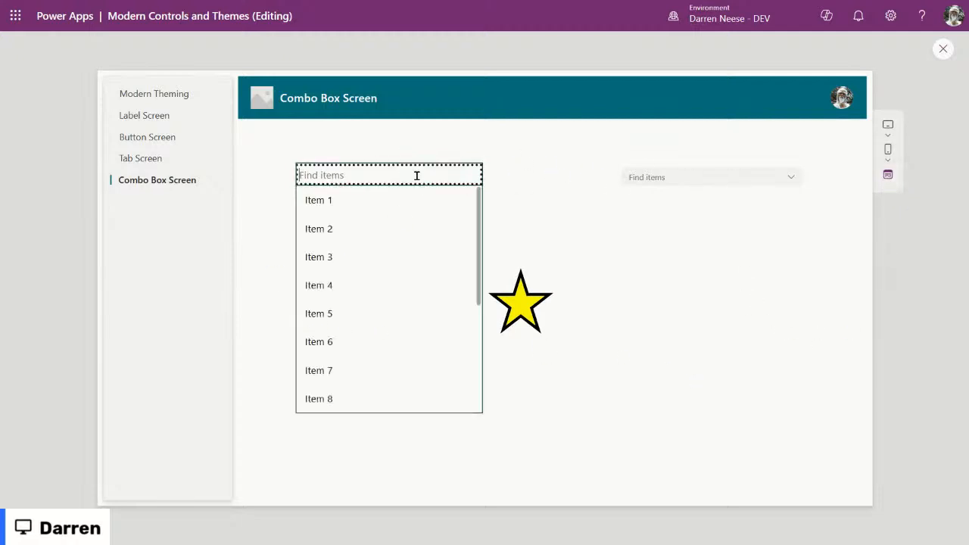
click(431, 175)
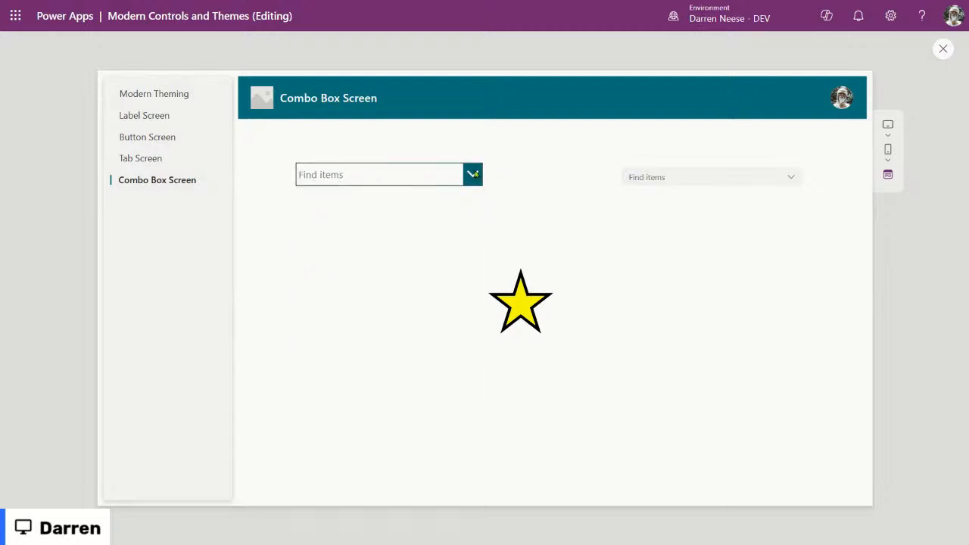
click(444, 171)
click(655, 197)
click(790, 181)
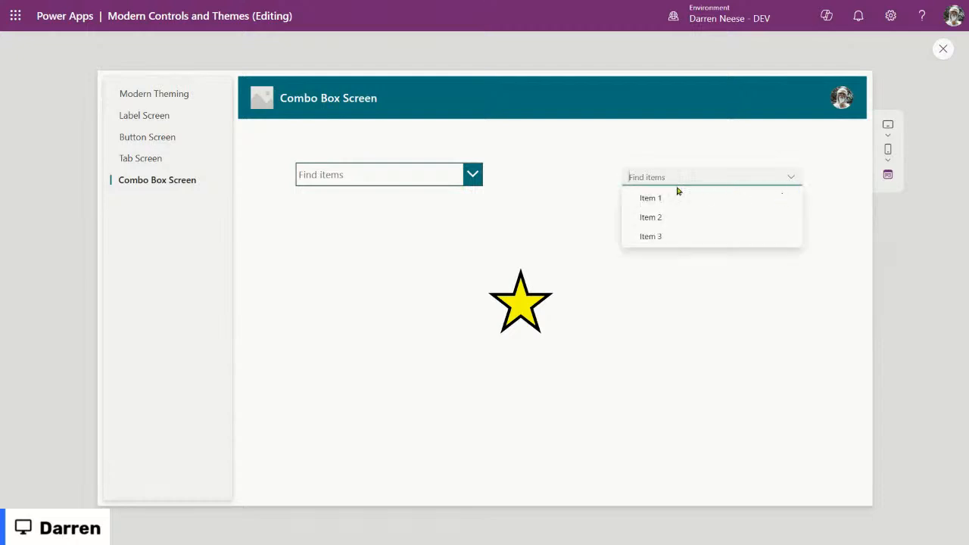
click(791, 179)
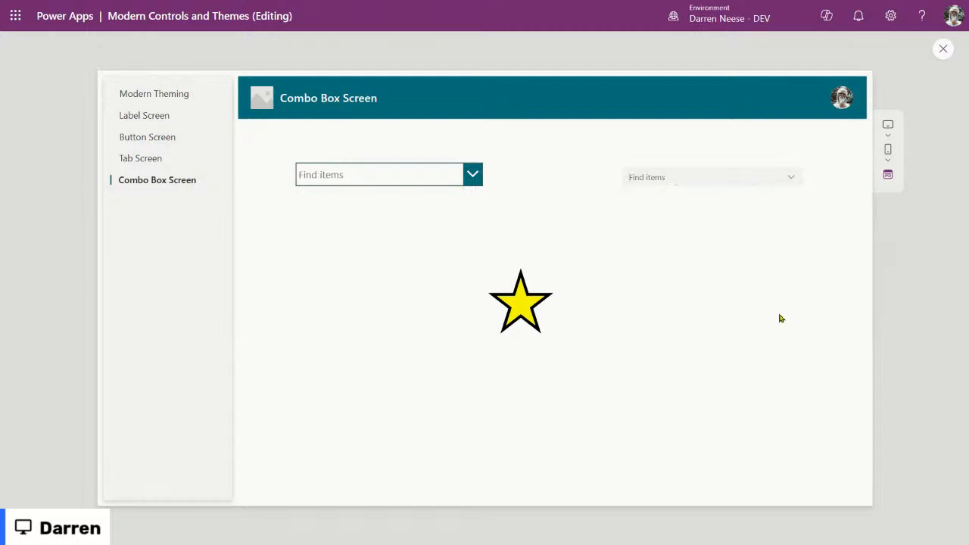
click(790, 179)
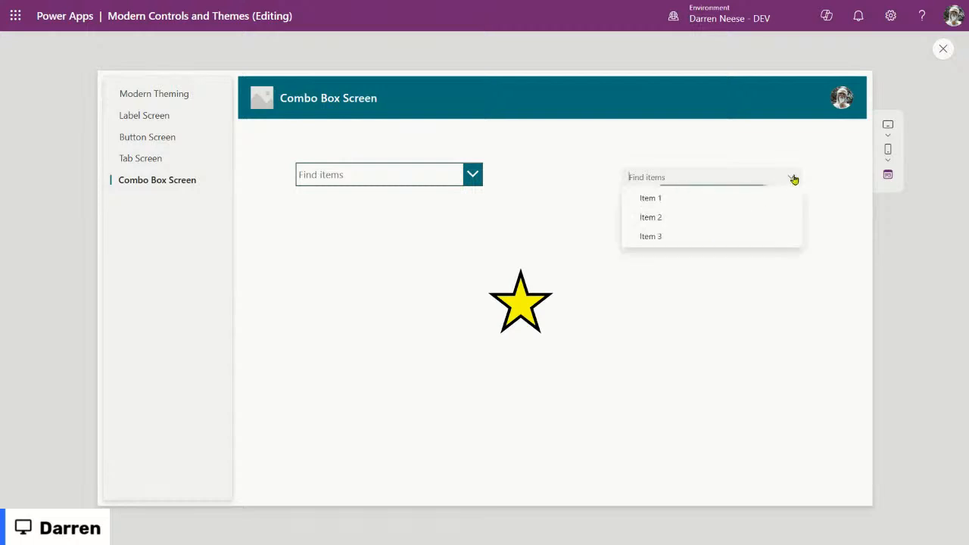
click(704, 218)
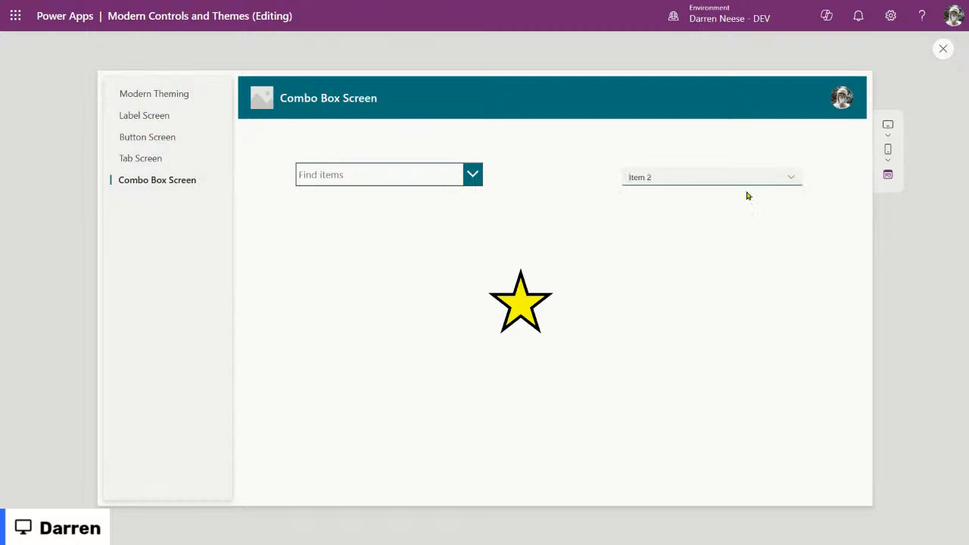
Step: Select Item 2 and Item 3 in the classic combo box
click(472, 174)
click(344, 243)
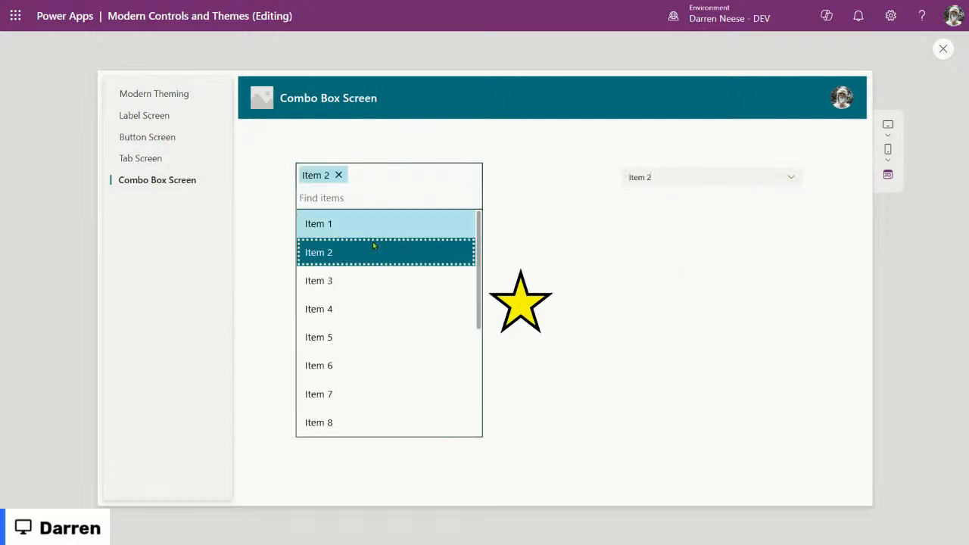
click(738, 312)
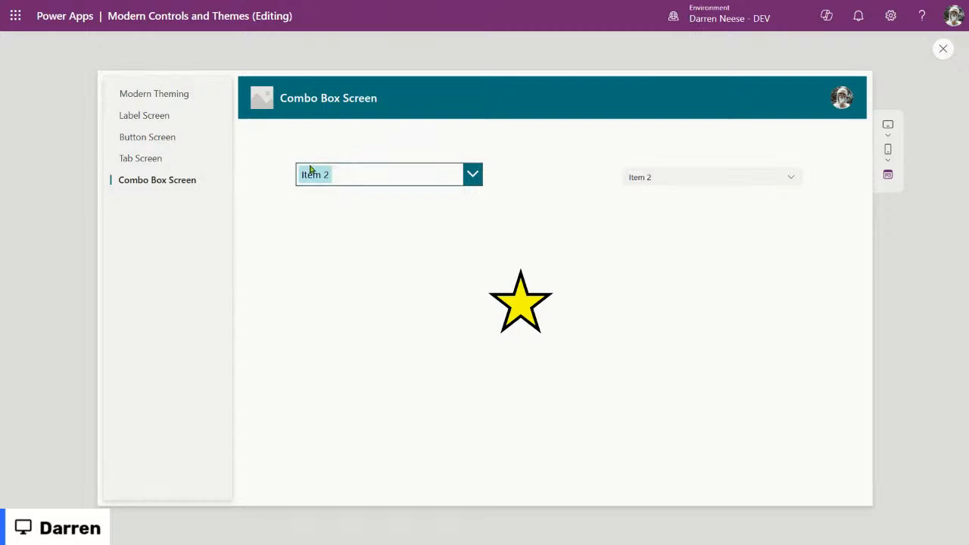
click(472, 176)
click(350, 282)
click(733, 249)
Step: Switch the modern combo box to Item 3 and back to Item 2, then exit preview
click(754, 177)
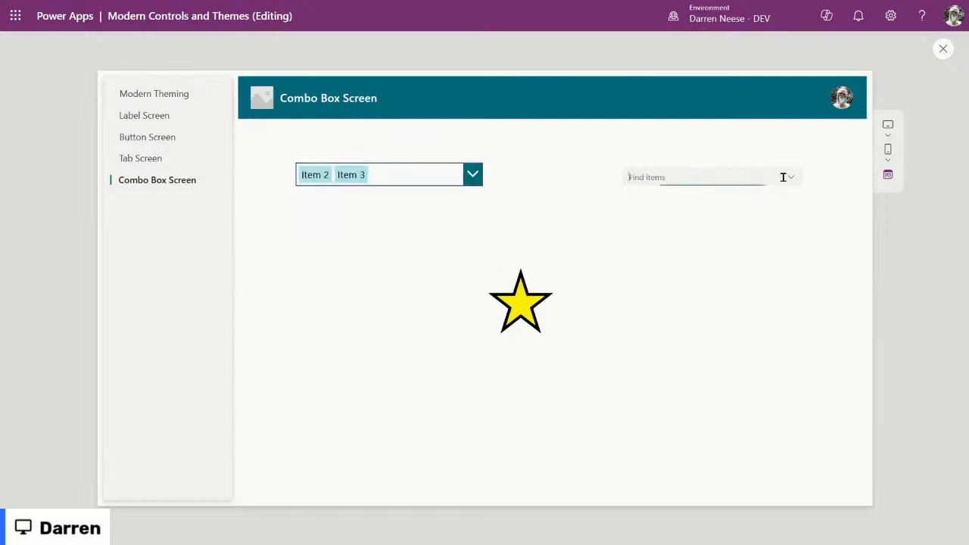
click(672, 239)
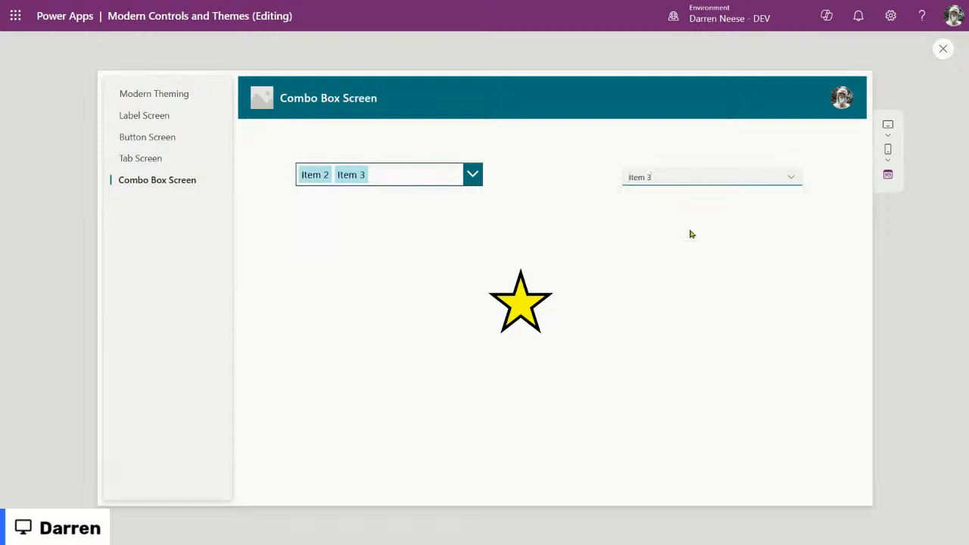
click(792, 179)
click(683, 221)
click(687, 174)
click(943, 48)
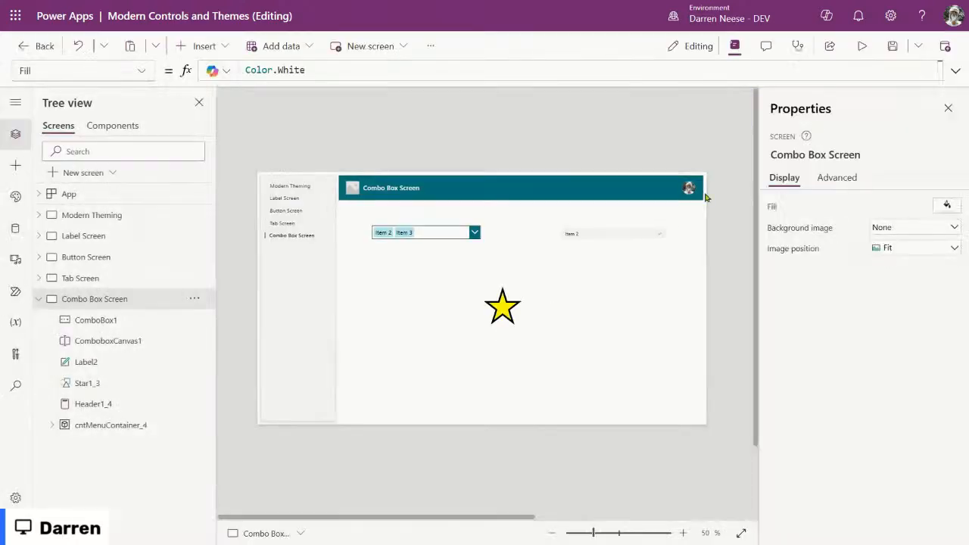
Step: Turn on Allow multiple selections for the modern combo box ComboboxCanvas1 and run the preview
click(623, 232)
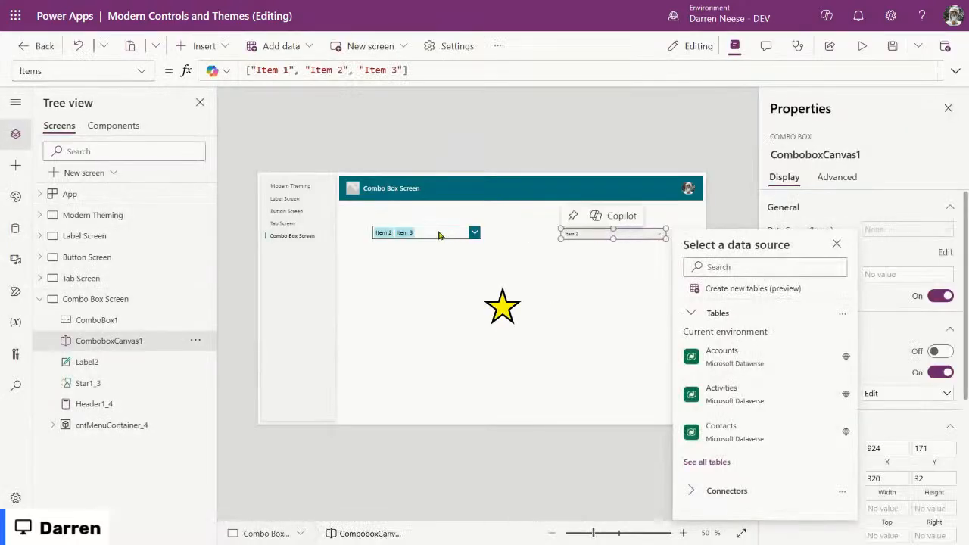
click(836, 243)
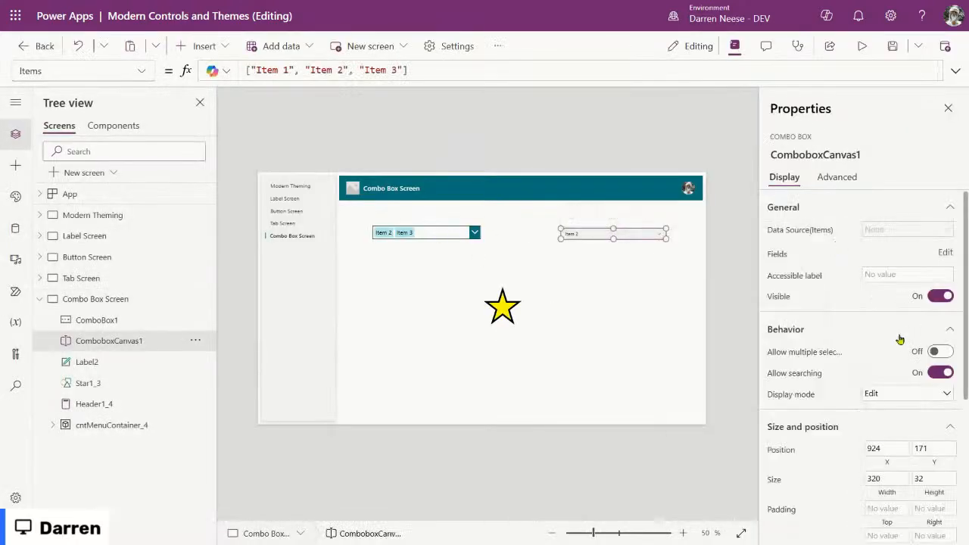
scroll(899, 338, down, 3)
scroll(802, 340, up, 3)
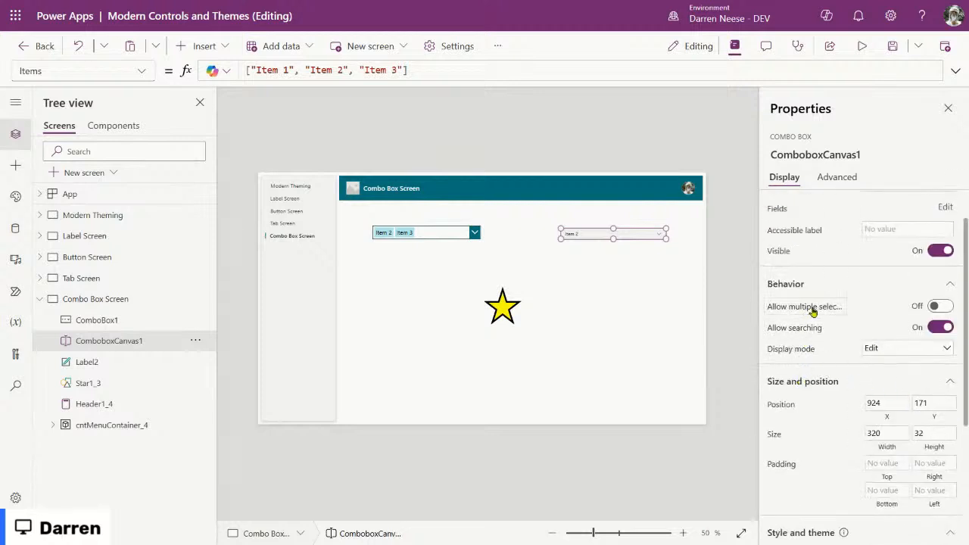
click(946, 308)
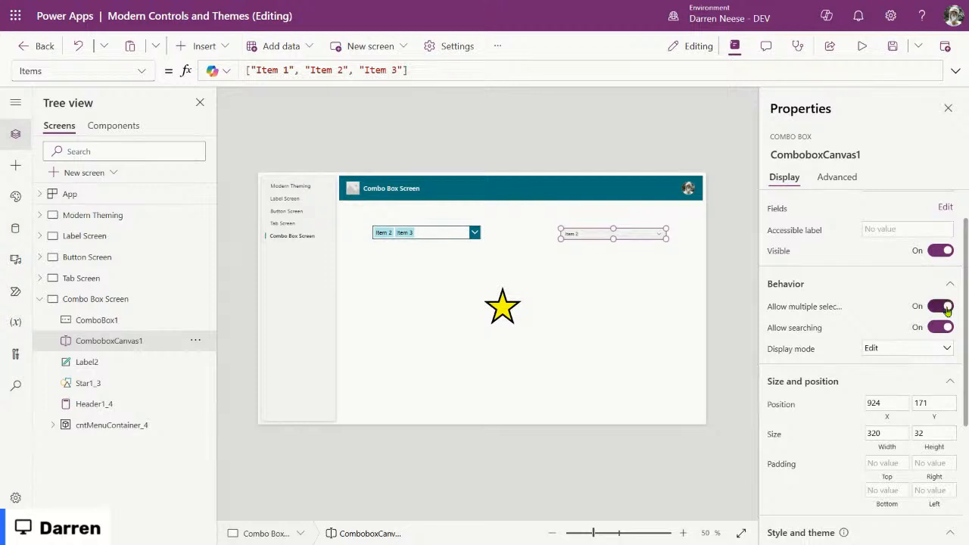
click(862, 46)
Step: In the modern combo box, check Item 3, uncheck Item 2 and check Item 1
click(691, 176)
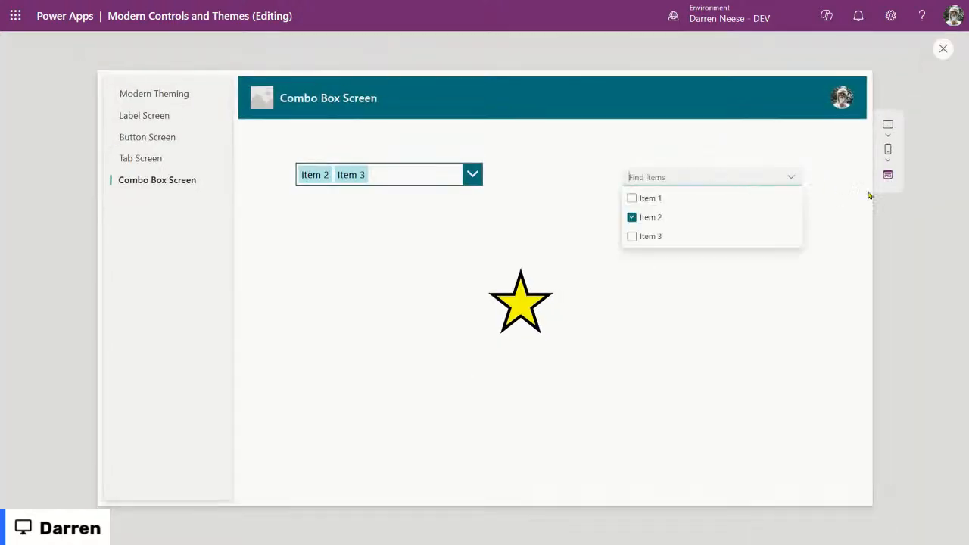
click(632, 236)
click(823, 376)
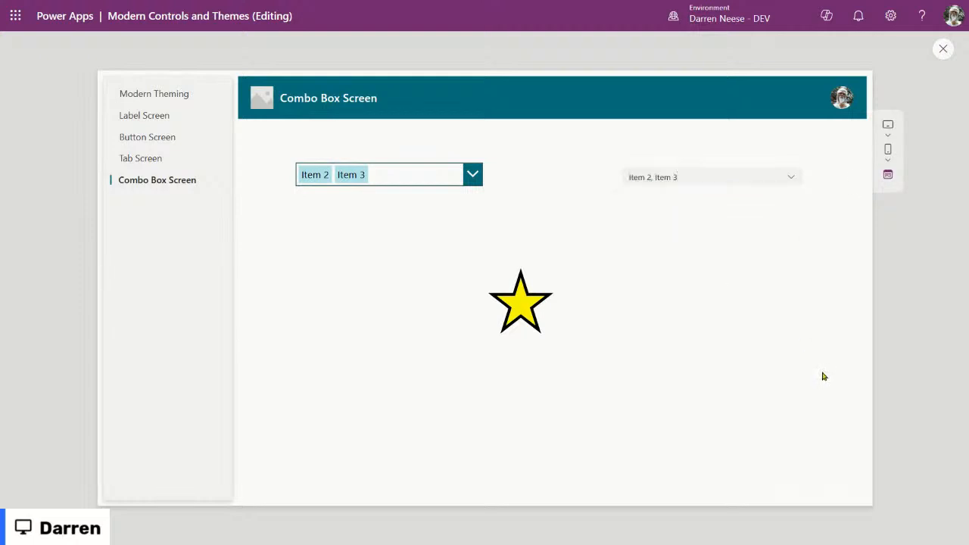
click(792, 179)
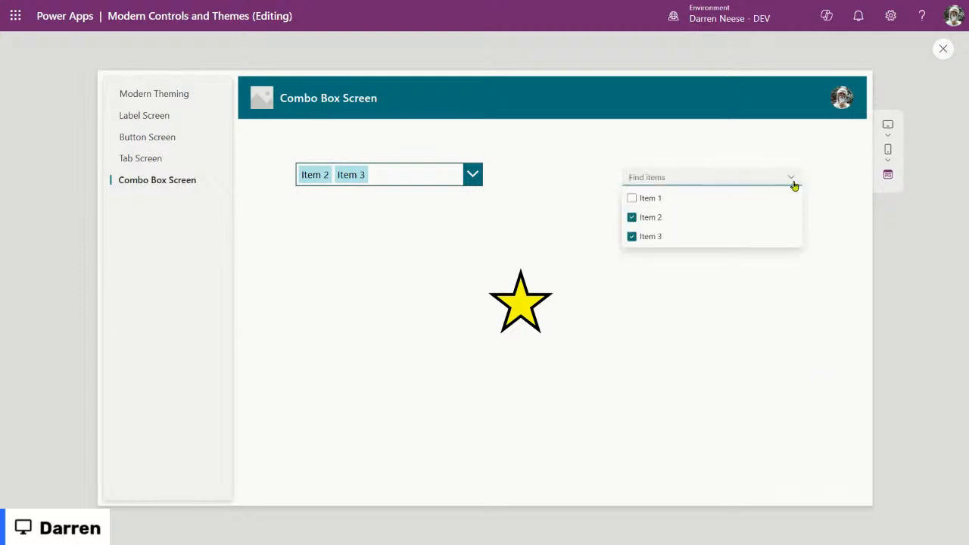
click(632, 217)
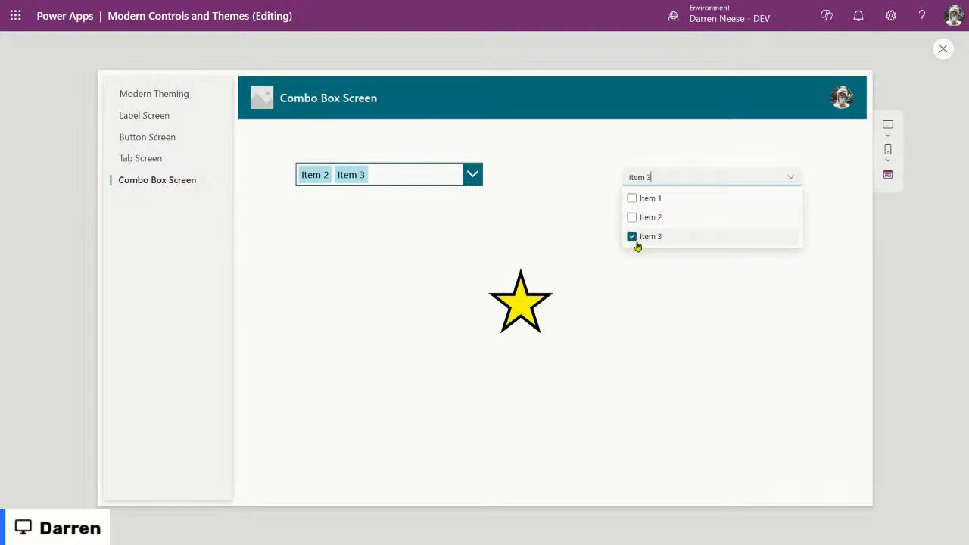
click(632, 199)
click(742, 344)
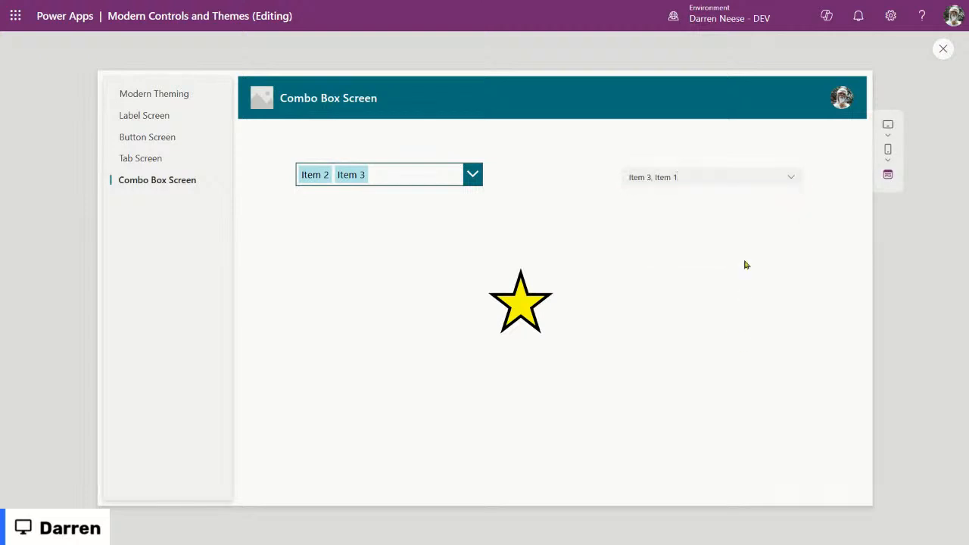
Step: Swap Item 1 back for Item 2, then re-check Item 1 so all three are selected, and exit preview
click(792, 180)
click(632, 198)
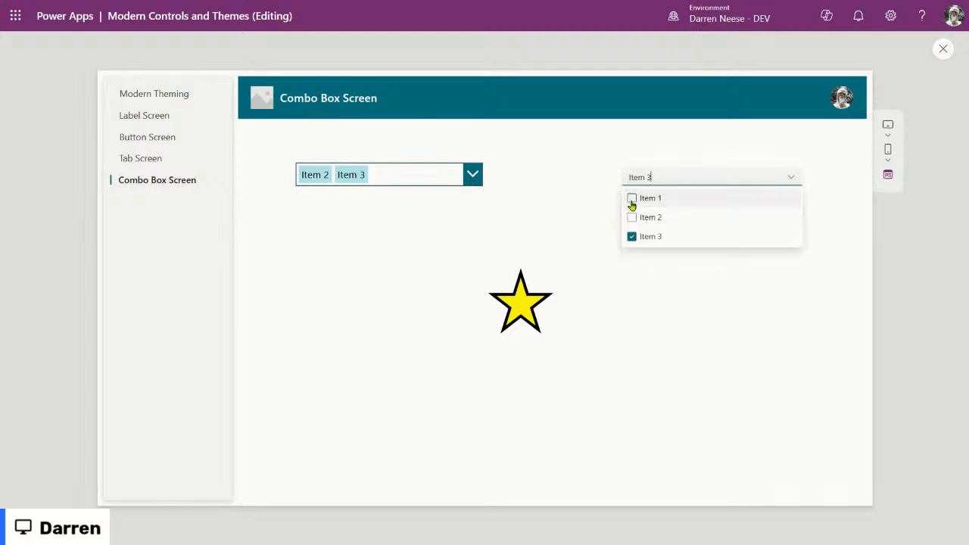
click(632, 218)
drag(627, 177, 675, 175)
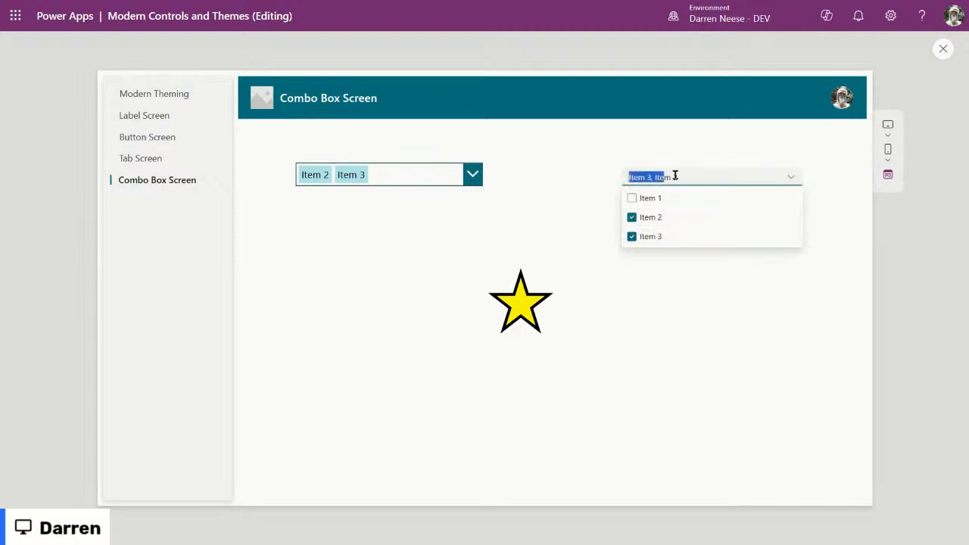
click(692, 174)
click(676, 251)
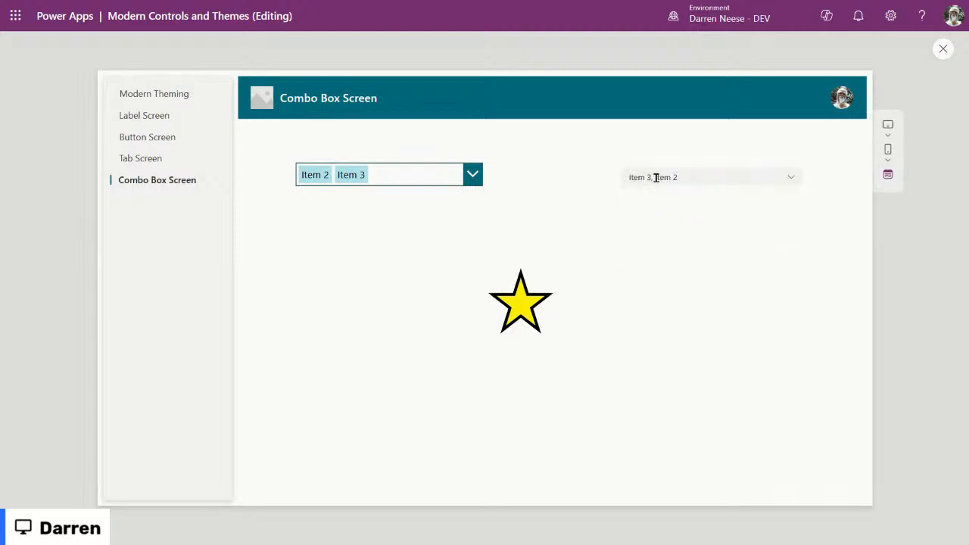
click(781, 173)
click(632, 198)
click(745, 279)
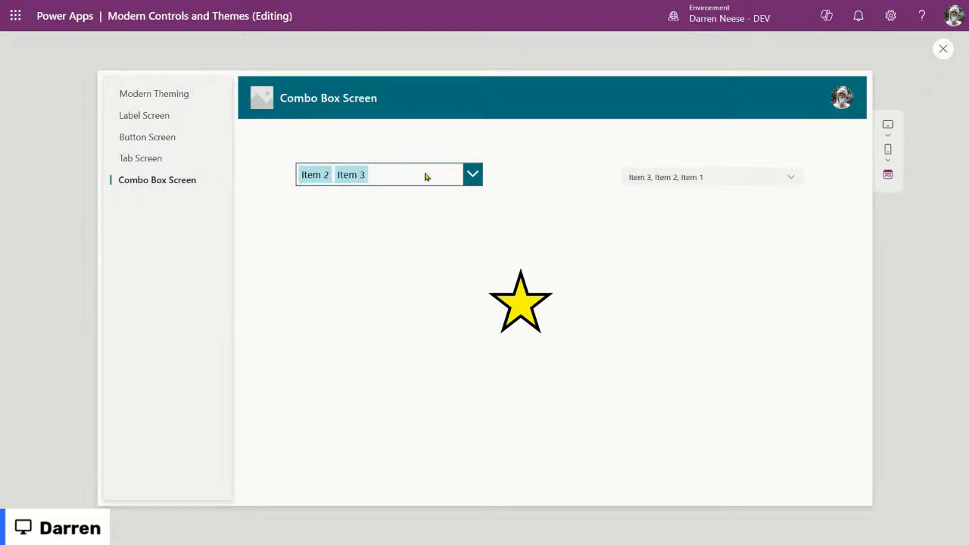
click(943, 49)
click(617, 238)
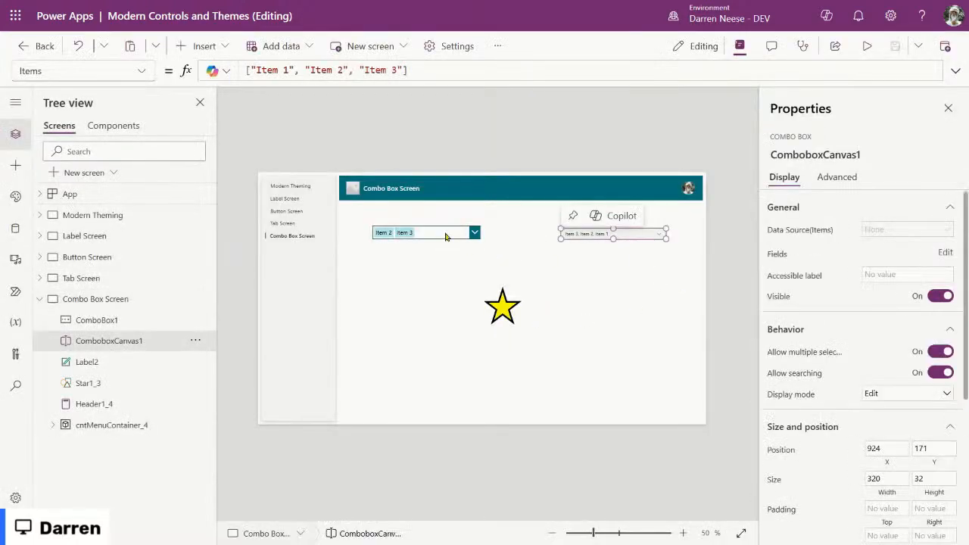
click(445, 232)
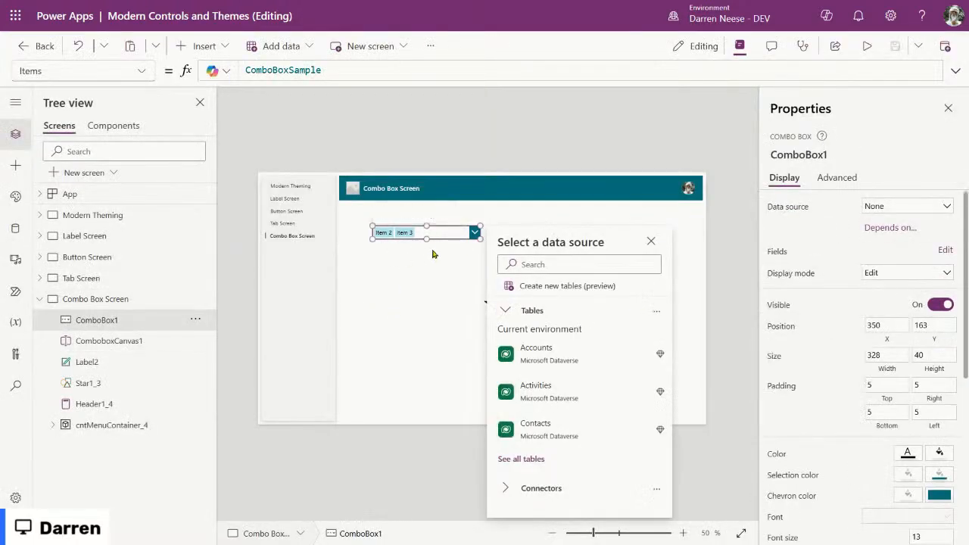
mouse_move(431, 233)
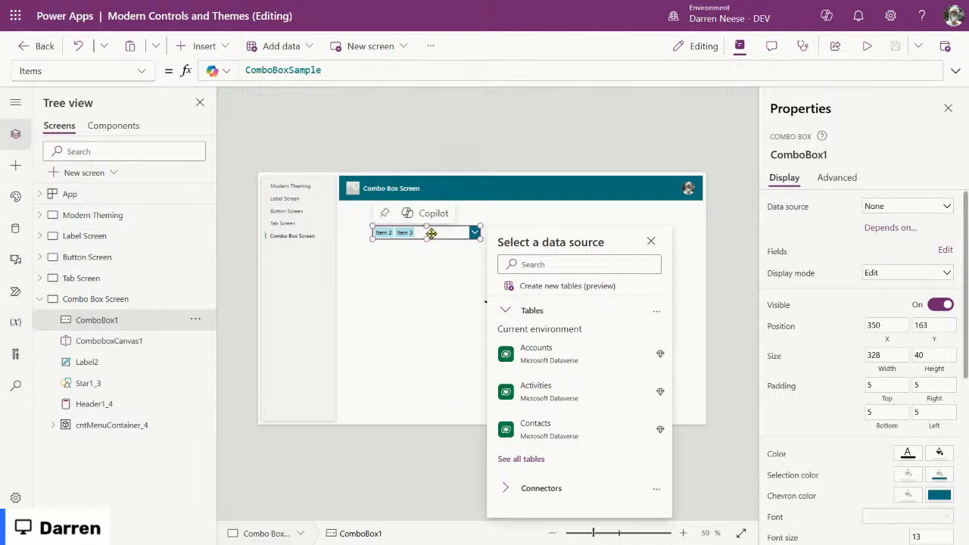
click(651, 241)
scroll(807, 400, down, 5)
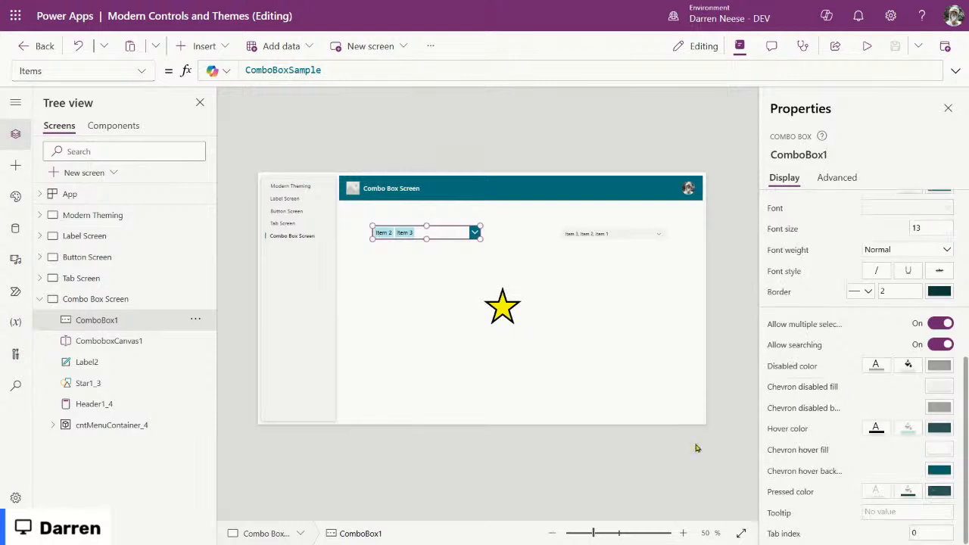
scroll(859, 385, up, 5)
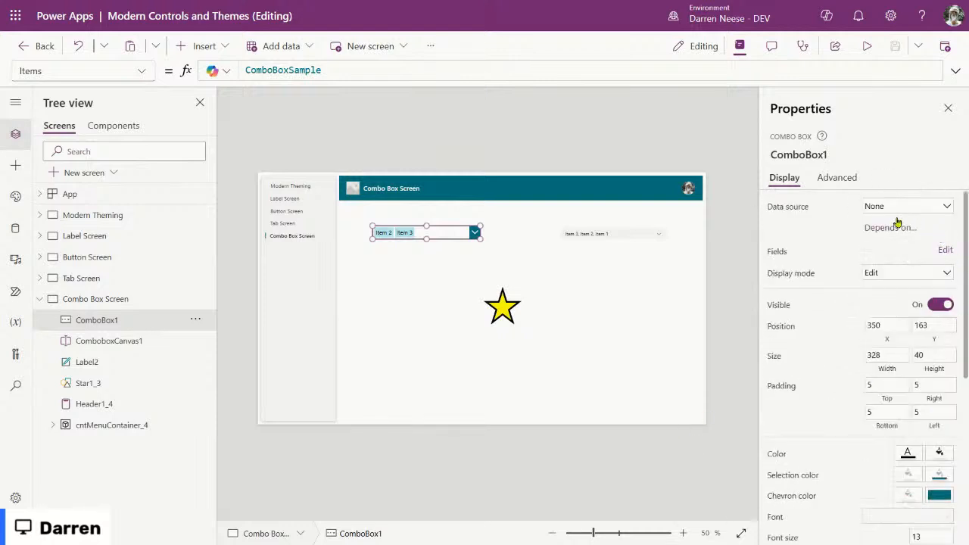
mouse_move(432, 234)
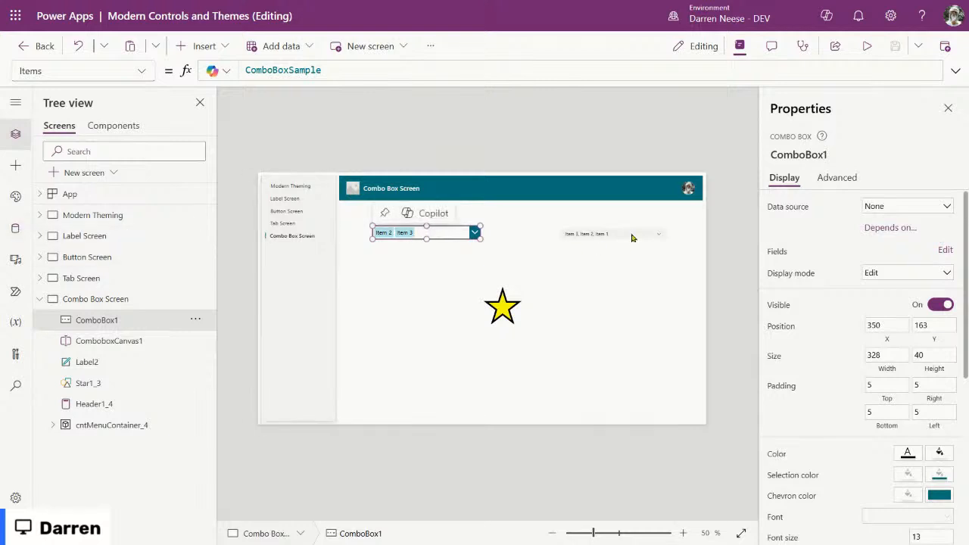
click(631, 235)
click(452, 234)
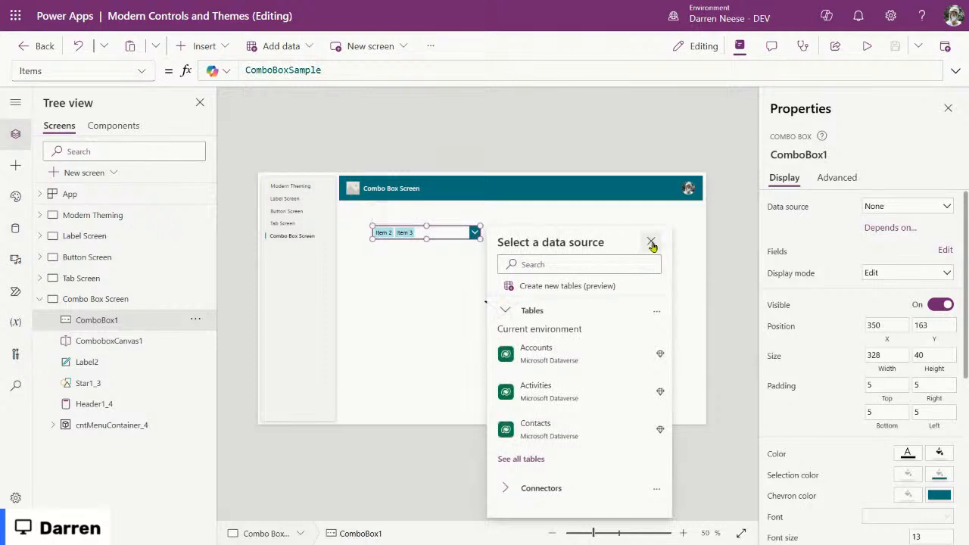
click(654, 241)
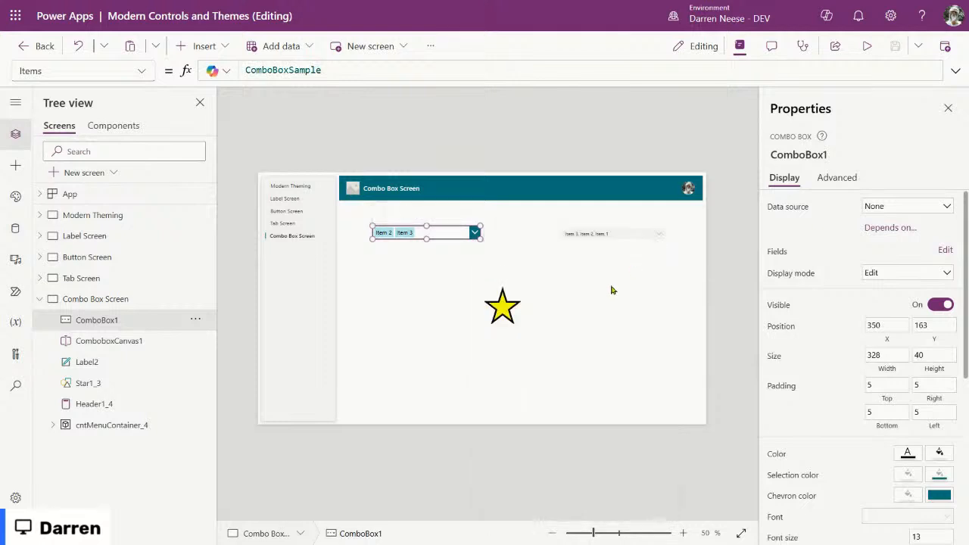
Step: Open the Data pane's Add data picker and try searching connectors for 'oFFICE3'
click(15, 232)
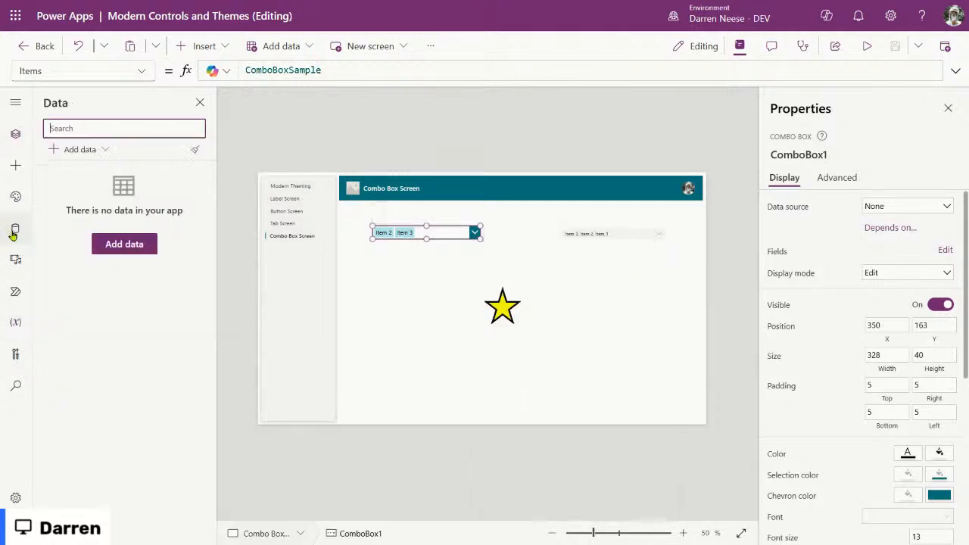
click(82, 149)
click(81, 149)
click(79, 149)
click(108, 452)
scroll(140, 333, down, 5)
click(133, 197)
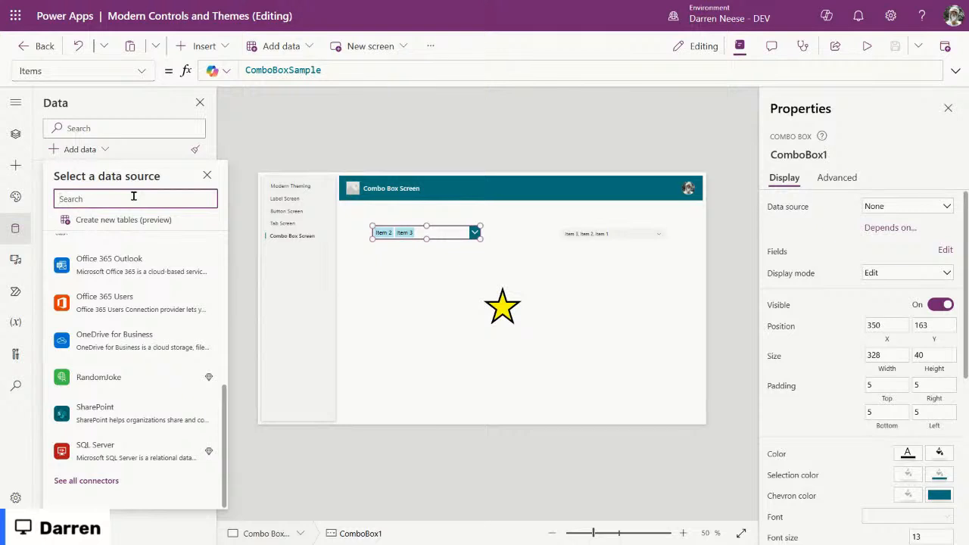
text(oFFICE365)
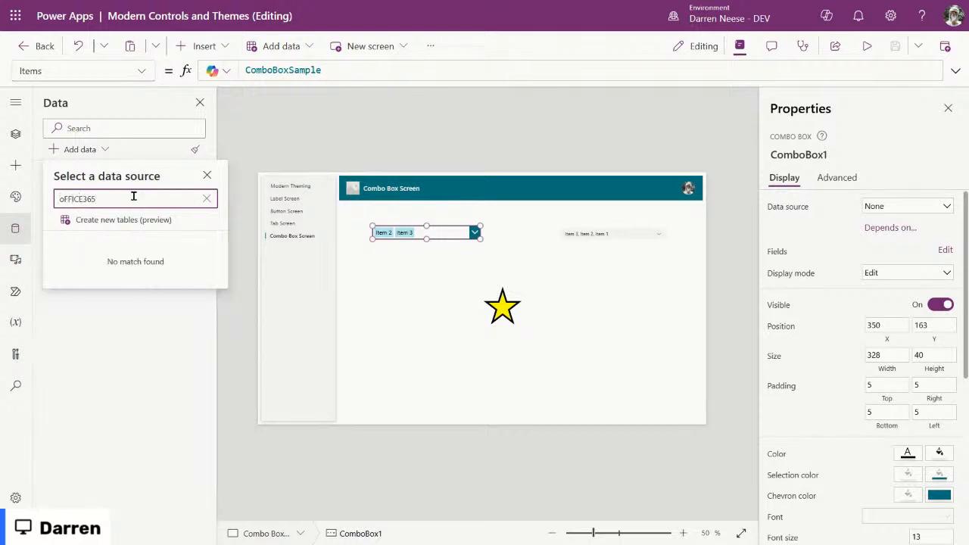
key(Escape)
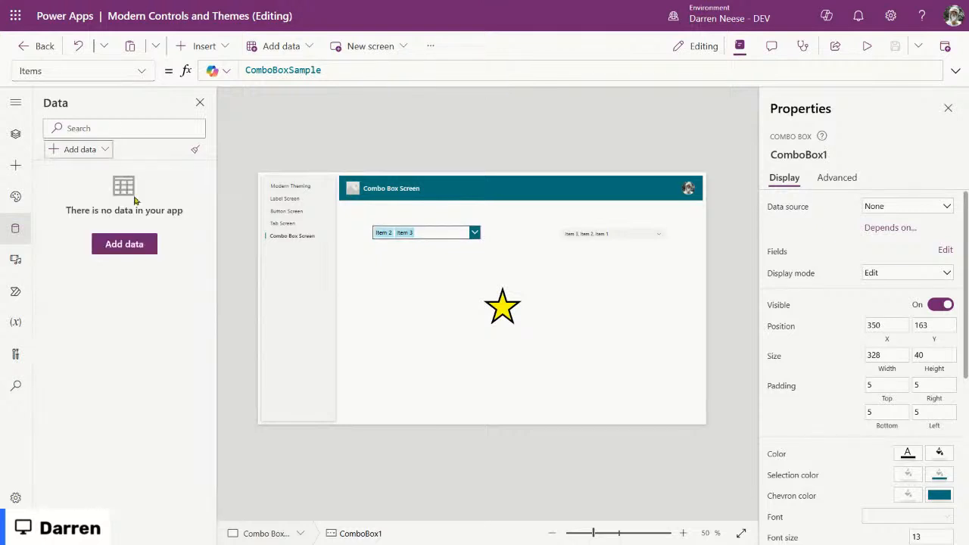
Step: Search '365', add the existing Office 365 Users connection, and select the classic combo box
click(101, 149)
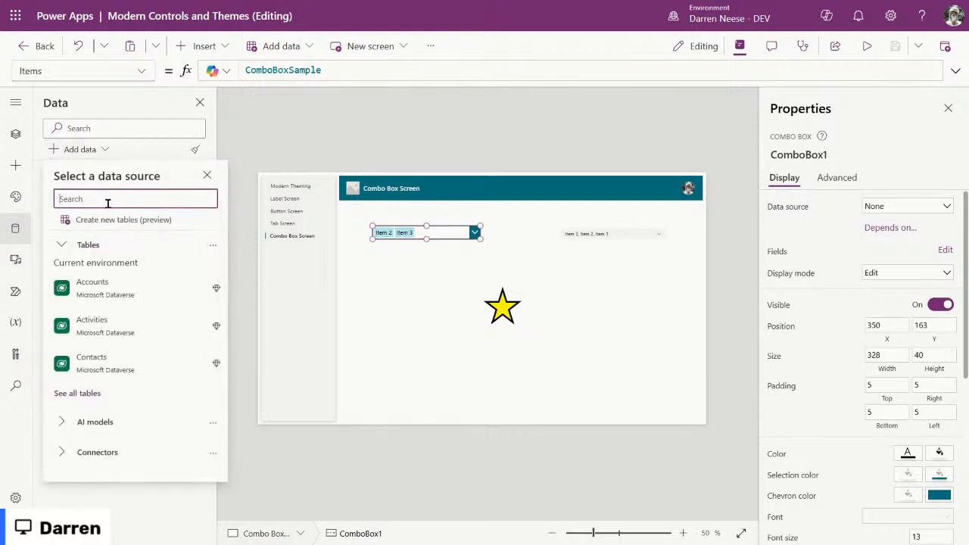
text(365)
scroll(174, 378, down, 6)
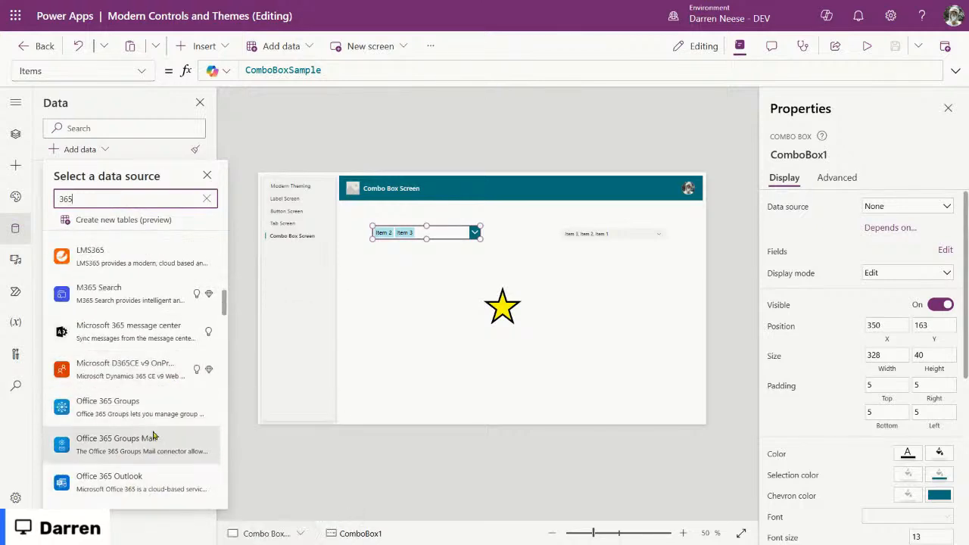
mouse_move(161, 387)
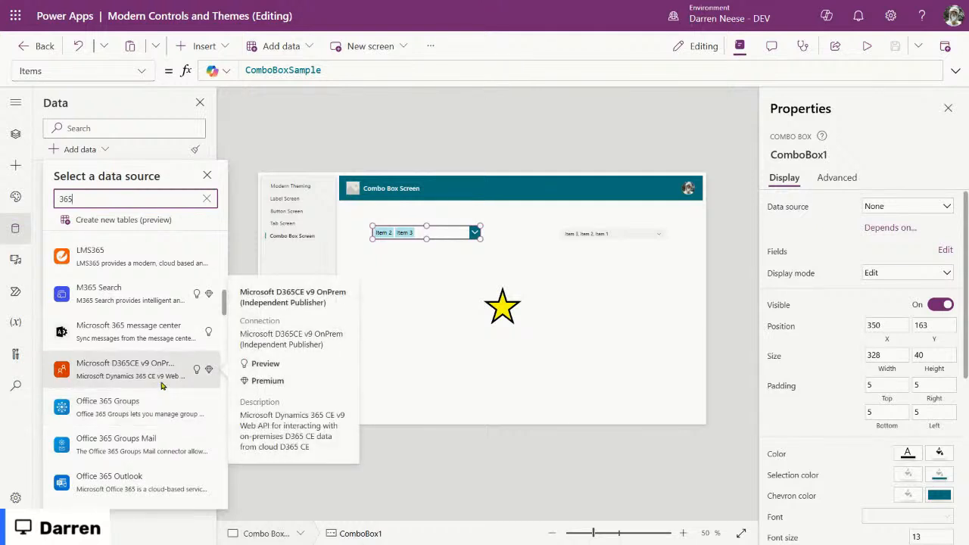
scroll(152, 390, down, 3)
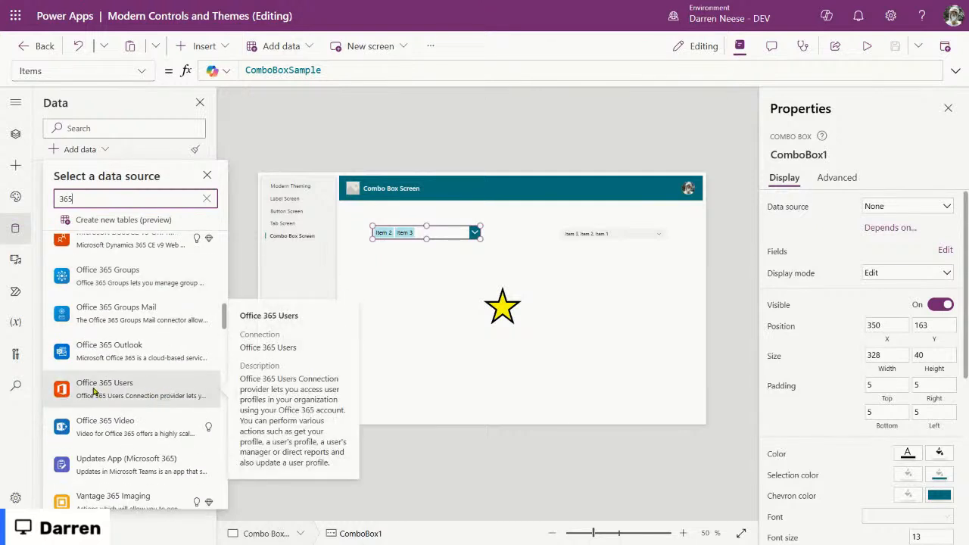
click(137, 393)
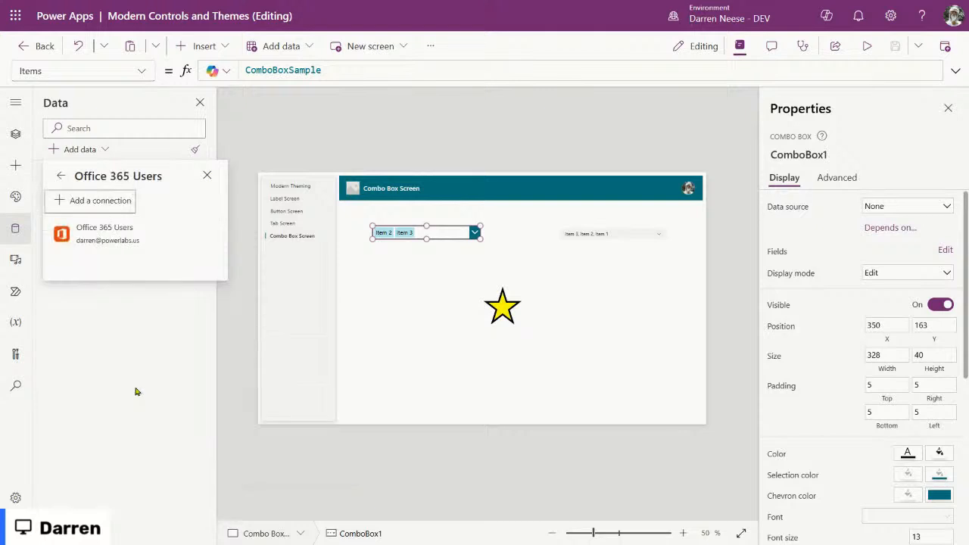
click(120, 233)
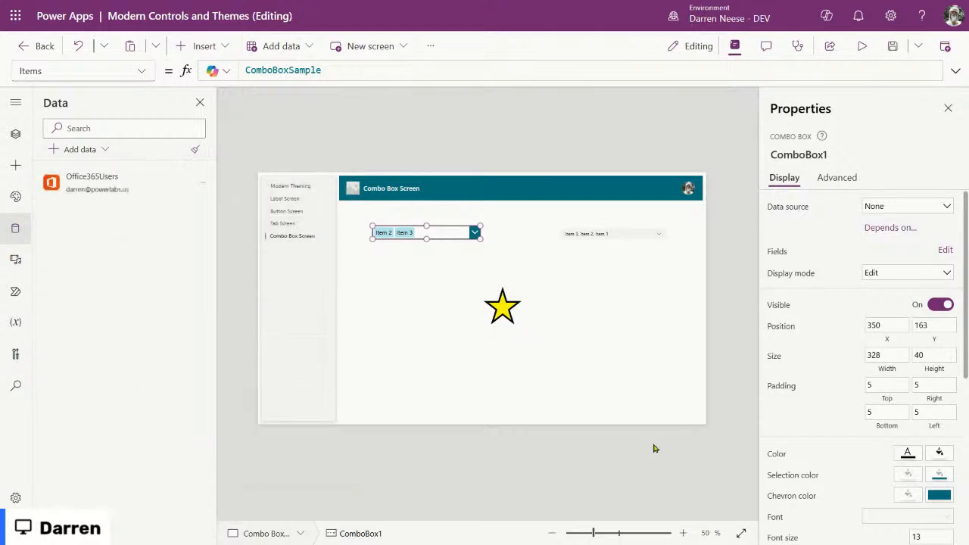
click(525, 370)
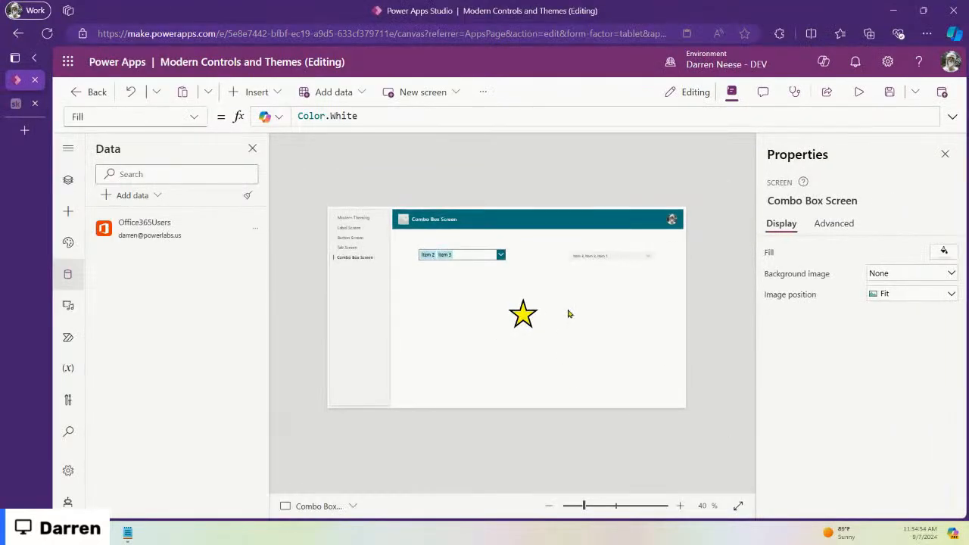
click(454, 264)
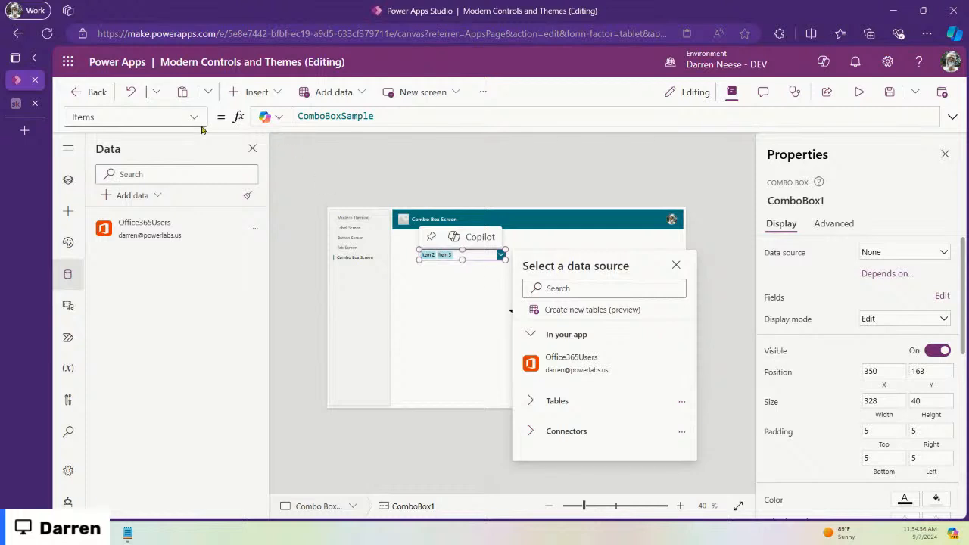
Step: Replace ComboBox1's Items formula with Office365Users.SearchUser()
double_click(406, 115)
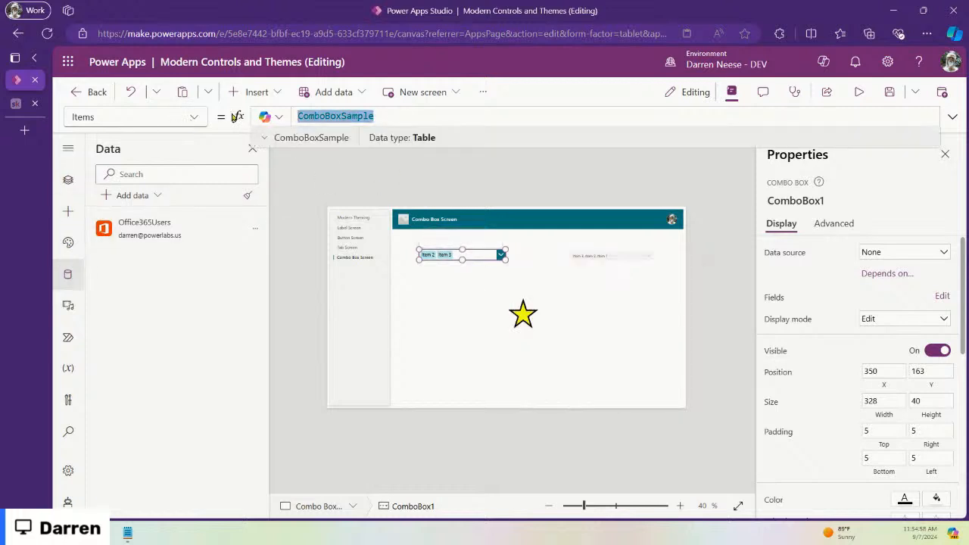
text(Off)
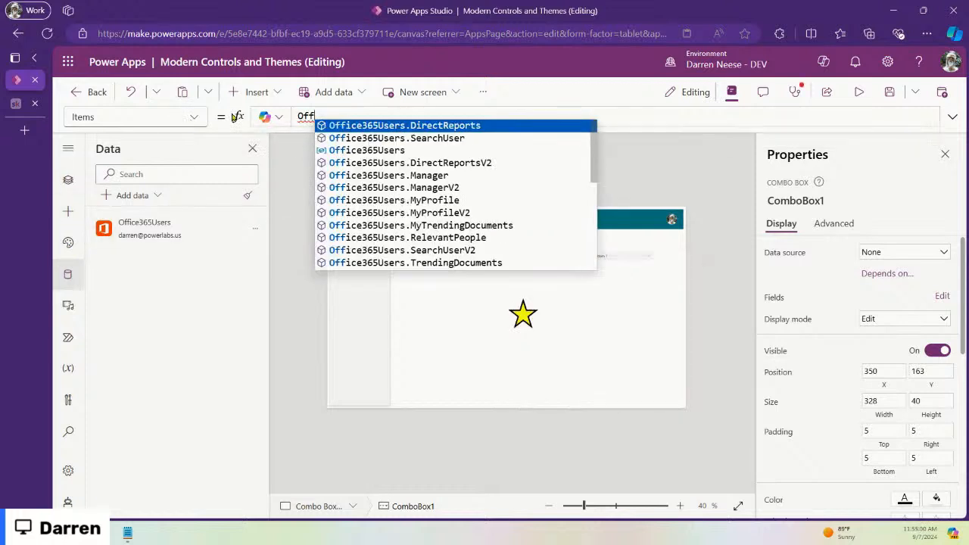
key(Down)
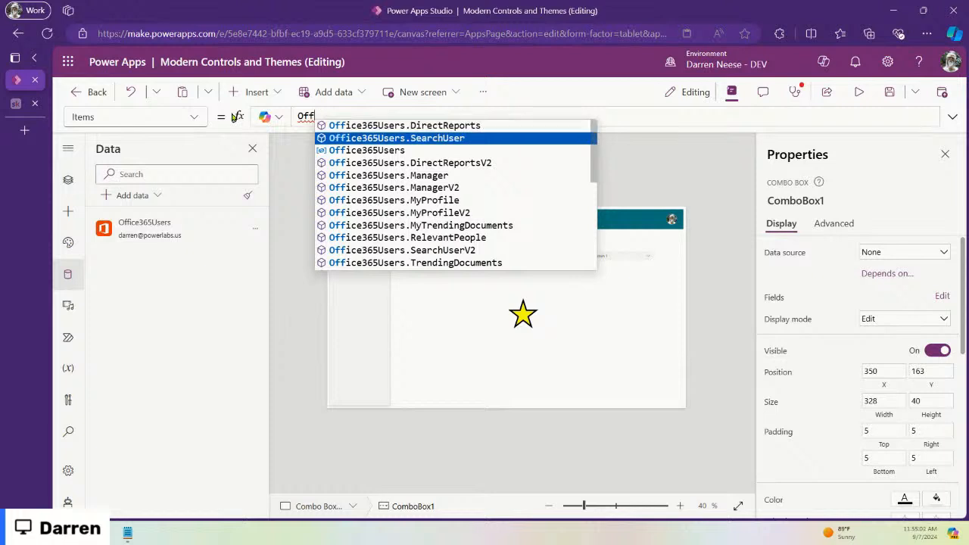
key(Tab)
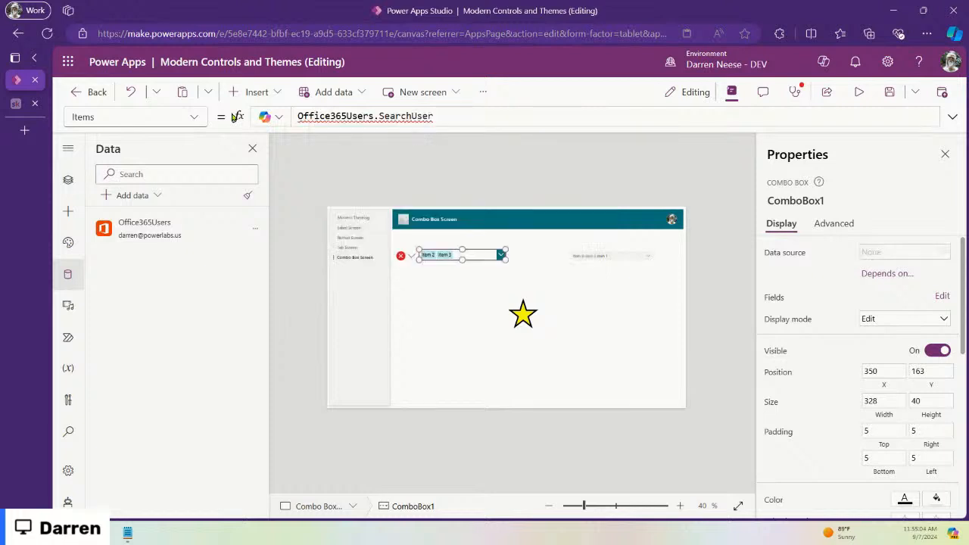
text(())
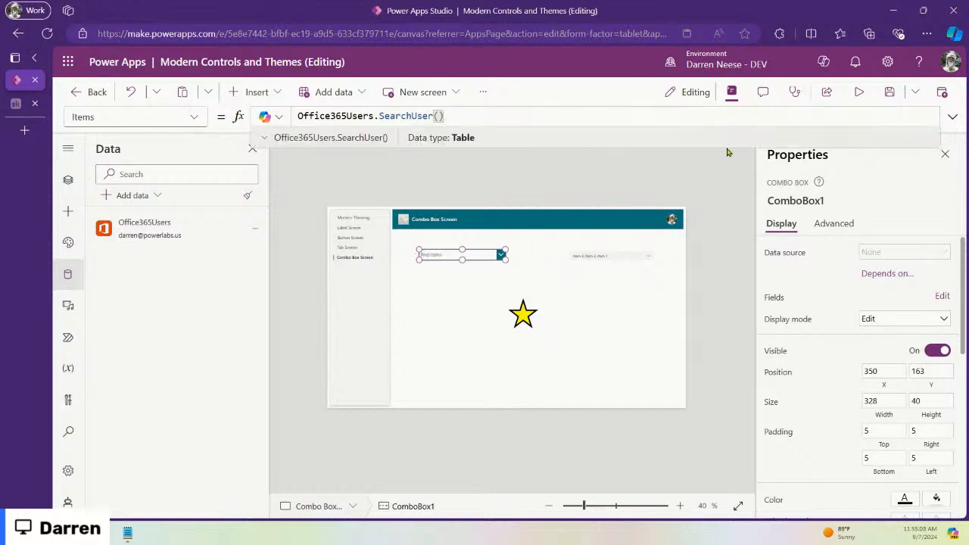
Step: Preview the app to check the user entries in the left combo box's list
click(858, 92)
click(499, 202)
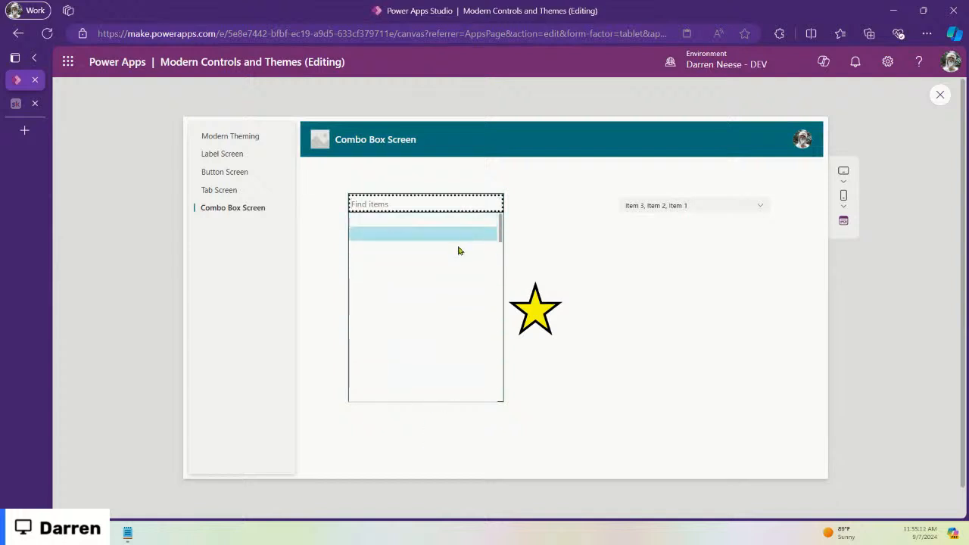
scroll(455, 308, down, 3)
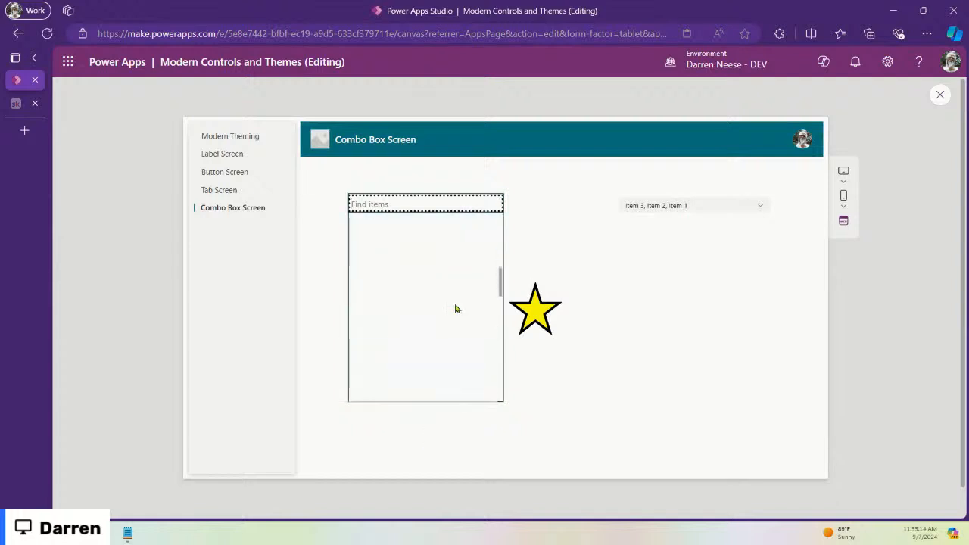
scroll(456, 308, up, 2)
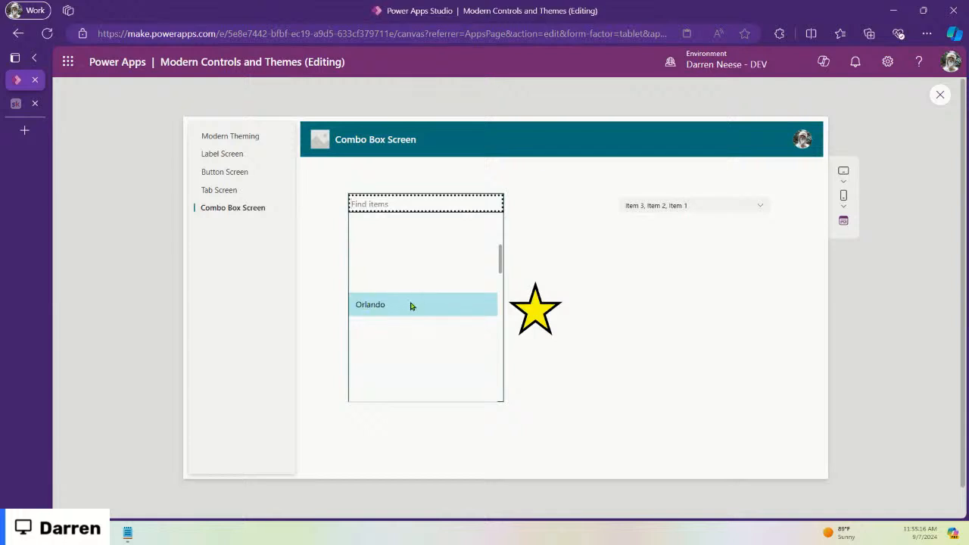
click(940, 95)
click(459, 256)
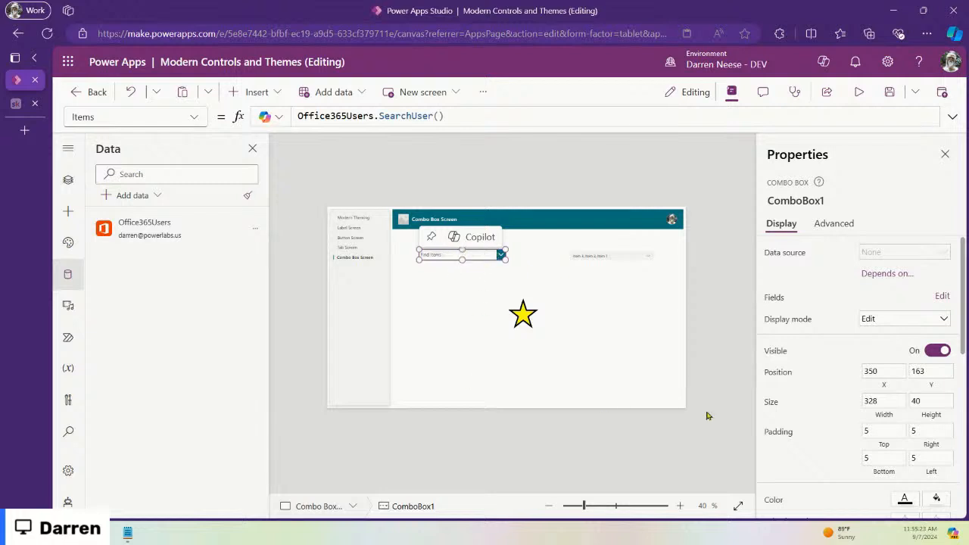
Step: Give ComboBox1 Person layout, DisplayName as primary text and search field, Mail as secondary, then preview
click(941, 296)
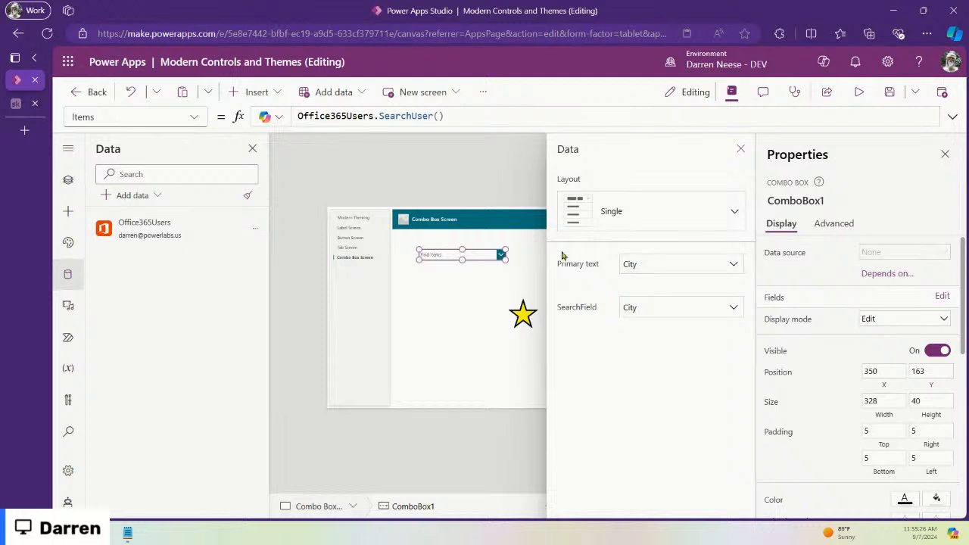
click(690, 265)
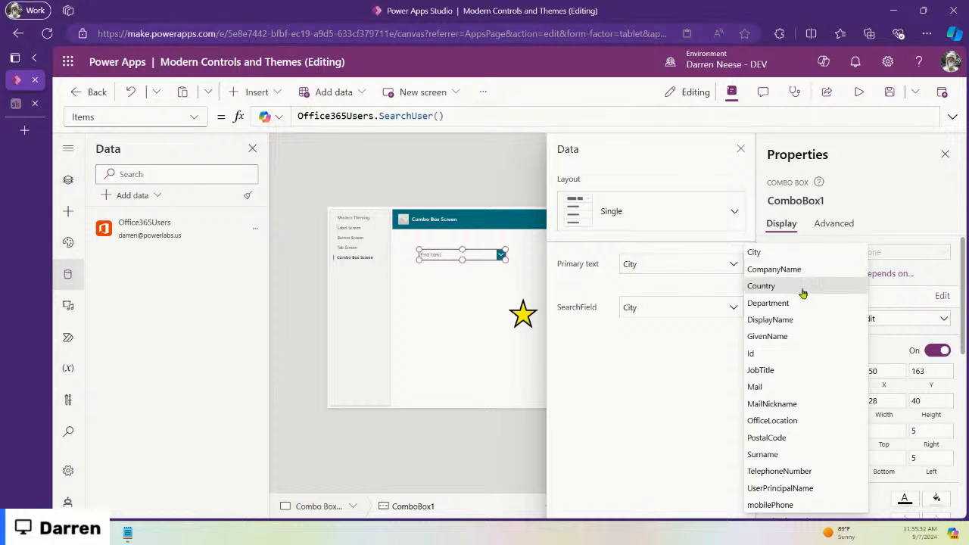
click(798, 321)
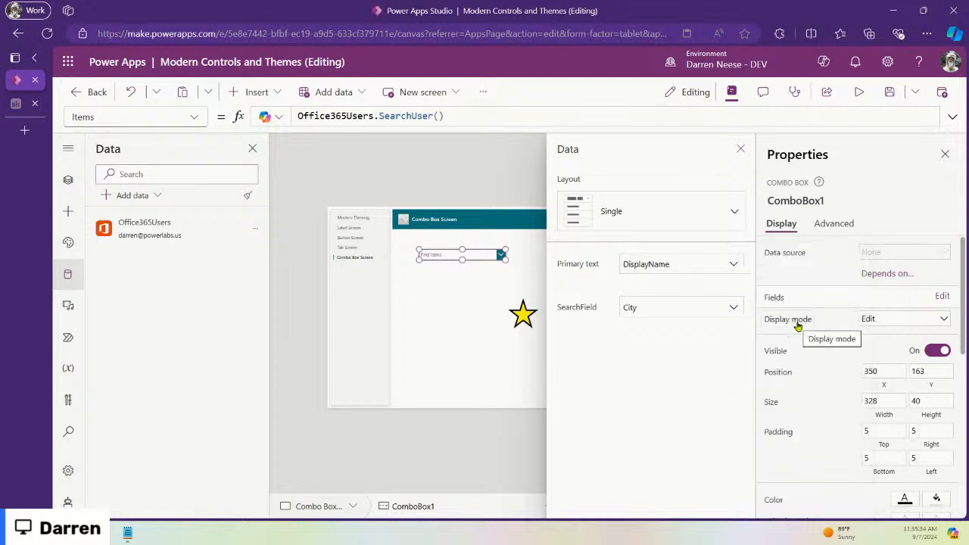
click(728, 307)
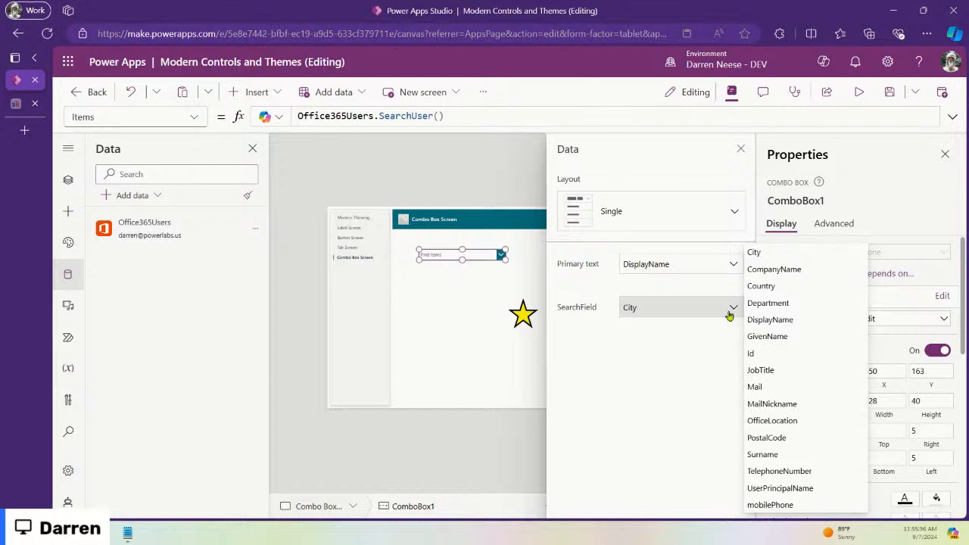
click(796, 319)
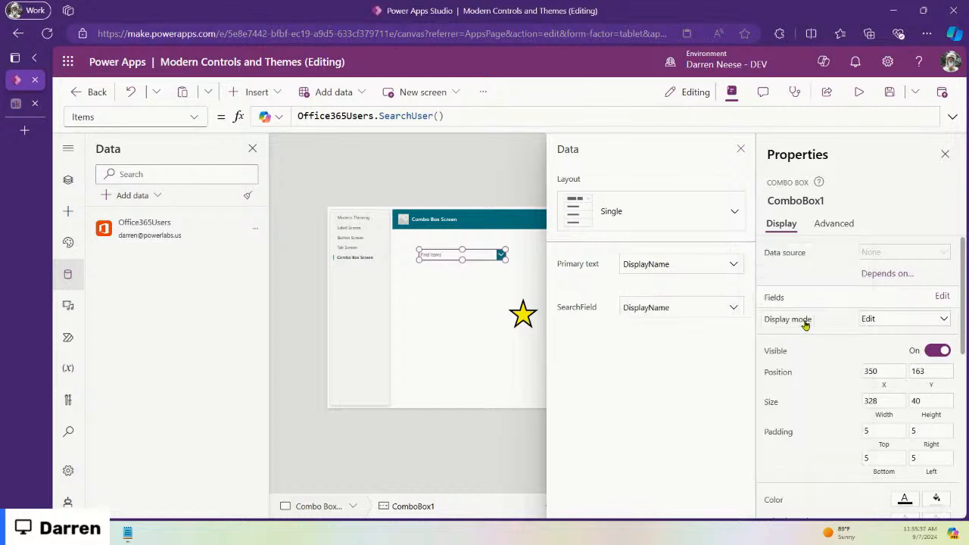
click(734, 210)
click(703, 277)
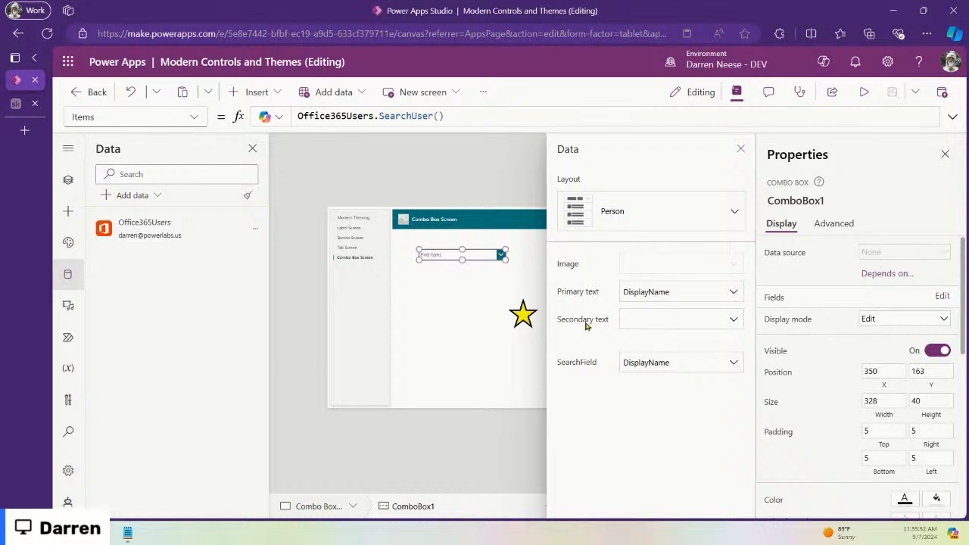
click(732, 320)
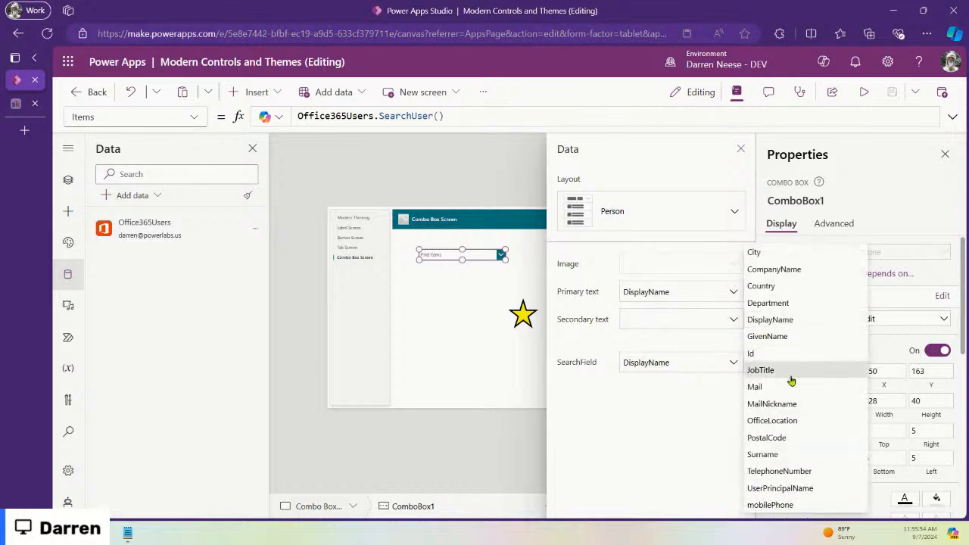
click(817, 389)
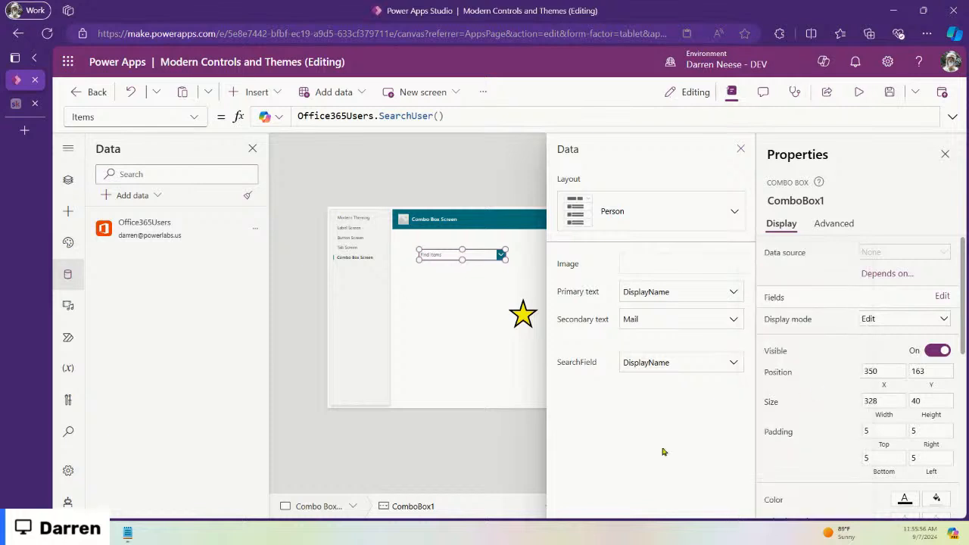
click(740, 149)
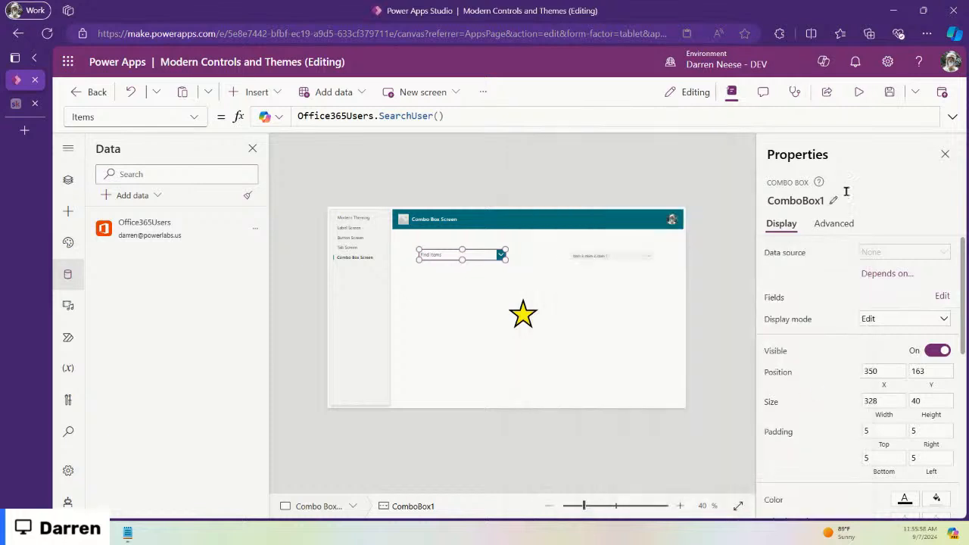
click(873, 92)
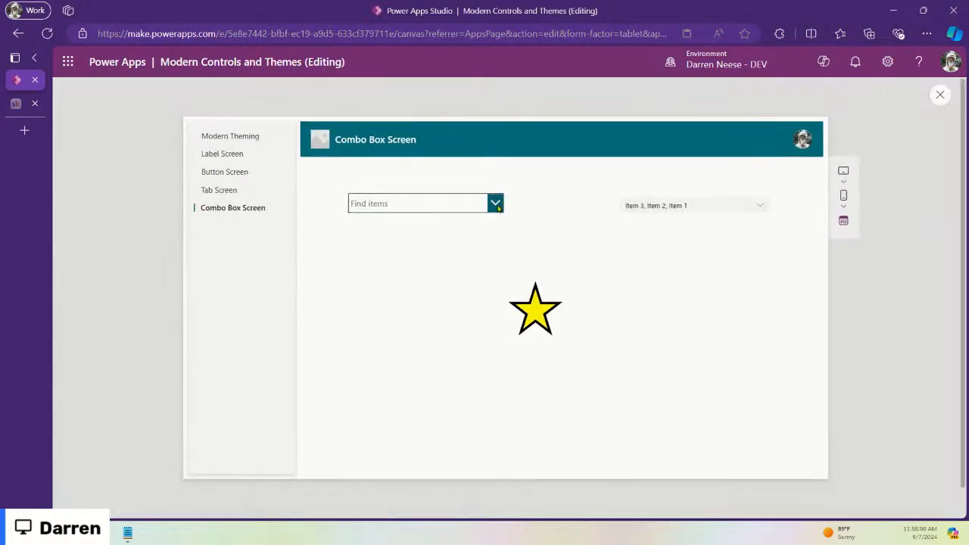
Step: Open the left combo box's user list in preview, then return to the editor
click(494, 201)
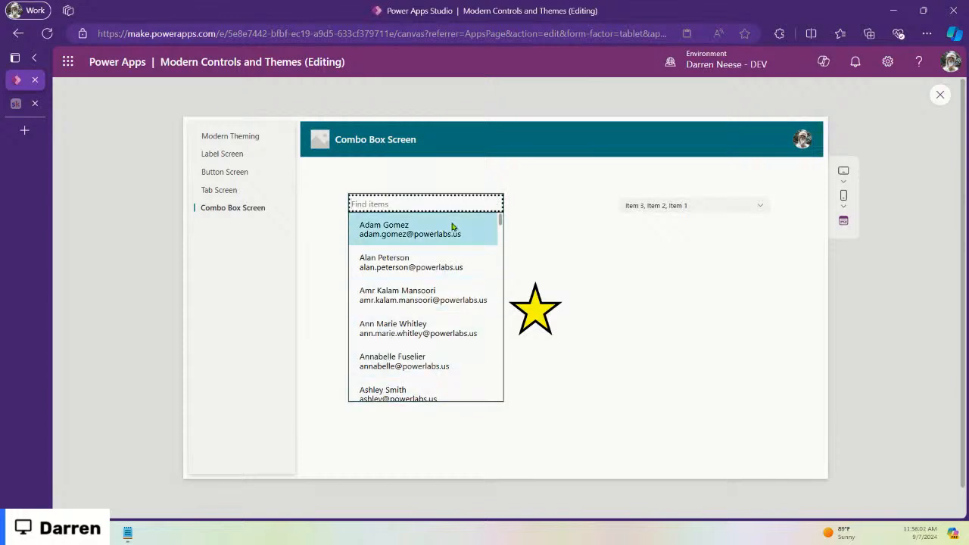
click(588, 232)
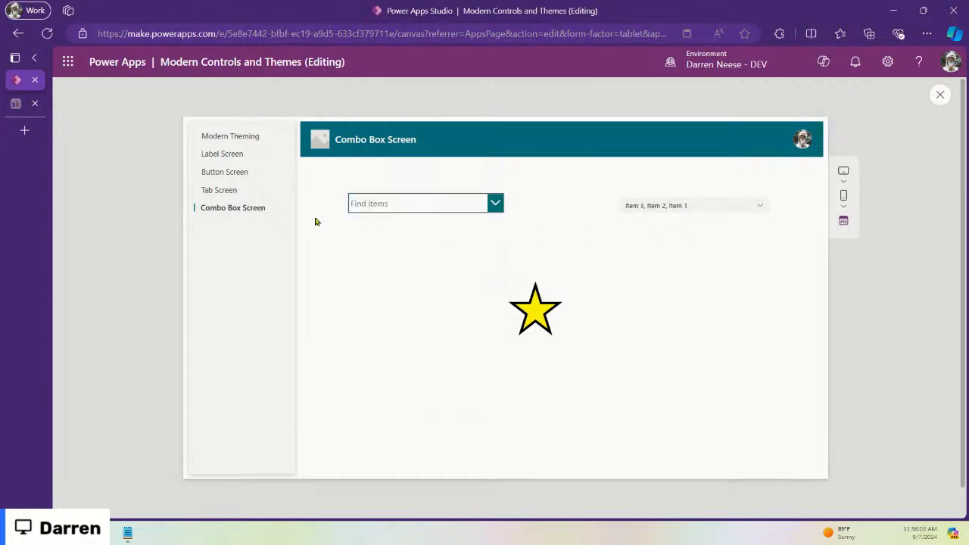
click(938, 97)
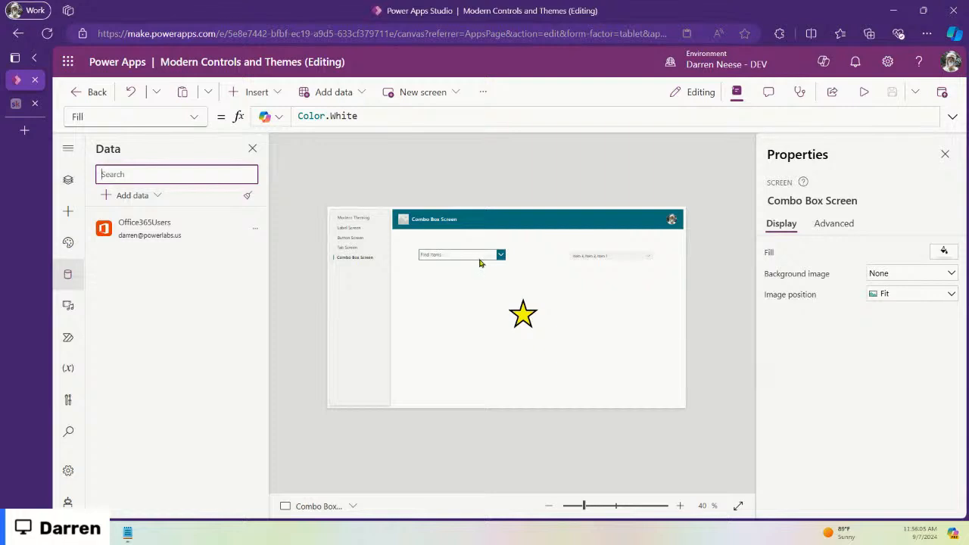
Step: Review ComboBox1's field settings and select its Office365Users.SearchUser() Items formula for copying
click(482, 258)
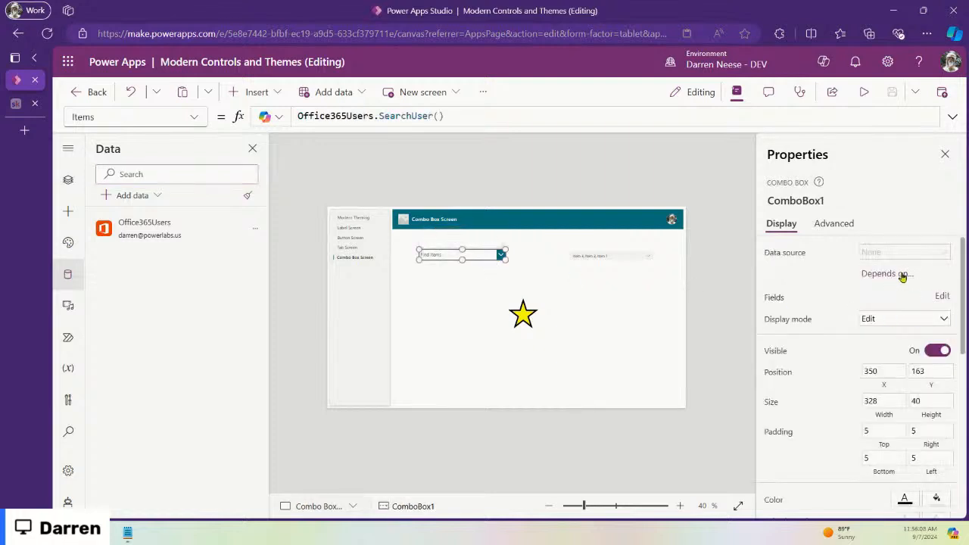
click(941, 296)
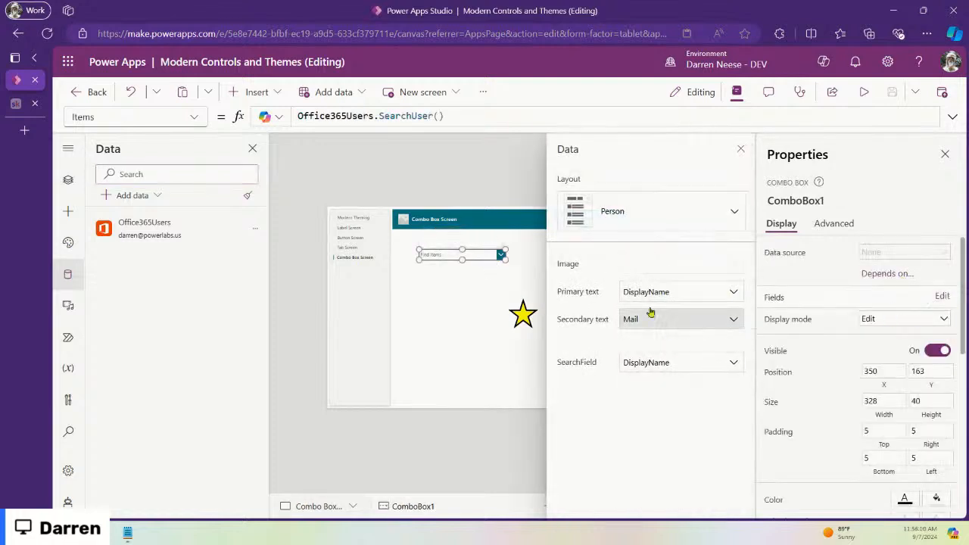
click(740, 148)
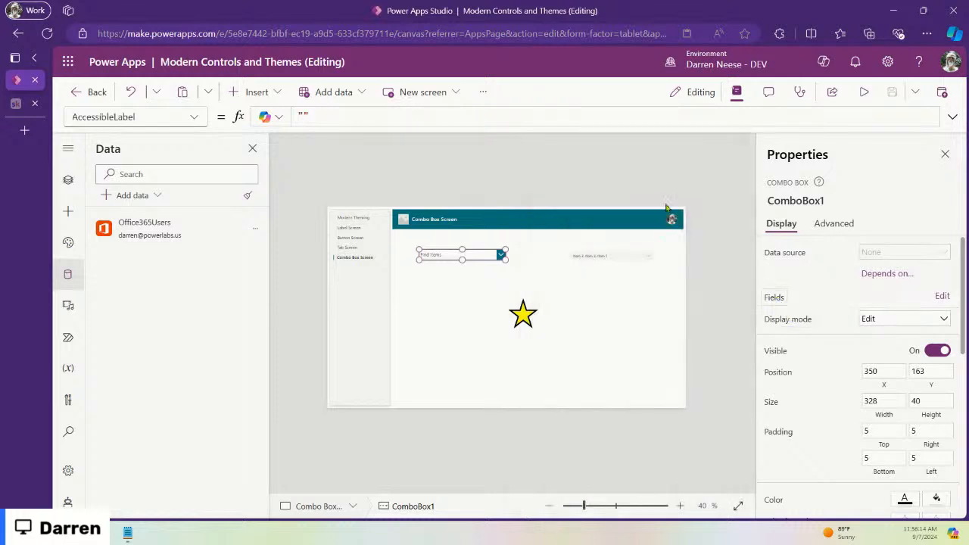
click(787, 252)
drag(507, 115, 276, 117)
key(ctrl+c)
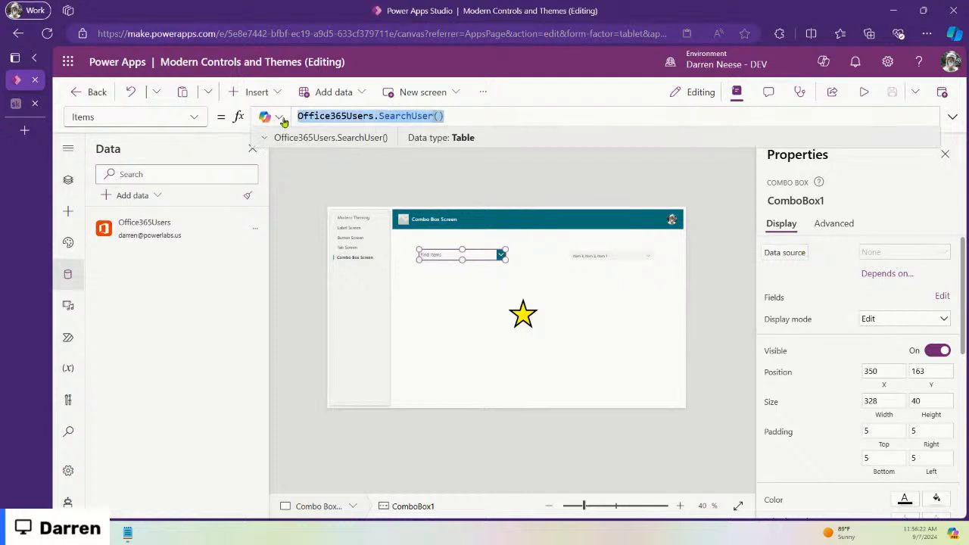
Step: Paste Office365Users.SearchUser() into ComboboxCanvas1's Items and check its dropdown in preview
click(608, 260)
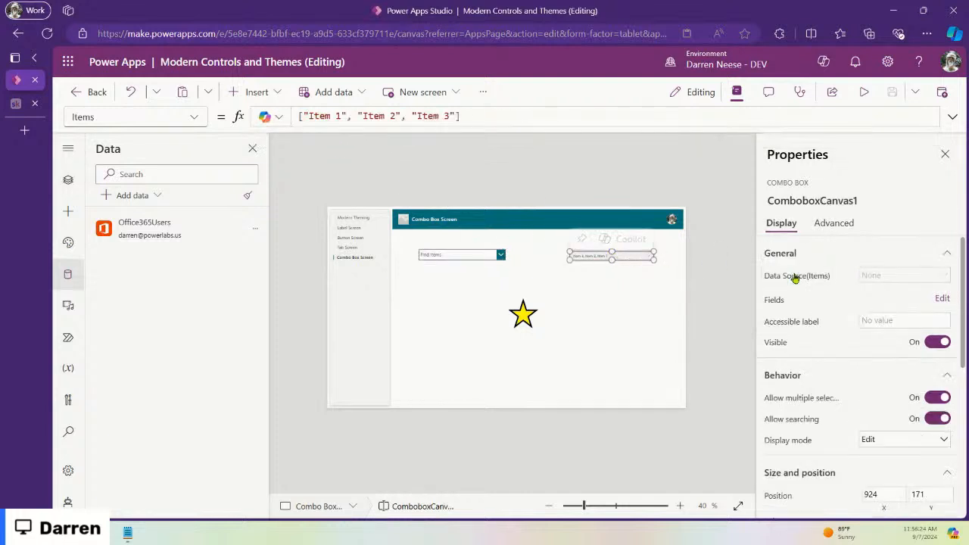
drag(486, 116, 270, 115)
key(ctrl+v)
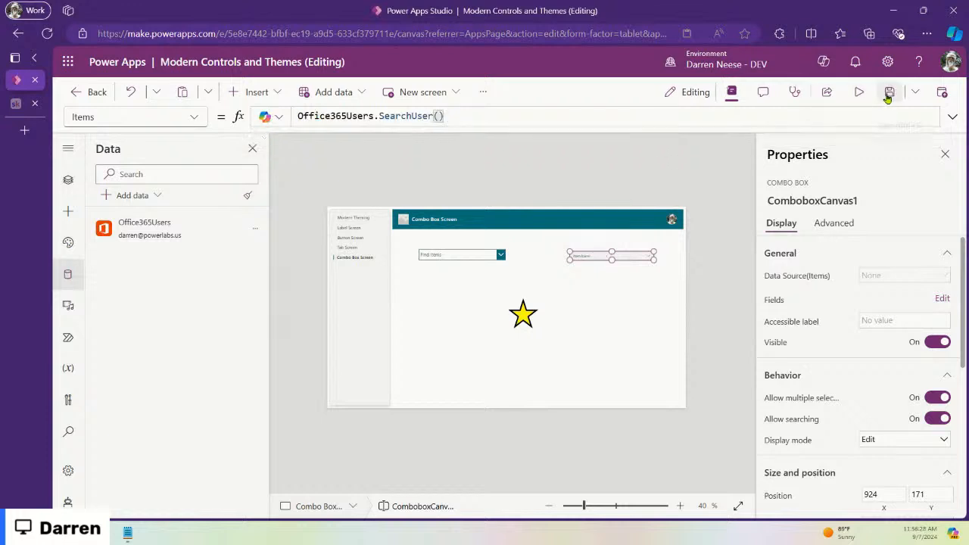
click(859, 92)
click(722, 204)
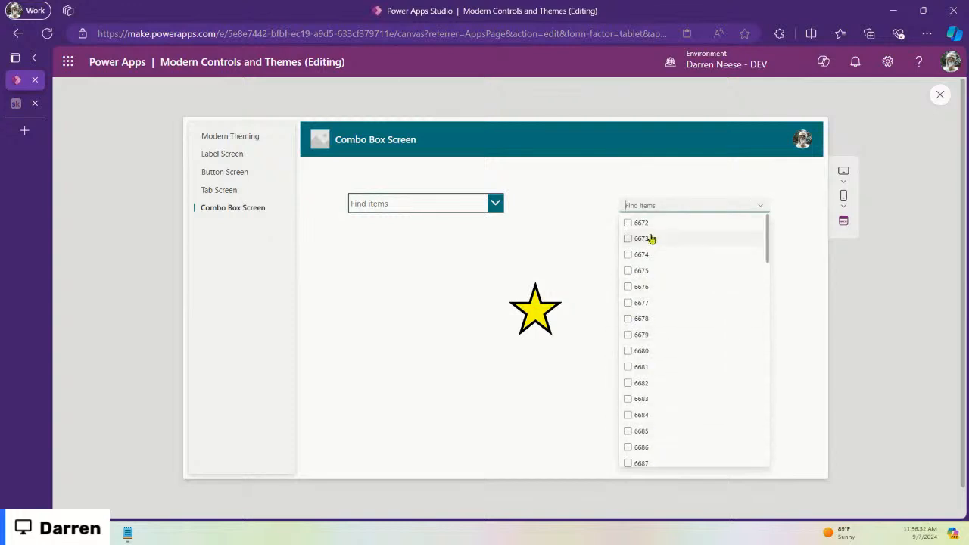
click(940, 97)
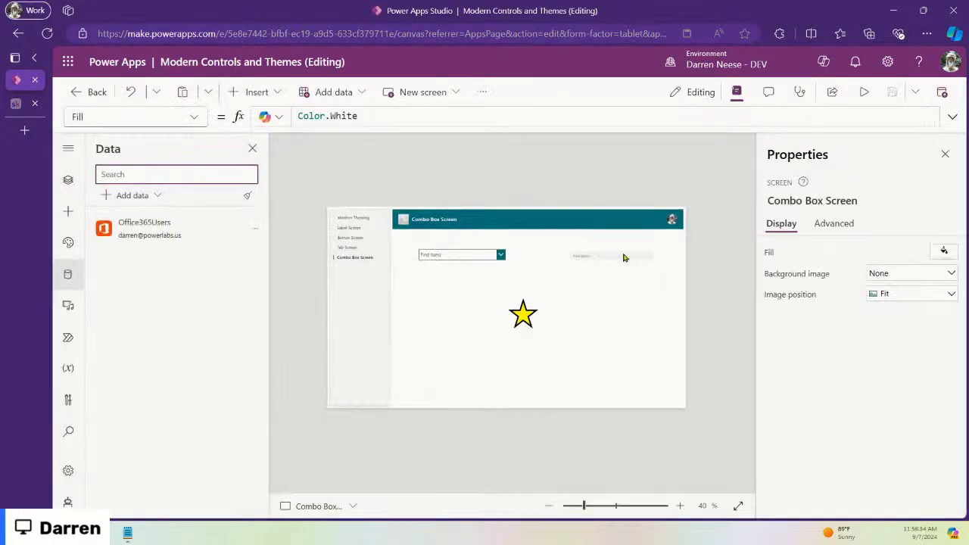
click(620, 255)
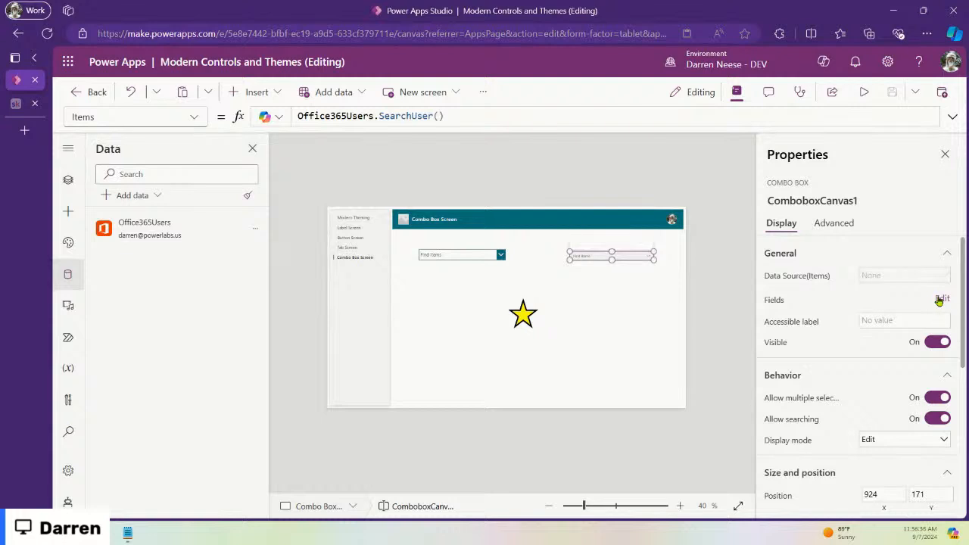
Step: Add the DisplayName and Mail fields to ComboboxCanvas1 and close the fields pane
click(940, 299)
click(579, 180)
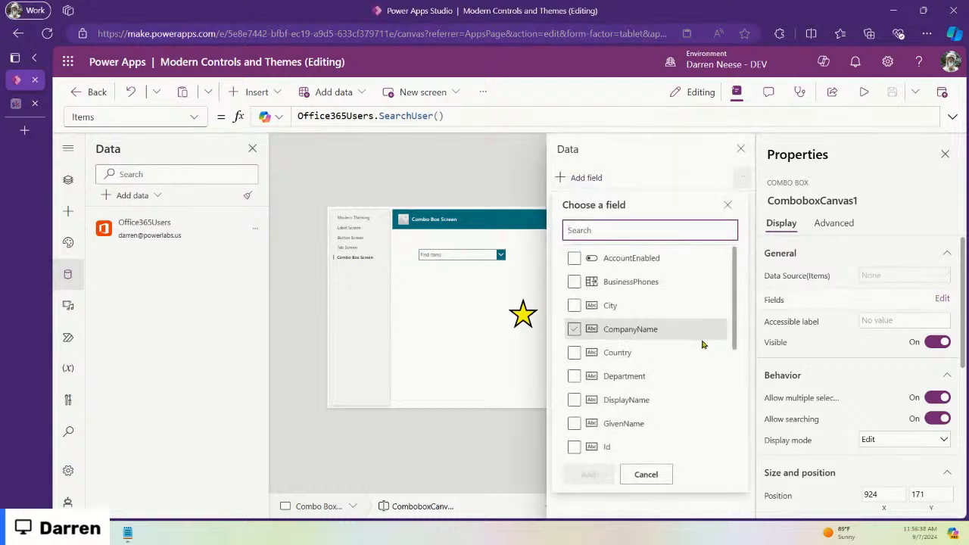
click(572, 400)
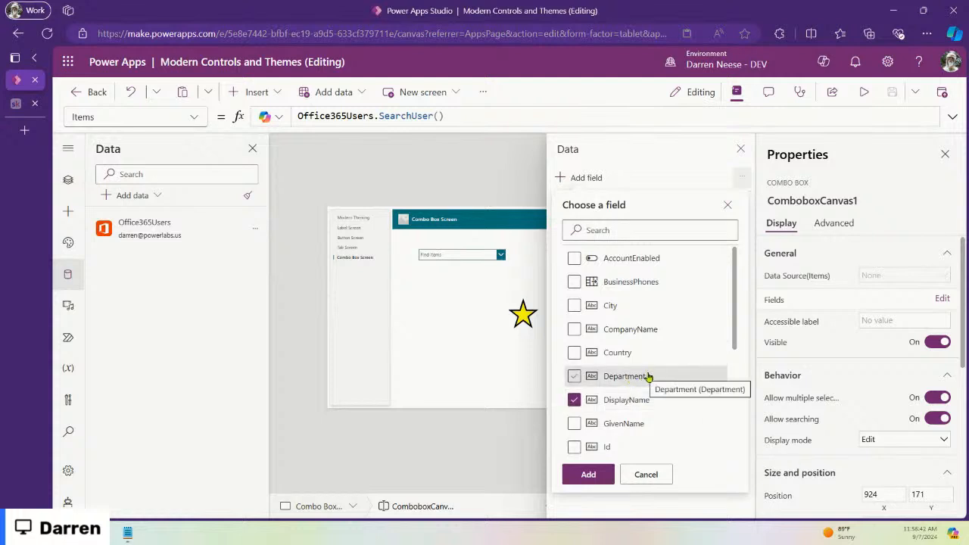
scroll(691, 381, down, 3)
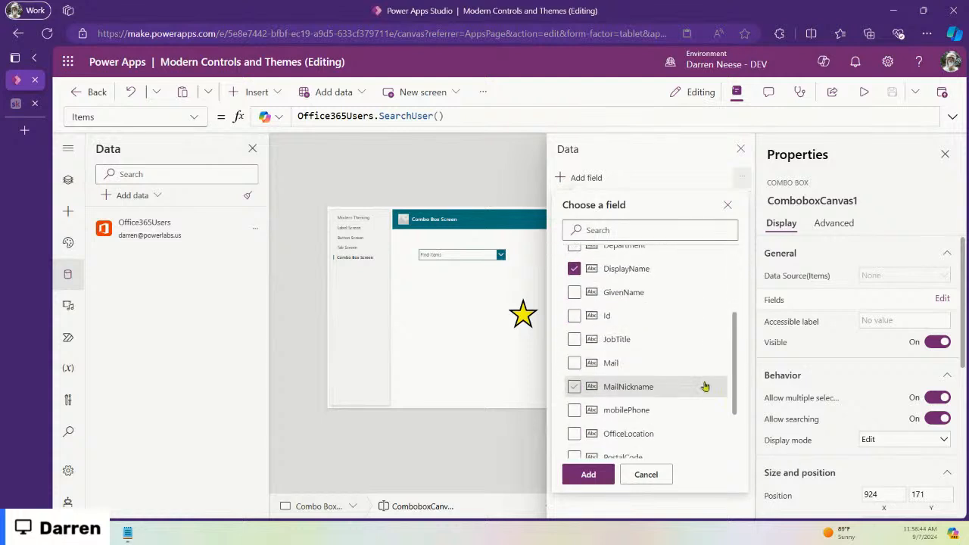
scroll(654, 368, down, 2)
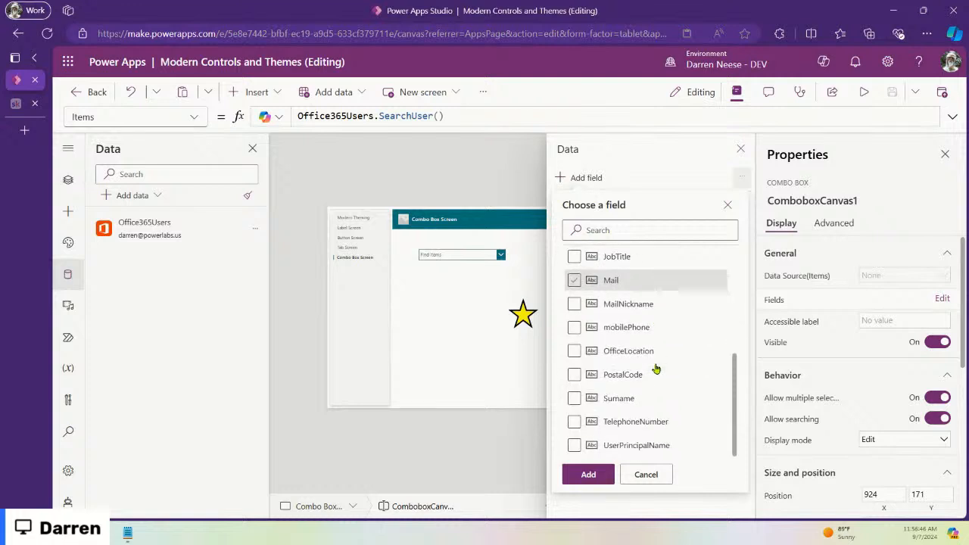
scroll(657, 425, up, 5)
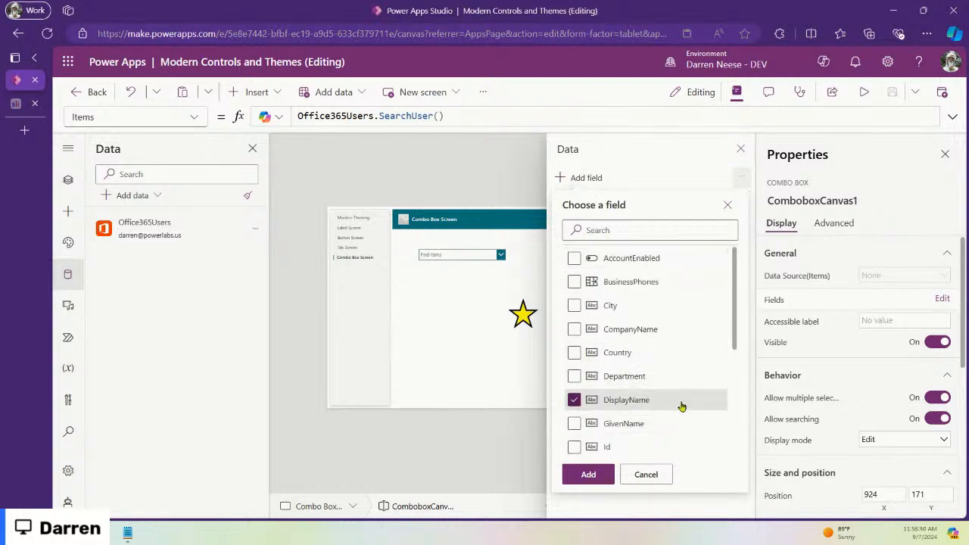
scroll(681, 406, down, 1)
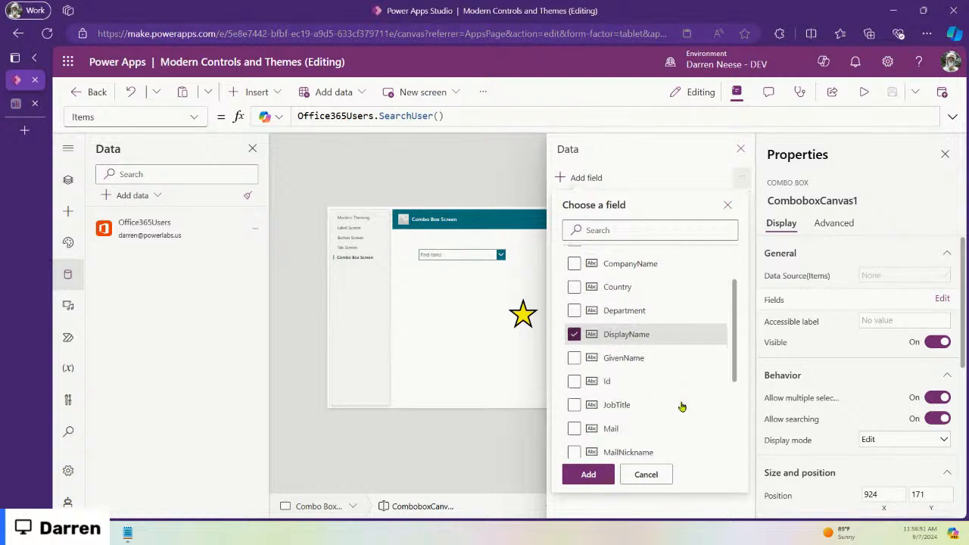
click(574, 429)
click(588, 474)
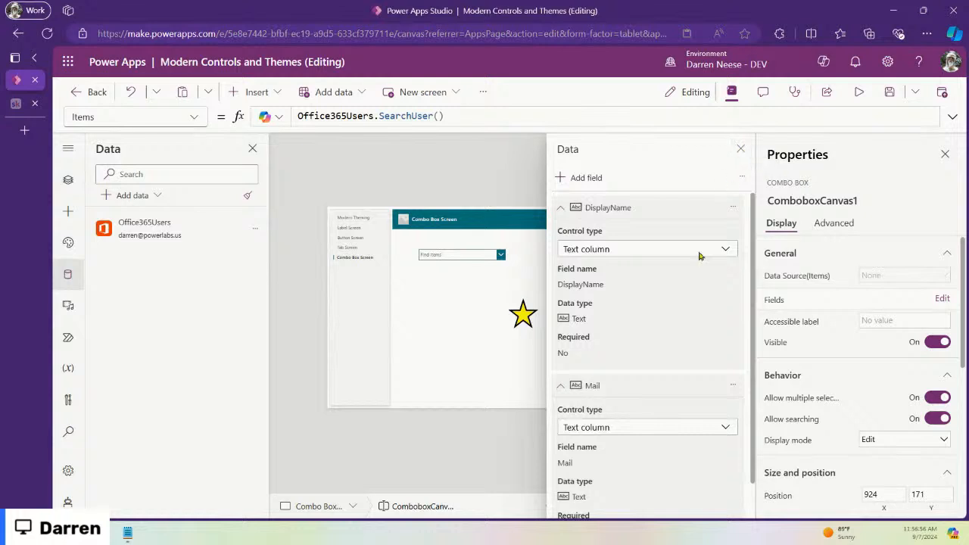
click(559, 388)
click(560, 208)
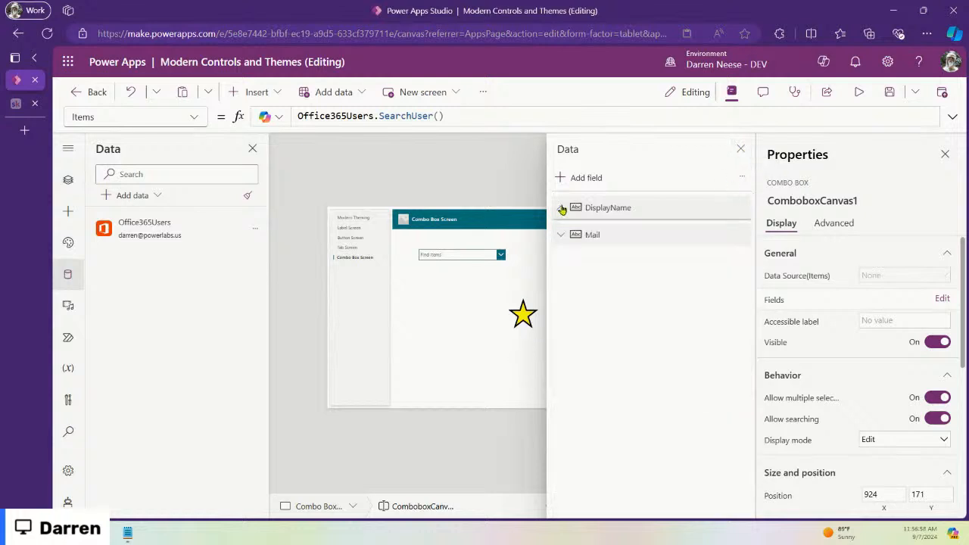
click(741, 149)
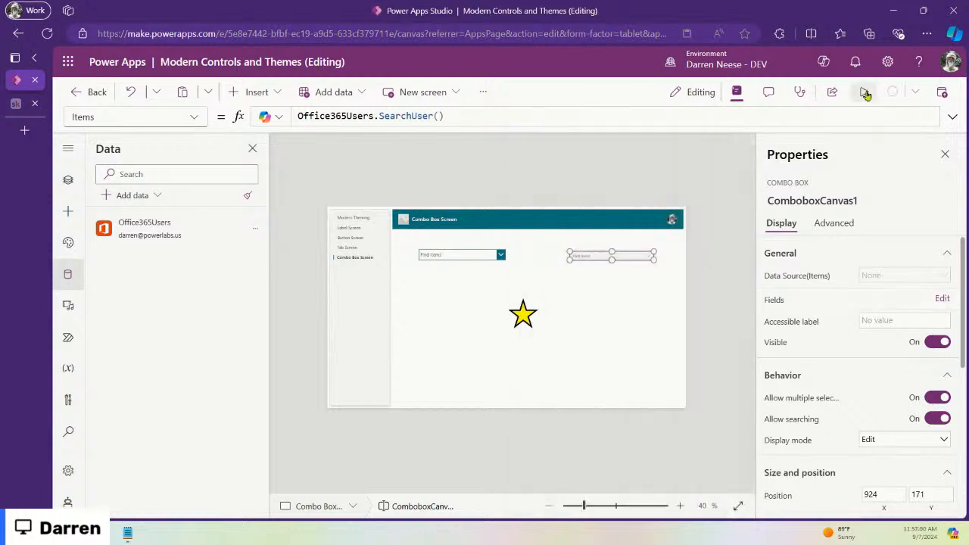
click(858, 91)
click(757, 212)
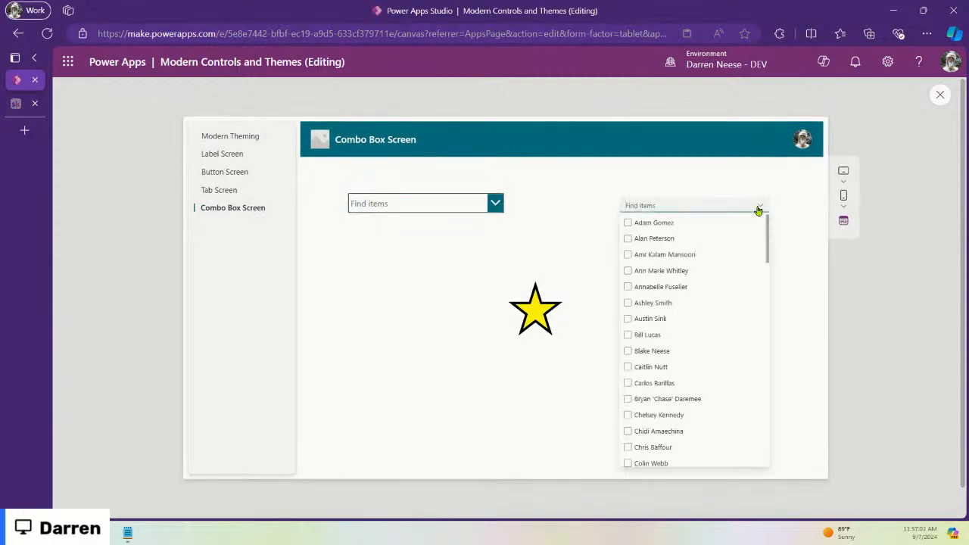
click(626, 223)
click(627, 223)
click(761, 208)
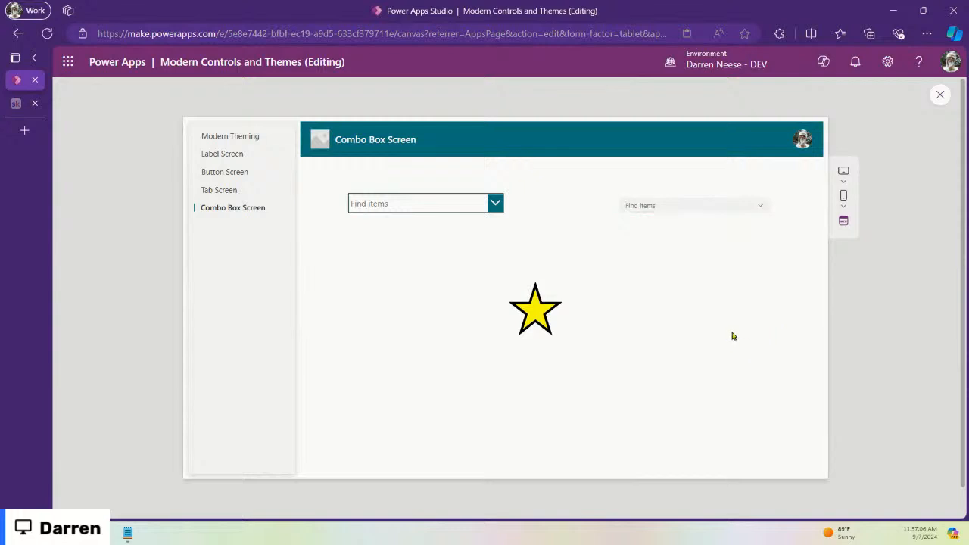
click(647, 203)
click(694, 186)
click(939, 93)
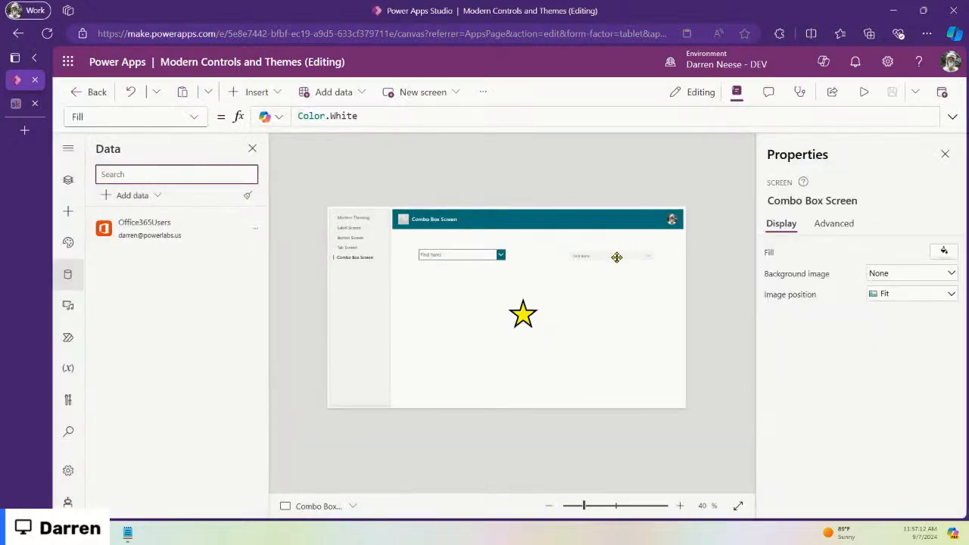
click(617, 257)
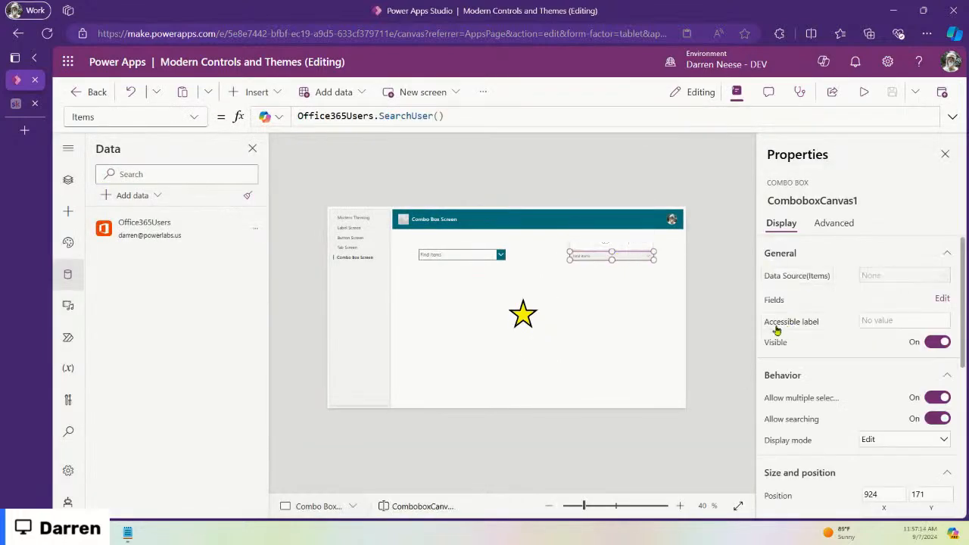
Step: Review the layout choices in the classic ComboBox1's Fields settings
click(485, 255)
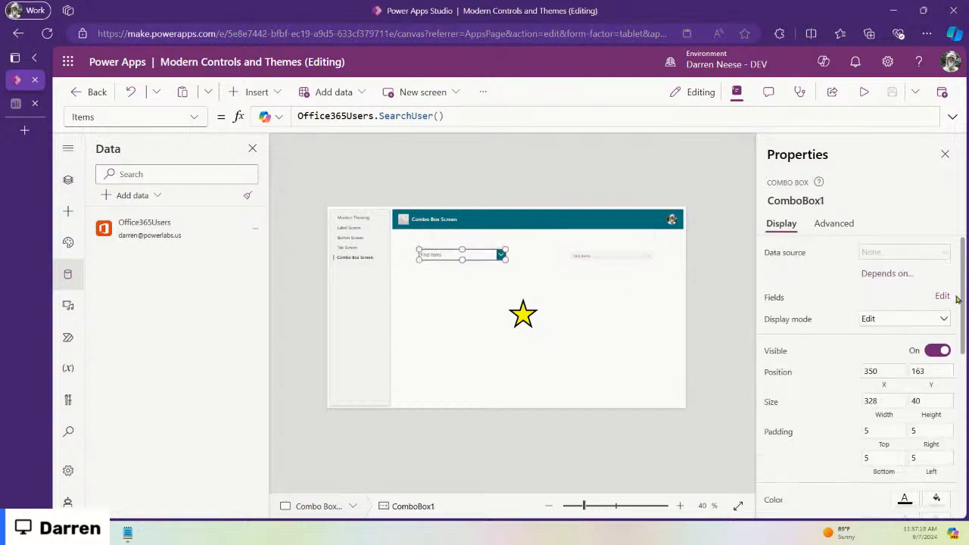
click(938, 298)
click(728, 214)
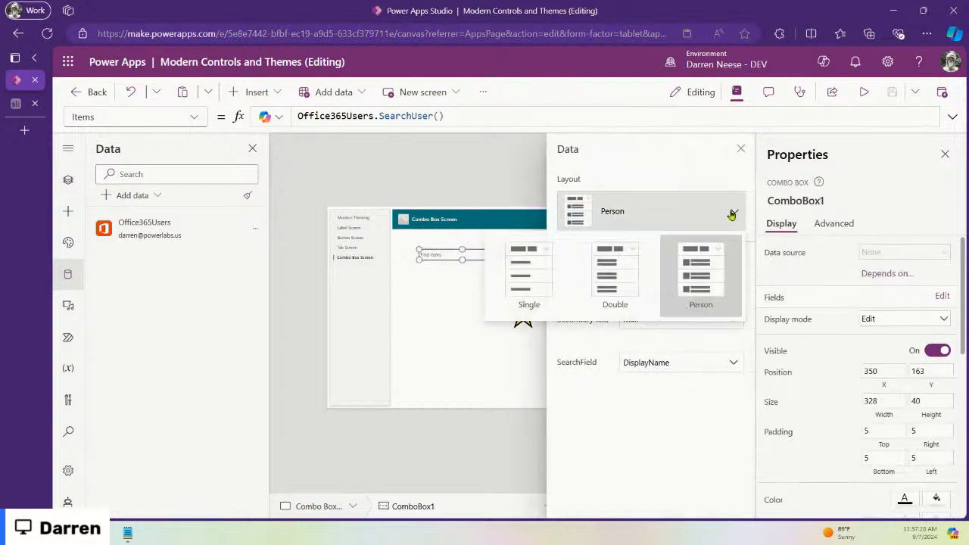
click(740, 149)
Step: Remove the Mail field from the modern ComboboxCanvas1, leaving only DisplayName
click(617, 257)
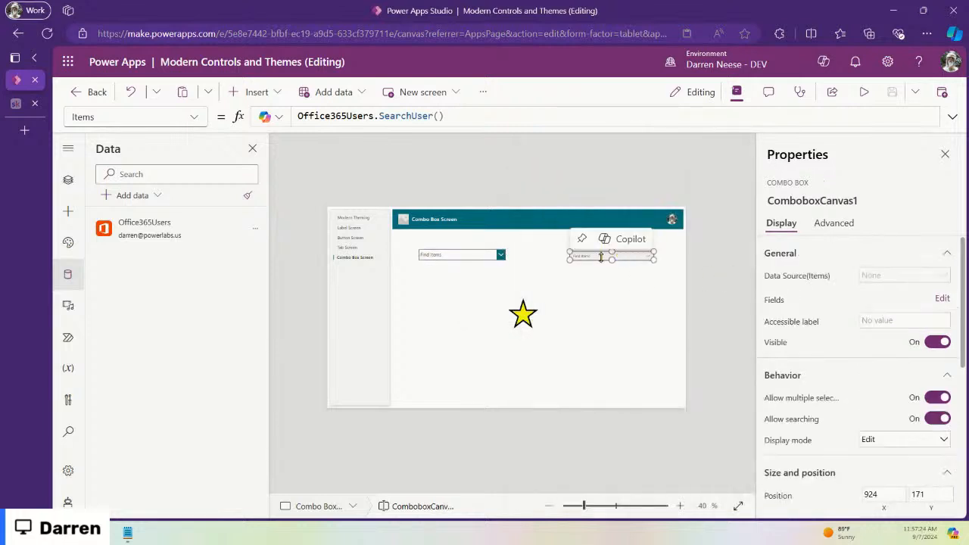
click(941, 299)
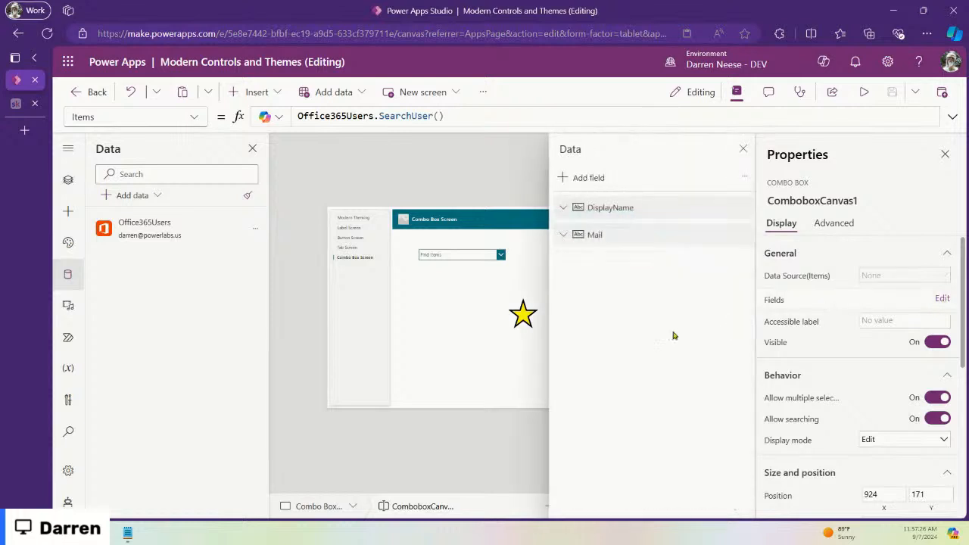
click(740, 237)
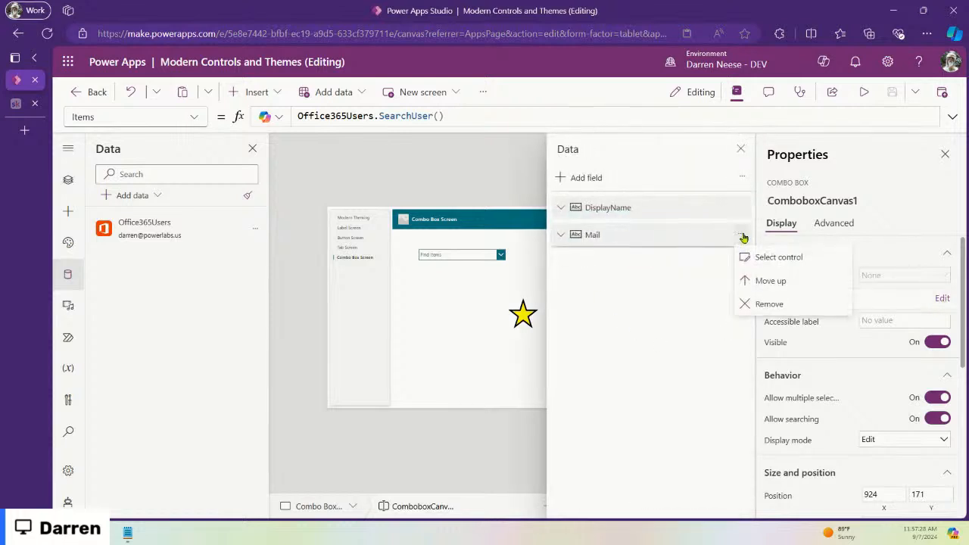
click(774, 304)
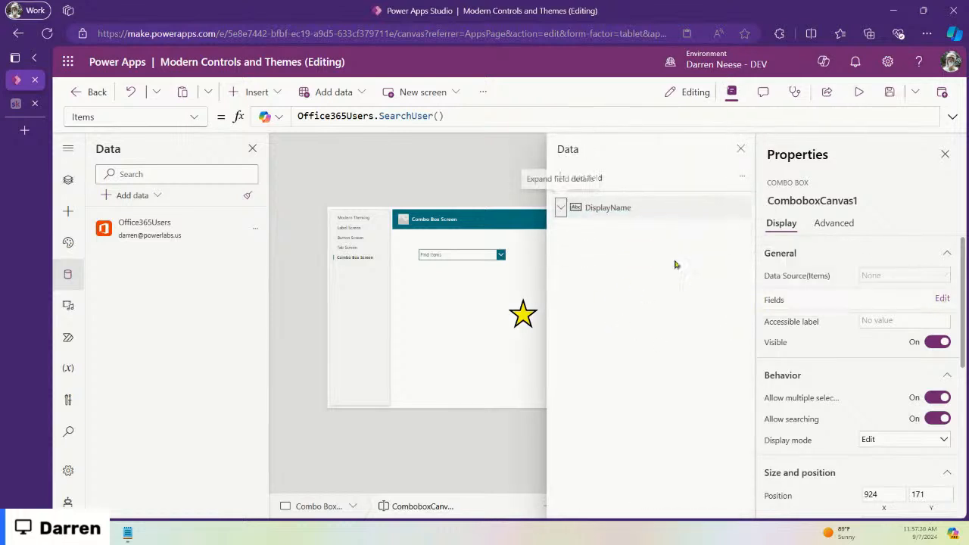
click(740, 149)
click(616, 296)
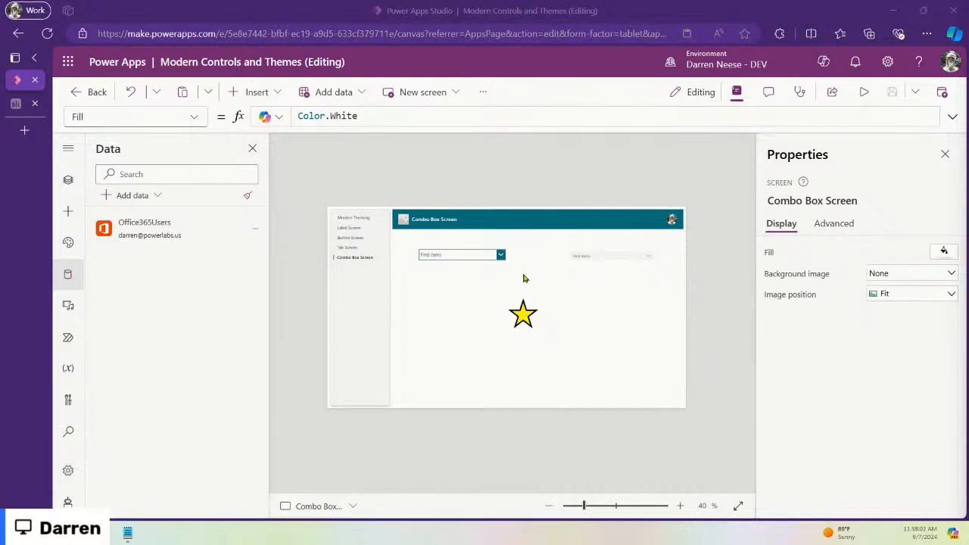
Step: Compare the two combo boxes, ending with the classic ComboBox1 selected
click(467, 256)
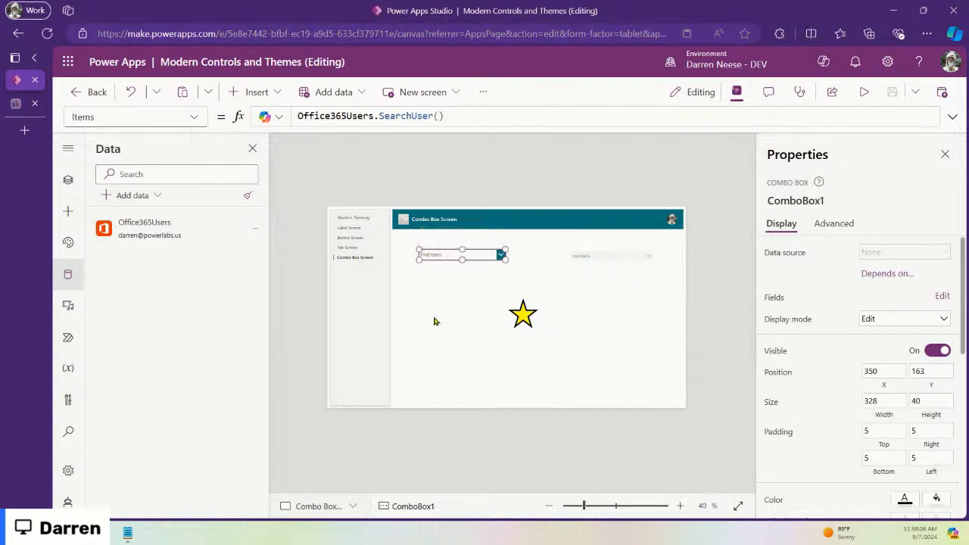
click(578, 258)
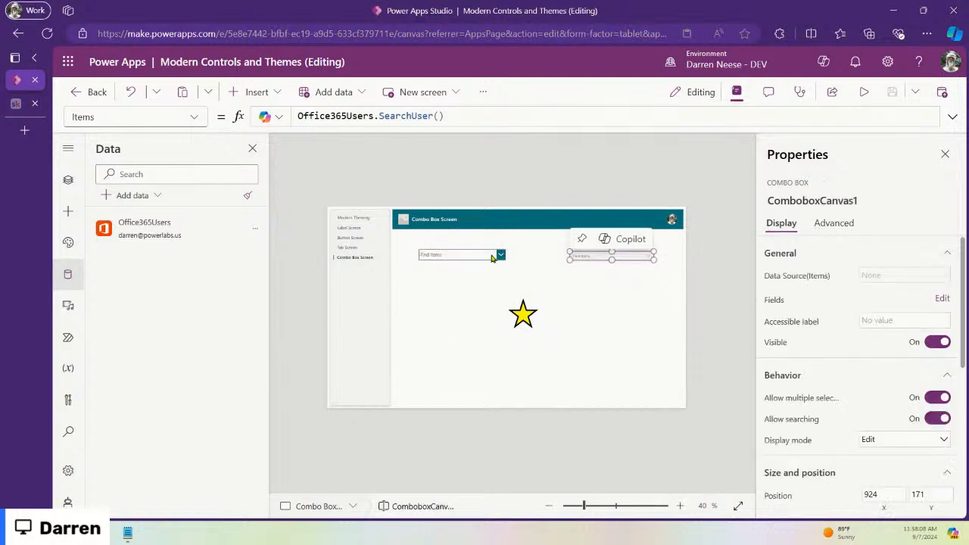
click(613, 259)
click(479, 257)
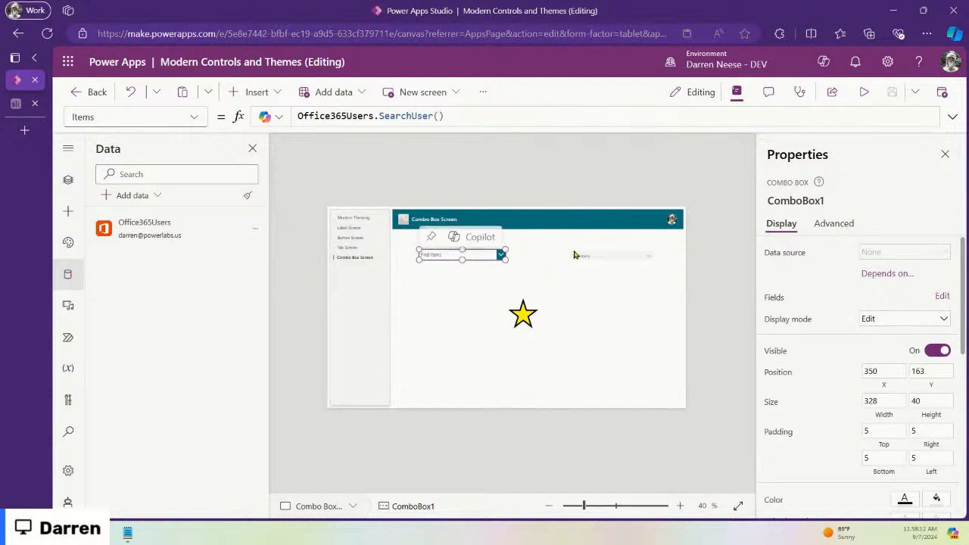
click(617, 259)
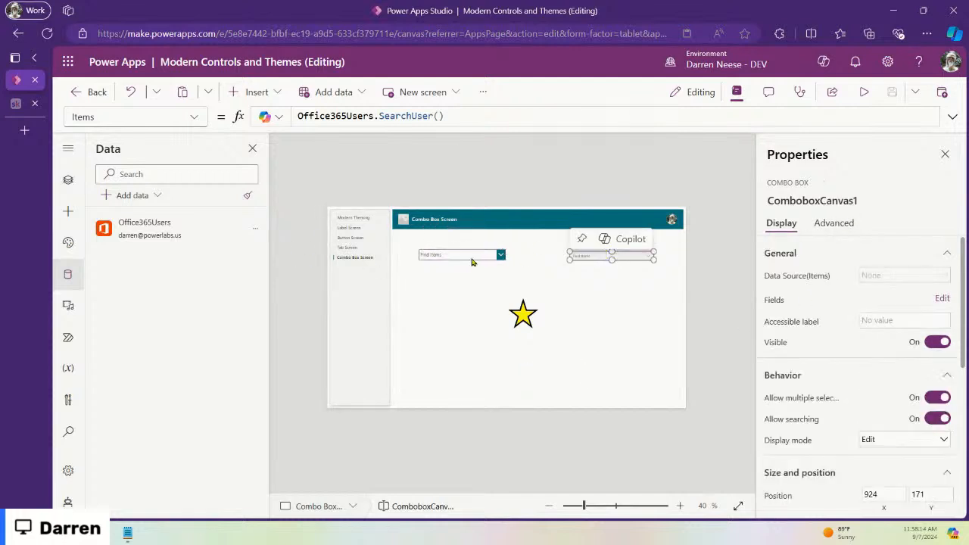
click(472, 261)
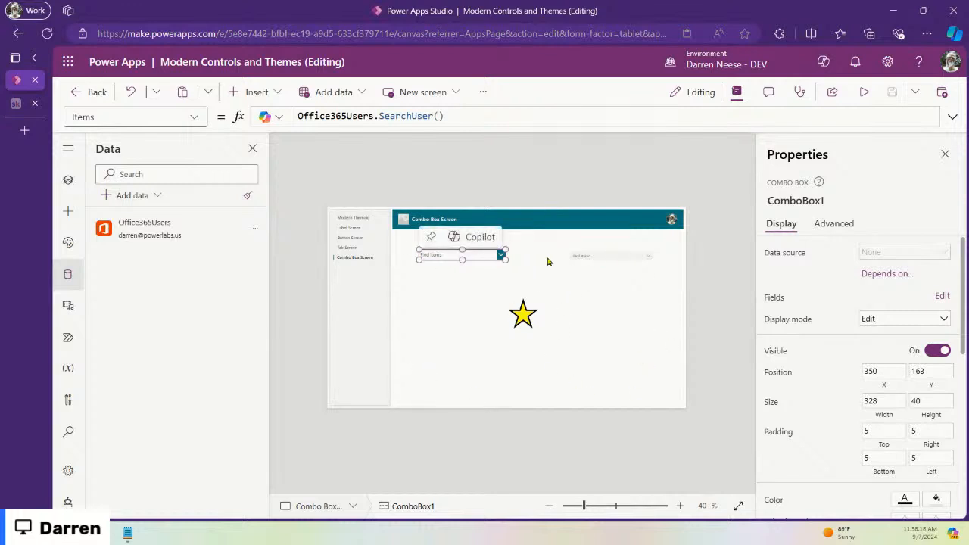
Step: Show ComboBox1's advanced properties and browse its full property list
click(842, 228)
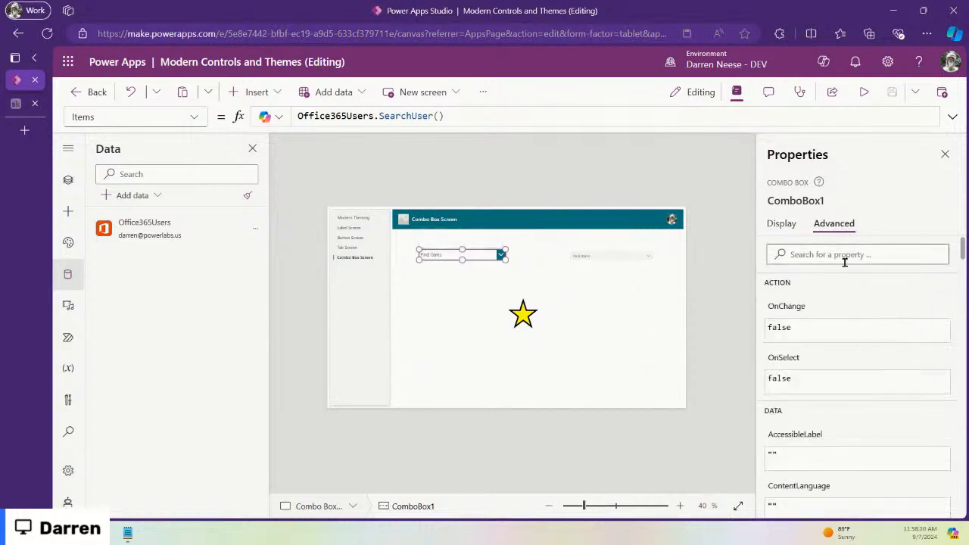
scroll(860, 296, down, 4)
scroll(860, 300, up, 4)
click(195, 118)
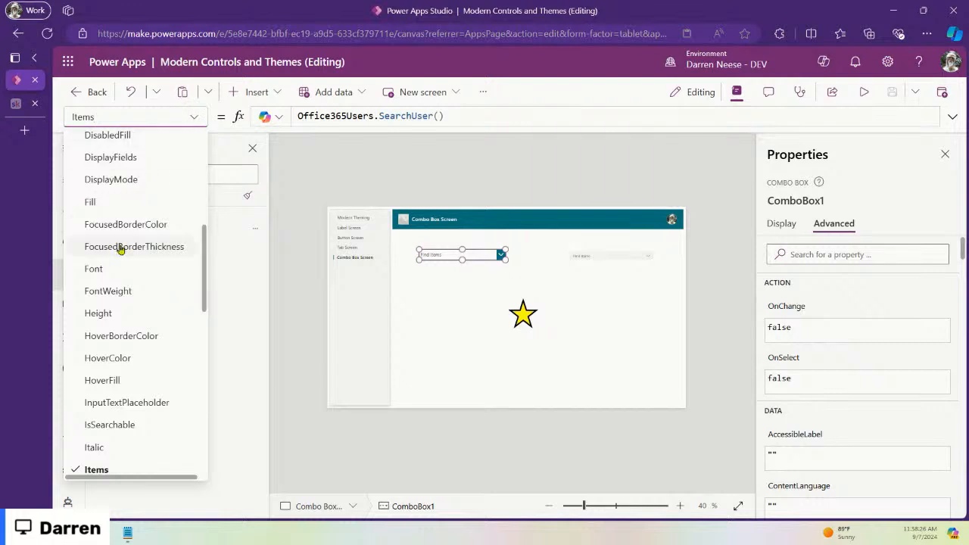
scroll(178, 235, up, 10)
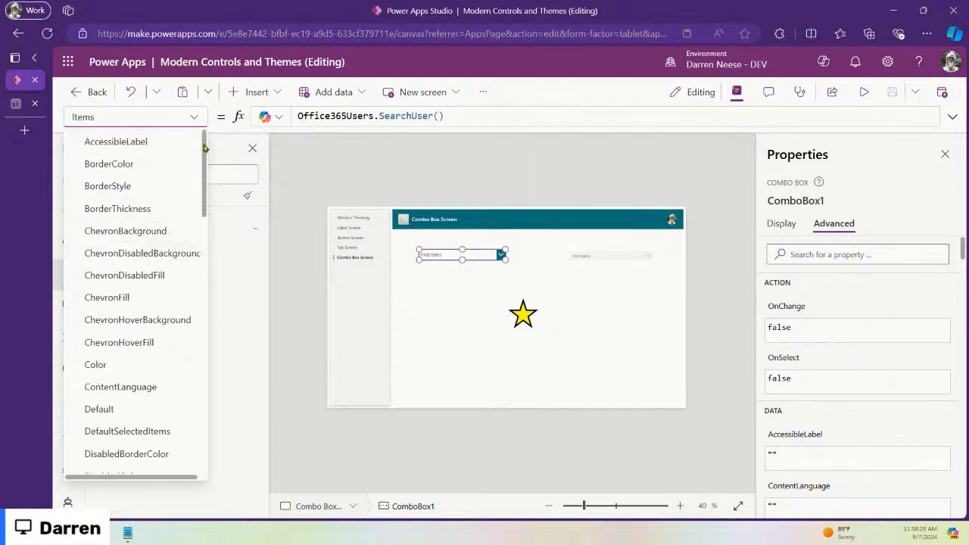
click(195, 118)
click(194, 119)
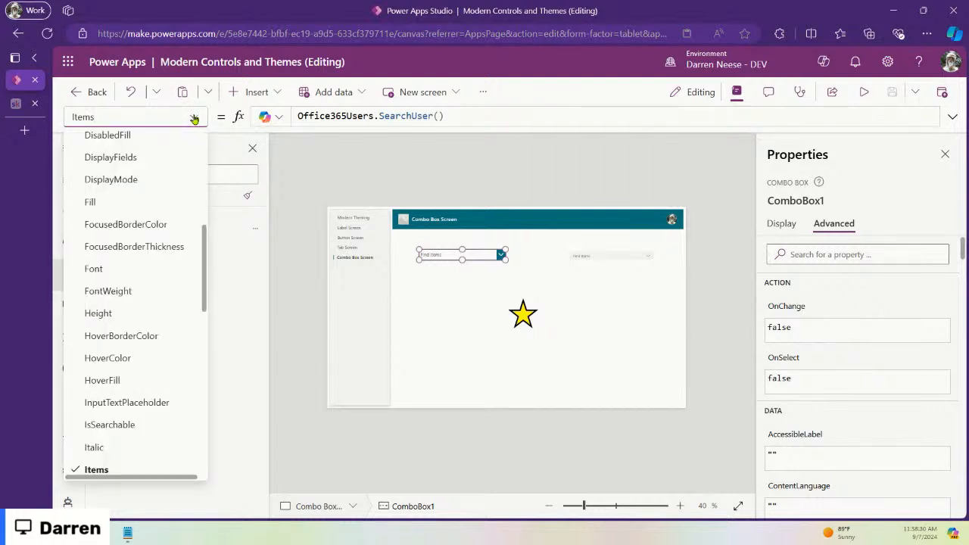
scroll(162, 223, up, 5)
scroll(163, 225, down, 3)
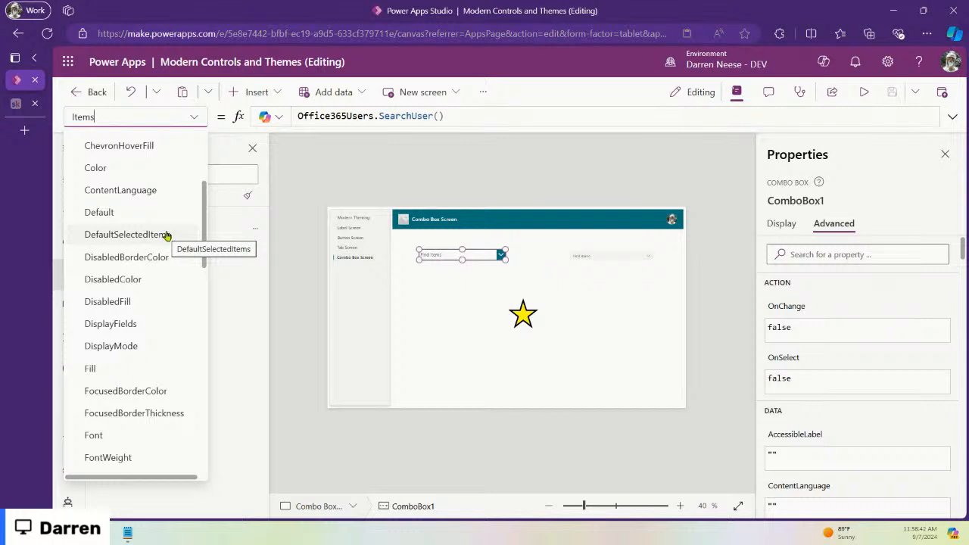
Step: Select ComboboxCanvas1 and open its property list to reach DefaultSelectedItems
click(614, 257)
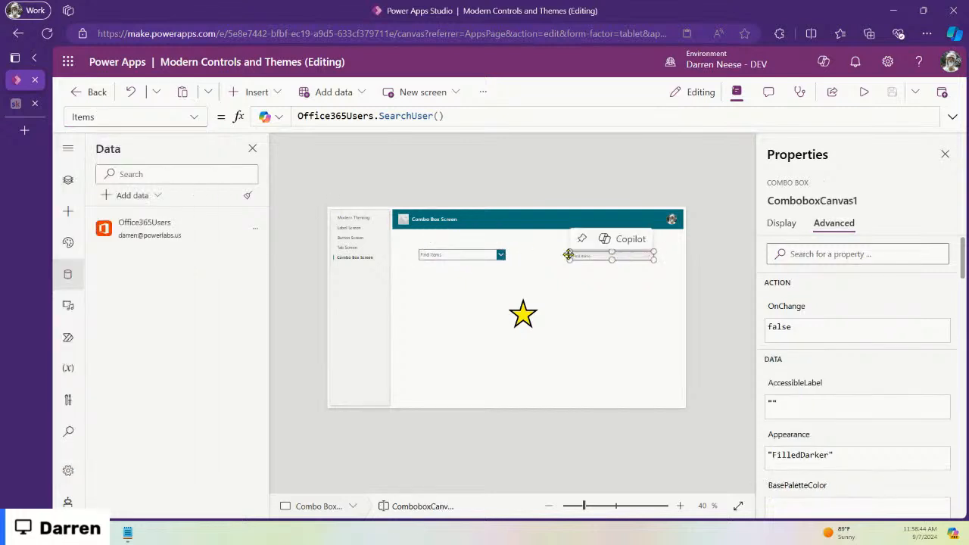
click(195, 117)
scroll(167, 242, up, 2)
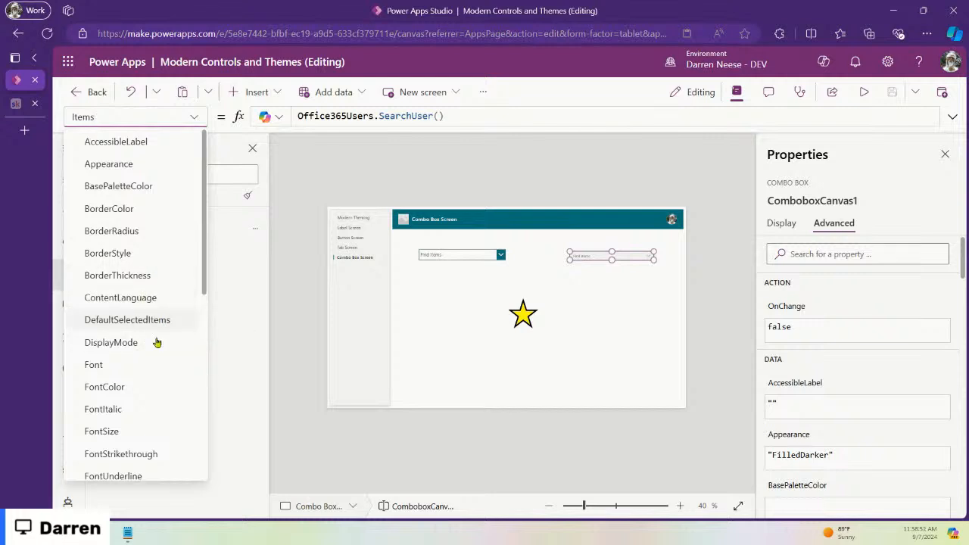
click(490, 261)
click(783, 223)
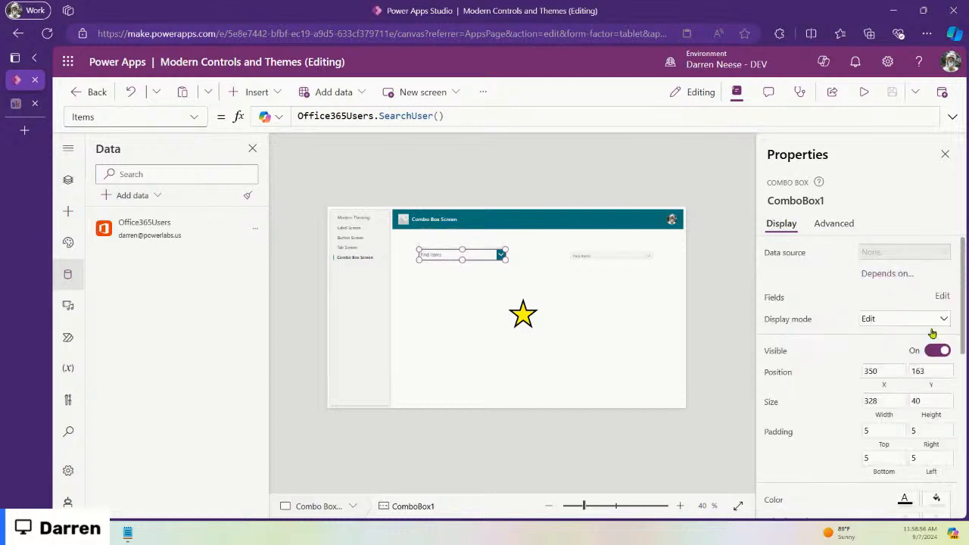
scroll(893, 363, down, 5)
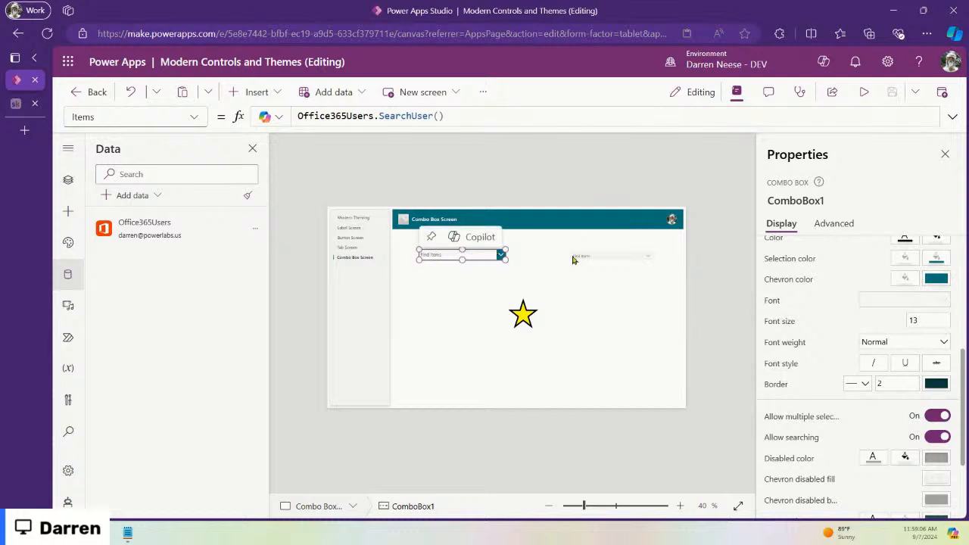
click(613, 258)
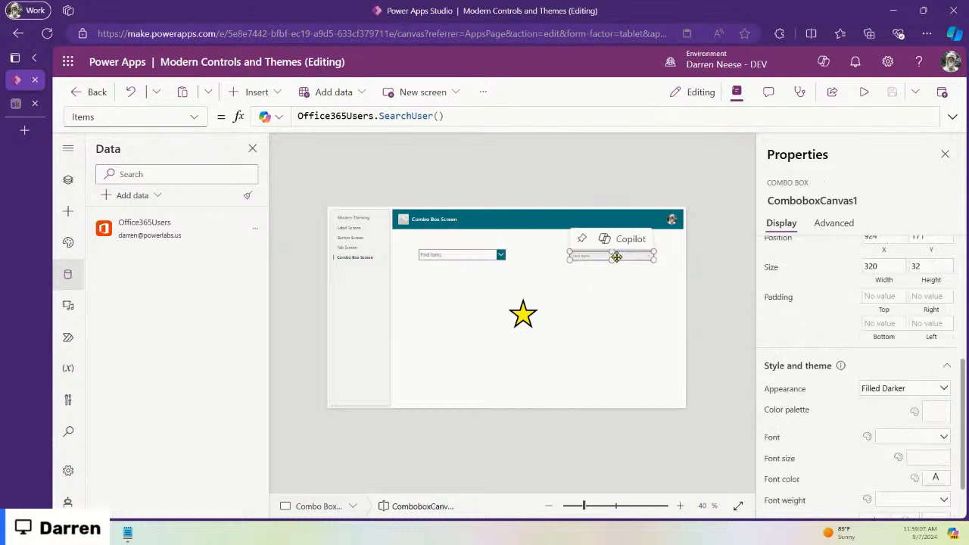
click(193, 117)
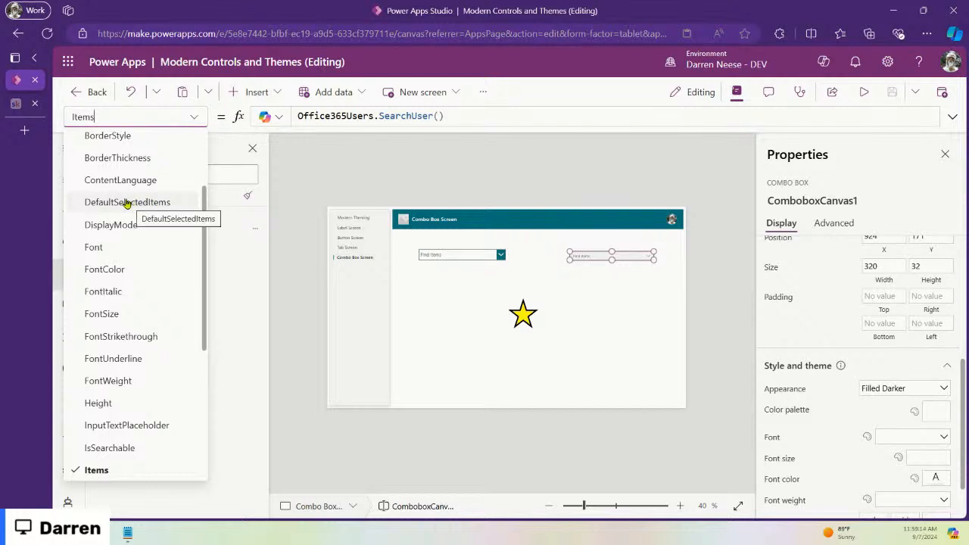
Step: Move the modern combo box to X 894, Y 167 and try locRecordSelectedPerson as DefaultSelectedItems
click(160, 203)
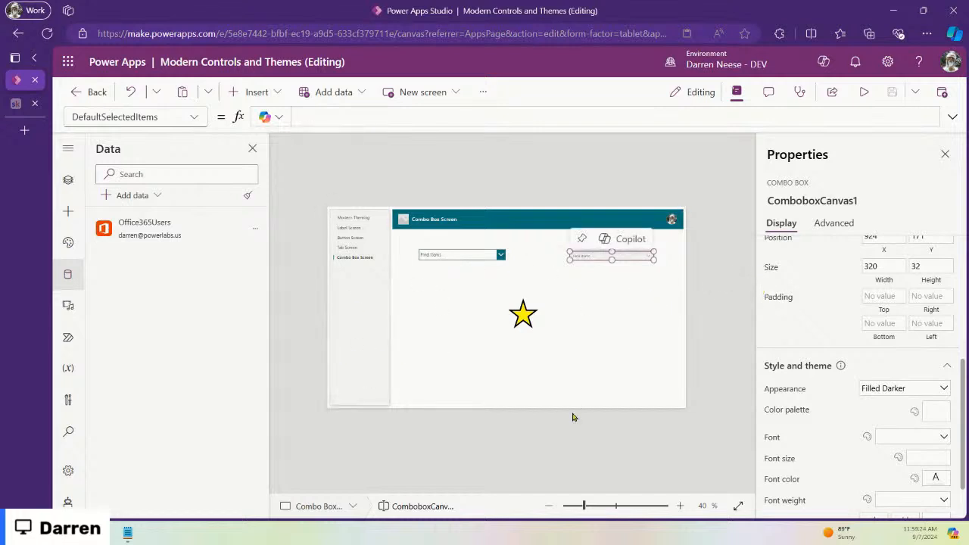
mouse_move(603, 253)
mouse_down()
mouse_move(588, 251)
mouse_move(596, 254)
mouse_up()
click(351, 115)
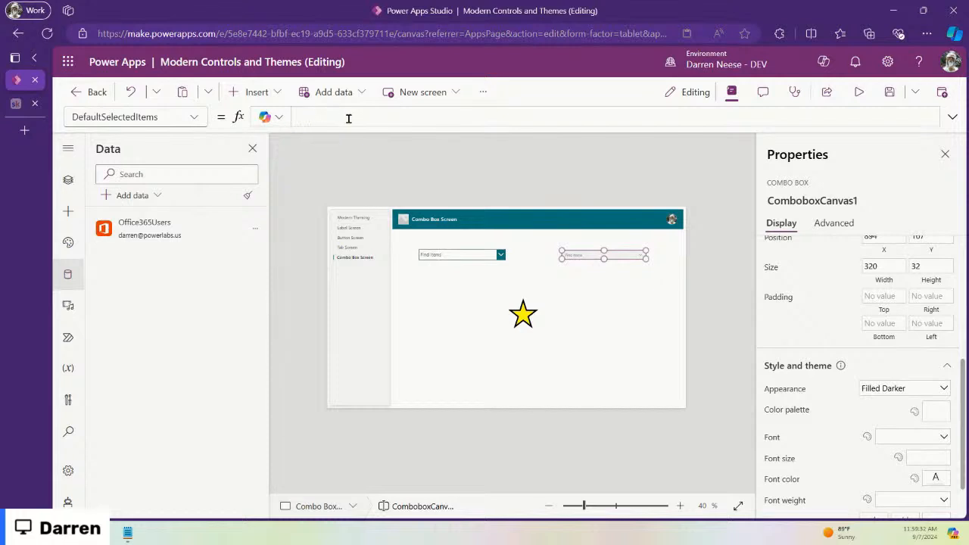
text(loc)
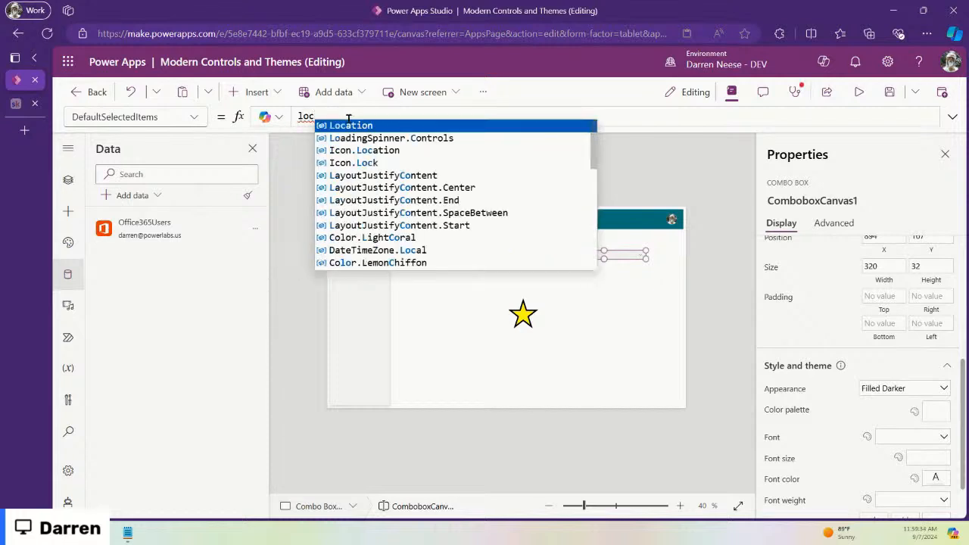
text(Record)
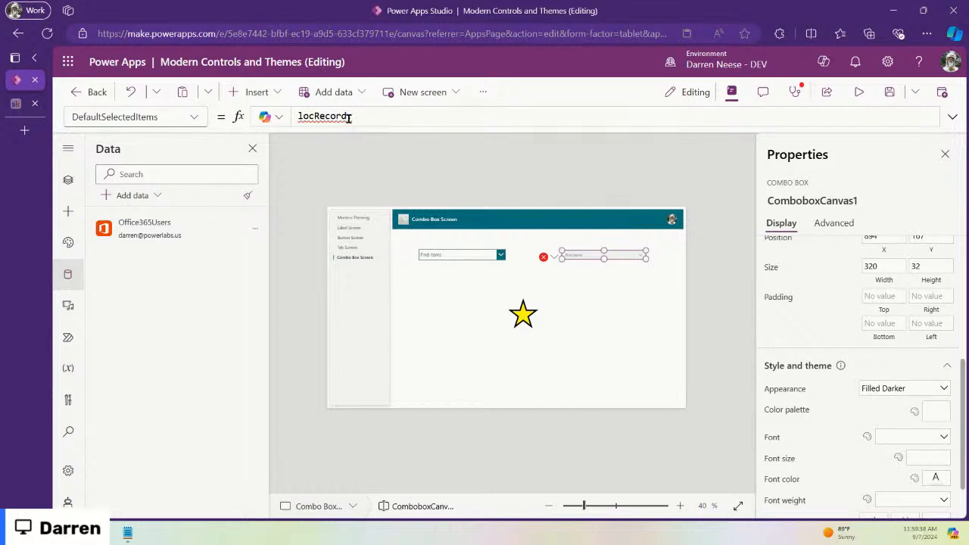
text(SelectedPerson)
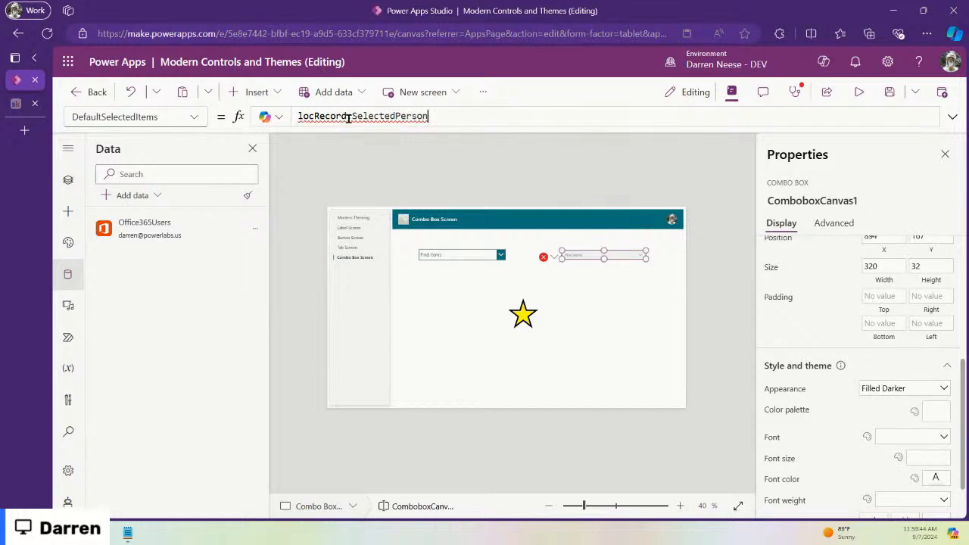
double_click(348, 117)
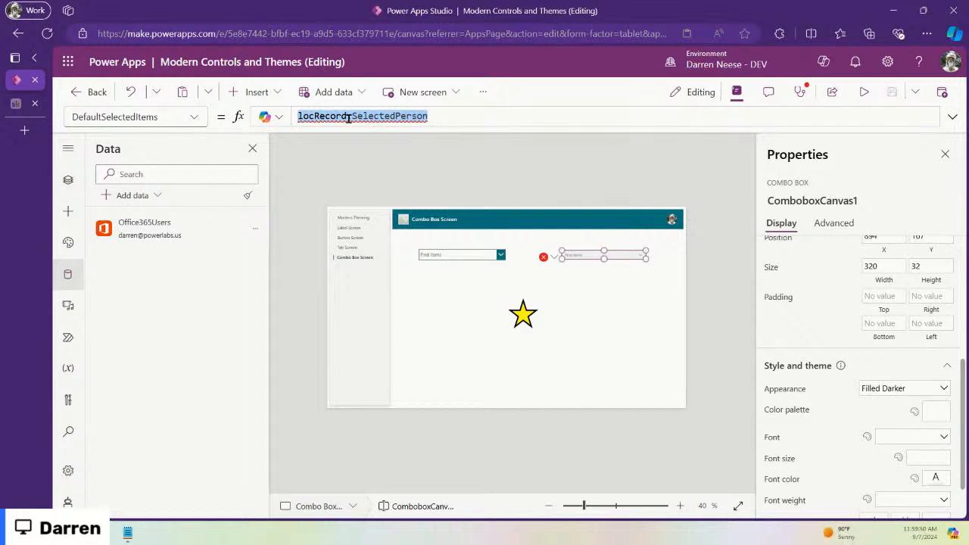
Step: Try Office365Users.SearchUser() as DefaultSelectedItems, then delete it to leave the formula empty
text(Off)
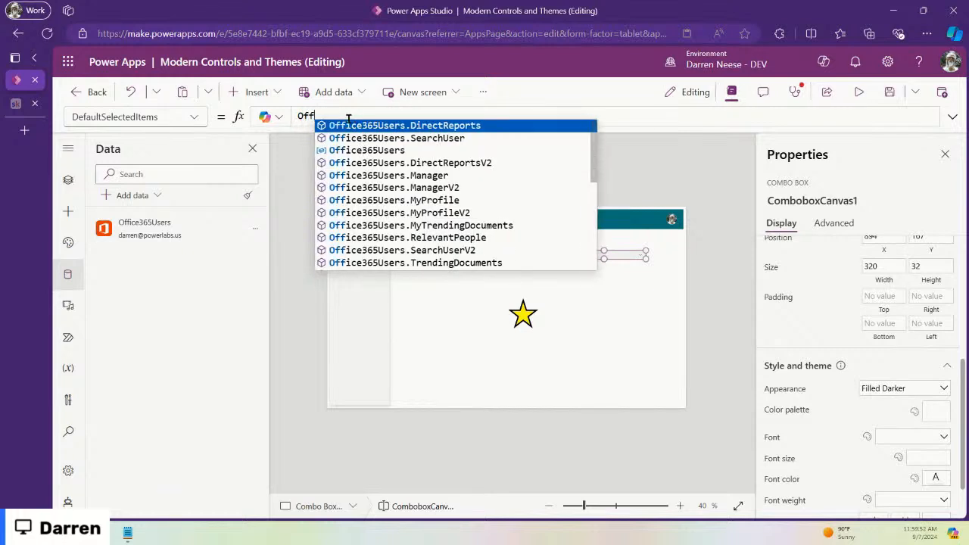
key(Down)
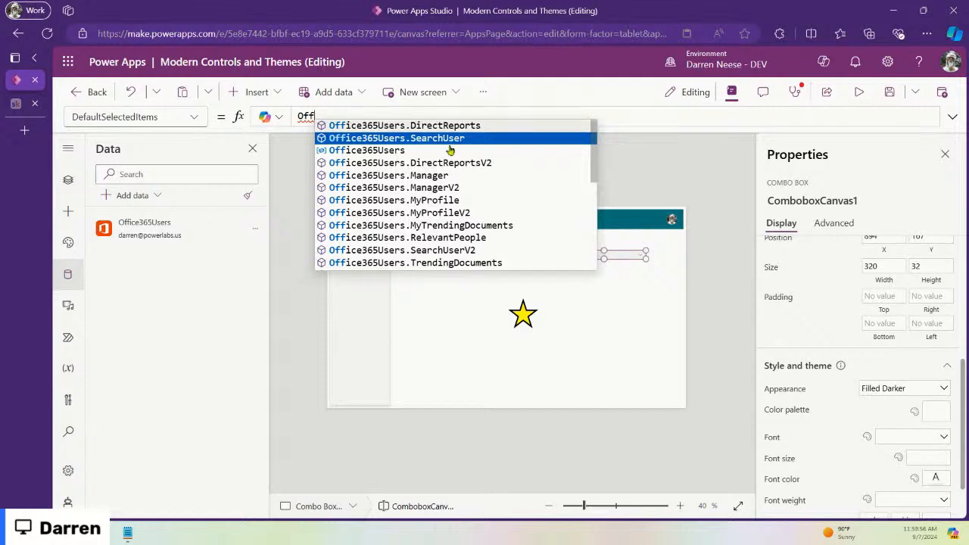
scroll(592, 178, down, 5)
scroll(594, 189, down, 5)
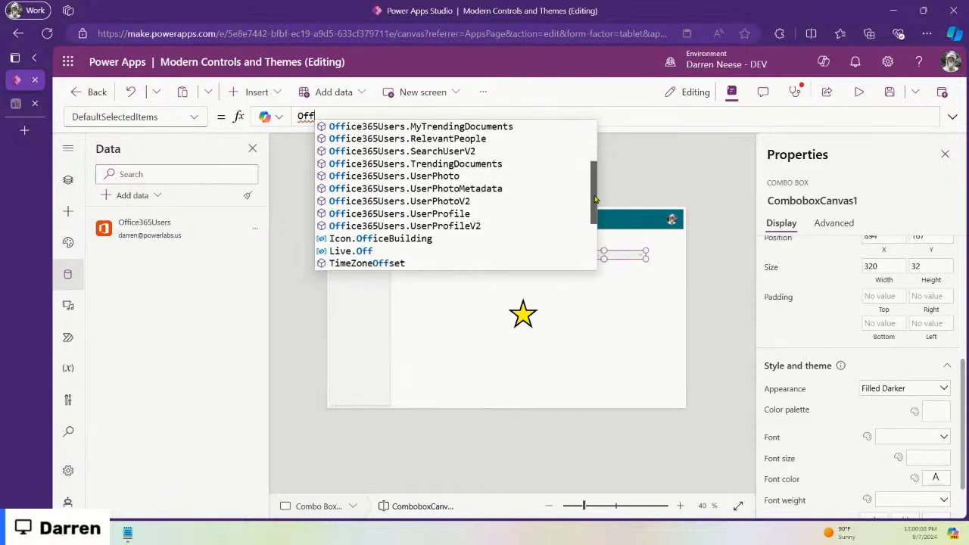
scroll(594, 197, up, 10)
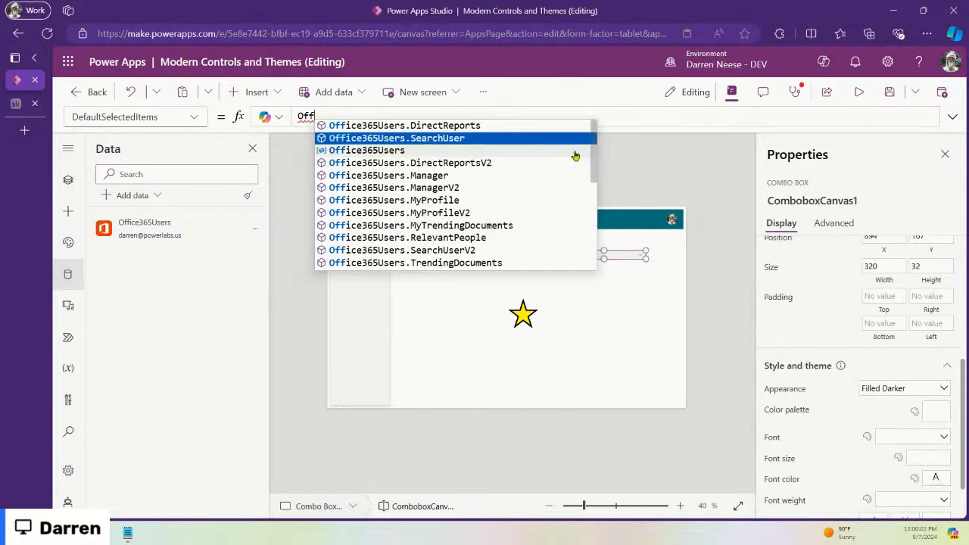
click(460, 137)
text(()
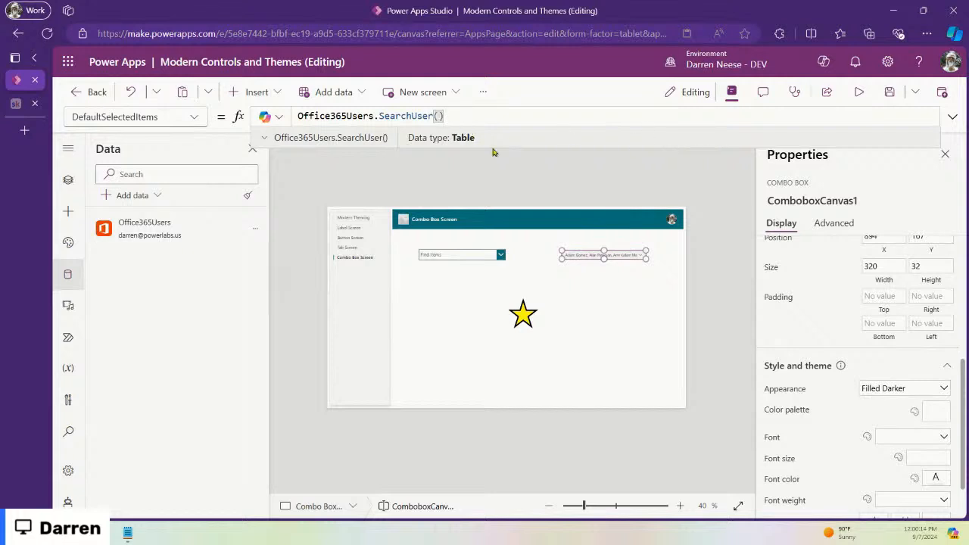
drag(465, 119, 289, 115)
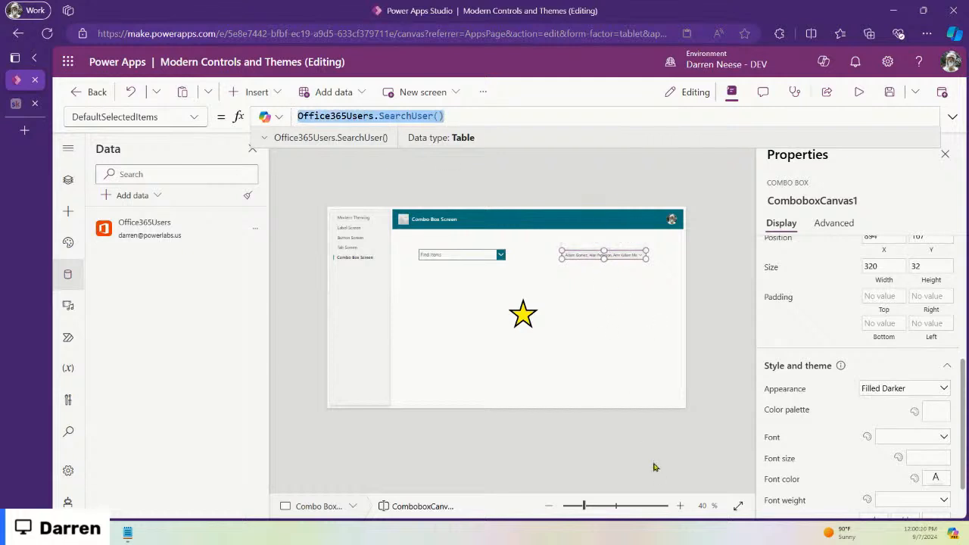
click(511, 116)
drag(536, 113, 260, 112)
key(BackSpace)
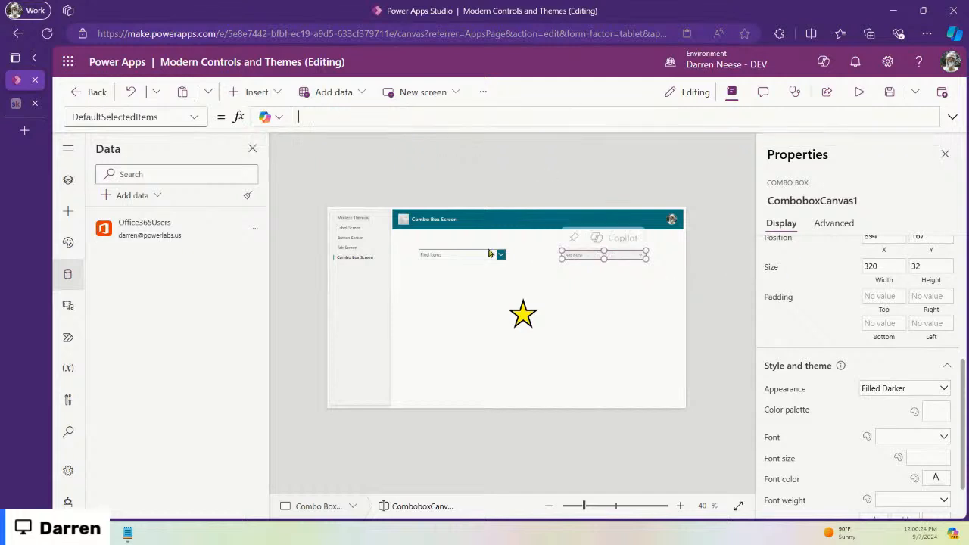
Step: Alternate selection between the classic and modern combo boxes and the screen
click(486, 255)
click(603, 255)
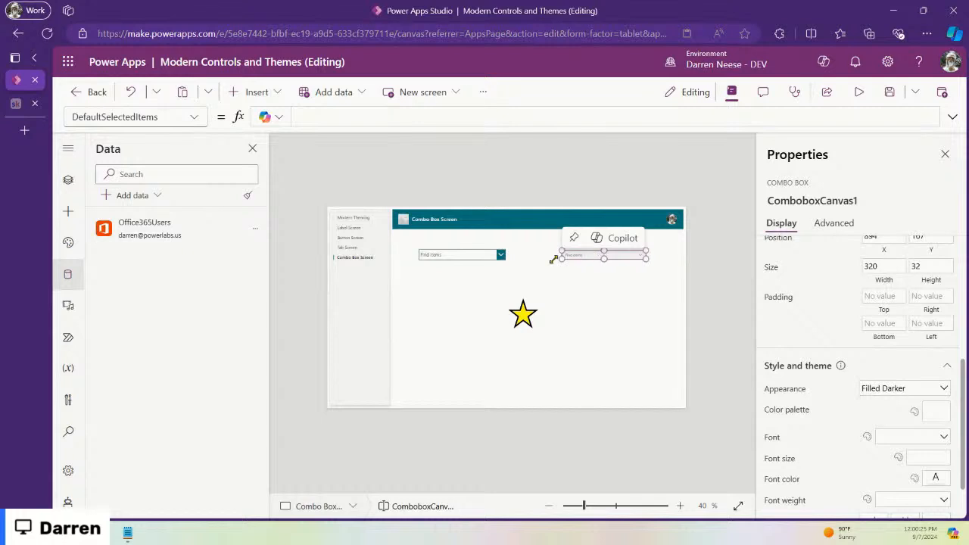
click(480, 255)
click(495, 331)
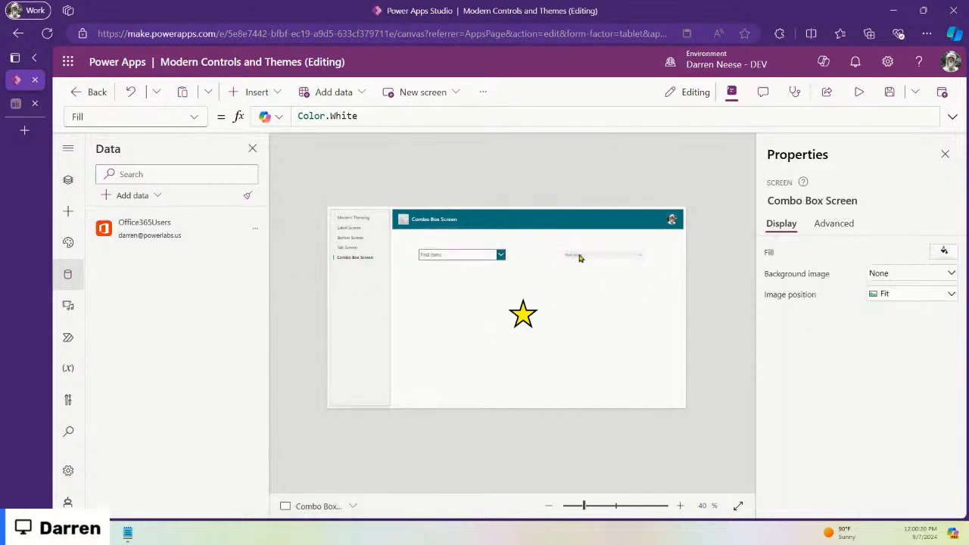
click(616, 258)
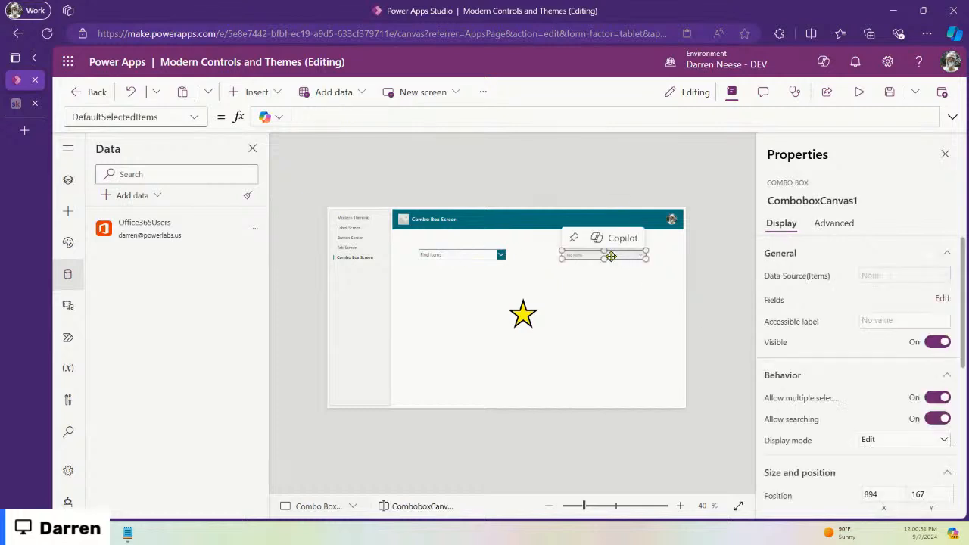
click(470, 257)
click(629, 256)
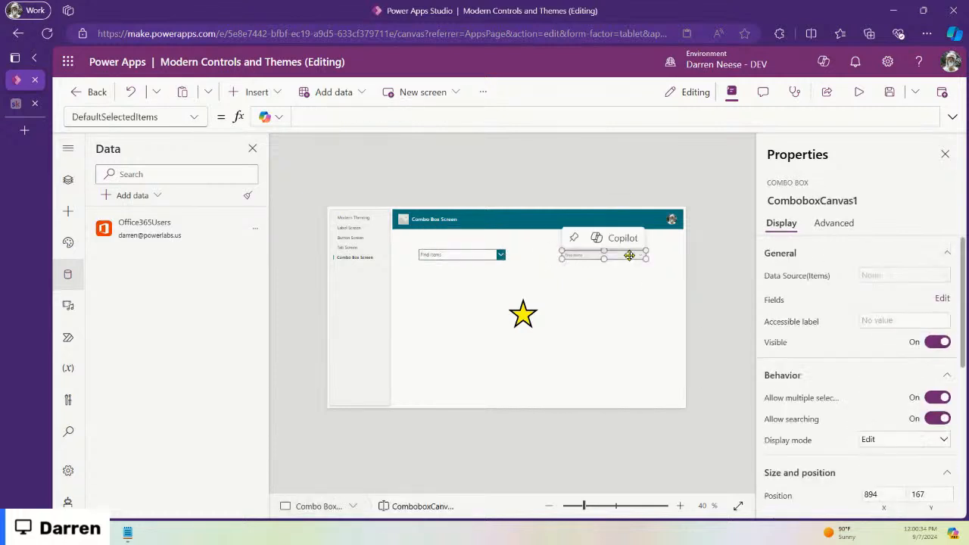
click(462, 255)
click(596, 259)
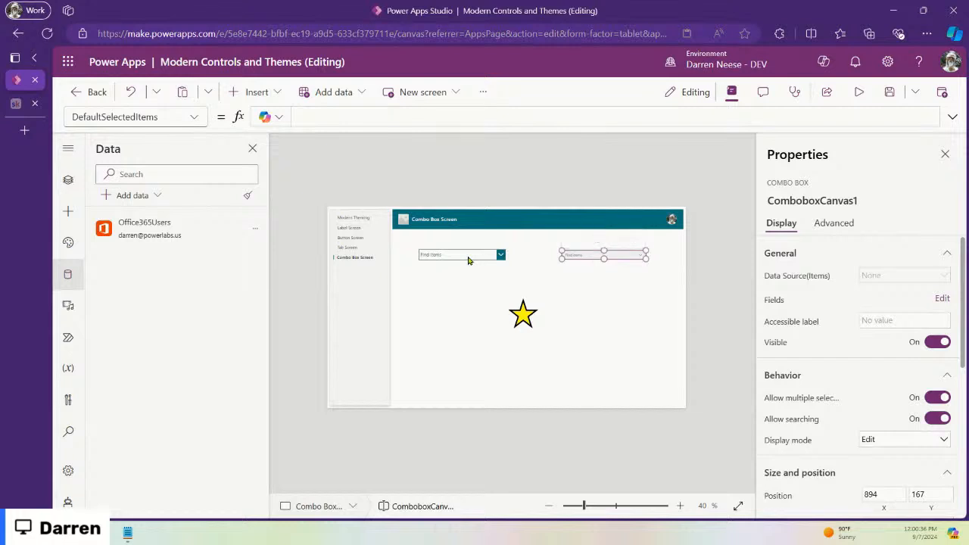
Step: Show the Tree view of screens and controls, then select the whole Combo Box Screen
click(69, 179)
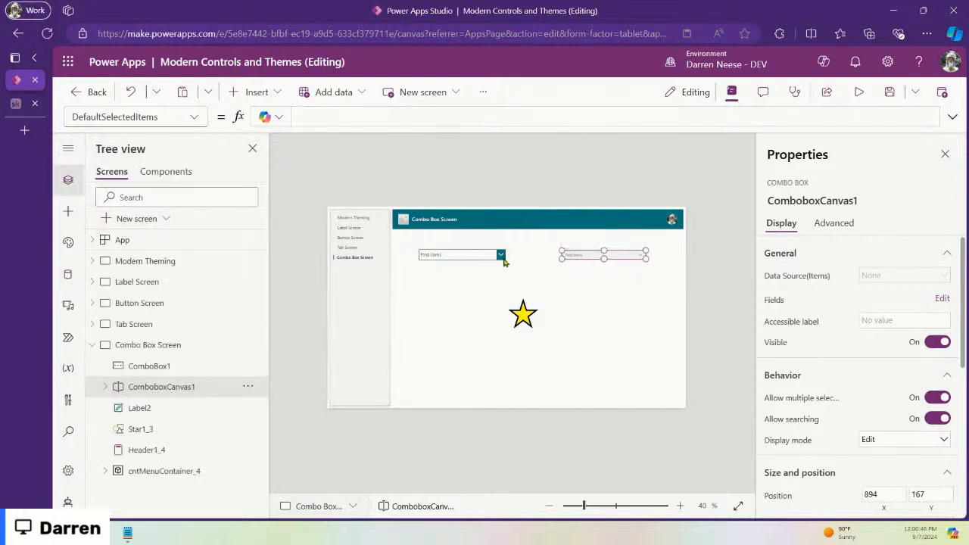
click(478, 252)
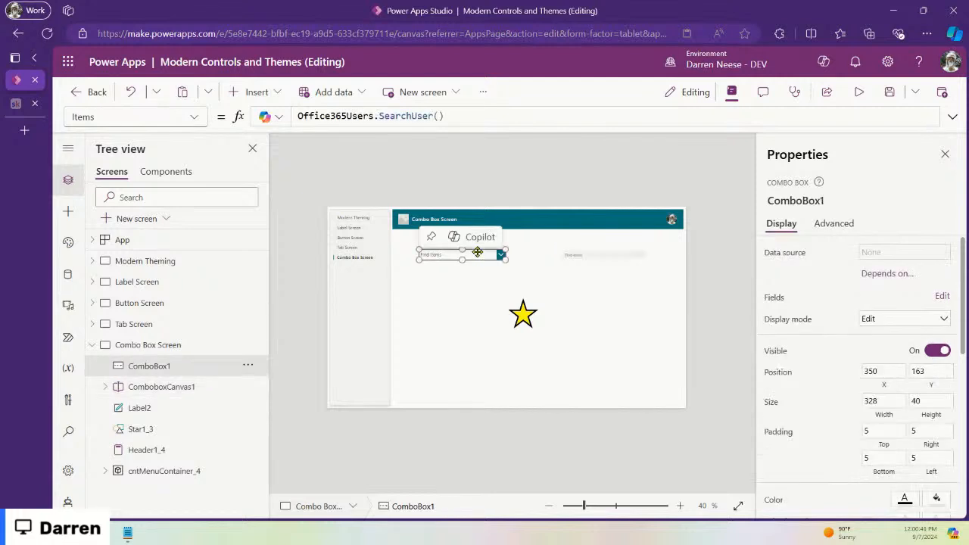
click(624, 261)
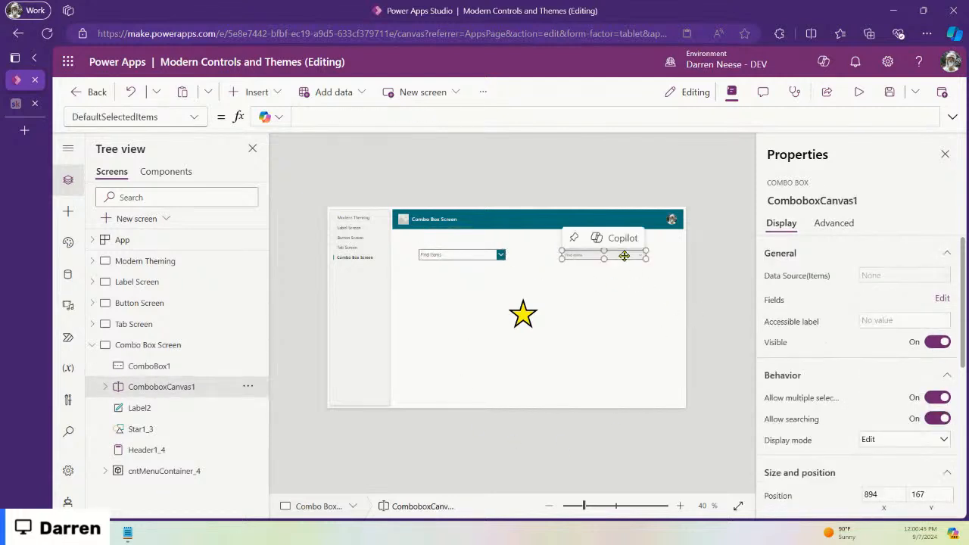
click(490, 258)
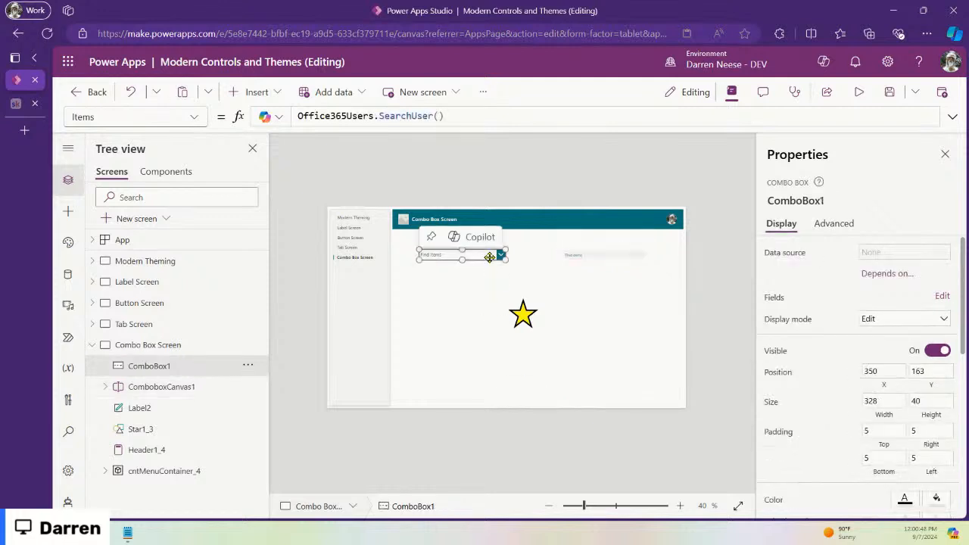
click(601, 338)
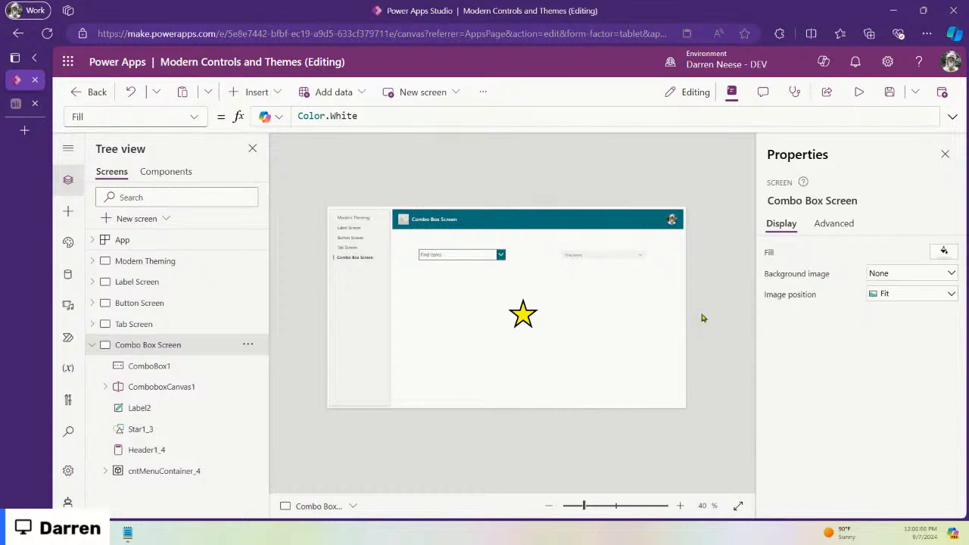
Step: Select the modern combo box, the classic combo box and the star shape in turn
click(584, 255)
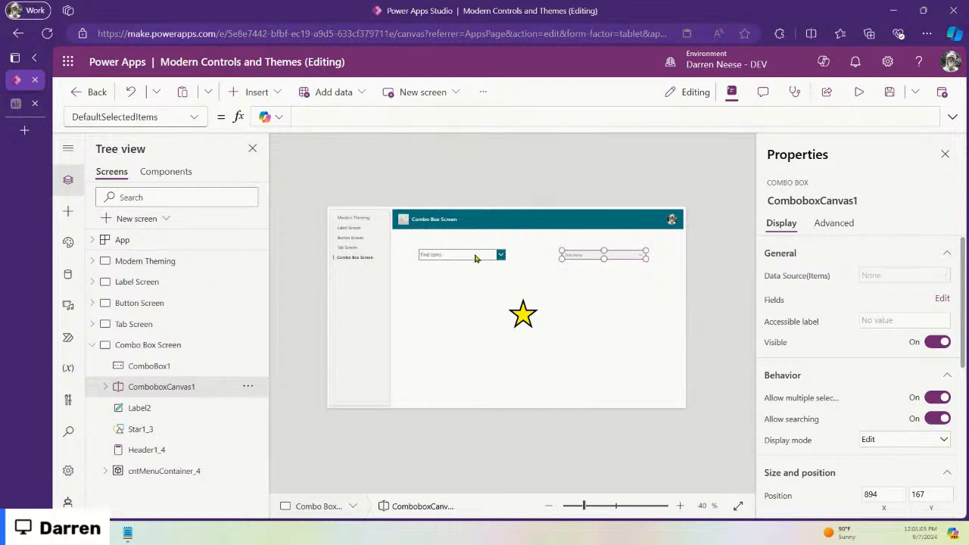
click(475, 258)
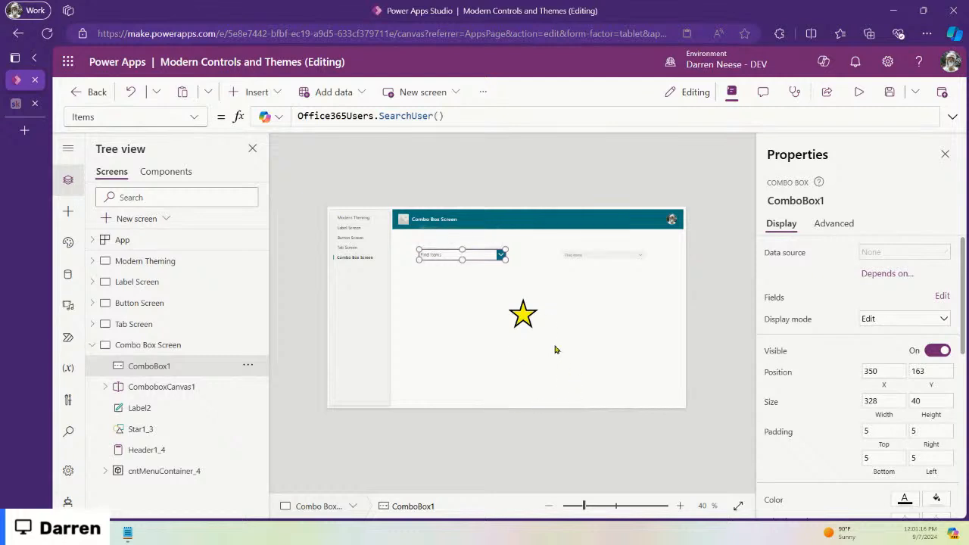
click(522, 317)
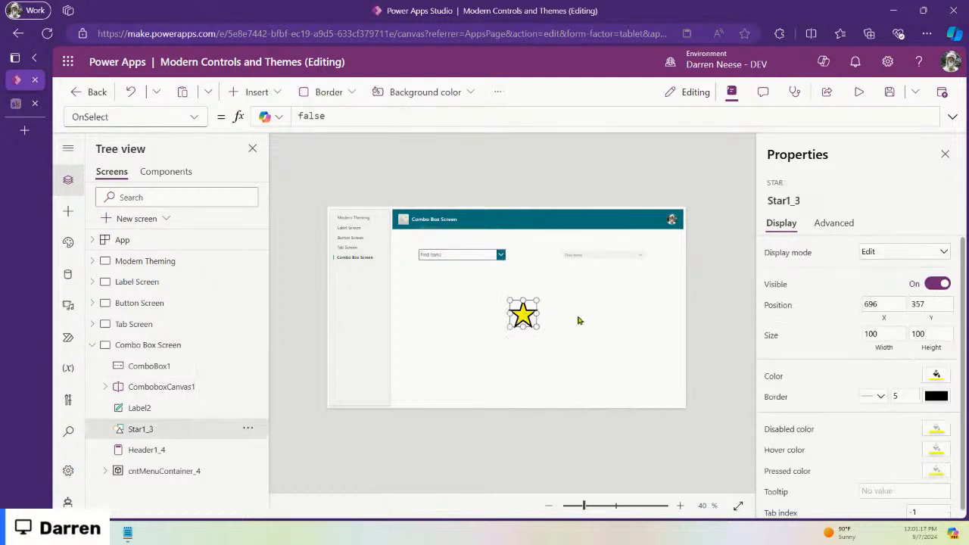
click(619, 256)
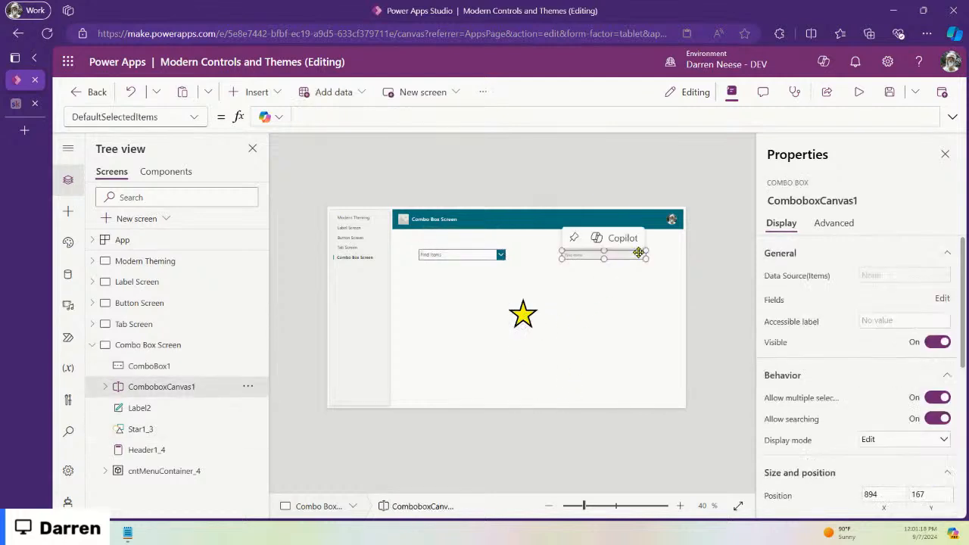
Step: Preview the app, open the modern combo box's user list, then return to editing
click(860, 91)
click(637, 203)
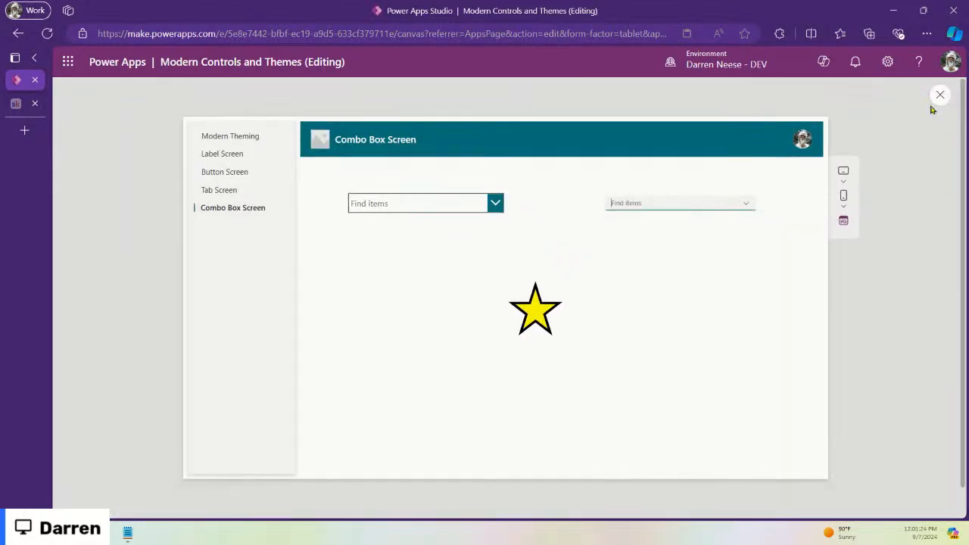
click(940, 95)
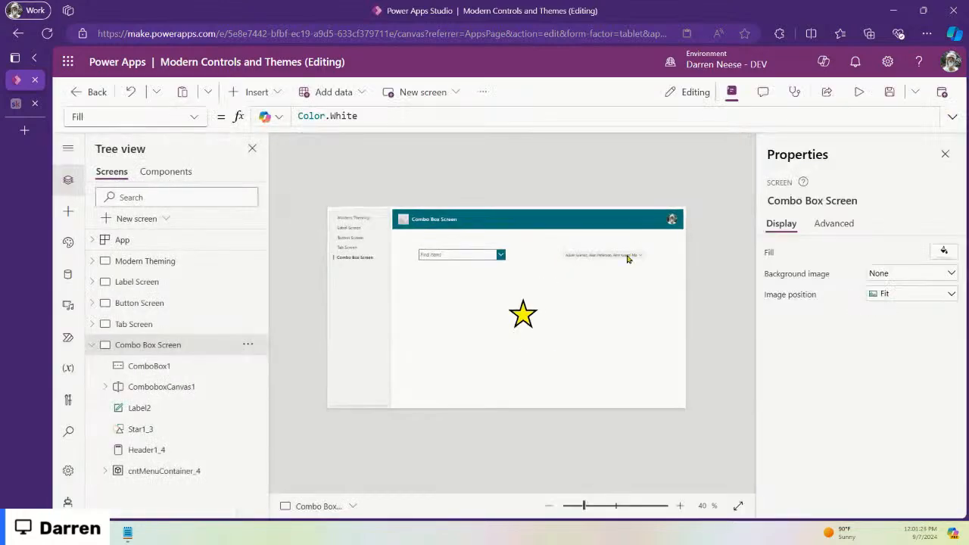
click(627, 258)
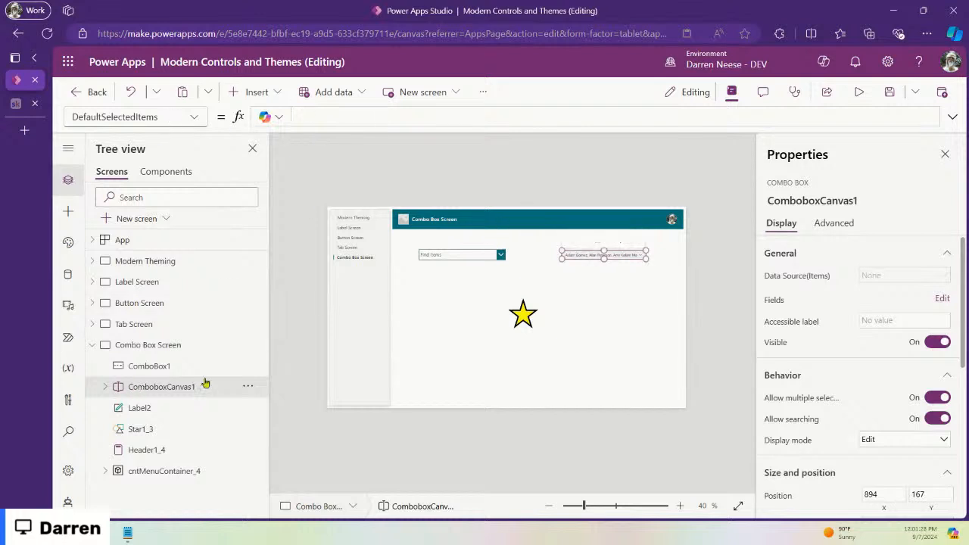
Step: Replace the modern combo box's Items formula with ComboBoxSample
click(896, 276)
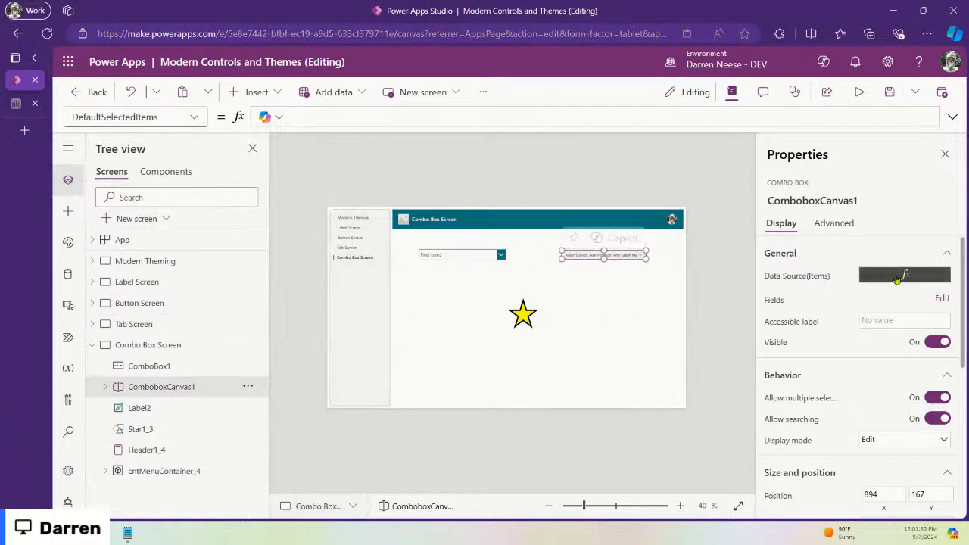
drag(472, 119, 261, 117)
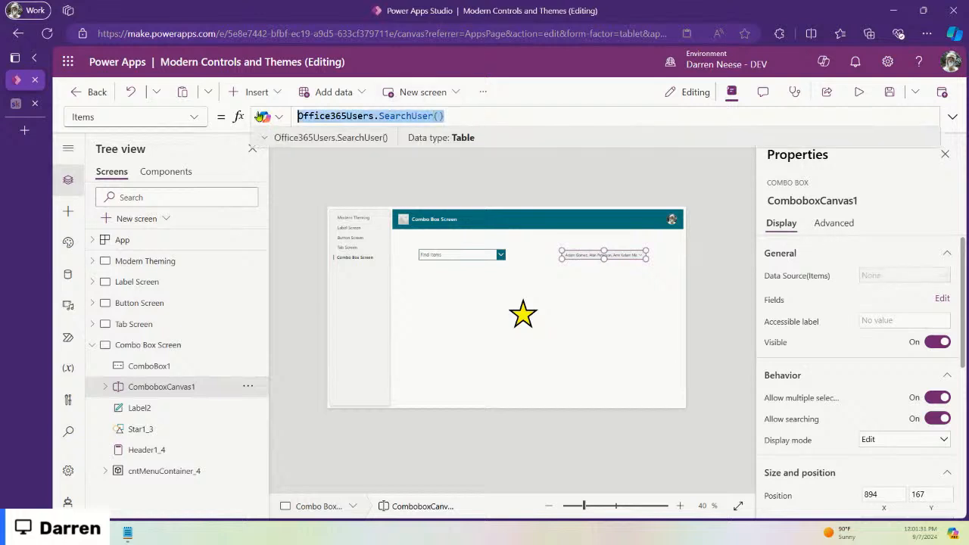
text(Radio)
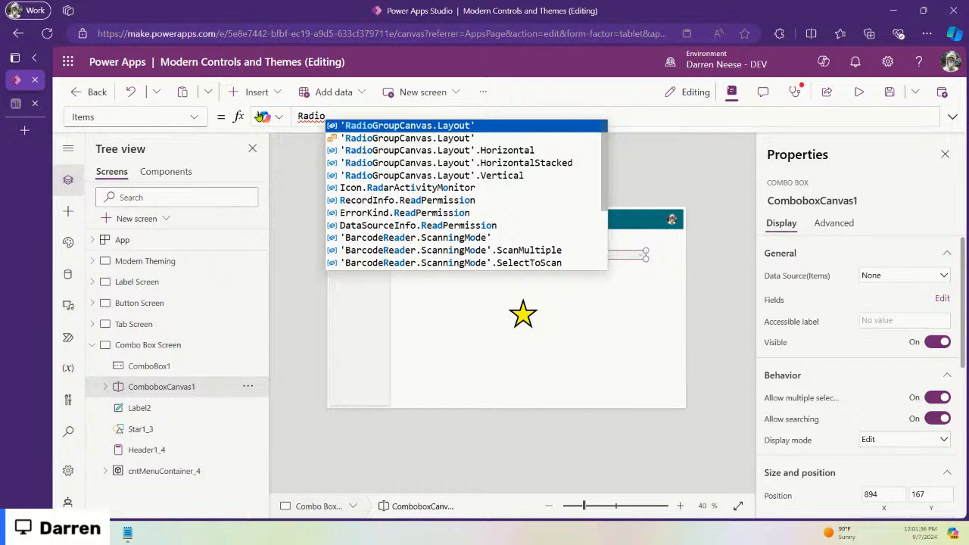
key(ctrl+a)
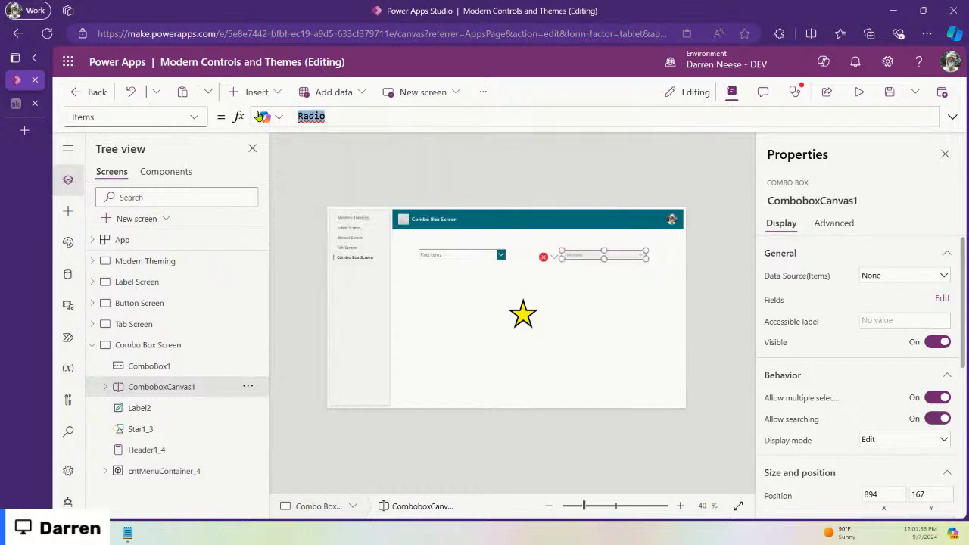
text(Szm)
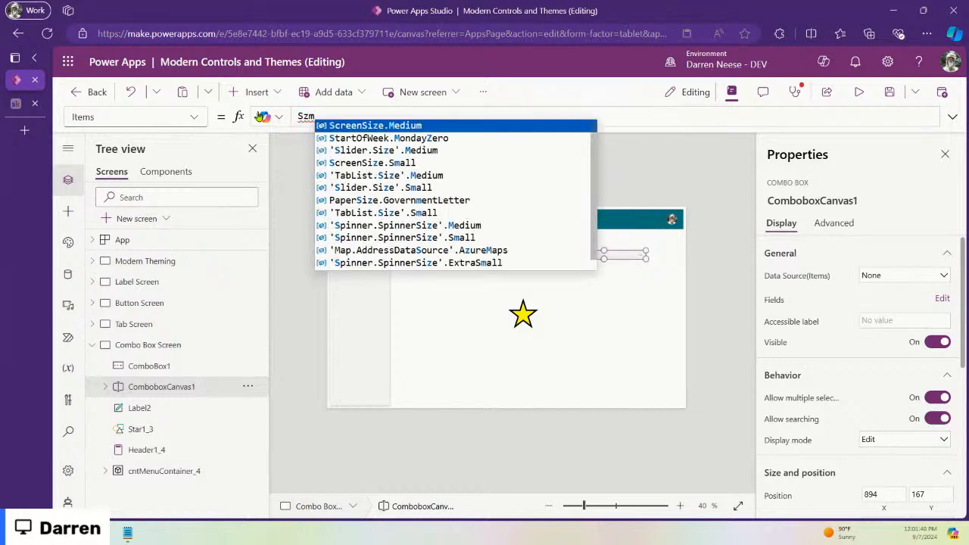
key(BackSpace)
key(BackSpace)
text(ample)
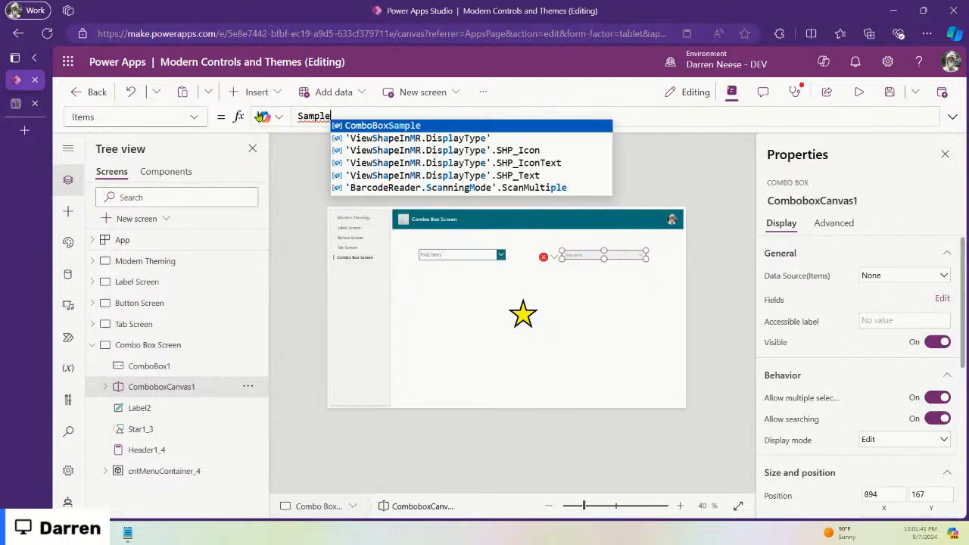
key(Tab)
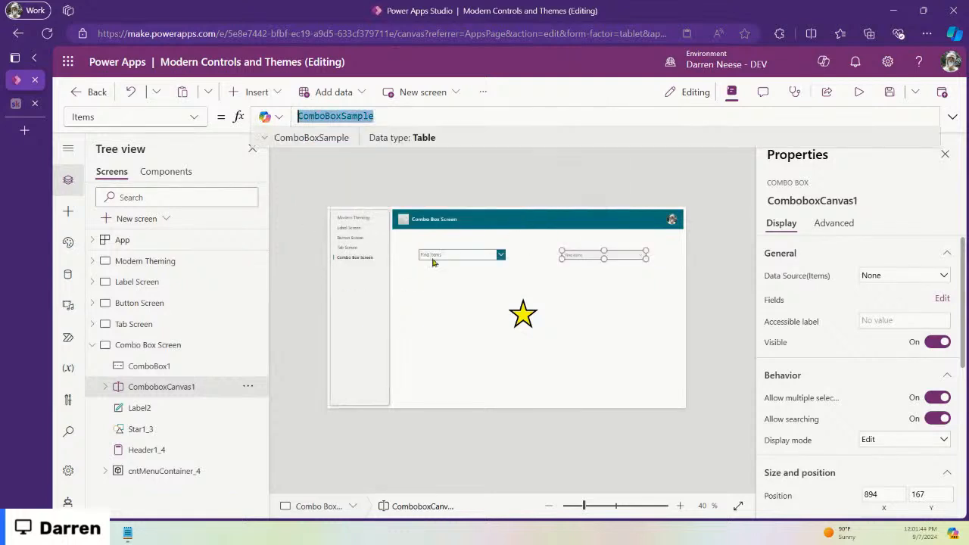
Step: Set the classic combo box's Items to ComboBoxSample as well
click(438, 255)
click(446, 117)
drag(470, 116, 276, 117)
text(ComboBoxSample)
click(641, 288)
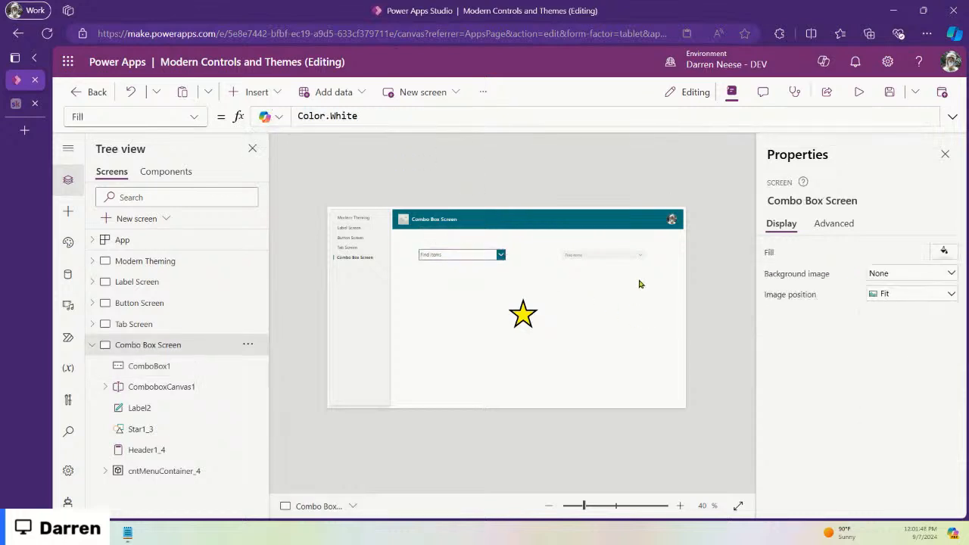
Step: Preview the app, open both combo boxes' item lists, then return to editing
click(632, 256)
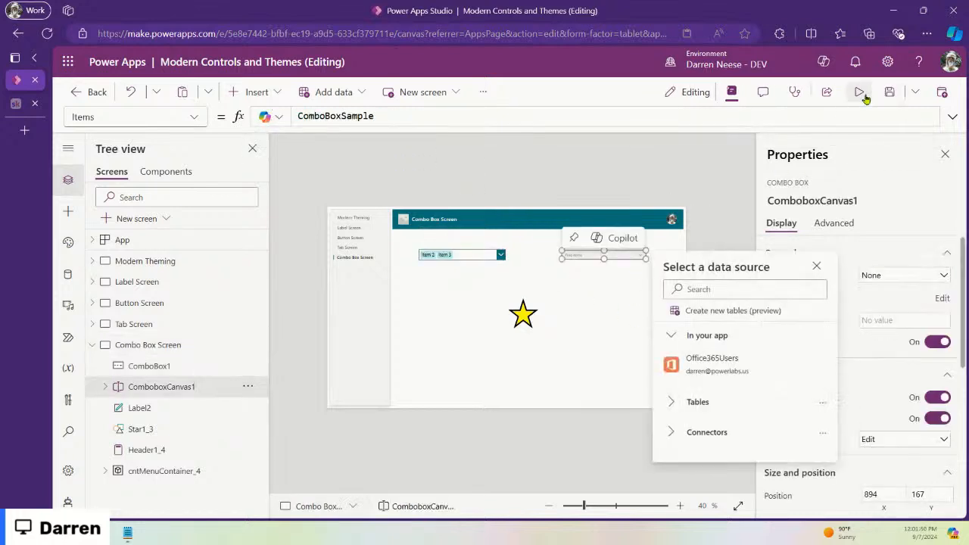
click(864, 95)
click(730, 198)
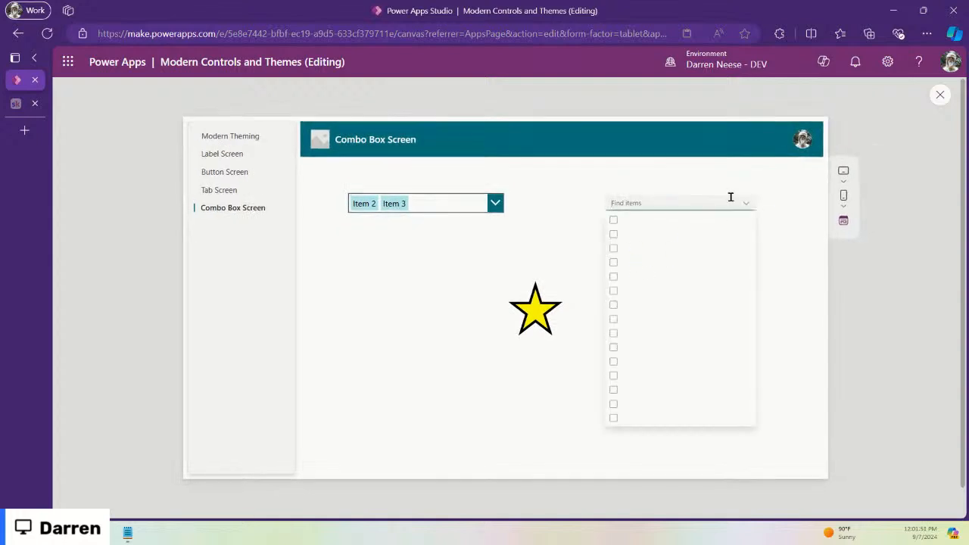
click(478, 199)
click(481, 203)
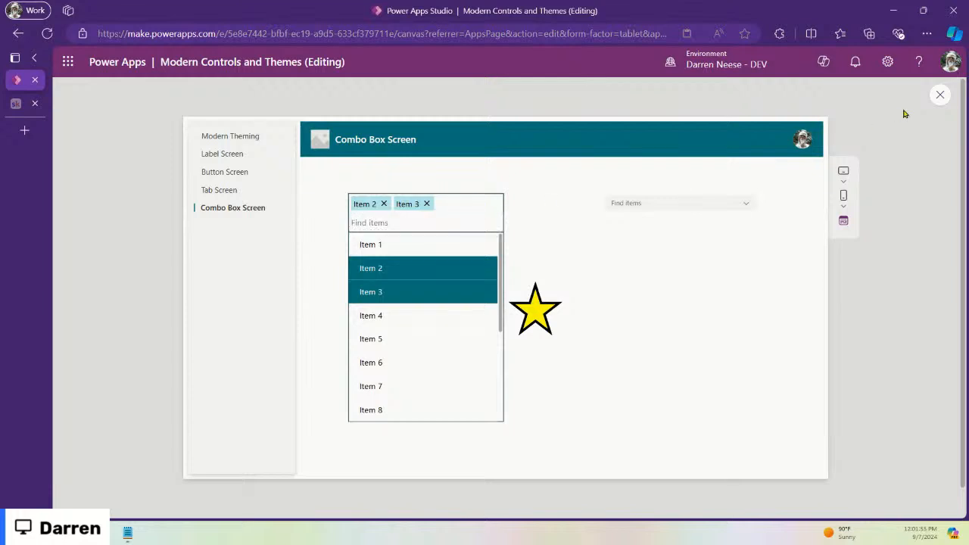
click(940, 95)
click(940, 95)
click(640, 255)
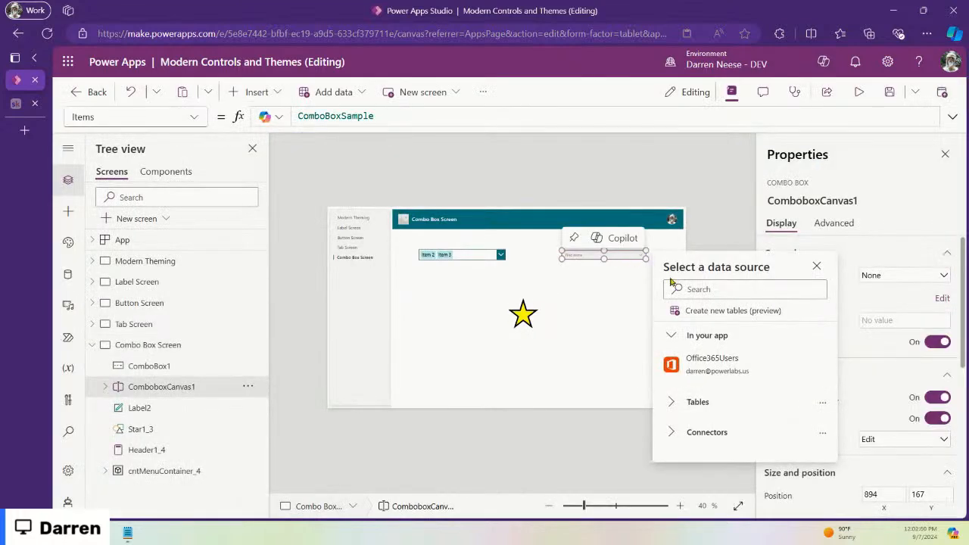
Step: Keep the modern combo box's appearance as Filled Darker
click(816, 266)
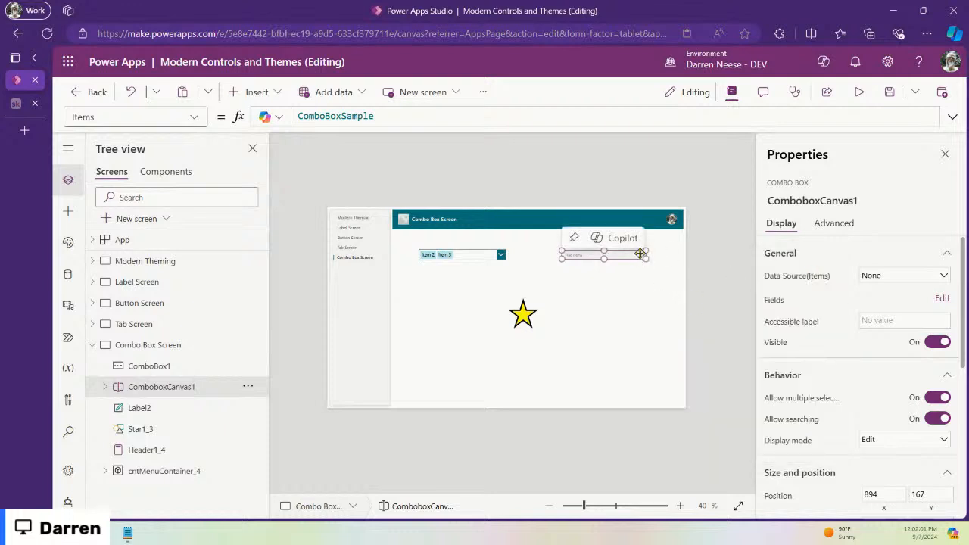
scroll(870, 420, down, 5)
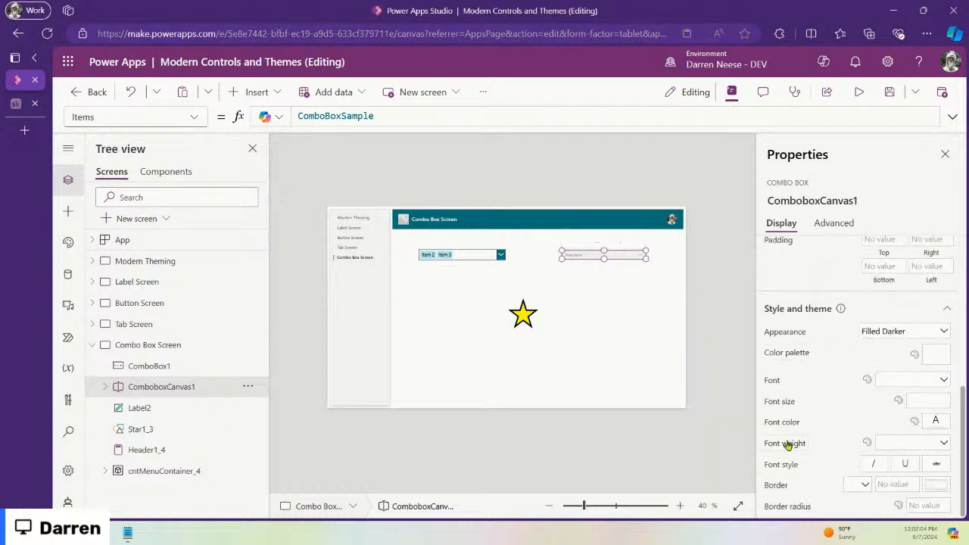
click(930, 335)
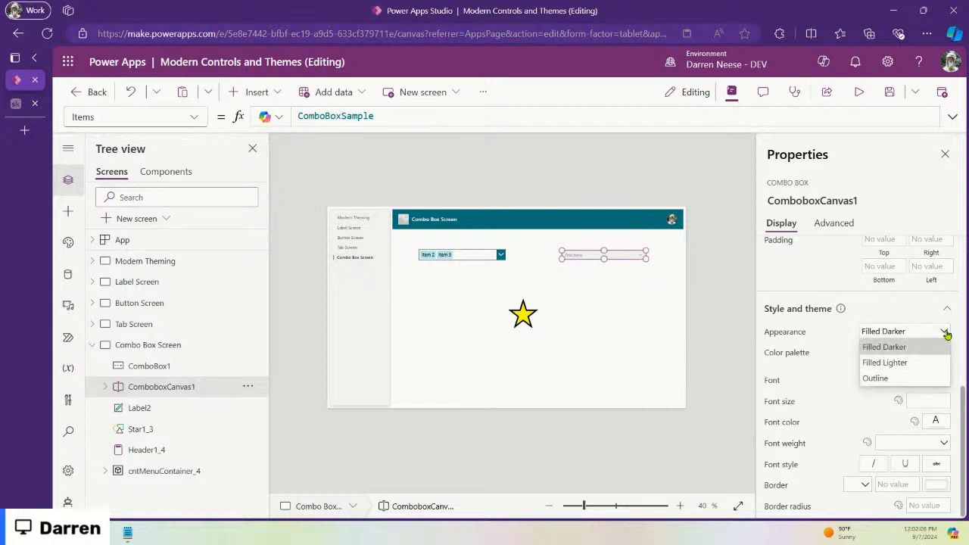
click(946, 333)
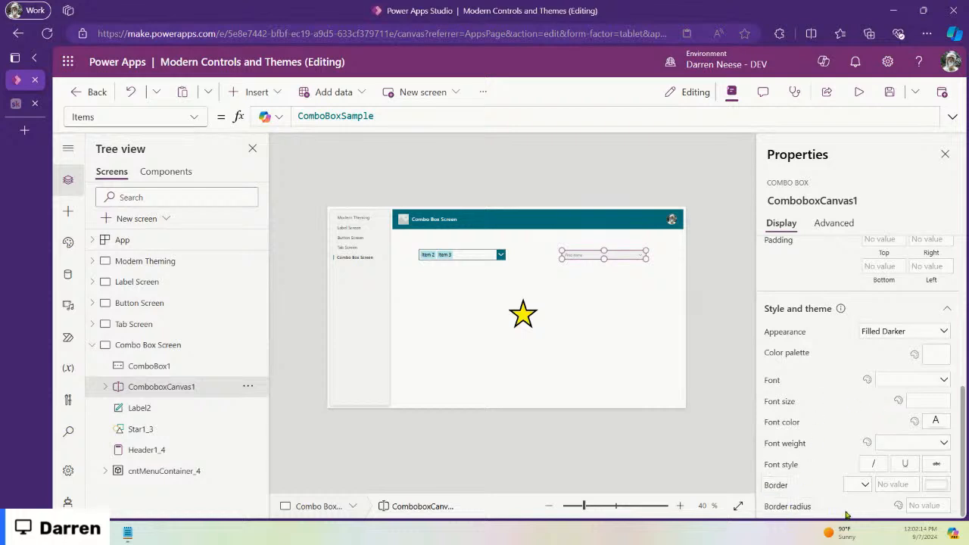
Step: Set the modern combo box's BorderColor to App.Theme.Colors.Primary
click(779, 488)
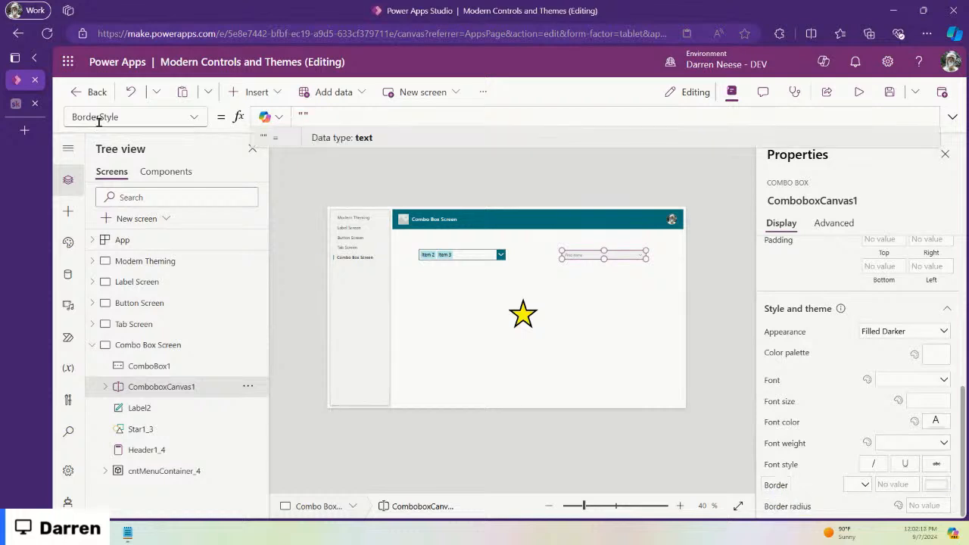
click(192, 117)
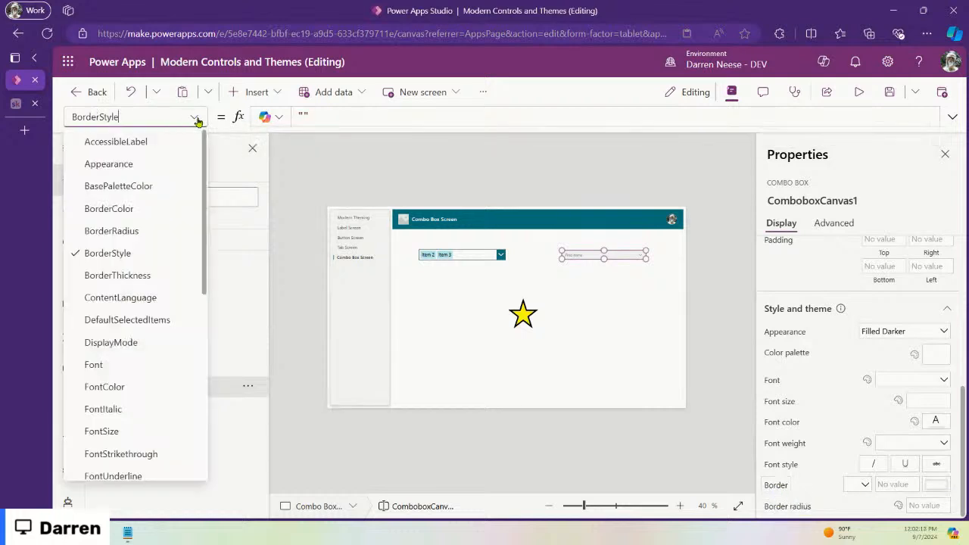
click(136, 208)
click(358, 116)
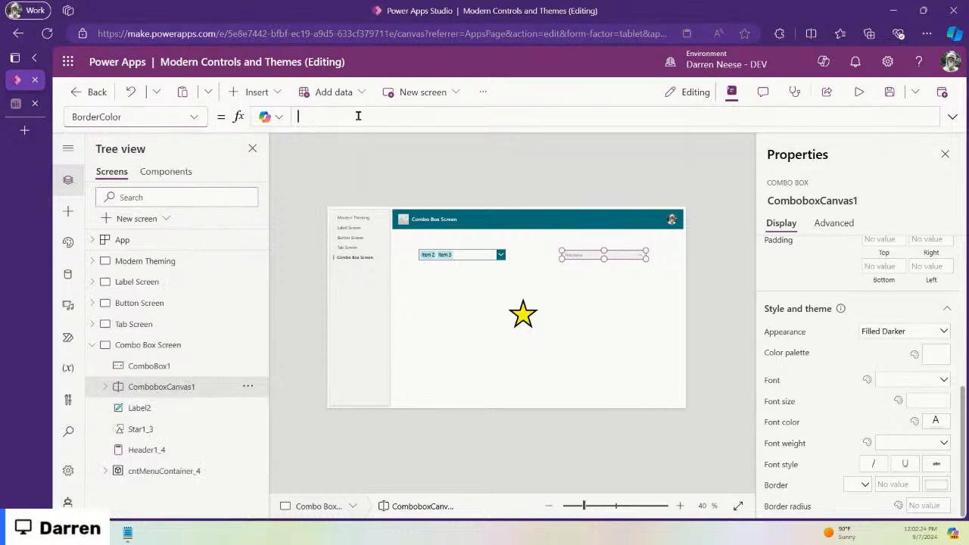
text(App.)
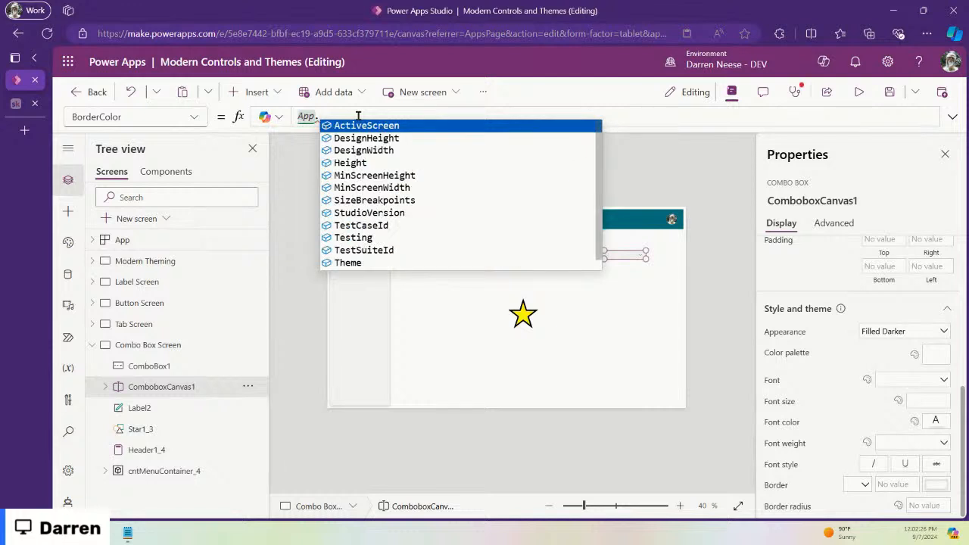
text(t)
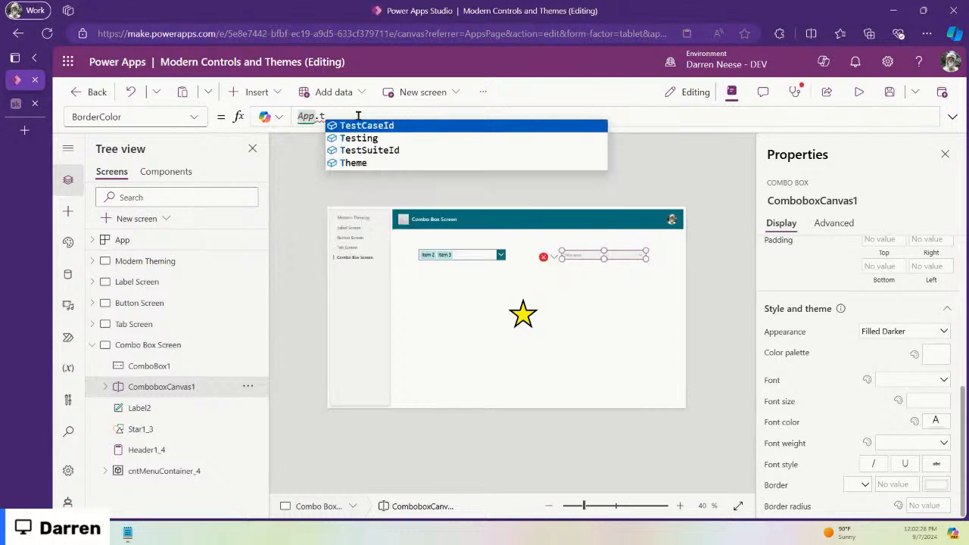
click(378, 163)
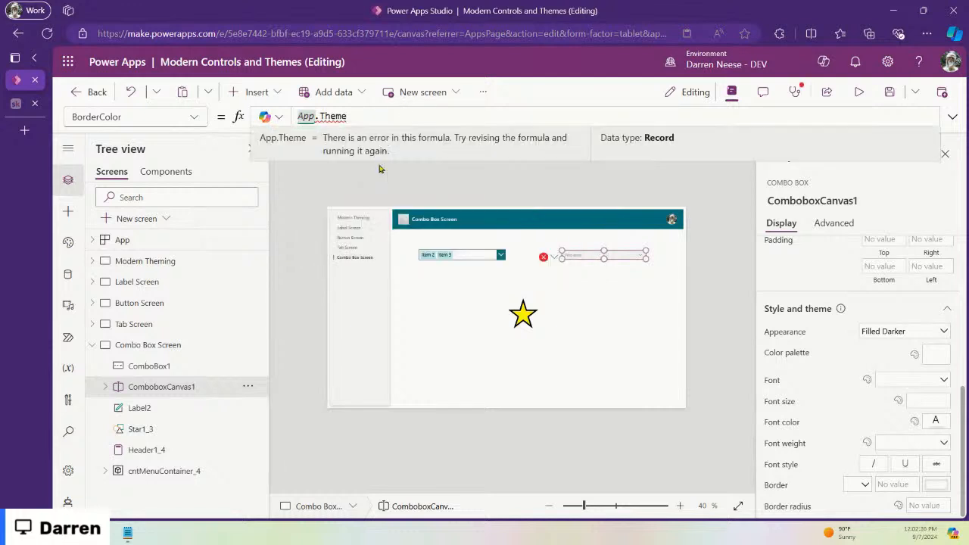
text(.)
key(Tab)
text(.pr)
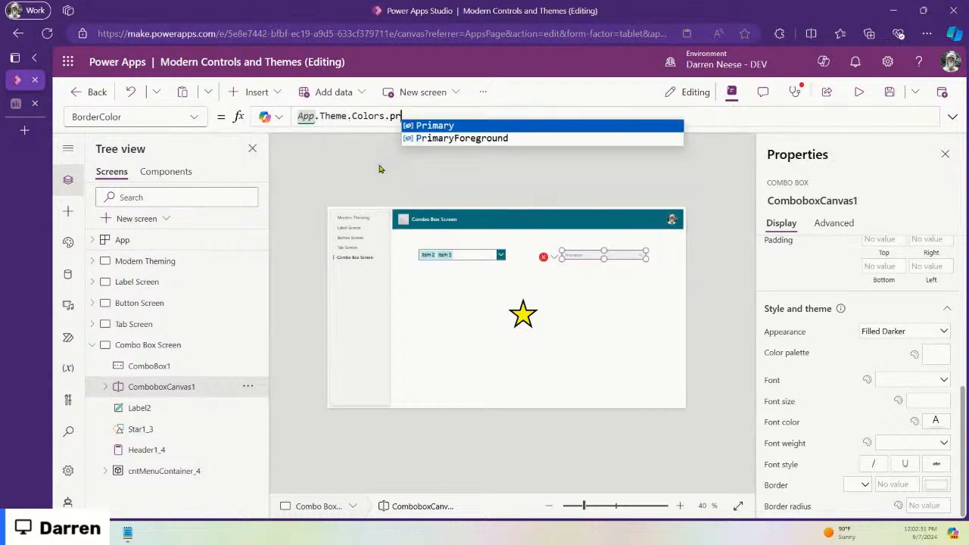
key(Tab)
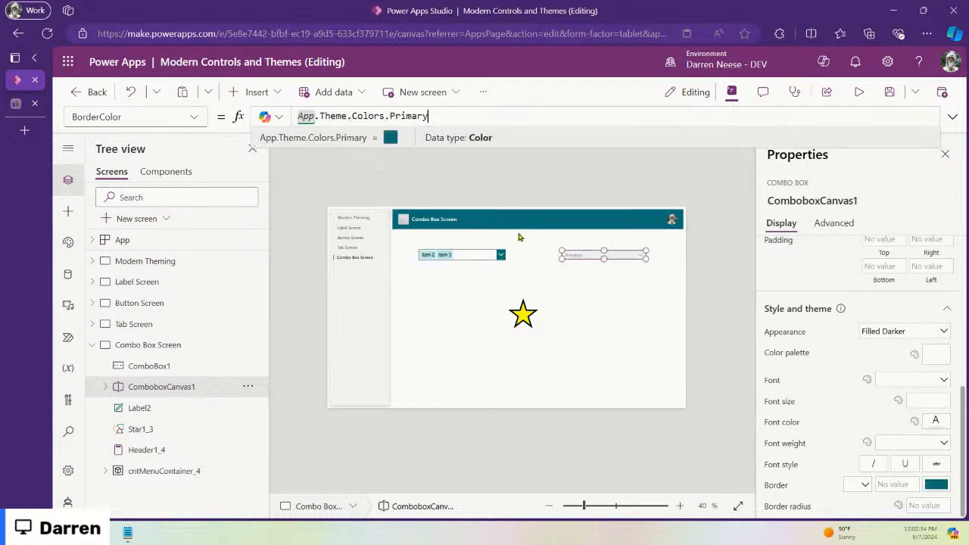
Step: Give the modern combo box a Solid border style with thickness 1
click(861, 484)
click(856, 469)
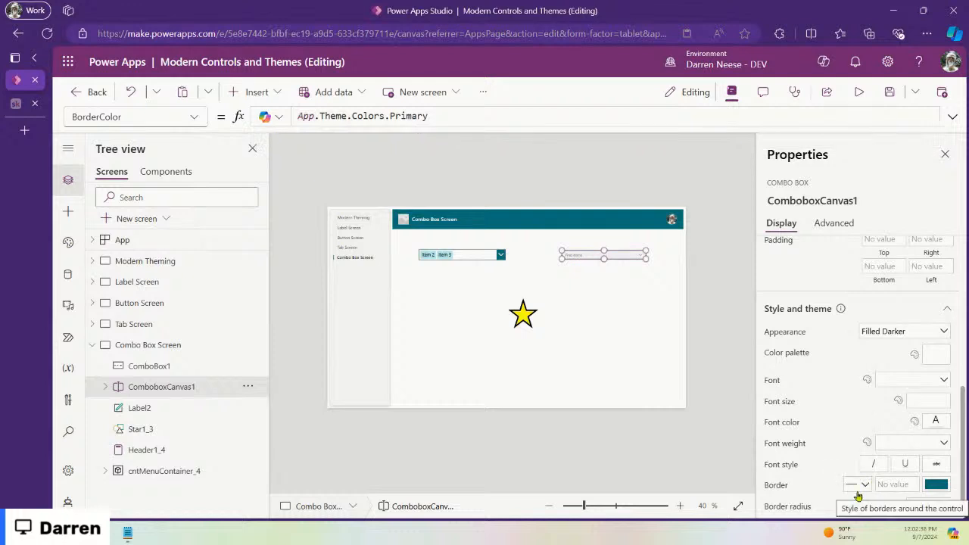
click(900, 485)
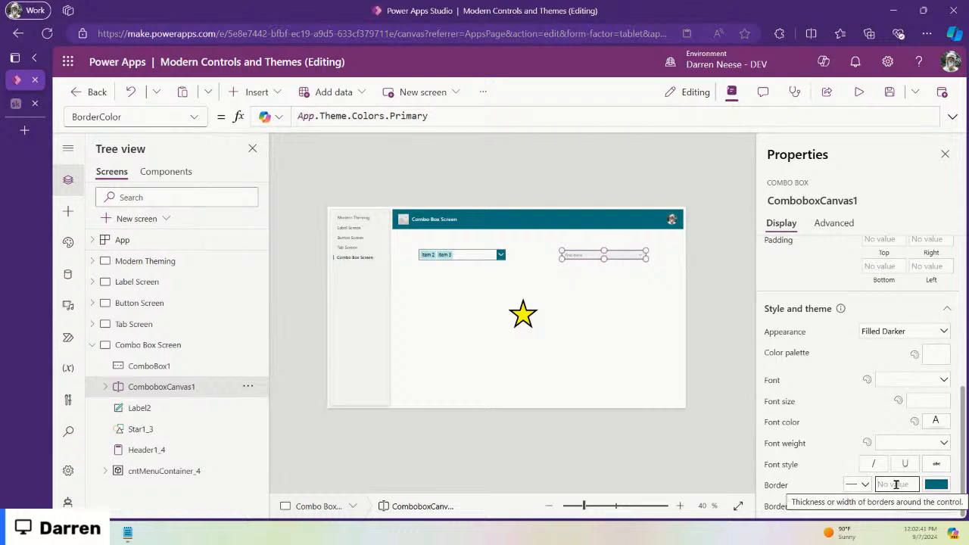
text(1)
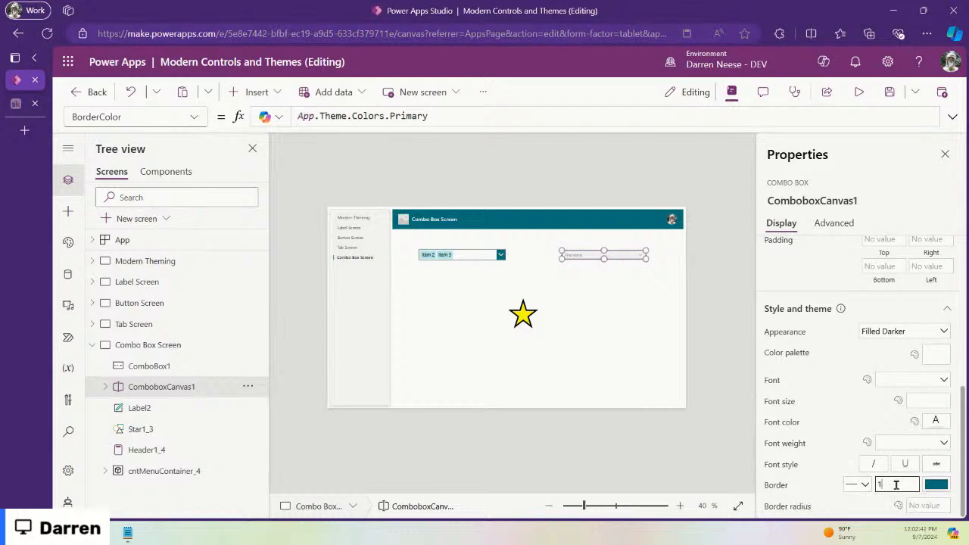
click(652, 310)
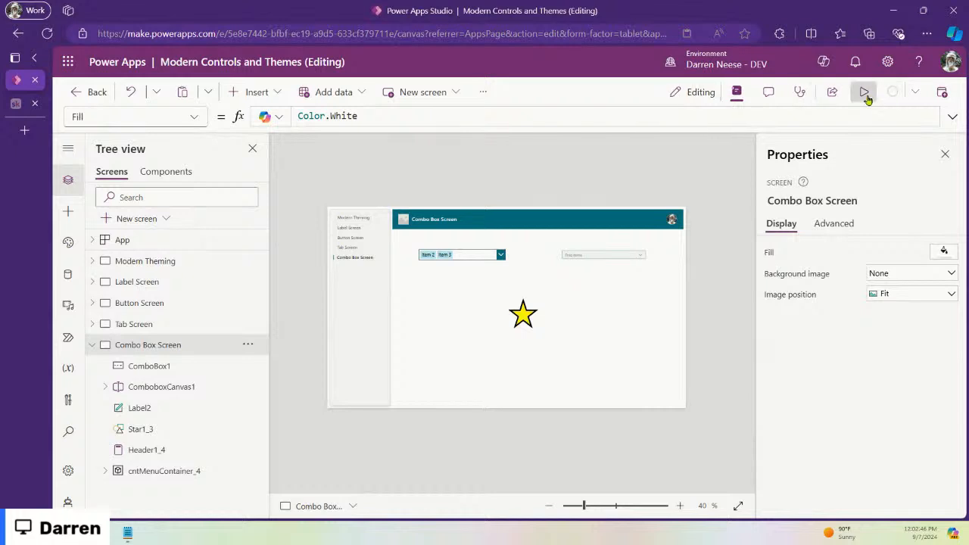
click(865, 93)
click(747, 204)
click(750, 206)
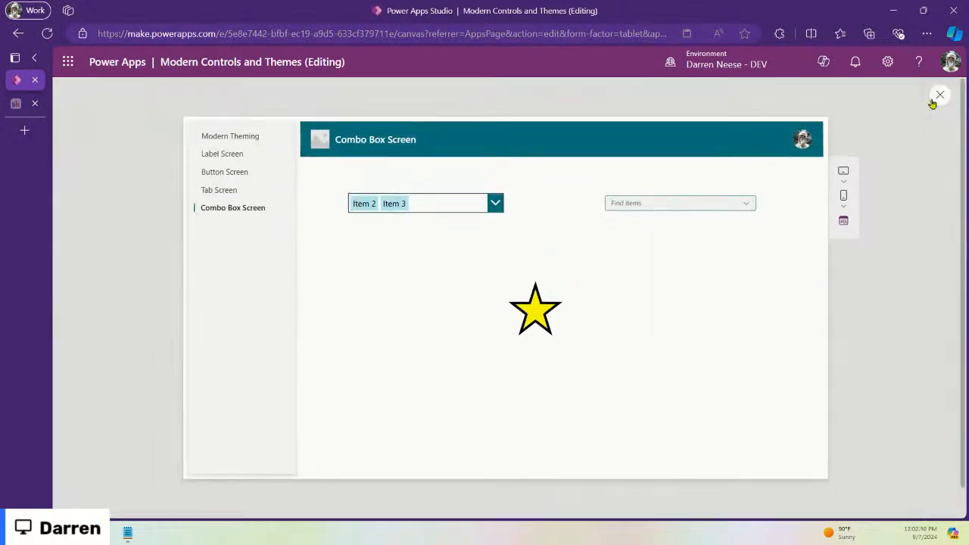
click(743, 207)
click(743, 207)
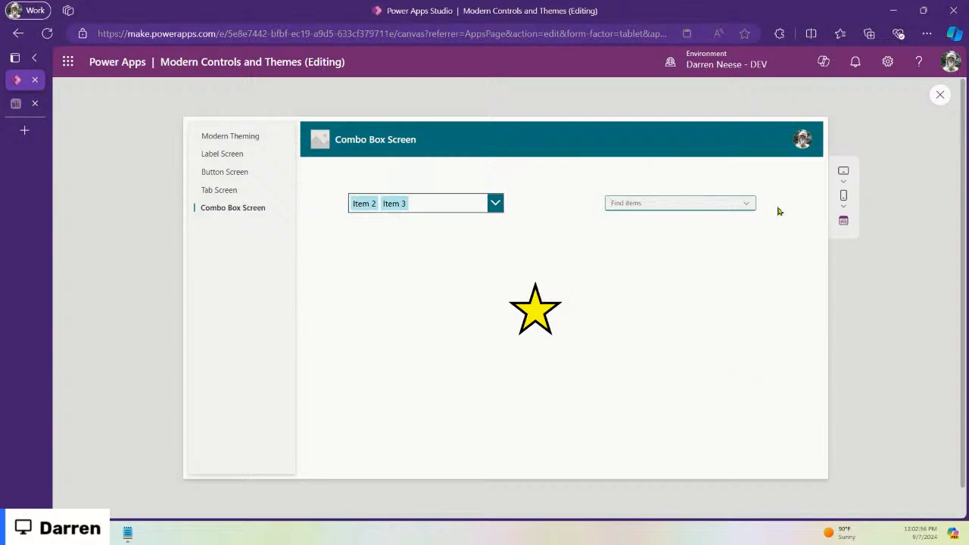
click(489, 204)
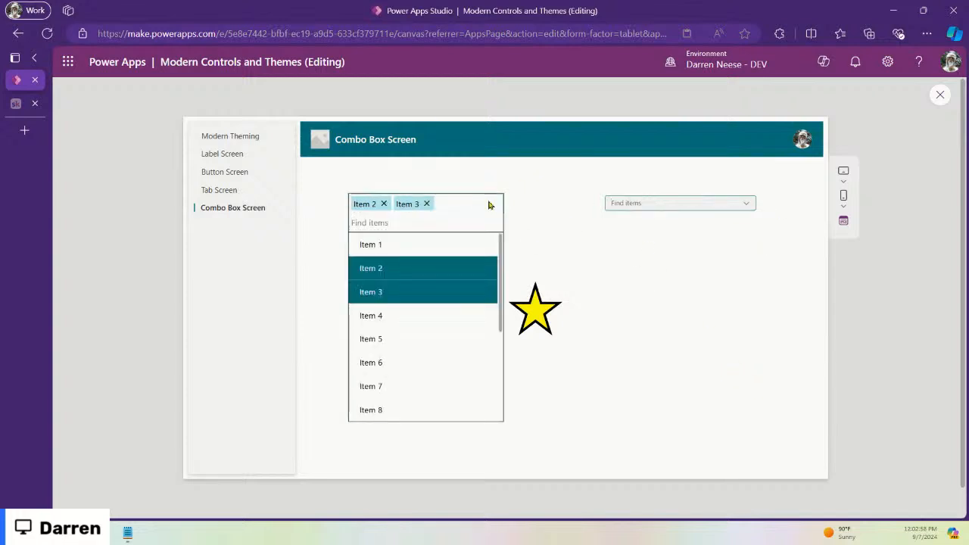
click(664, 318)
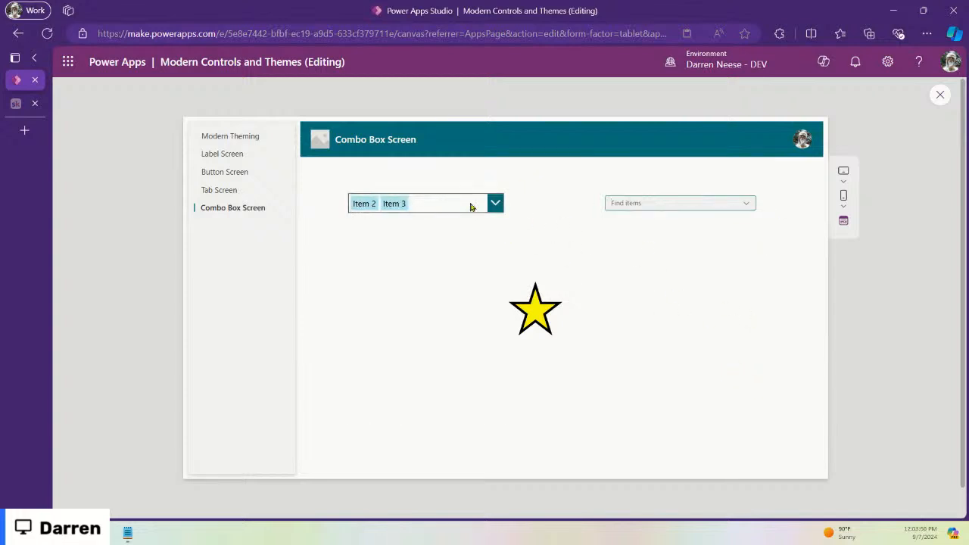
click(939, 95)
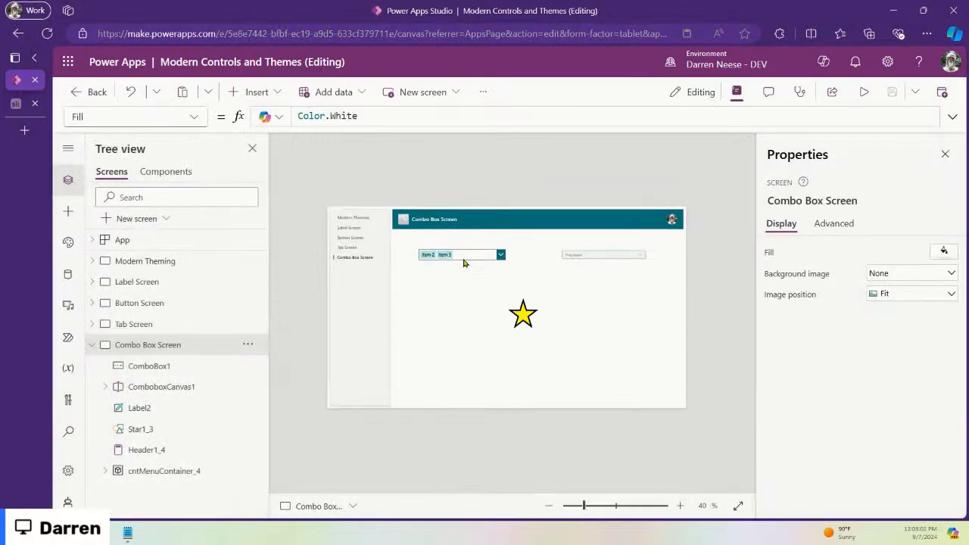
Step: Zoom the canvas to 144% and resize ComboBox1 to 365 by 40 at 376, 199
click(470, 254)
scroll(854, 379, down, 5)
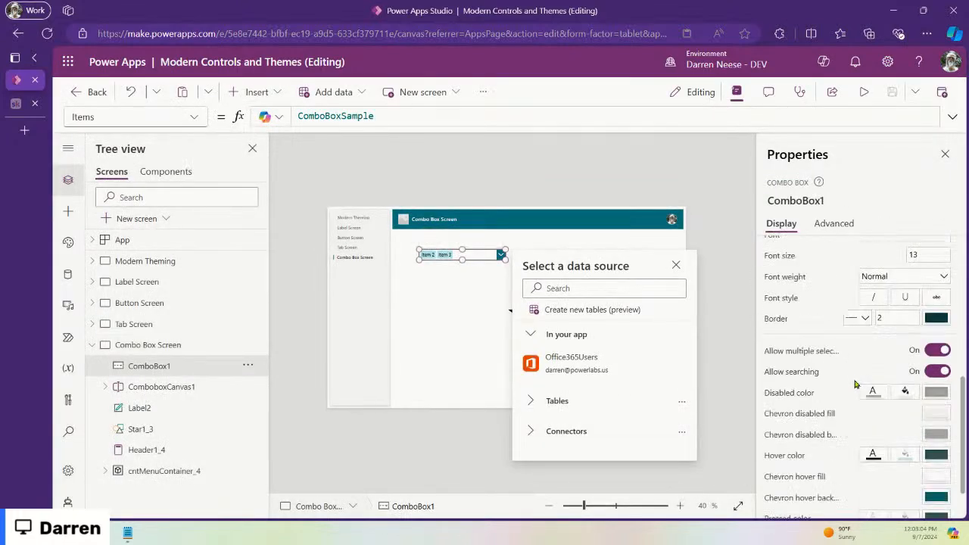
scroll(851, 364, down, 2)
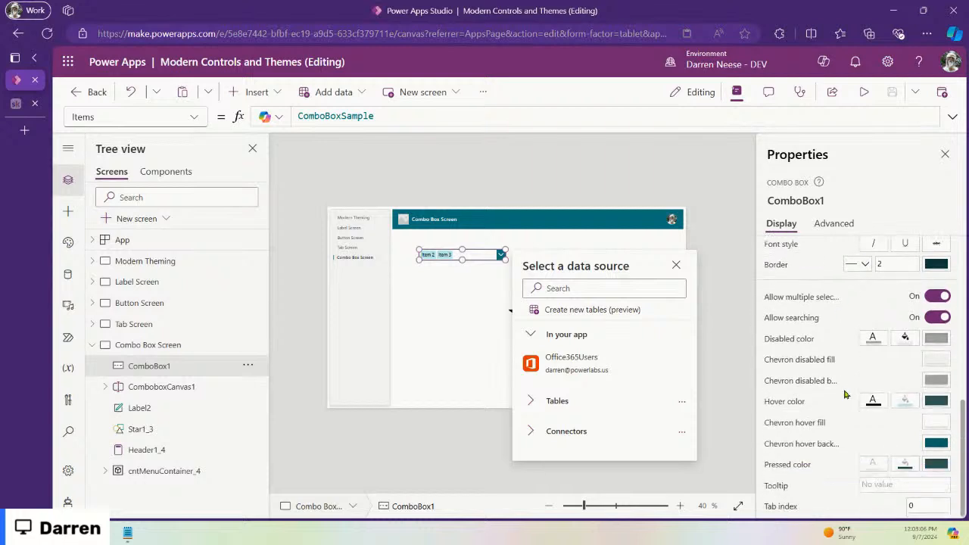
click(489, 255)
drag(583, 505, 627, 506)
drag(661, 305, 567, 307)
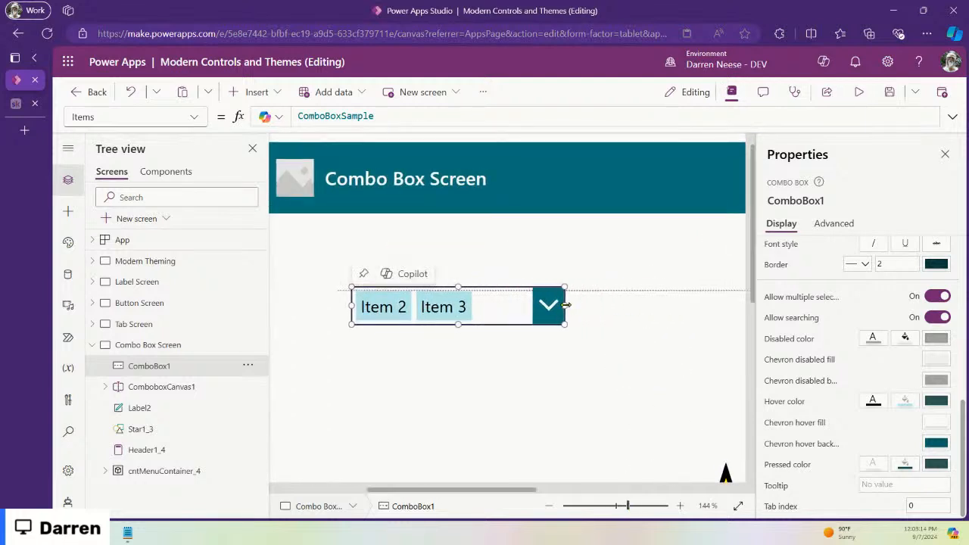
drag(495, 305, 525, 343)
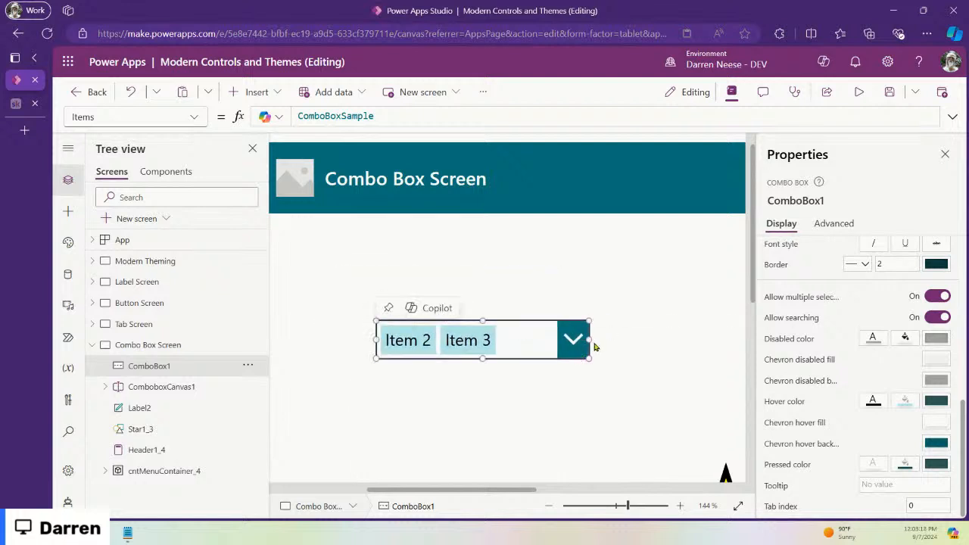
drag(591, 340, 722, 340)
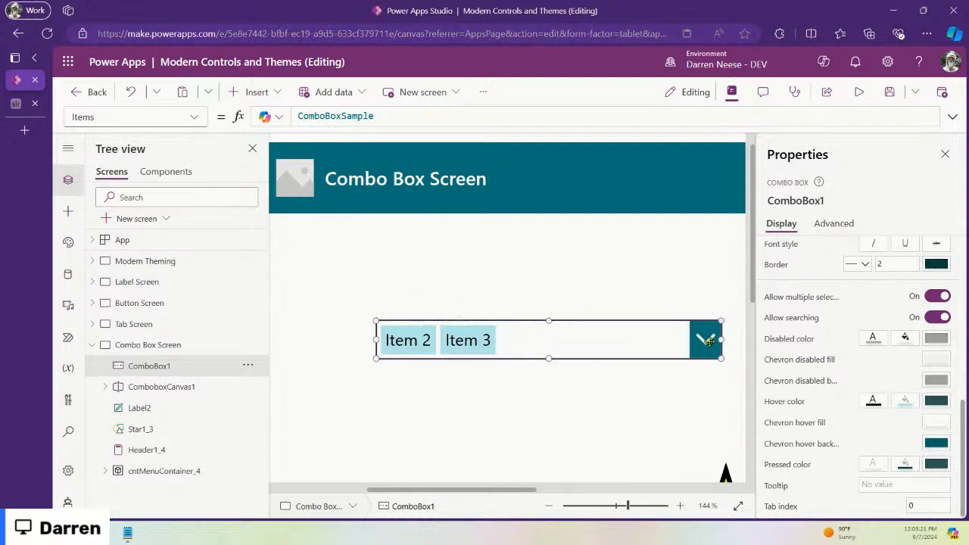
scroll(912, 321, up, 10)
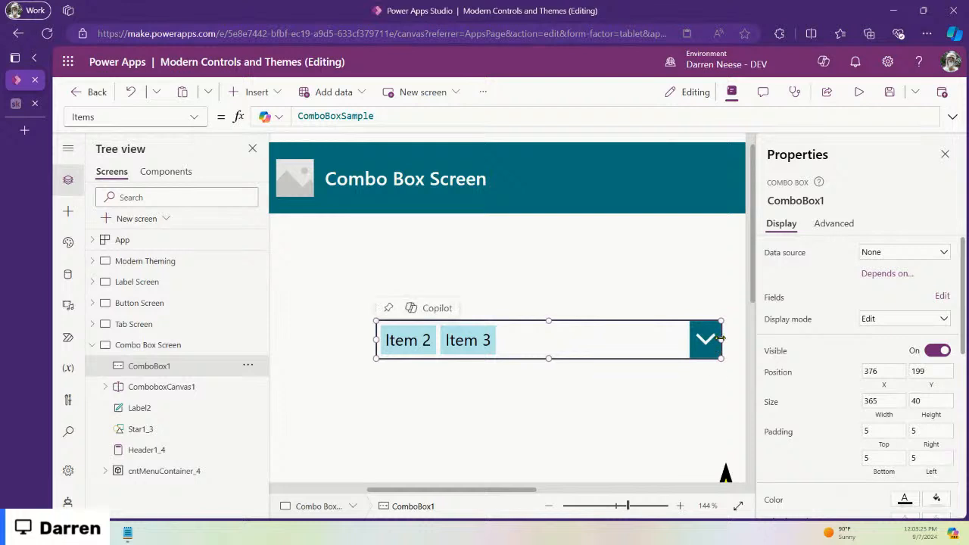
Step: Narrow ComboBox1 to 244 wide and test its item list in preview
drag(721, 340, 573, 340)
click(859, 91)
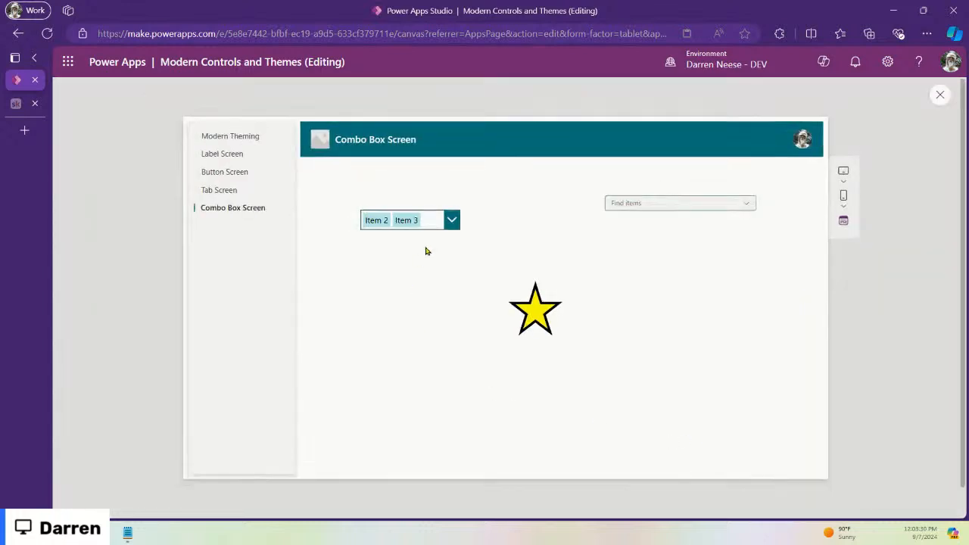
click(452, 218)
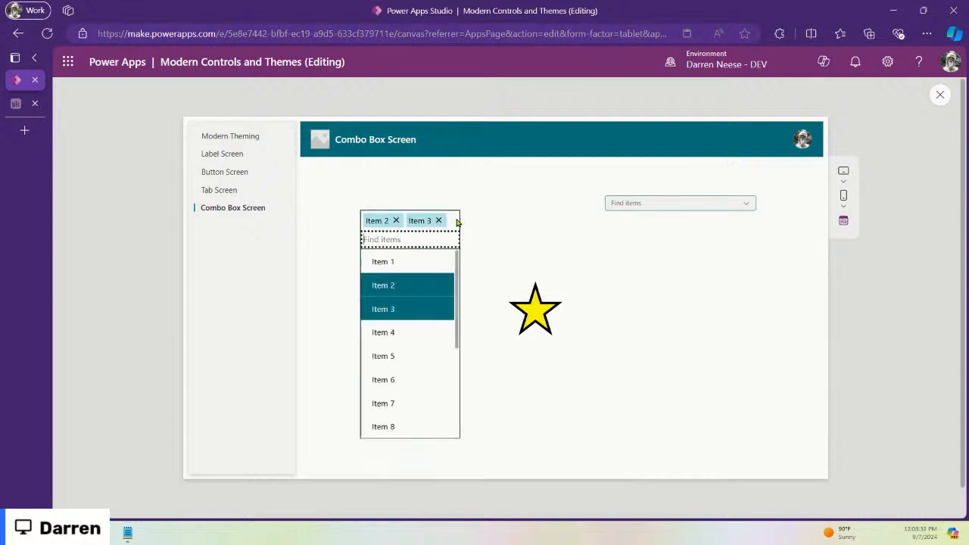
click(515, 221)
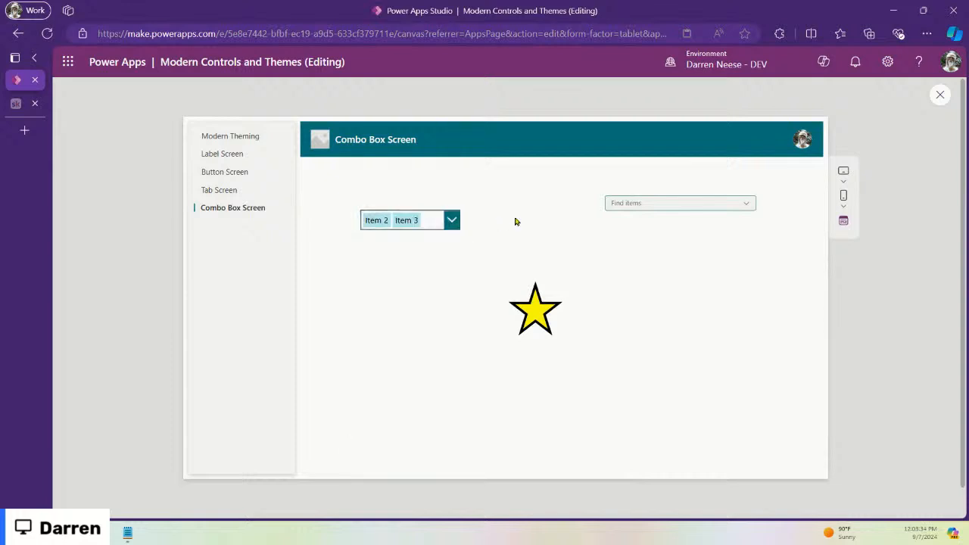
click(451, 219)
click(526, 220)
Step: Tick items 2, 6, 9 and 13 in the modern combo box, then exit preview
click(750, 205)
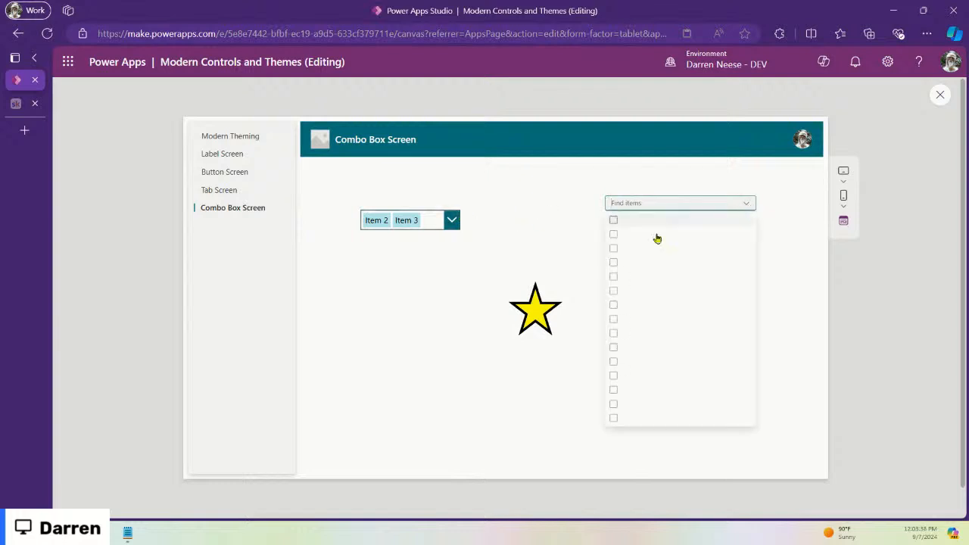
click(613, 234)
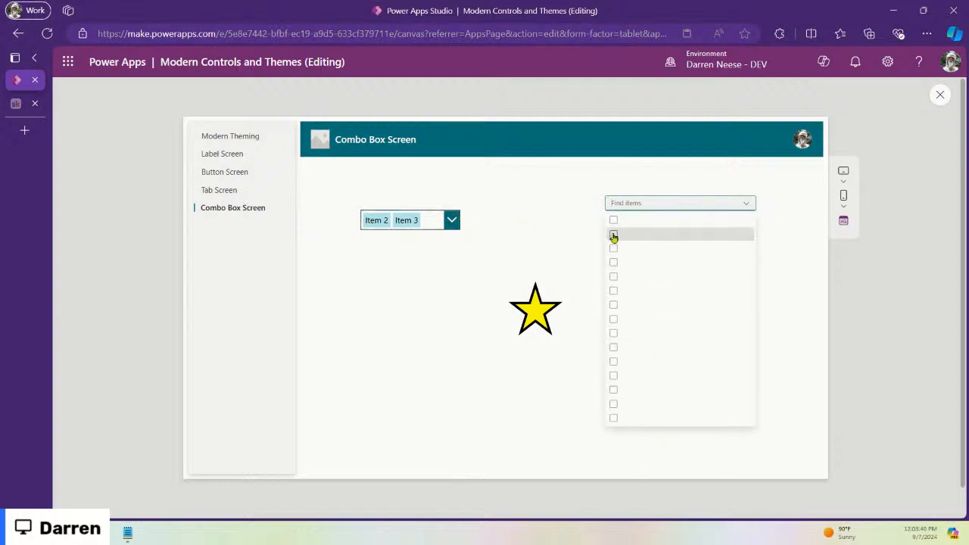
click(613, 291)
click(613, 333)
click(613, 388)
click(784, 233)
click(941, 98)
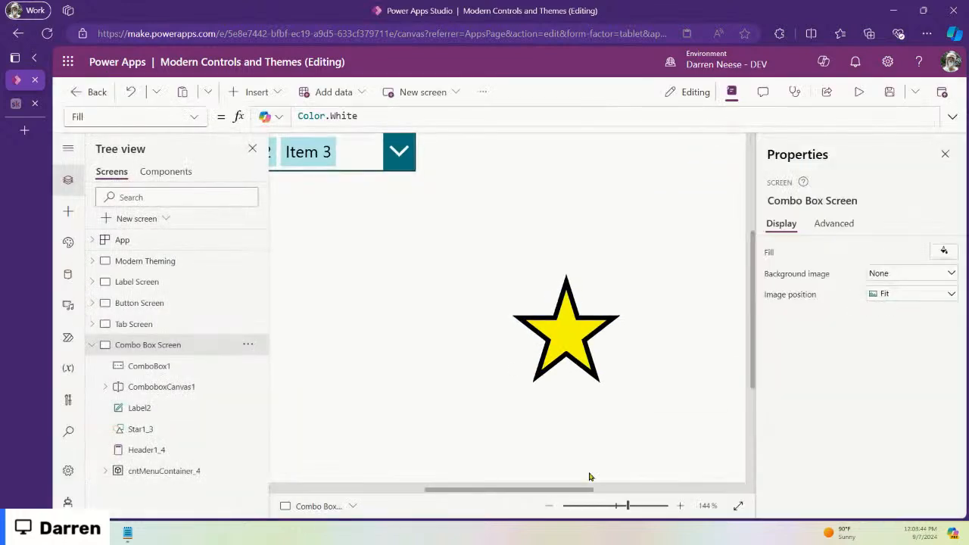
Step: Zoom out to 45%, nudge the modern combo box, and move ComboBox1 right to X 444
drag(624, 505, 588, 505)
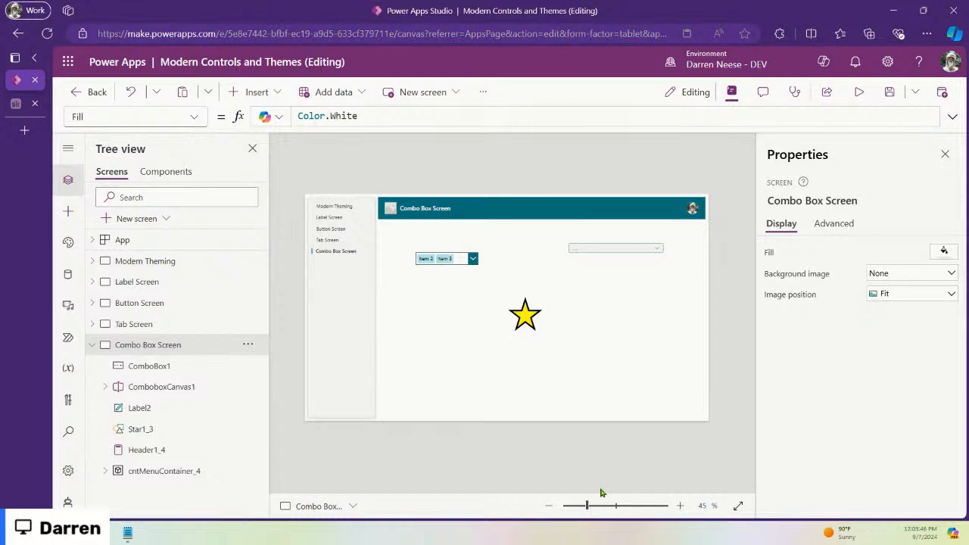
mouse_move(617, 252)
mouse_down()
mouse_move(629, 247)
mouse_move(609, 258)
mouse_up()
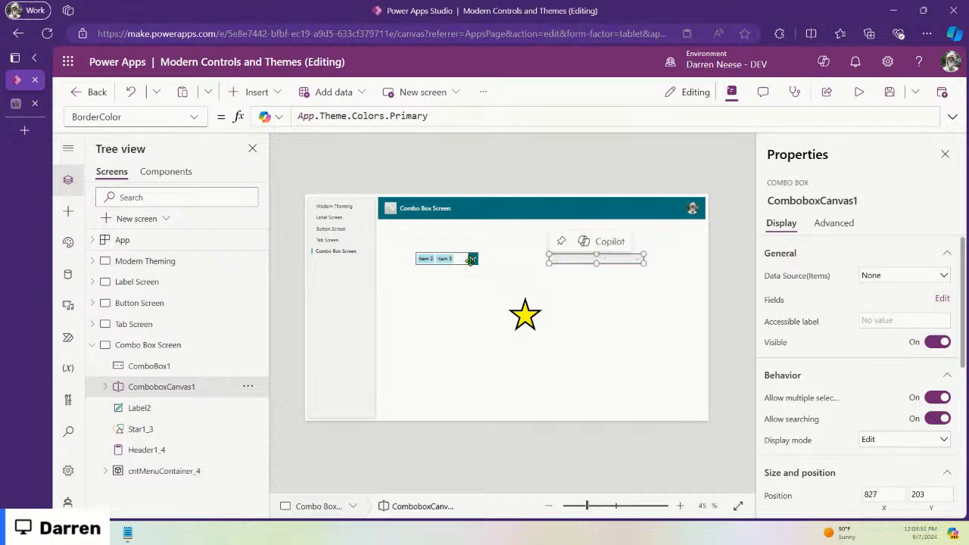
click(465, 259)
drag(465, 259, 485, 259)
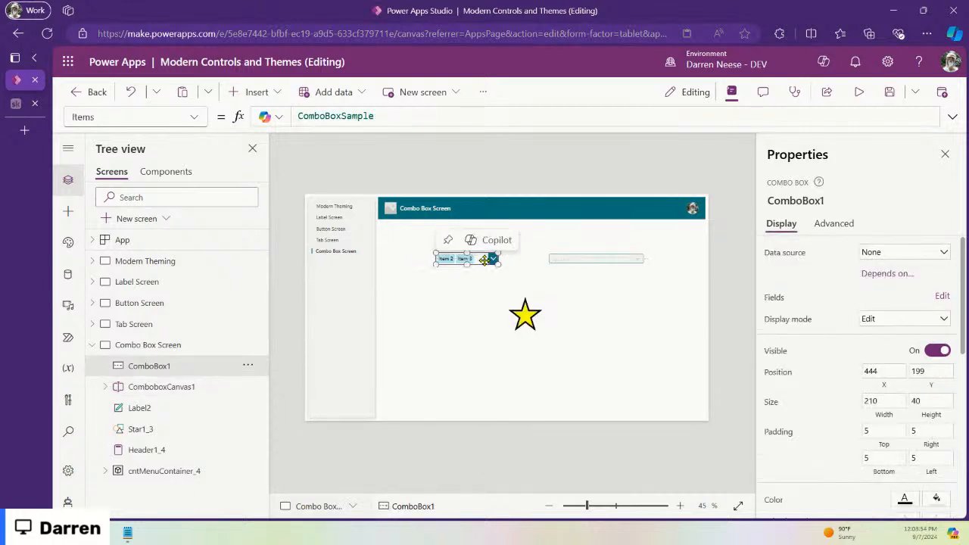
Step: Move the star up beside the modern combo box and select the Combo Box Screen
click(526, 317)
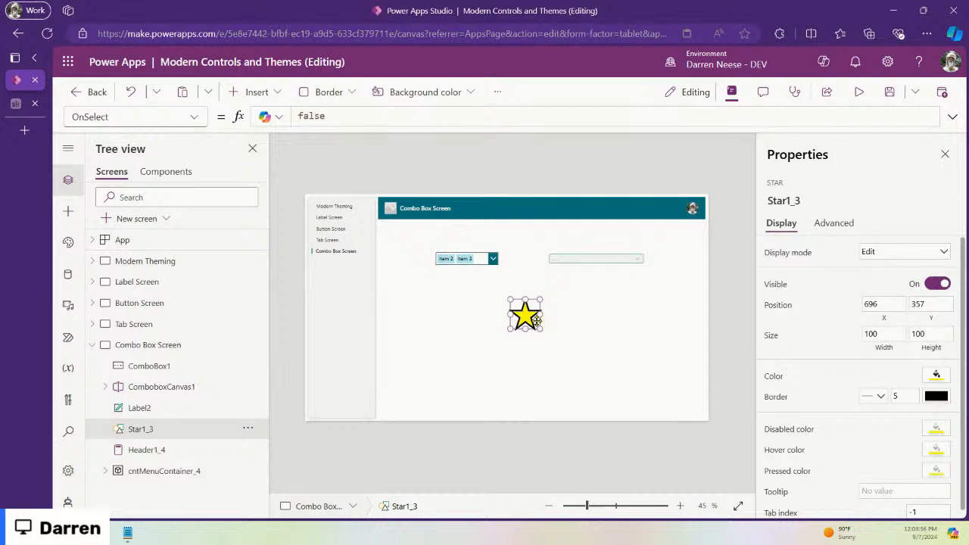
drag(526, 318, 591, 284)
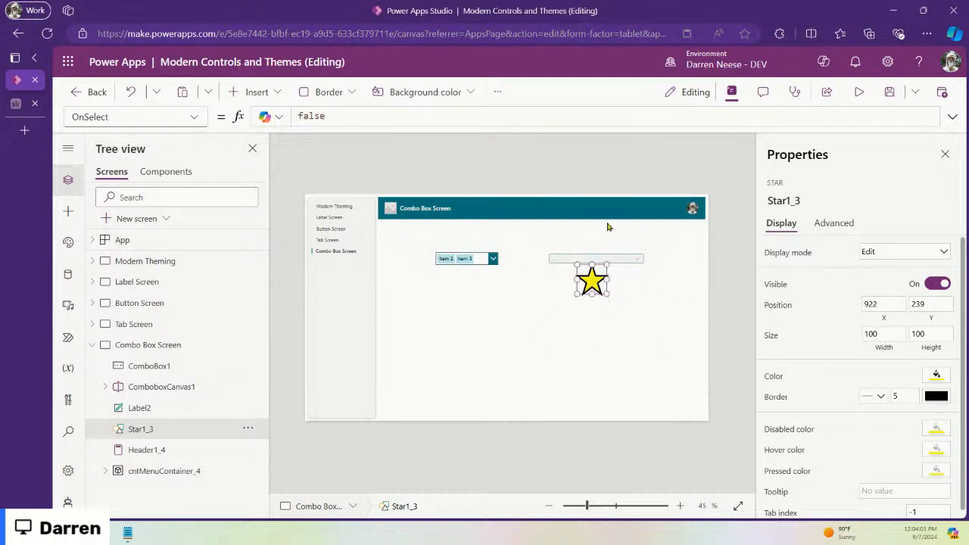
click(92, 345)
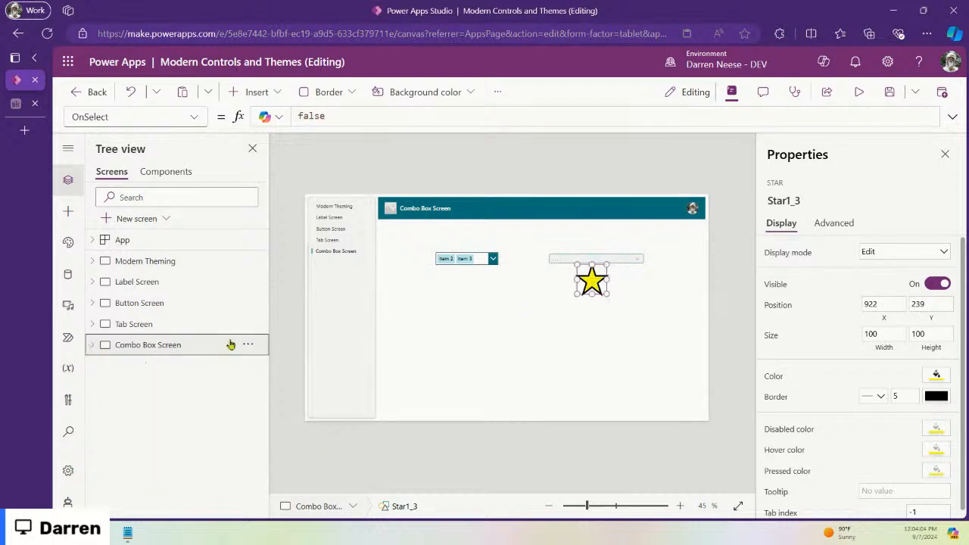
click(614, 351)
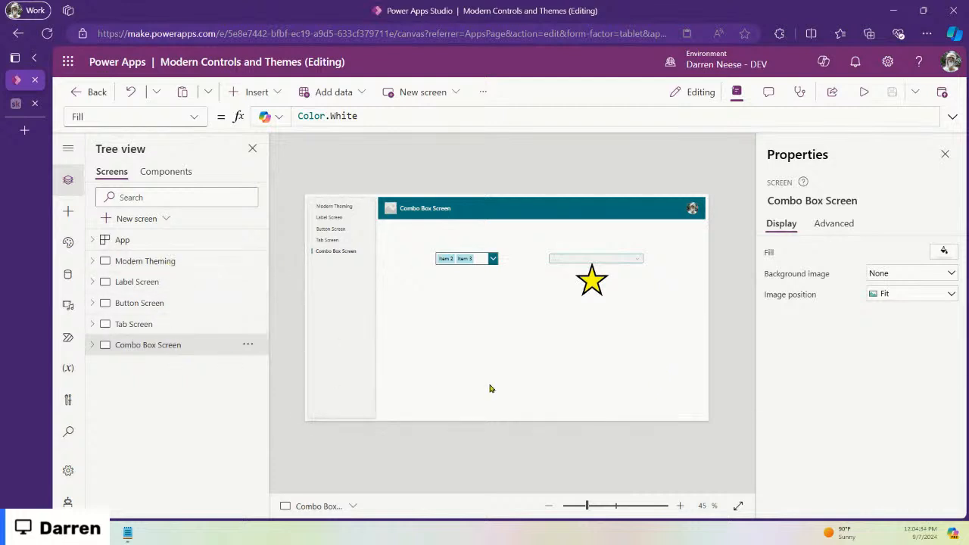
click(863, 91)
click(221, 174)
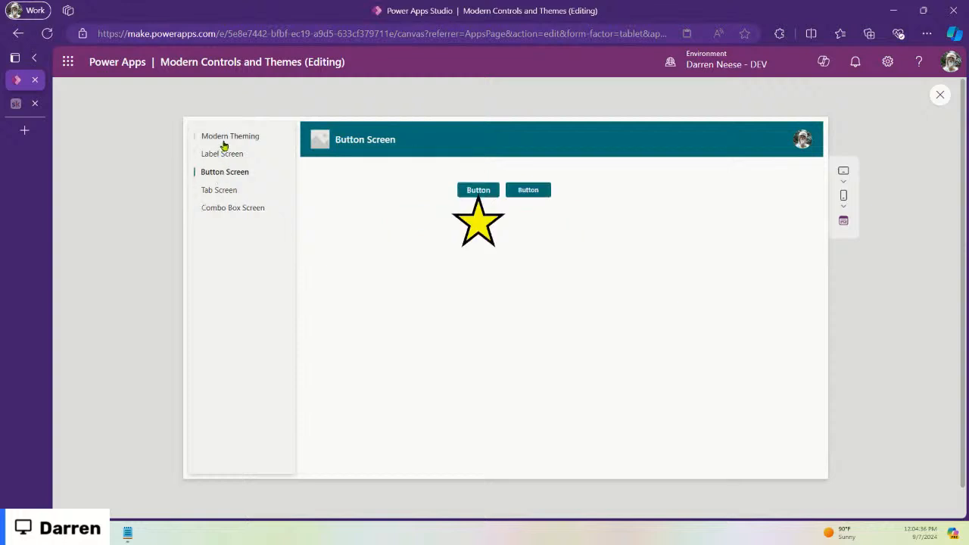
click(224, 137)
click(225, 173)
click(224, 209)
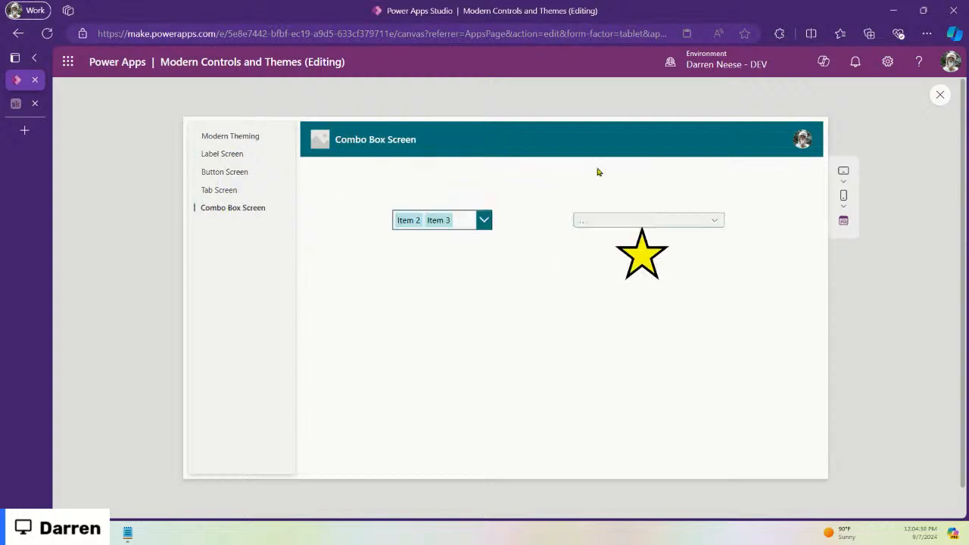
click(941, 95)
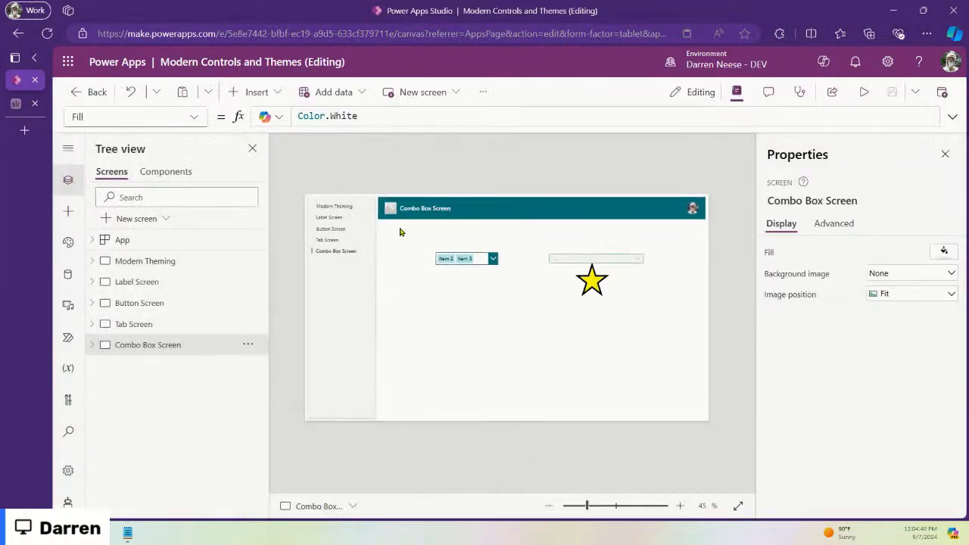
drag(694, 339, 696, 339)
click(147, 348)
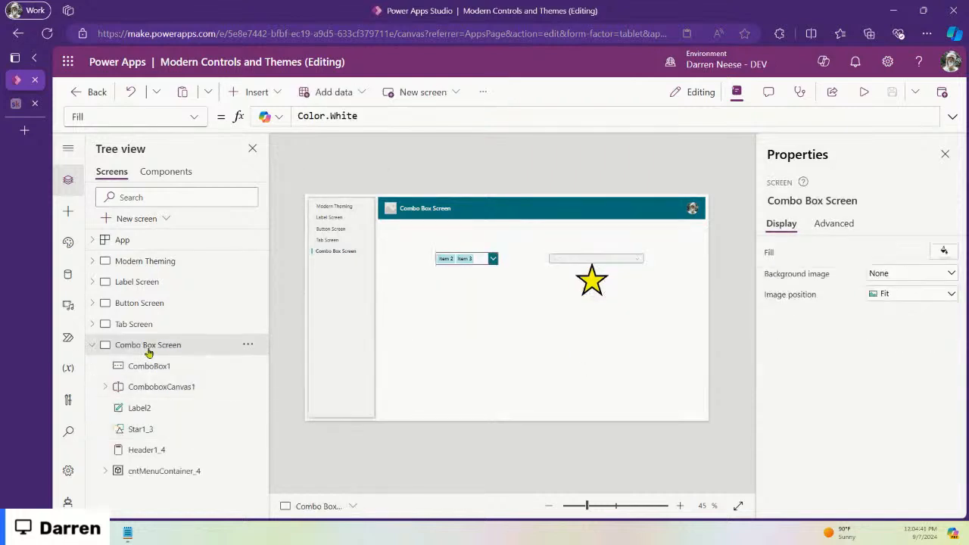
click(91, 347)
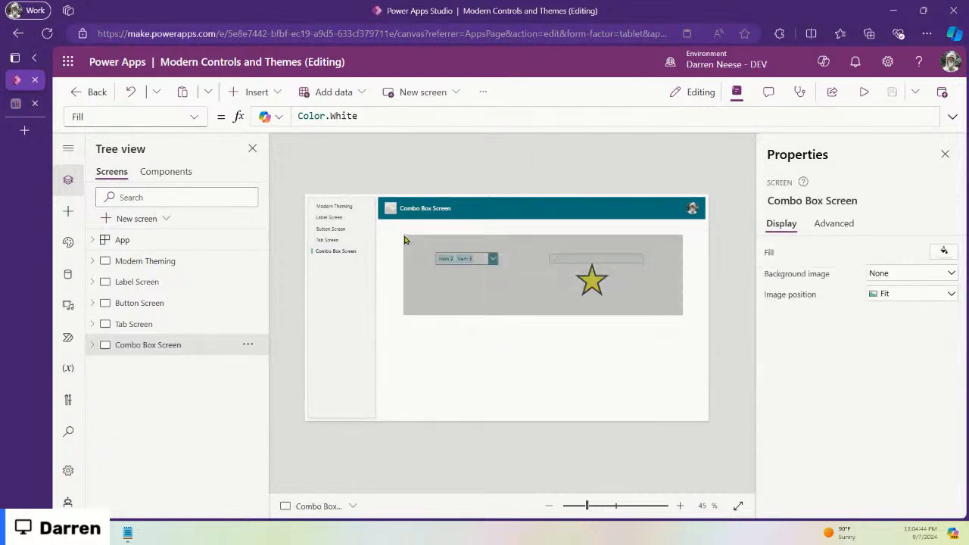
drag(415, 241, 414, 239)
click(518, 334)
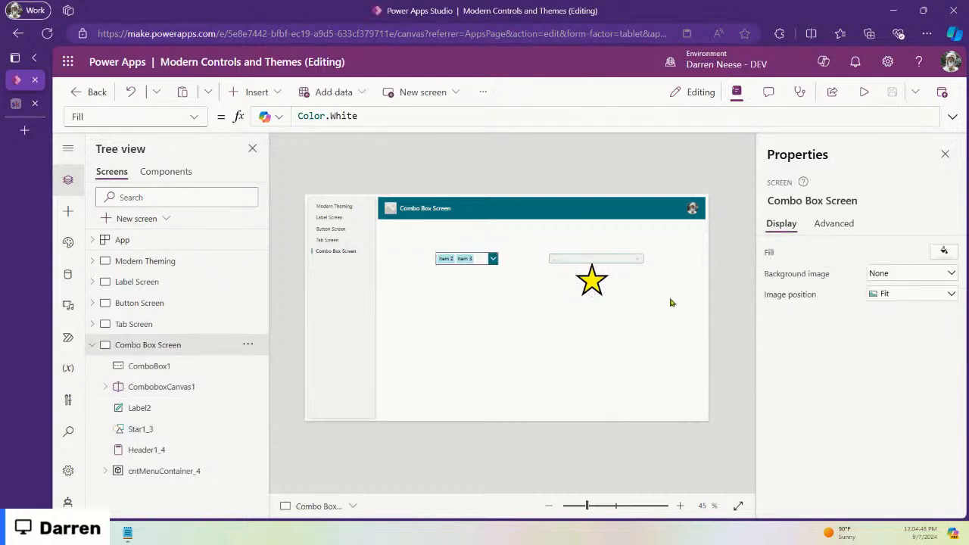
drag(669, 338, 425, 232)
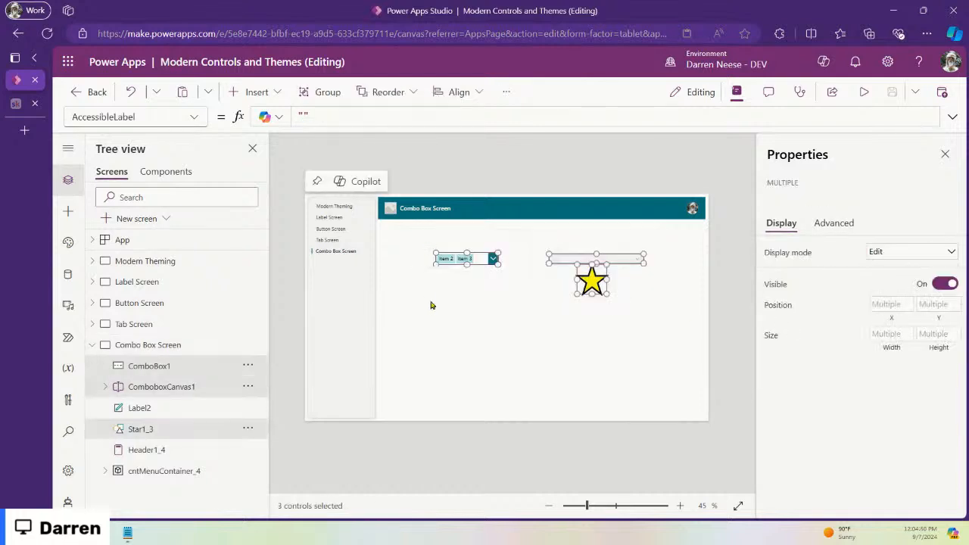
click(655, 330)
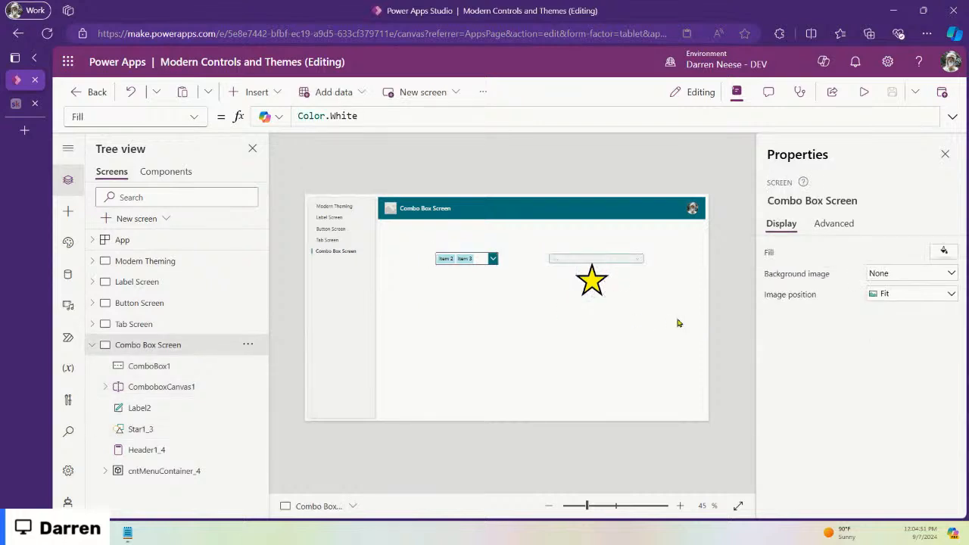
click(92, 344)
click(514, 325)
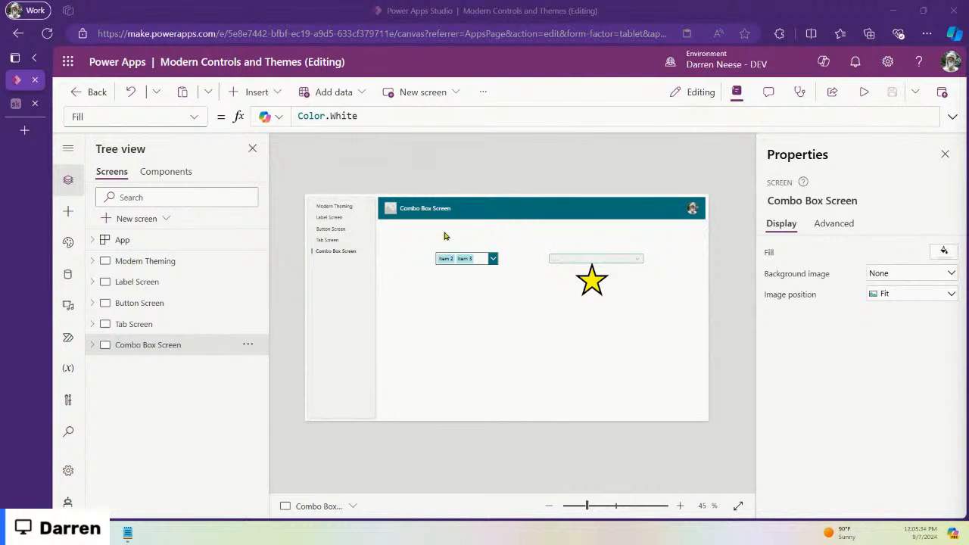
Step: Switch to the Learn Power Apps community feed on Skool
click(15, 104)
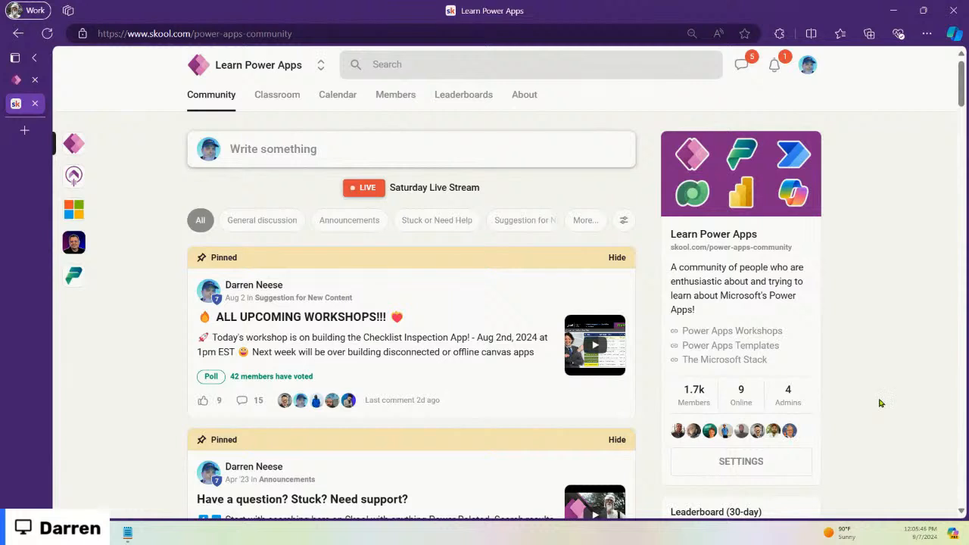
mouse_move(691, 429)
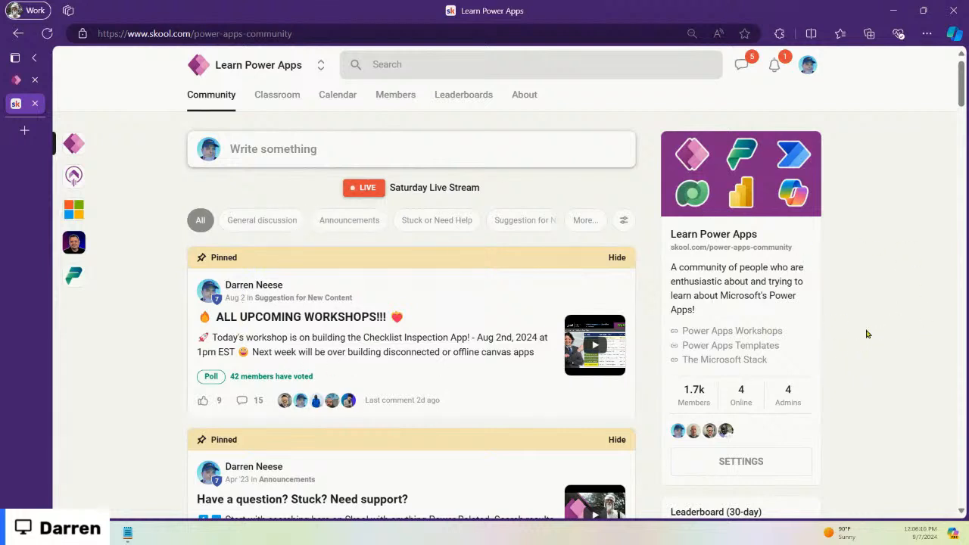
scroll(731, 294, down, 7)
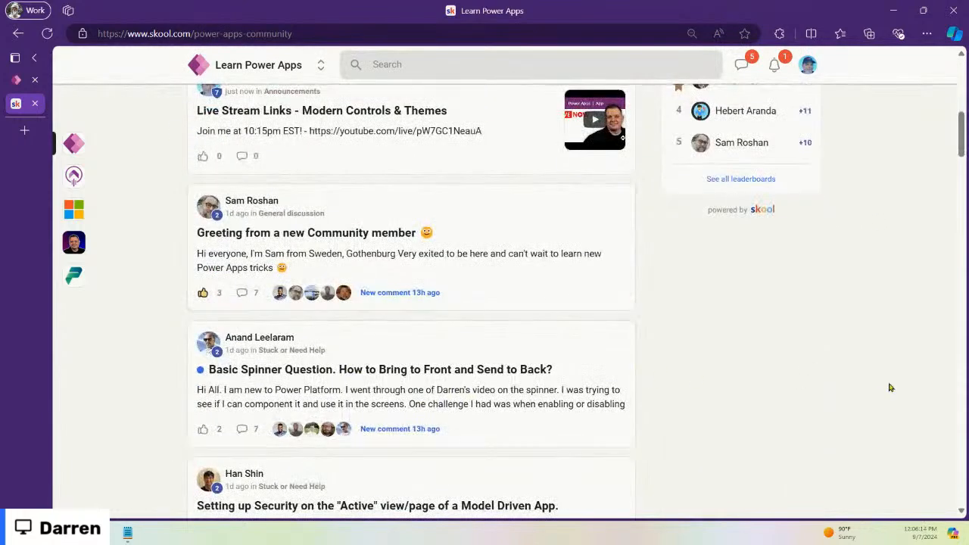
Step: Open the Basic Spinner Question post, then close it and scroll the feed
click(520, 371)
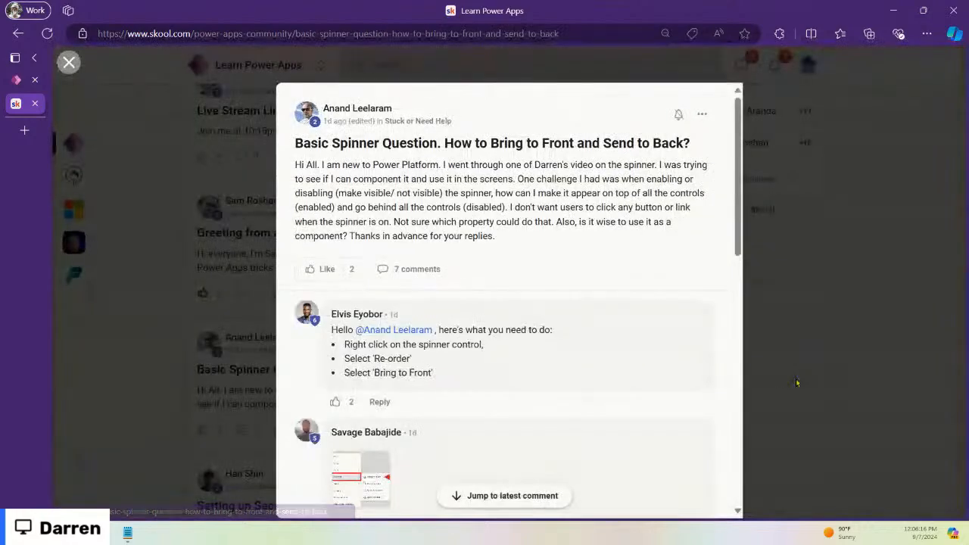
drag(400, 171, 612, 233)
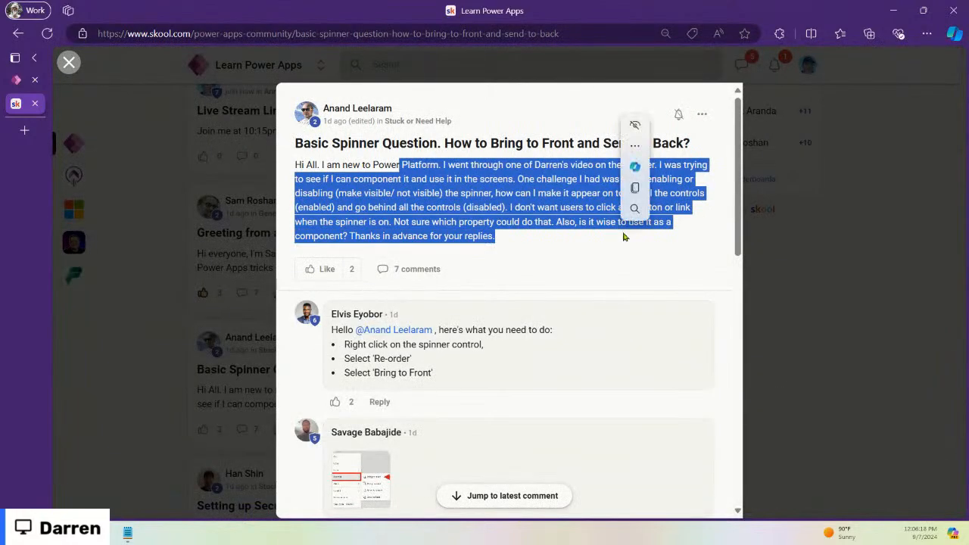
key(Escape)
scroll(547, 351, down, 4)
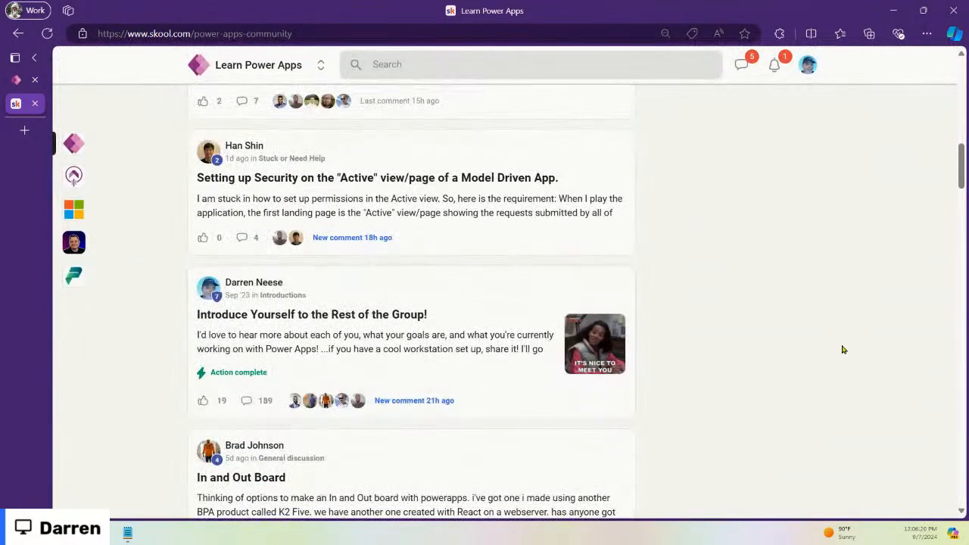
scroll(843, 346, down, 5)
scroll(843, 340, up, 10)
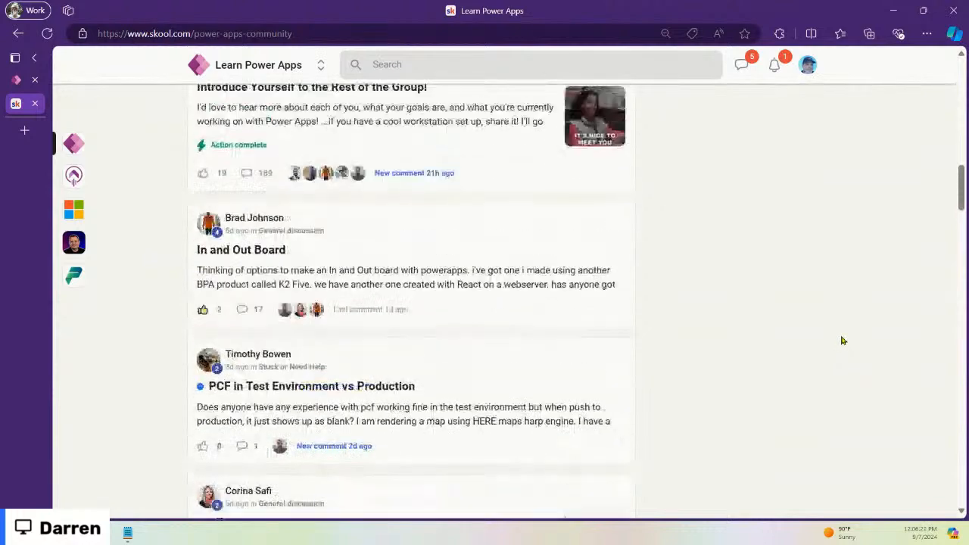
scroll(880, 329, up, 2)
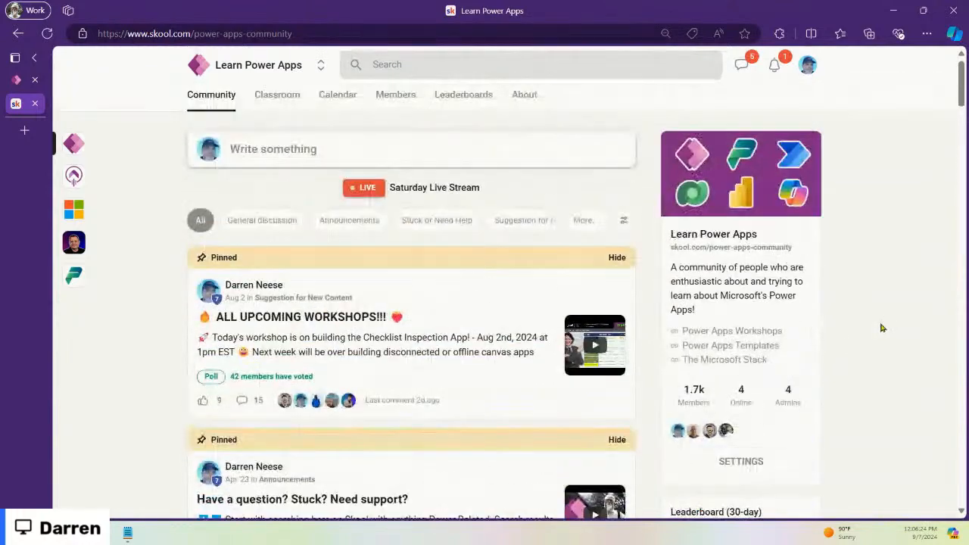
Step: Open the BASICS -- START HERE! lesson of the BASICS of Power Apps course
click(277, 96)
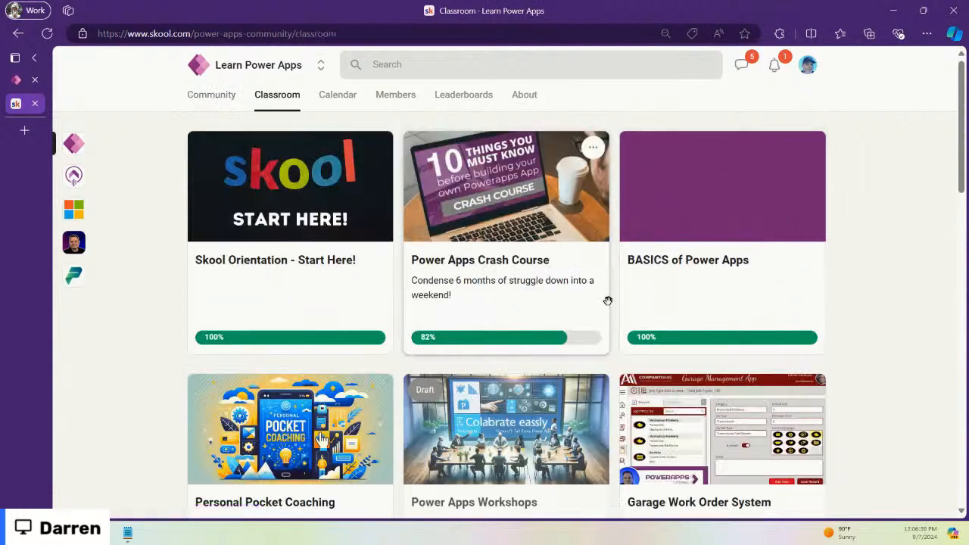
click(742, 211)
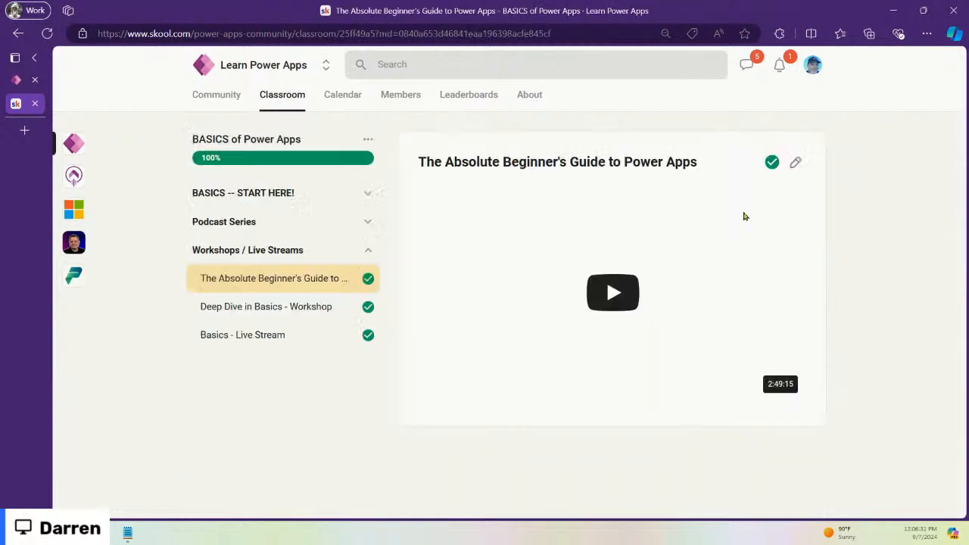
click(368, 194)
click(309, 215)
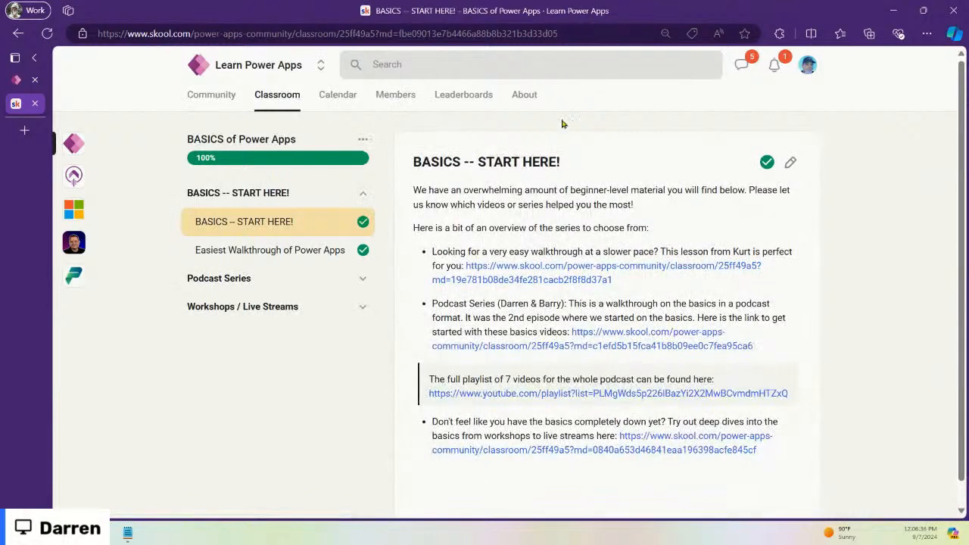
click(277, 102)
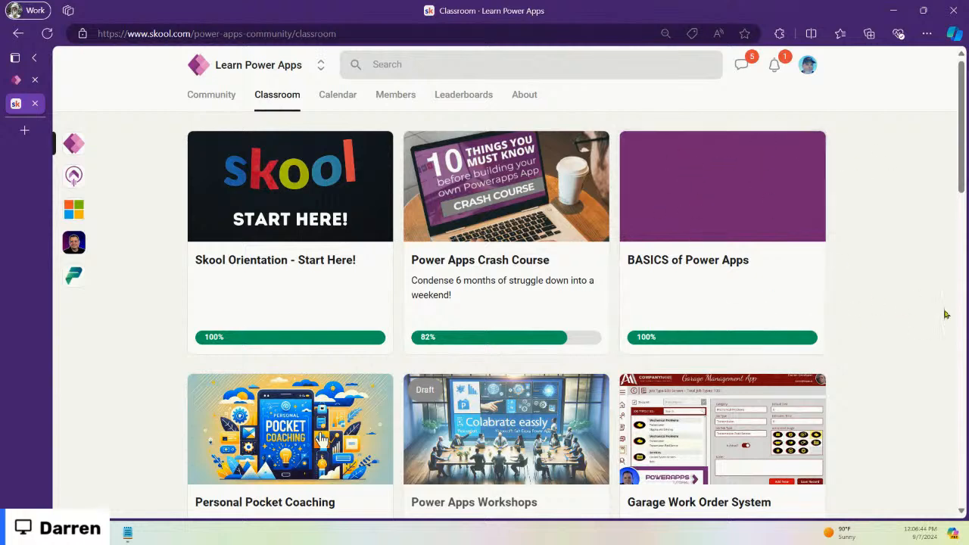
Step: Look over the Power Apps Crash Course sections, including Build an App in a Day
click(502, 196)
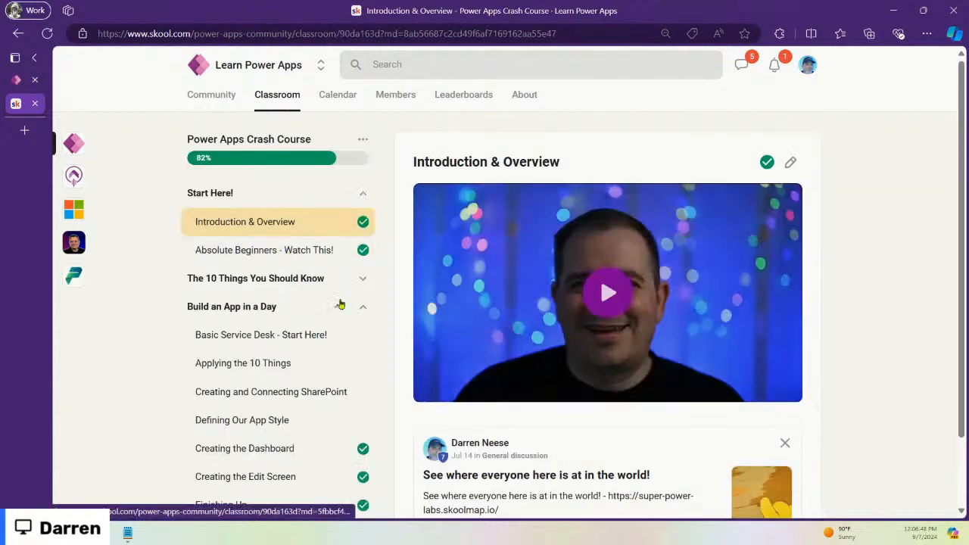
click(362, 306)
click(363, 278)
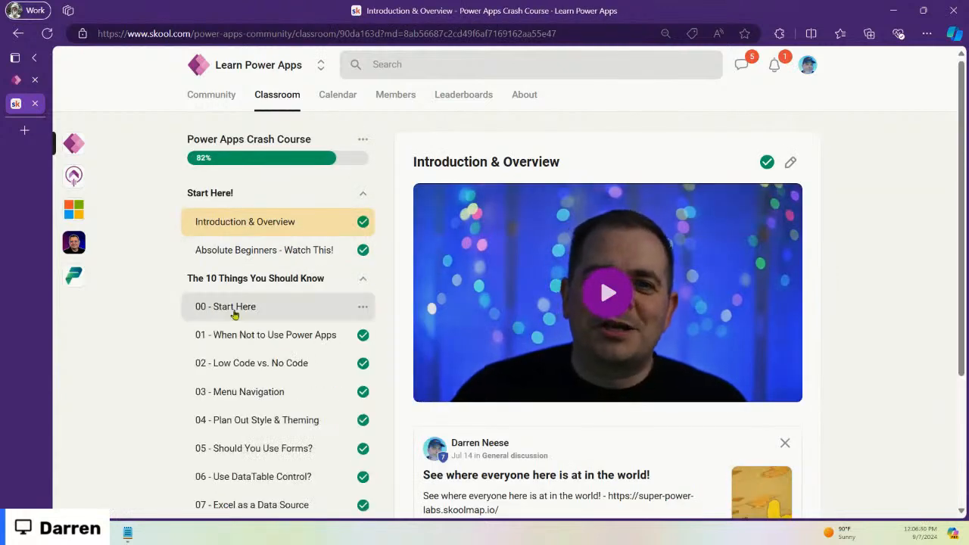
scroll(227, 307, down, 3)
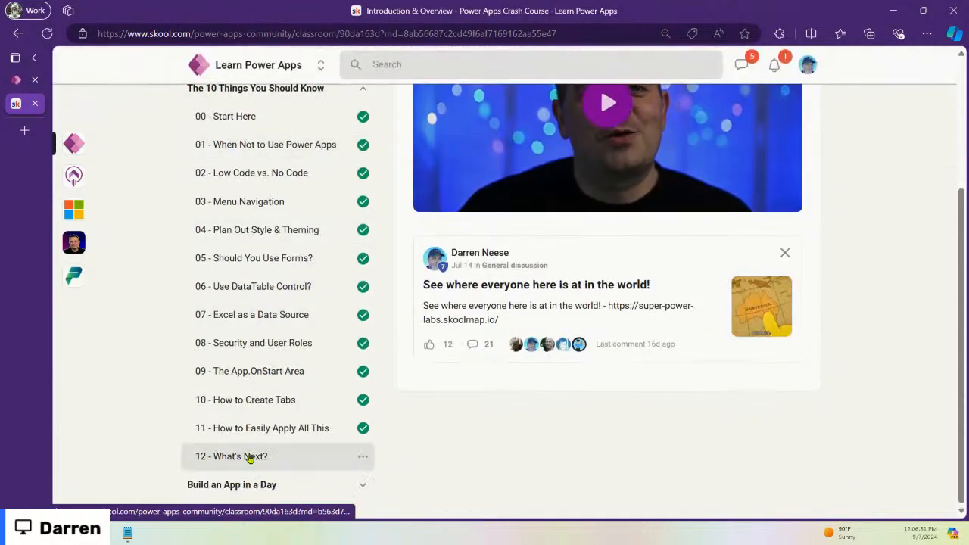
click(364, 485)
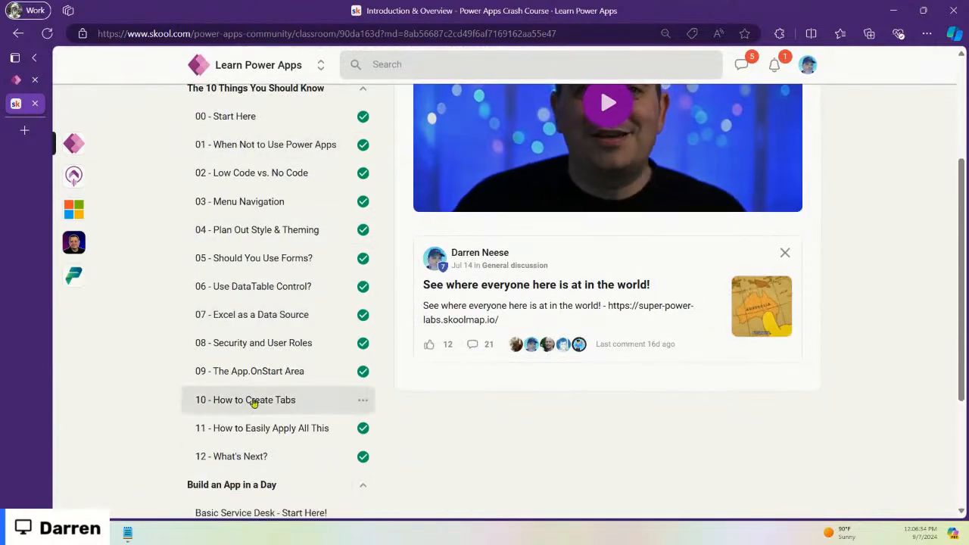
scroll(256, 409, down, 3)
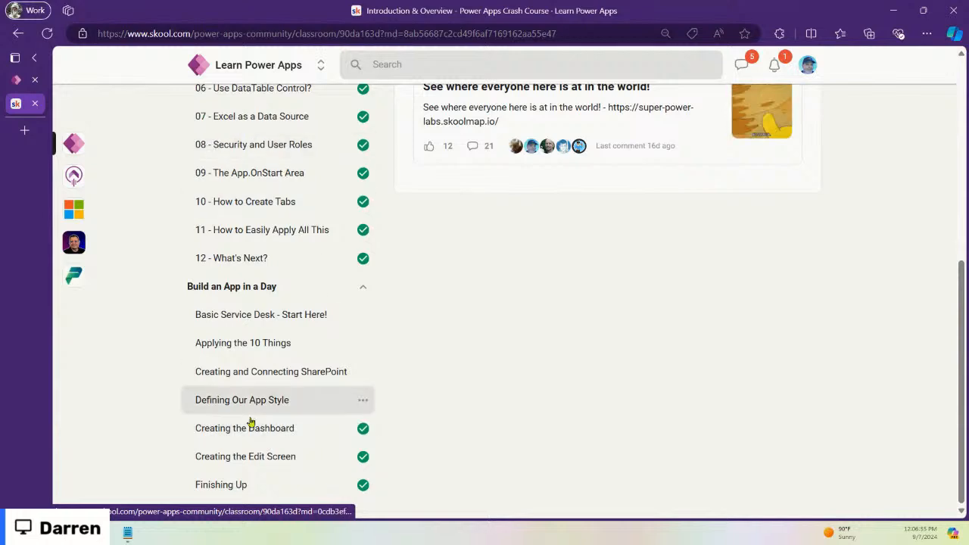
scroll(578, 303, up, 6)
Step: Browse all Classroom courses, then go back to the Community feed
click(273, 103)
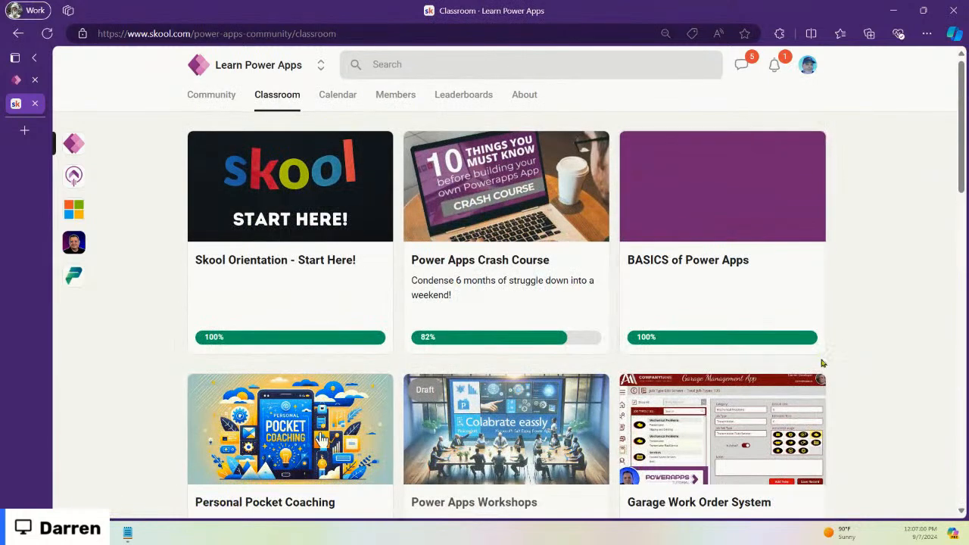
scroll(856, 327, down, 5)
scroll(857, 324, down, 2)
scroll(856, 319, up, 6)
click(203, 99)
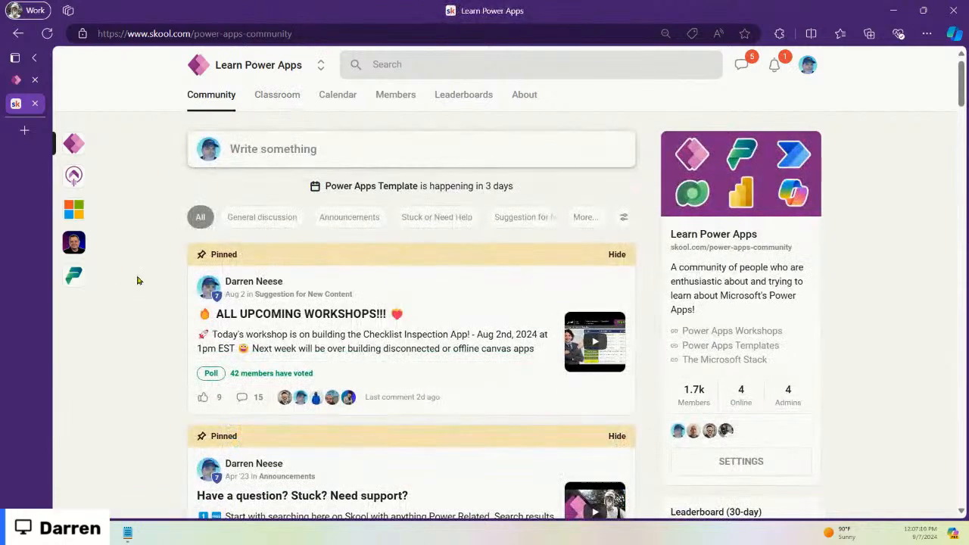
Step: In the Tech Workshops community, open the 2024 Workshops course's WS25 - Part 03 lesson
click(74, 279)
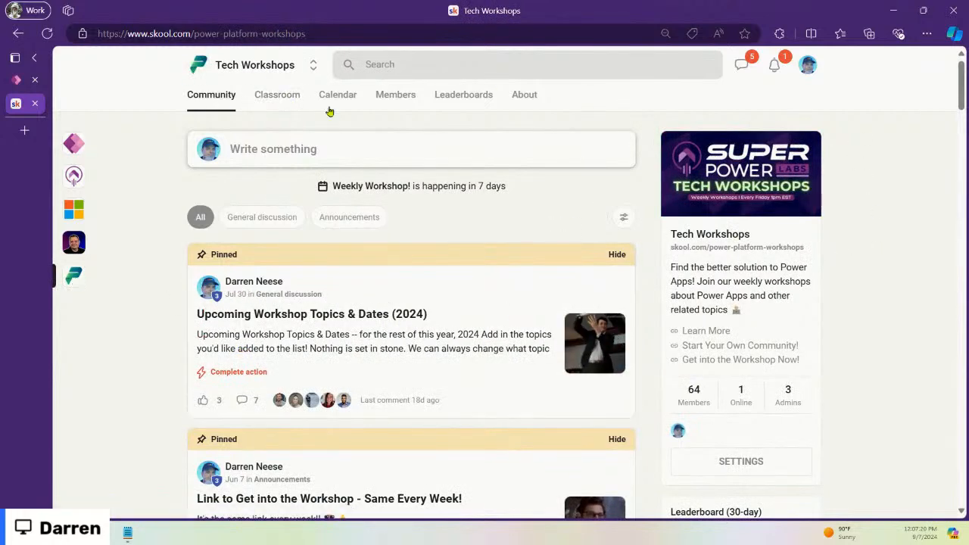
click(280, 98)
mouse_move(489, 211)
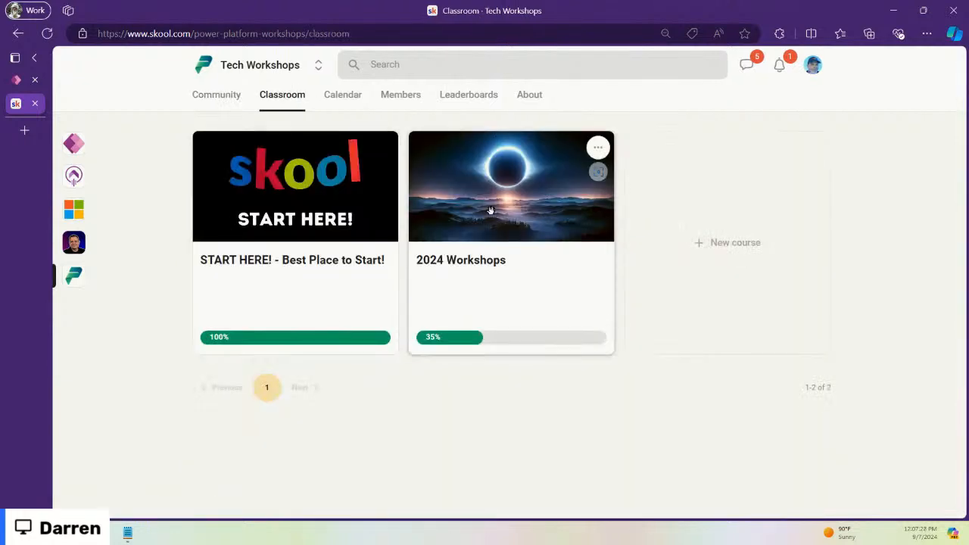
click(562, 213)
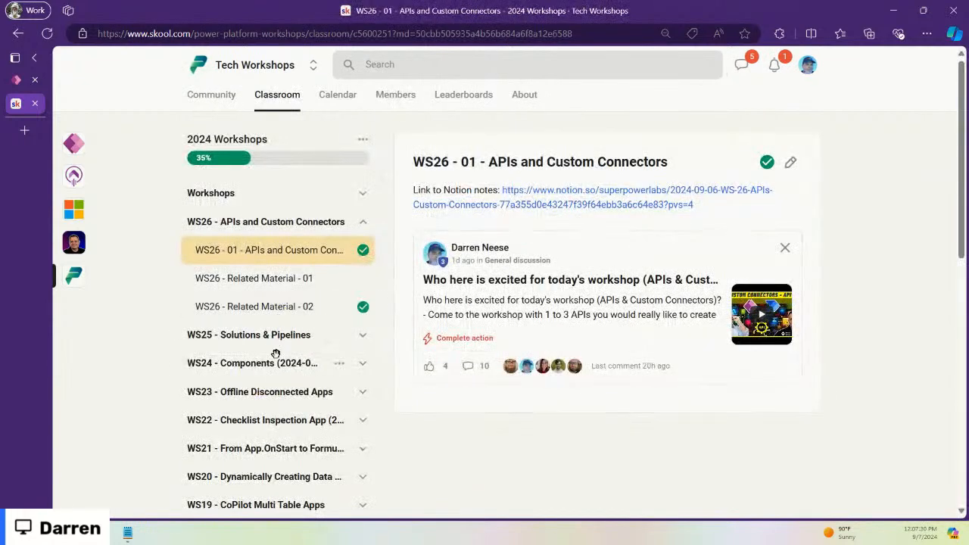
click(363, 337)
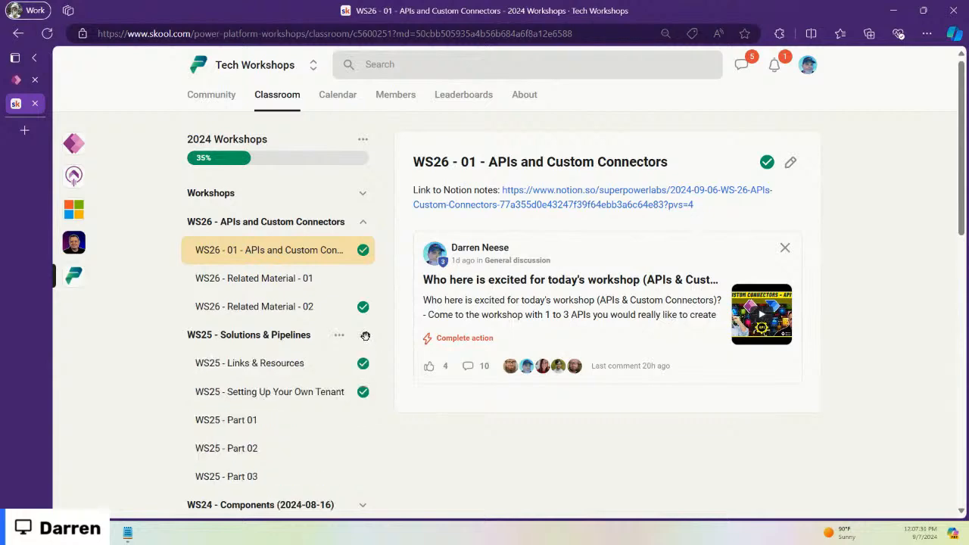
click(264, 374)
click(264, 392)
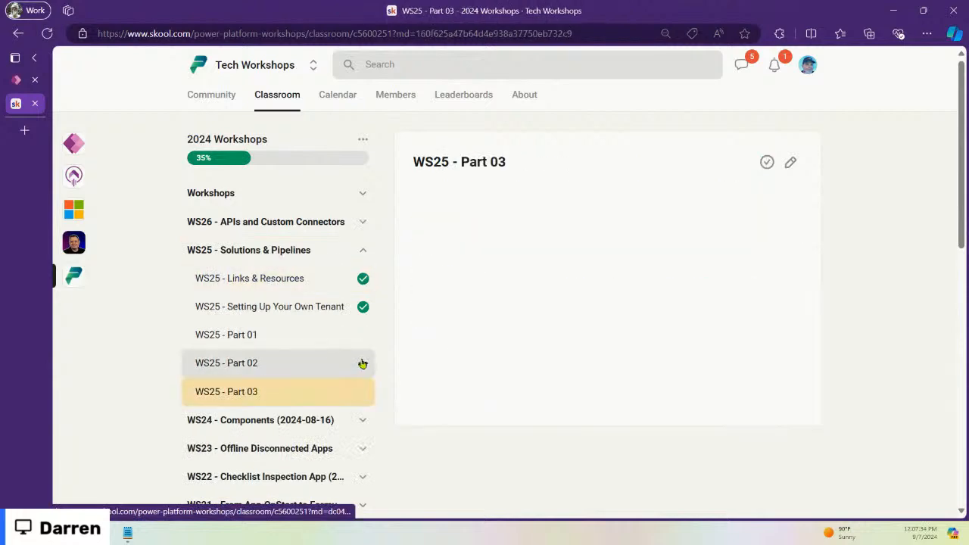
Step: Collapse the WS25 and WS07 modules and expand WS01 - Decision Tree
click(364, 248)
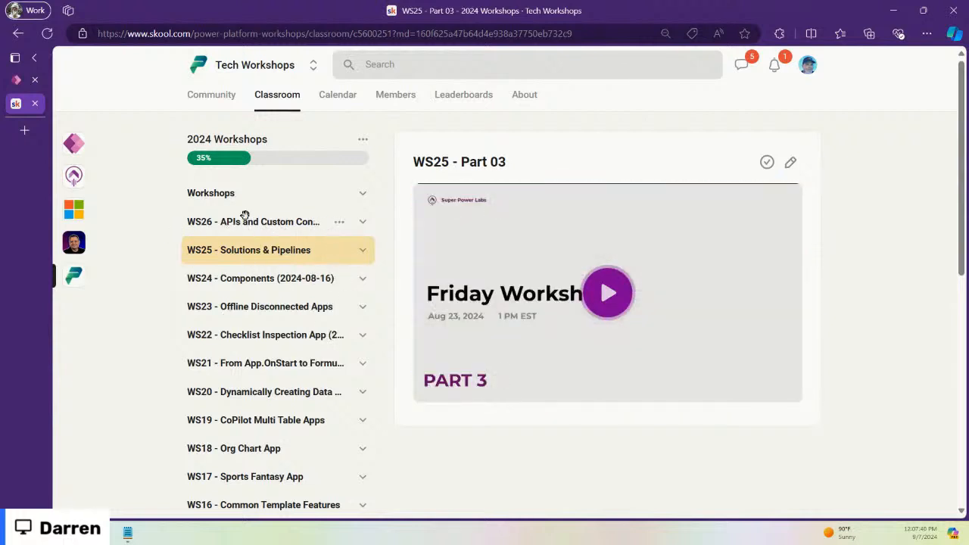
scroll(353, 316, down, 7)
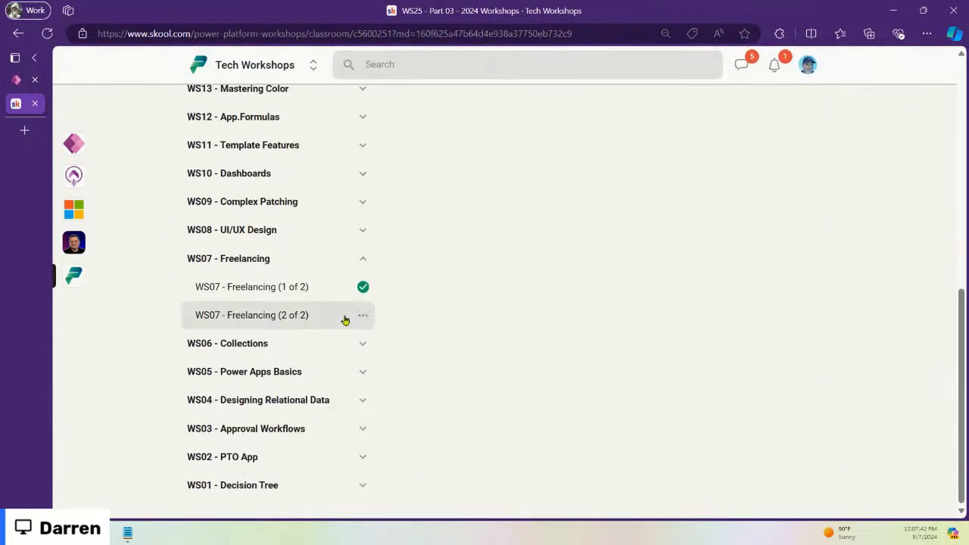
click(364, 258)
scroll(391, 361, up, 7)
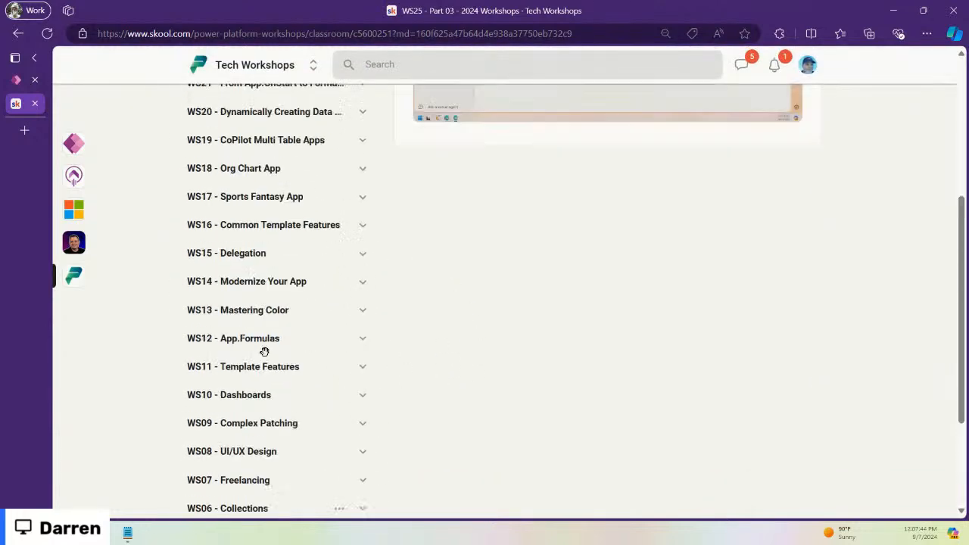
scroll(279, 372, down, 10)
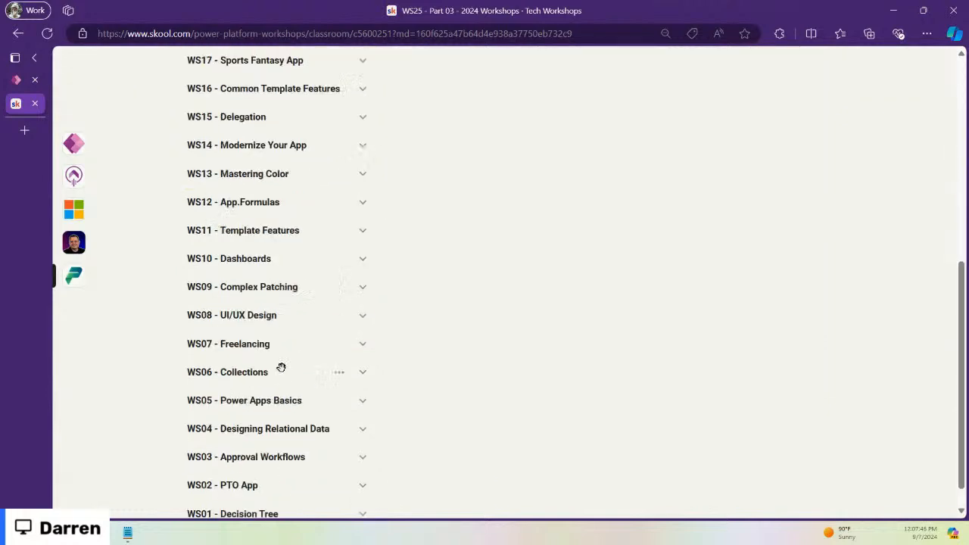
click(364, 484)
scroll(340, 469, down, 2)
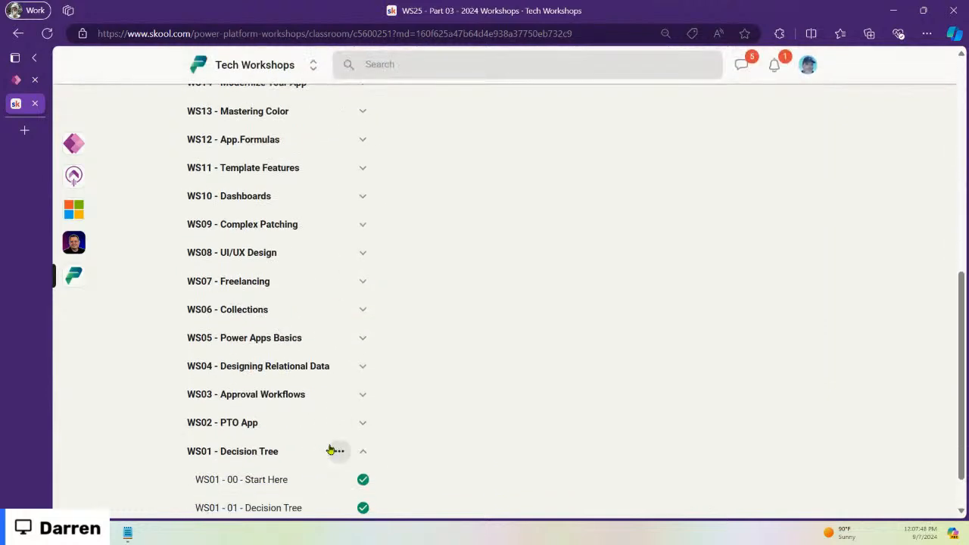
Step: Open the WS01 - 00 - Start Here lesson and scroll through its decision-tree notes
click(275, 430)
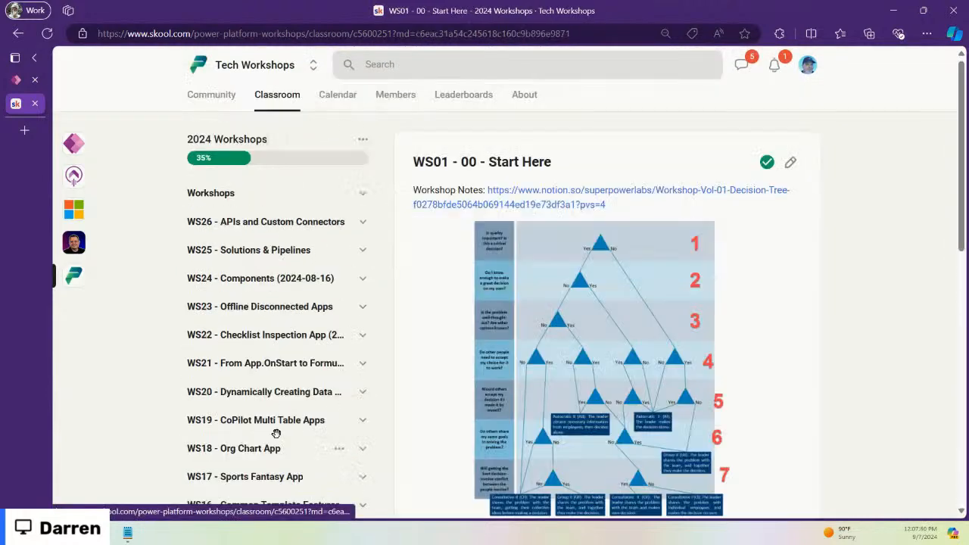
scroll(802, 332, down, 1)
scroll(802, 332, down, 10)
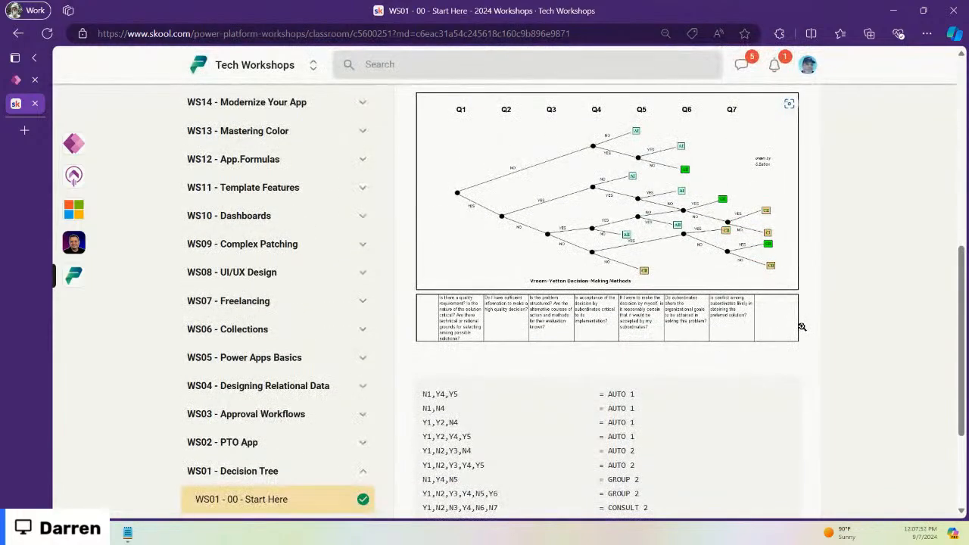
scroll(803, 332, down, 3)
scroll(802, 333, up, 13)
scroll(802, 334, up, 1)
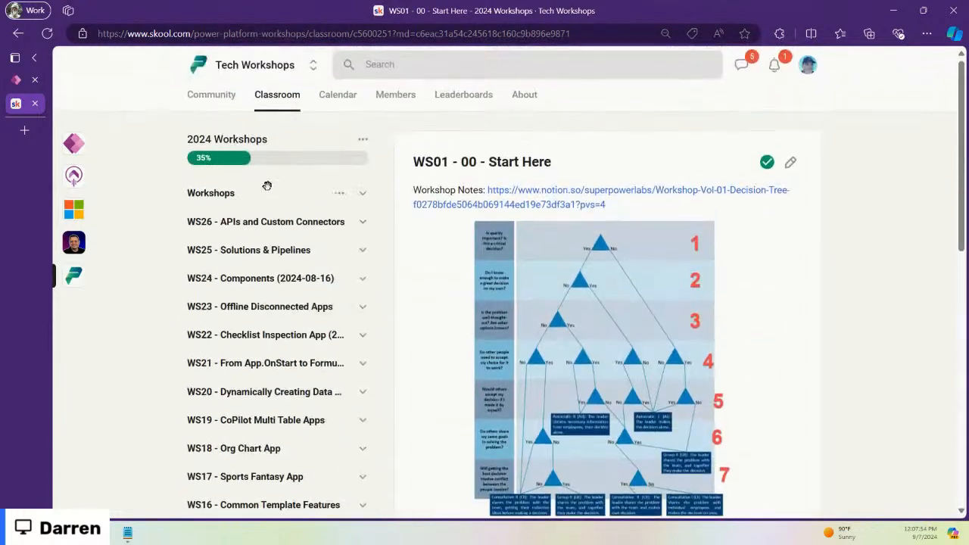
Step: Reopen 2024 Workshops, collapse WS01, and expand WS04 - Designing Relational Data
click(274, 99)
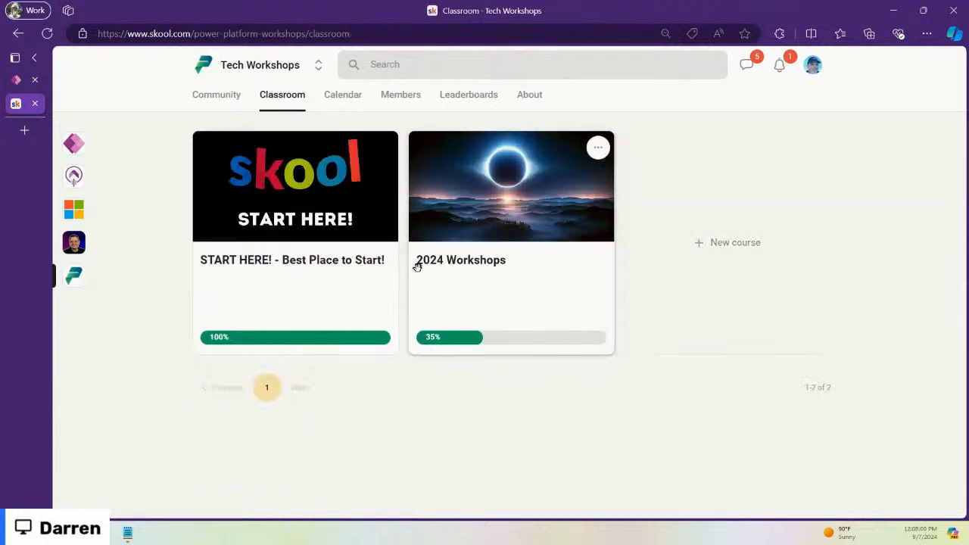
click(514, 187)
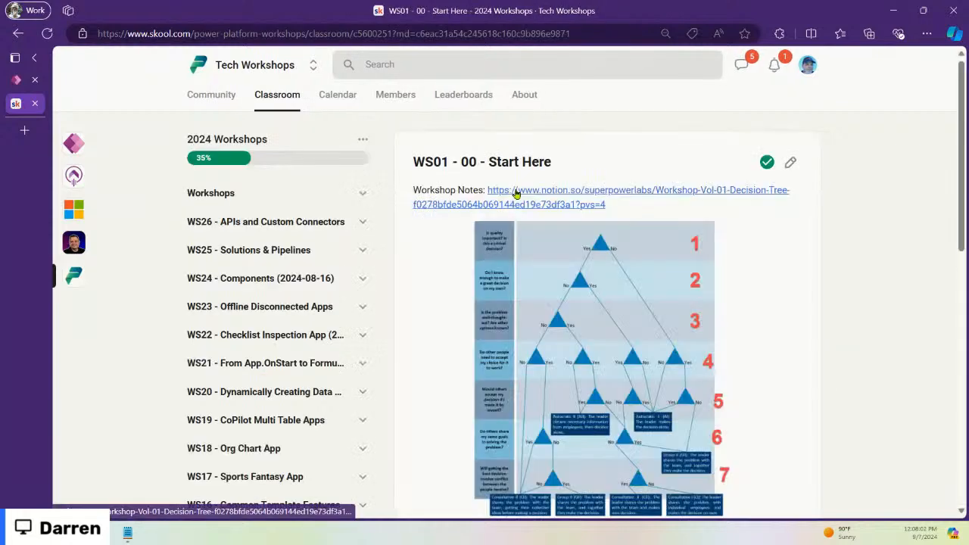
scroll(390, 345, down, 3)
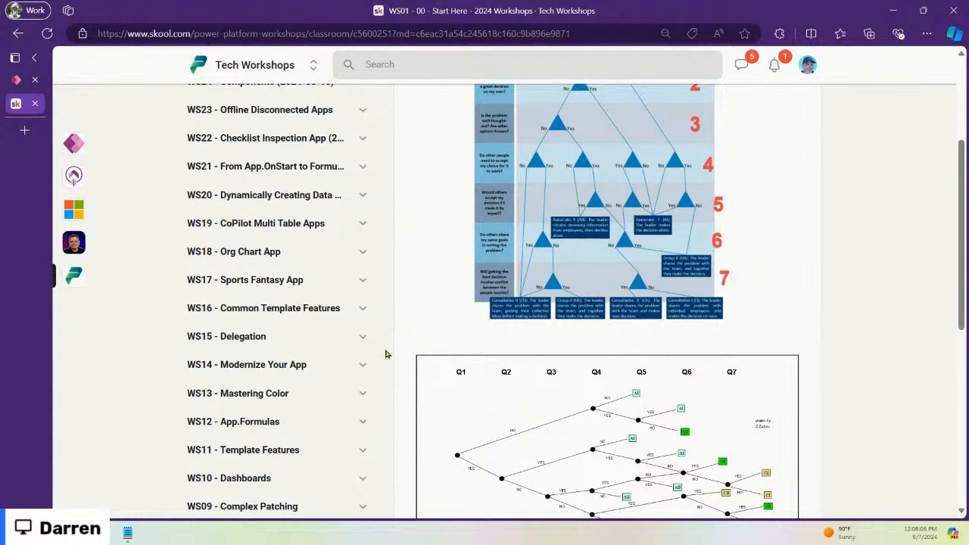
scroll(340, 392, down, 4)
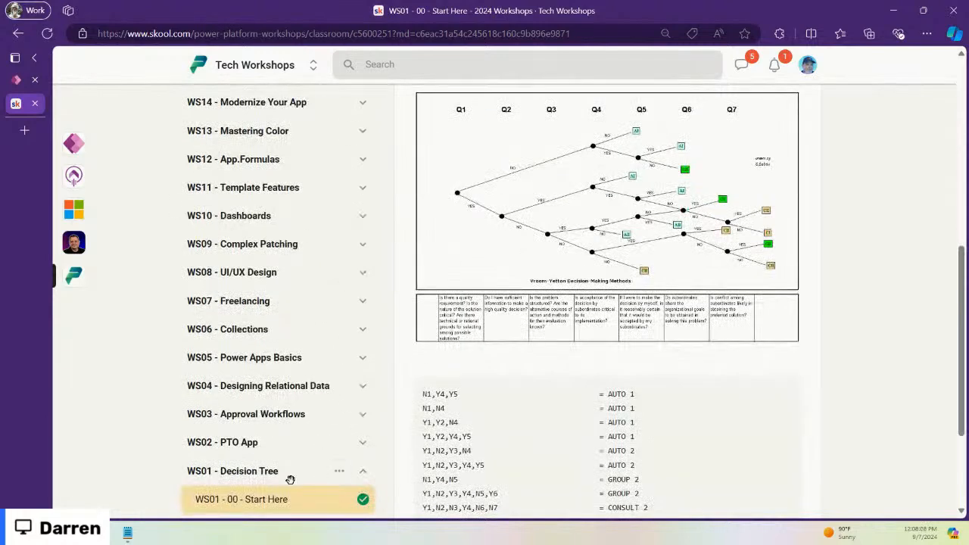
click(362, 470)
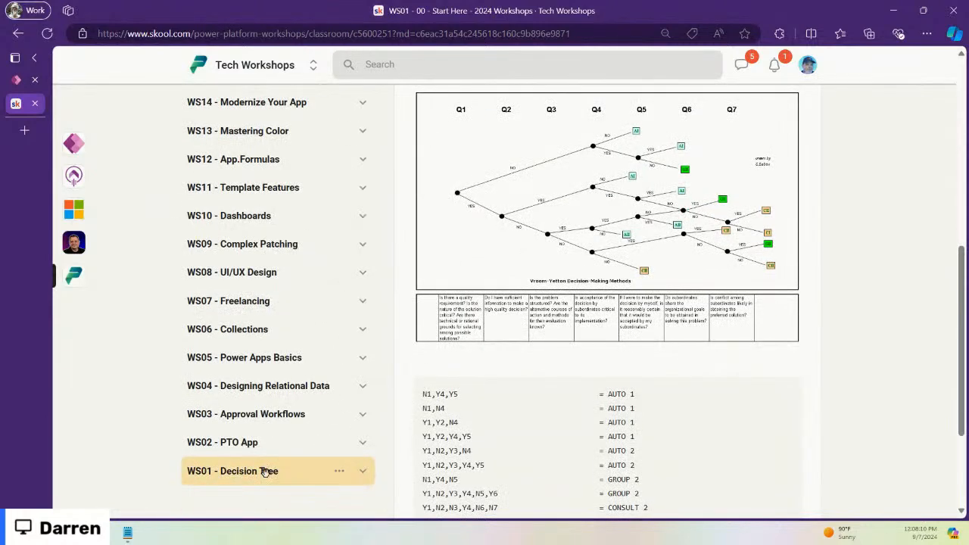
click(362, 413)
click(362, 413)
click(365, 383)
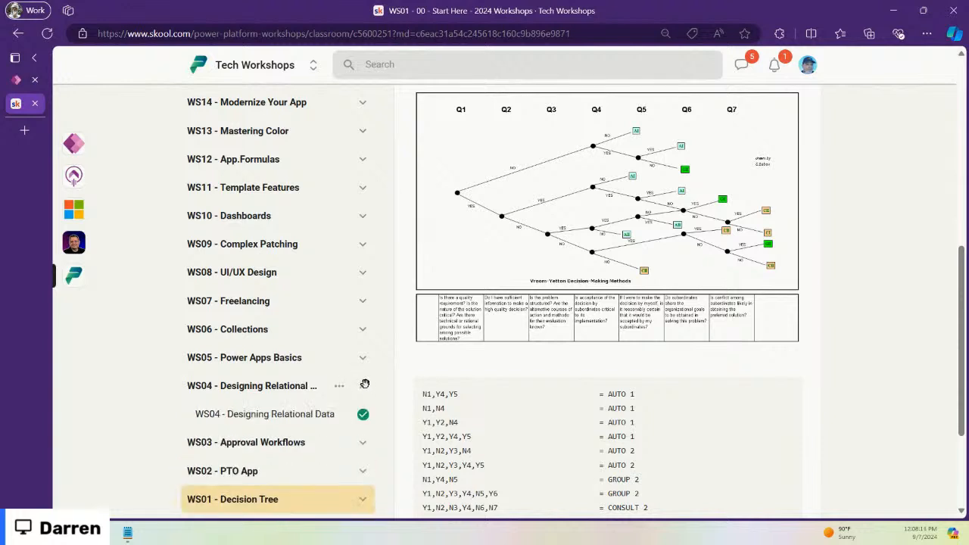
Step: Open the WS04 - Designing Relational Data lesson and scroll through its transcript
click(287, 421)
scroll(283, 401, down, 7)
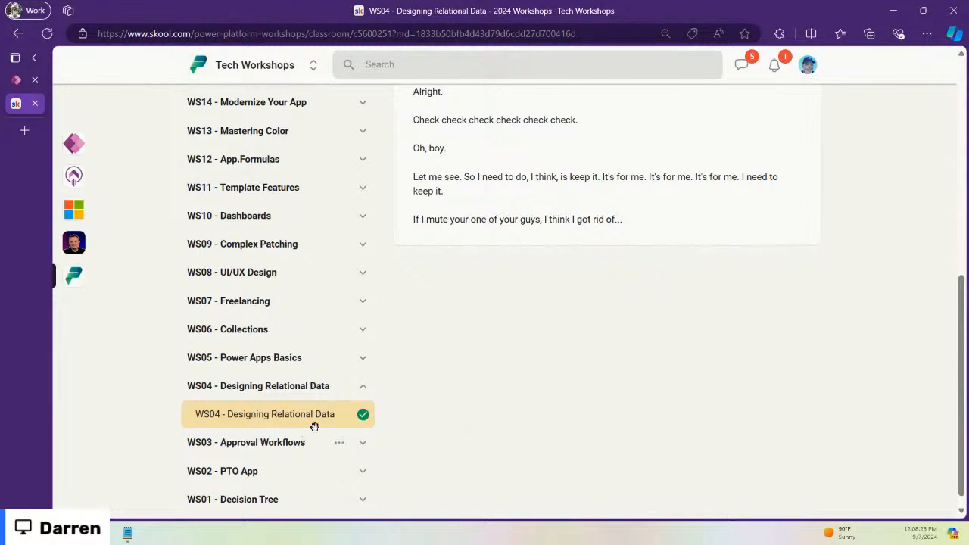
scroll(514, 377, up, 5)
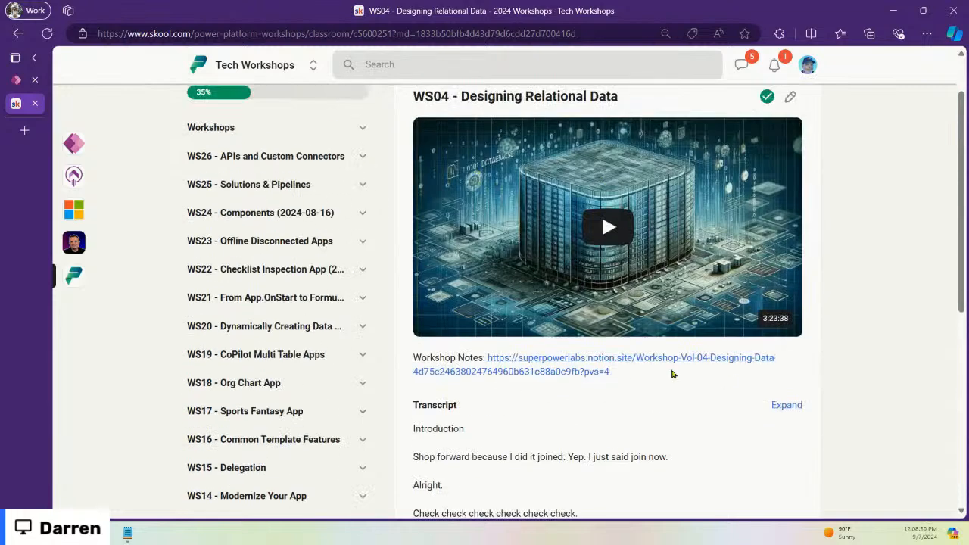
scroll(262, 341, down, 5)
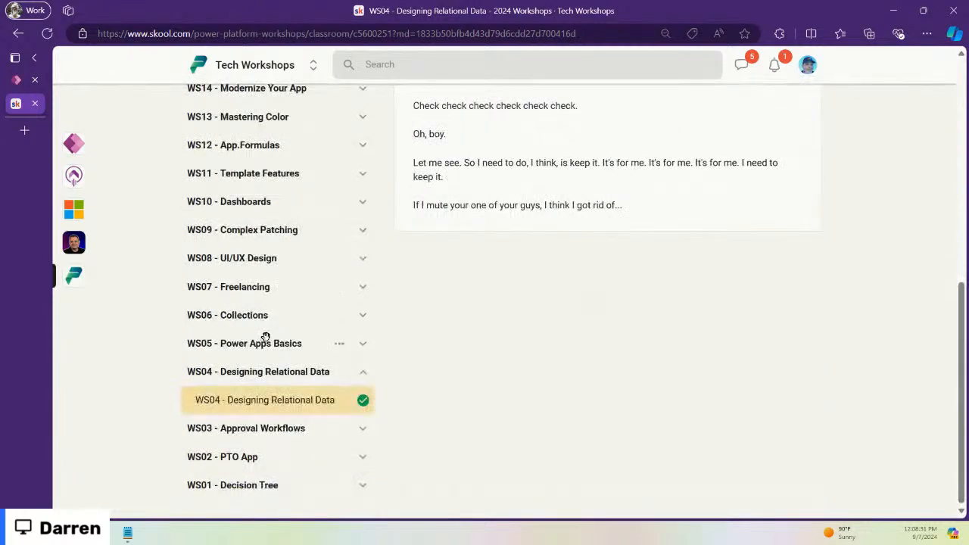
Step: Collapse WS04, expand WS05 - Power Apps Basics and open its lesson
click(363, 372)
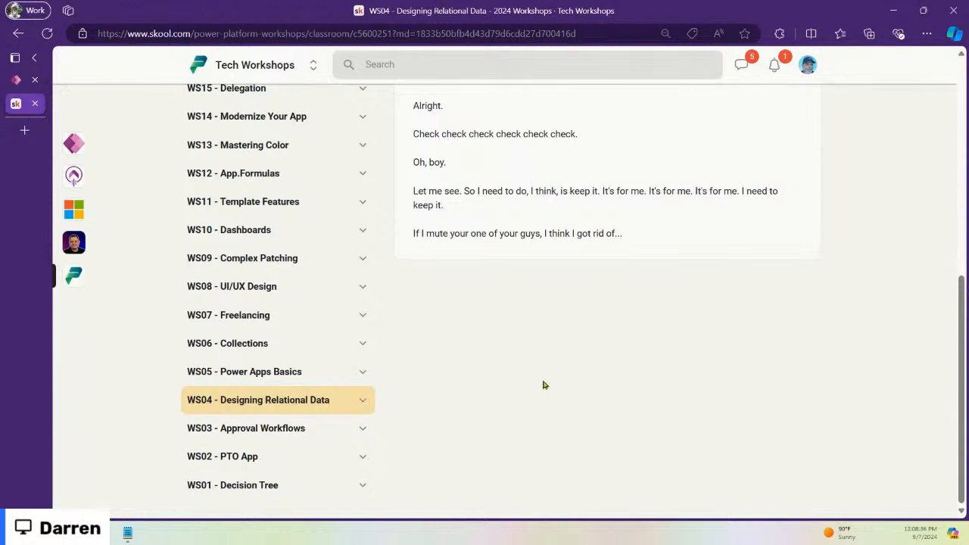
click(361, 370)
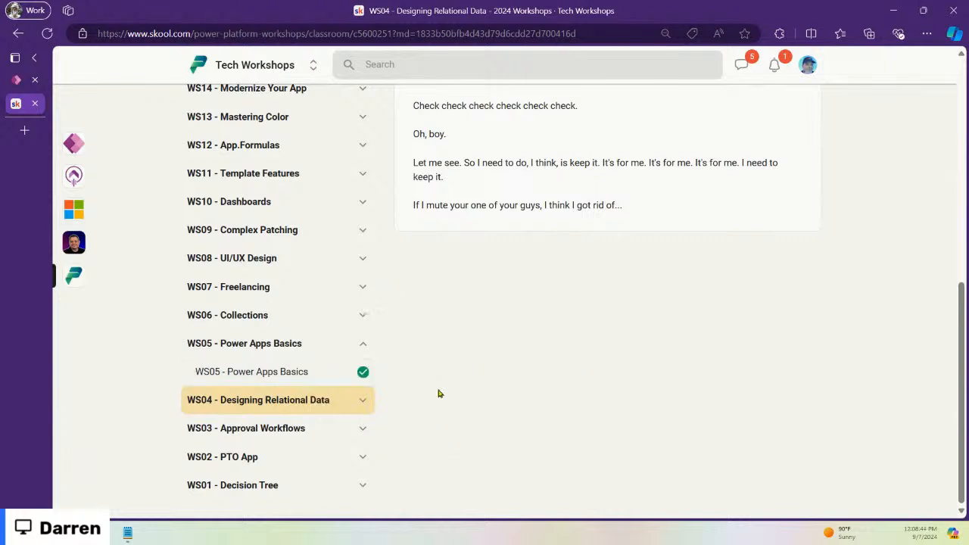
click(293, 370)
scroll(291, 376, down, 5)
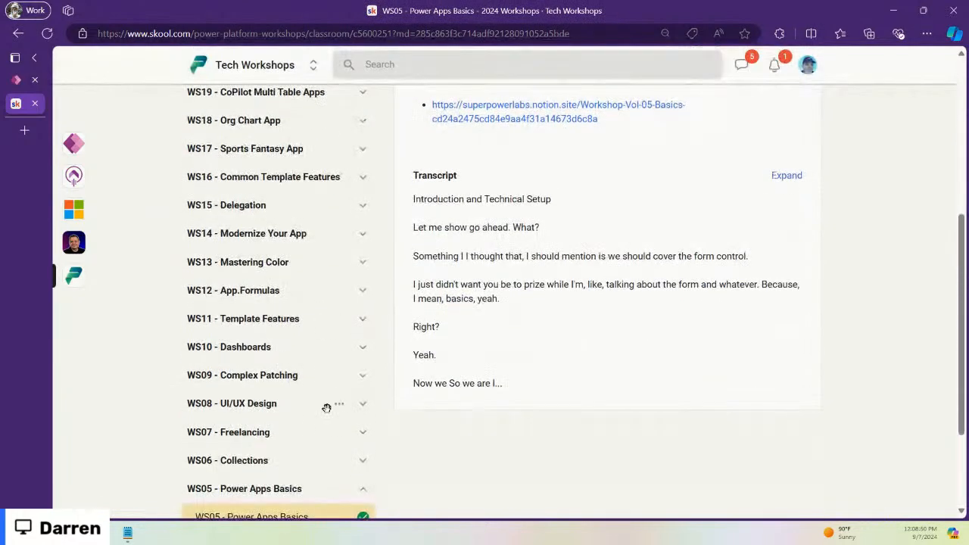
Step: Expand WS06 - Collections, open its lesson and scroll through the notes and links
scroll(382, 477, down, 2)
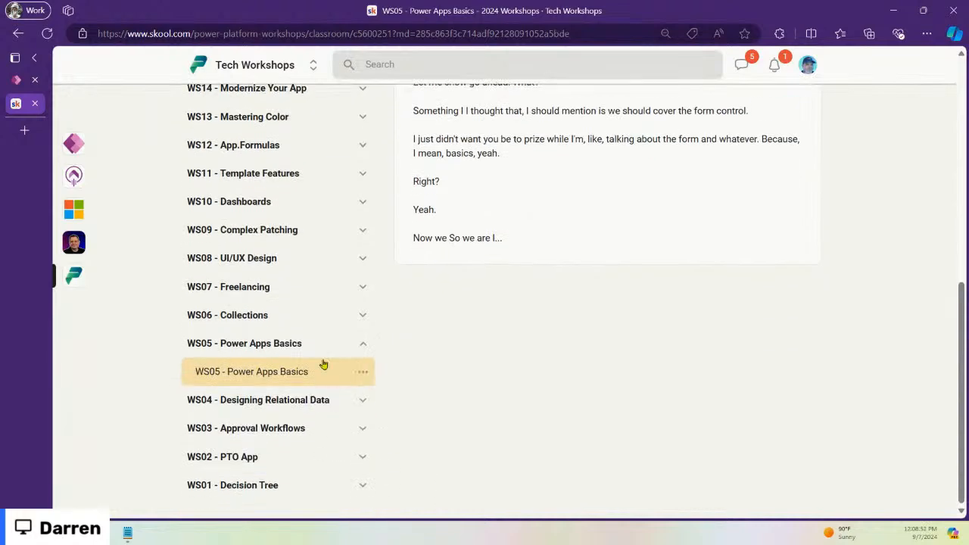
click(366, 315)
click(252, 345)
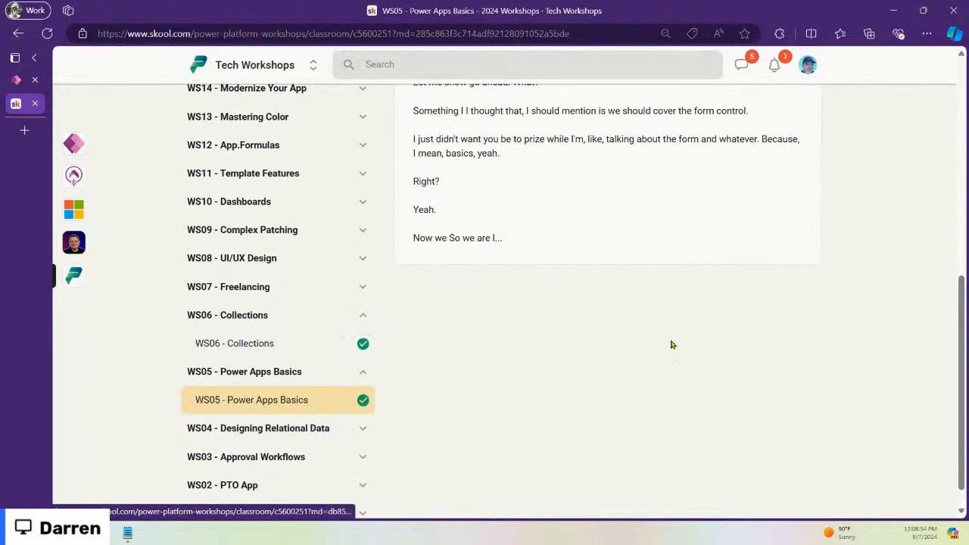
scroll(496, 347, down, 2)
scroll(495, 347, down, 4)
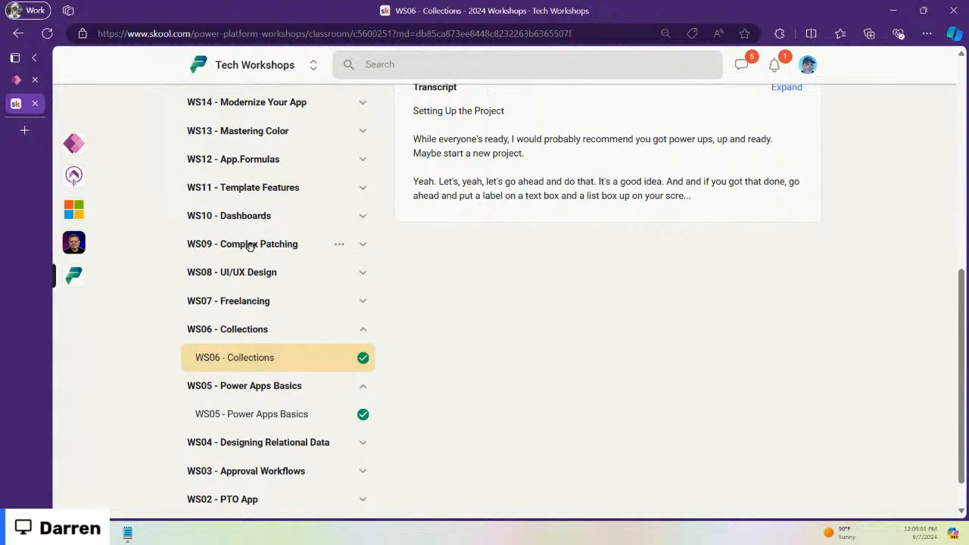
scroll(298, 308, up, 2)
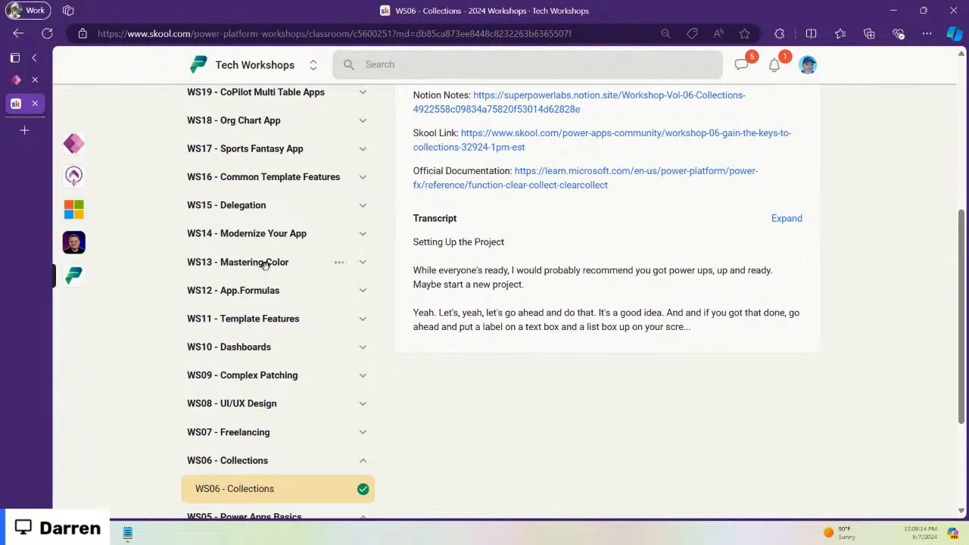
Step: Briefly peek at WS13 - Mastering Color, then expand WS20 to list its three lessons
click(361, 262)
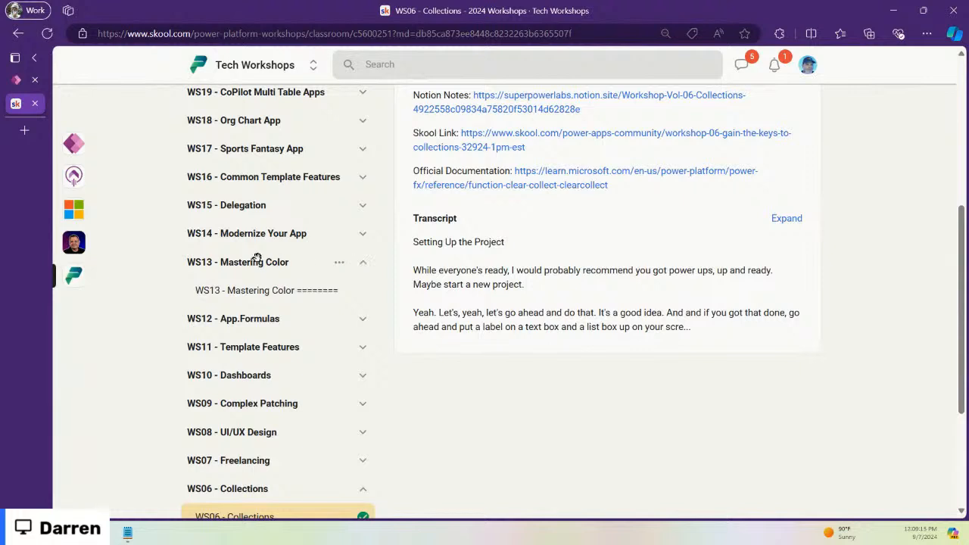
click(362, 262)
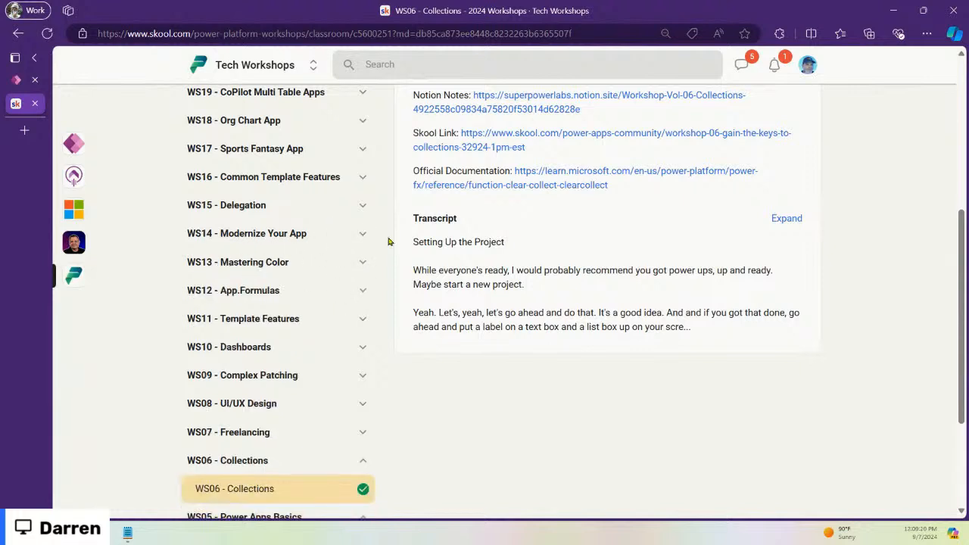
scroll(302, 325, up, 2)
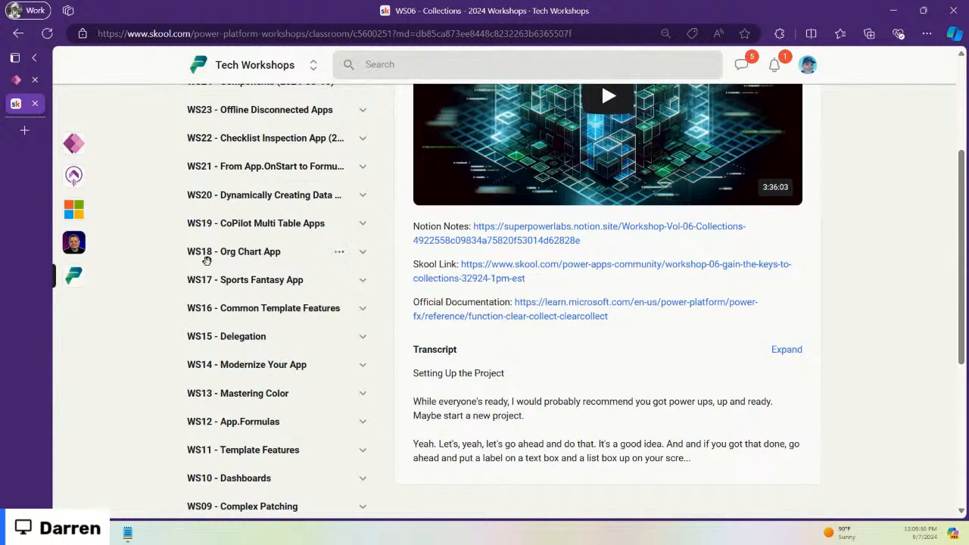
scroll(283, 272, up, 2)
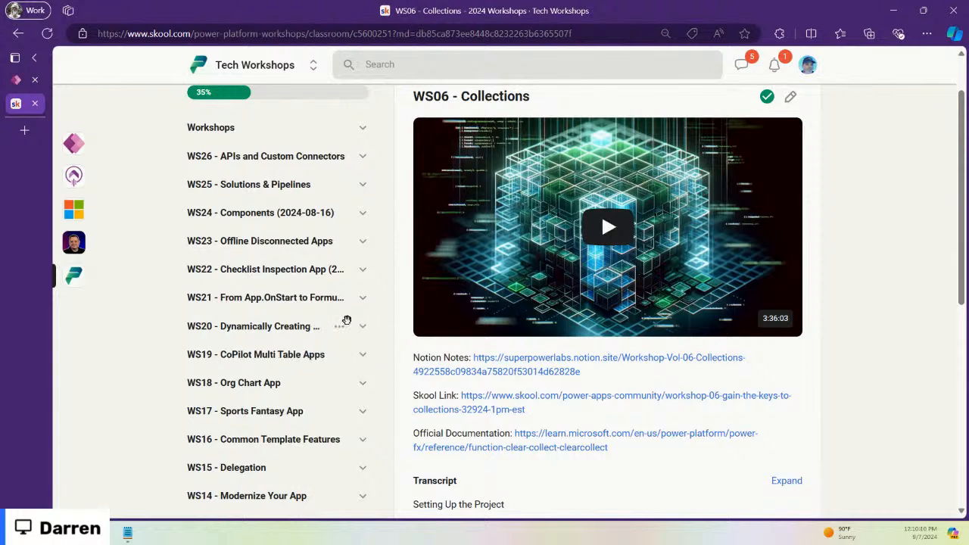
click(282, 326)
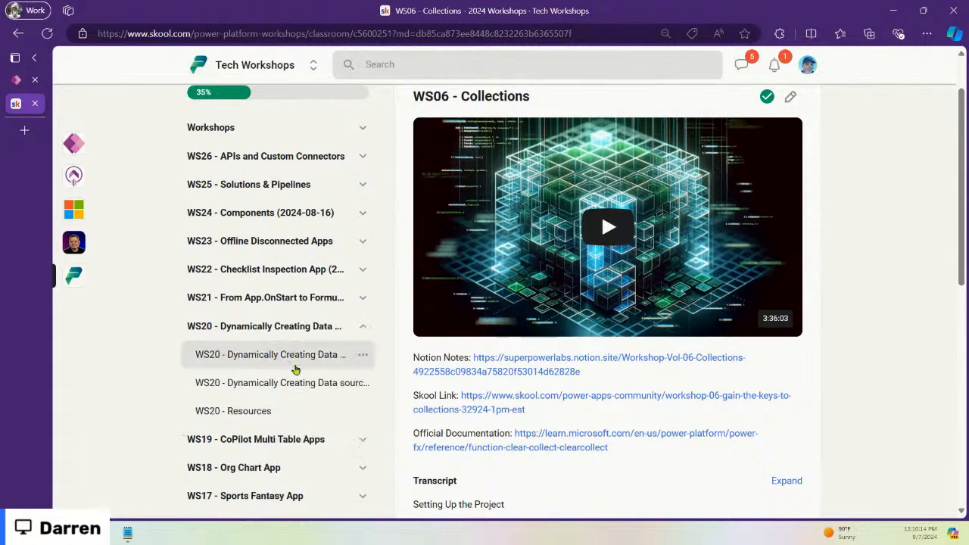
Step: Open WS20 - Dynamically Creating Data sources - 01, collapse WS20, and briefly peek at WS23
click(296, 355)
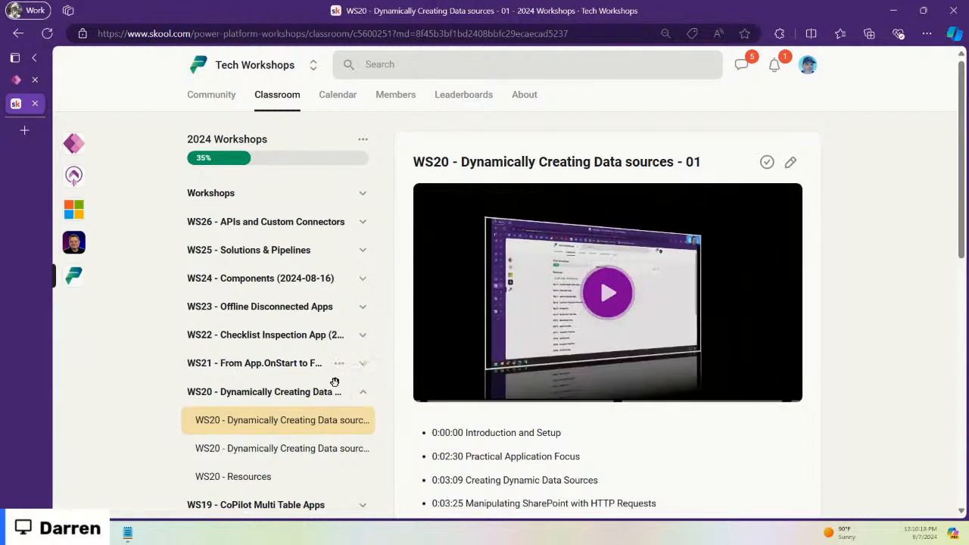
click(365, 392)
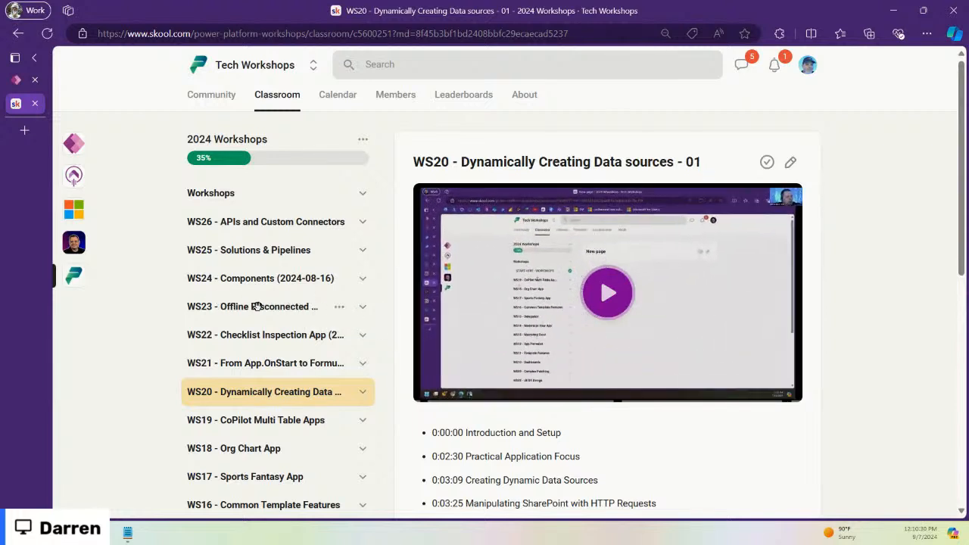
click(363, 307)
click(363, 308)
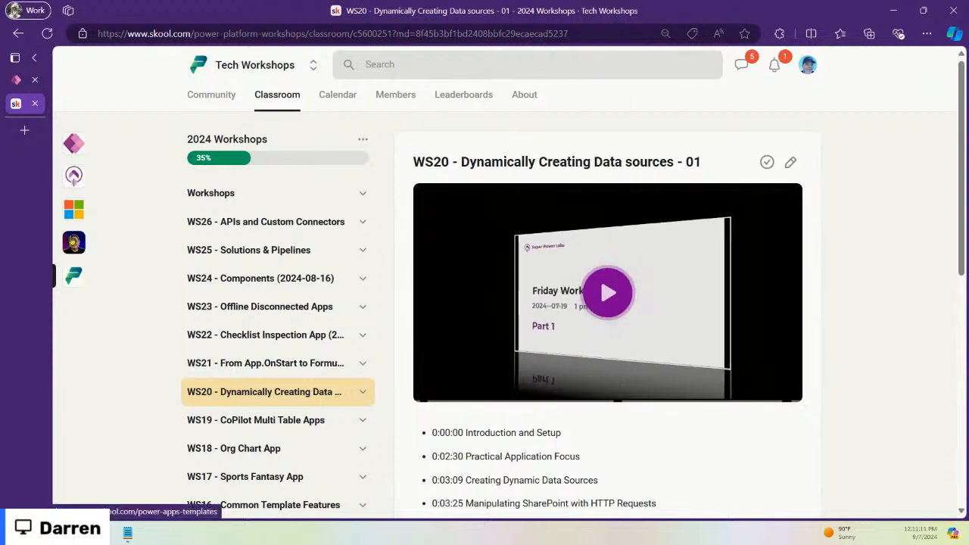
Step: Switch between the Power Apps Templates and The Microsoft Stack communities, ending on The Microsoft Stack feed
click(73, 242)
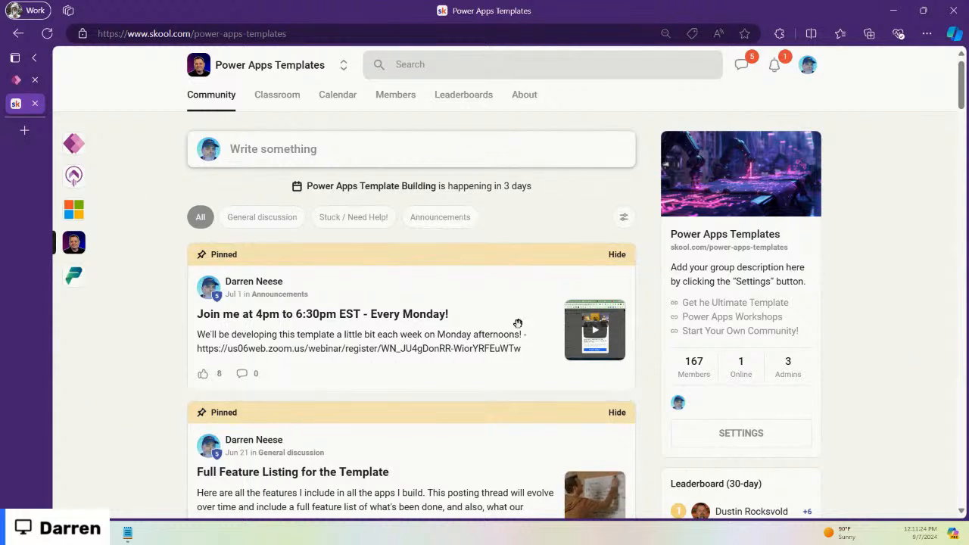
click(70, 208)
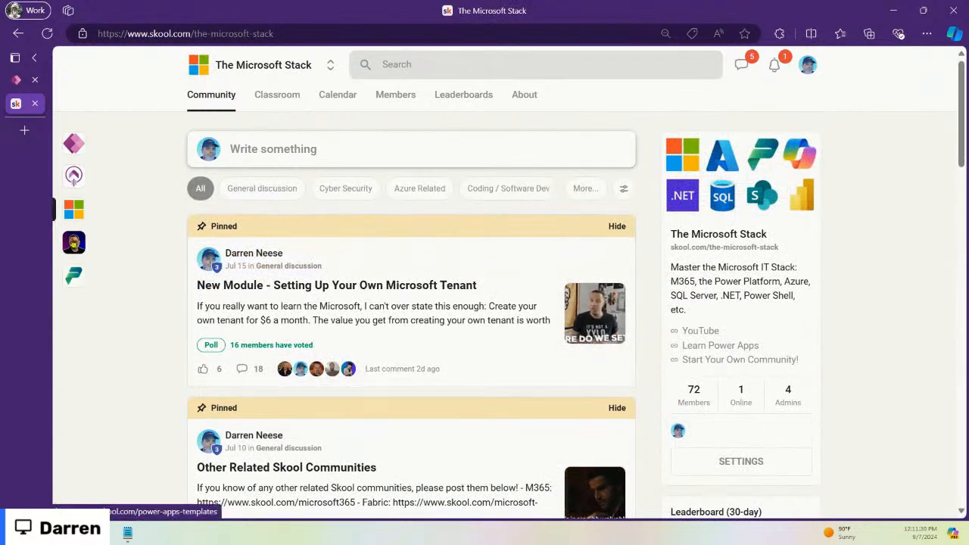
click(73, 243)
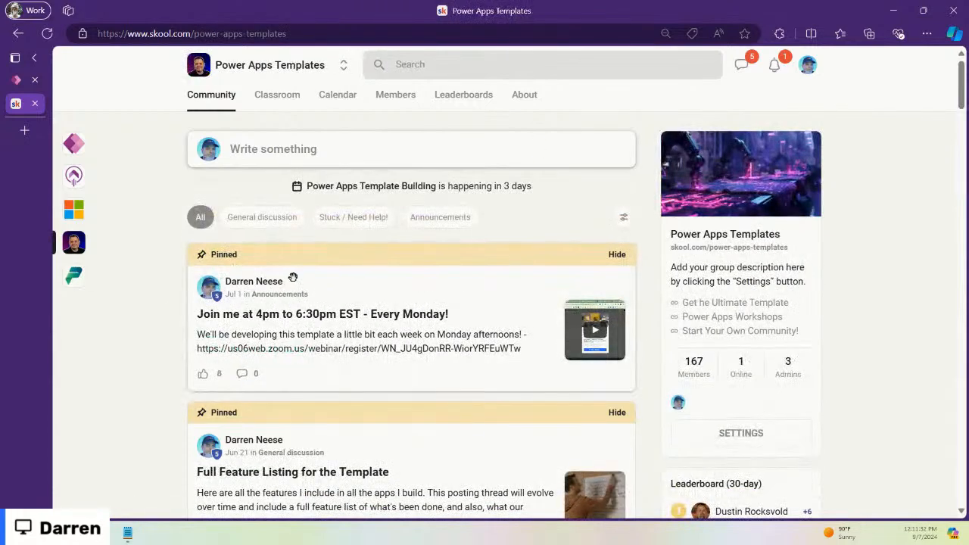
click(74, 214)
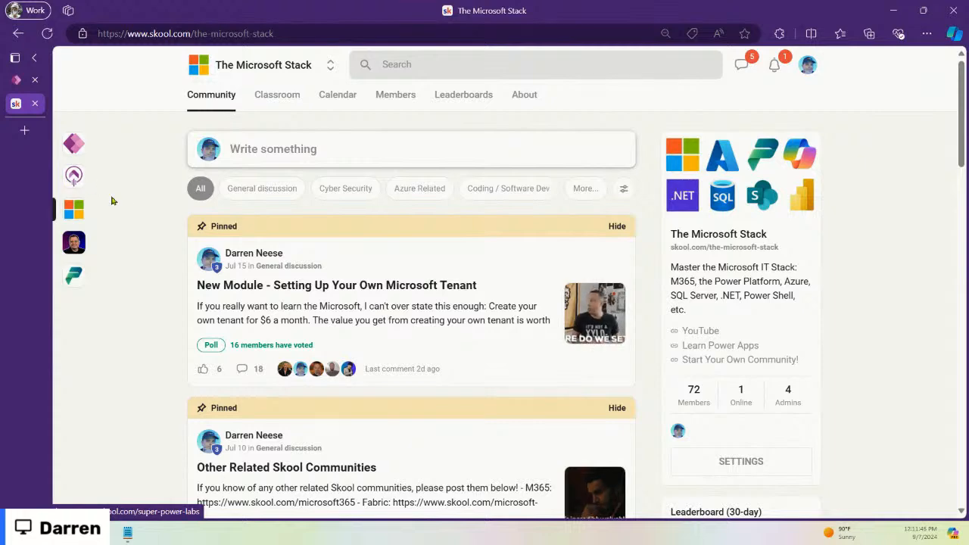
Step: Switch to the Learn Power Apps community and scroll its feed
click(73, 145)
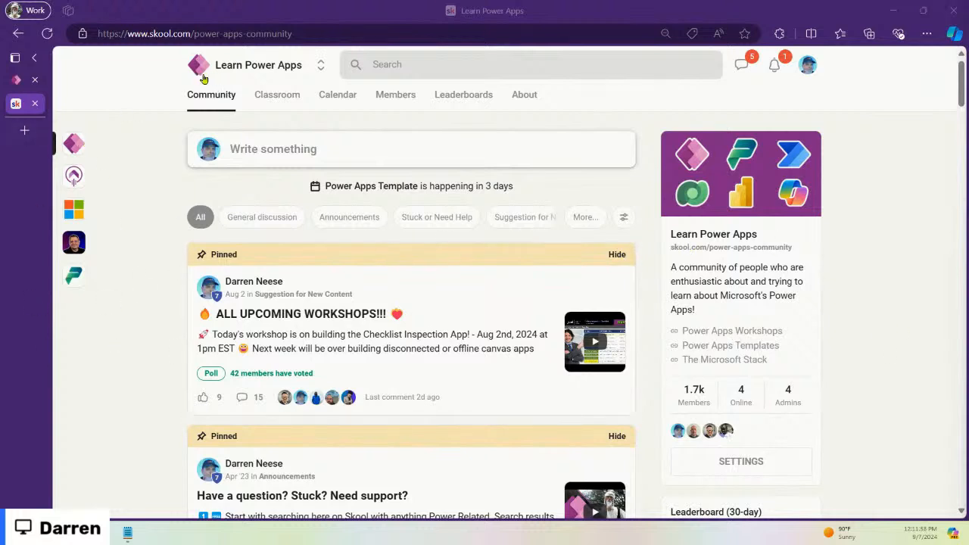
click(899, 284)
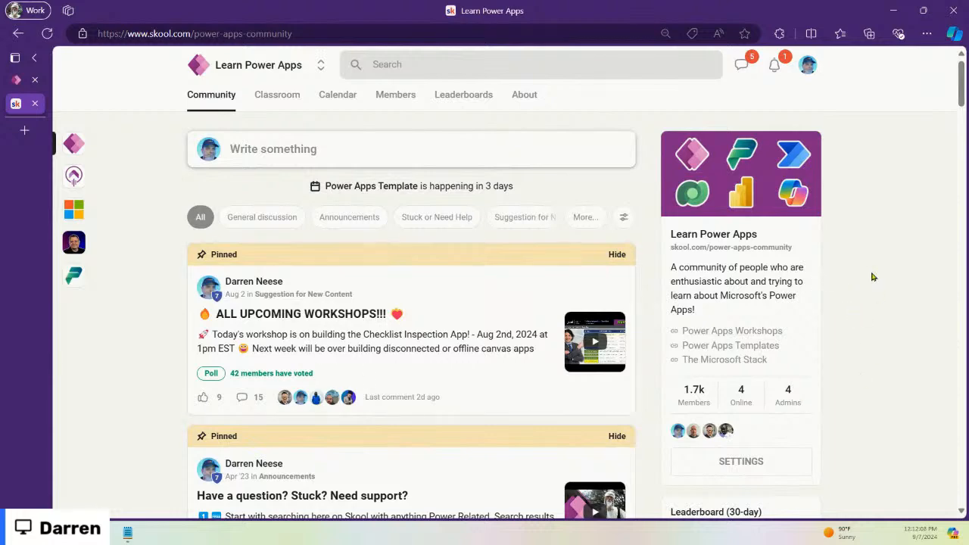
scroll(417, 370, down, 2)
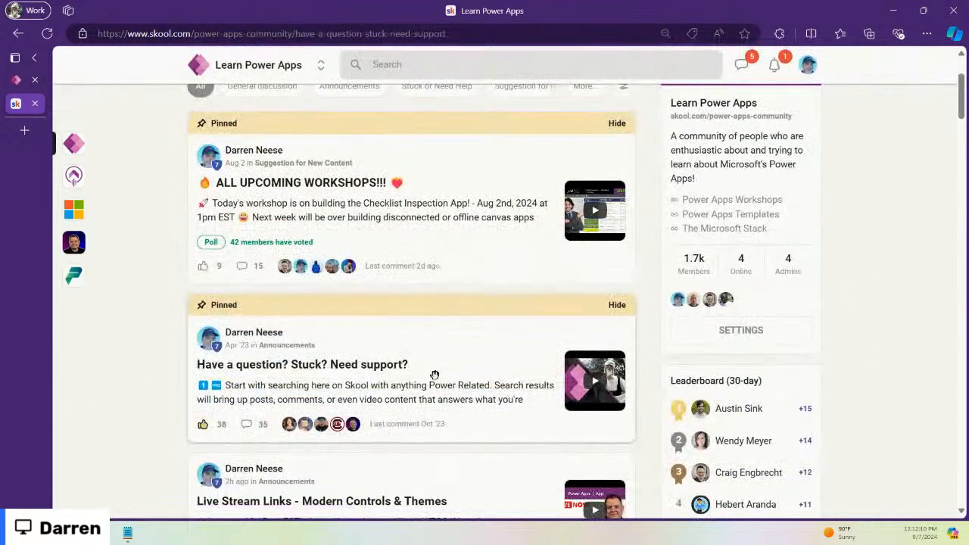
Step: Read the full pinned 'Have a question? Stuck? Need support?' post, select the support e-mail, then close it
click(434, 380)
click(538, 254)
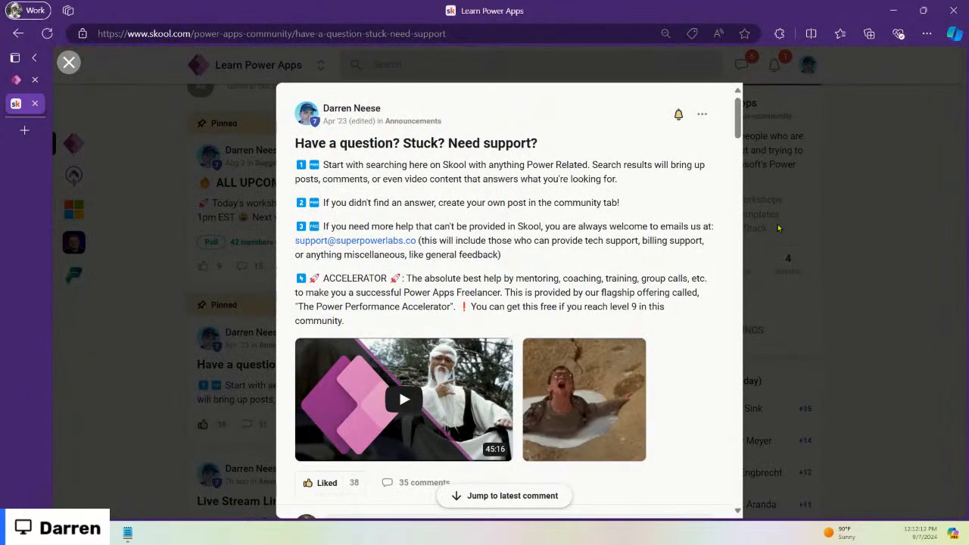
drag(293, 240, 420, 241)
click(663, 220)
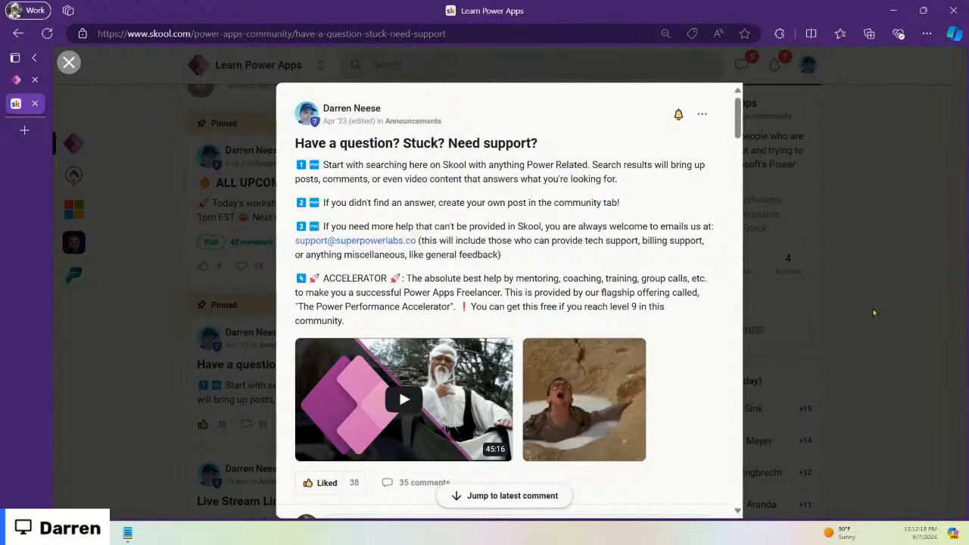
click(848, 320)
scroll(434, 380, up, 2)
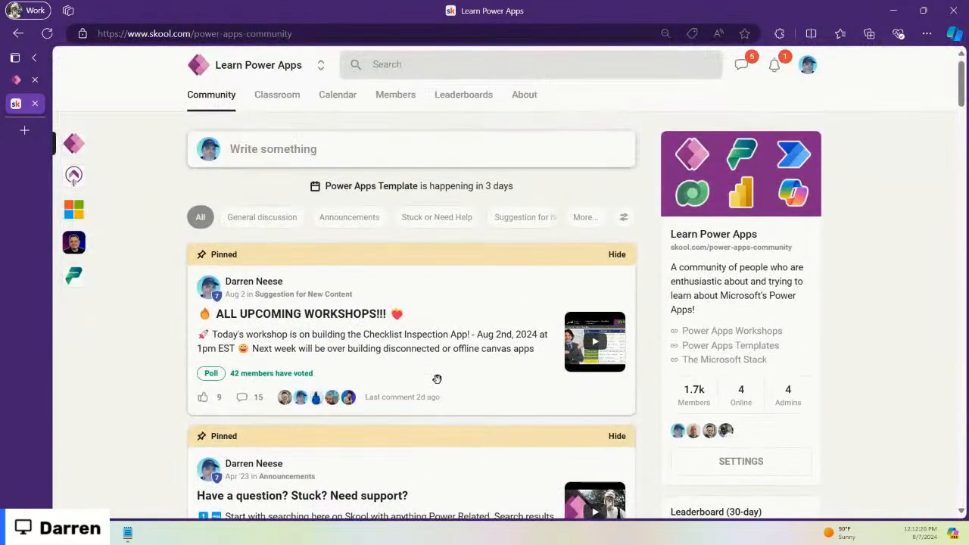
scroll(475, 383, down, 4)
scroll(477, 331, up, 3)
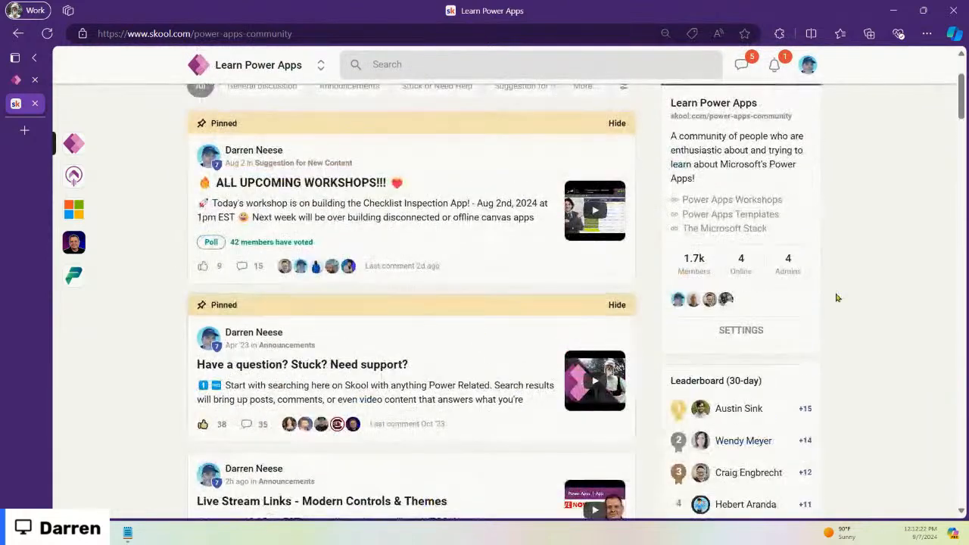